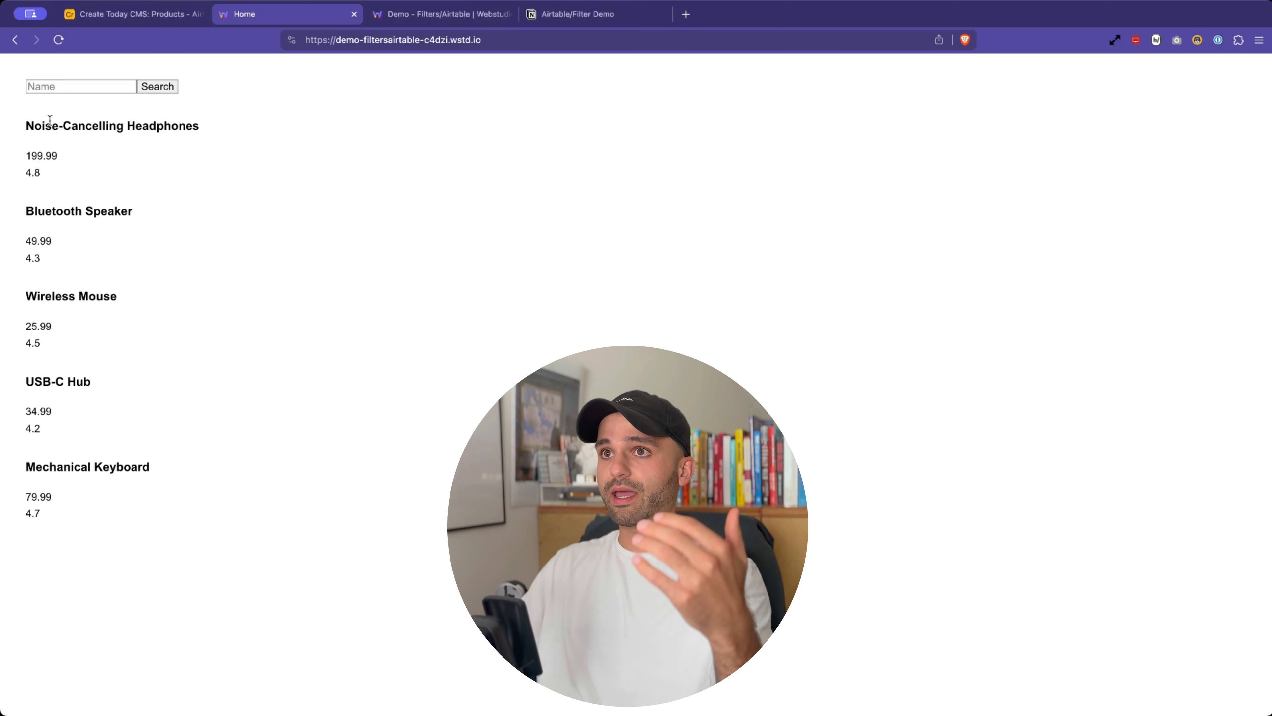
- Compare the demo site's product list with the Airtable Products table
left_click_drag(25, 122, 85, 525)
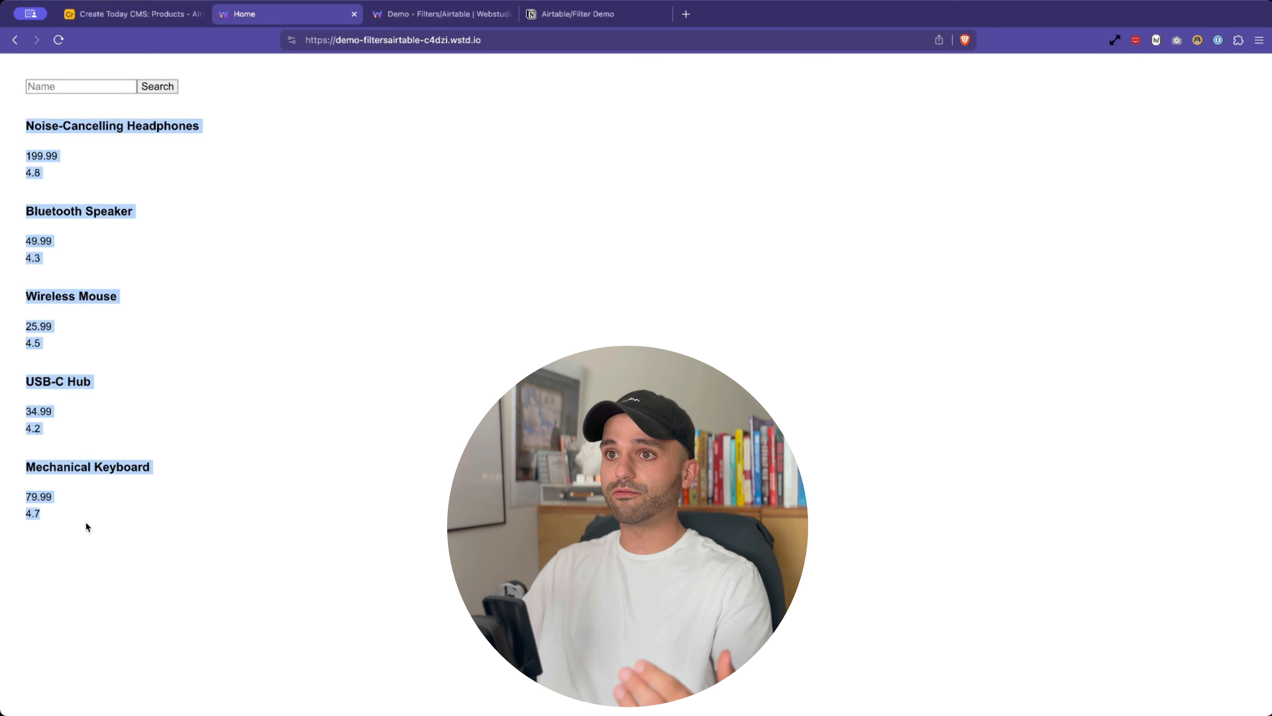
left_click(133, 14)
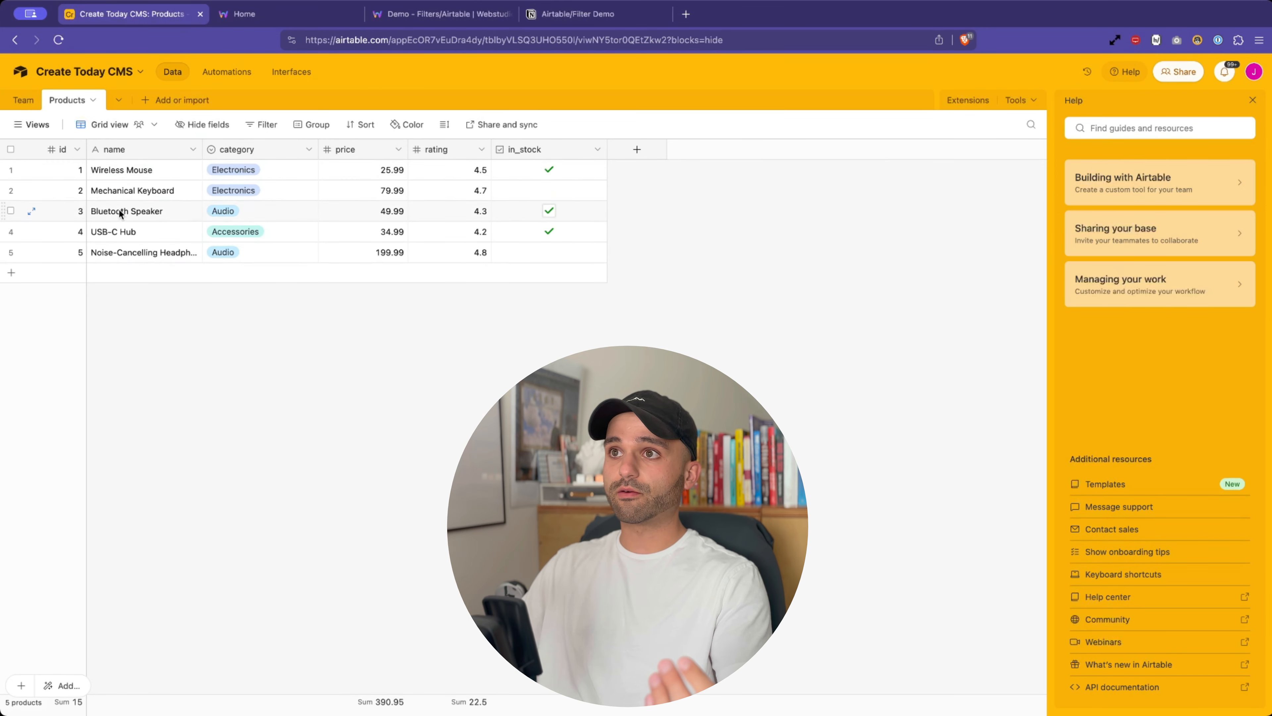
left_click(269, 23)
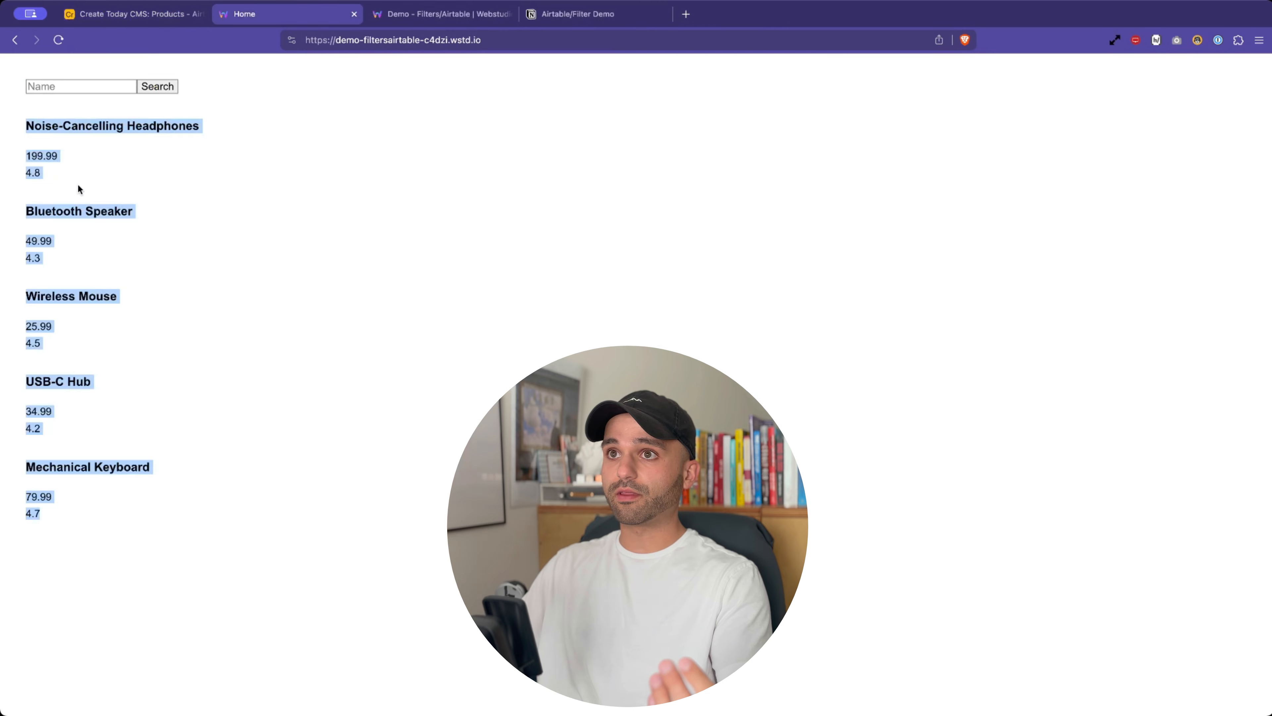
left_click(72, 177)
- Search the Name field for Mouse and review the full five-product list again
left_click(54, 88)
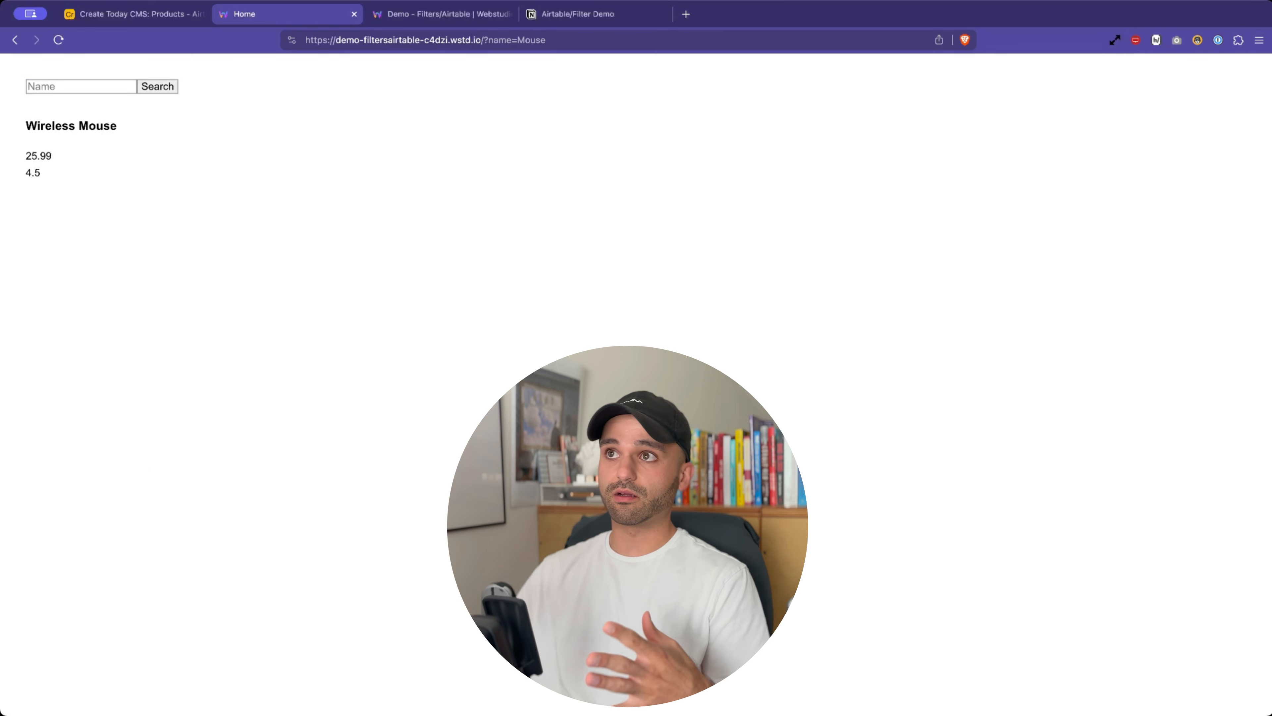
scroll(156, 270, "left", 5)
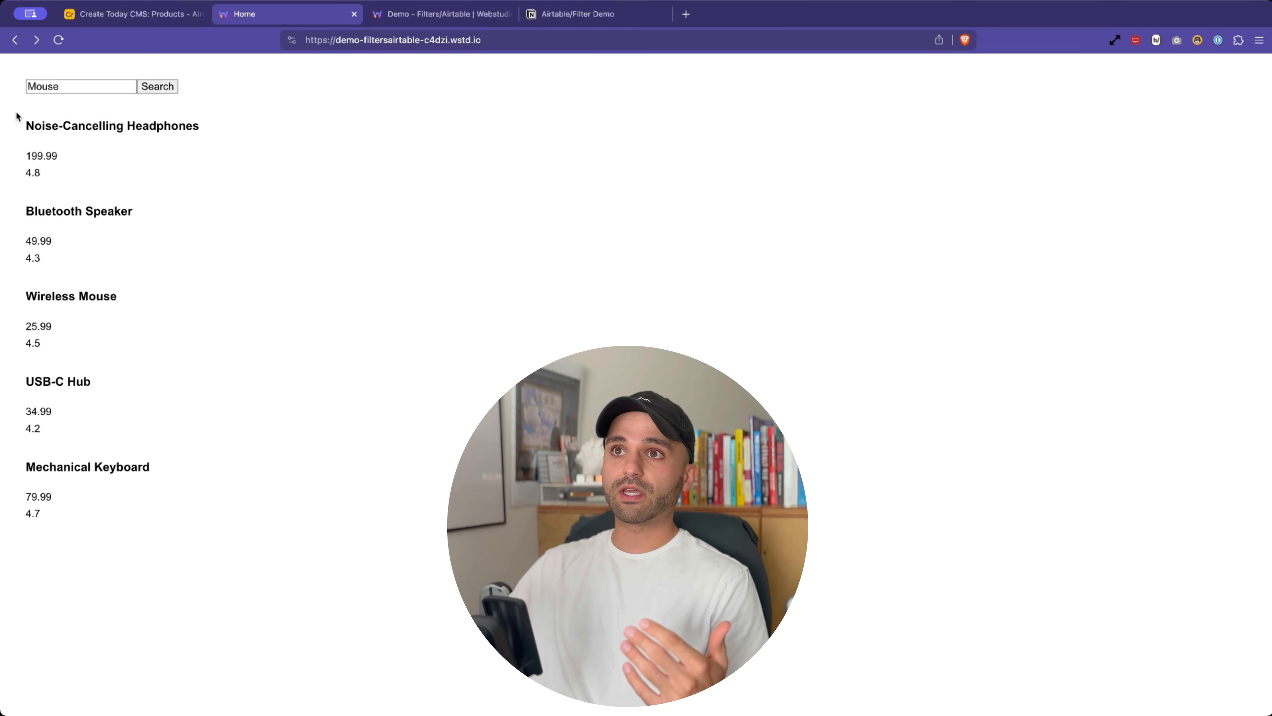
left_click_drag(17, 116, 71, 496)
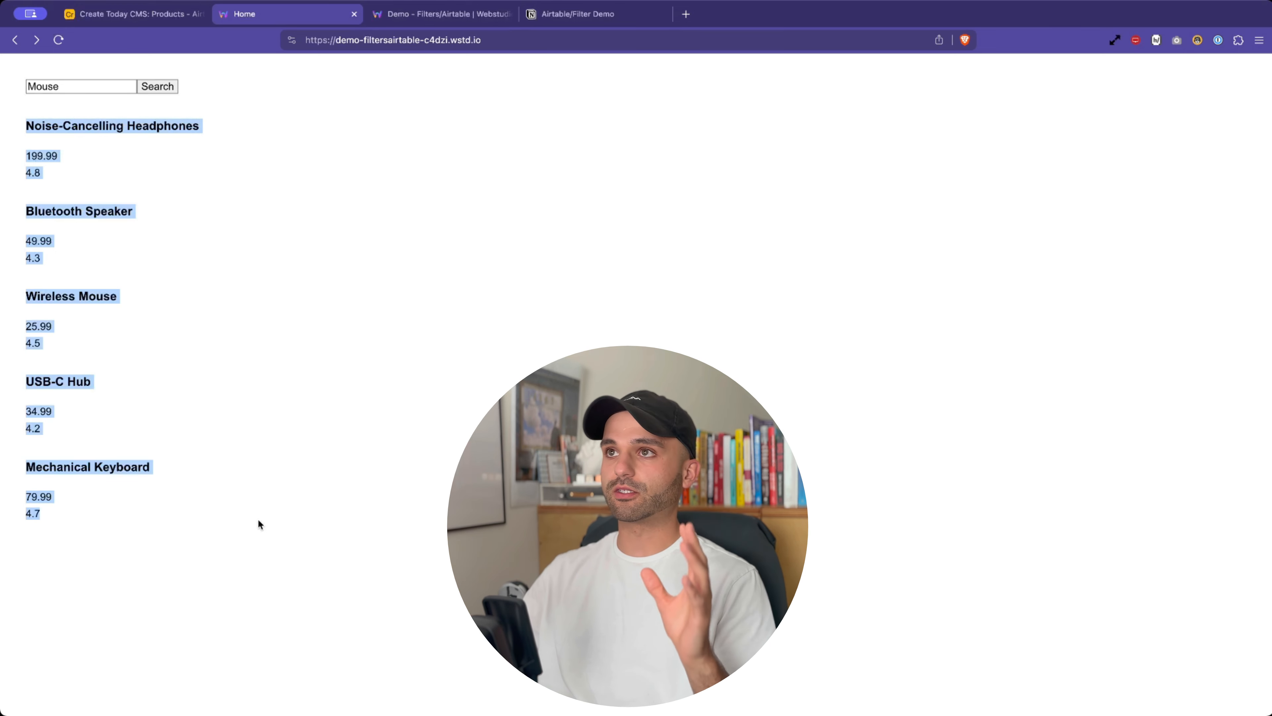
left_click(352, 410)
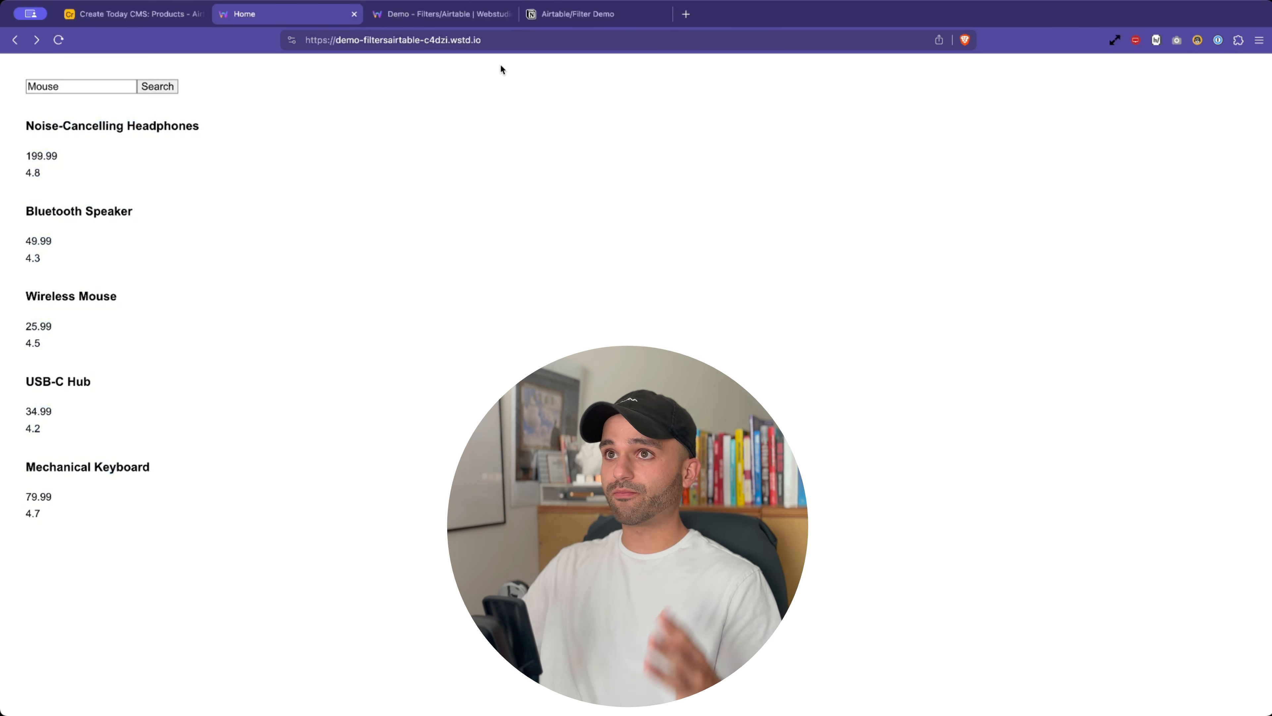
- Run the Mouse search and inspect the ?name=Mouse query in the address
double_click(58, 82)
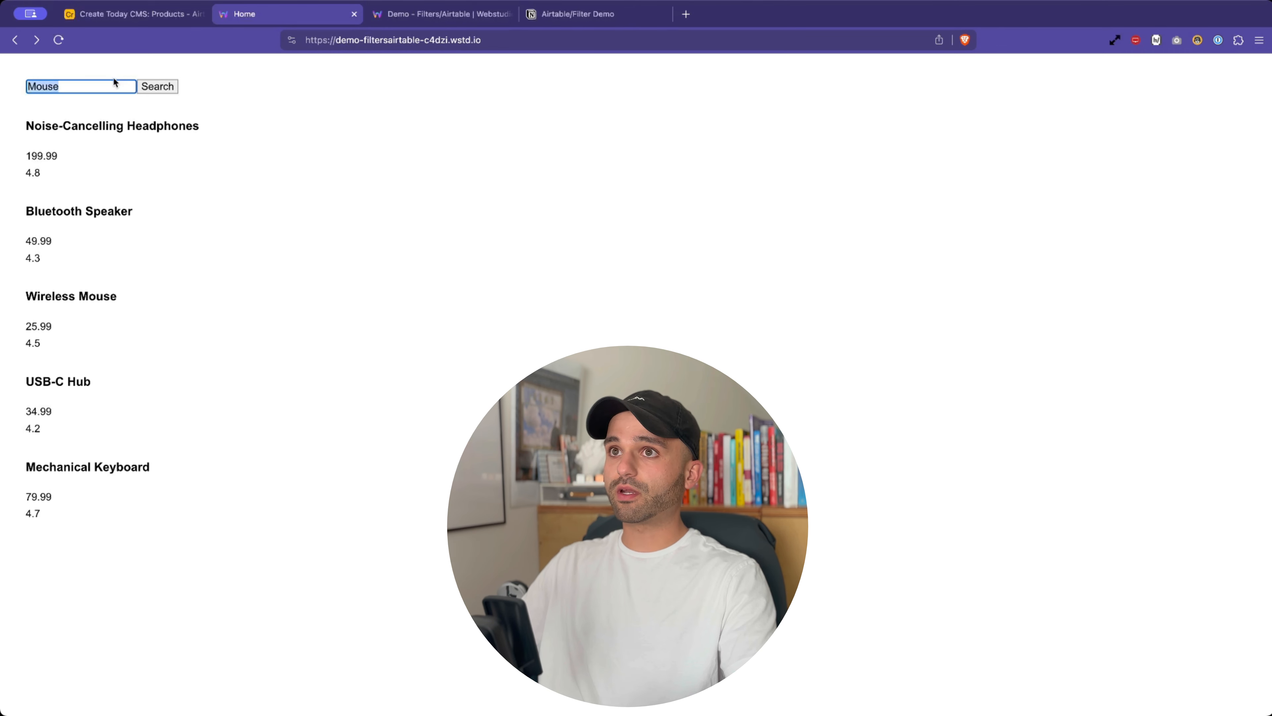
left_click(156, 86)
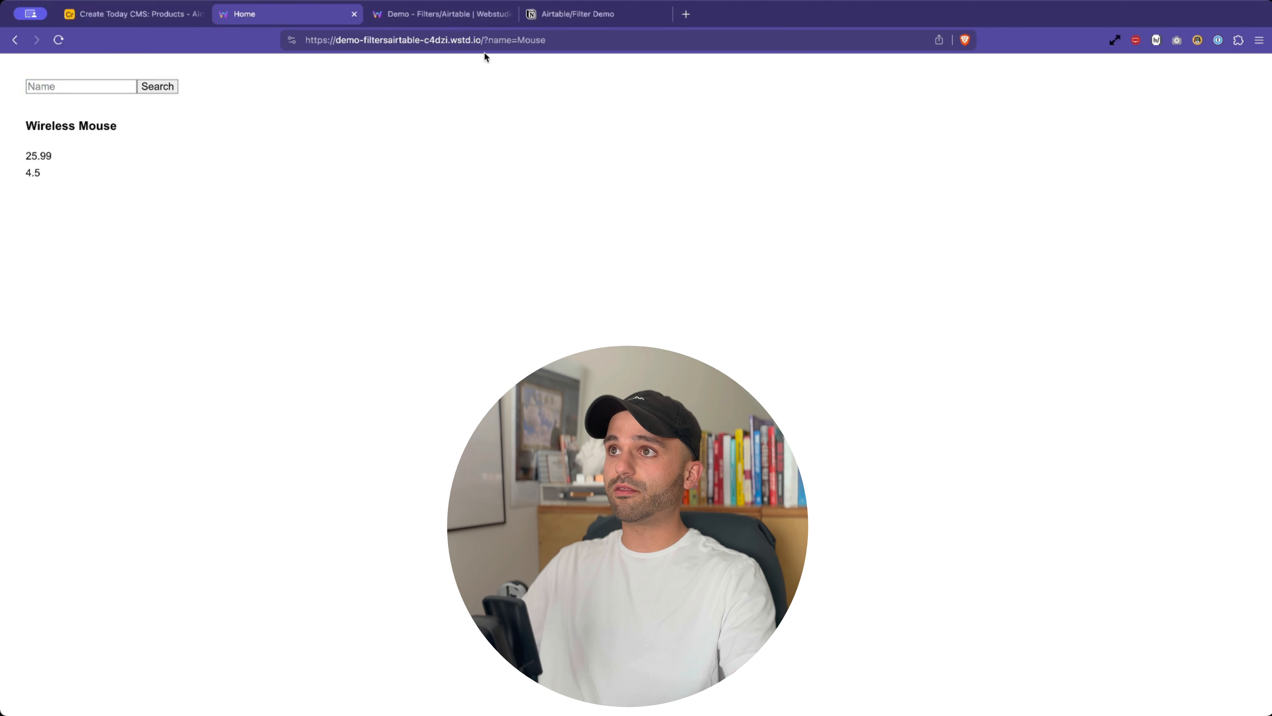
left_click_drag(484, 41, 603, 42)
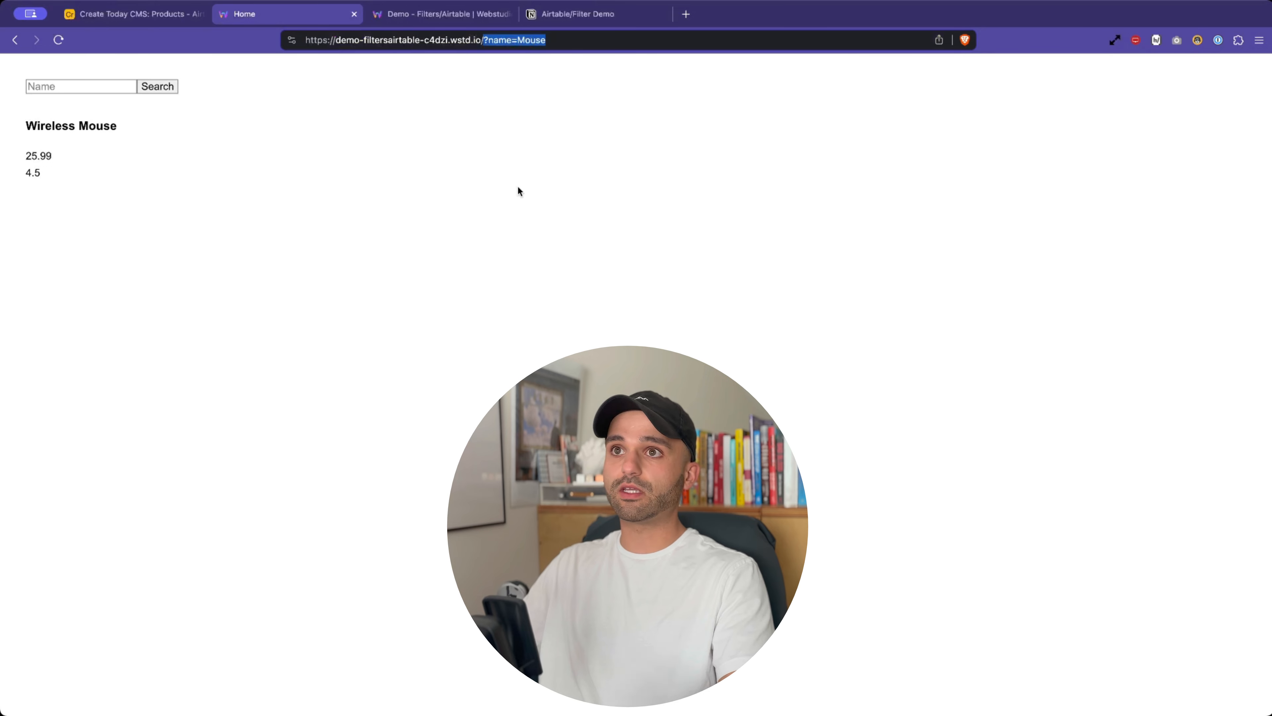
left_click(515, 44)
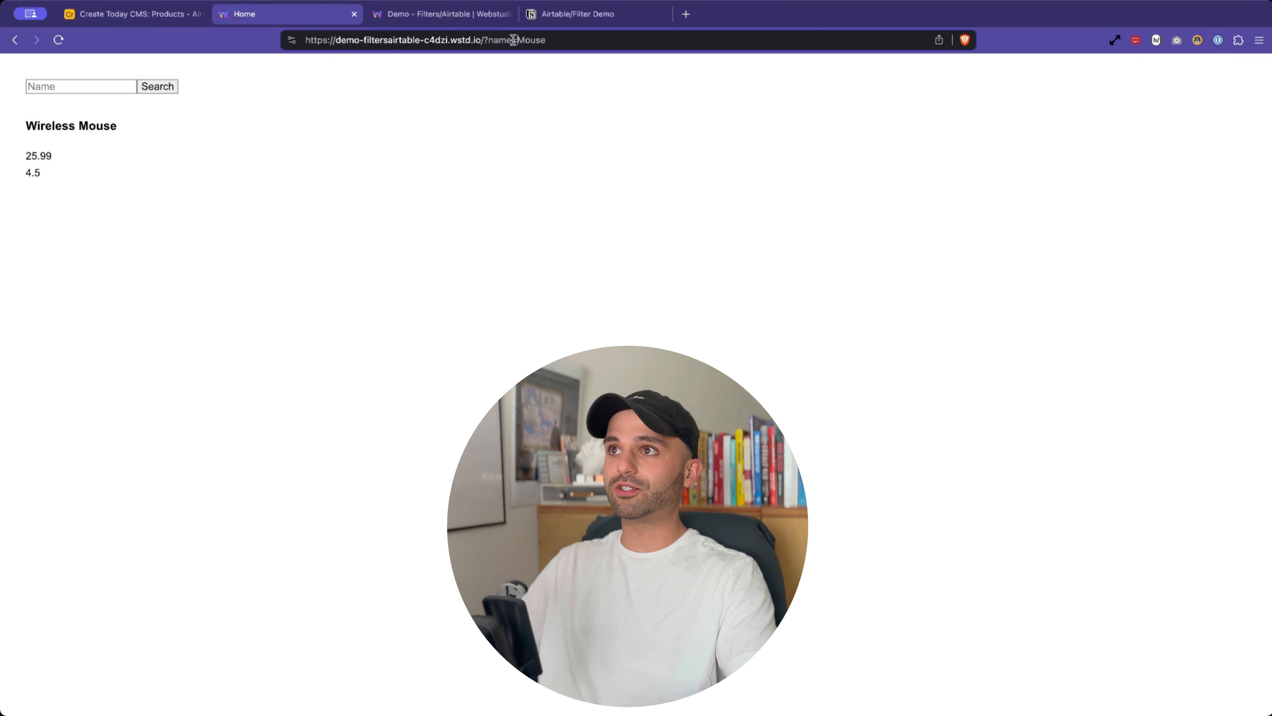
scroll(390, 85, "left", 5)
- Change the URL query to ?name=Speaker so only Bluetooth Speaker is listed
double_click(102, 206)
key("super+c")
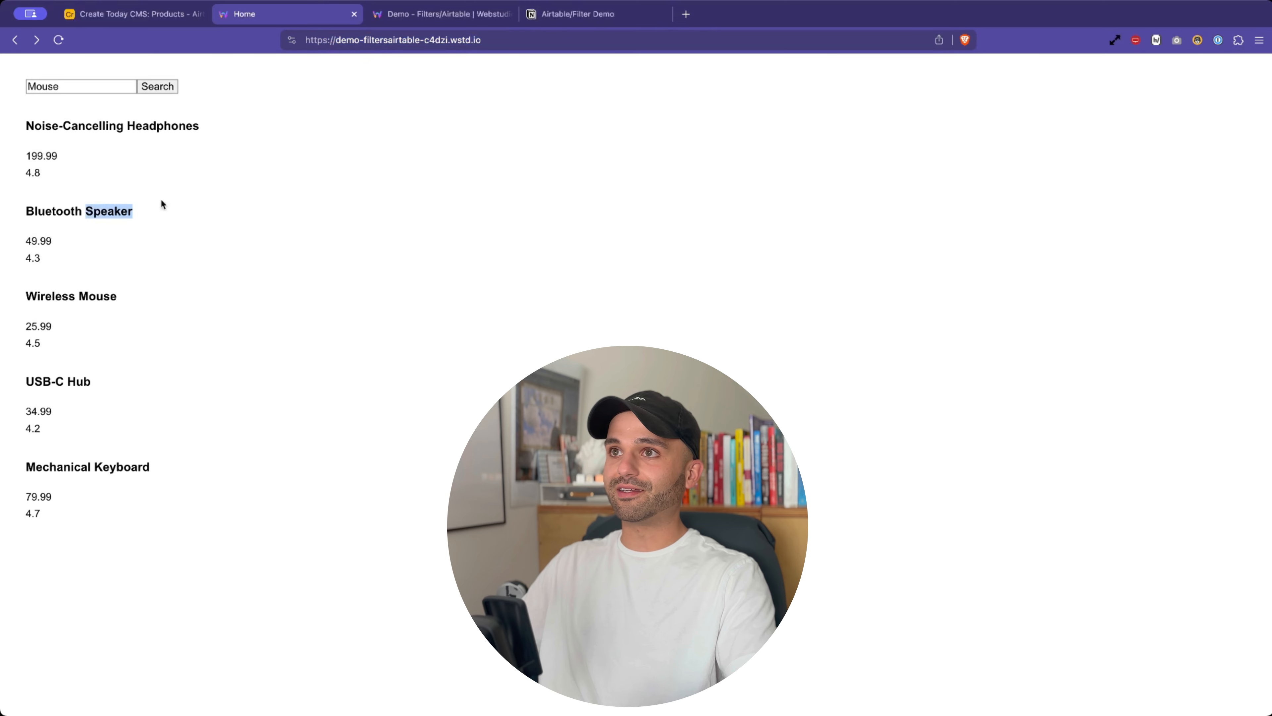
scroll(366, 118, "right", 5)
double_click(531, 40)
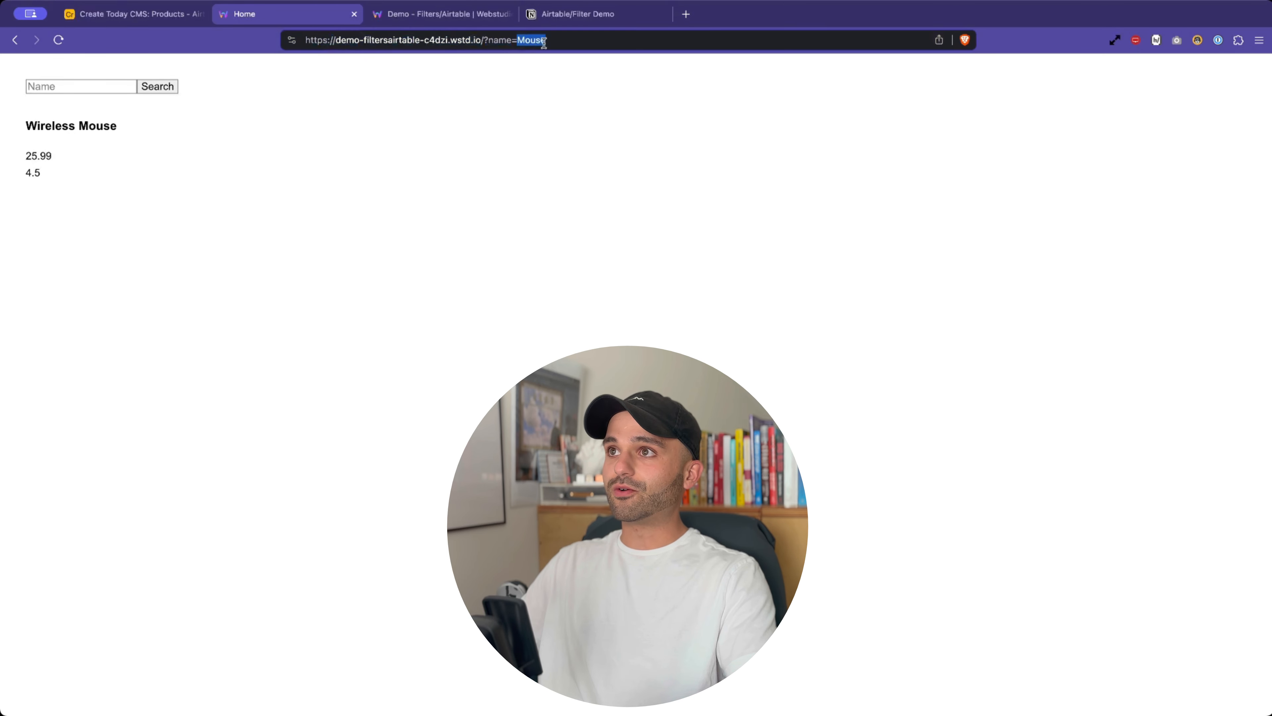
key("super+v")
key("Return")
left_click_drag(28, 121, 228, 284)
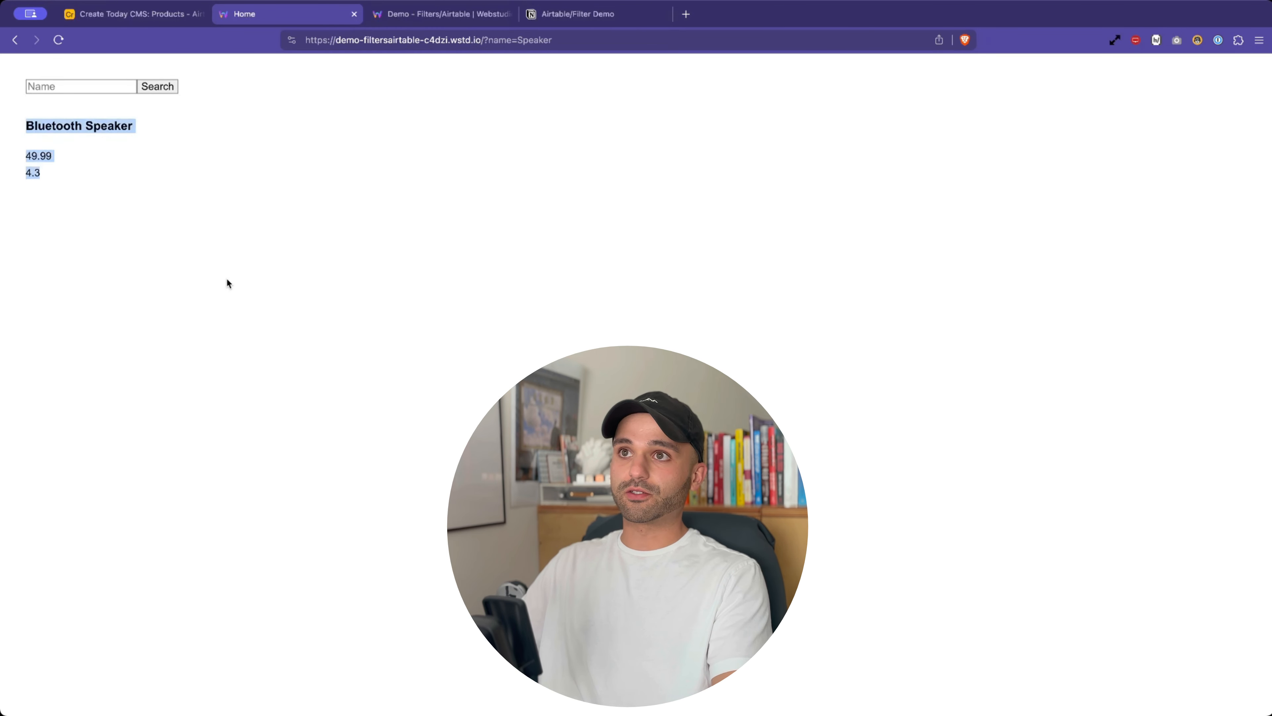
left_click(73, 84)
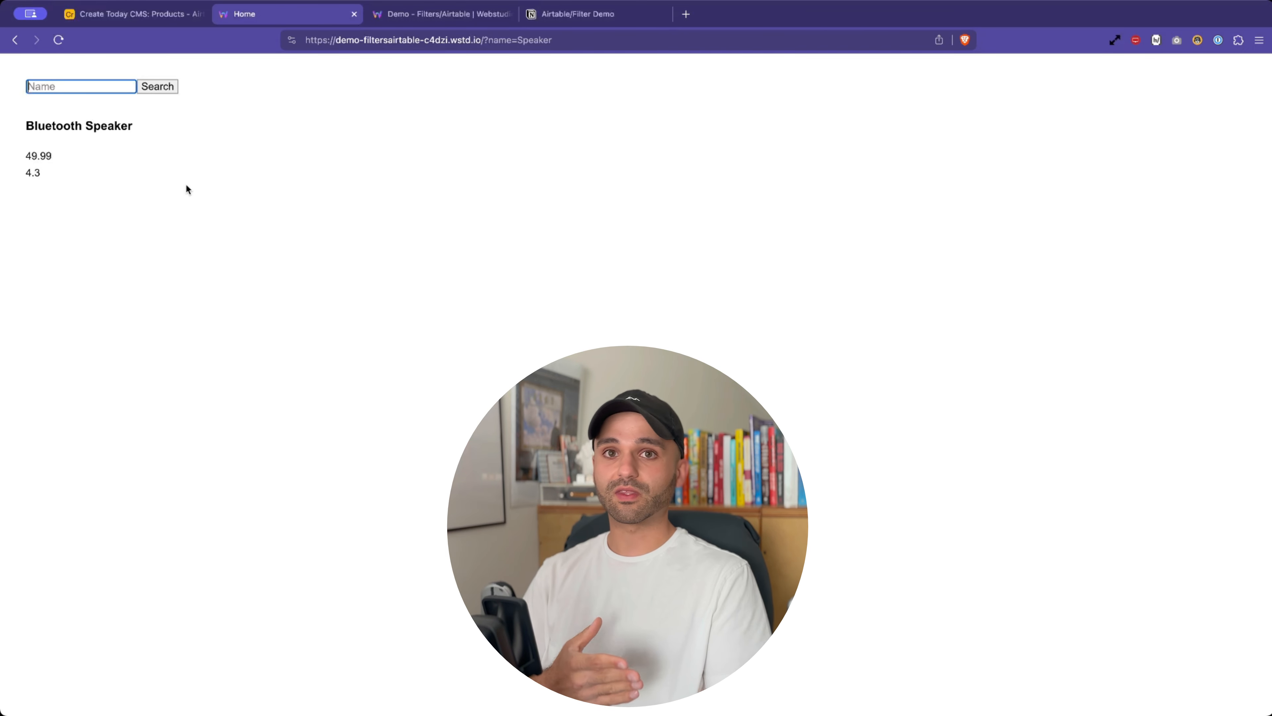
- Check off the Notion high-level explanation task and go to the Webstudio builder
left_click(583, 20)
left_click(418, 402)
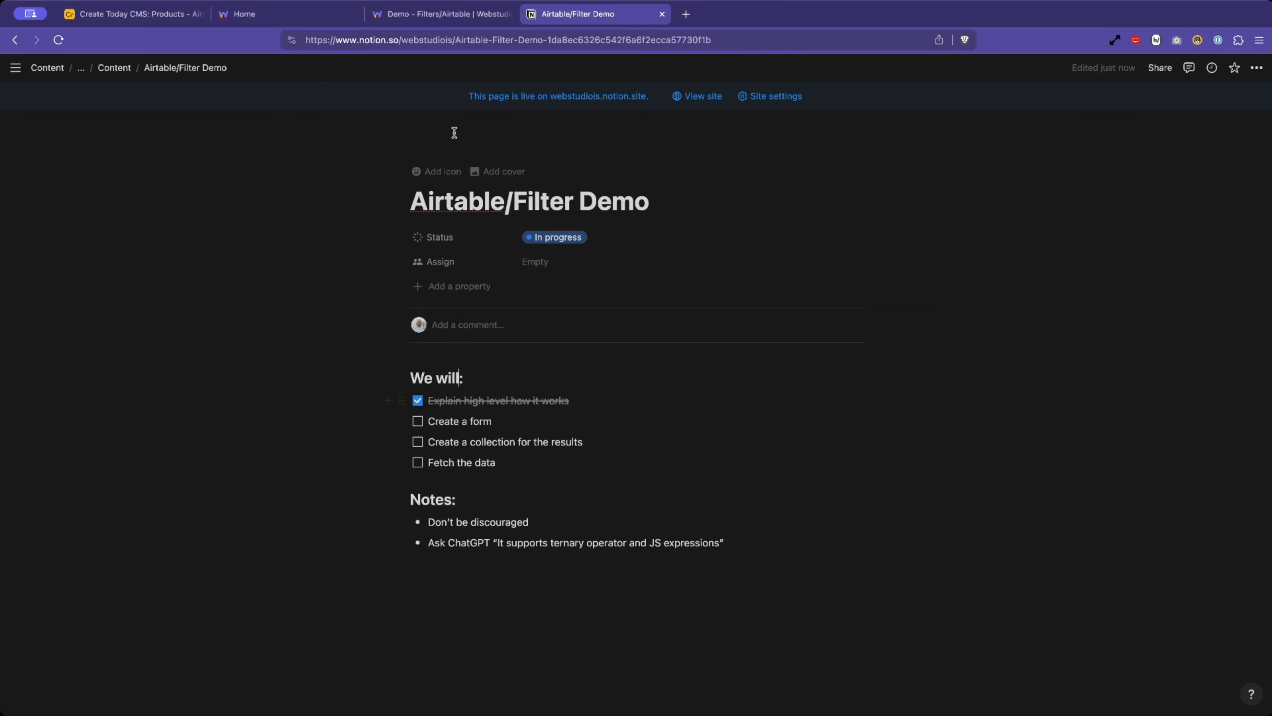
left_click(252, 15)
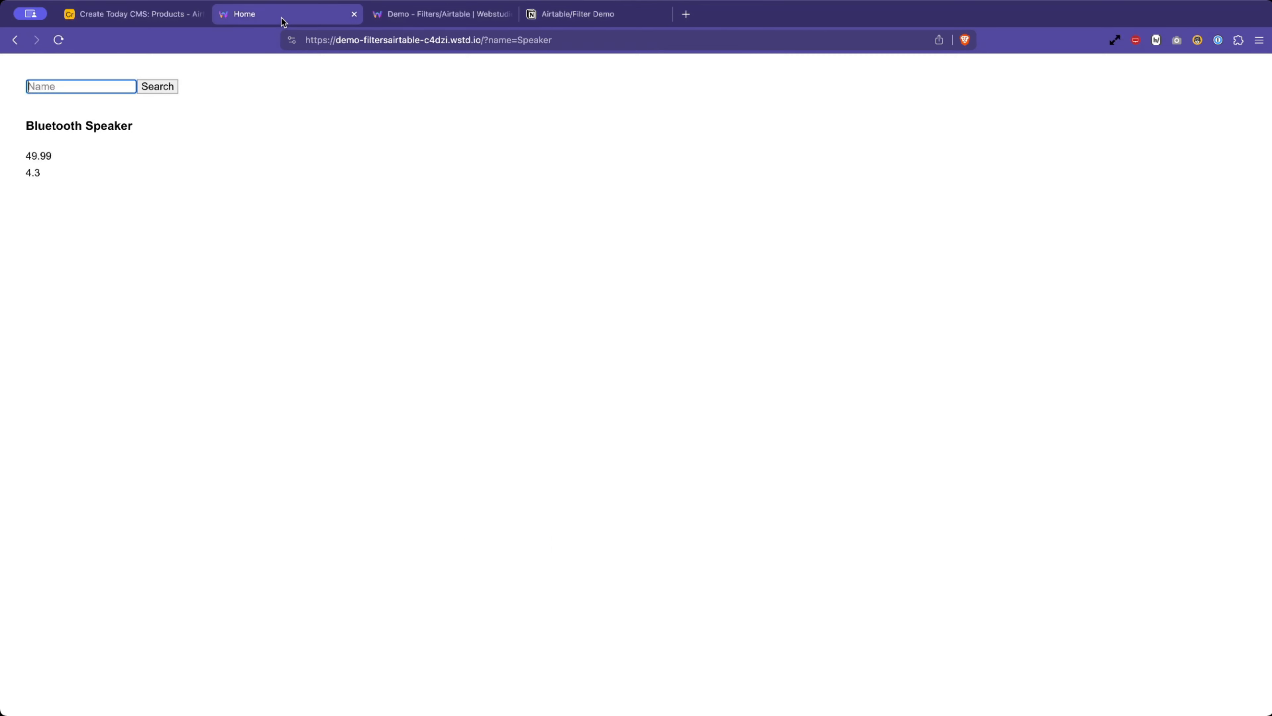
left_click(441, 14)
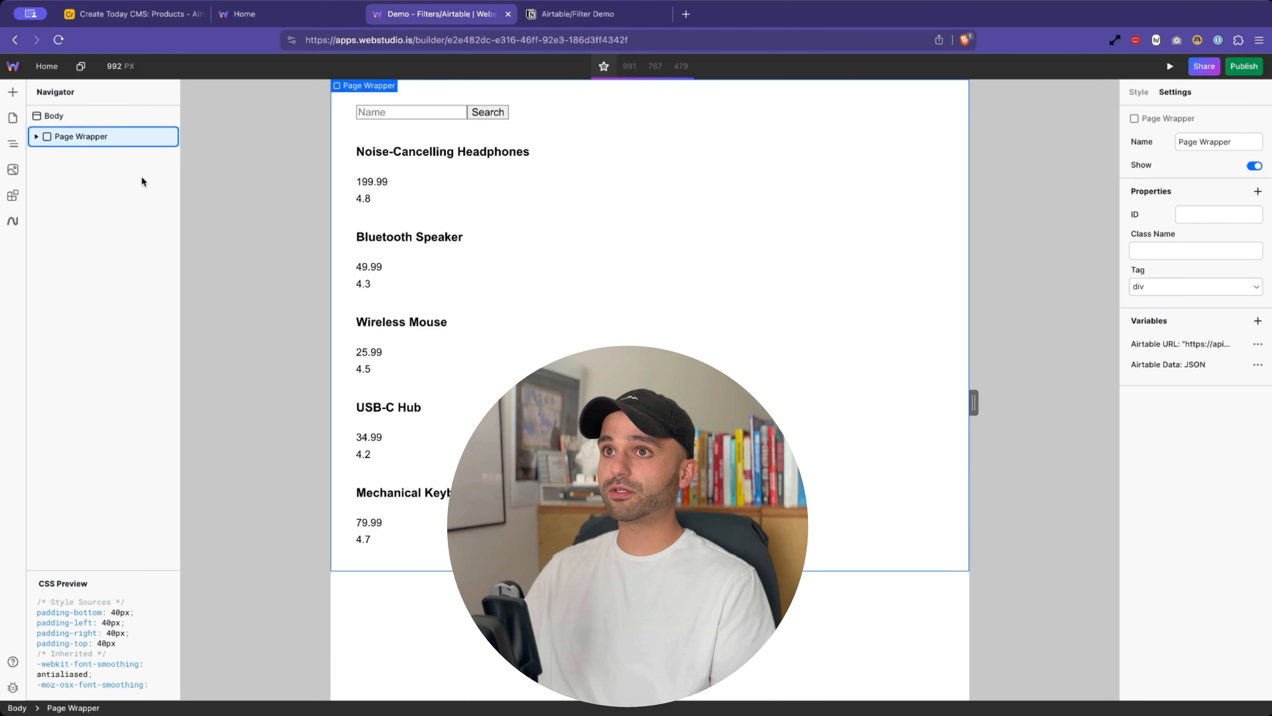
- Create a new page named Demo and open it
left_click(12, 119)
left_click(149, 92)
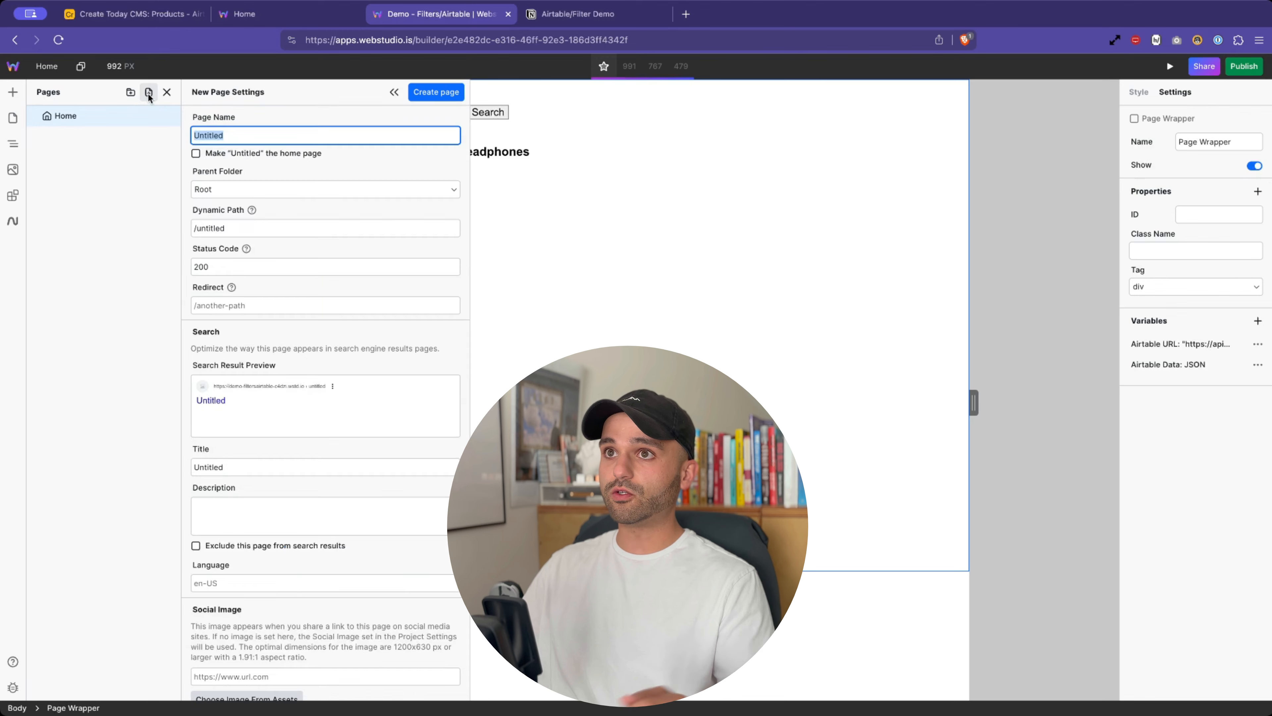
type("Demo")
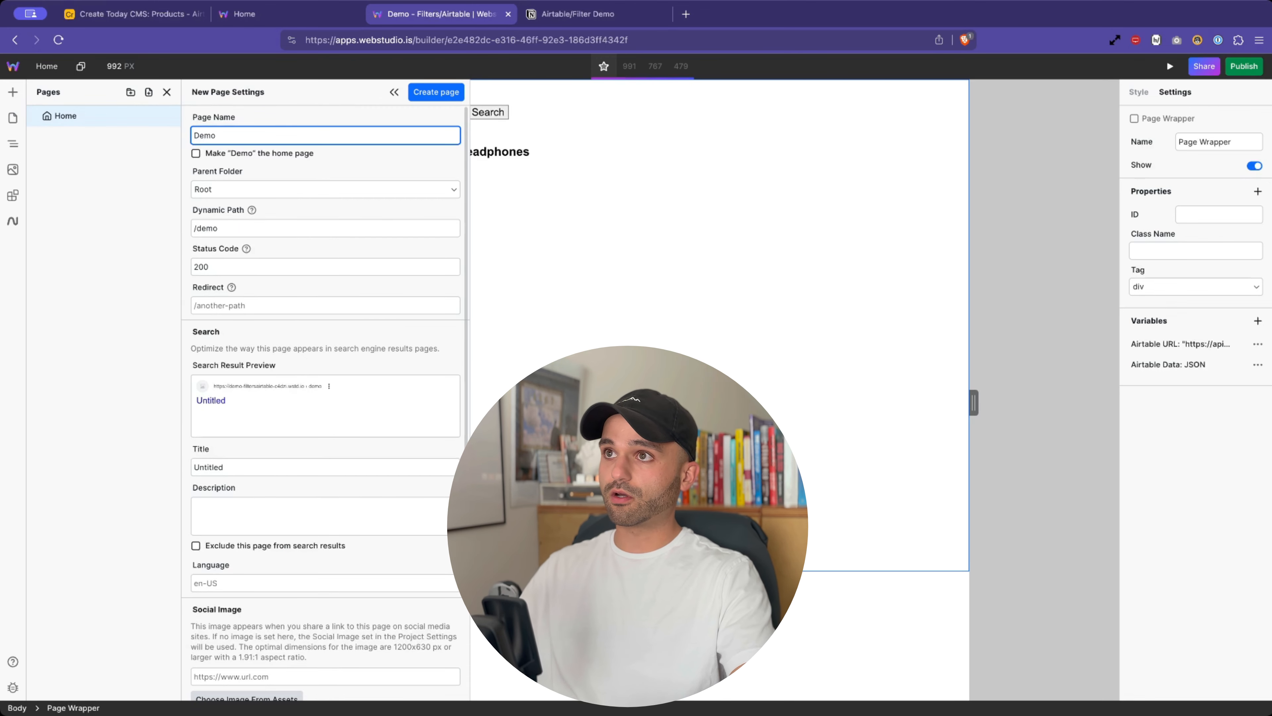
left_click(436, 92)
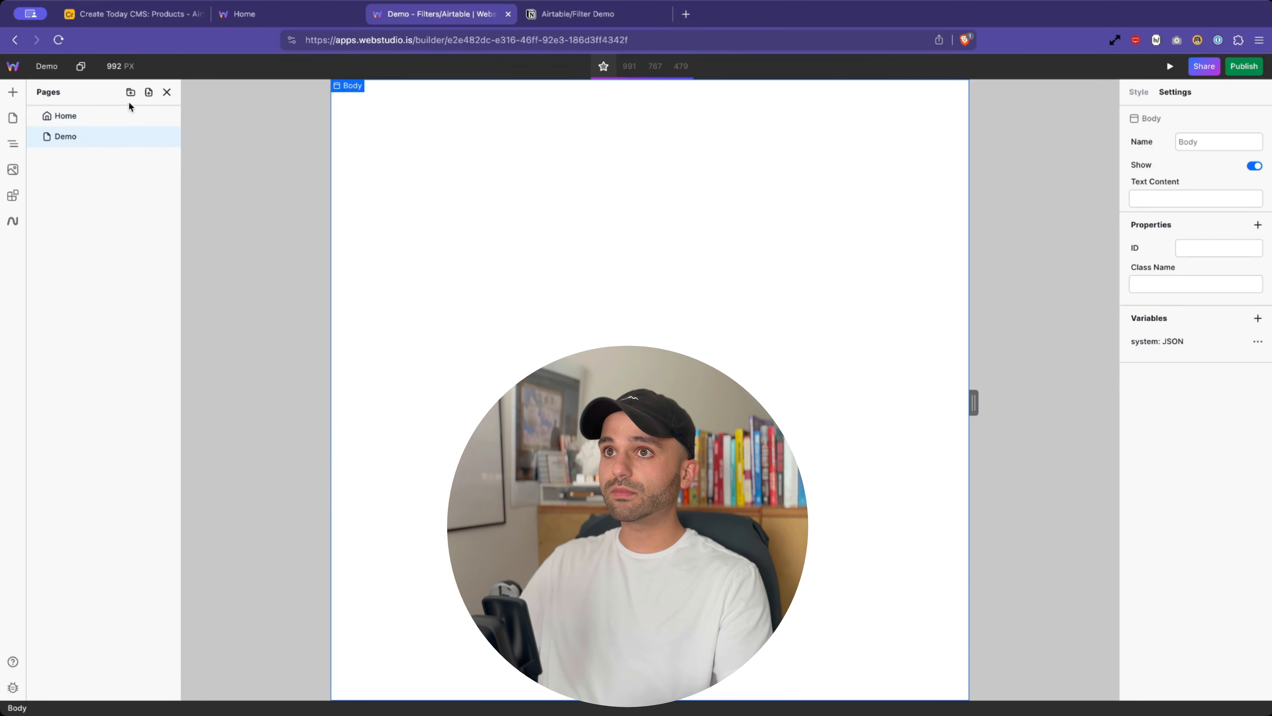
left_click(64, 136)
- Insert a Box into the Body and rename it Page Wrapper
left_click(13, 92)
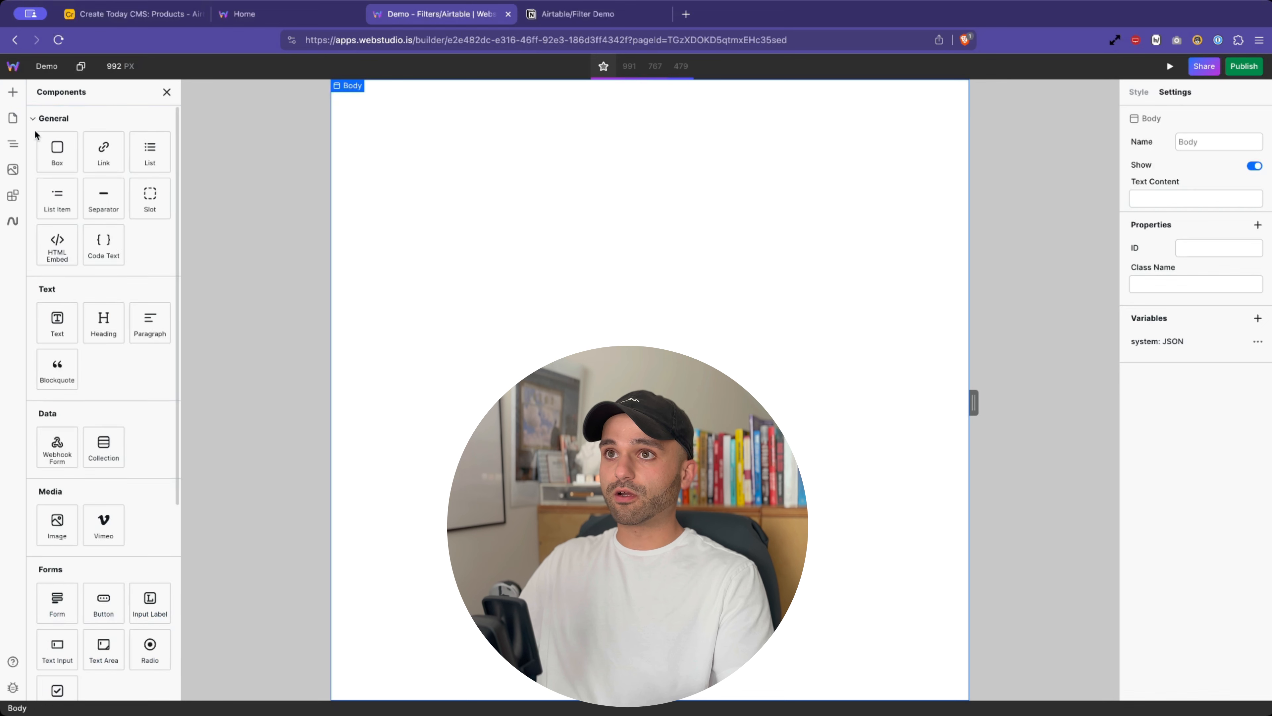
left_click(60, 147)
double_click(74, 136)
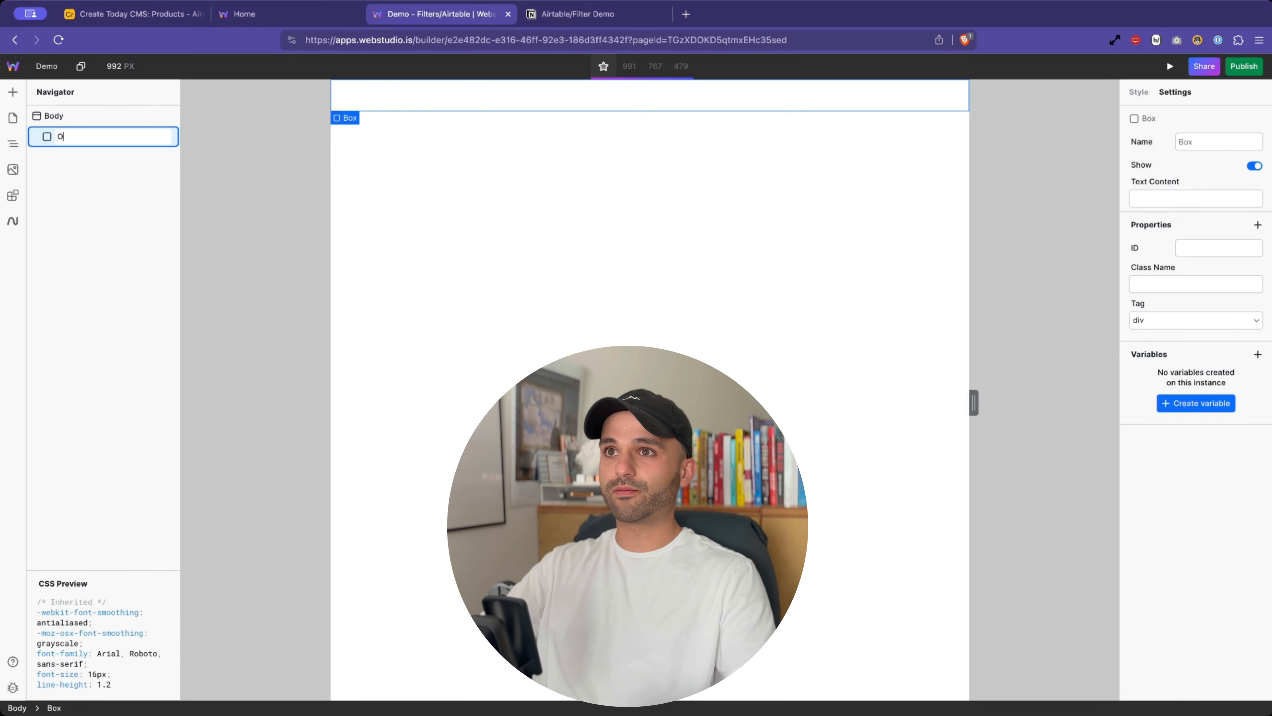
type("Page Wrap")
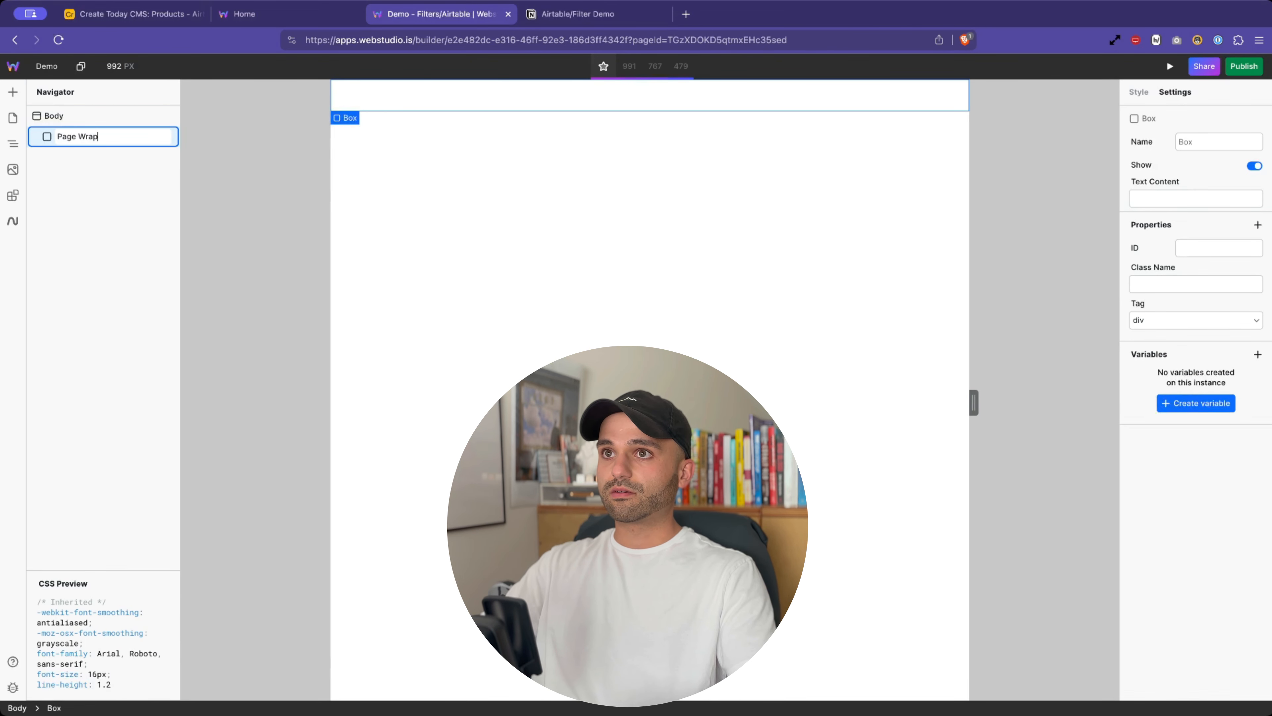
type("per")
key("Return")
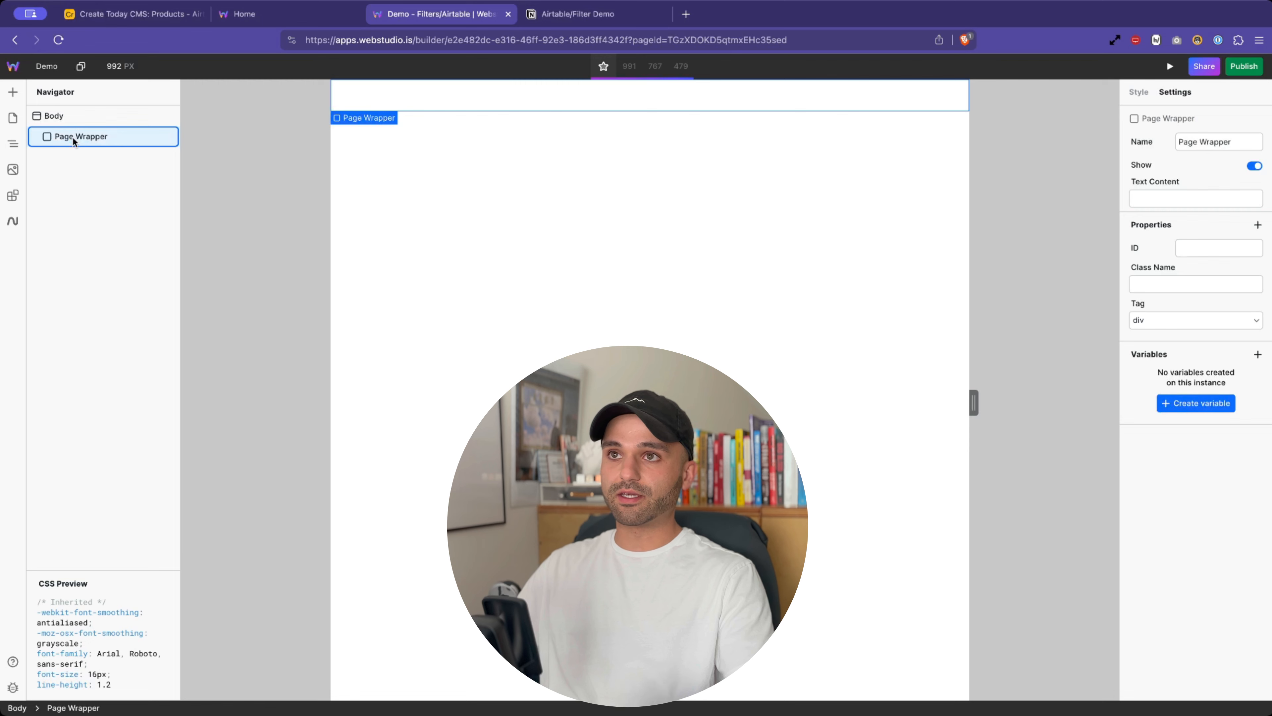
left_click(75, 119)
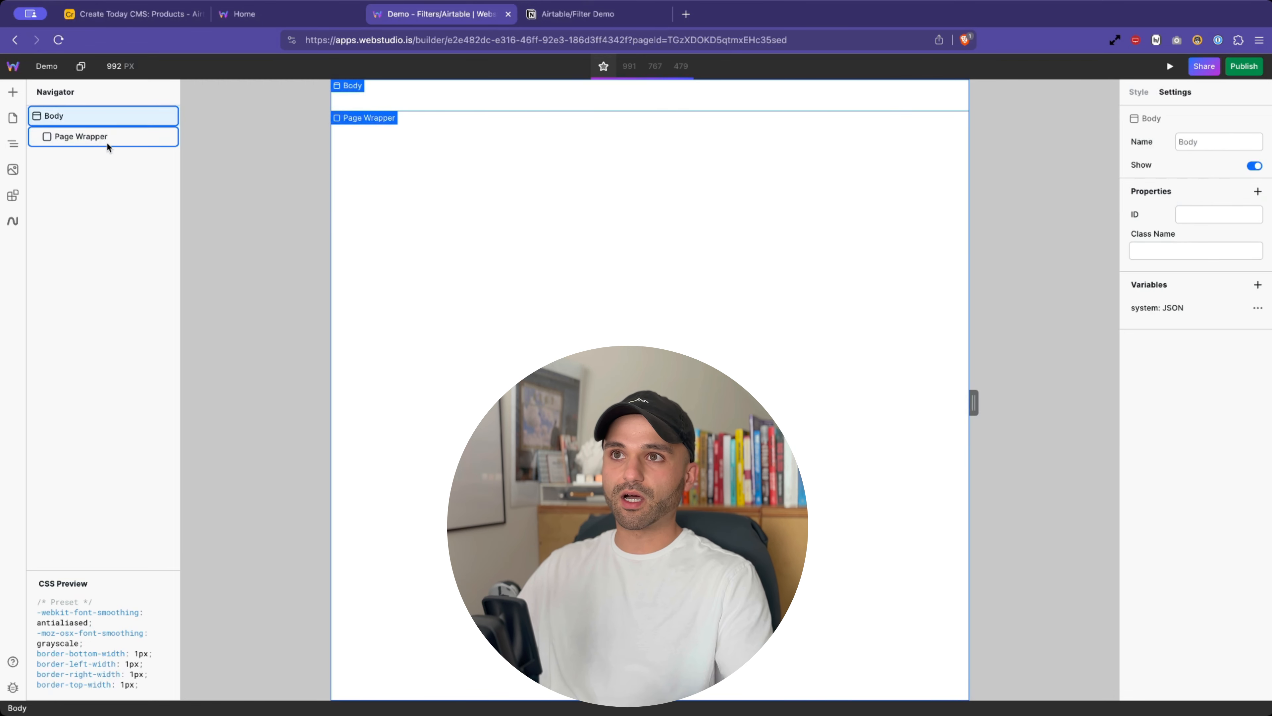
left_click(98, 142)
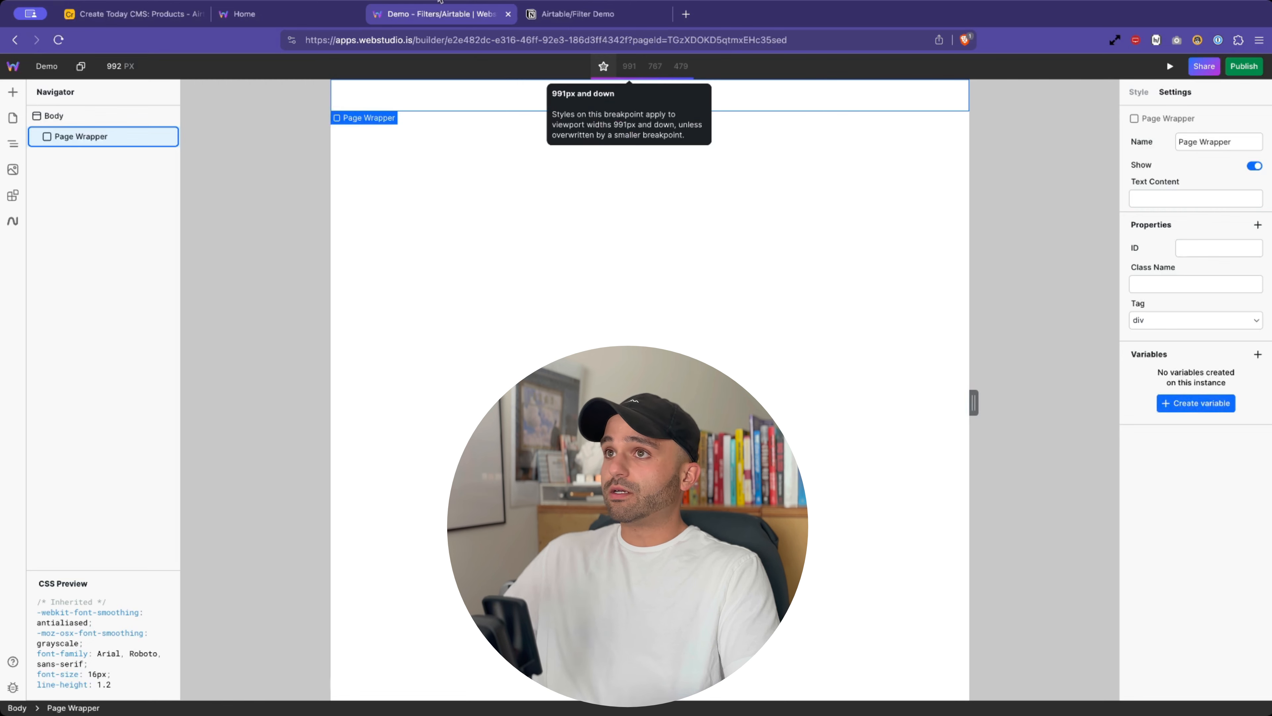
- Add a Form inside Page Wrapper with an Input Label in it
left_click(13, 92)
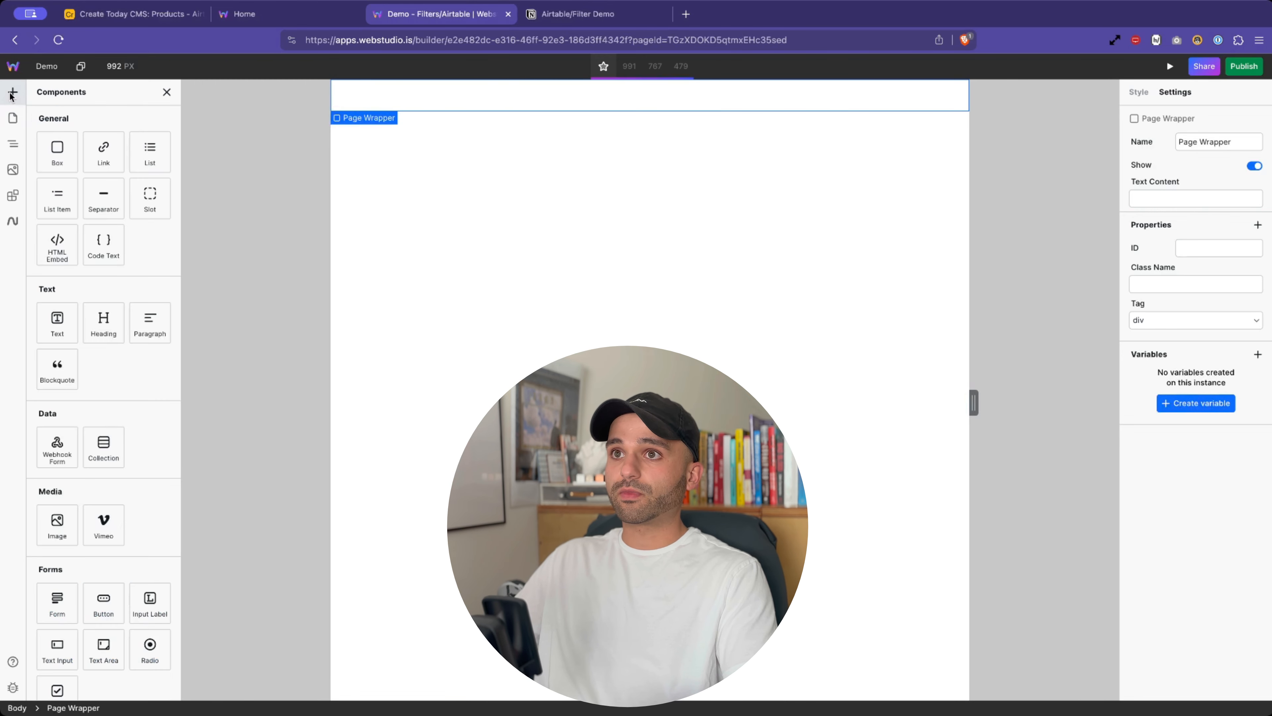
scroll(102, 365, "down", 3)
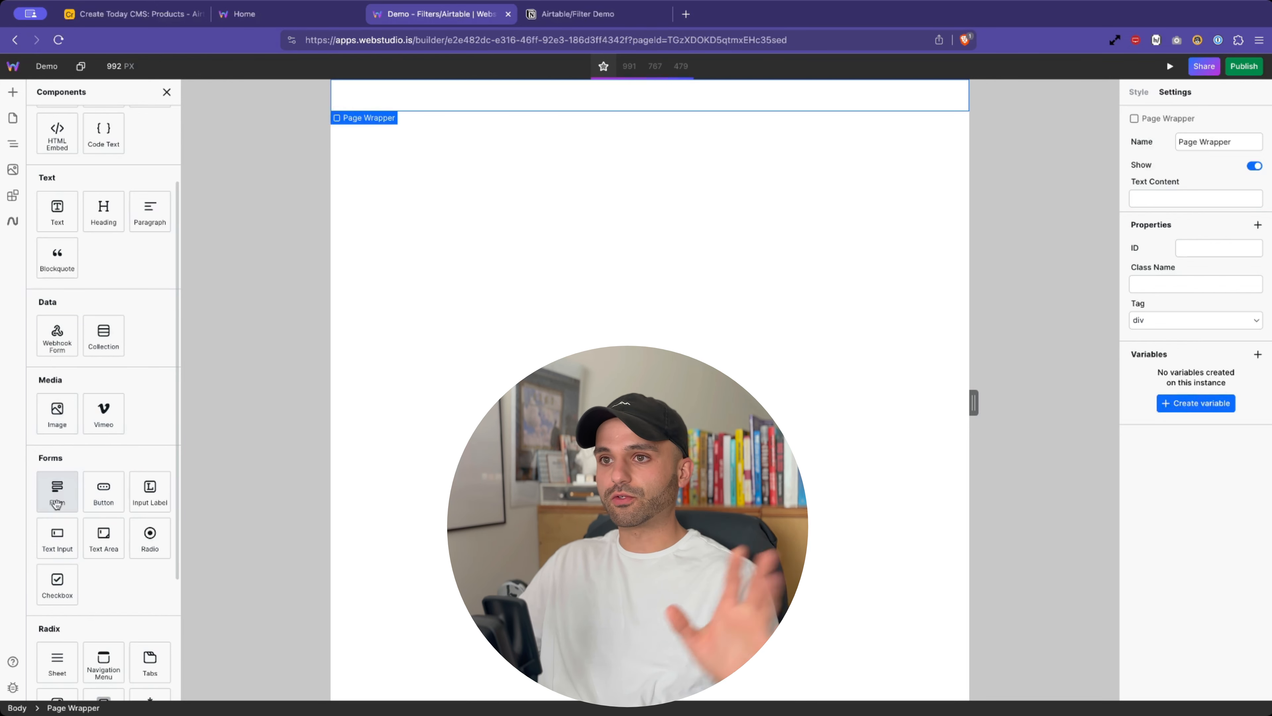
left_click(56, 503)
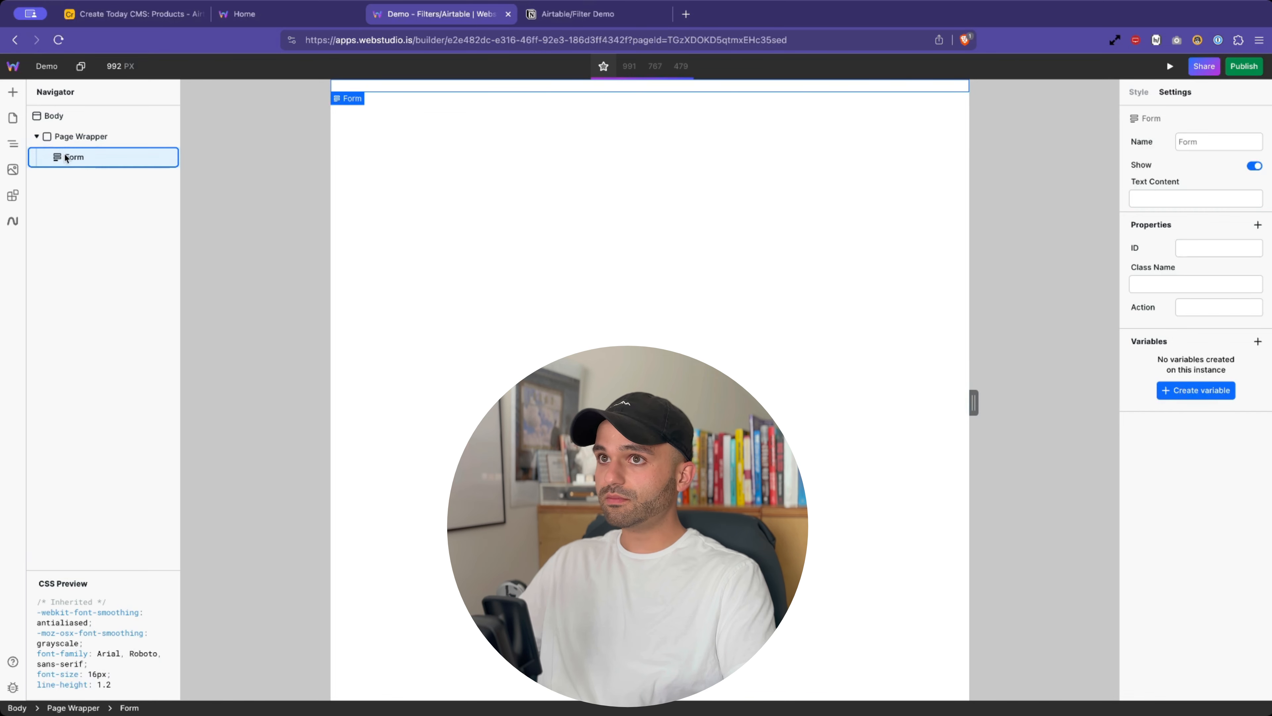
left_click(13, 92)
scroll(100, 440, "down", 5)
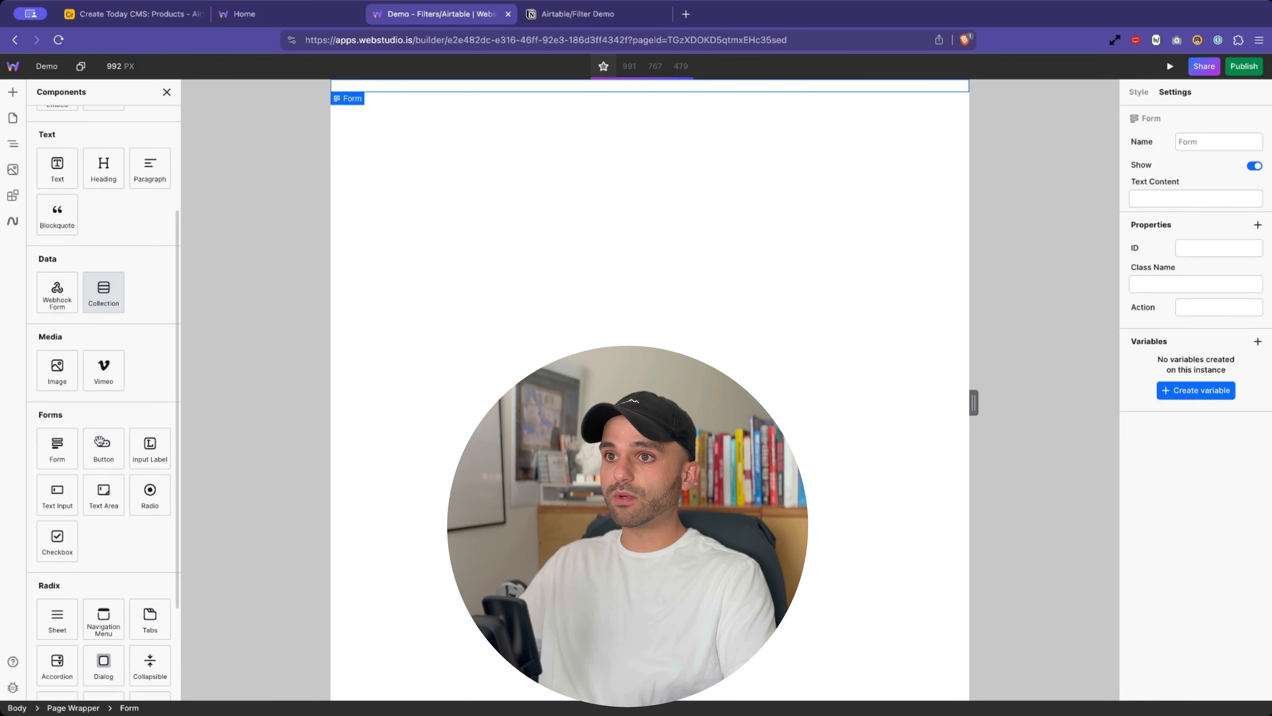
scroll(102, 481, "down", 1)
left_click(148, 434)
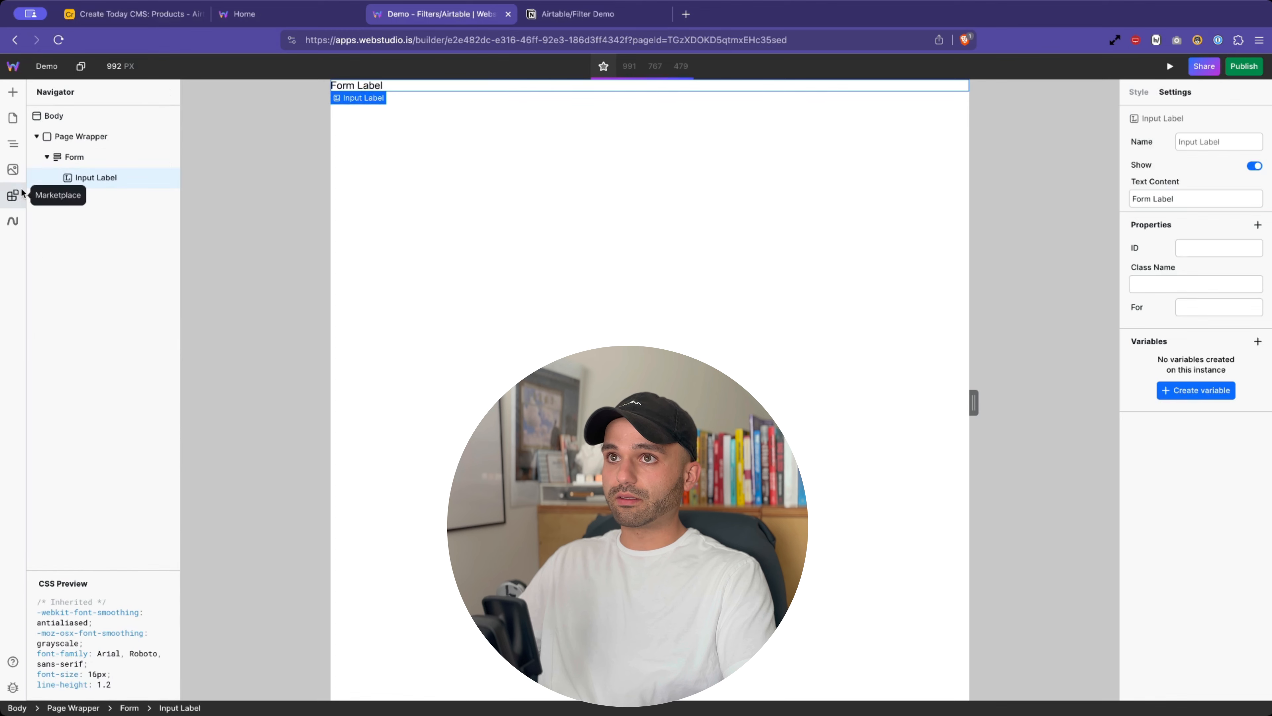
left_click(76, 157)
- Add a Text Input to the Form with its Name property set to name
left_click(13, 92)
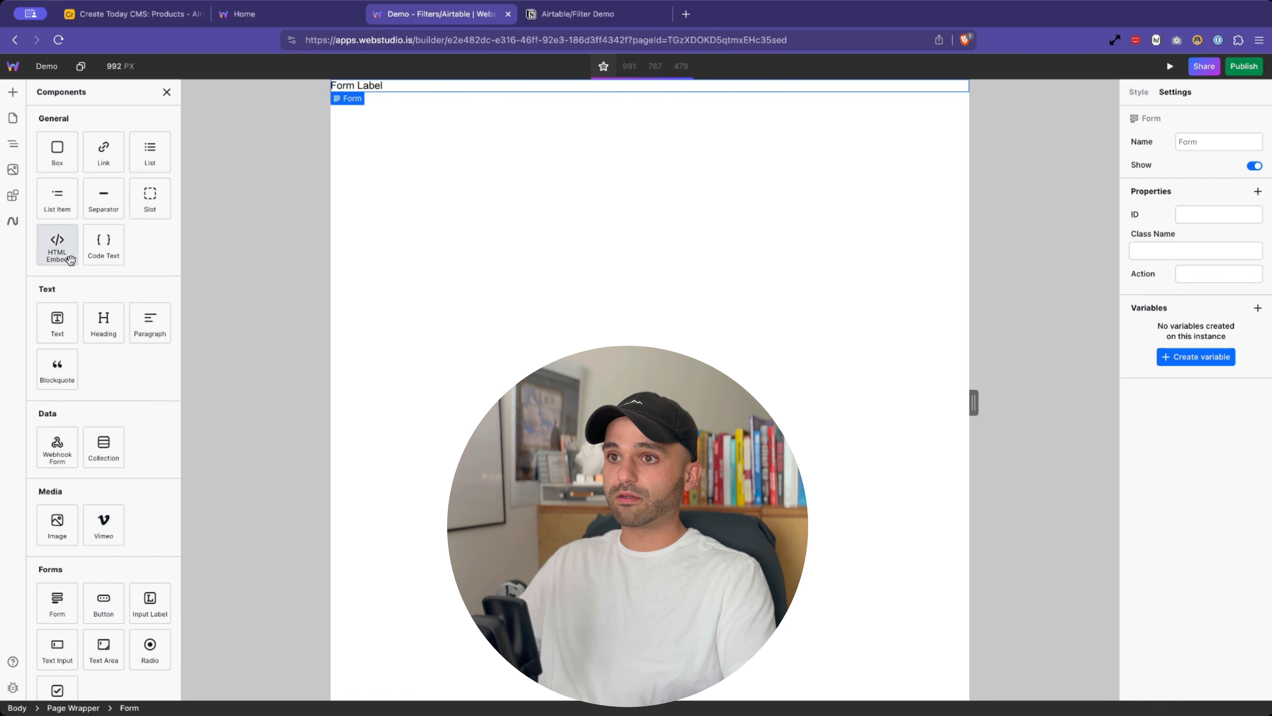
scroll(103, 481, "down", 4)
left_click(64, 471)
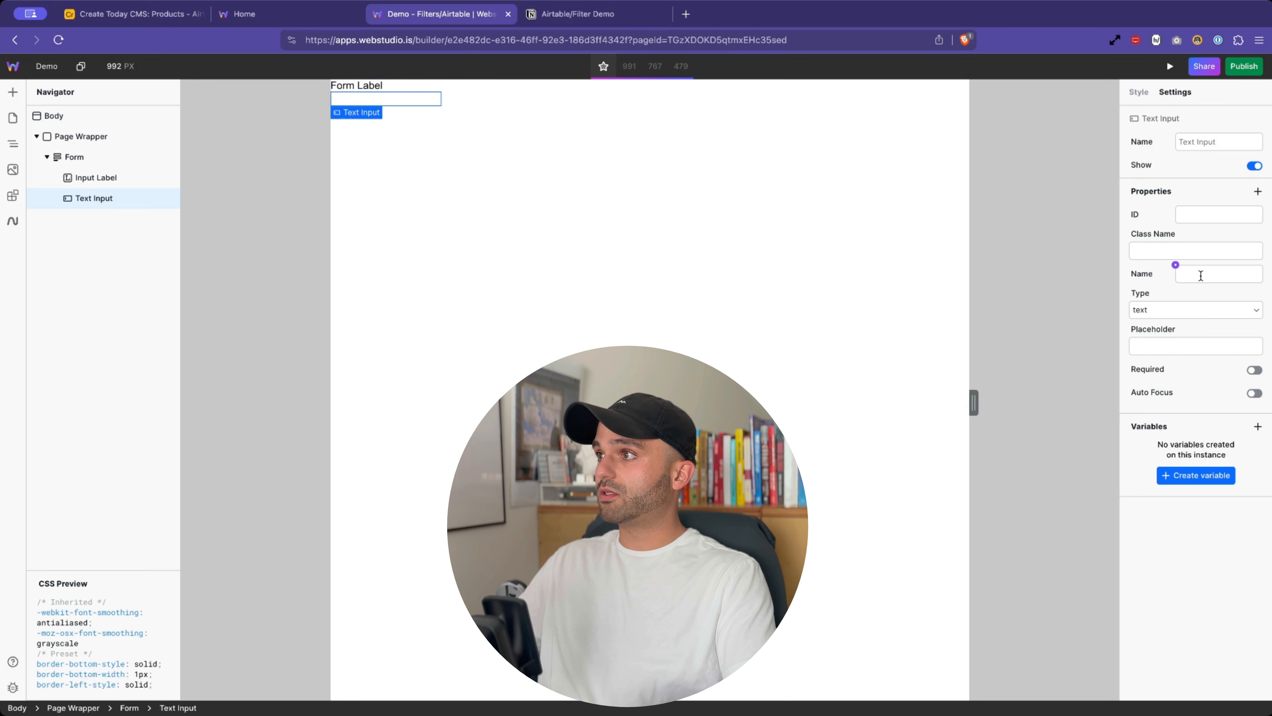
left_click(1201, 275)
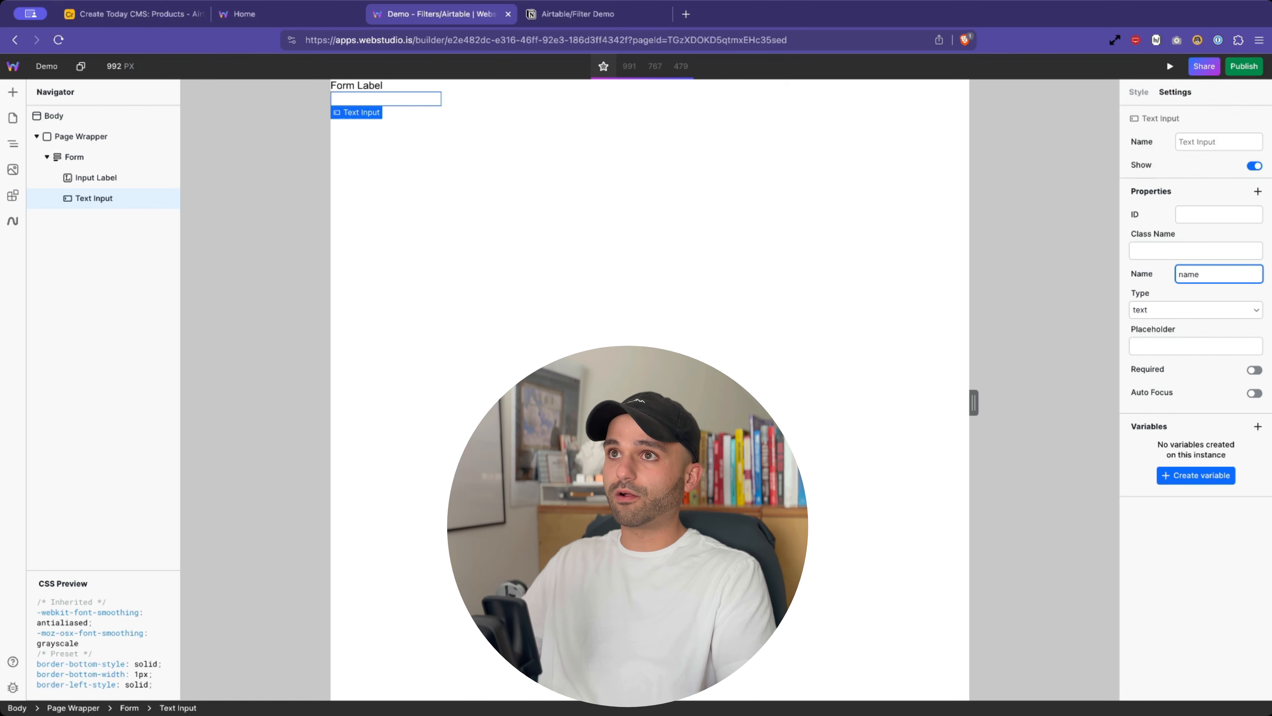
left_click(154, 11)
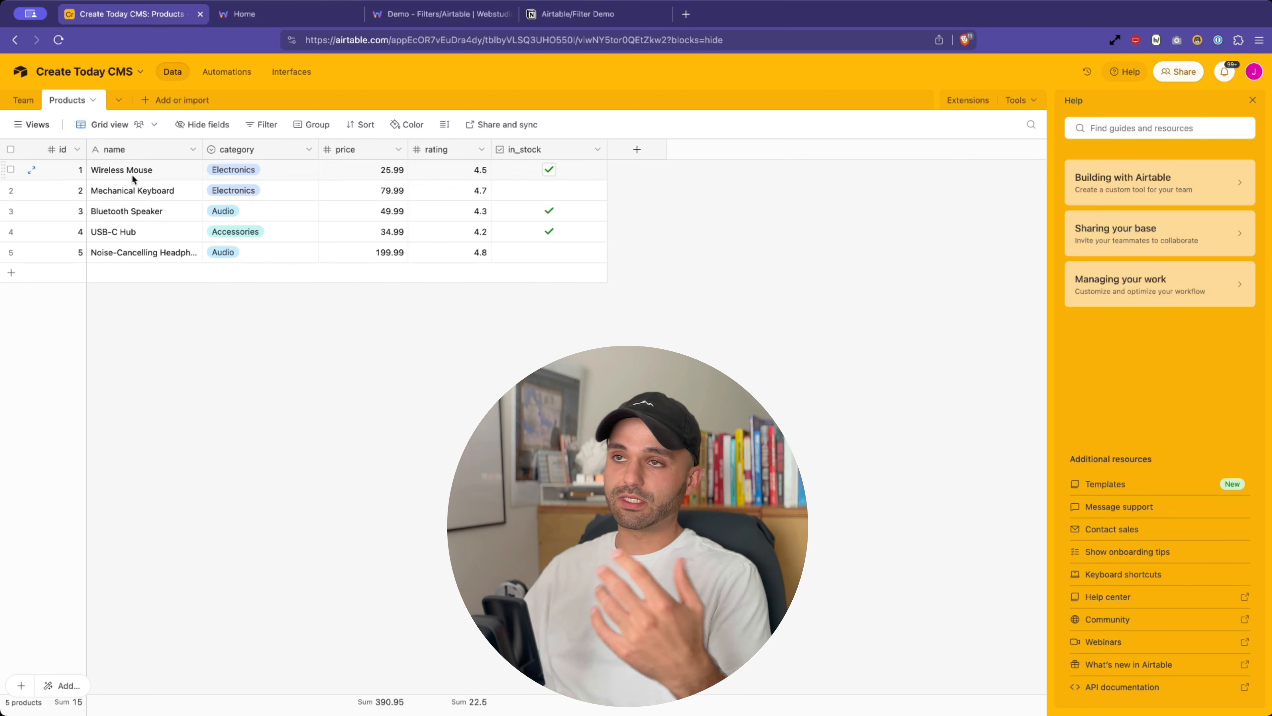
- Set the Input Label's For to name and change its text to Name
left_click(423, 15)
left_click(113, 178)
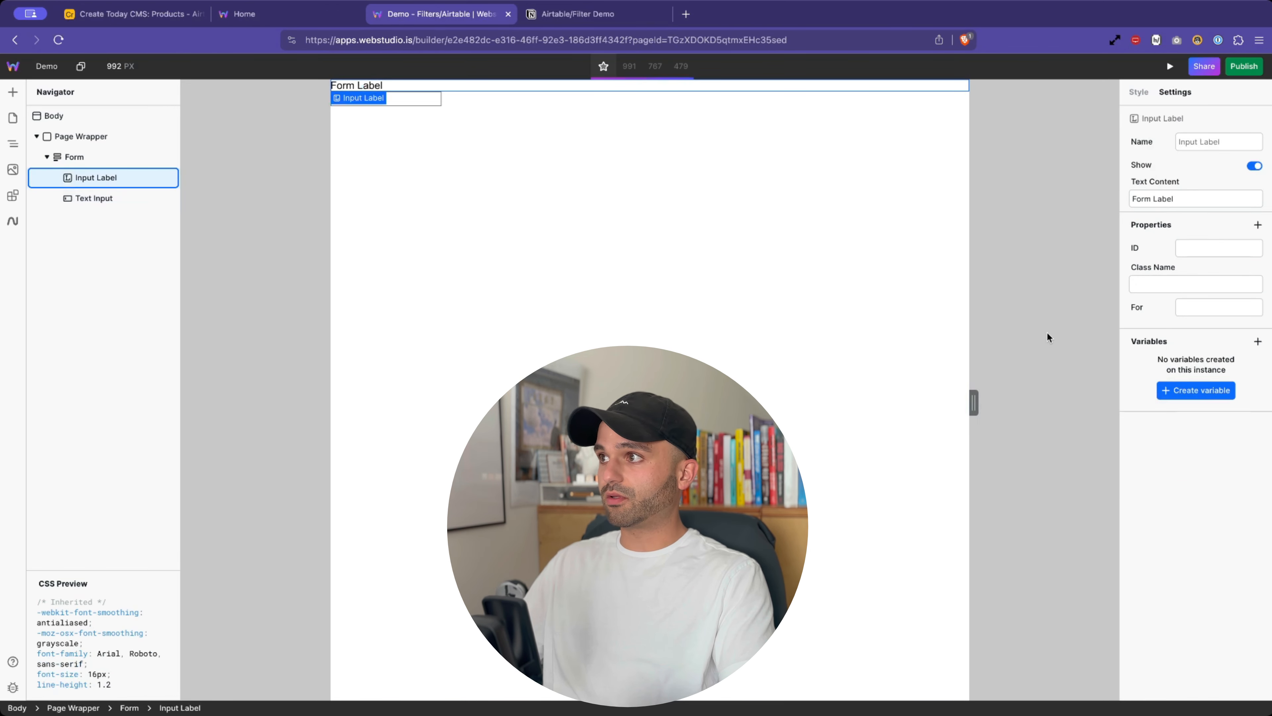
left_click(1248, 304)
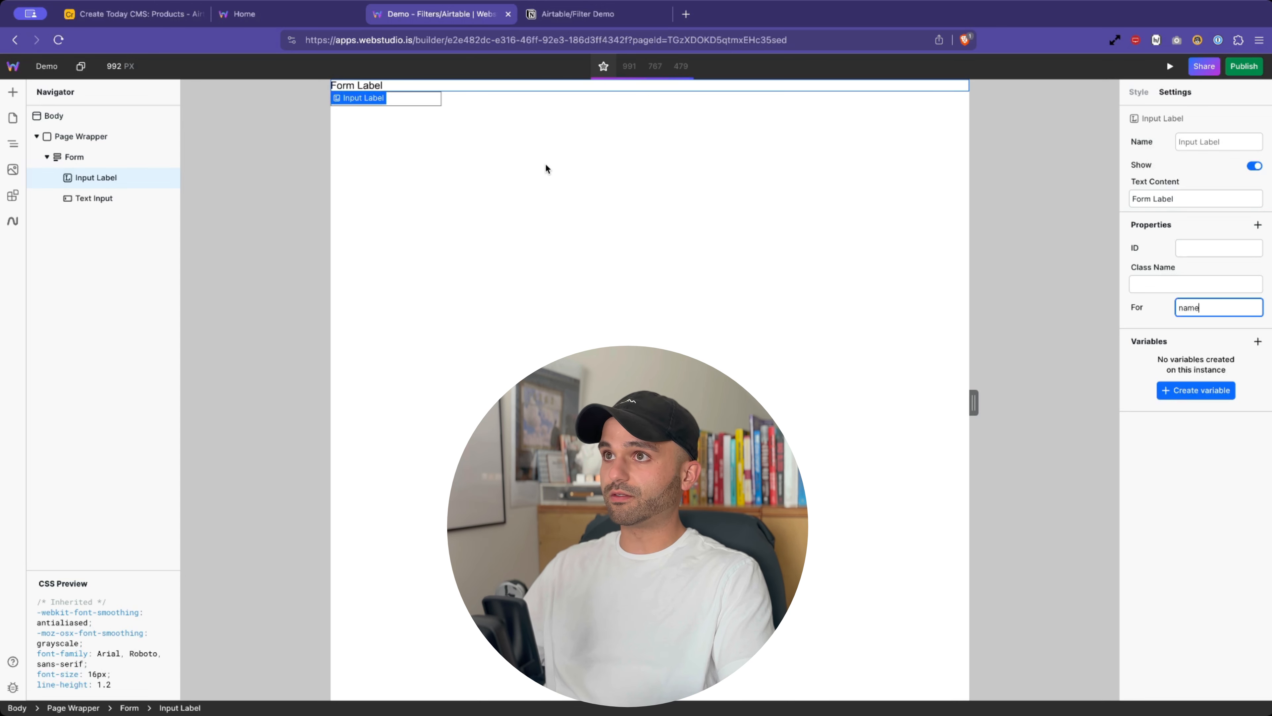
double_click(380, 86)
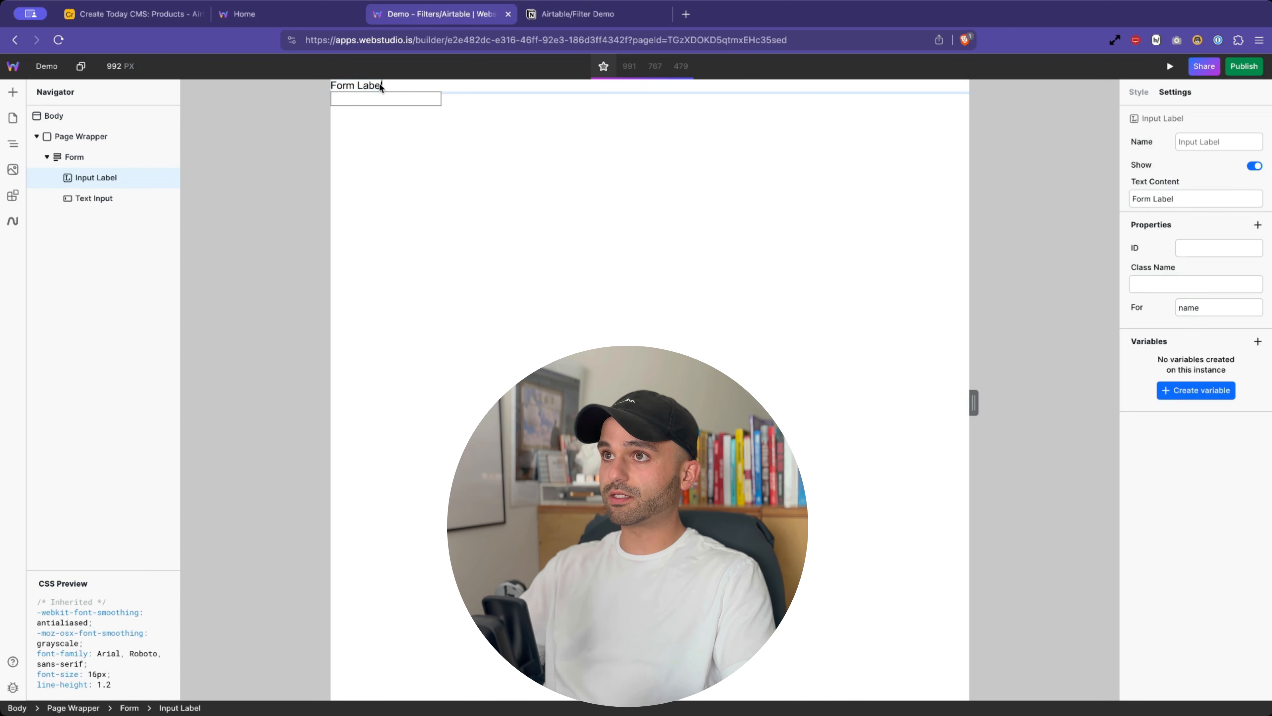
key("super+a")
type("Name")
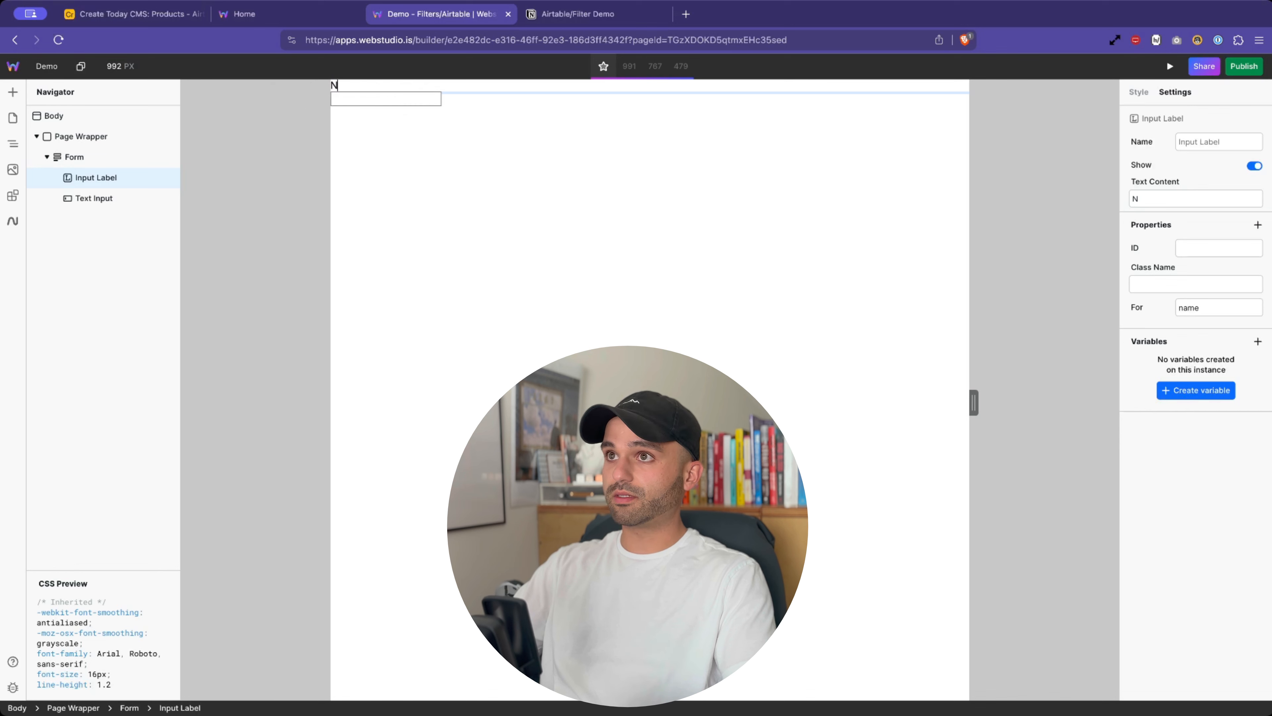
- Add a Button to the Form and change its text to Search
left_click(80, 157)
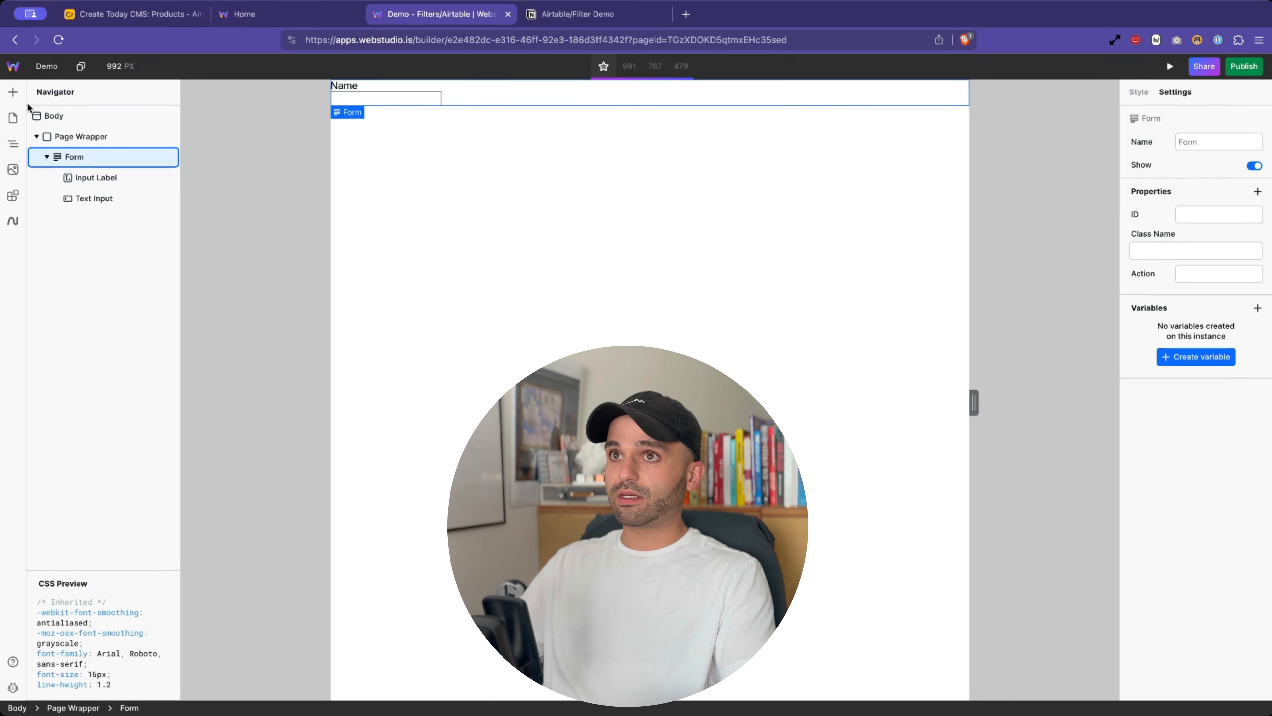
left_click(12, 92)
scroll(95, 455, "down", 3)
scroll(95, 456, "down", 2)
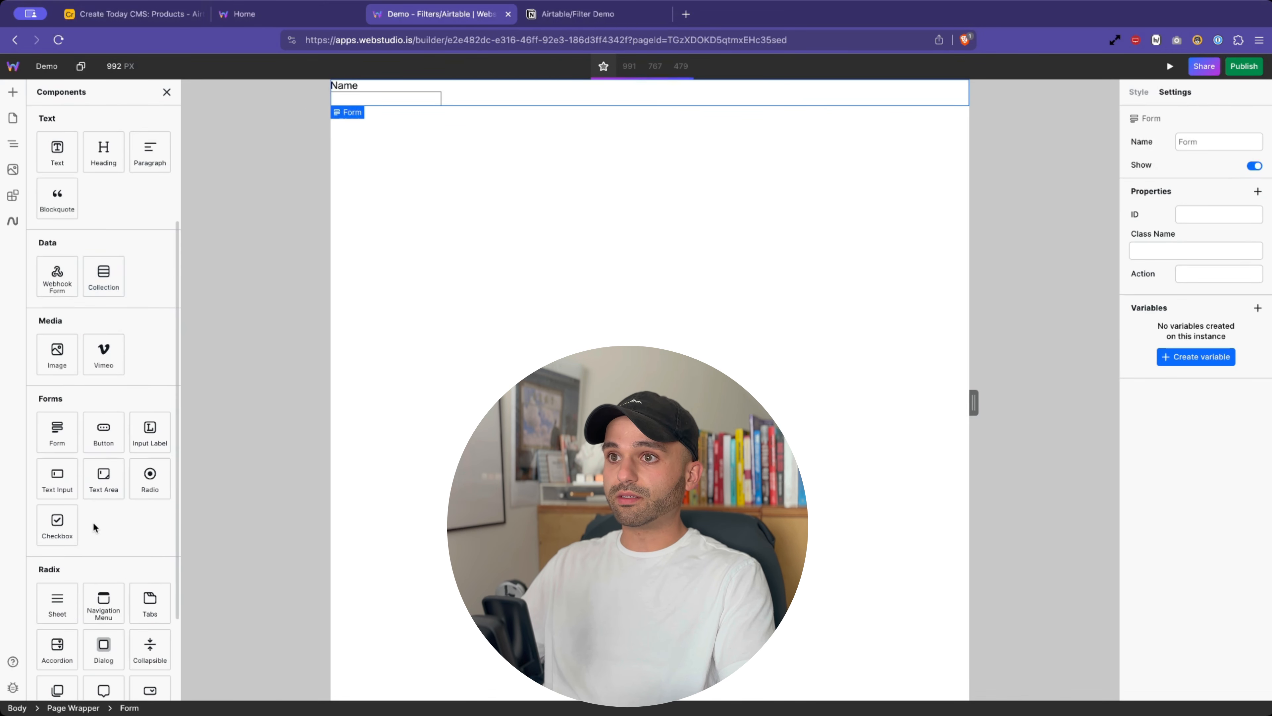
left_click(100, 441)
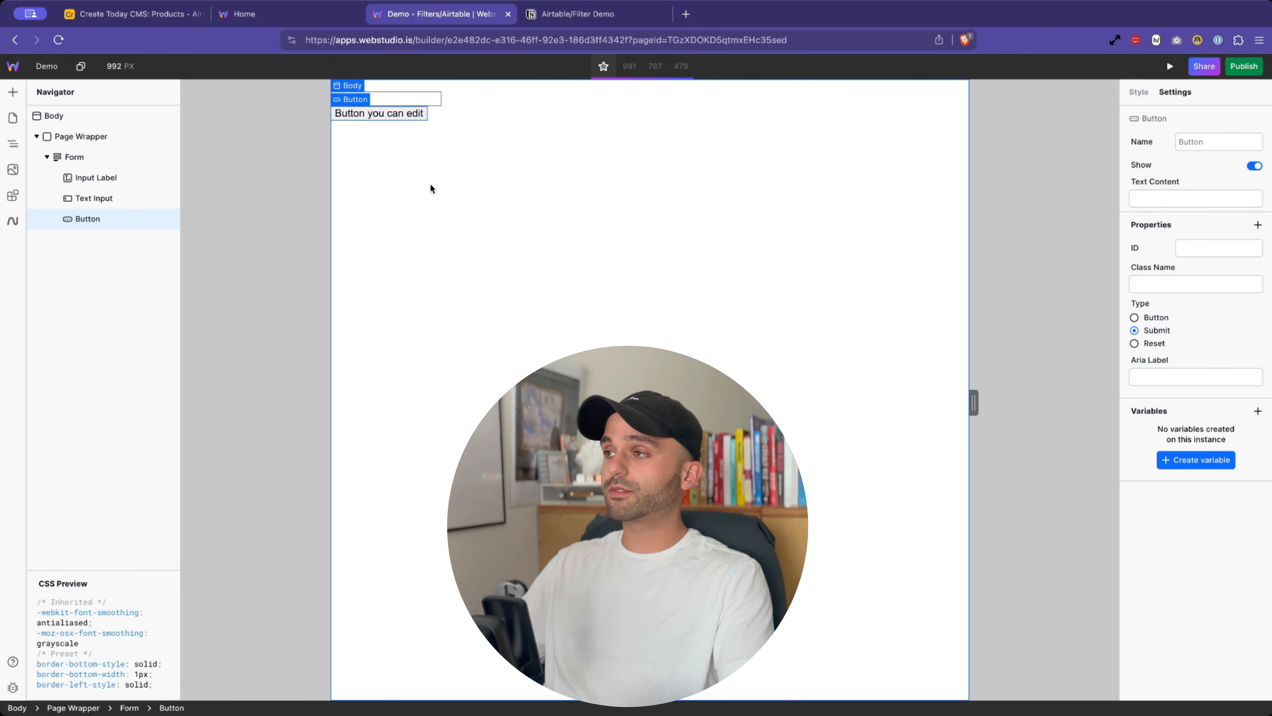
double_click(395, 115)
type("Search")
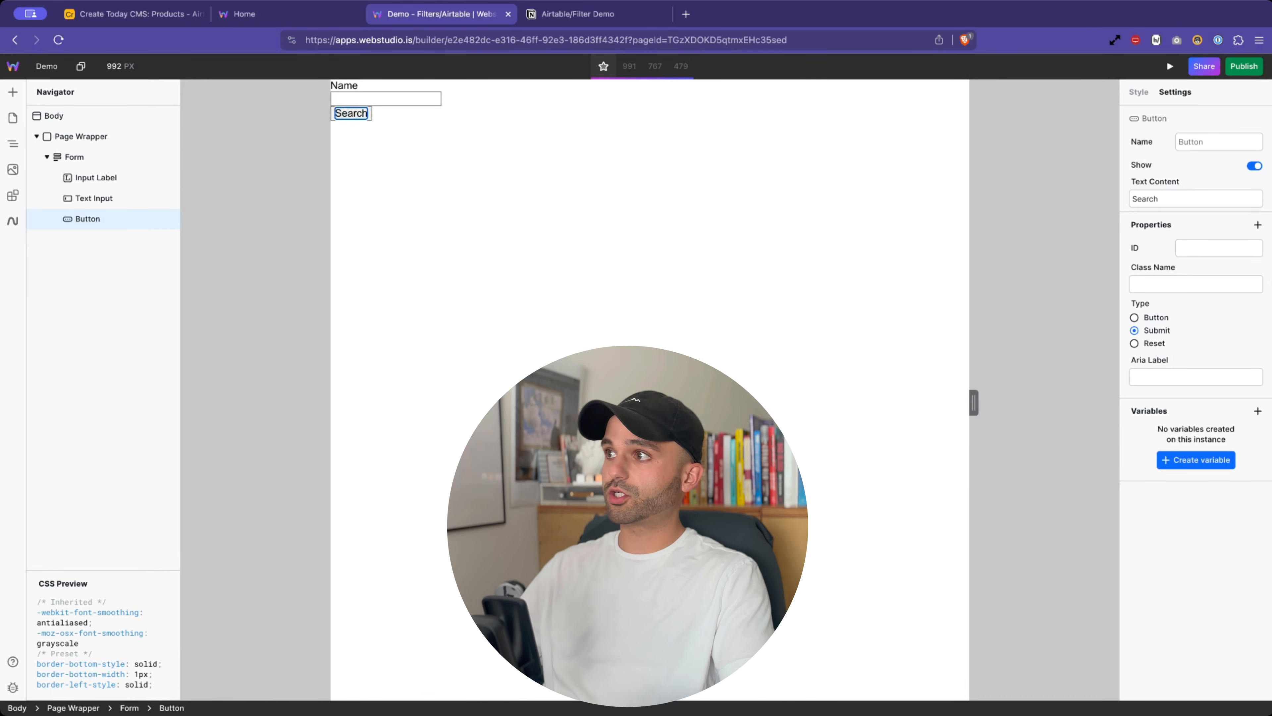
left_click(387, 118)
left_click(353, 114)
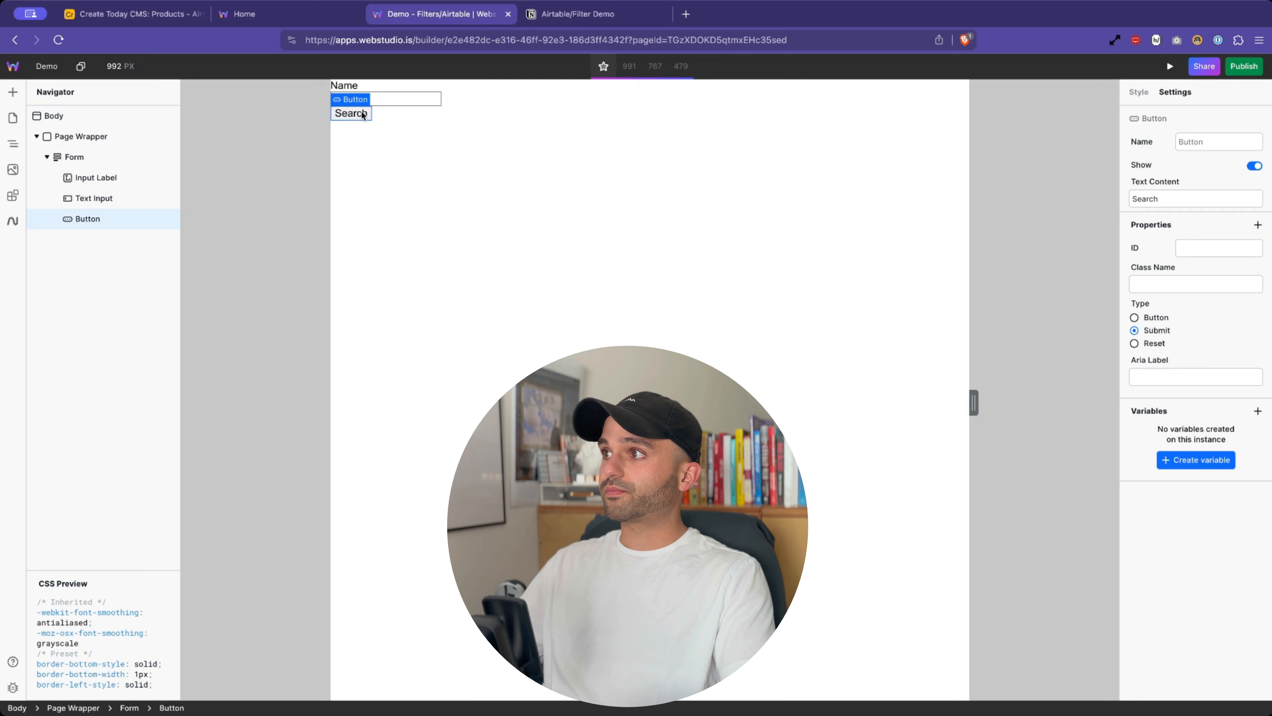
- Review the form's input, label and Form, and check the Notion demo checklist
left_click(402, 104)
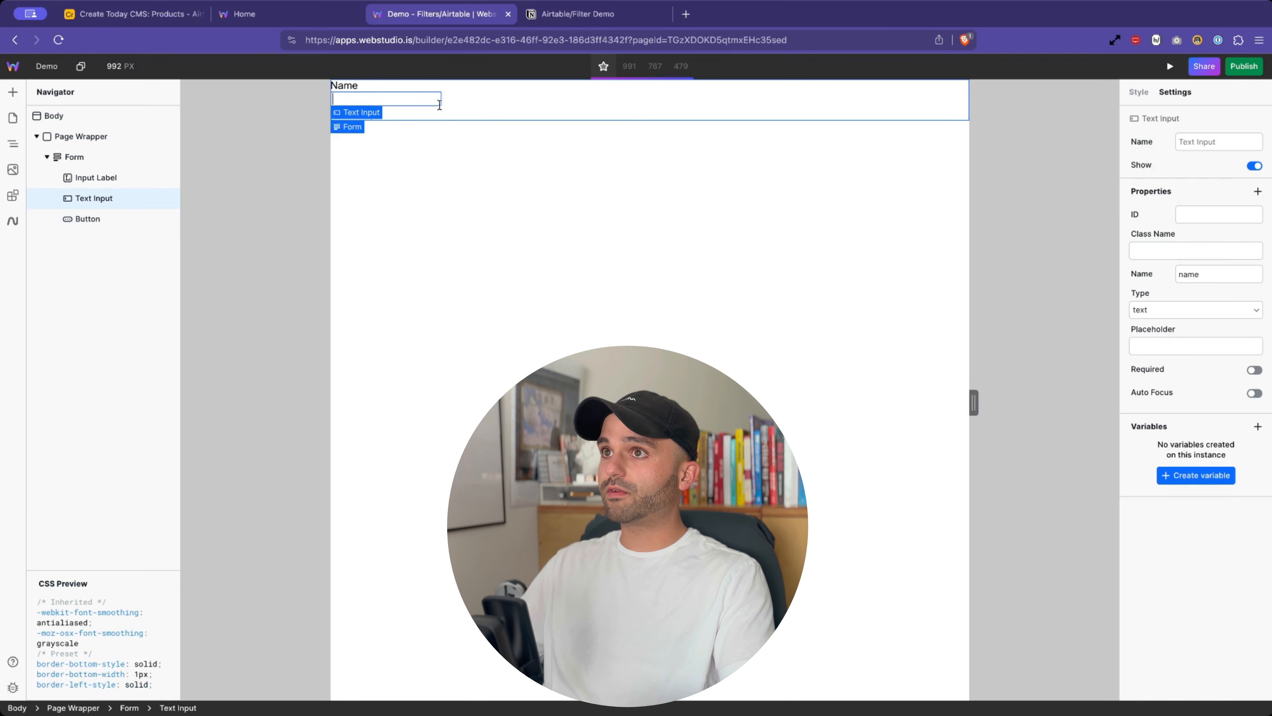
left_click(429, 89)
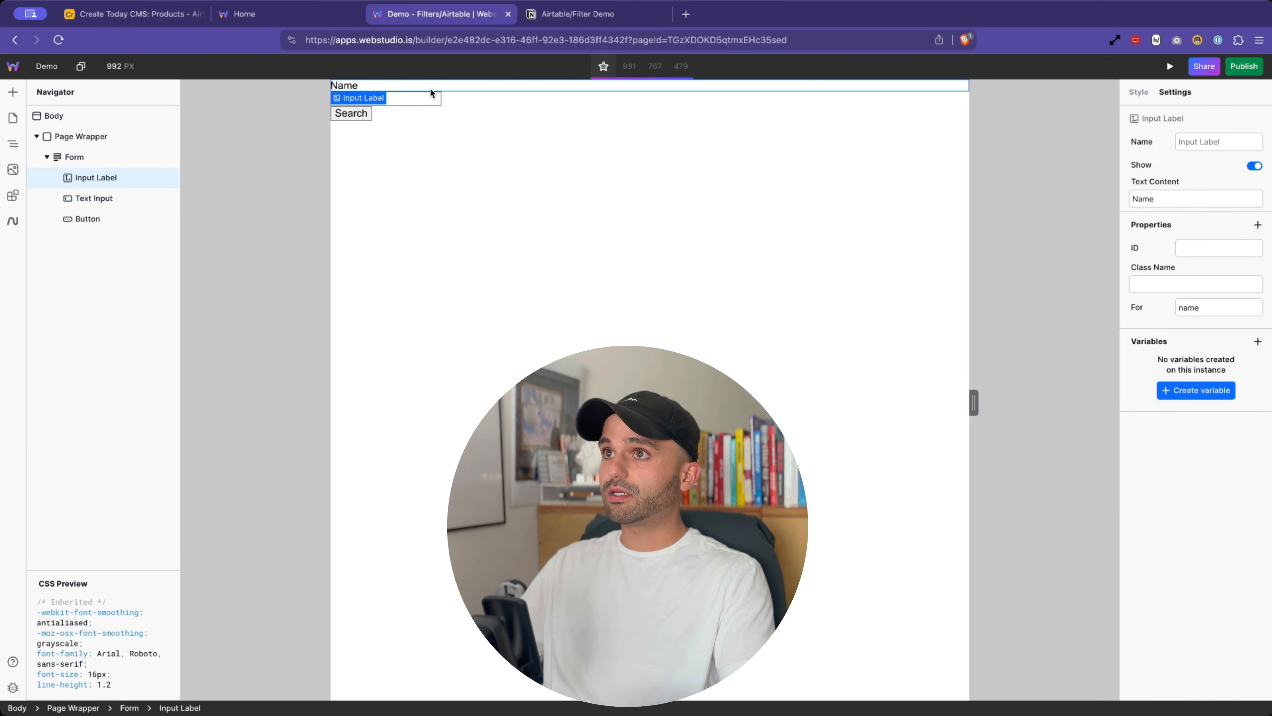
left_click(478, 122)
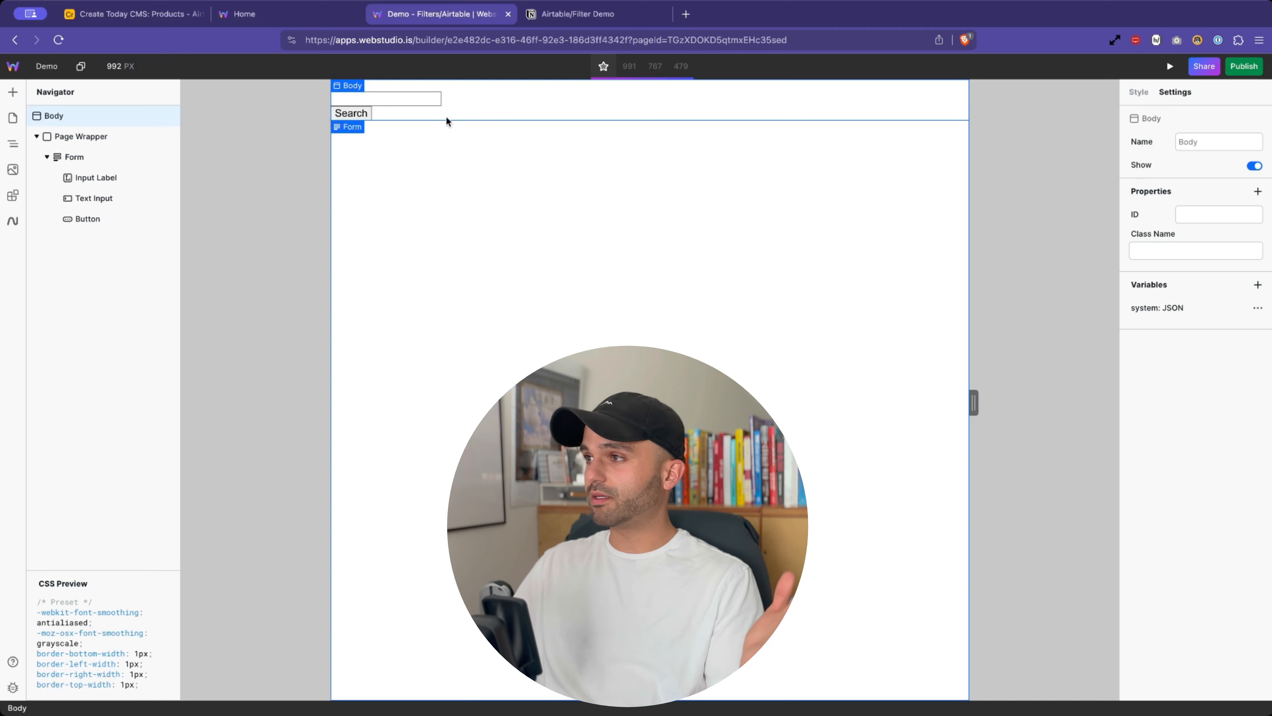
left_click(124, 154)
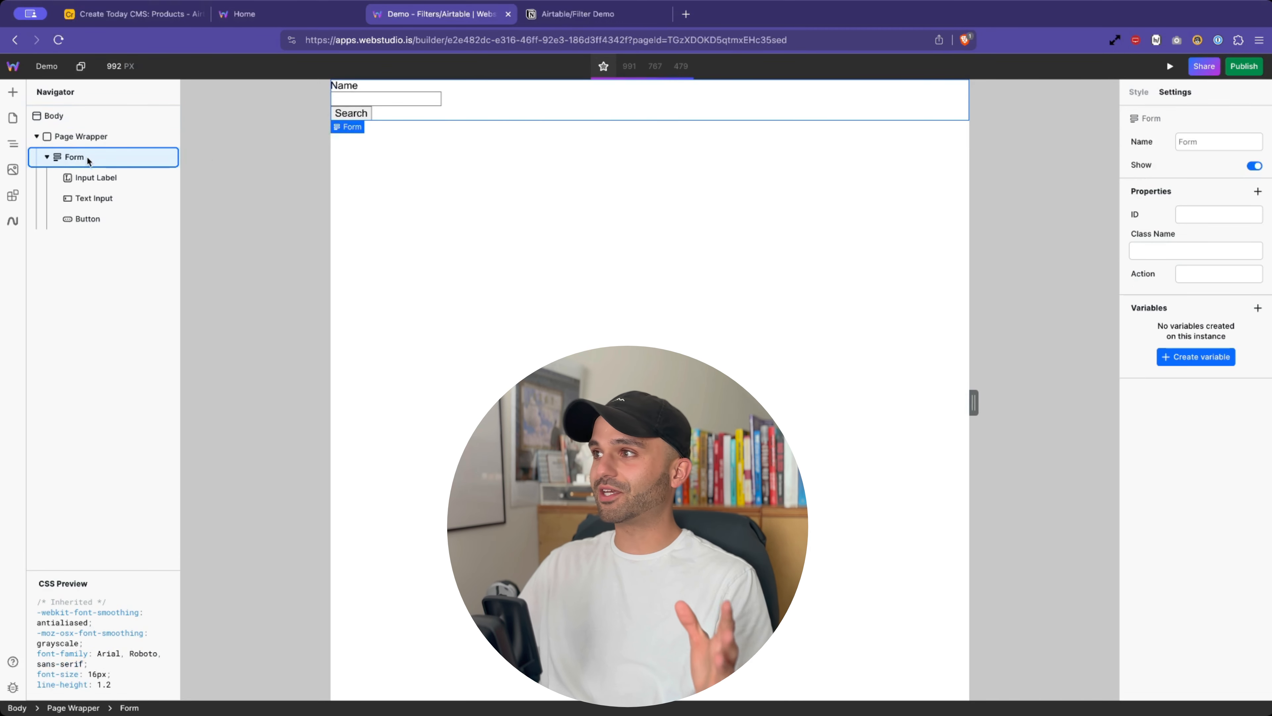
left_click(569, 20)
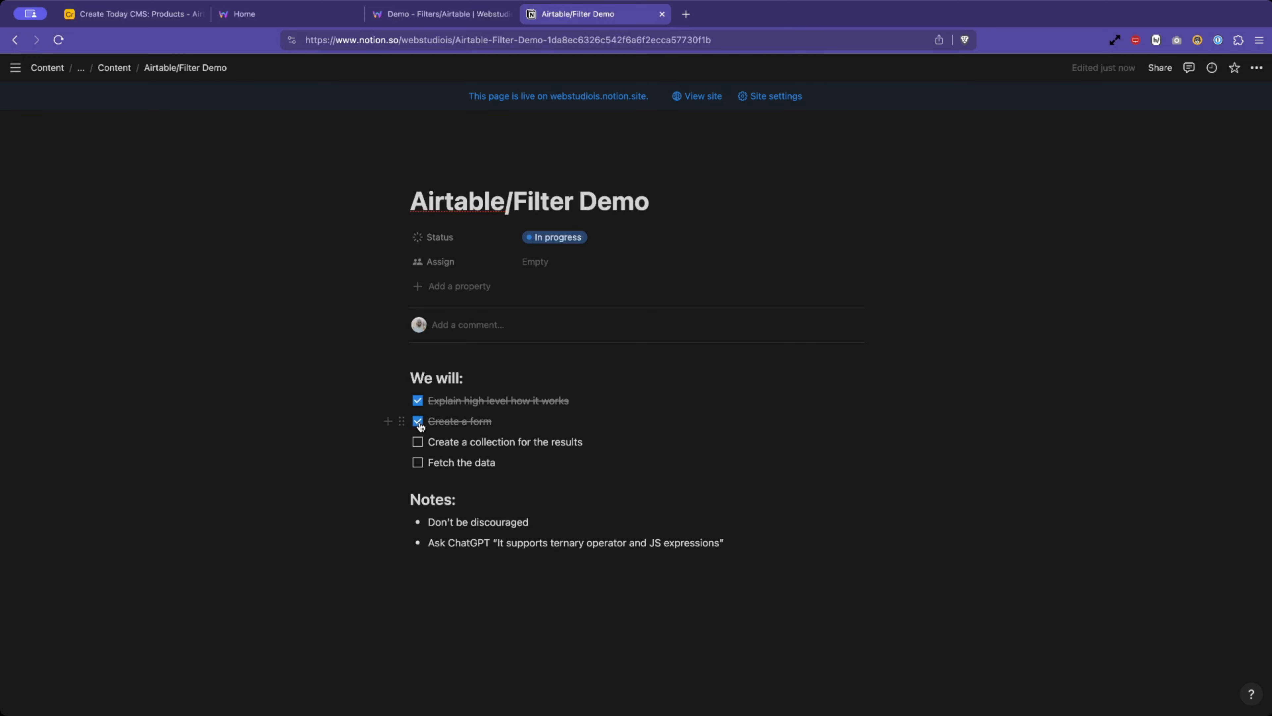
left_click(391, 20)
left_click(46, 157)
left_click(80, 137)
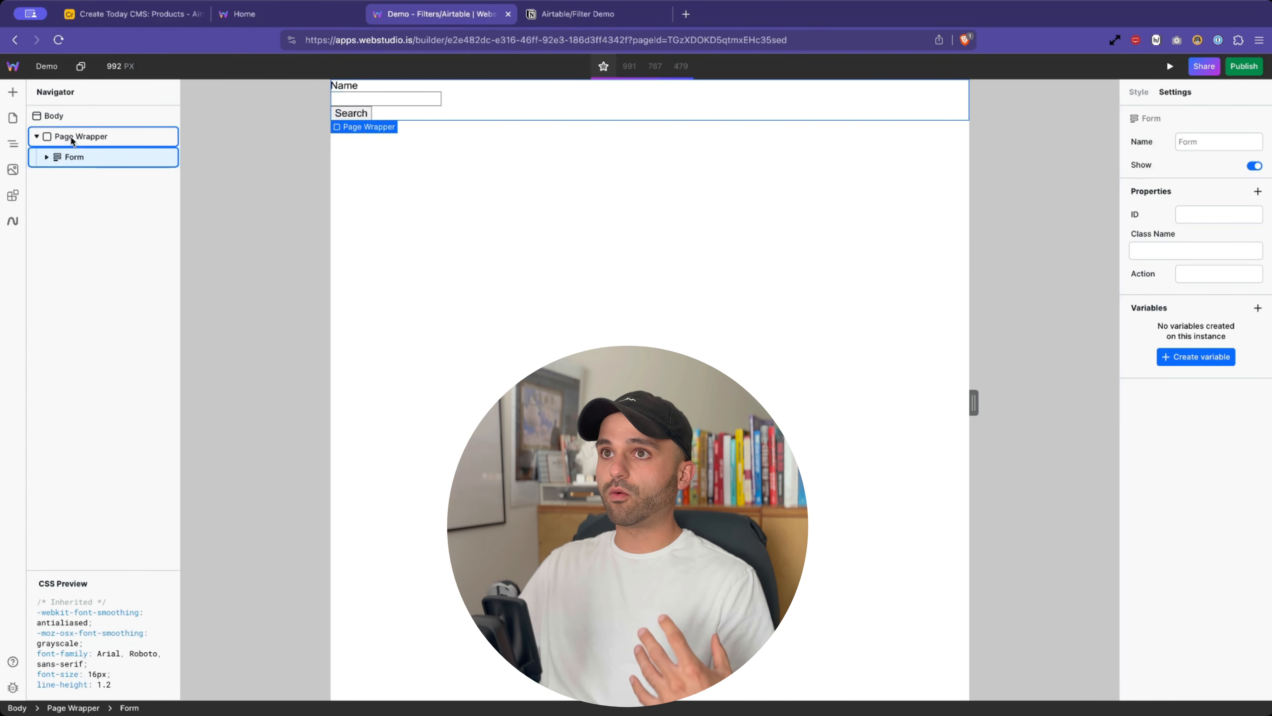
- Add a Collection to Page Wrapper and insert a Heading into its first item box
left_click(13, 92)
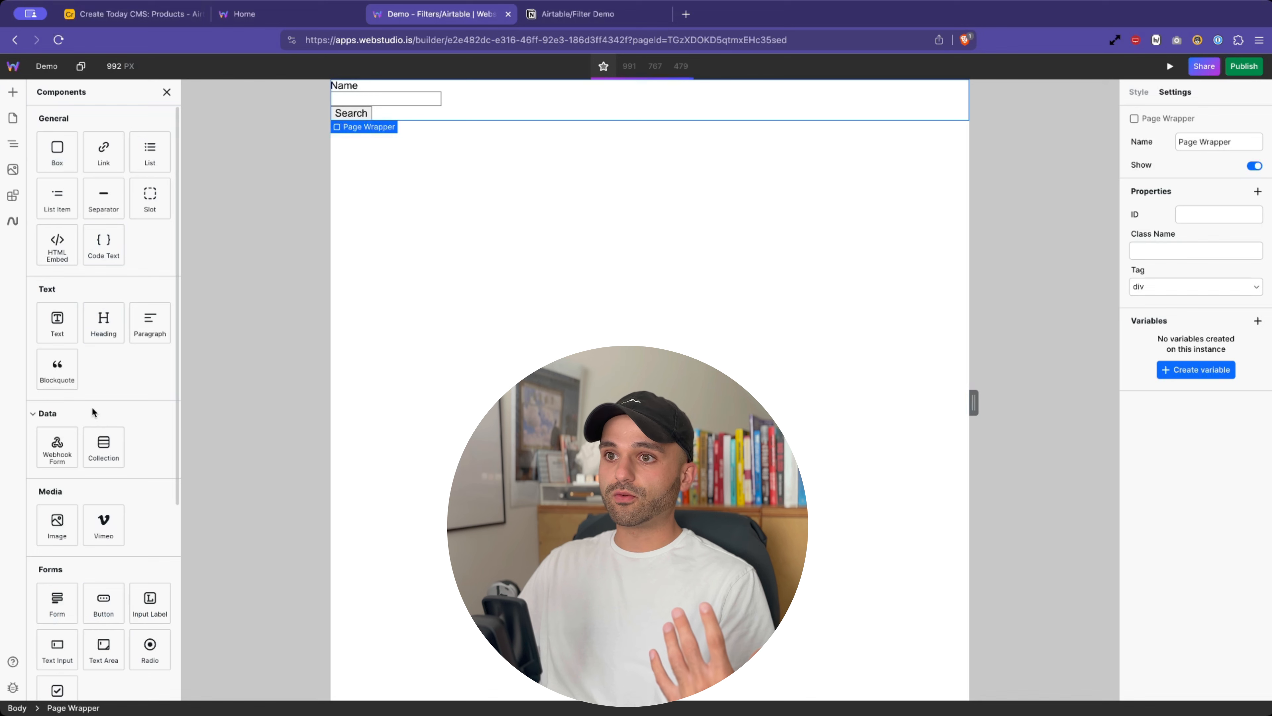
scroll(91, 407, "down", 1)
left_click(102, 424)
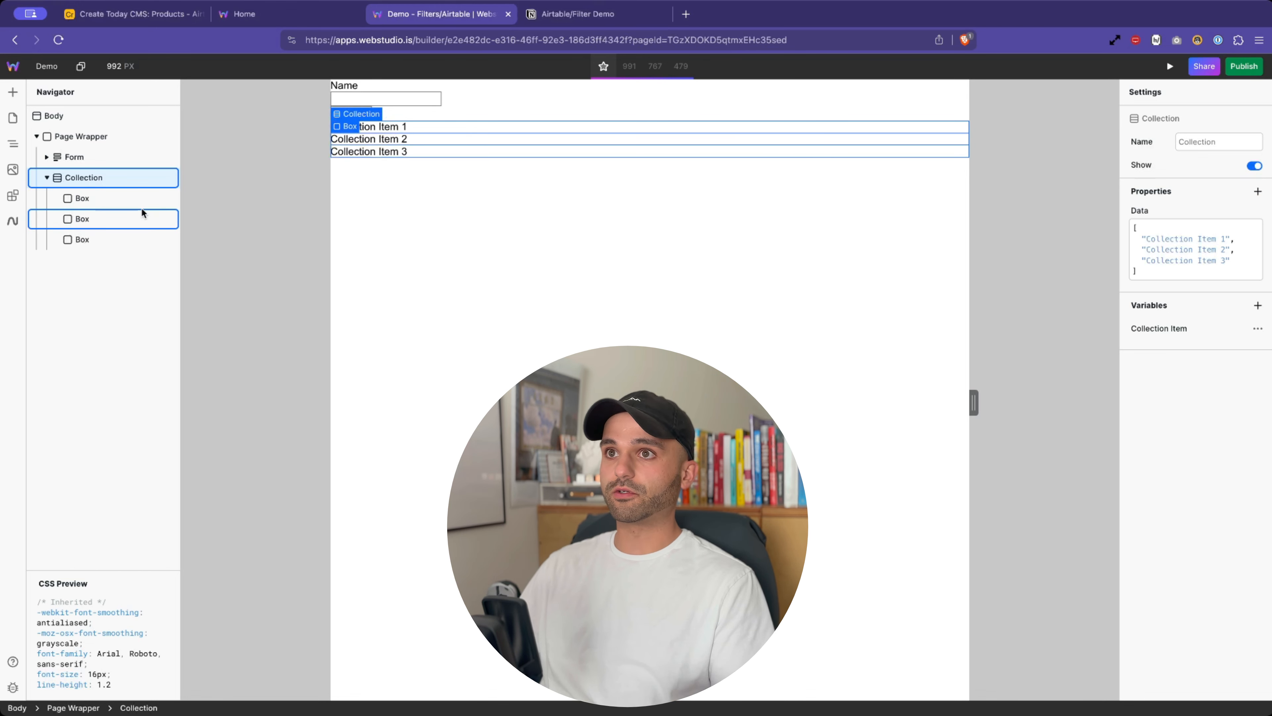
left_click(92, 197)
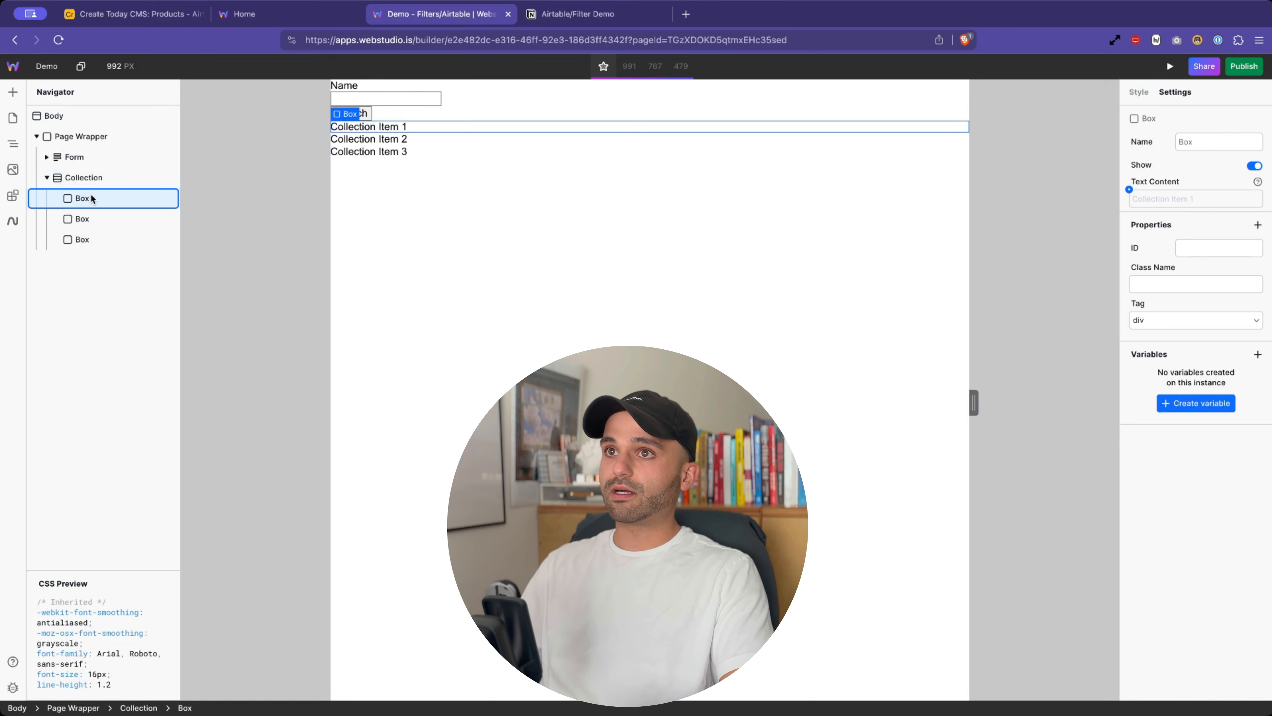
left_click(13, 92)
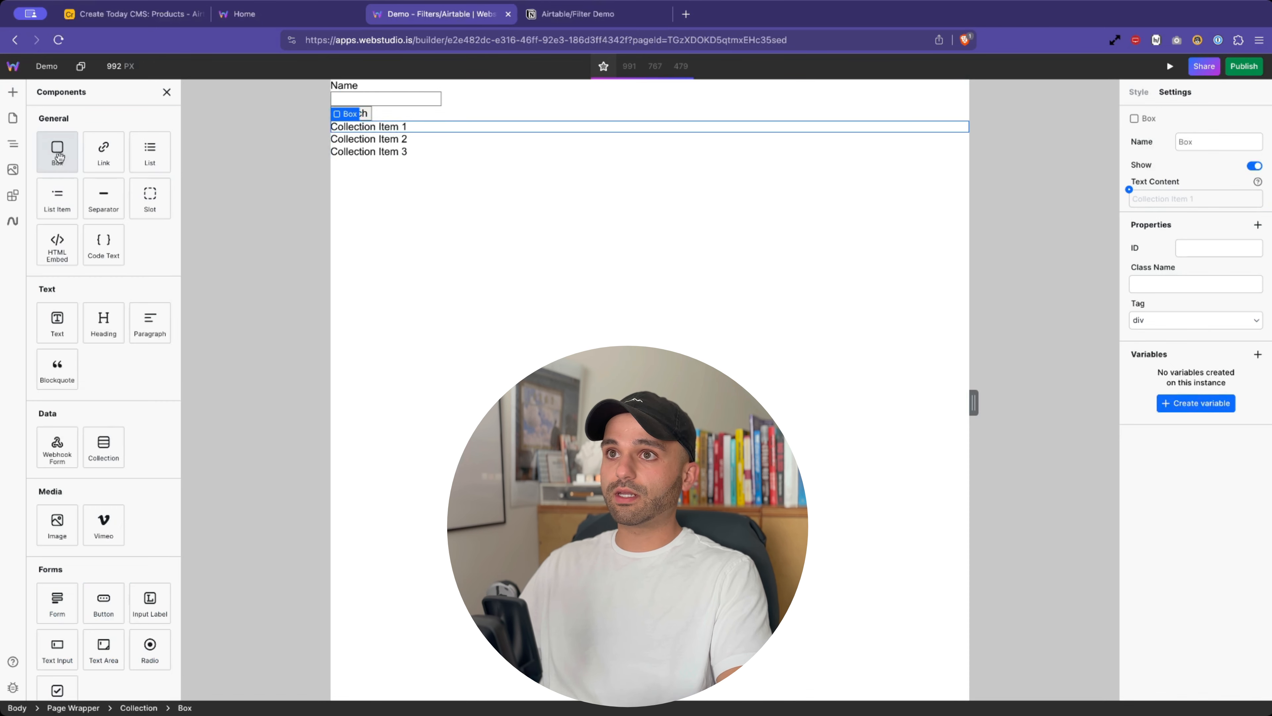
left_click(103, 323)
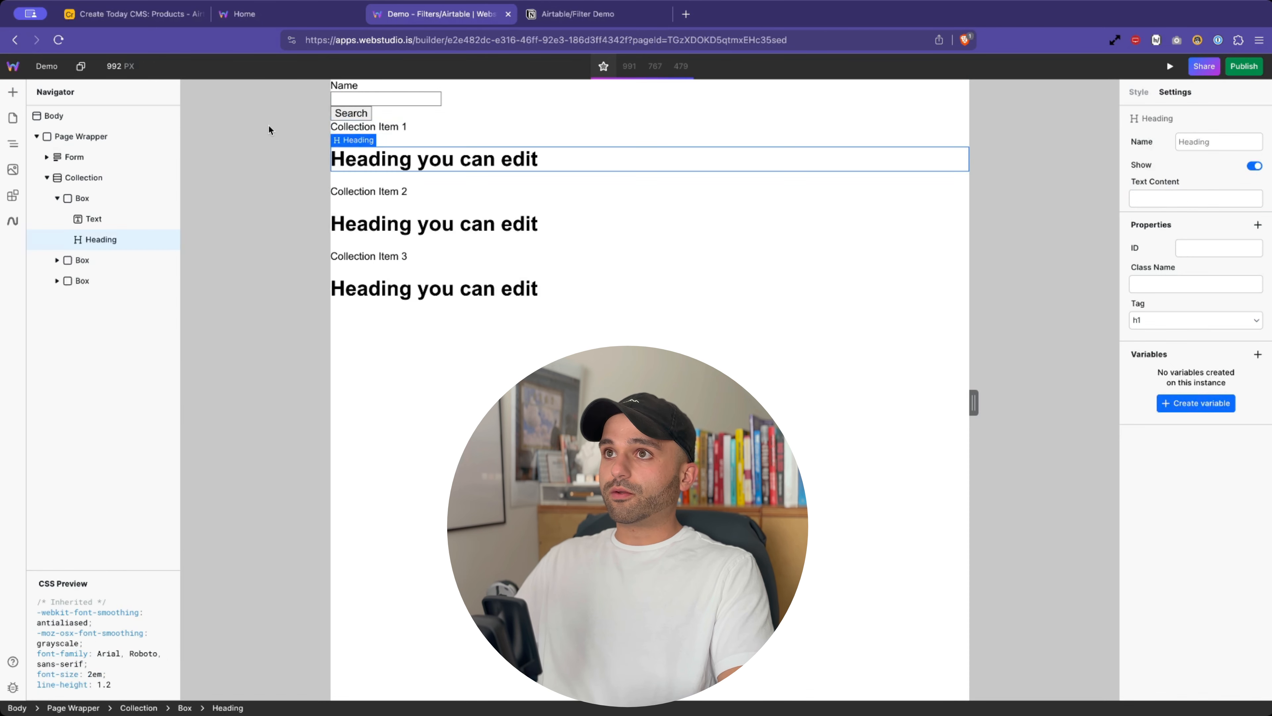
- Compare with the live page's Bluetooth Speaker heading and 49.99 price
left_click(300, 14)
left_click_drag(31, 126, 218, 126)
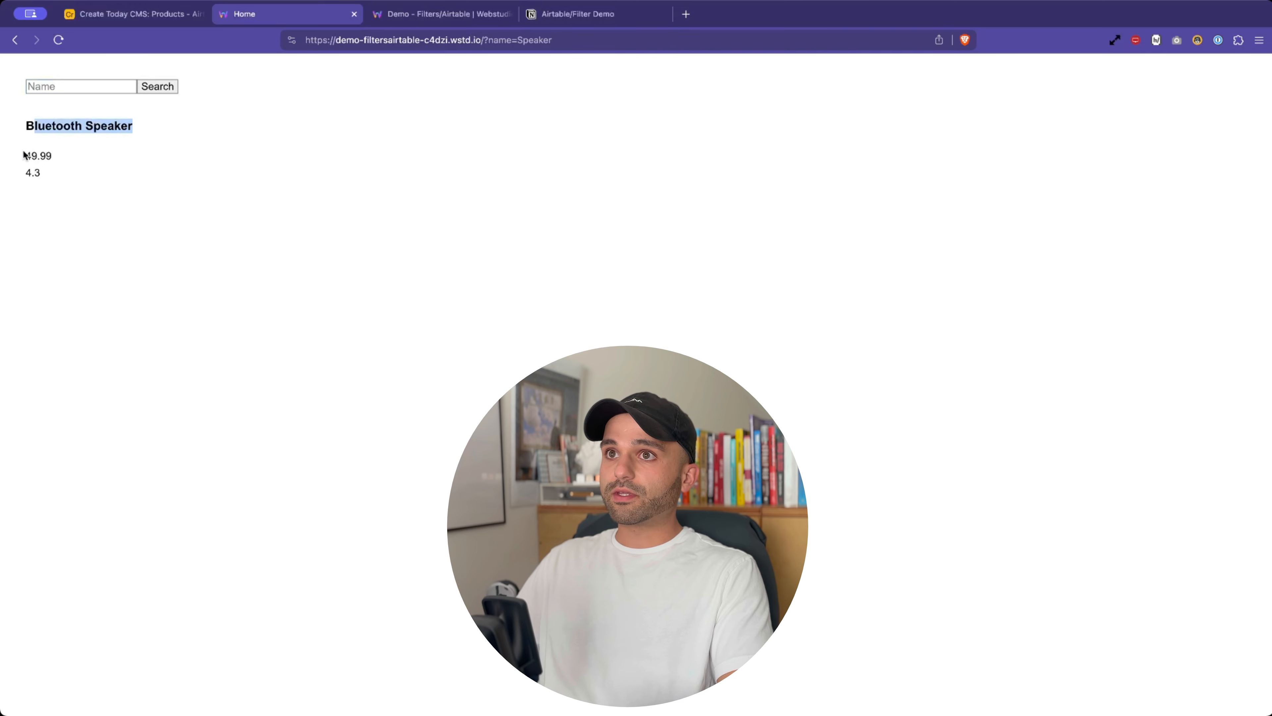
left_click_drag(24, 155, 86, 159)
left_click(397, 18)
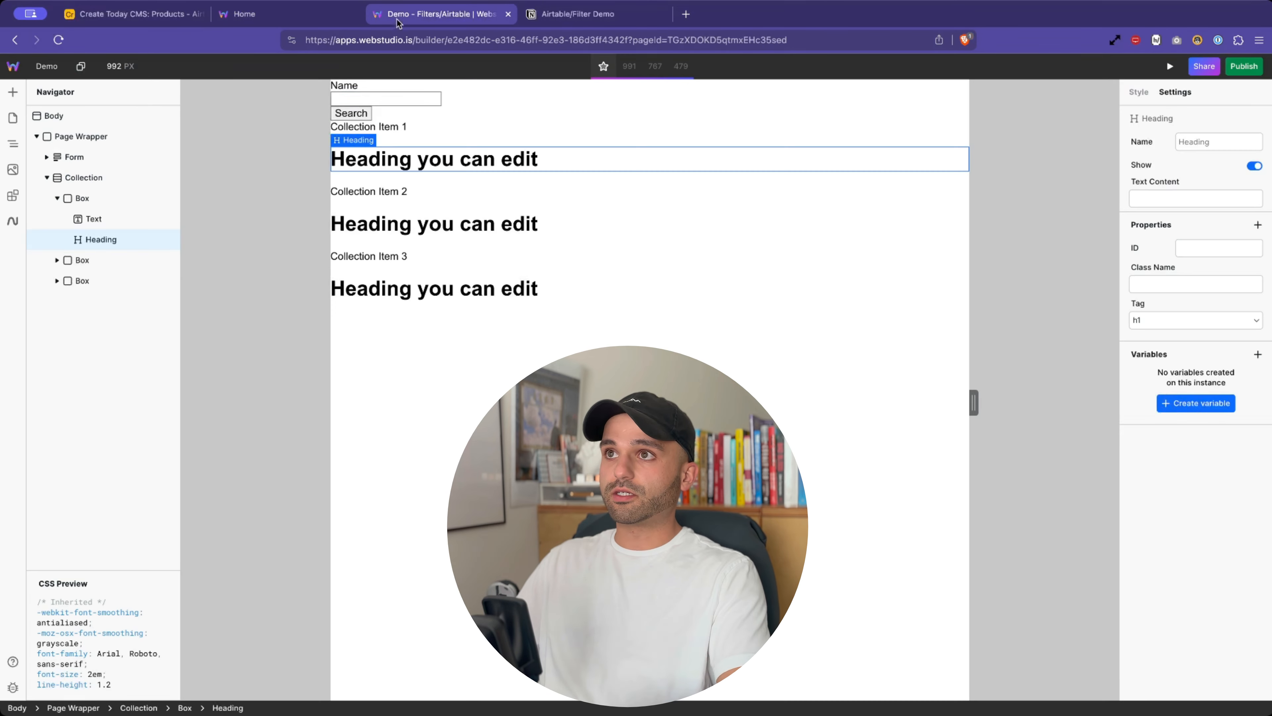
- Make the headings h3 and rename the item's Text element to Price
left_click(1167, 322)
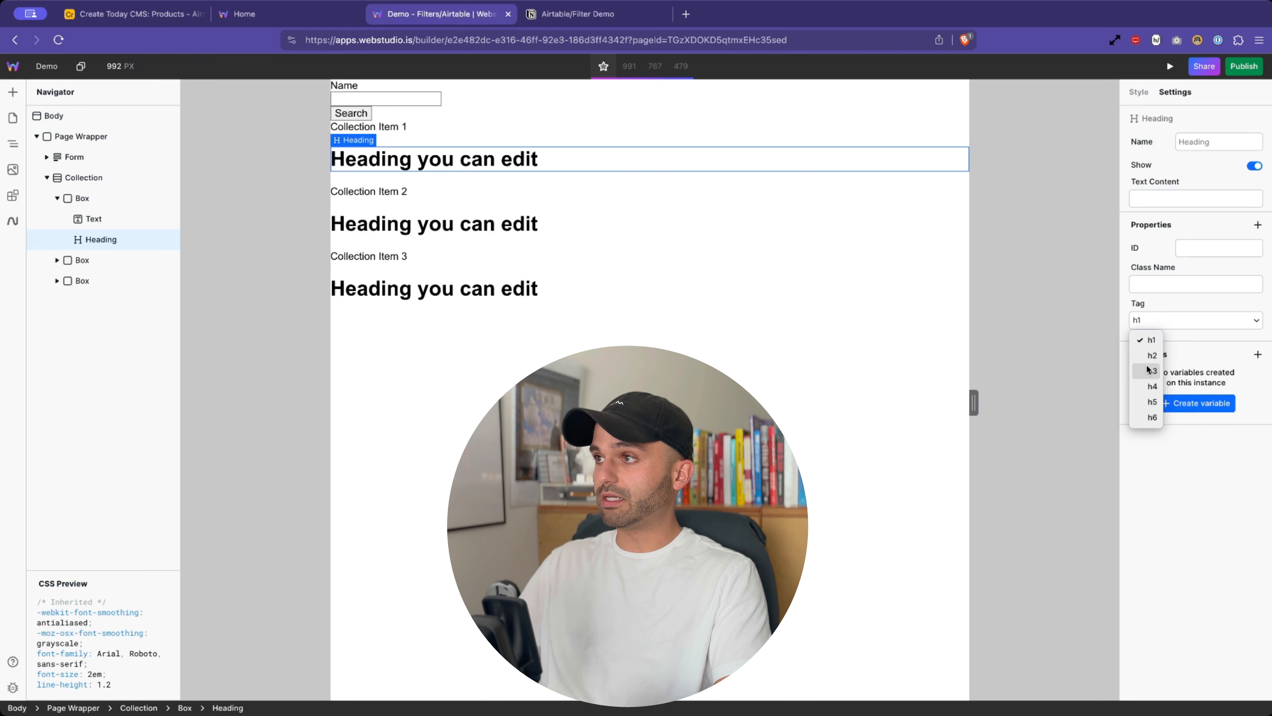
left_click(1148, 369)
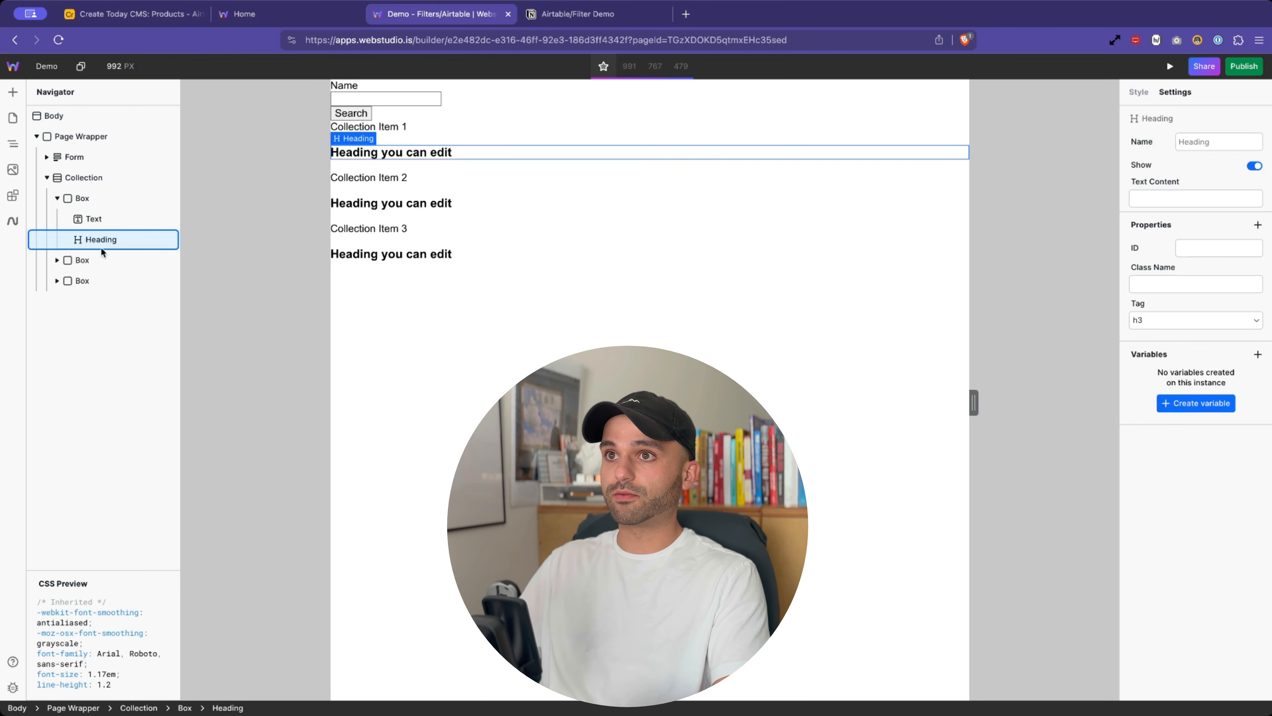
left_click(98, 220)
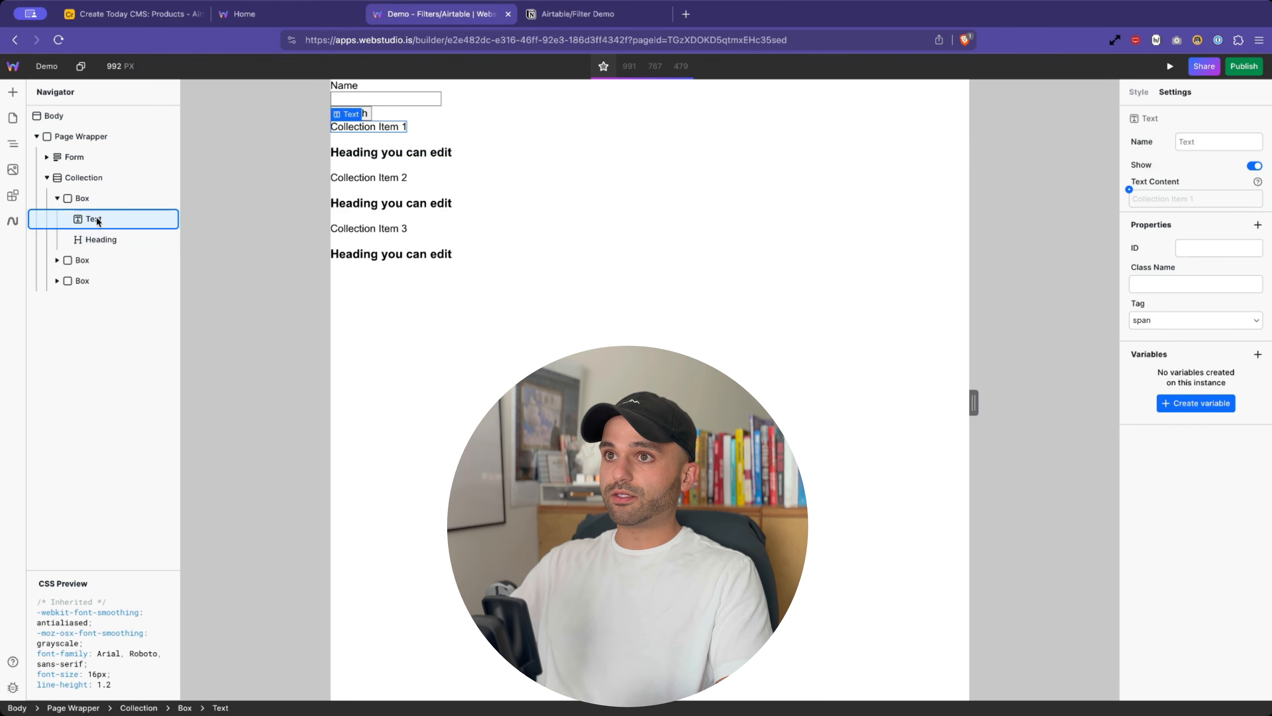
double_click(97, 218)
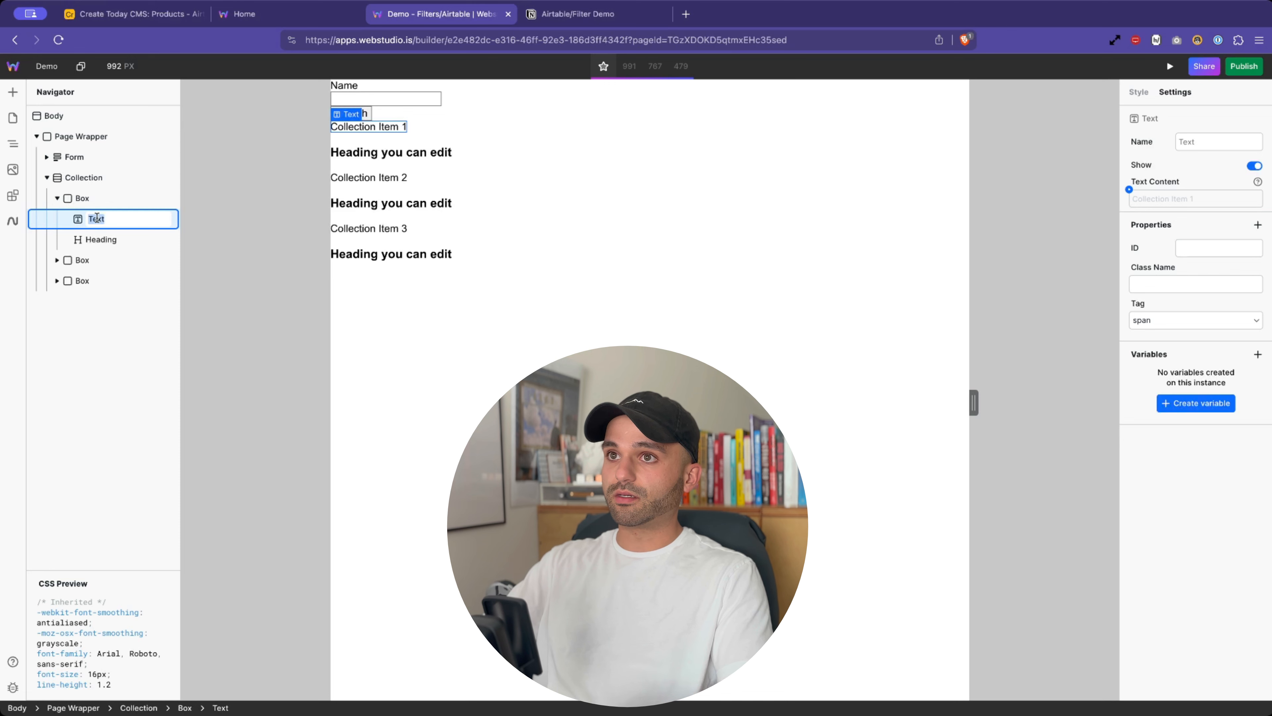
key("Return")
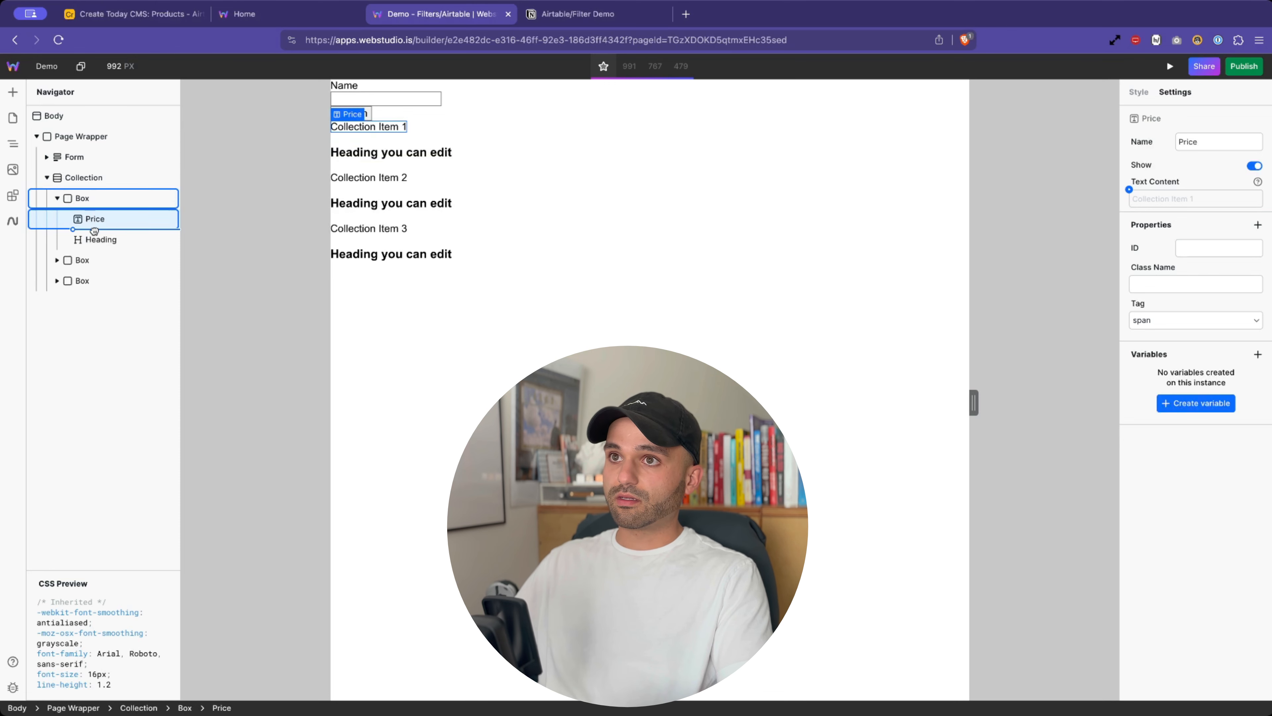
mouse_move(94, 230)
left_mouse_down()
mouse_move(94, 251)
mouse_move(88, 208)
left_mouse_up()
key("super+z")
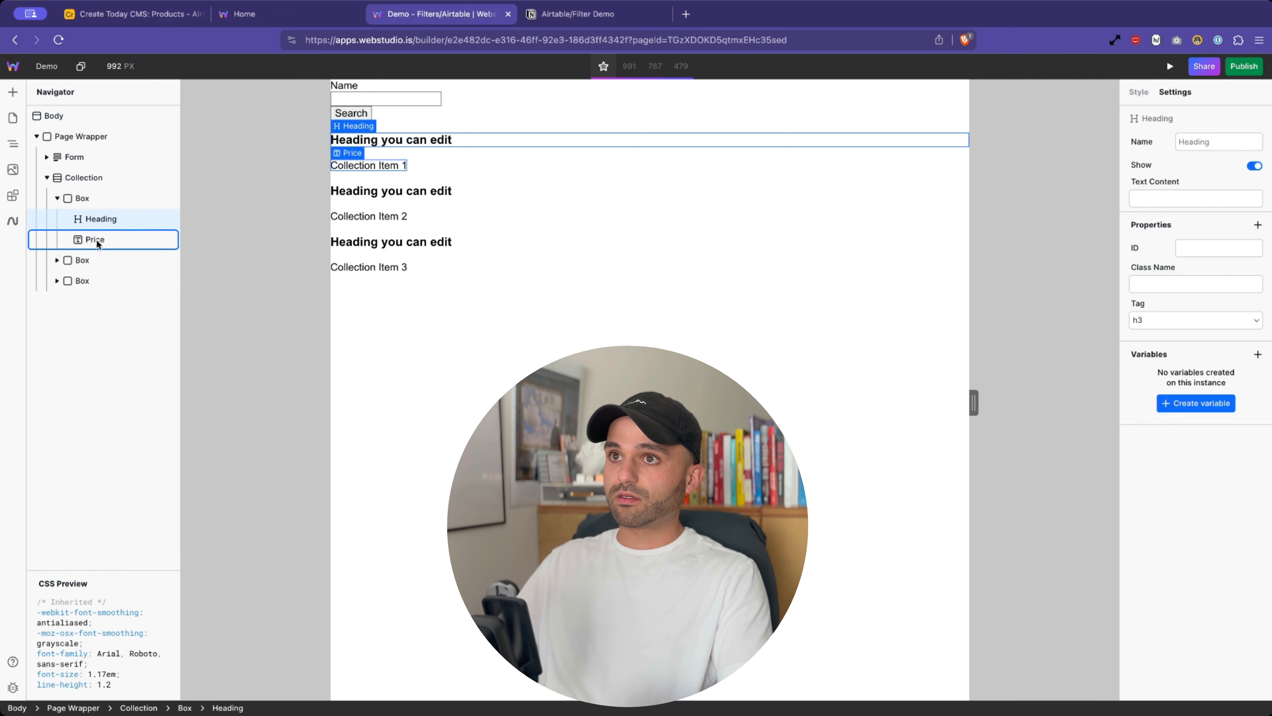
- Duplicate Price and name the copy Rating
key("super+d")
double_click(95, 253)
type("Rat")
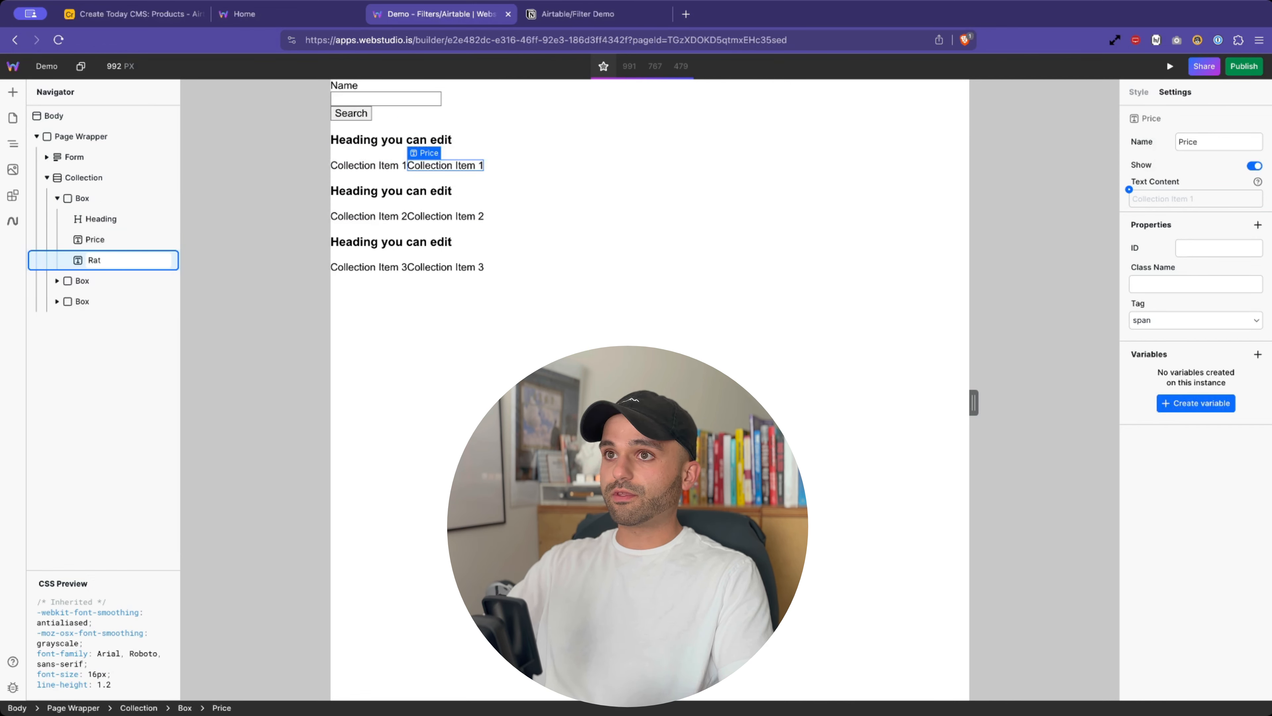
type("ing")
key("Return")
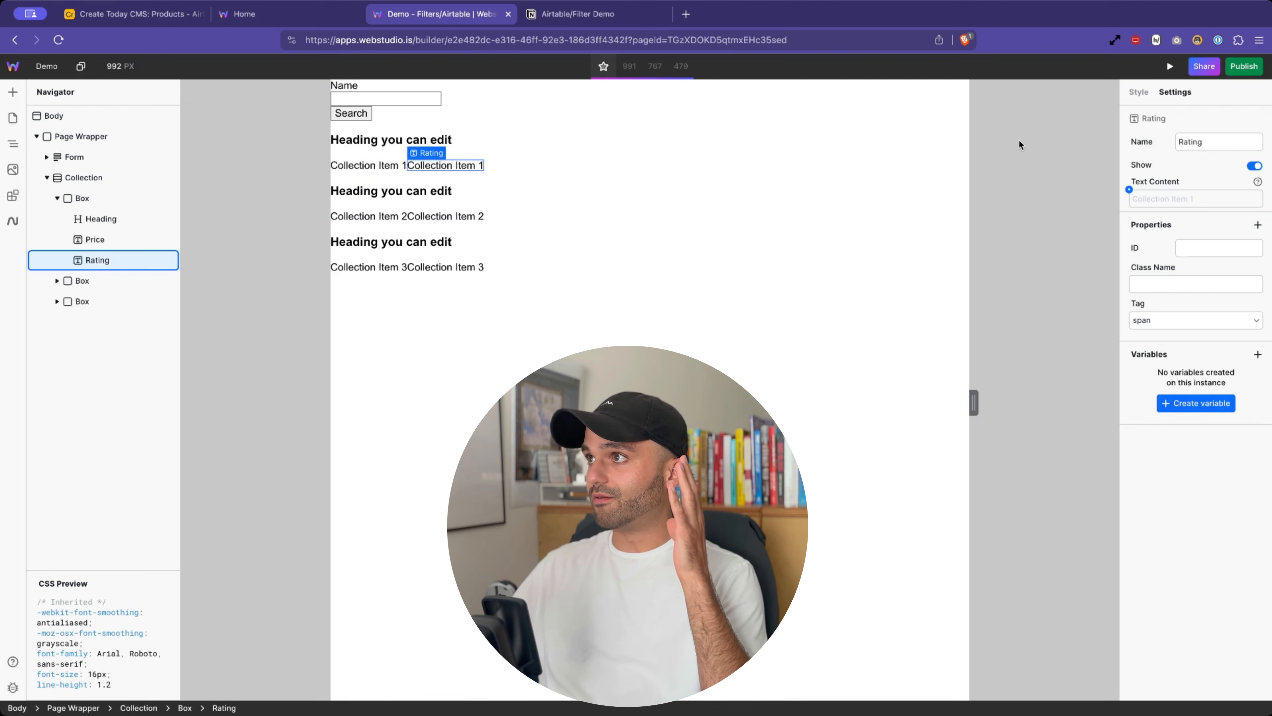
left_click(1138, 92)
scroll(1172, 409, "down", 3)
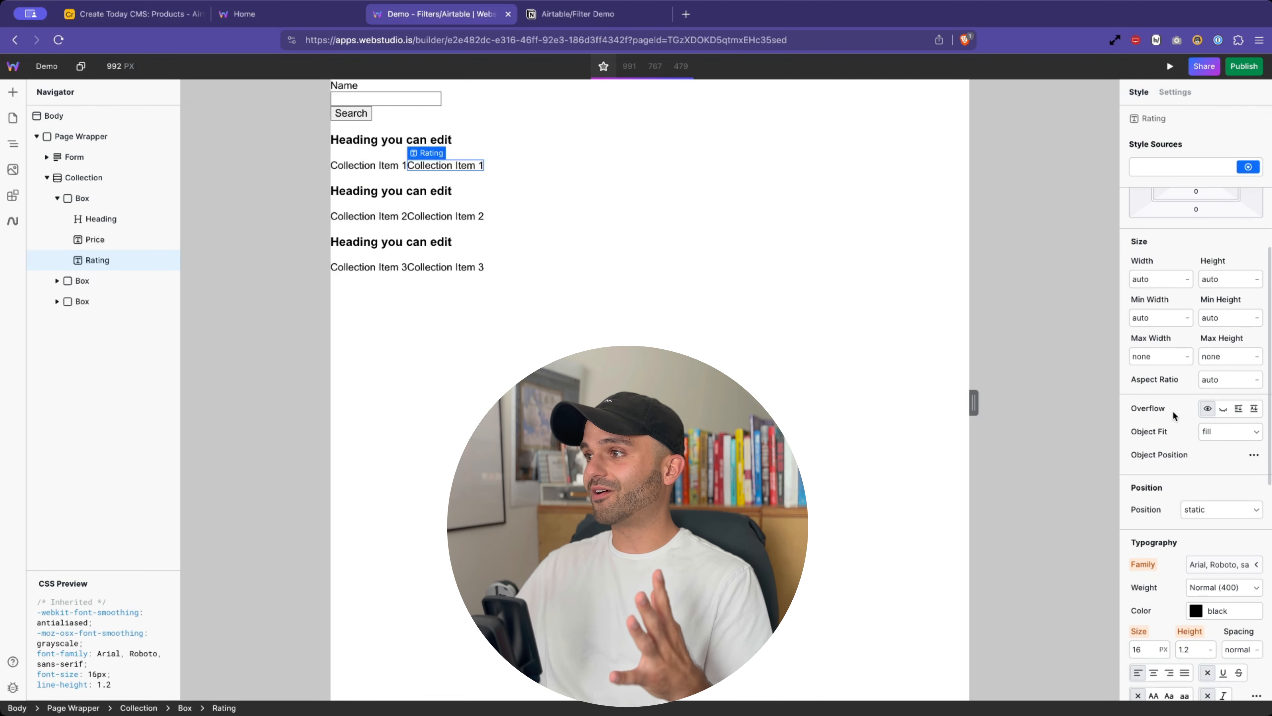
scroll(1173, 410, "up", 3)
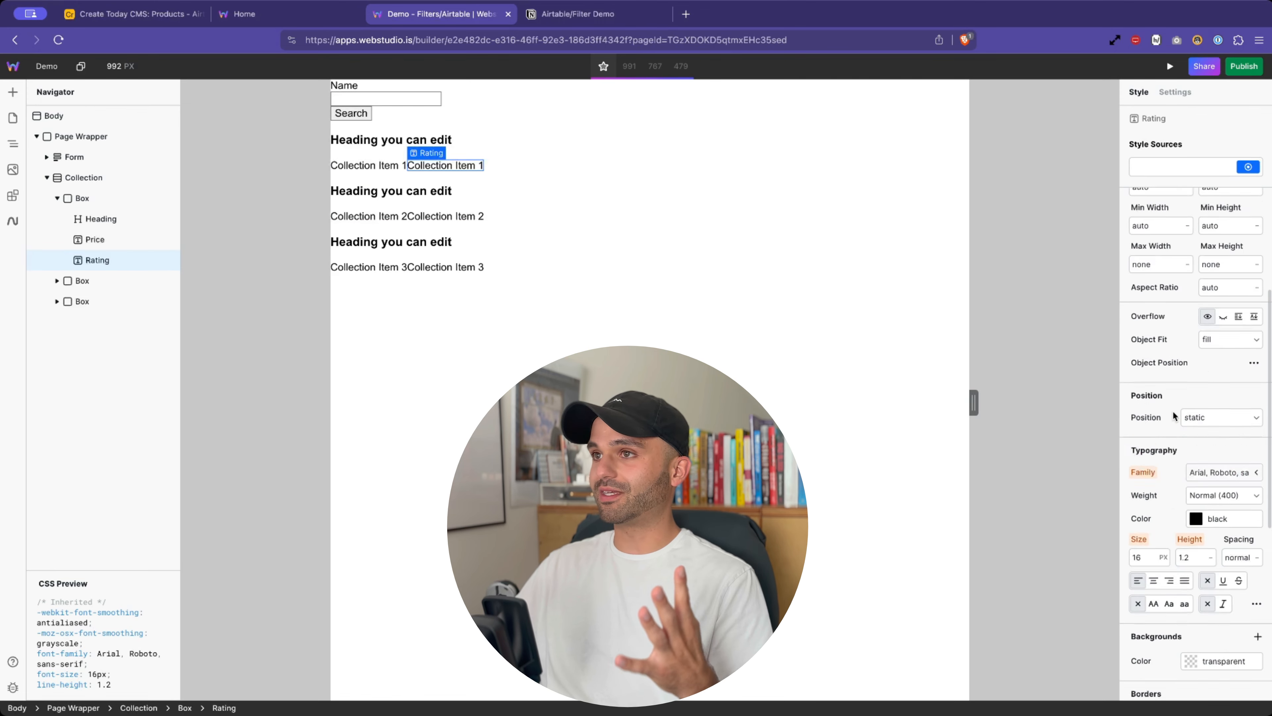
- Rename the heading element to Title
left_click(374, 139)
double_click(103, 217)
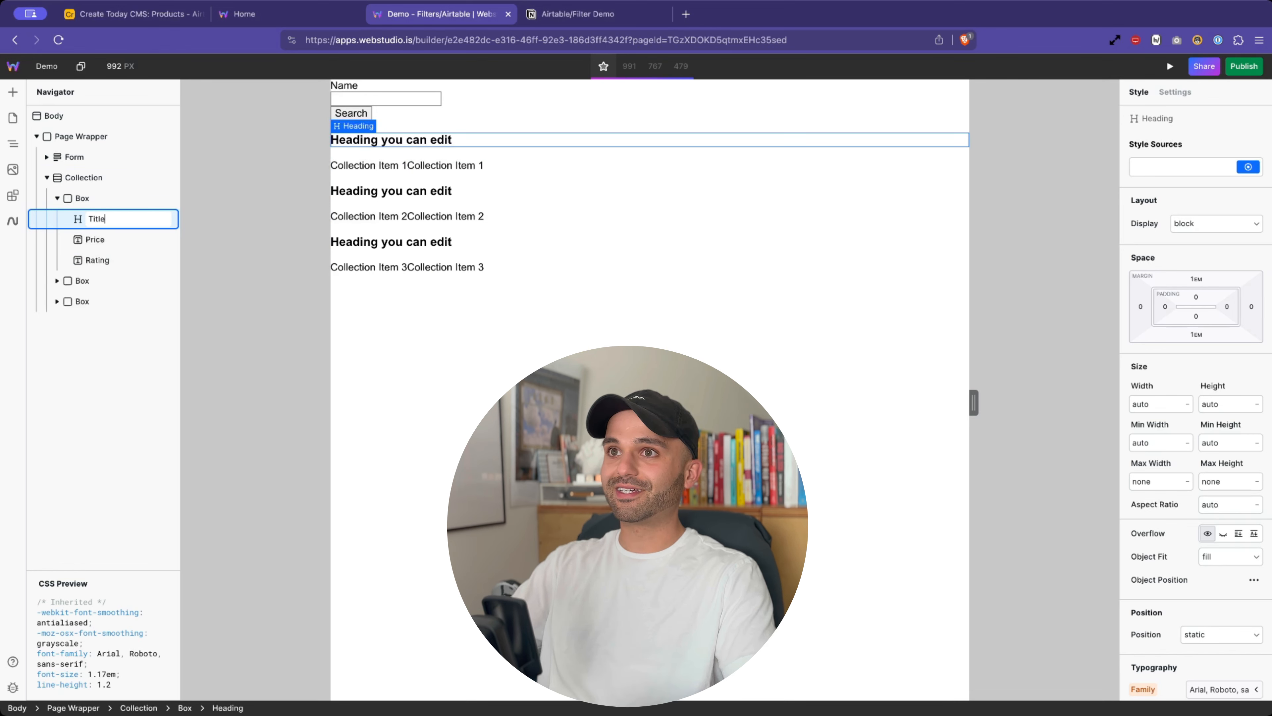
key("Return")
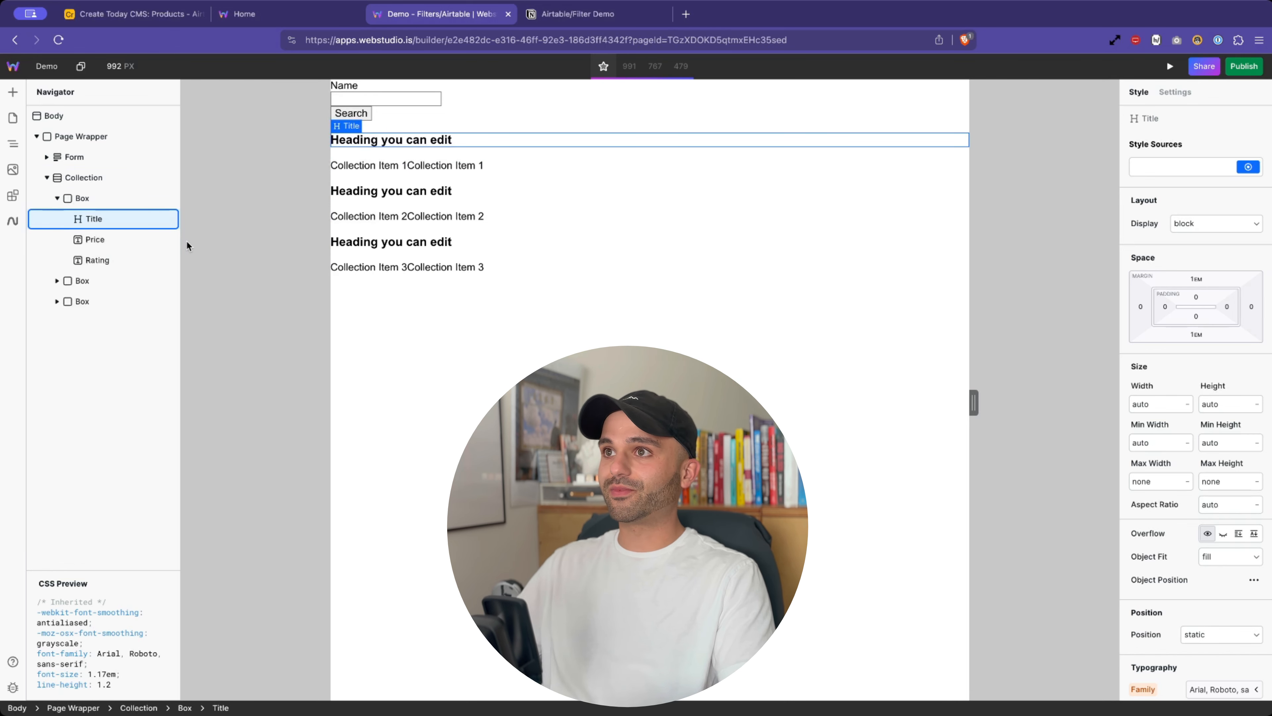
left_click(95, 200)
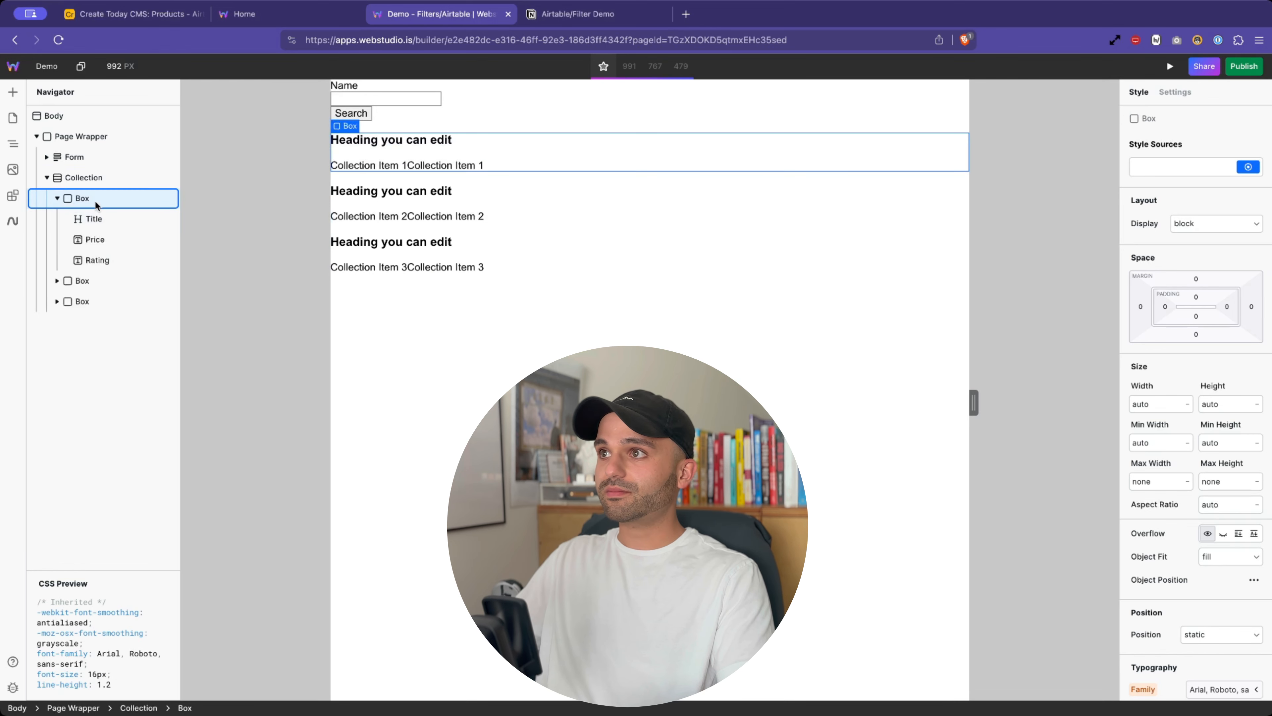
- Wrap the Collection in a new Box set to flex column with a 41px gap
left_click(73, 175)
left_click(80, 136)
left_click(13, 92)
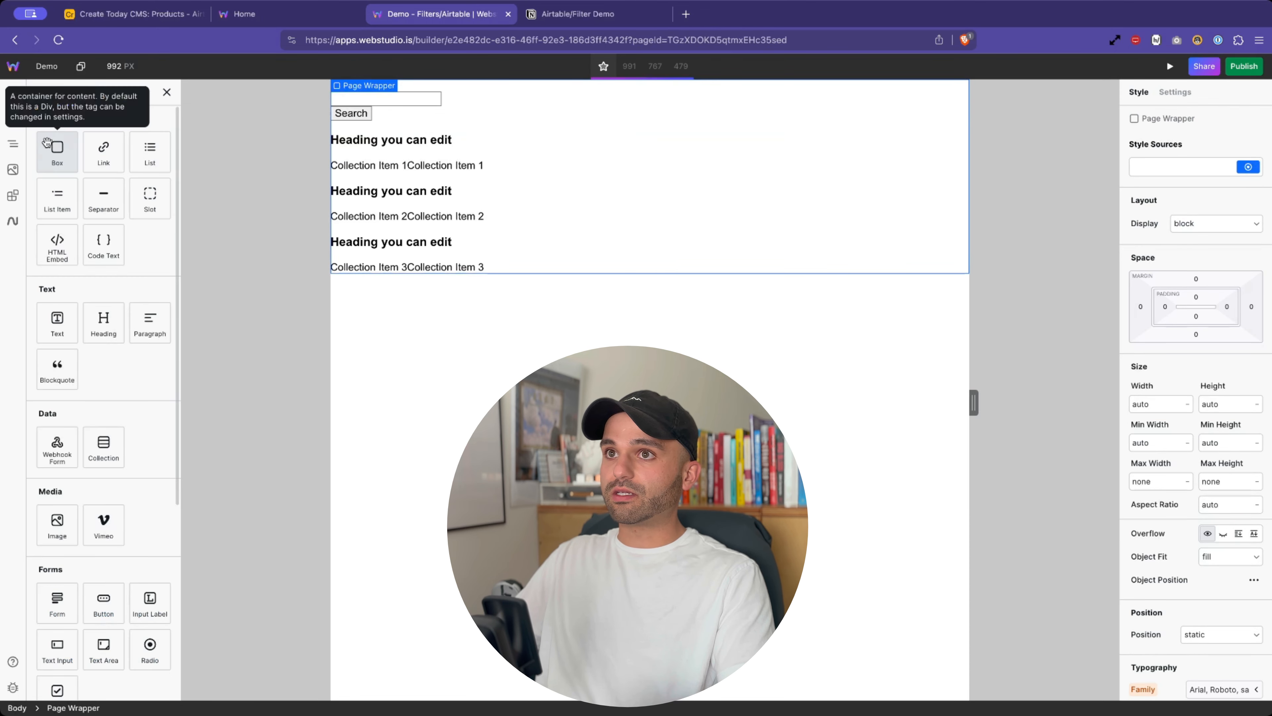
left_click(47, 143)
left_click_drag(67, 322, 105, 193)
left_click(87, 198)
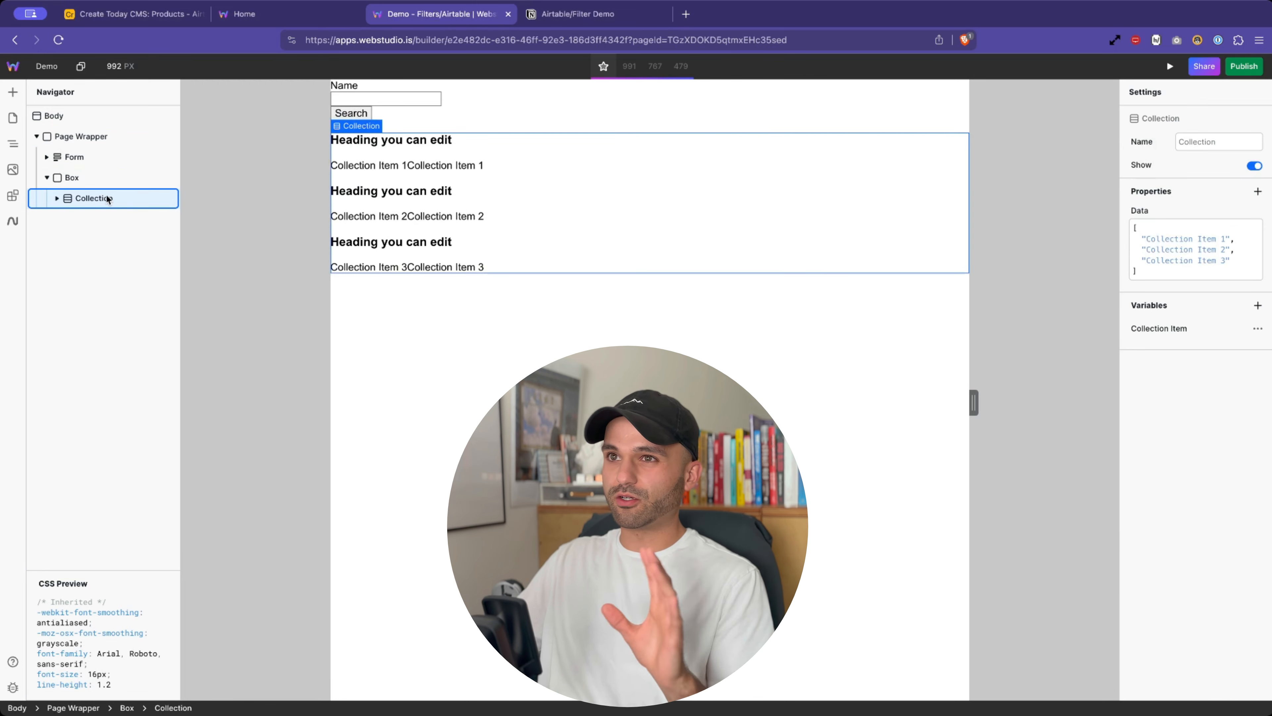
left_click(90, 180)
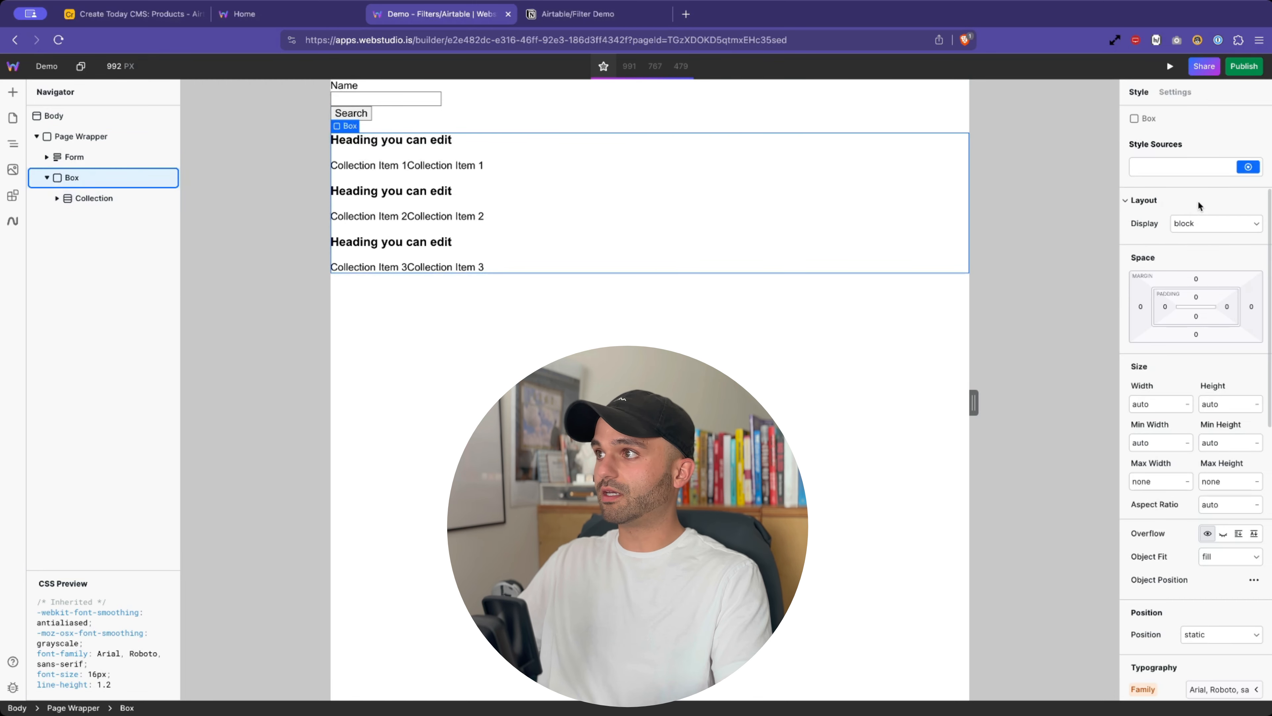
left_click(1199, 224)
left_click(1192, 259)
left_click(1192, 247)
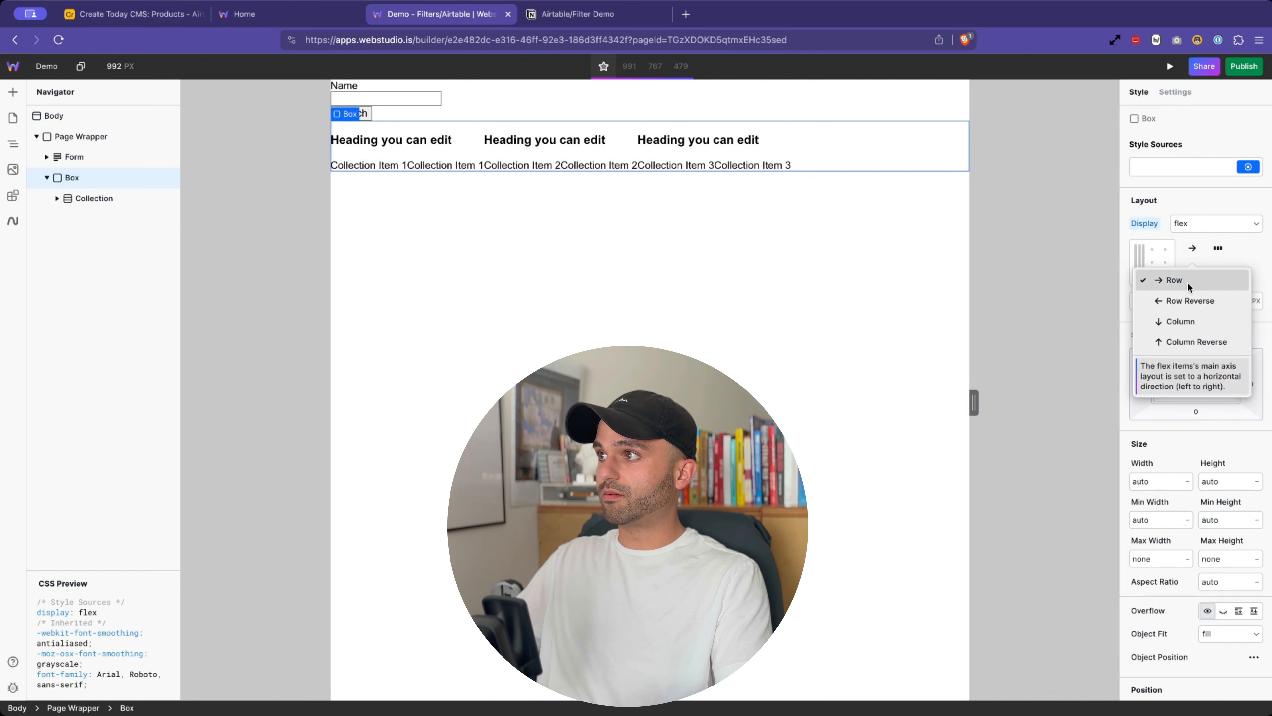
left_click(1173, 324)
left_click_drag(1152, 300, 1165, 306)
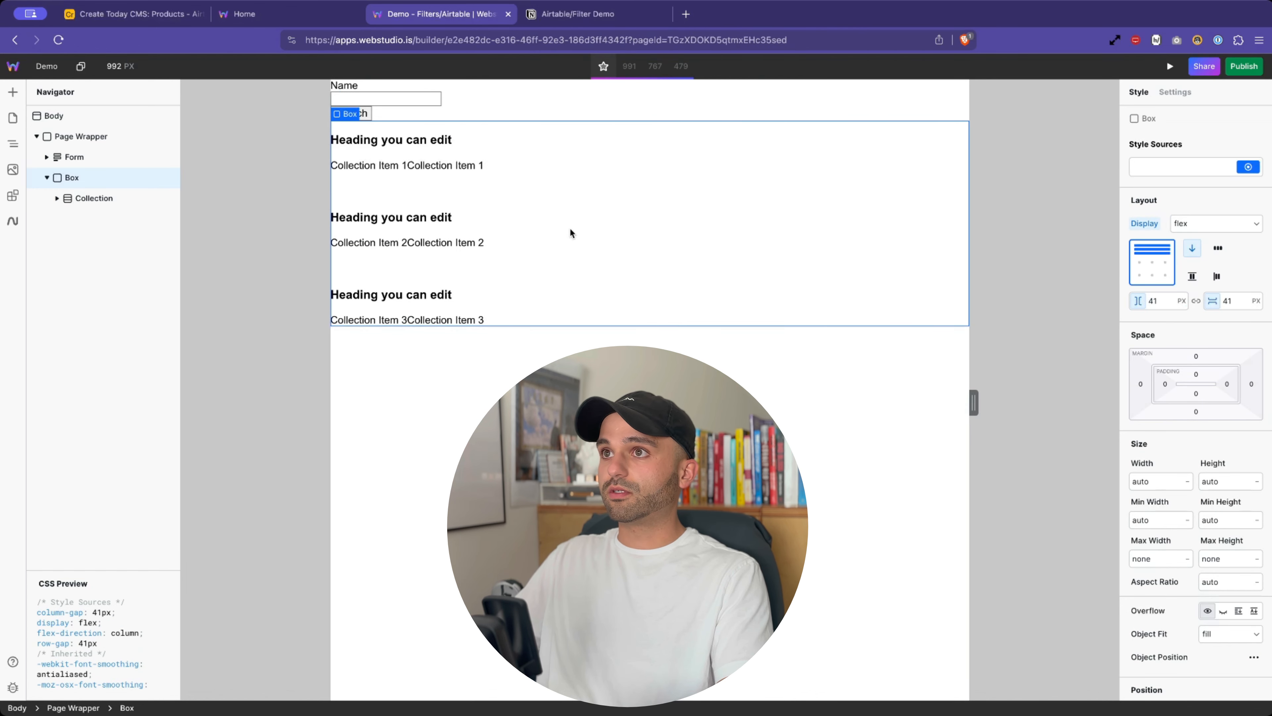
- Give Page Wrapper 61px padding, flex column layout and a 23px gap
left_click(90, 143)
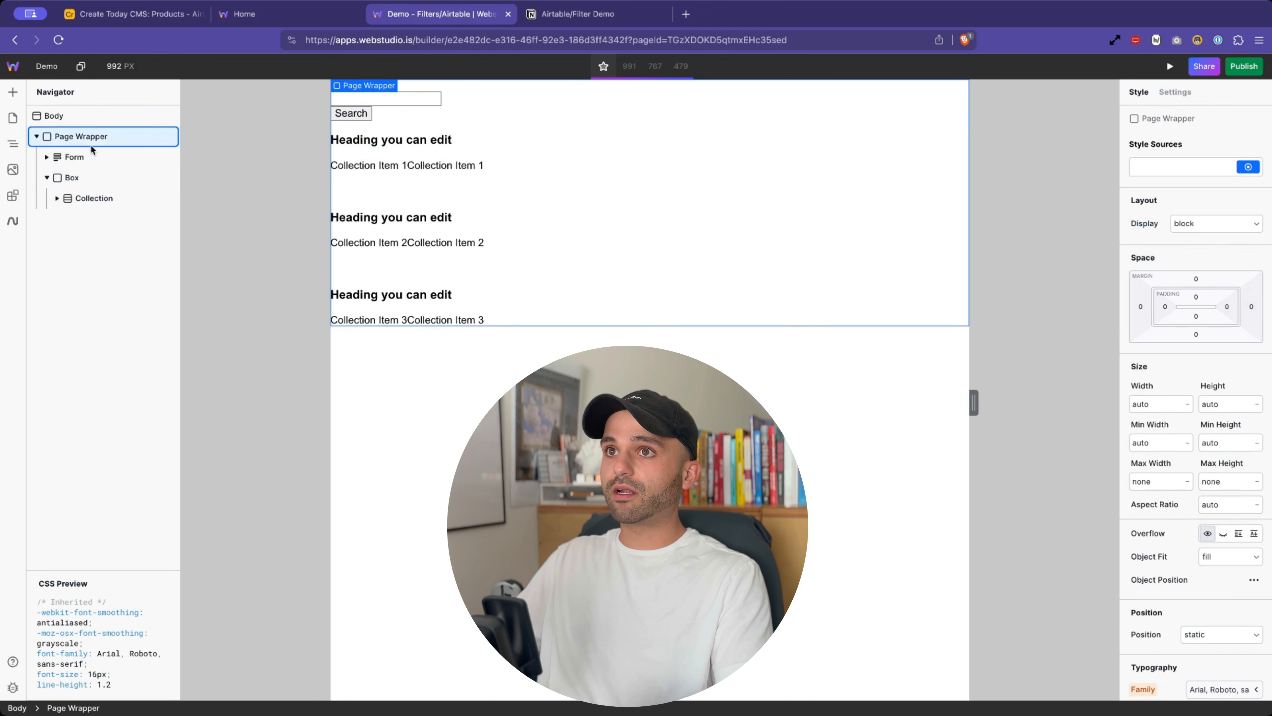
left_click_drag(1166, 305, 1179, 303)
left_click(1205, 223)
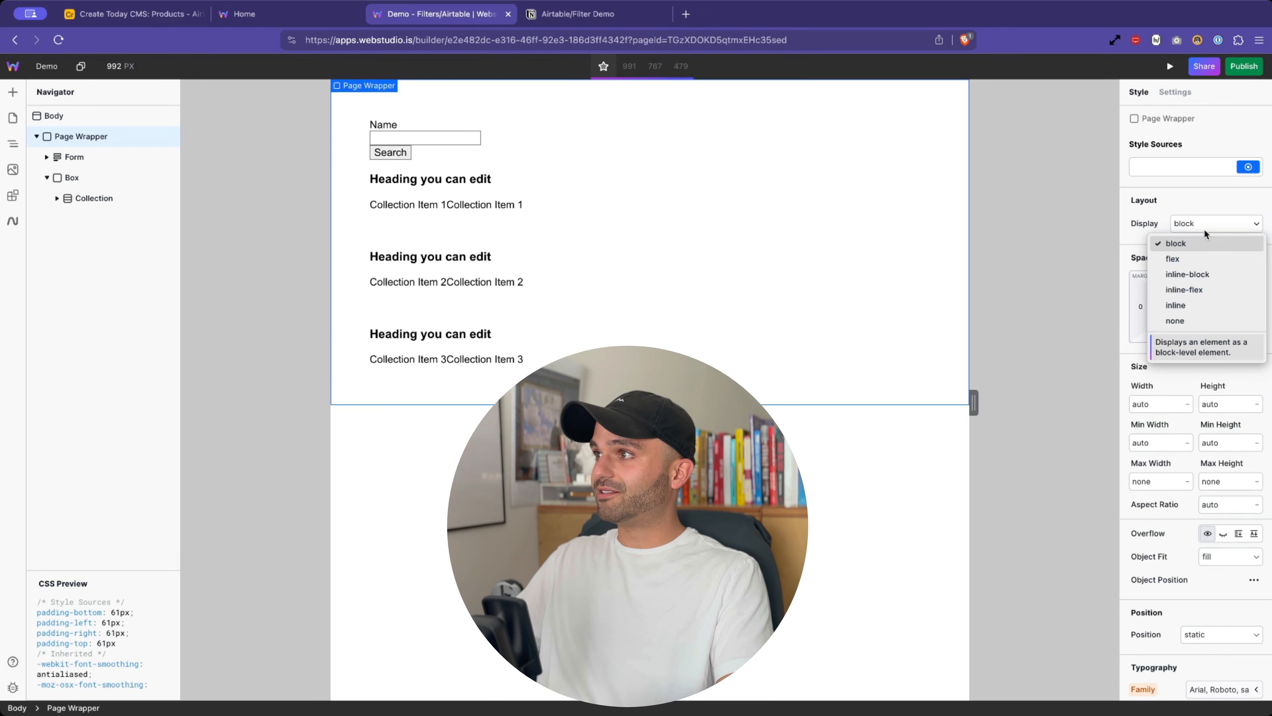
left_click(1190, 257)
left_click(1192, 247)
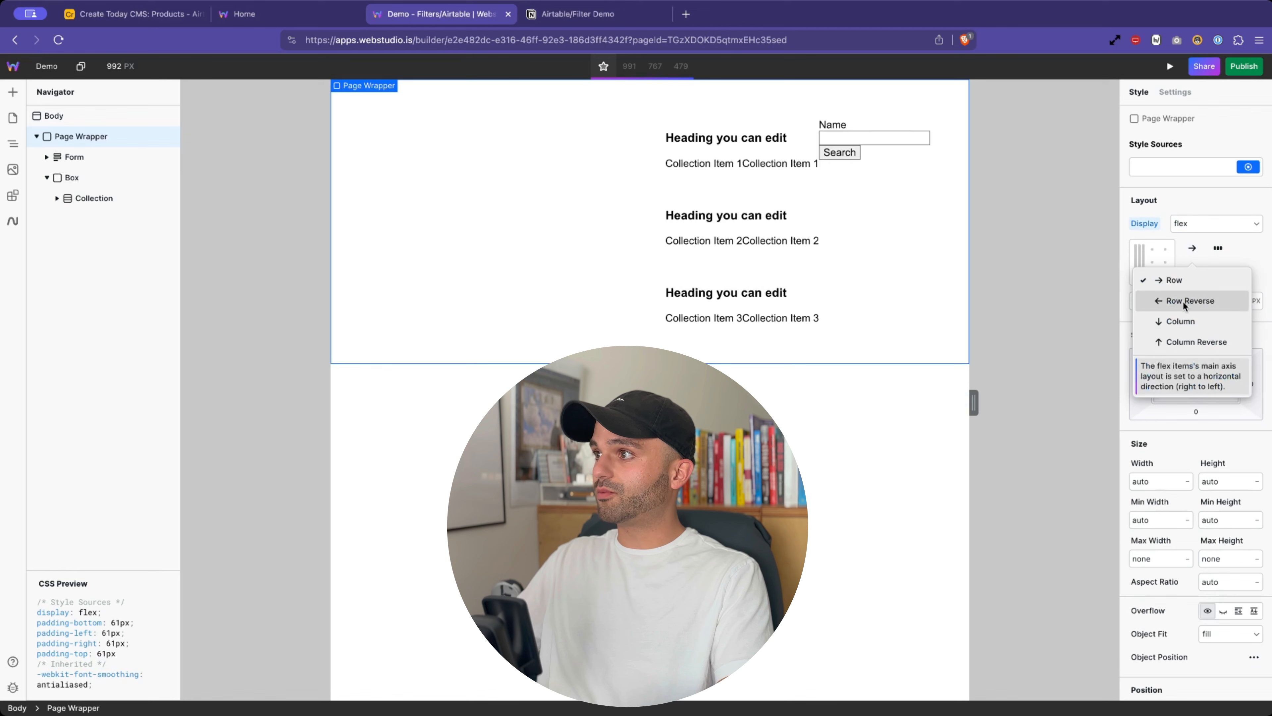
left_click(1180, 319)
left_click_drag(1163, 301, 1179, 301)
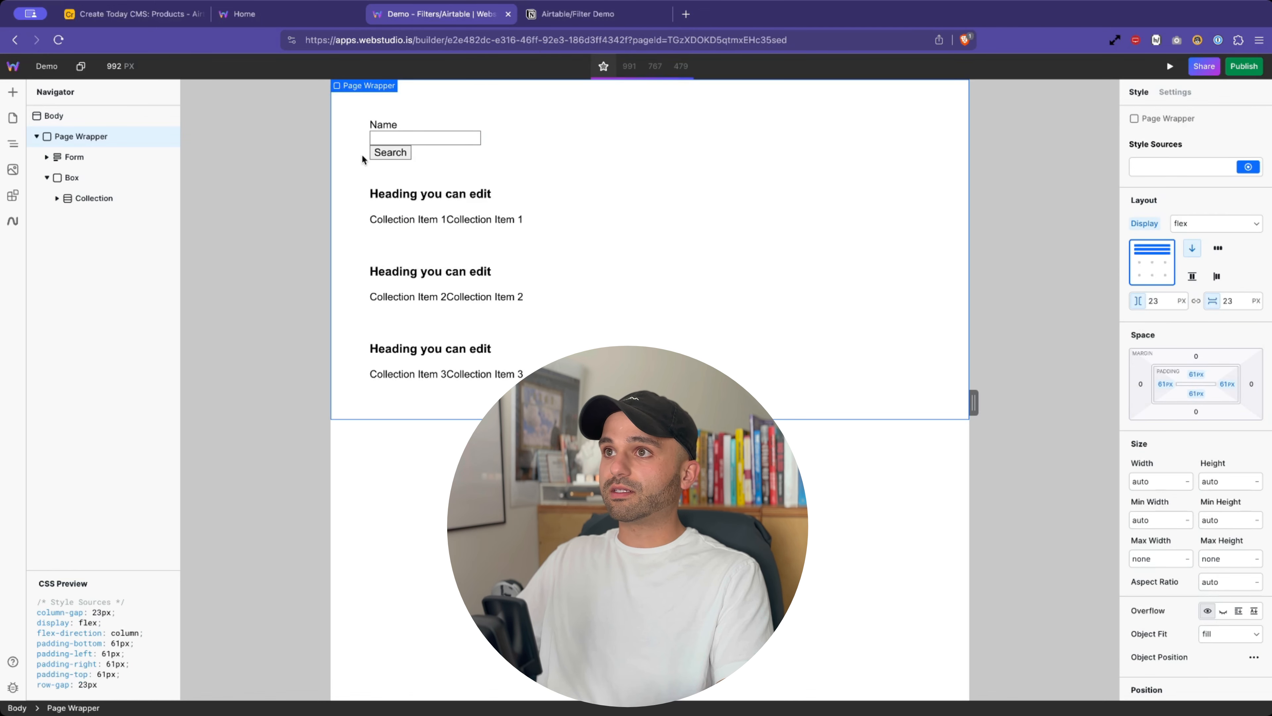
left_click(74, 157)
- Insert a Box at the top of the Form holding the Name label and text input
left_click(47, 156)
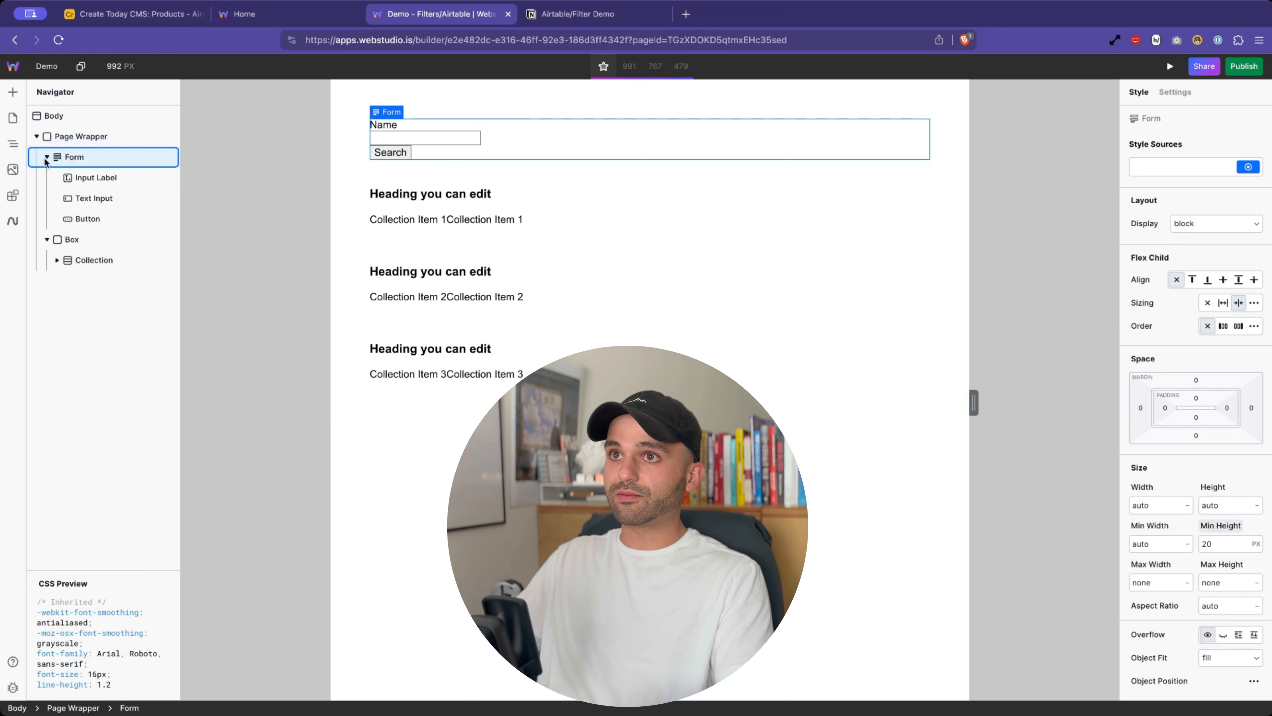
left_click(13, 92)
left_click(51, 157)
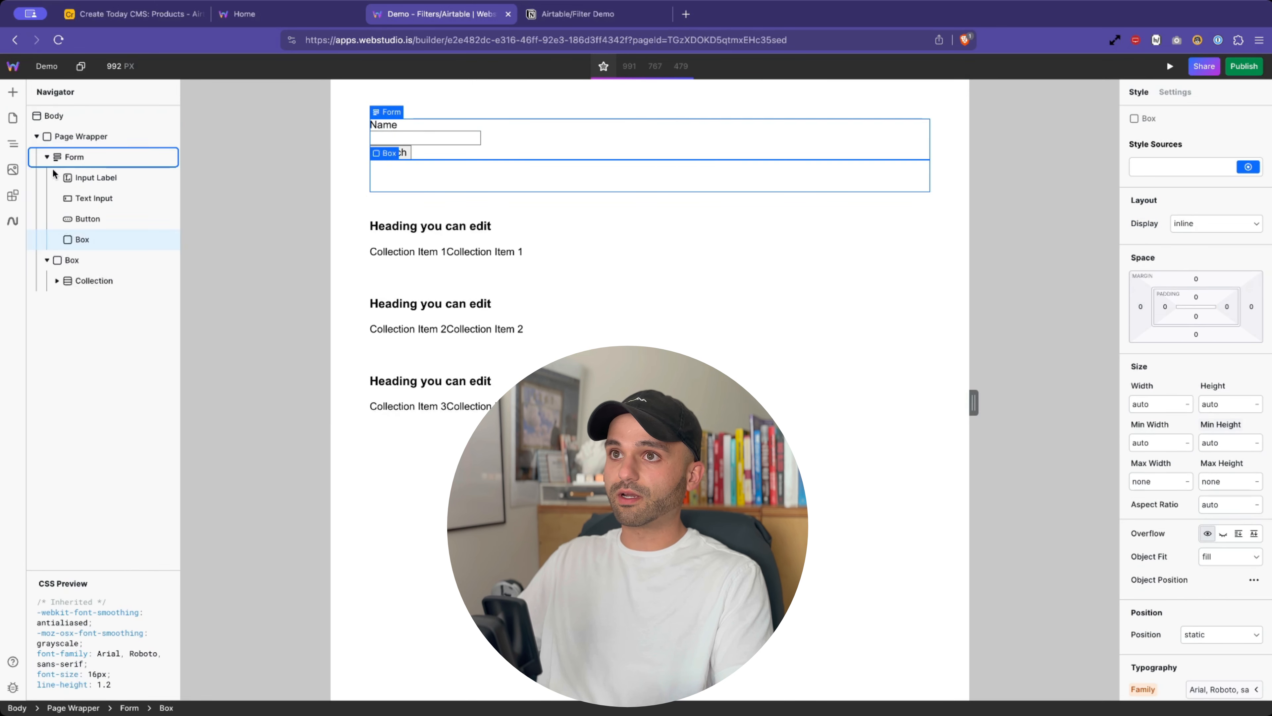
left_click_drag(81, 168, 94, 178)
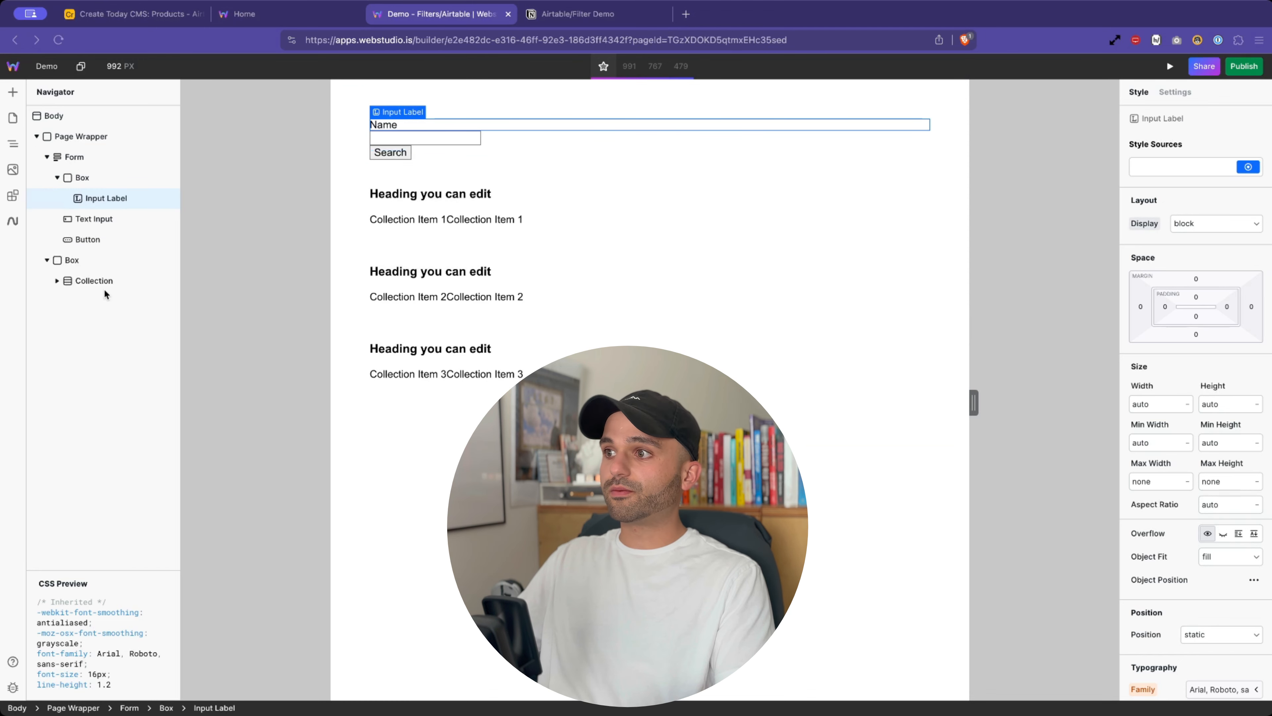
left_click_drag(107, 219, 100, 180)
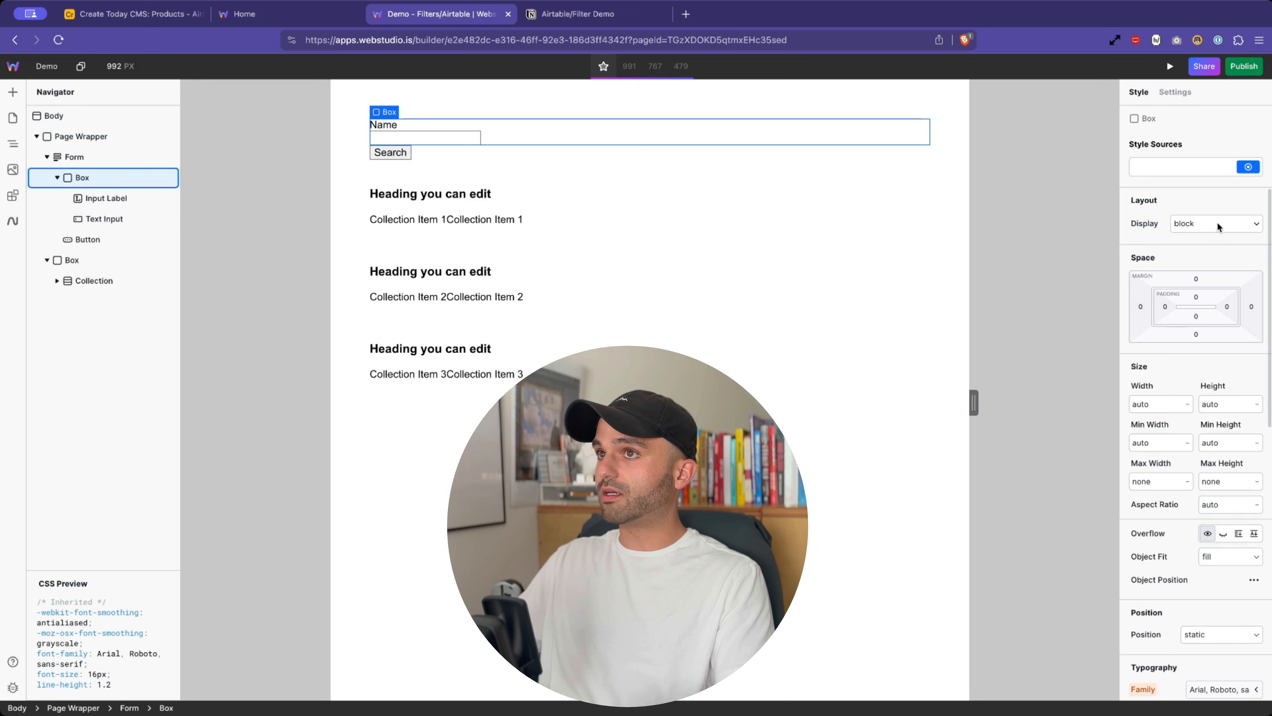
- Set the Form to flex with bottom-left alignment and a 19px gap
left_click(71, 158)
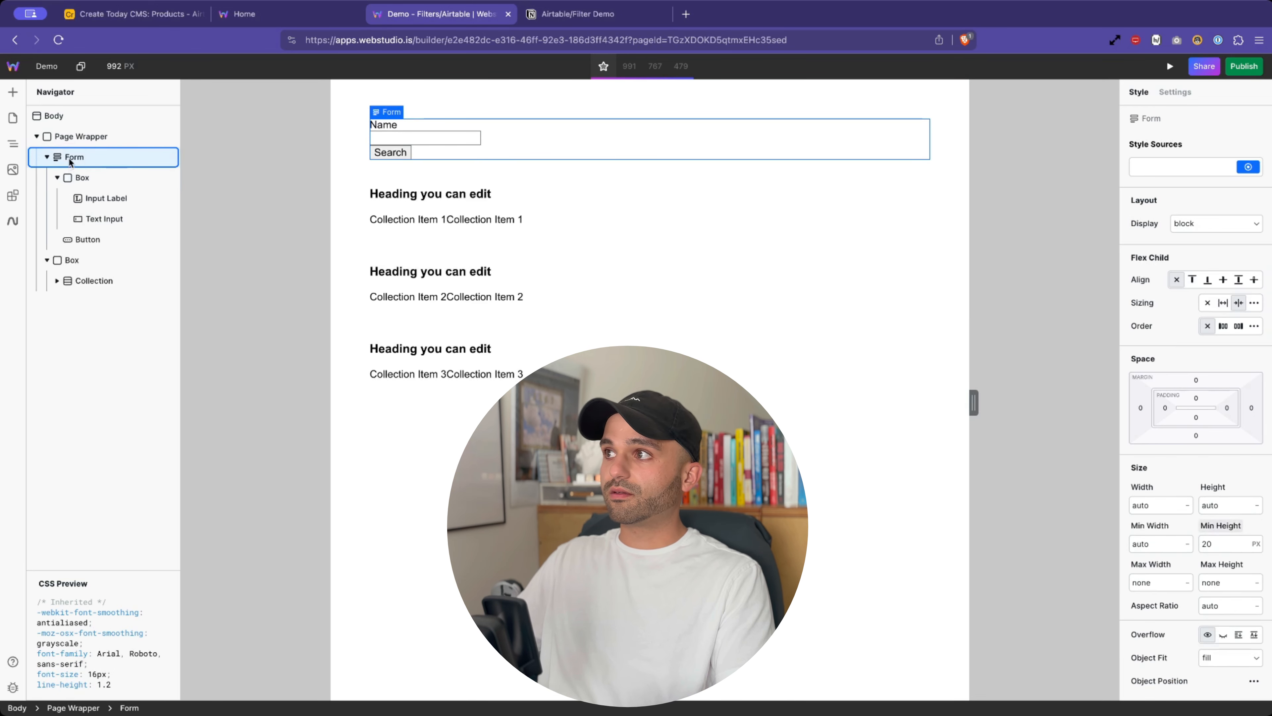
left_click(1221, 224)
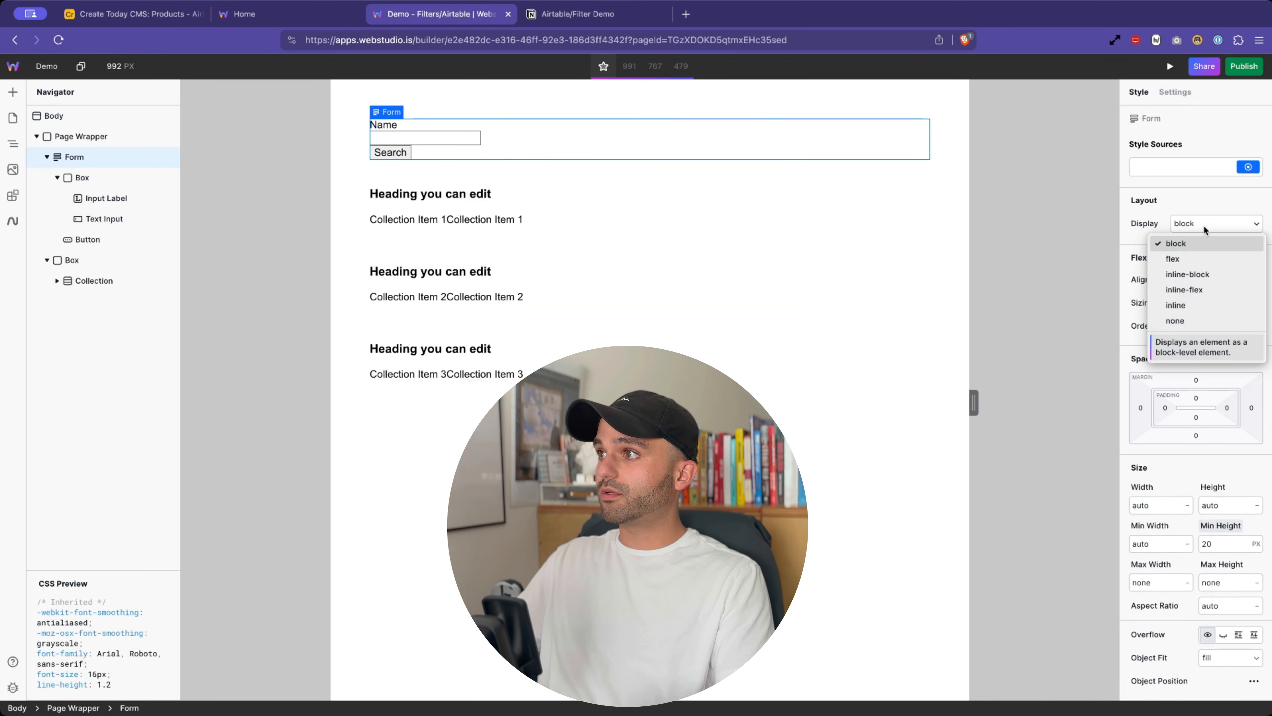
left_click(1184, 259)
left_click_drag(1154, 303, 1178, 303)
left_click(1153, 277)
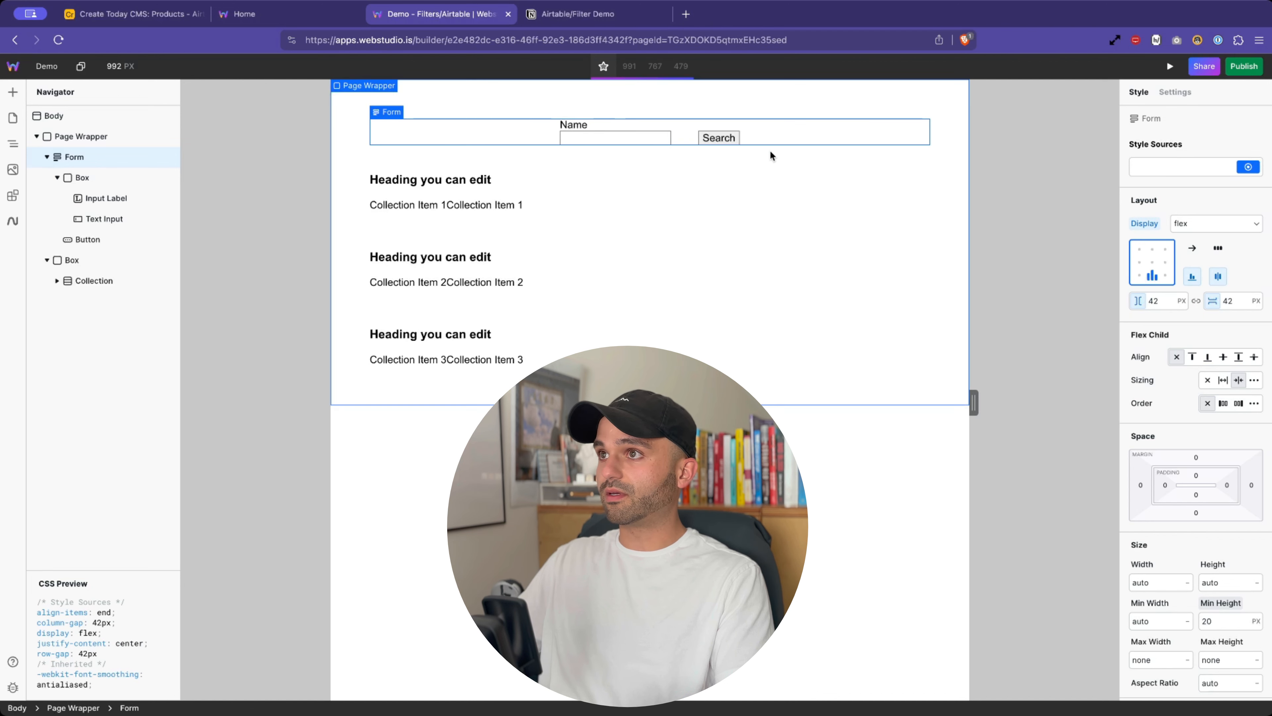
left_click(1140, 276)
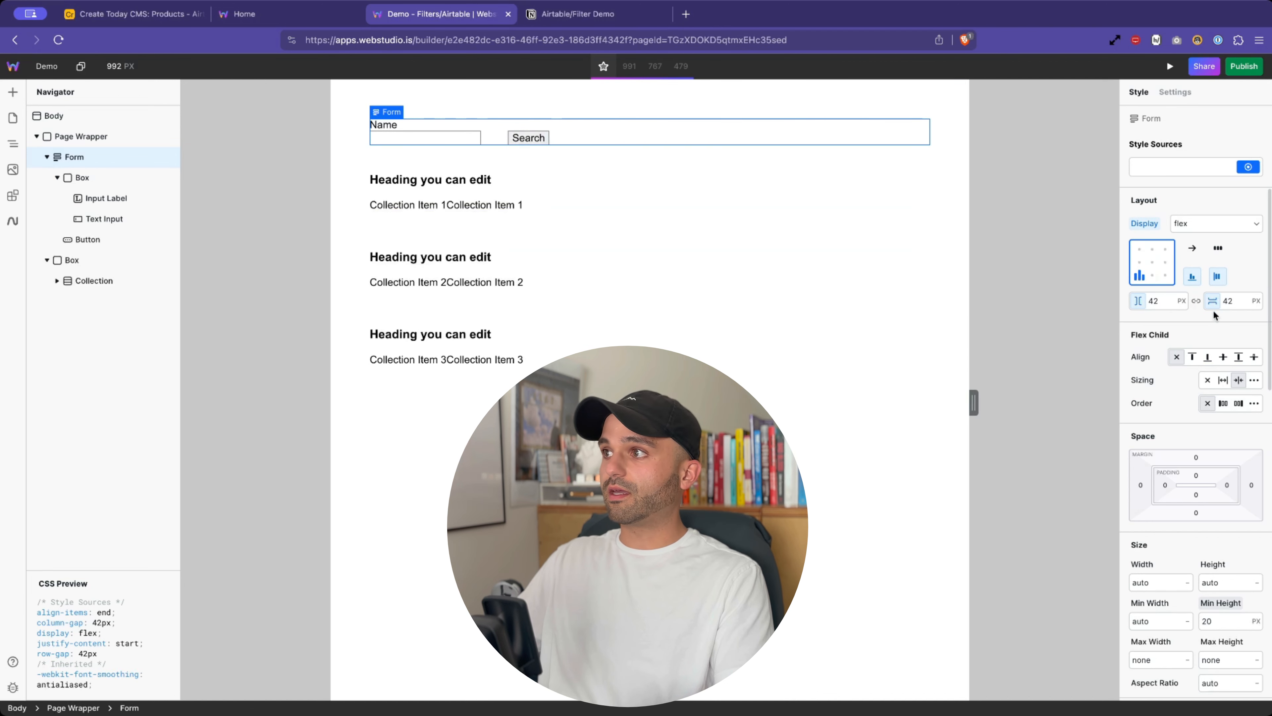
left_click_drag(1138, 301, 1126, 301)
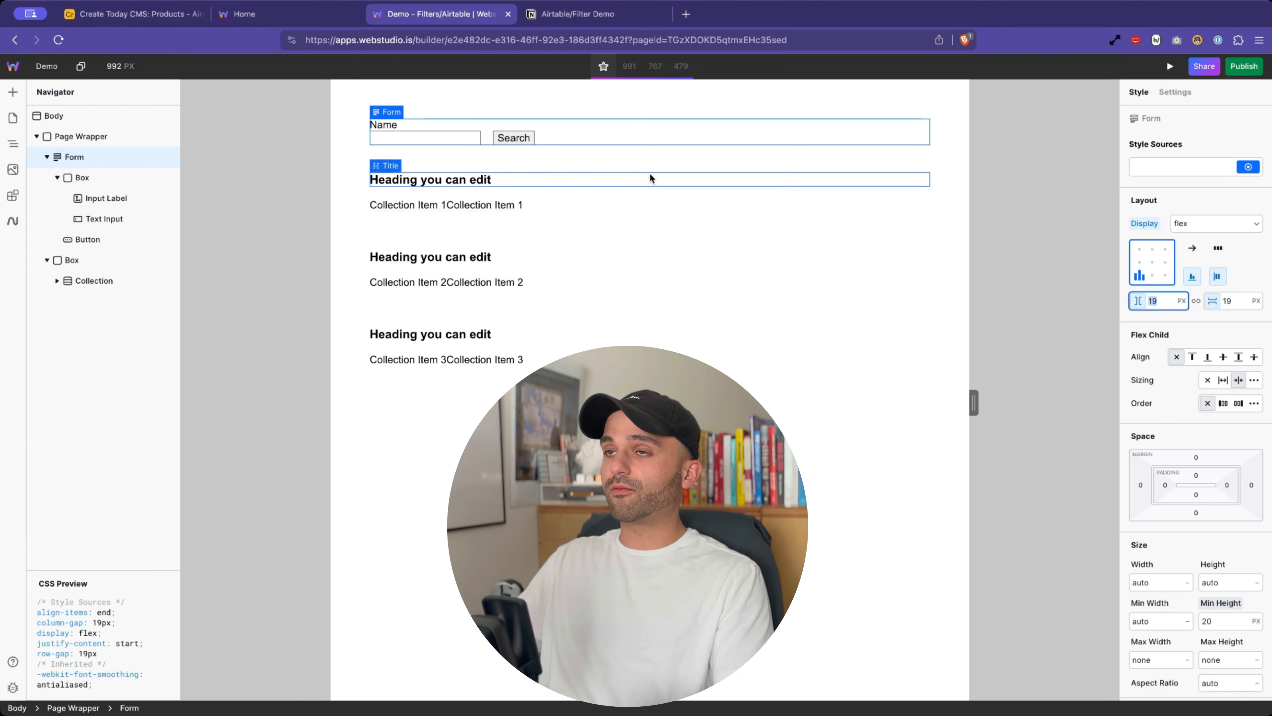
left_click(450, 221)
- Glance at the Airtable filter demo notes, then return to the Demo page builder
left_click(578, 15)
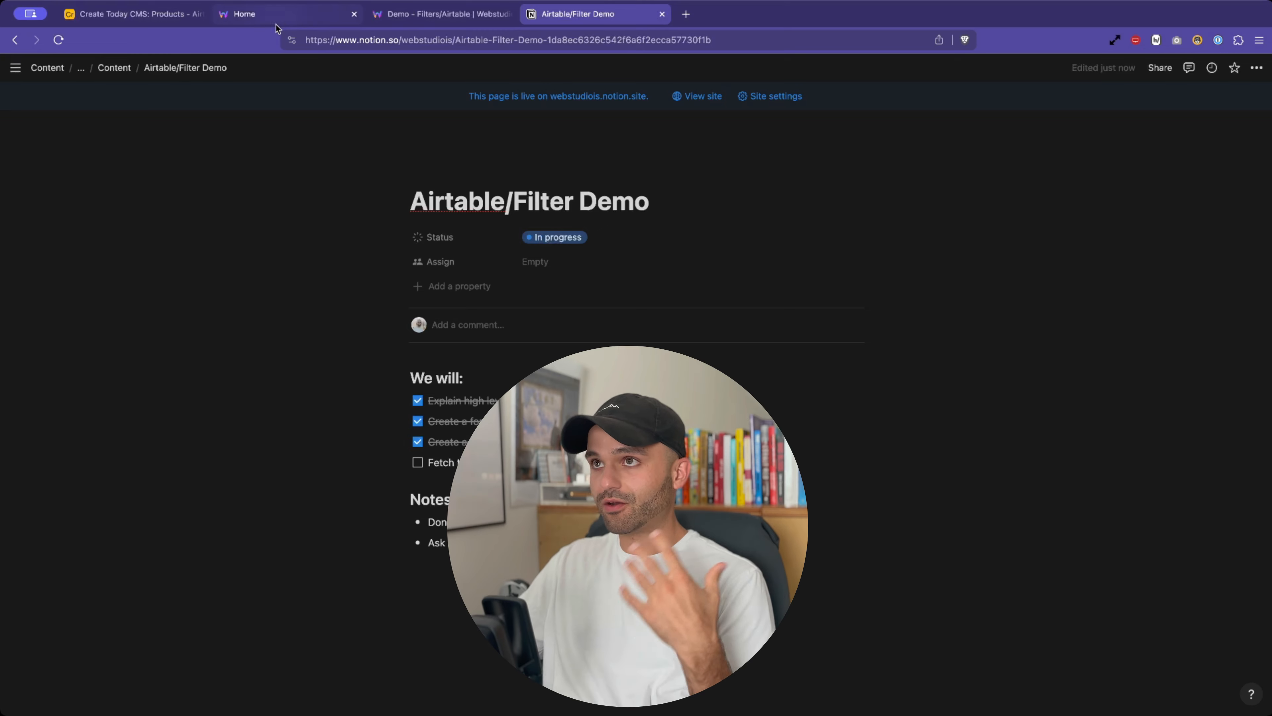
left_click(409, 21)
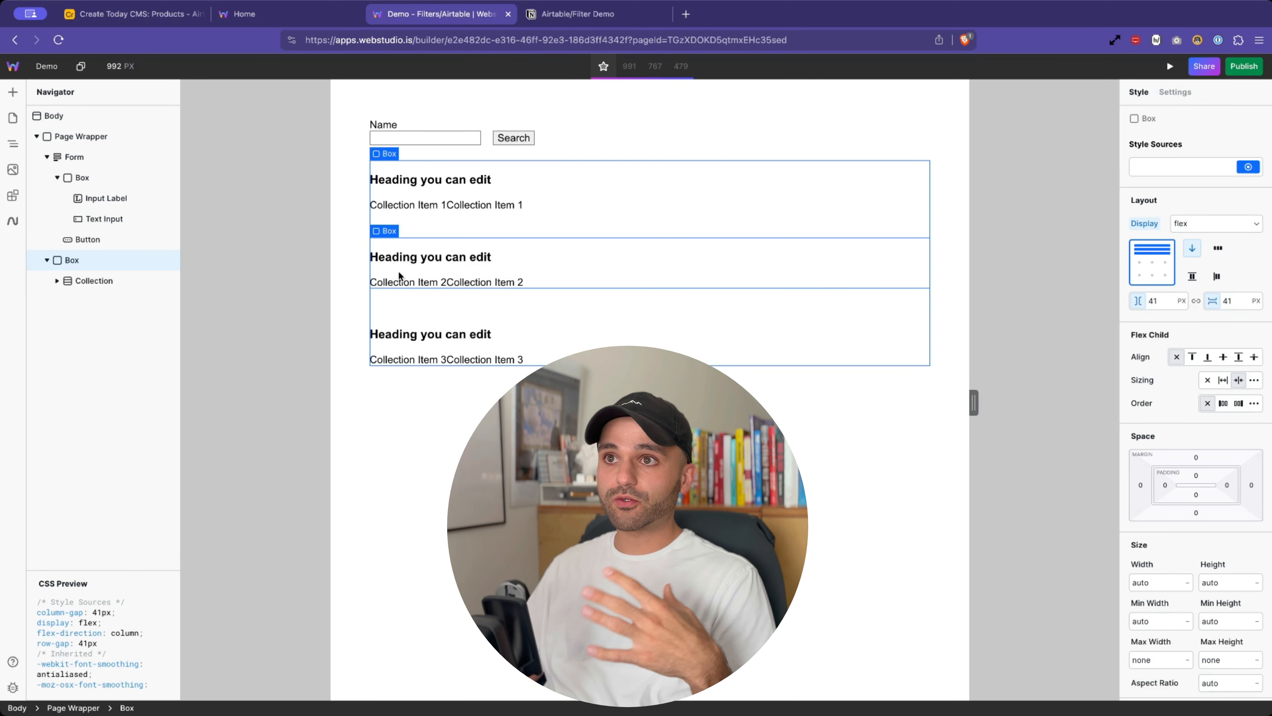
- Expand the Collection's first item box and inspect its Title, Price and Rating elements
left_click(56, 281)
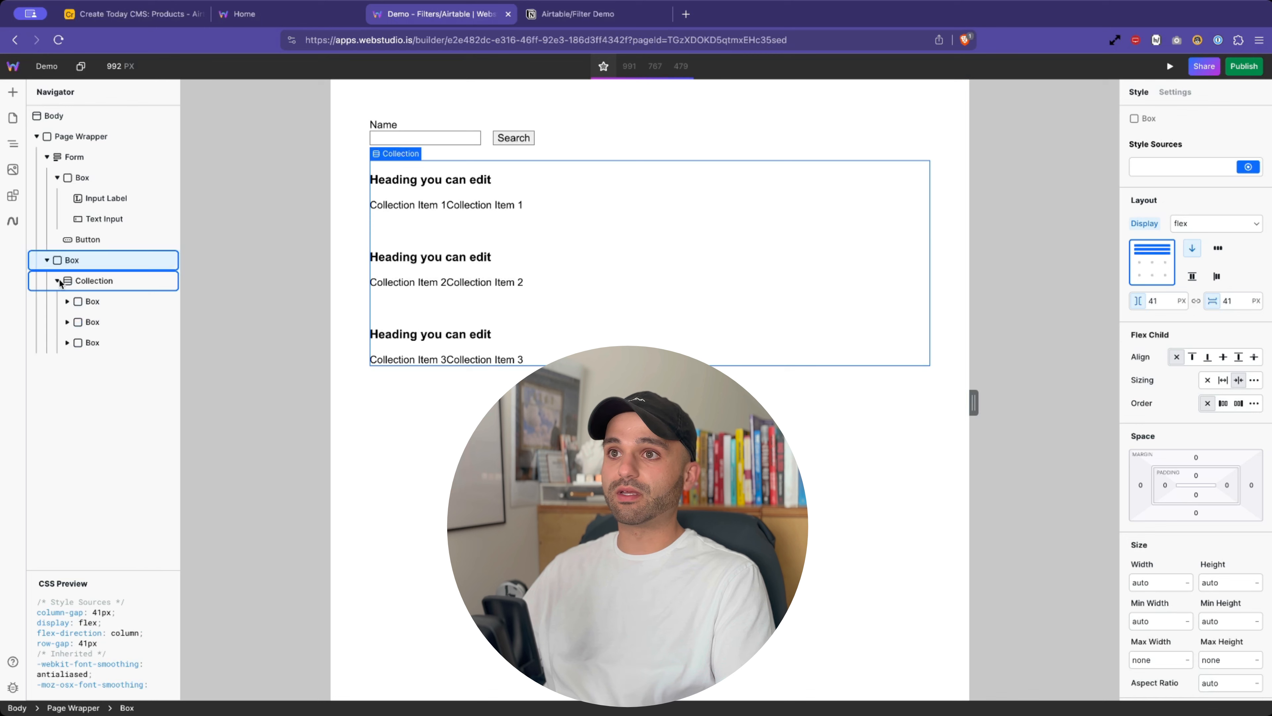
left_click(87, 300)
left_click(69, 301)
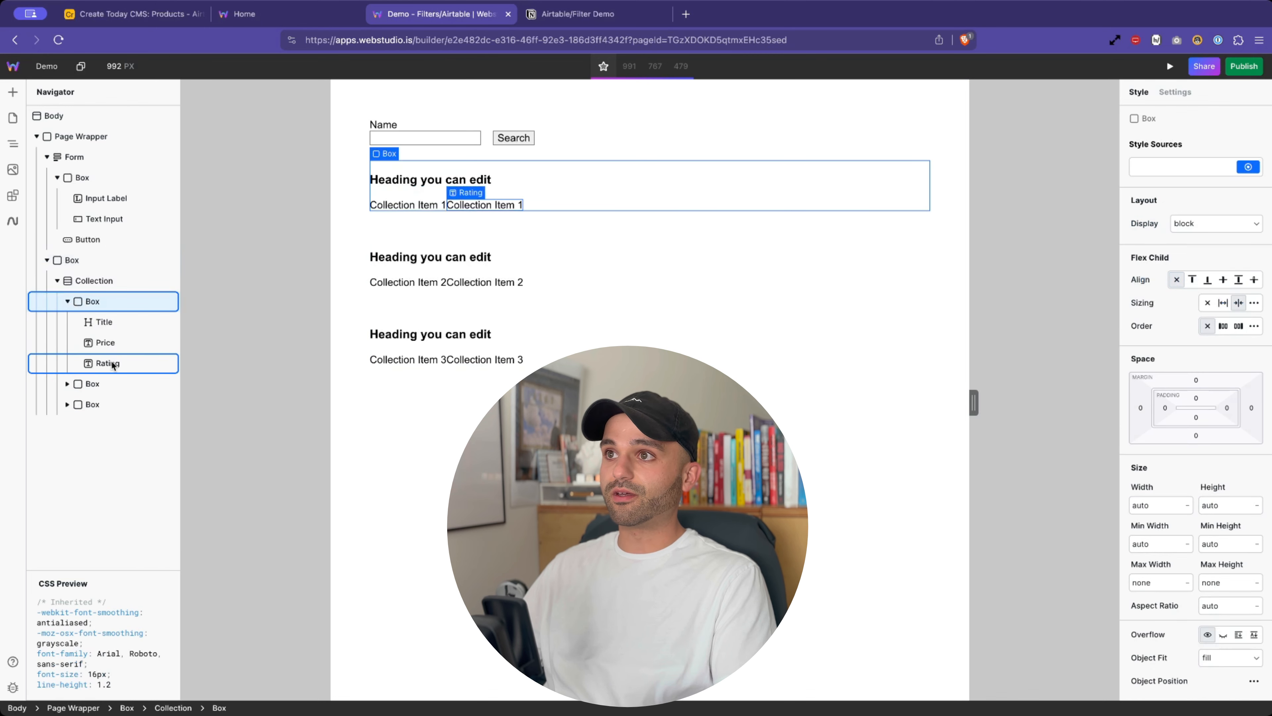
left_click(111, 362)
left_click(117, 344)
left_click(117, 320)
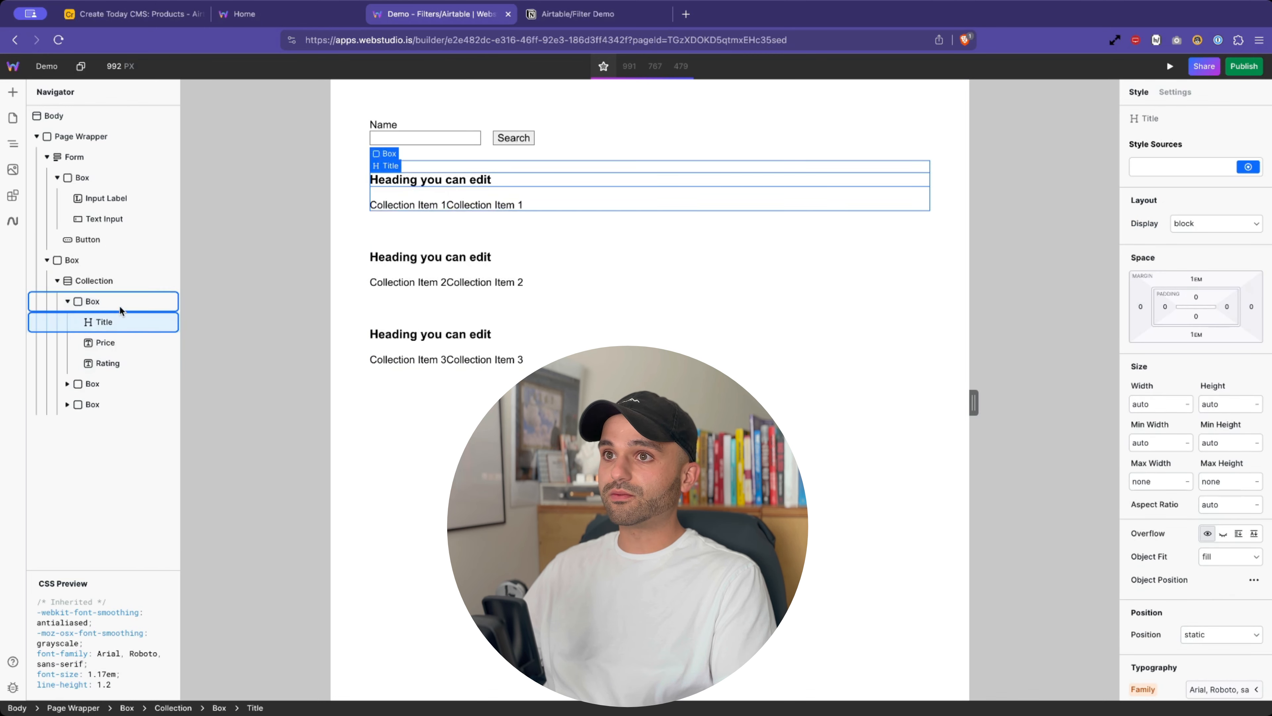
left_click(119, 303)
left_click(111, 344)
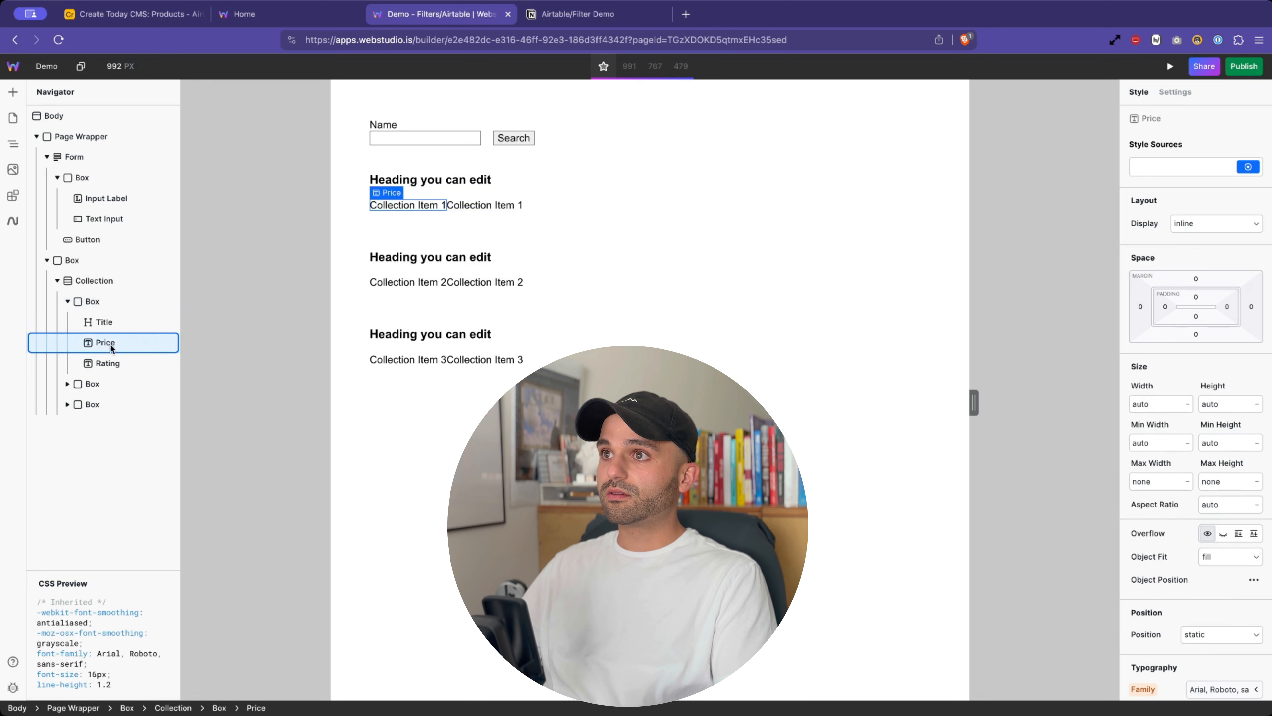
left_click(111, 358)
left_click(113, 345)
left_click(109, 302)
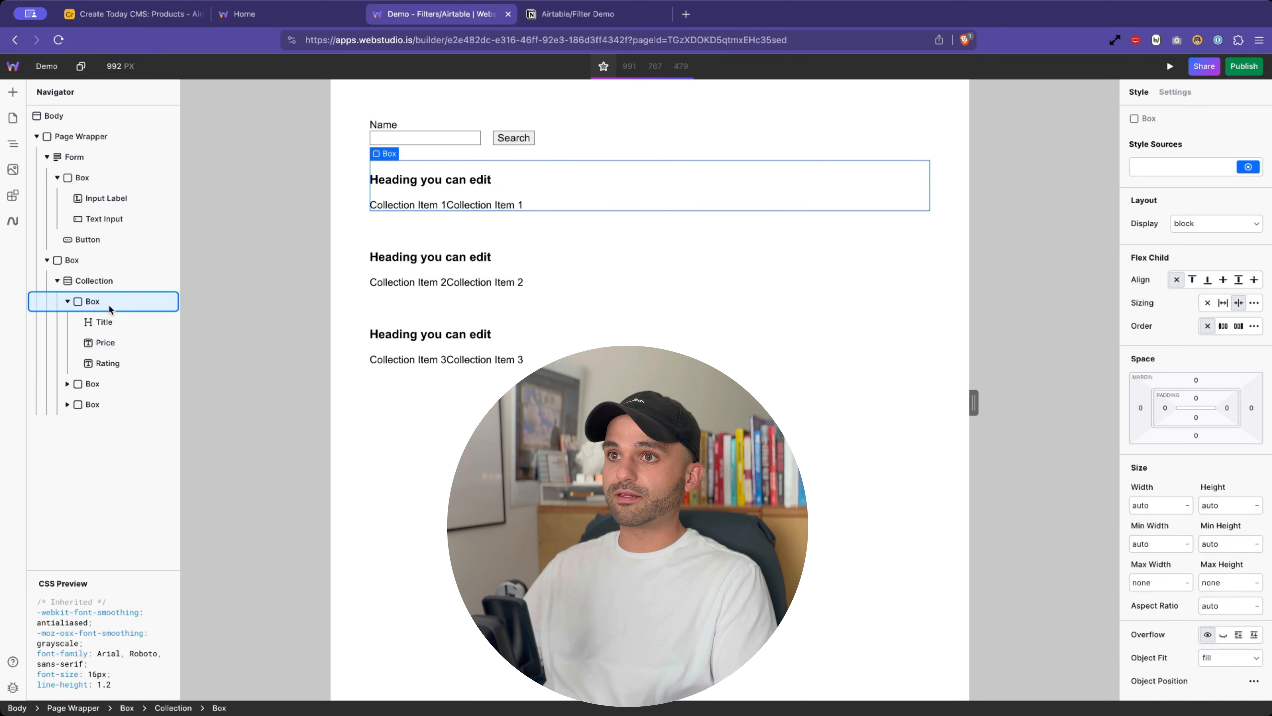
- Make the item box a flex column with an 8 px gap
left_click(1199, 224)
left_click(1196, 255)
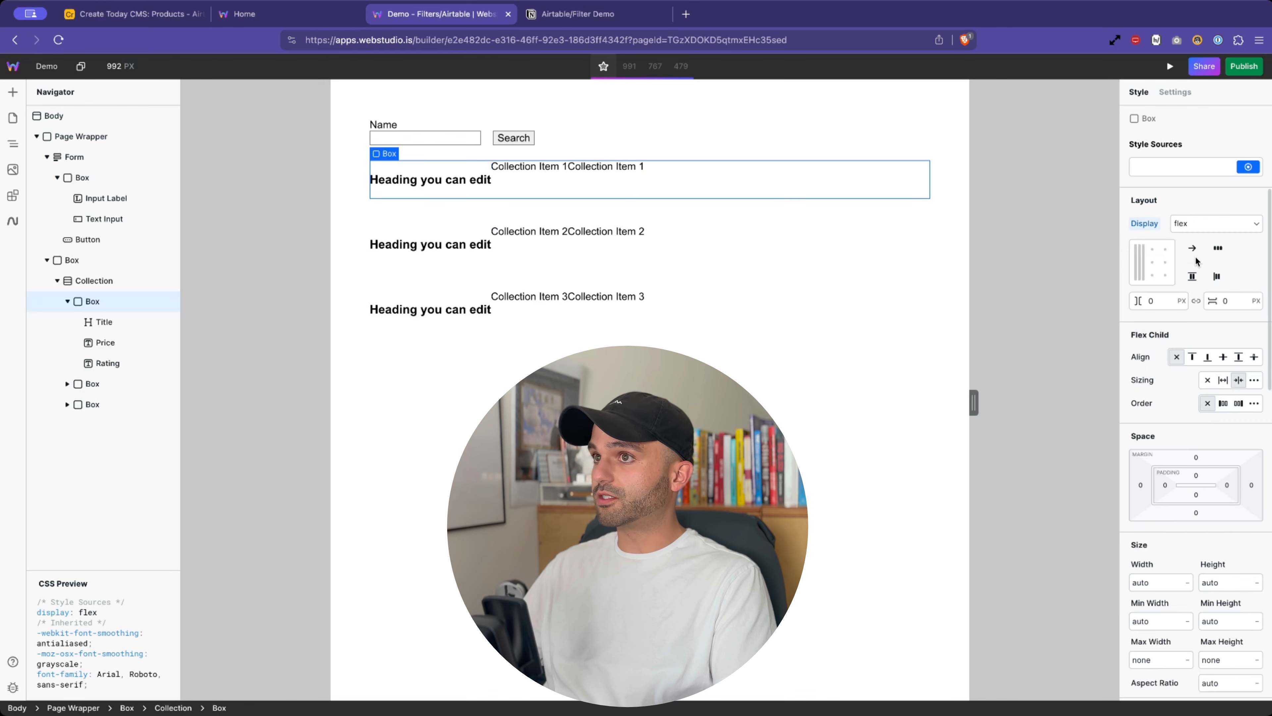
left_click(1192, 248)
left_click(1172, 321)
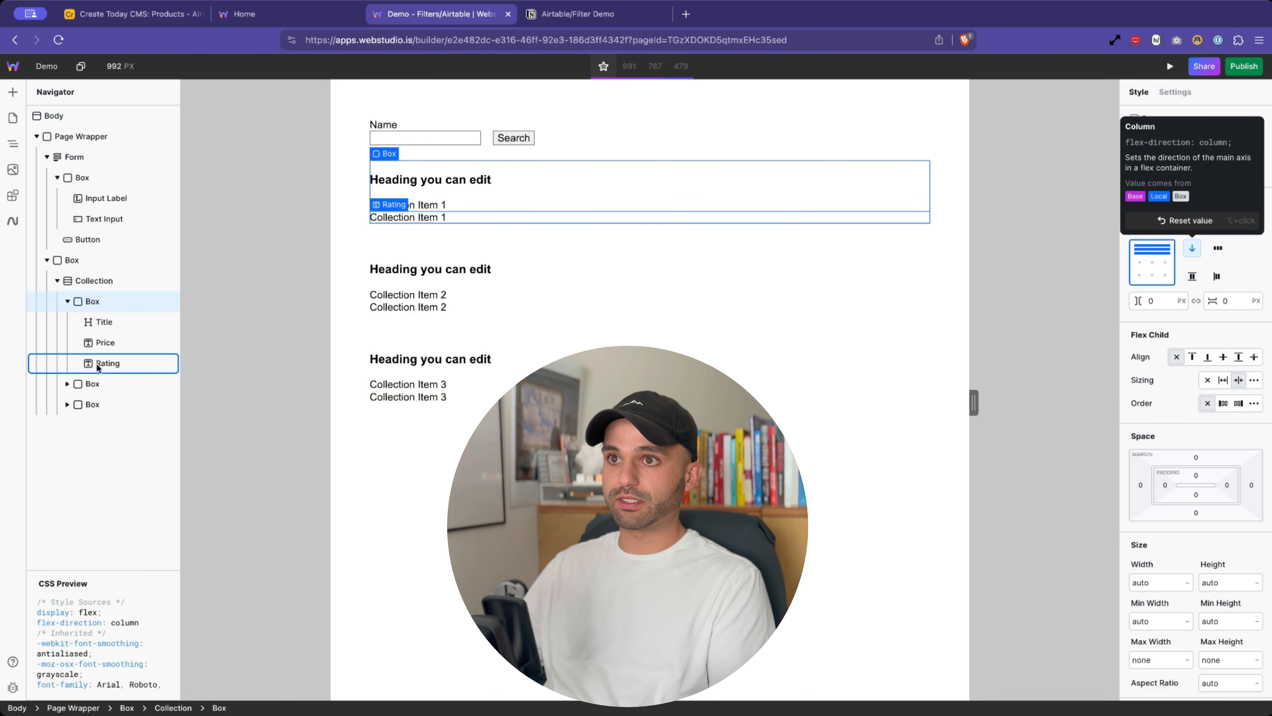
left_click(68, 301)
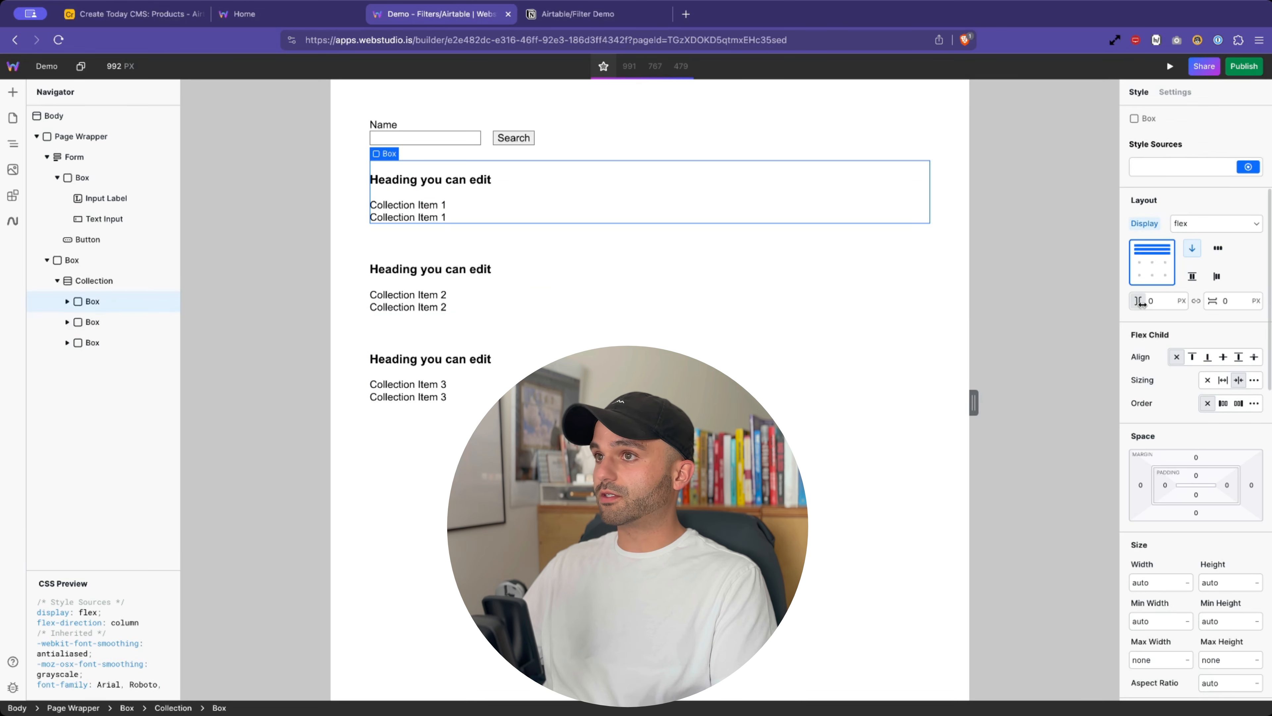
left_click_drag(1144, 300, 1149, 304)
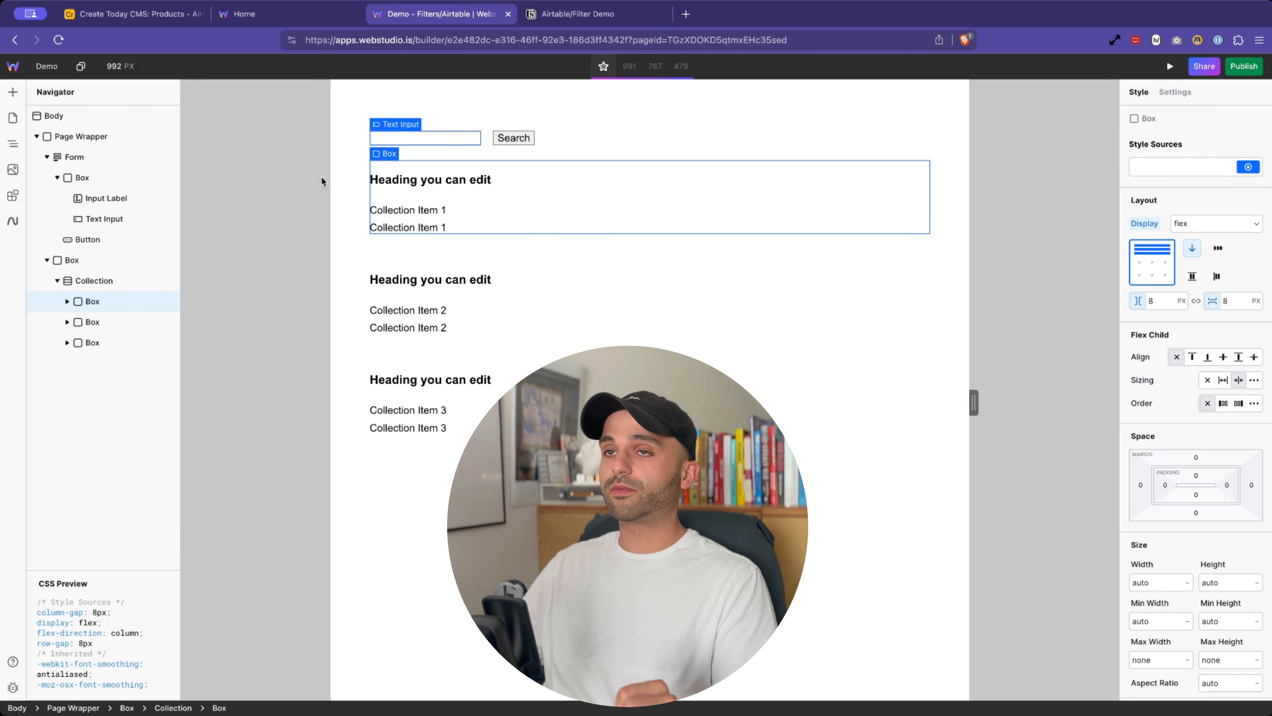
- Collapse the Form and Box in the layer tree and select the Page Wrapper
left_click(46, 157)
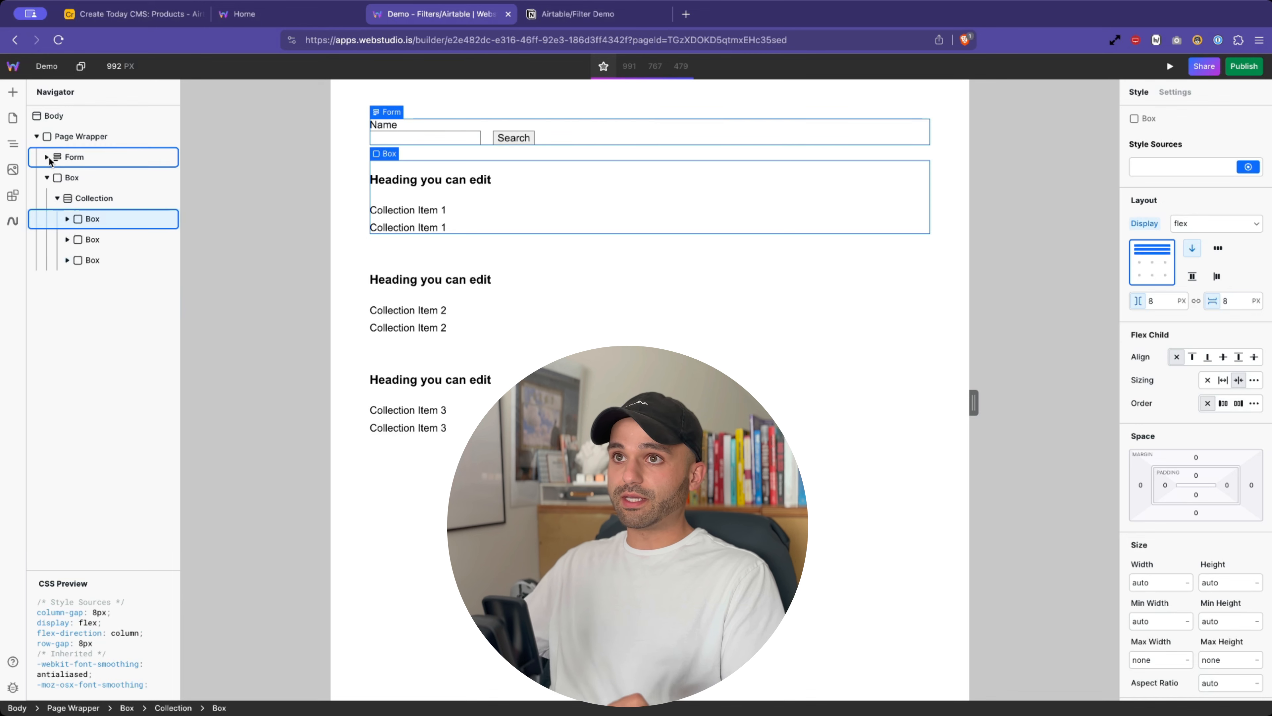
left_click(46, 177)
left_click(349, 212)
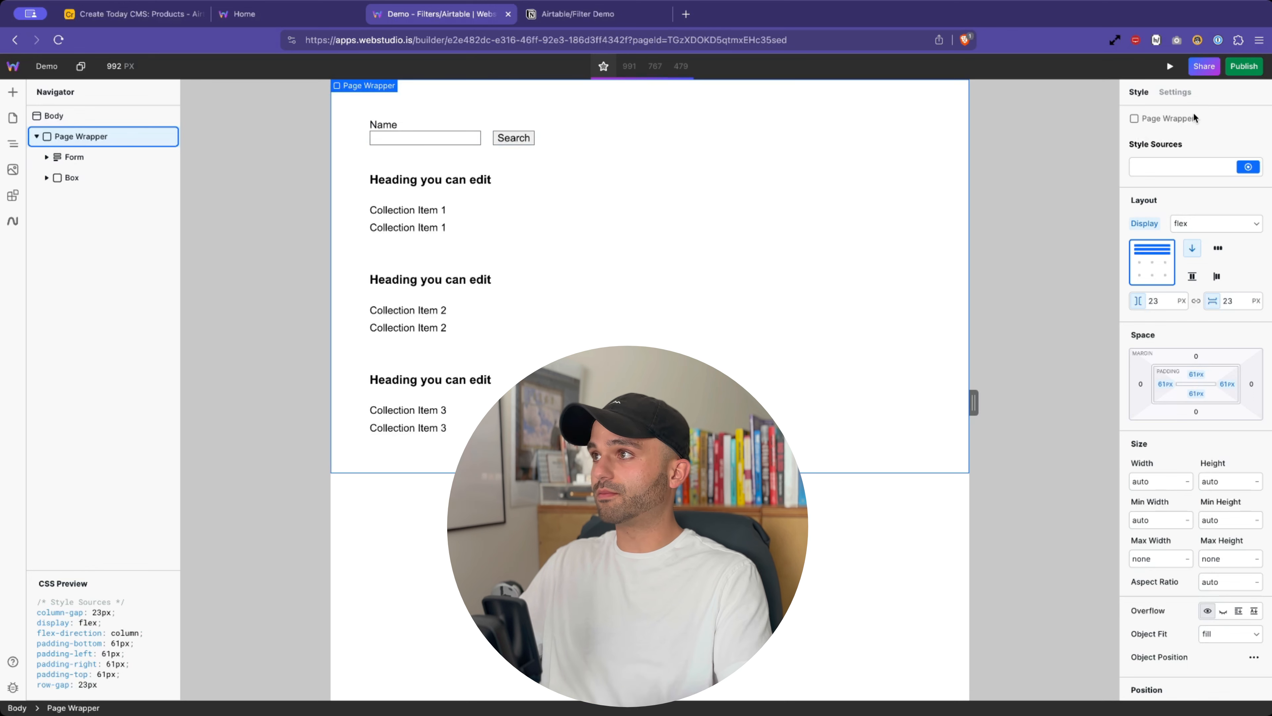
- In Page Wrapper settings, create an empty string variable named 'Airtable URL'
left_click(1181, 92)
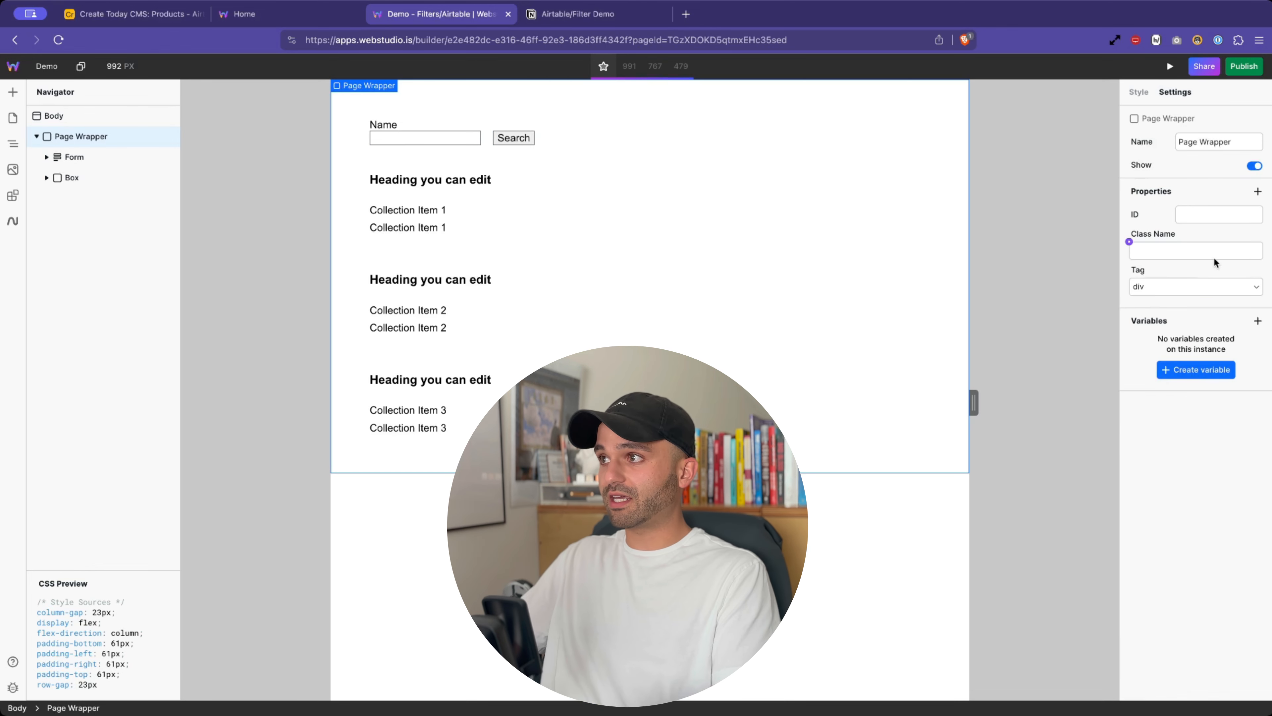
left_click(1196, 370)
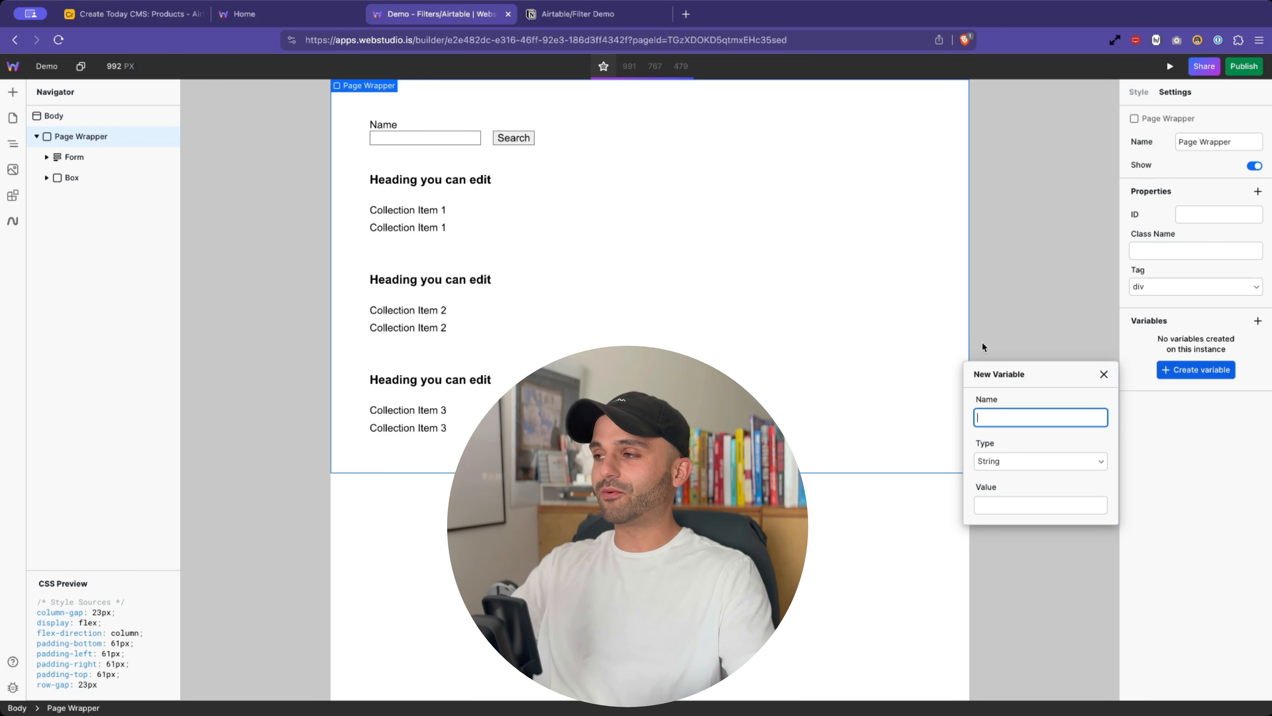
type("Airt")
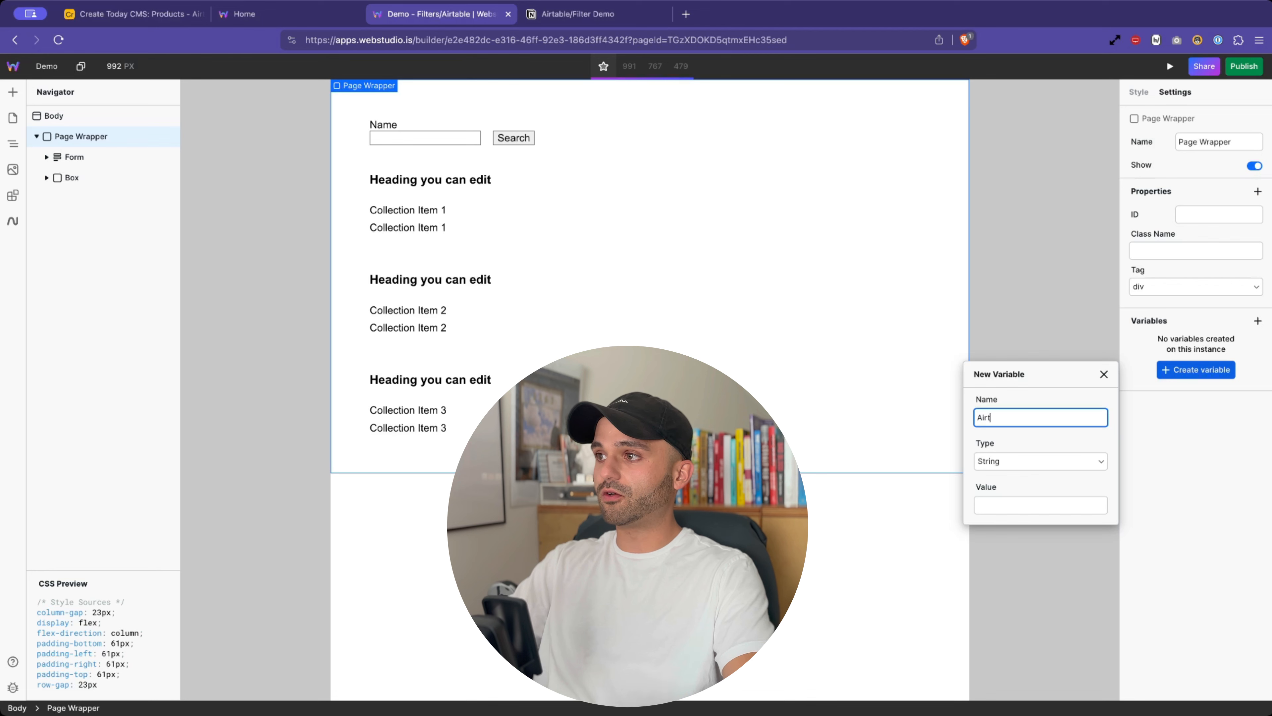
type("able URL")
key("Return")
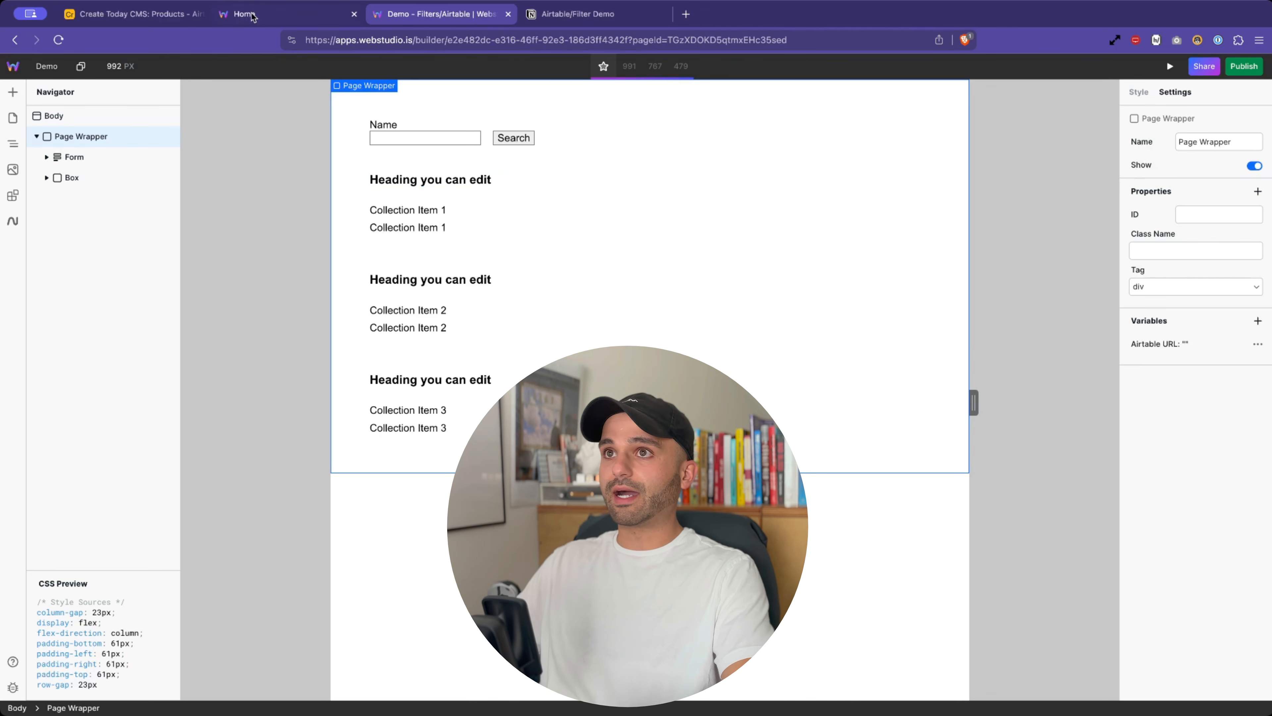
- Switch to the Airtable Products base and open its API documentation from the help panel
left_click(150, 20)
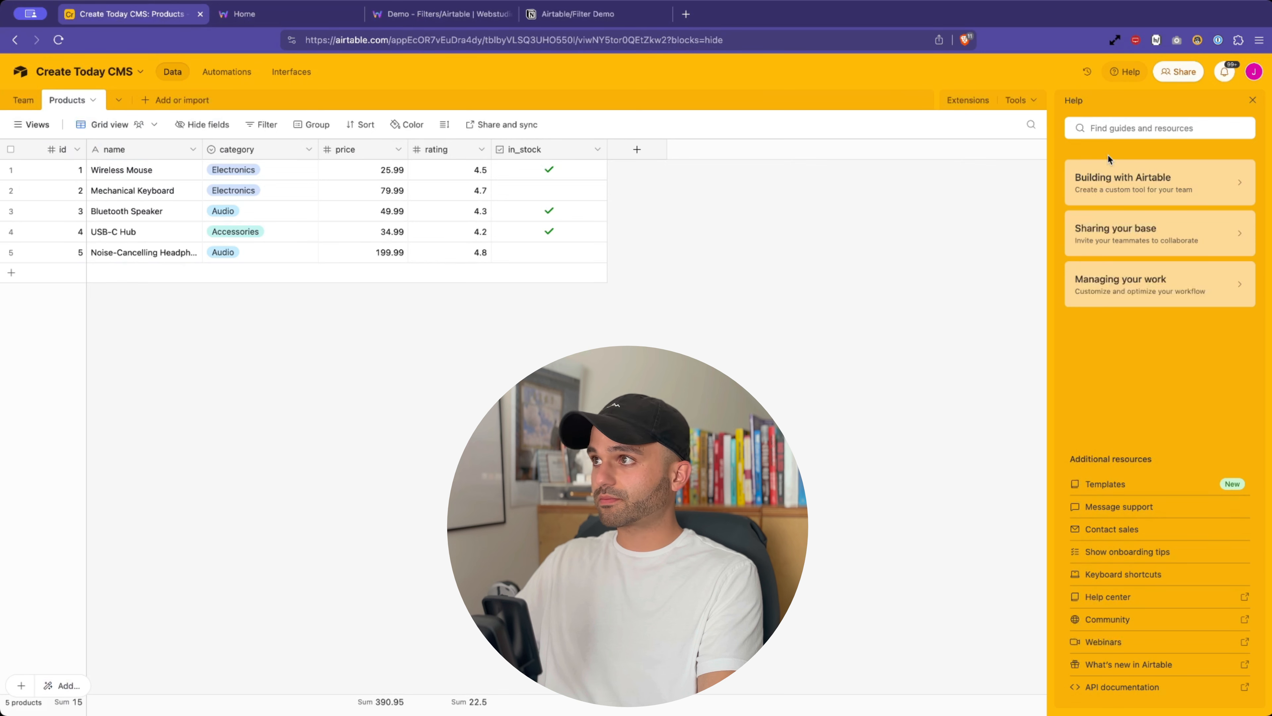
left_click(1252, 101)
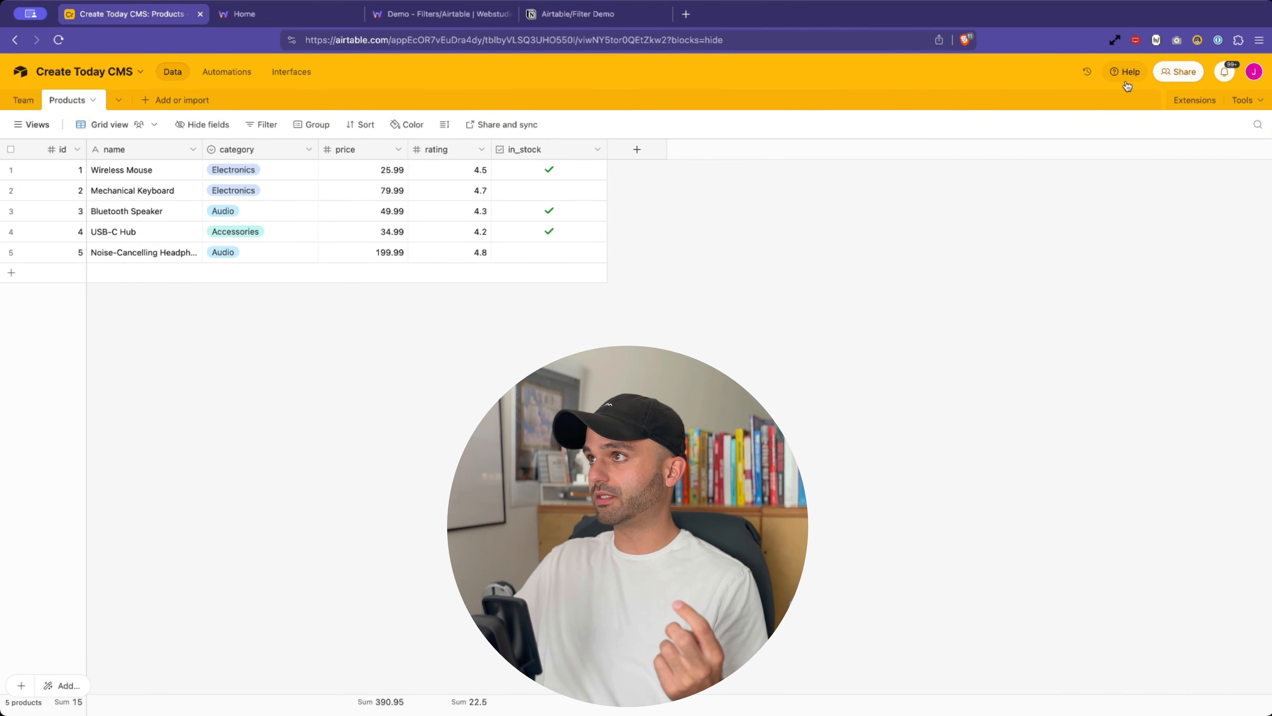
left_click(1117, 74)
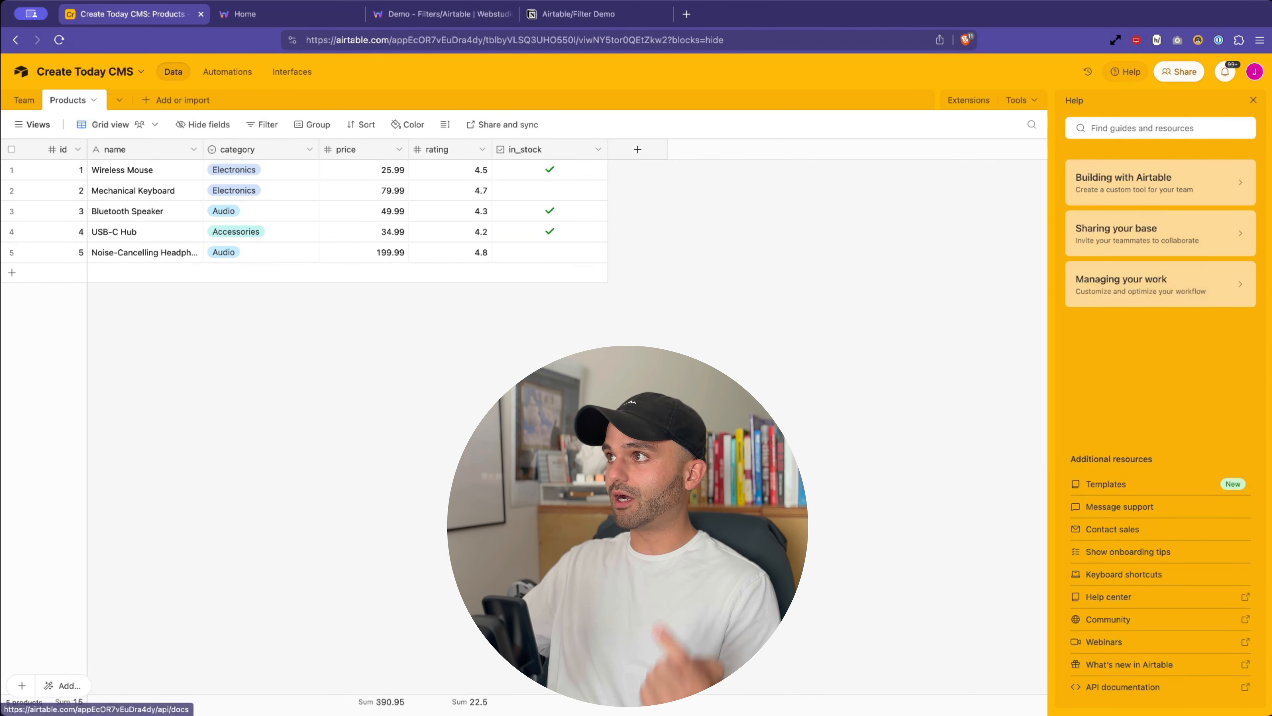
left_click(1254, 72)
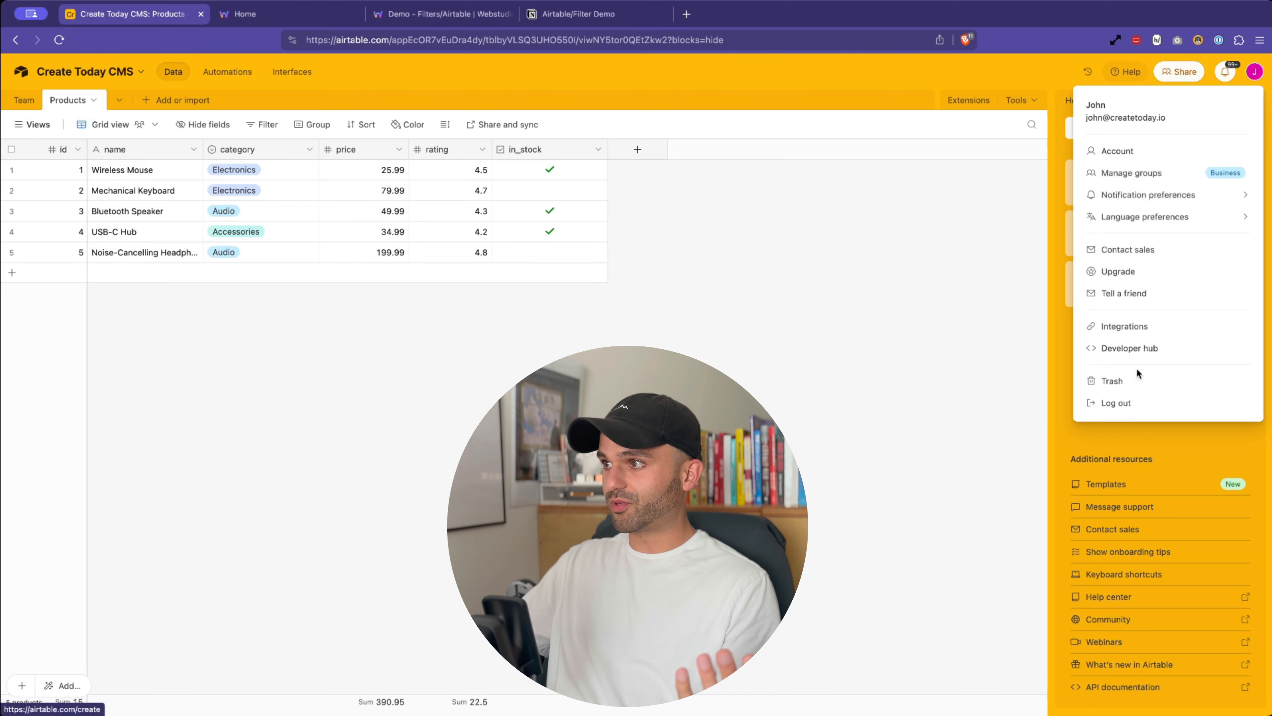
left_click(1058, 470)
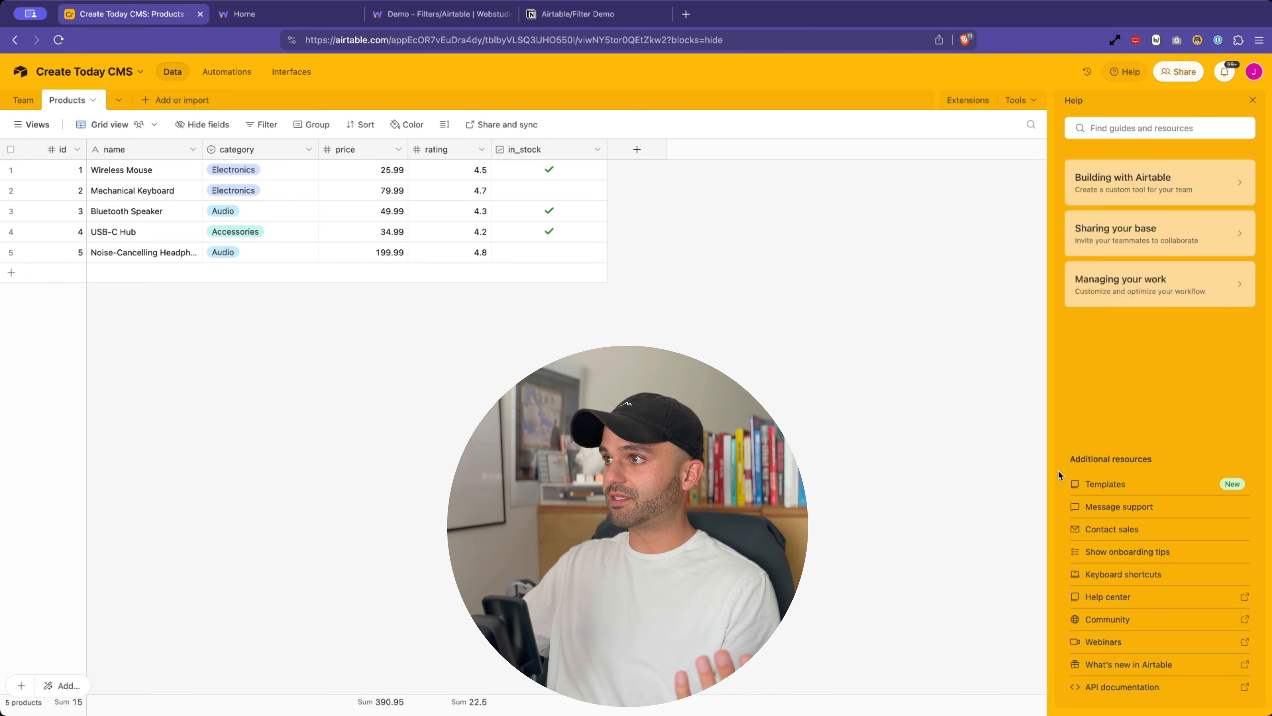
left_click(1127, 687)
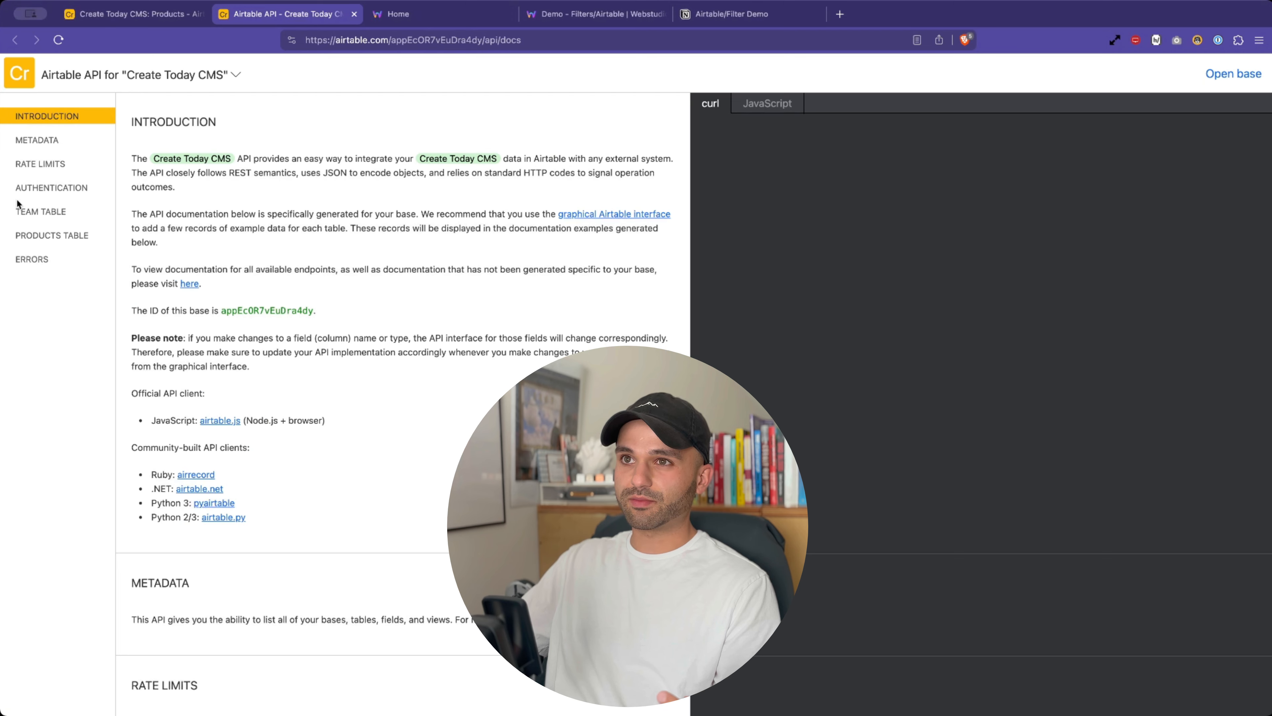
- Go to the Products table's List records section and select its example curl request
left_click(39, 240)
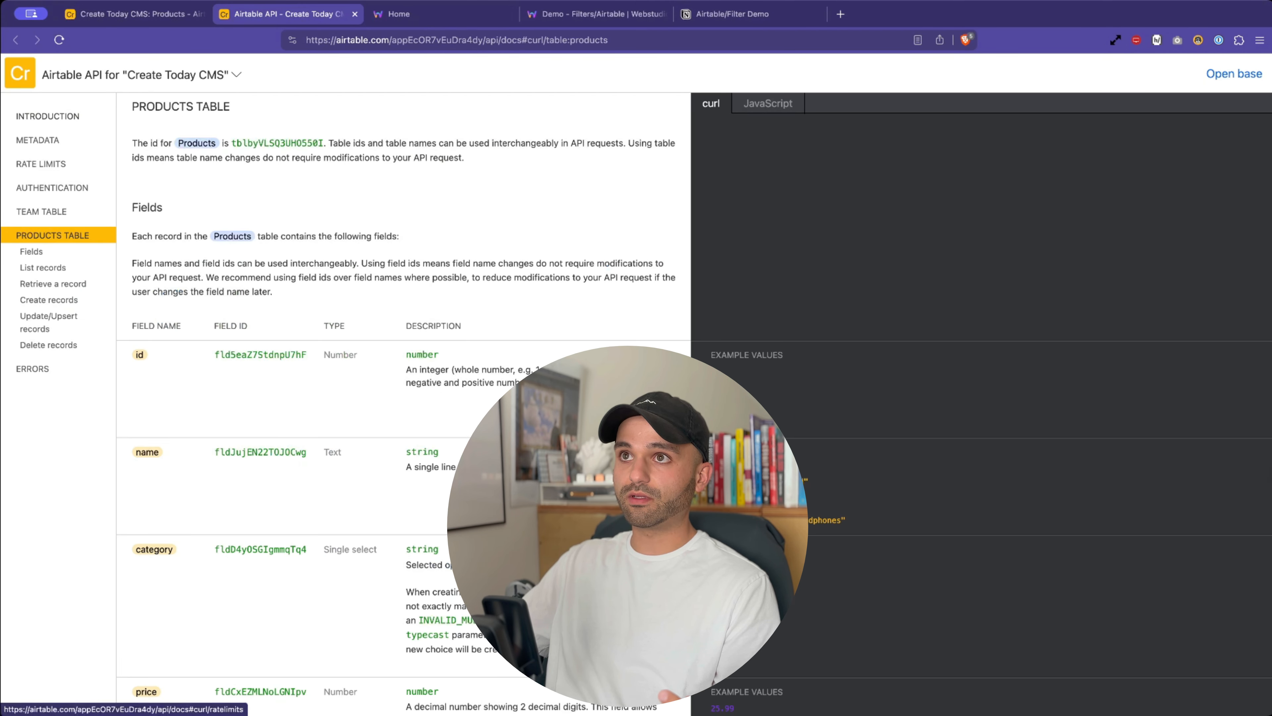
left_click(133, 13)
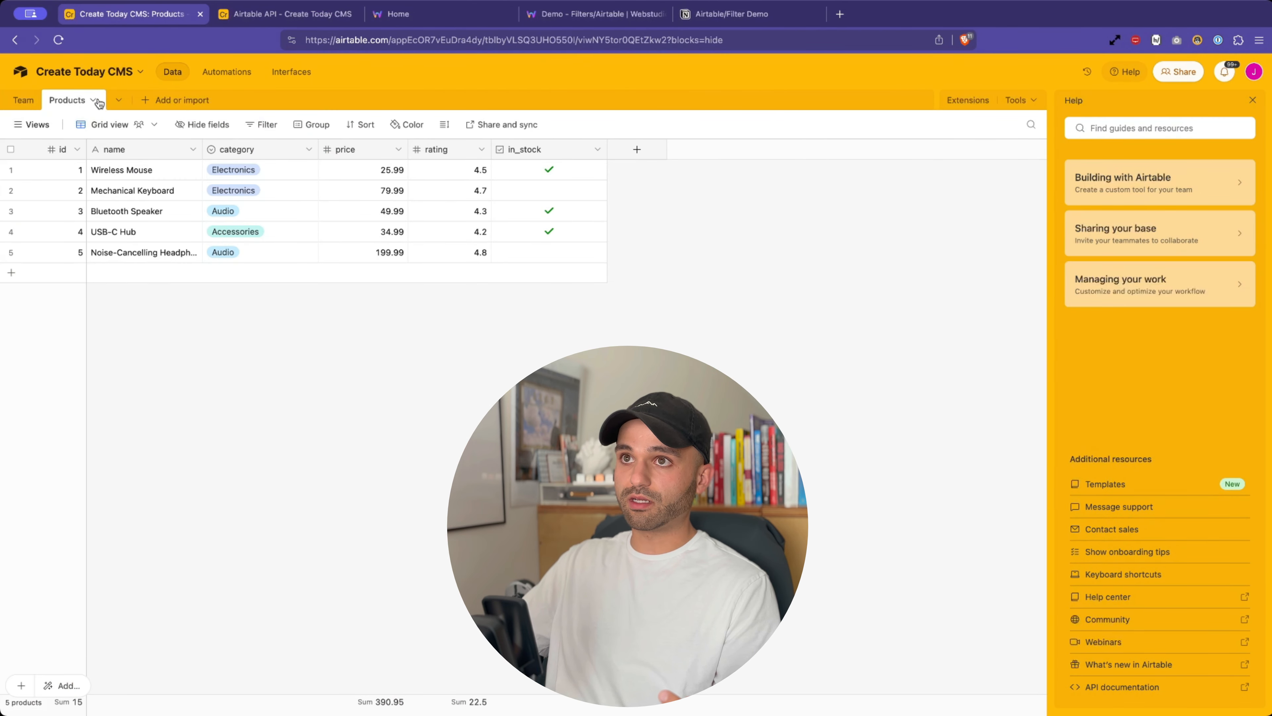
left_click(289, 19)
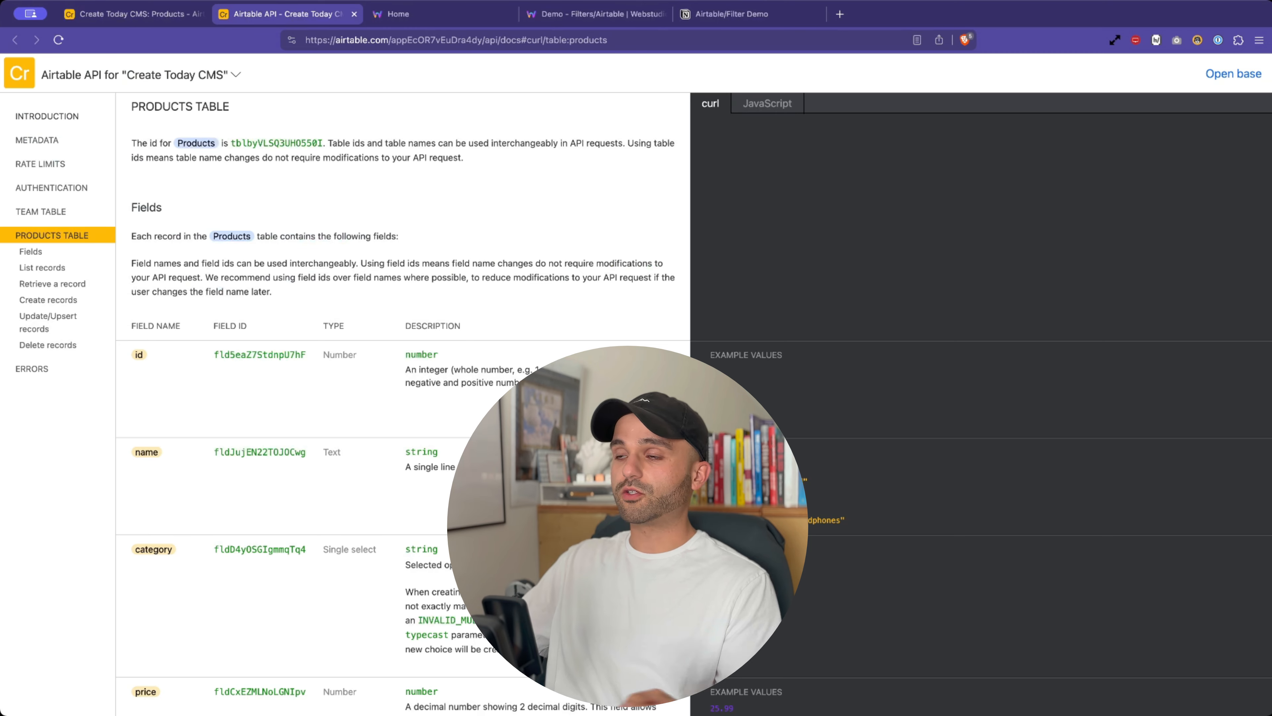
scroll(890, 371, "down", 12)
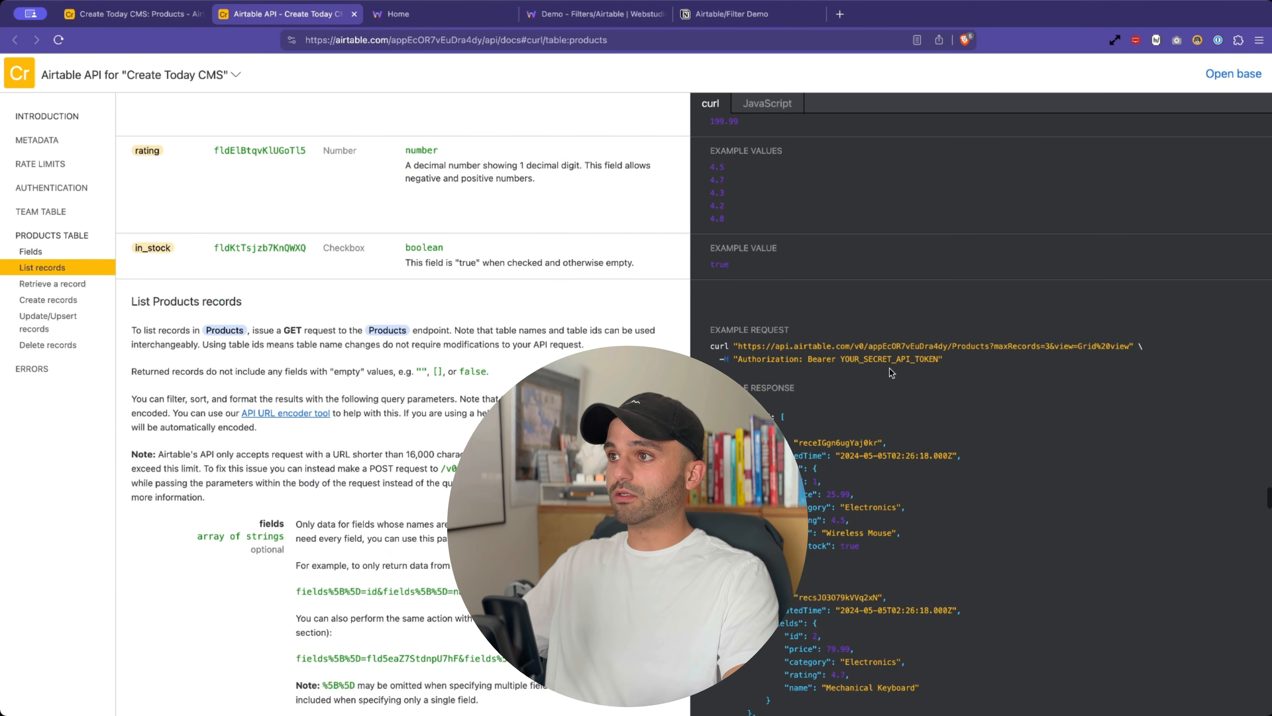
scroll(889, 371, "down", 1)
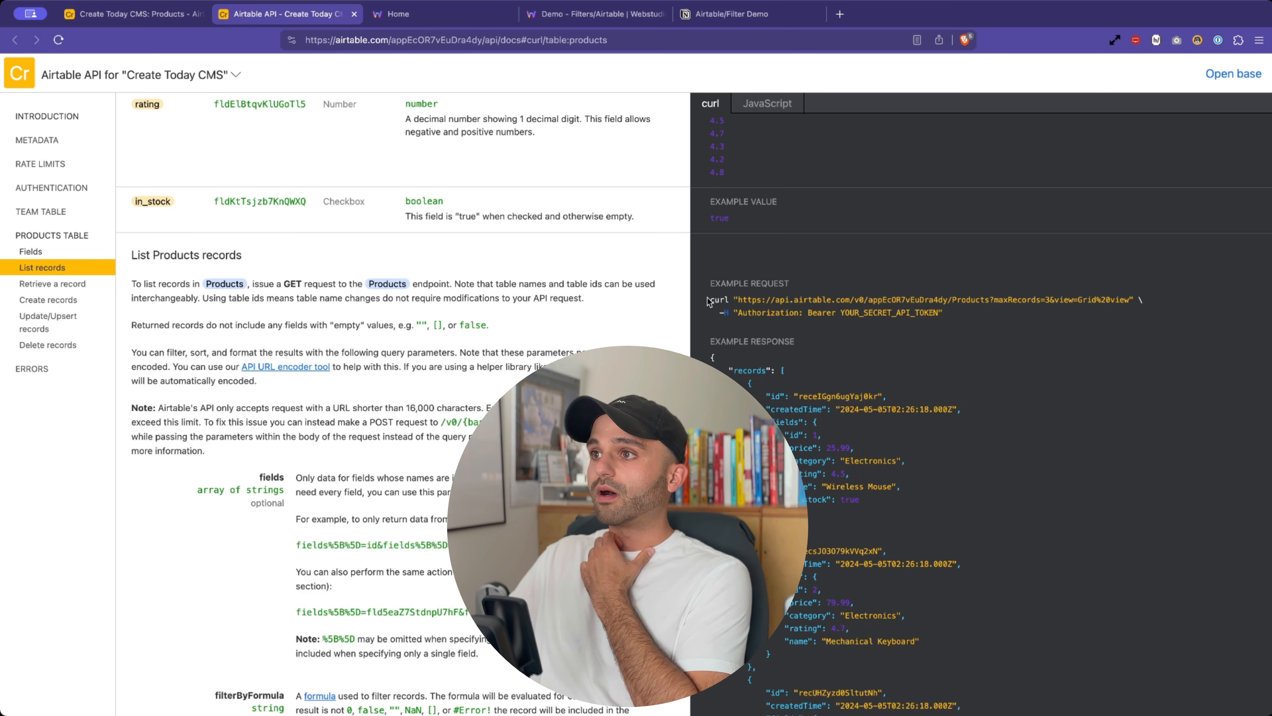
left_click_drag(710, 299, 955, 311)
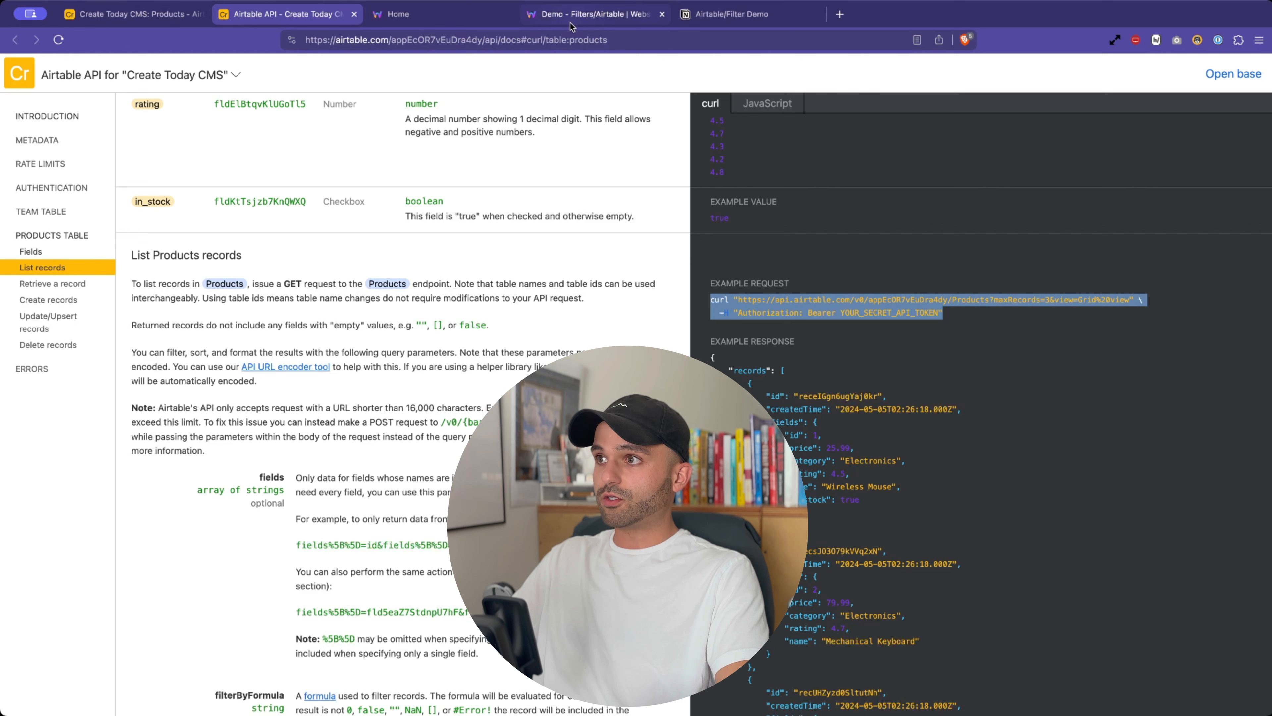
mouse_move(570, 22)
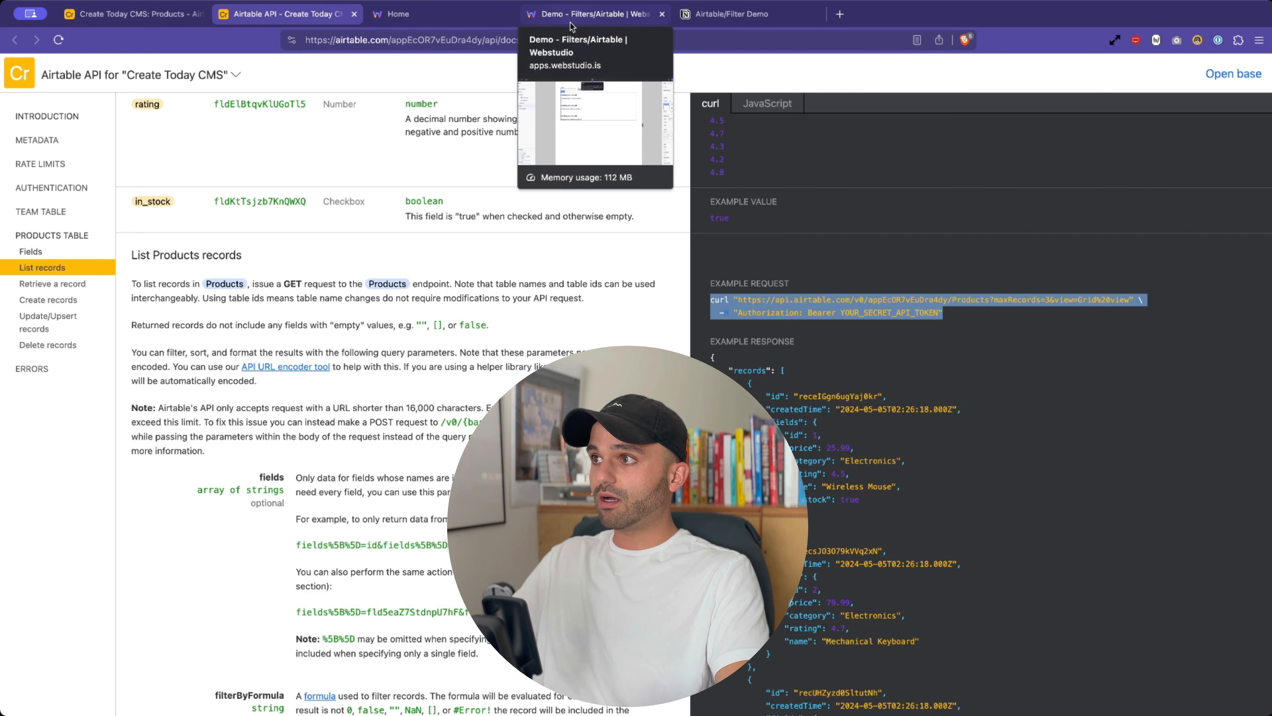
- Back in Webstudio, add a Resource variable named 'Airtable Data' to Page Wrapper
left_click(570, 22)
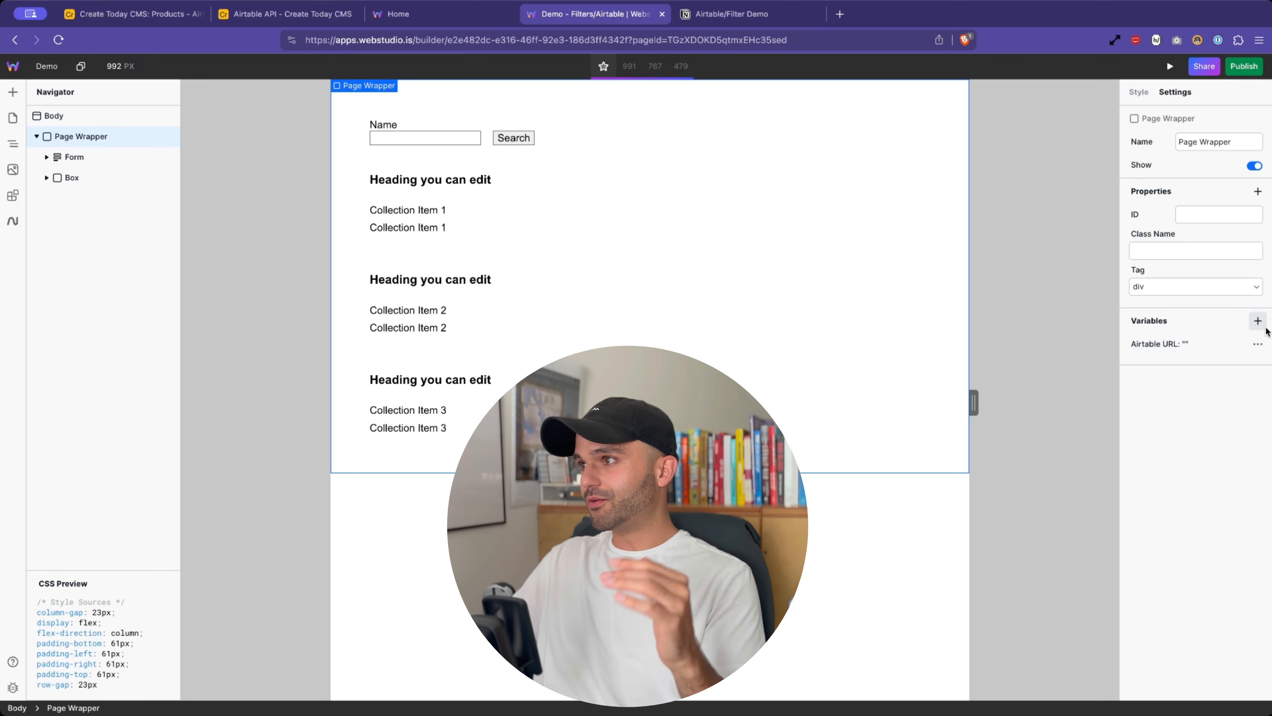
left_click(1257, 320)
left_click(1001, 412)
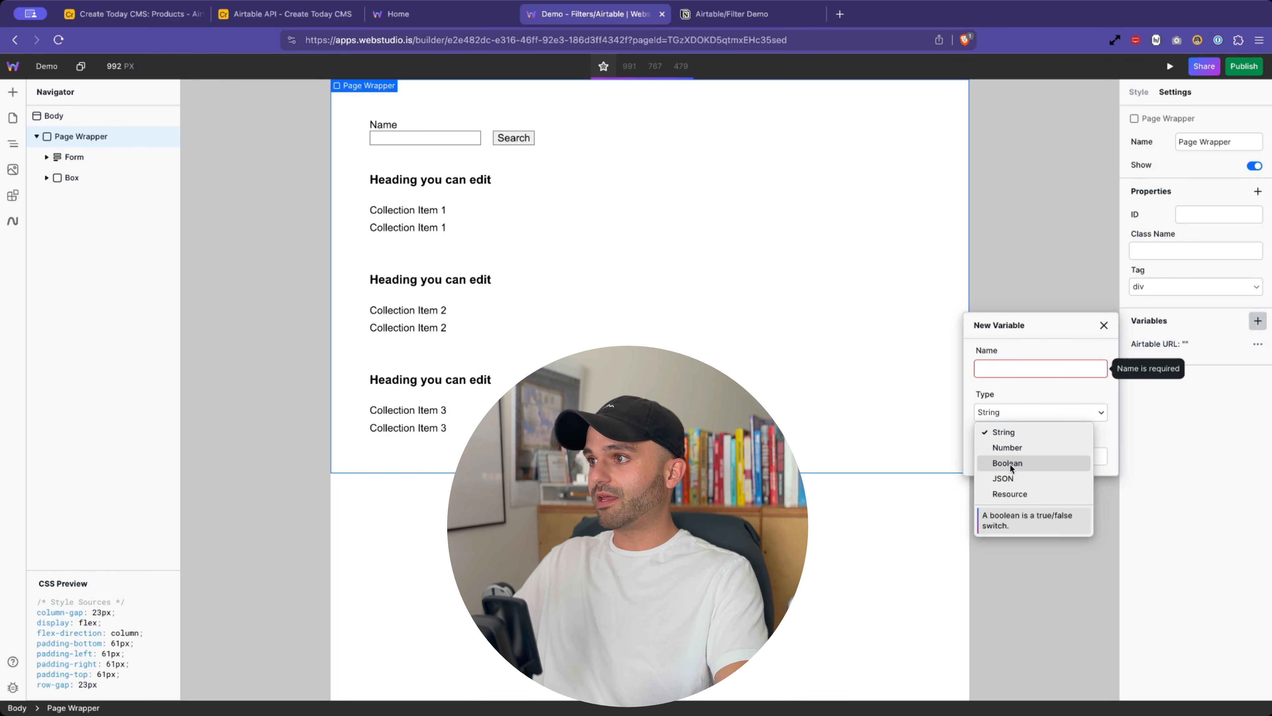
left_click(1011, 493)
left_click(999, 369)
type("Airtable Data")
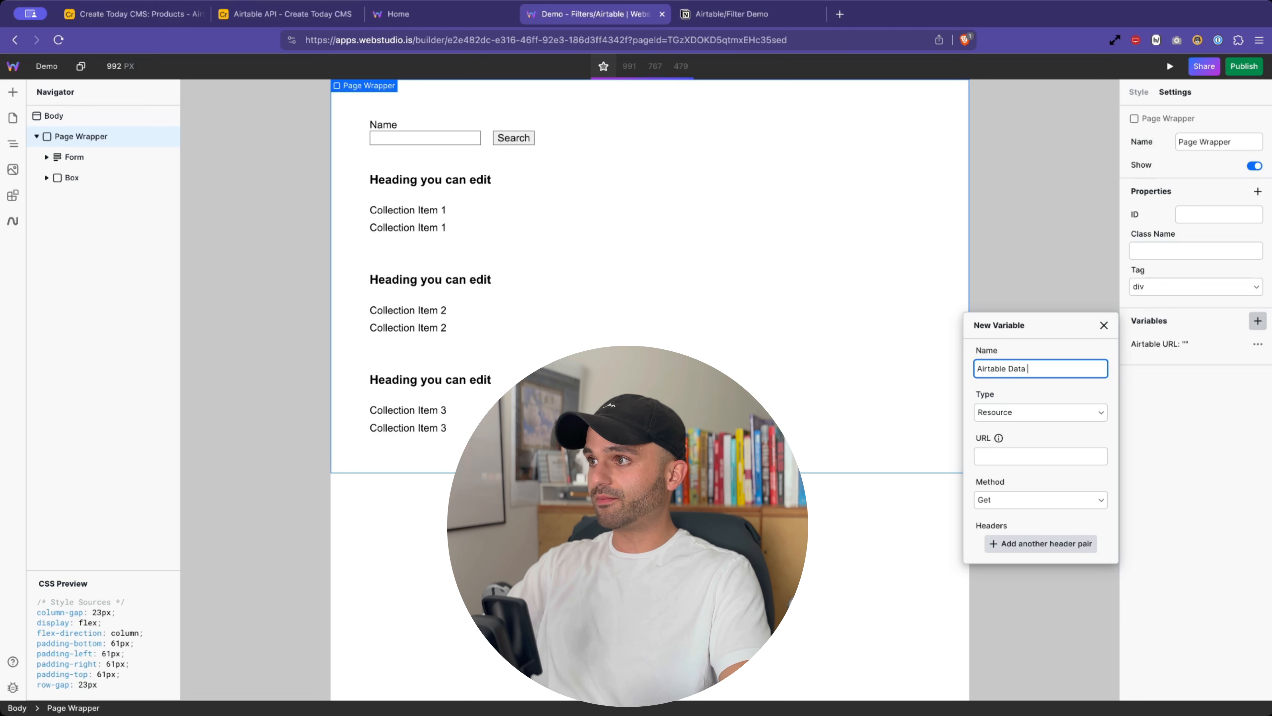
left_click(992, 454)
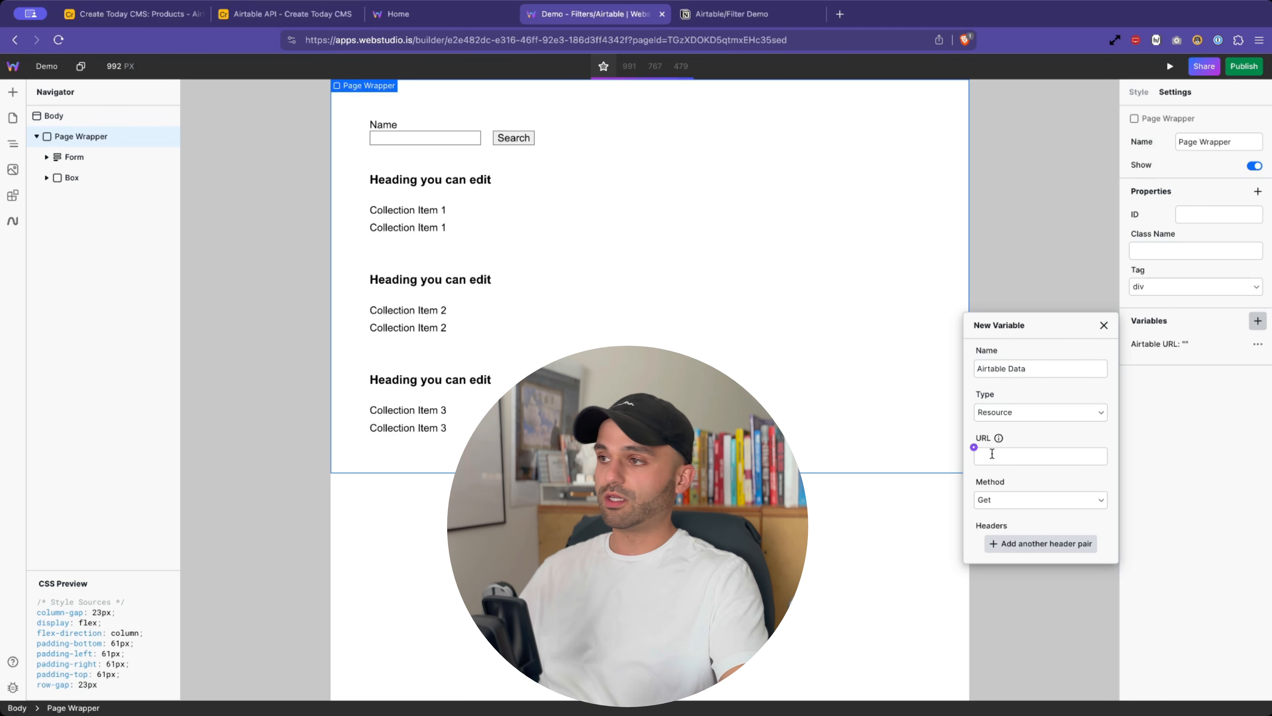
- Paste the Airtable Products curl request as its URL with the Authorization header, and save
left_click(992, 454)
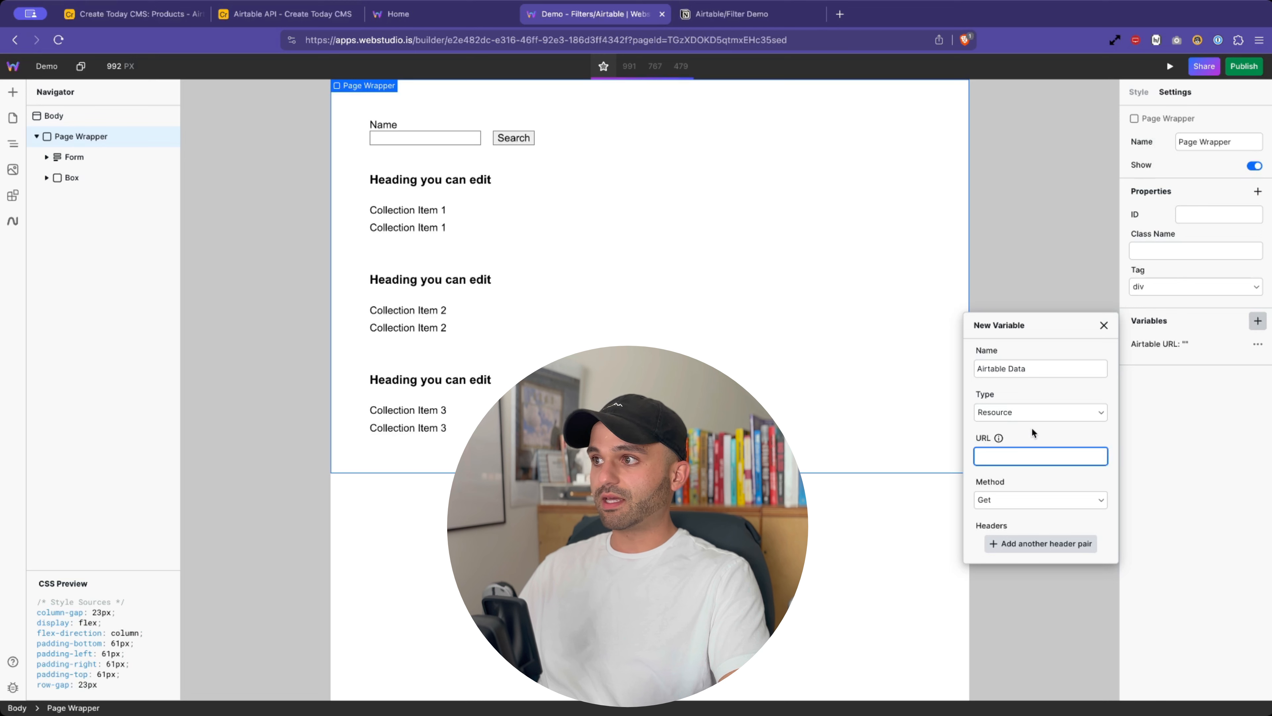
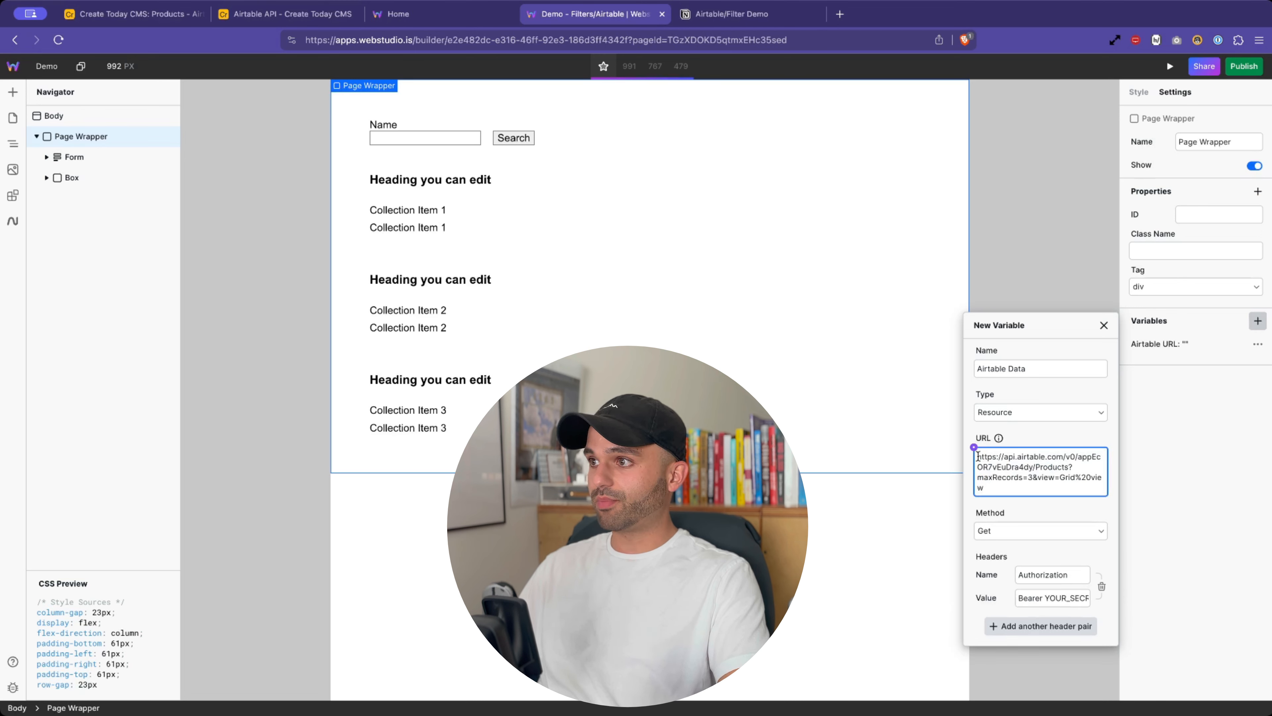
left_click_drag(978, 456, 1006, 489)
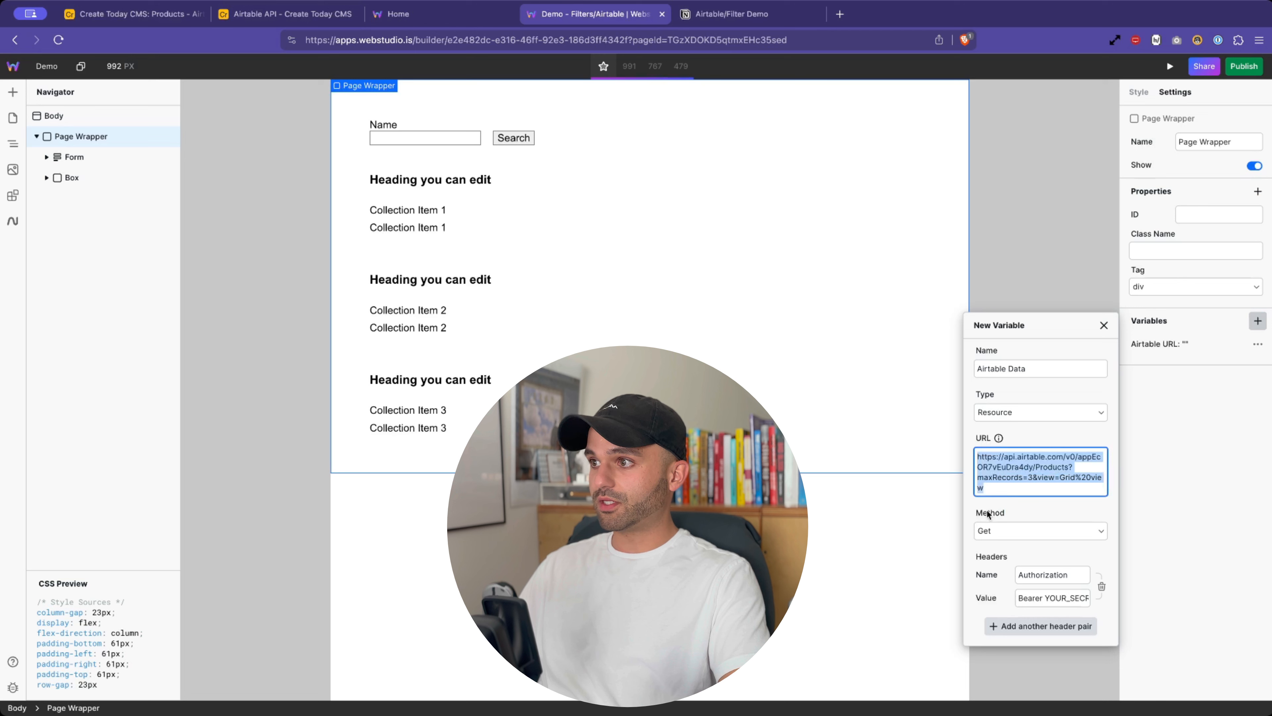
left_click(1042, 577)
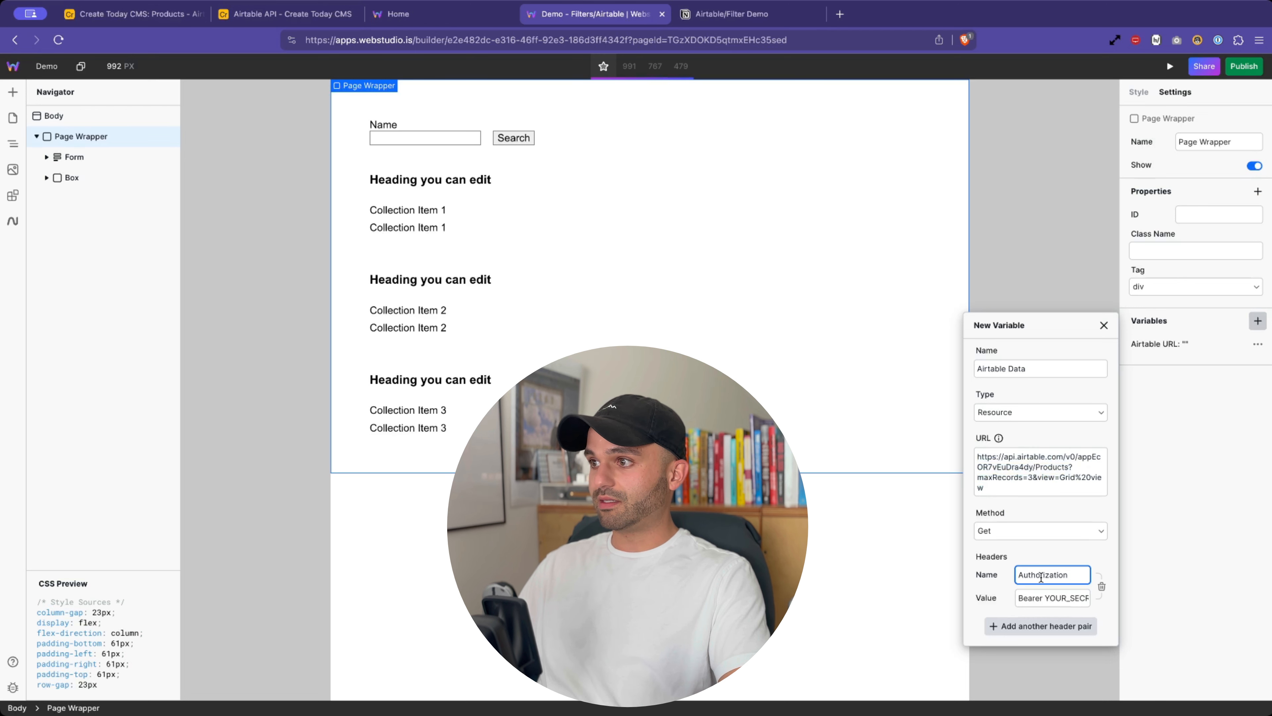
double_click(1035, 594)
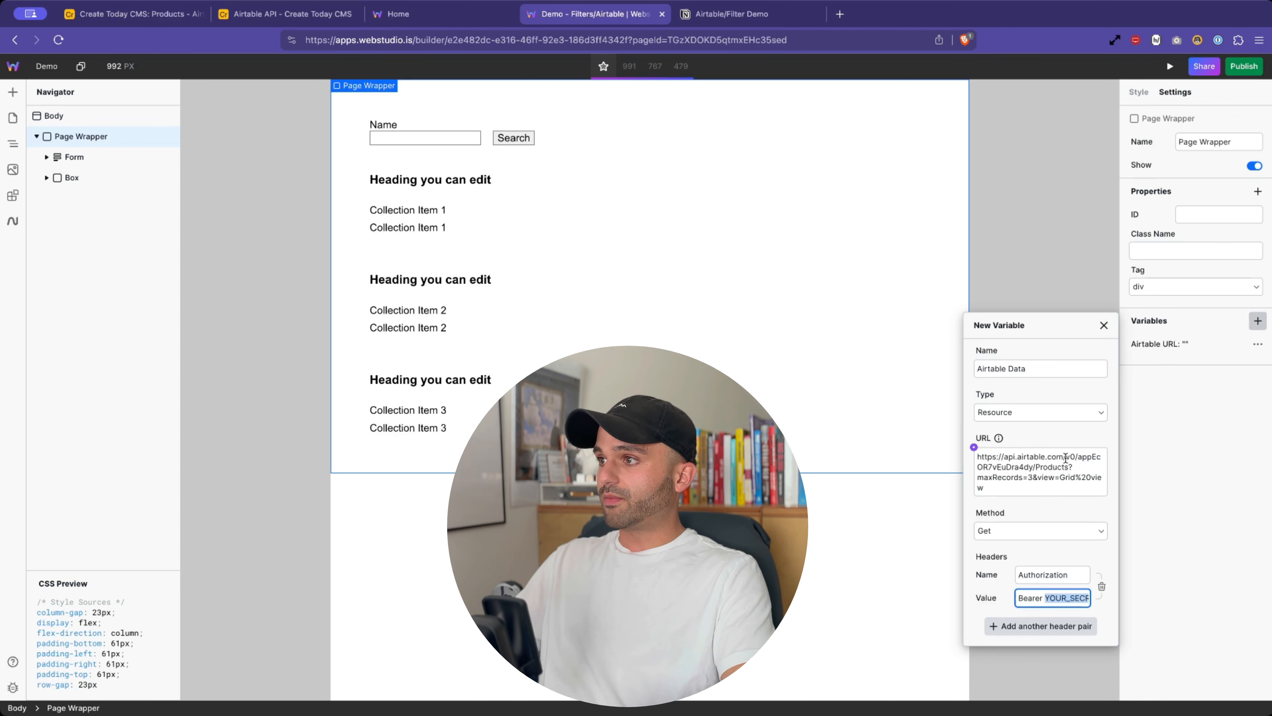
left_click(1048, 373)
key("Return")
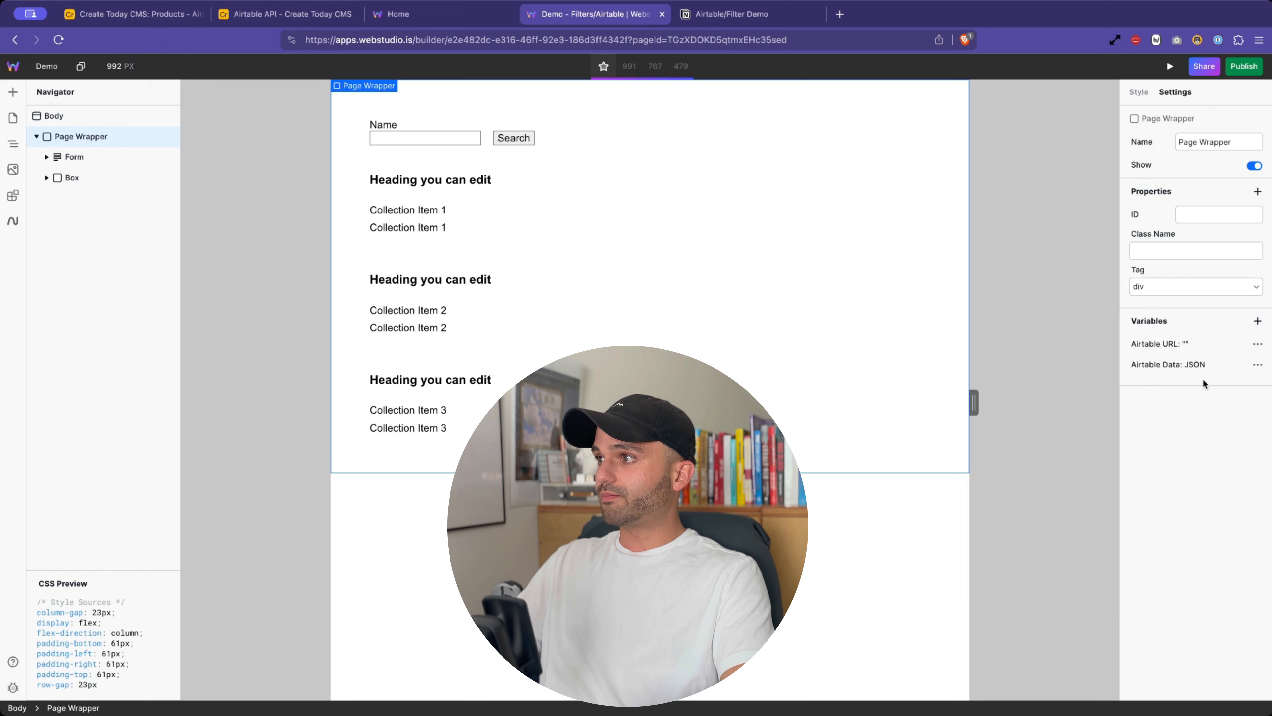
- Inspect the Airtable Data value, which shows a 401 authentication-required error
left_click(1212, 365)
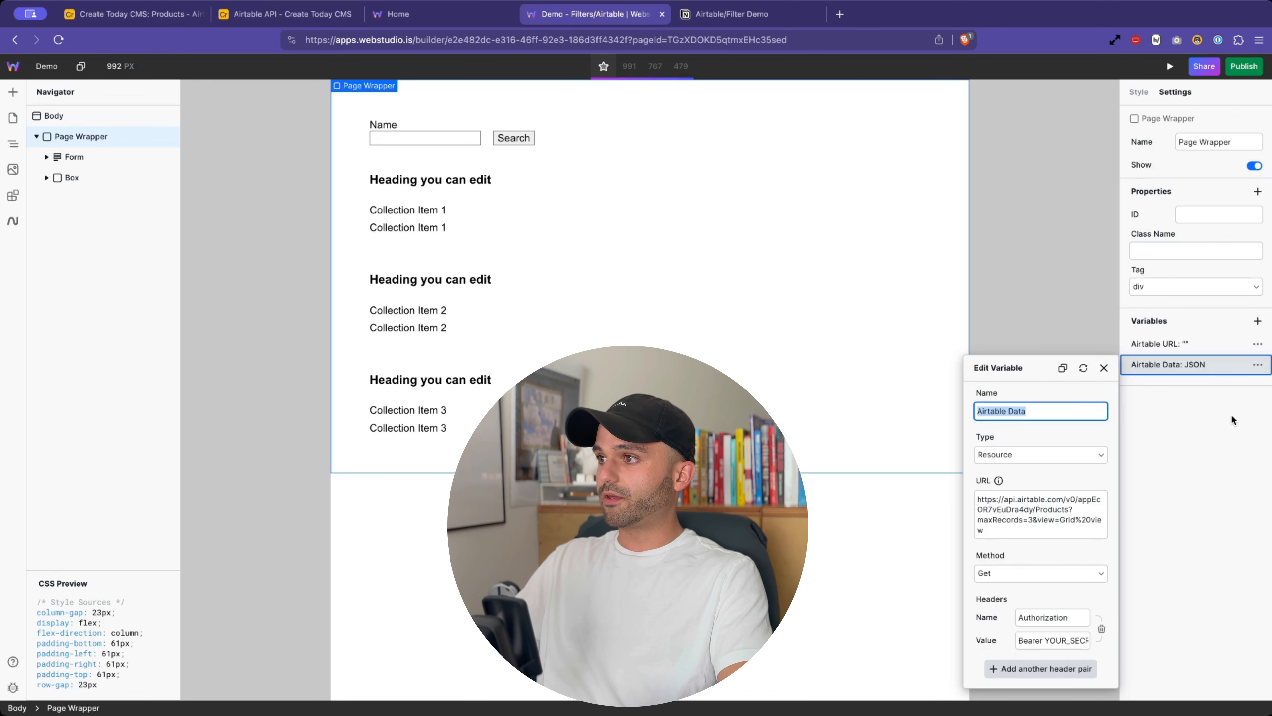
left_click(1219, 404)
left_click(1257, 365)
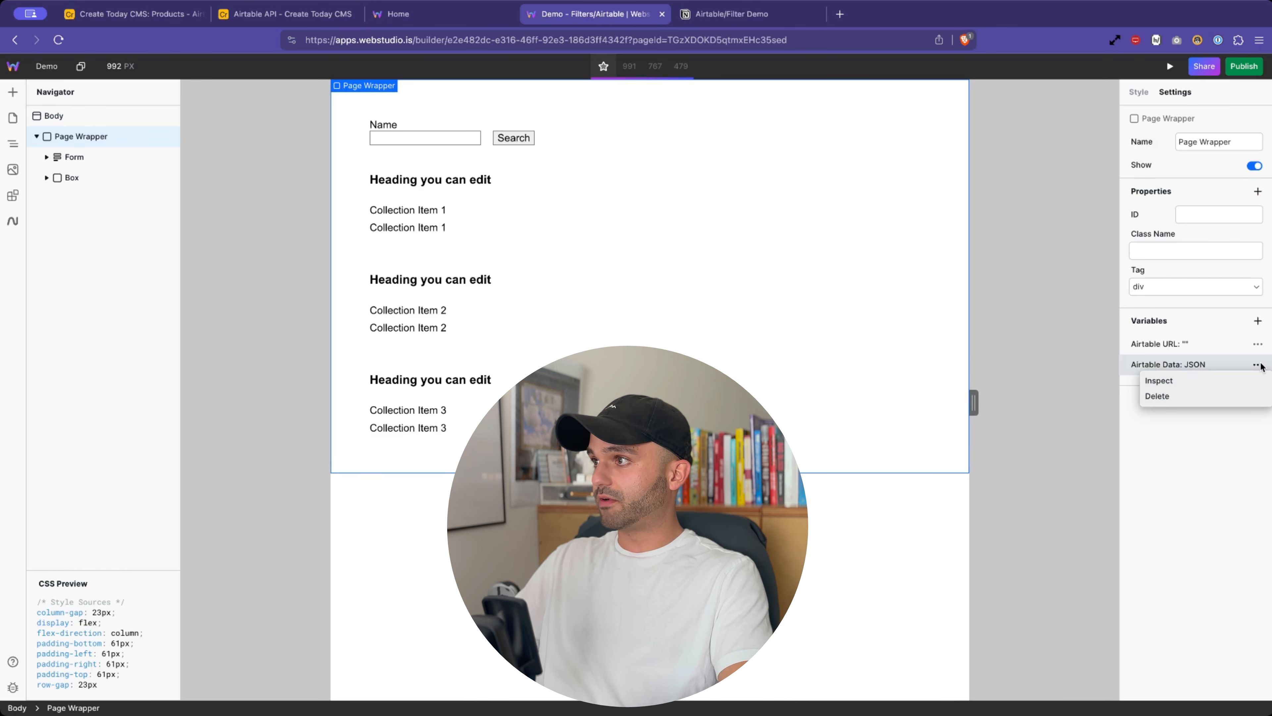
left_click(1218, 377)
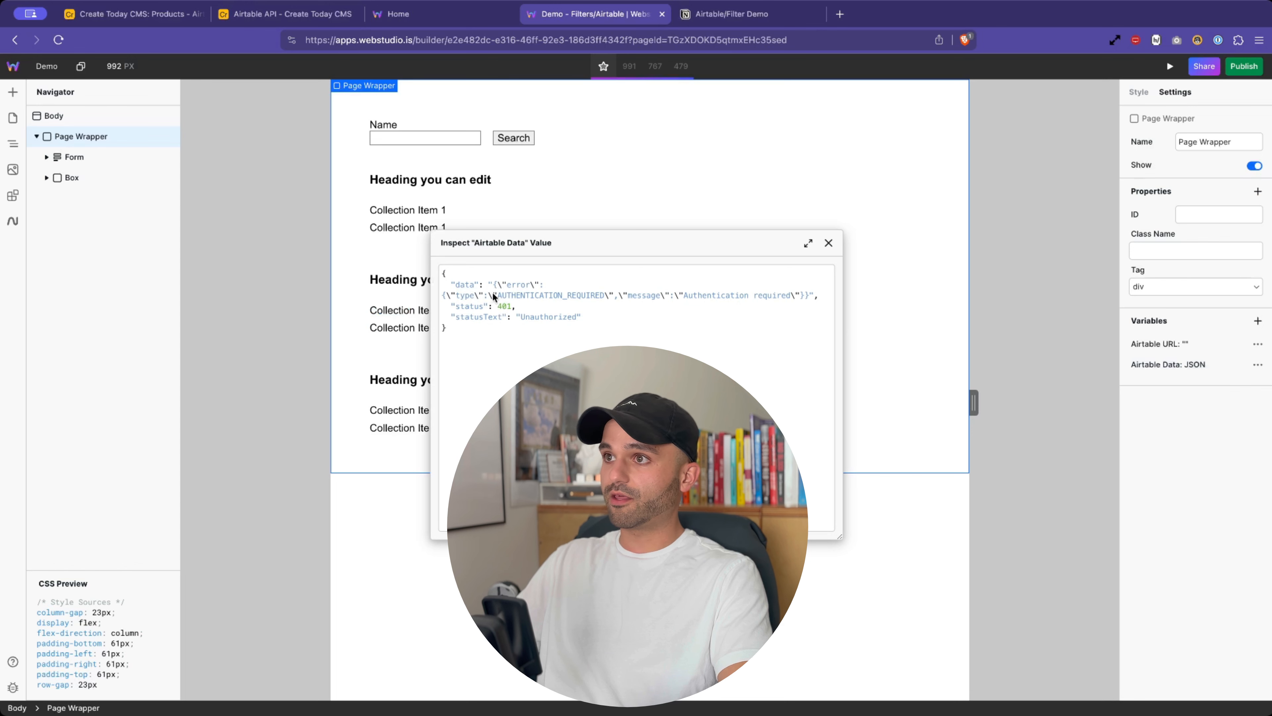
left_click_drag(493, 295, 616, 295)
left_click(827, 243)
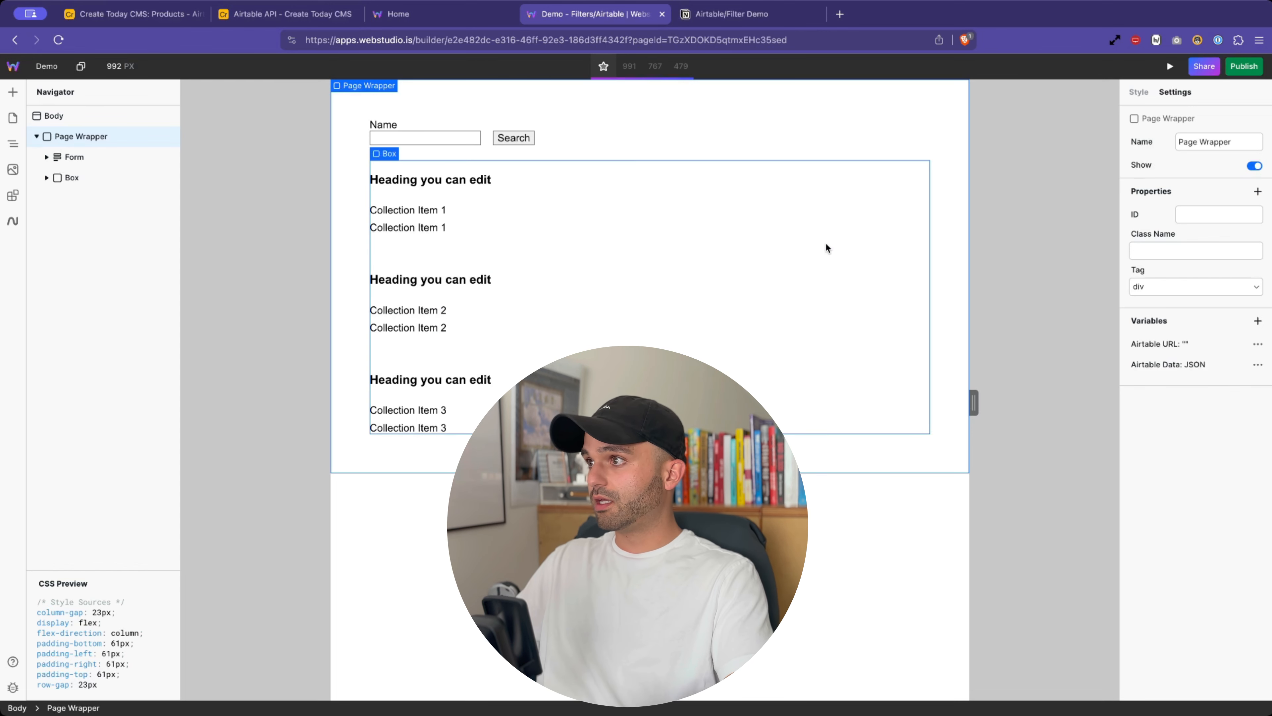
- Reopen Airtable Data to check the YOUR_SECRET placeholder token in its header
left_click(1167, 370)
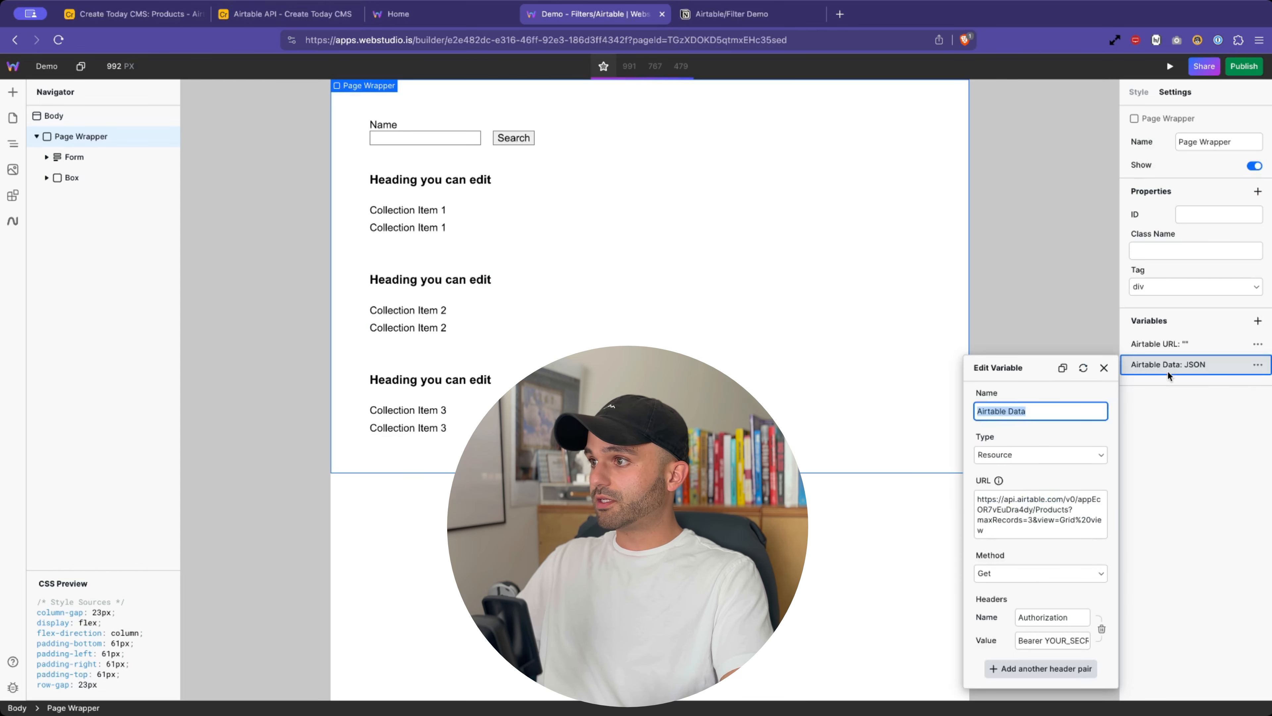
left_click(1030, 643)
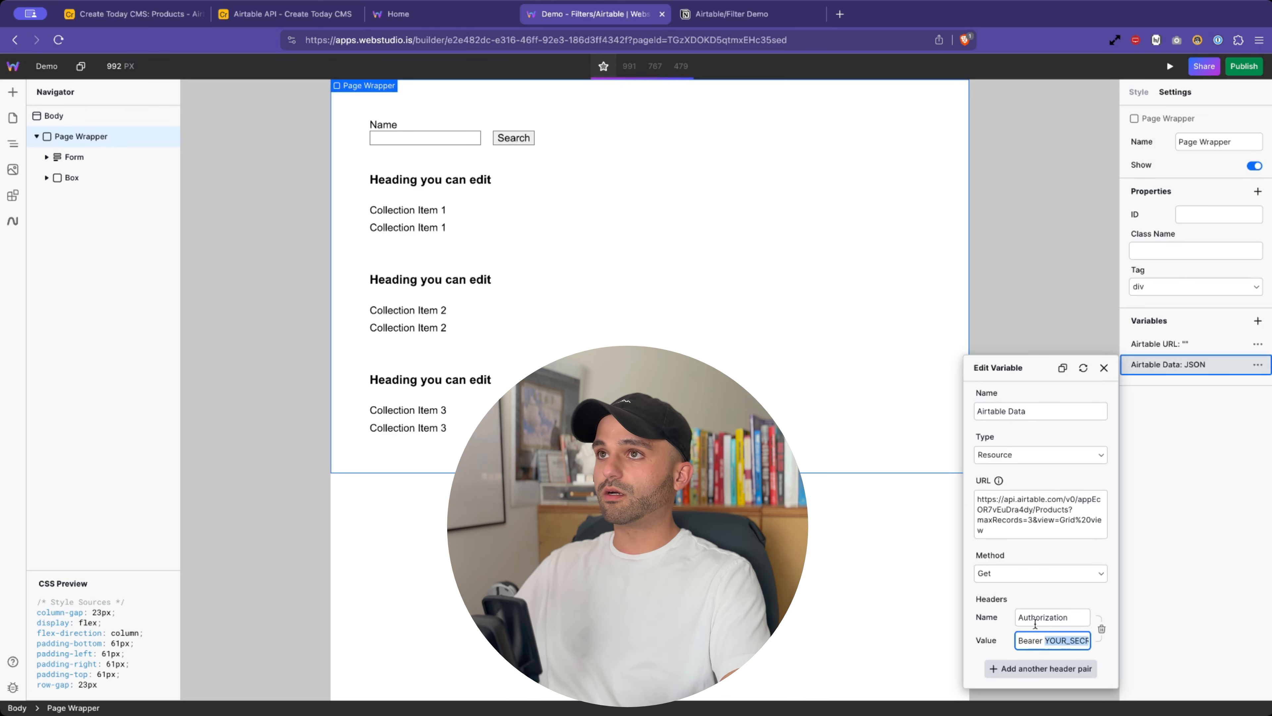
left_click(11, 116)
- Copy the real Bearer token from the Home page's Airtable Data header, then return to Demo
left_click(14, 118)
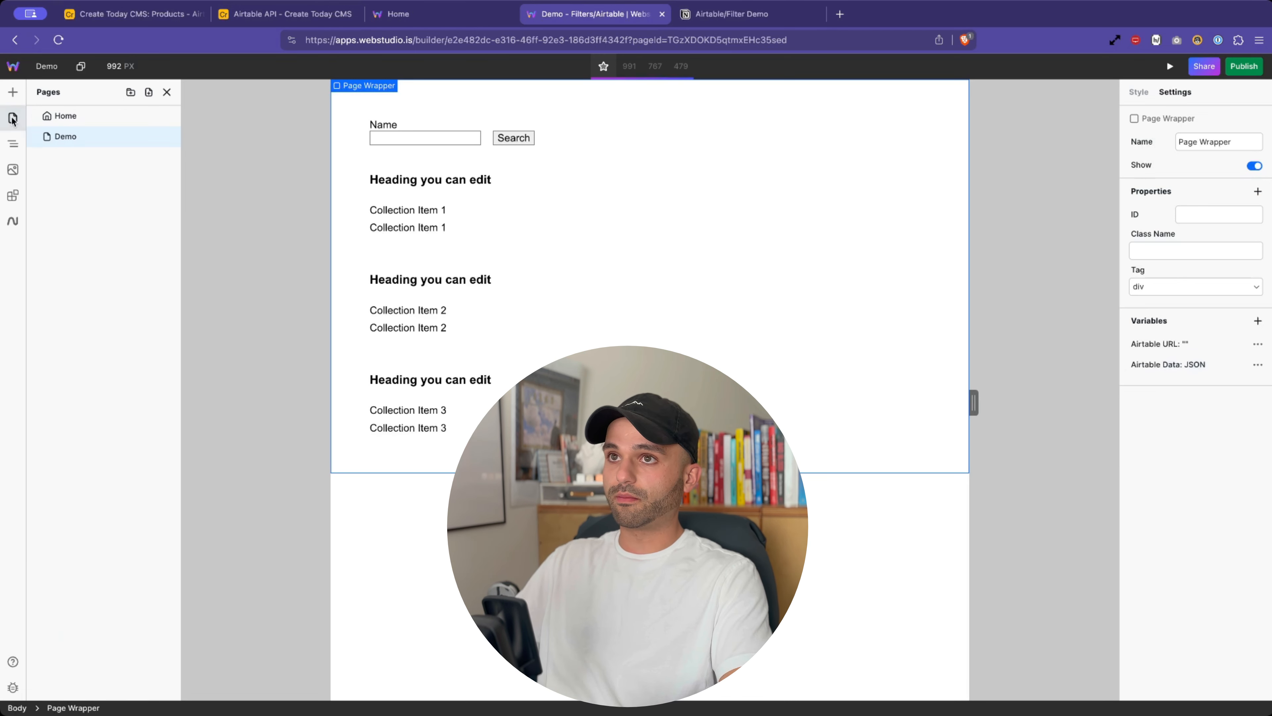
left_click(60, 123)
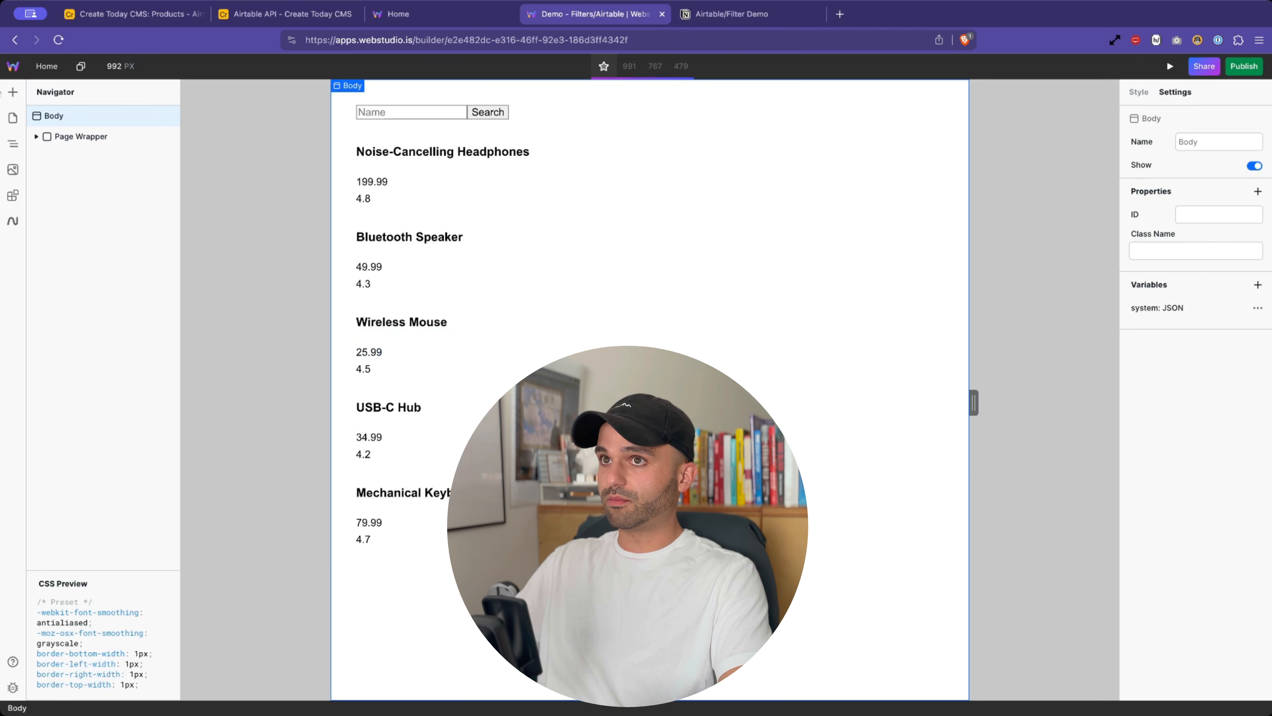
left_click(81, 136)
left_click(1157, 379)
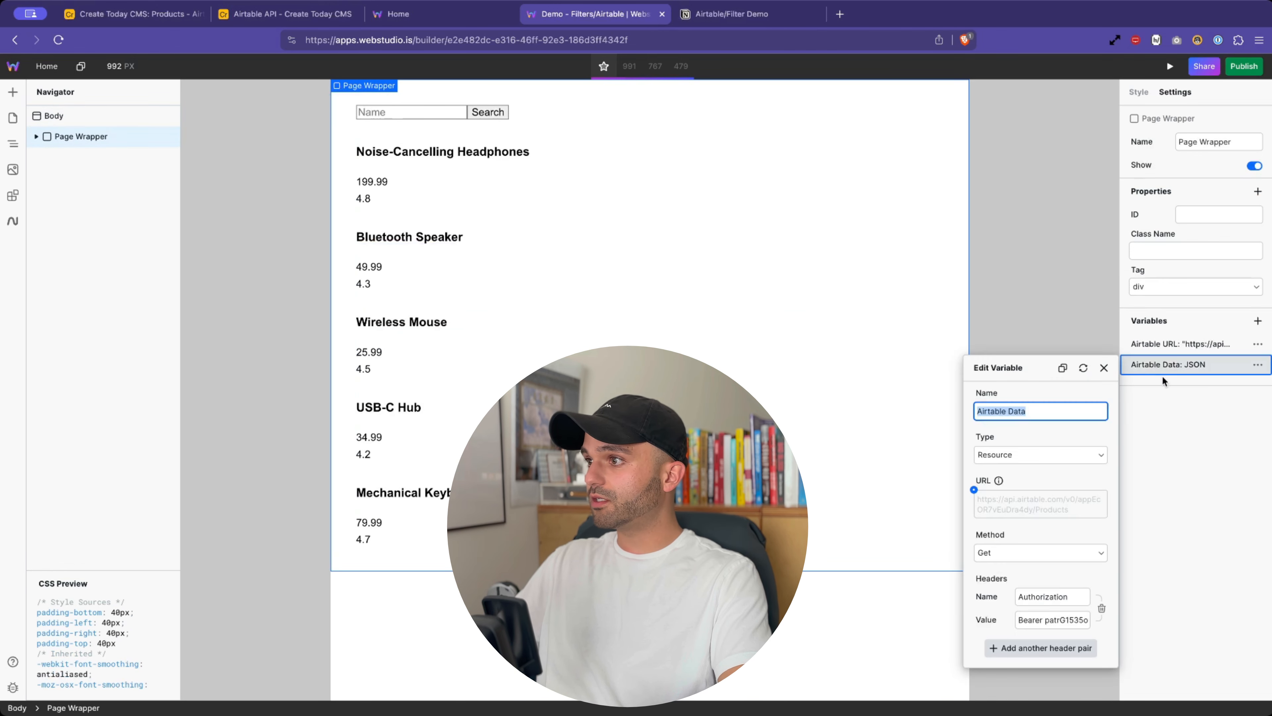
left_click(1047, 620)
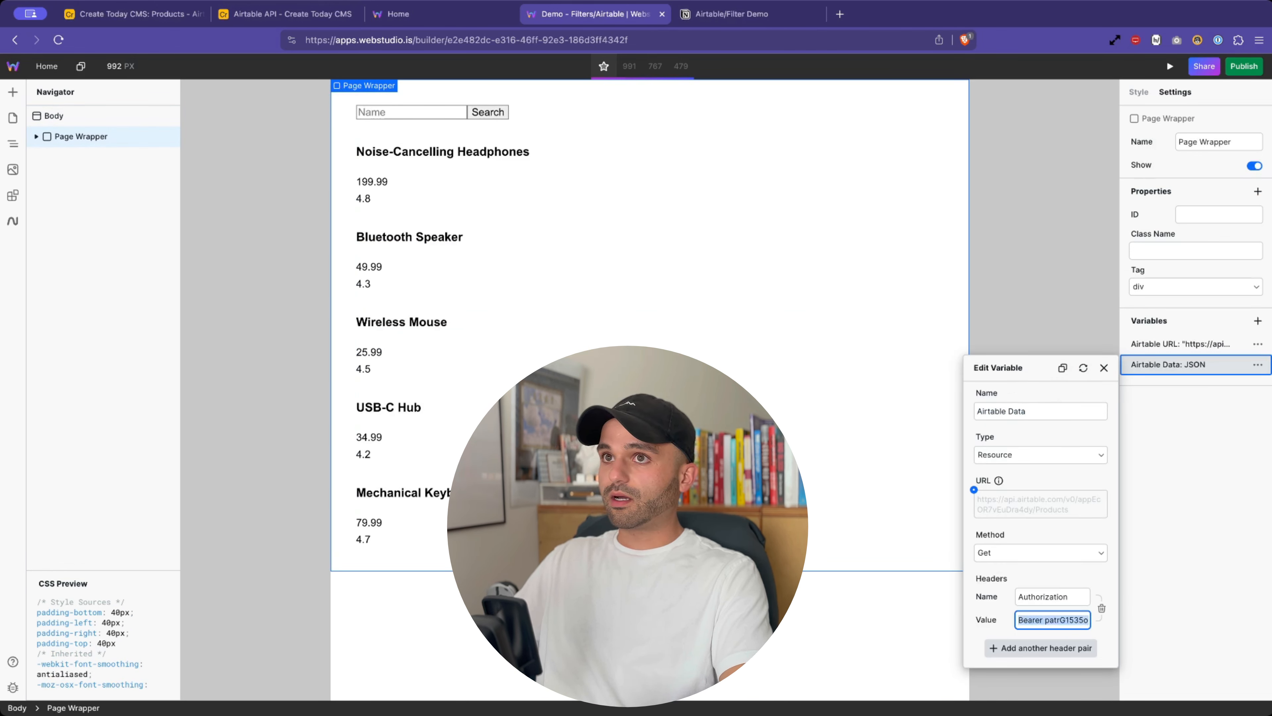
left_click(14, 117)
left_click(14, 116)
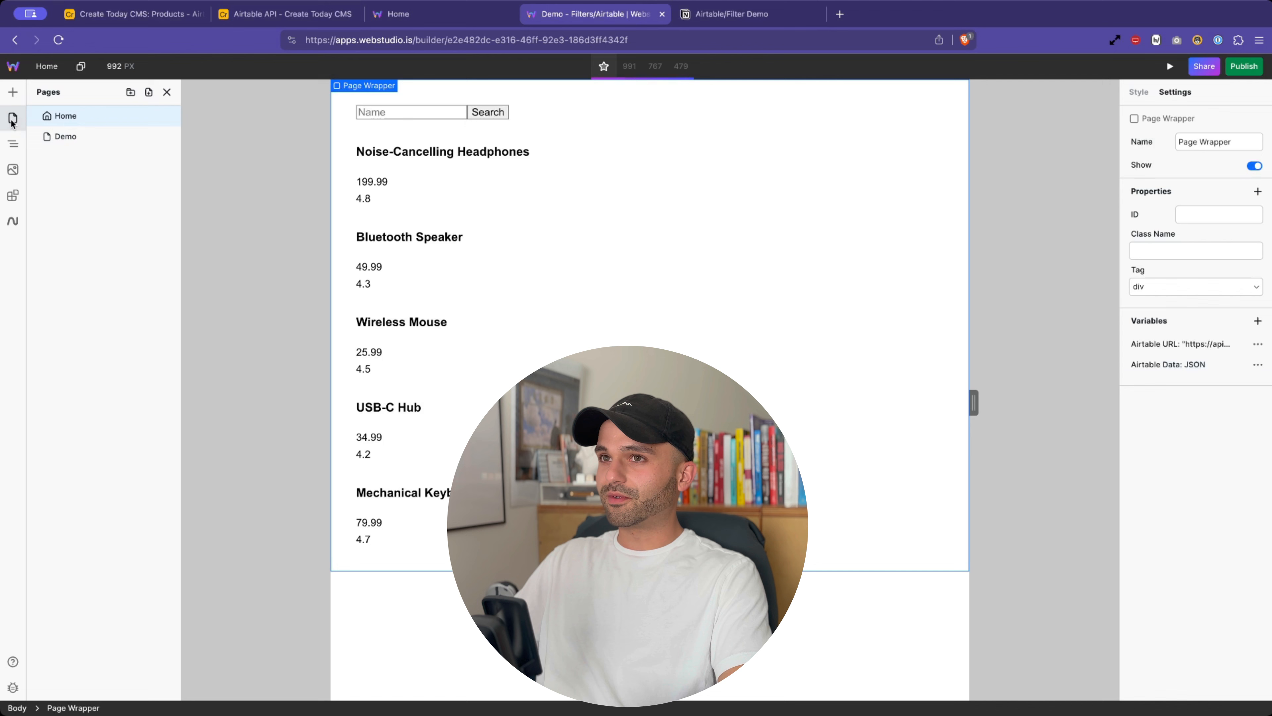
left_click(79, 142)
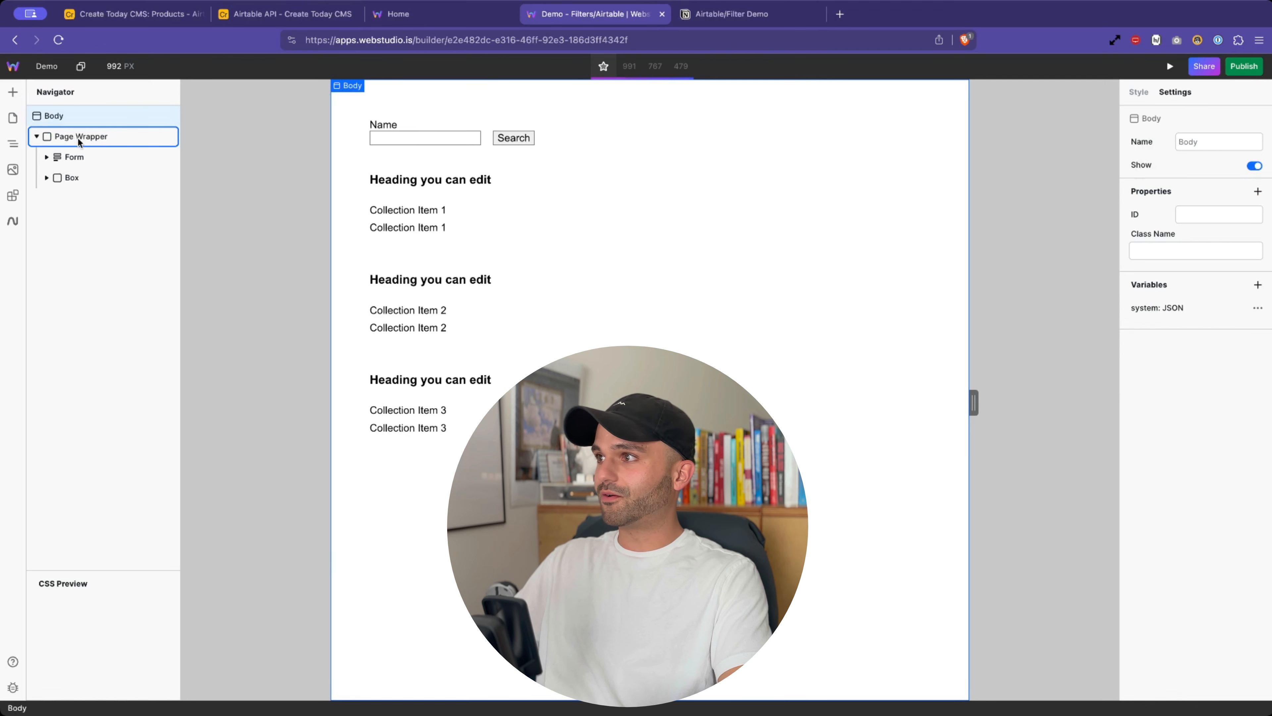
- Paste the real token over the placeholder in Airtable Data's Authorization header and refresh
left_click(105, 135)
left_click(1200, 370)
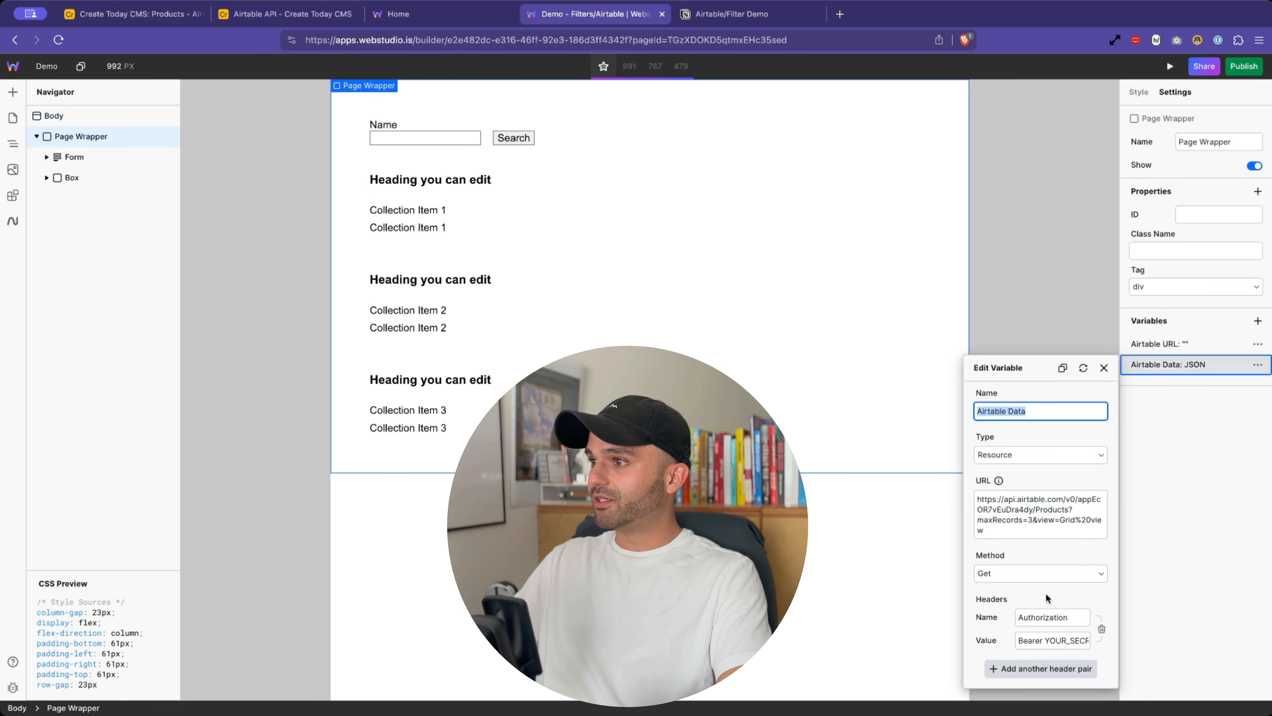
double_click(1045, 639)
key("ctrl+v")
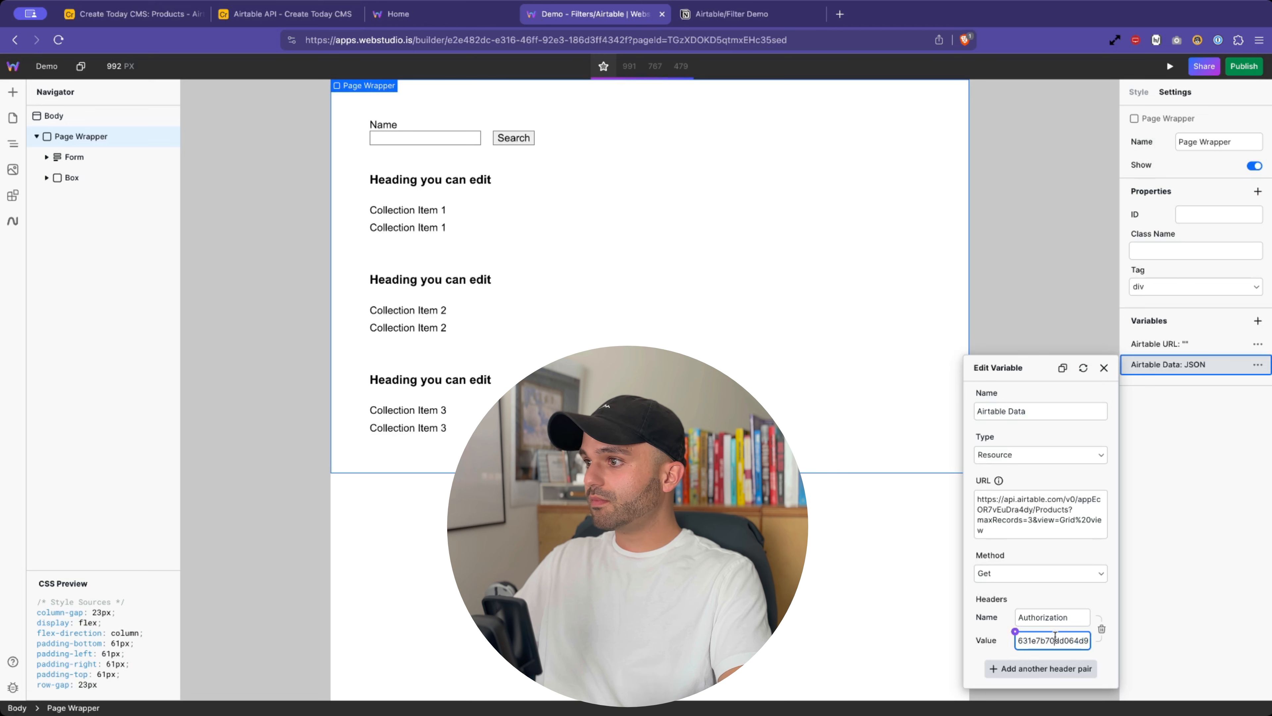
left_click_drag(1044, 640, 999, 642)
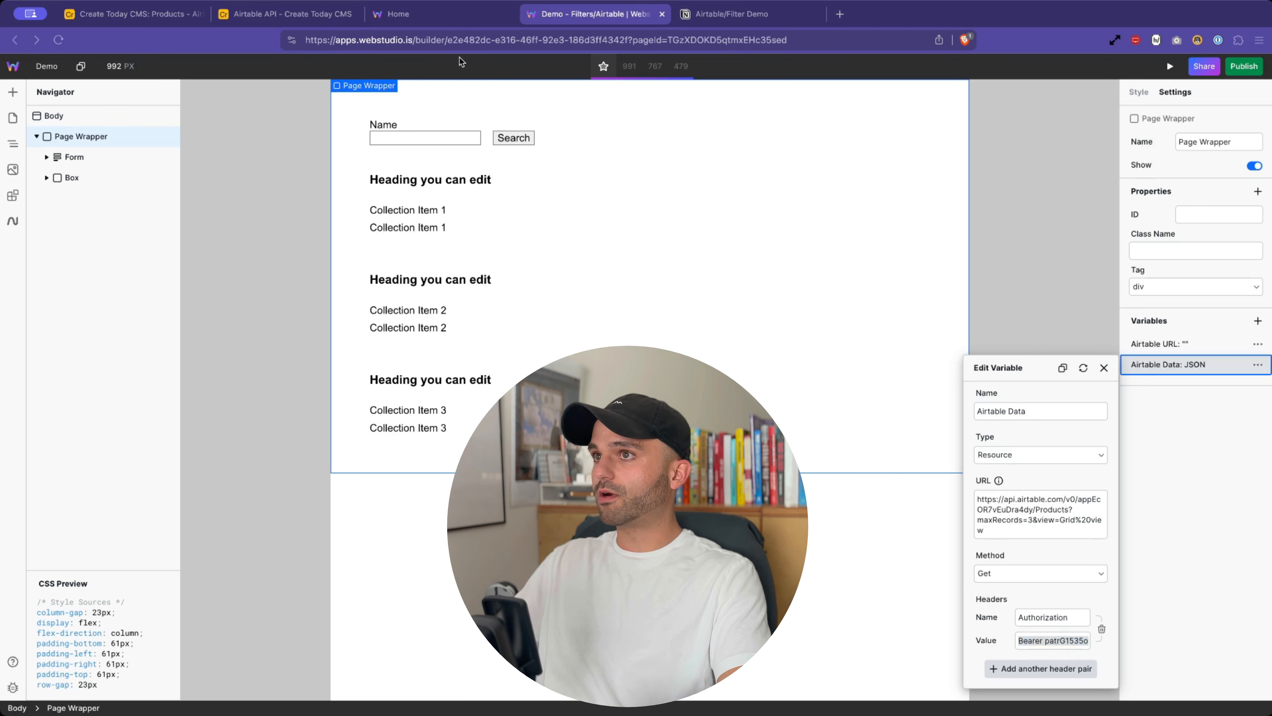
left_click(1026, 642)
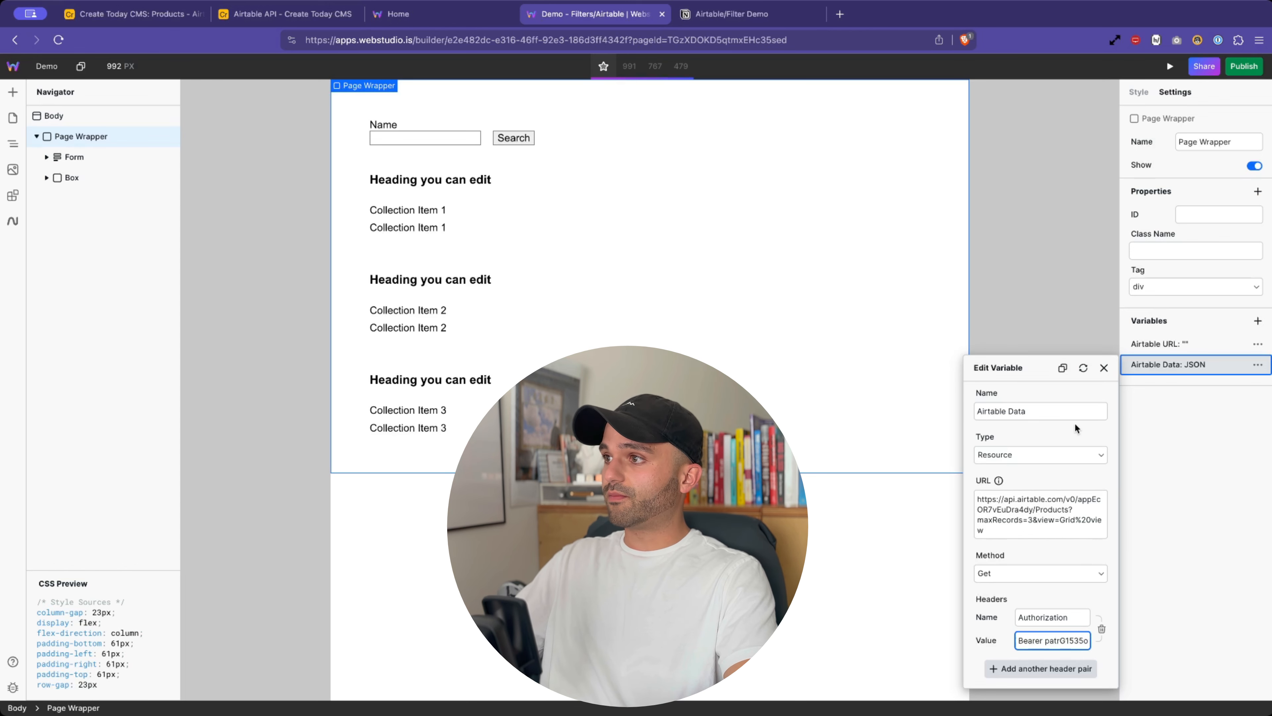
left_click(1084, 370)
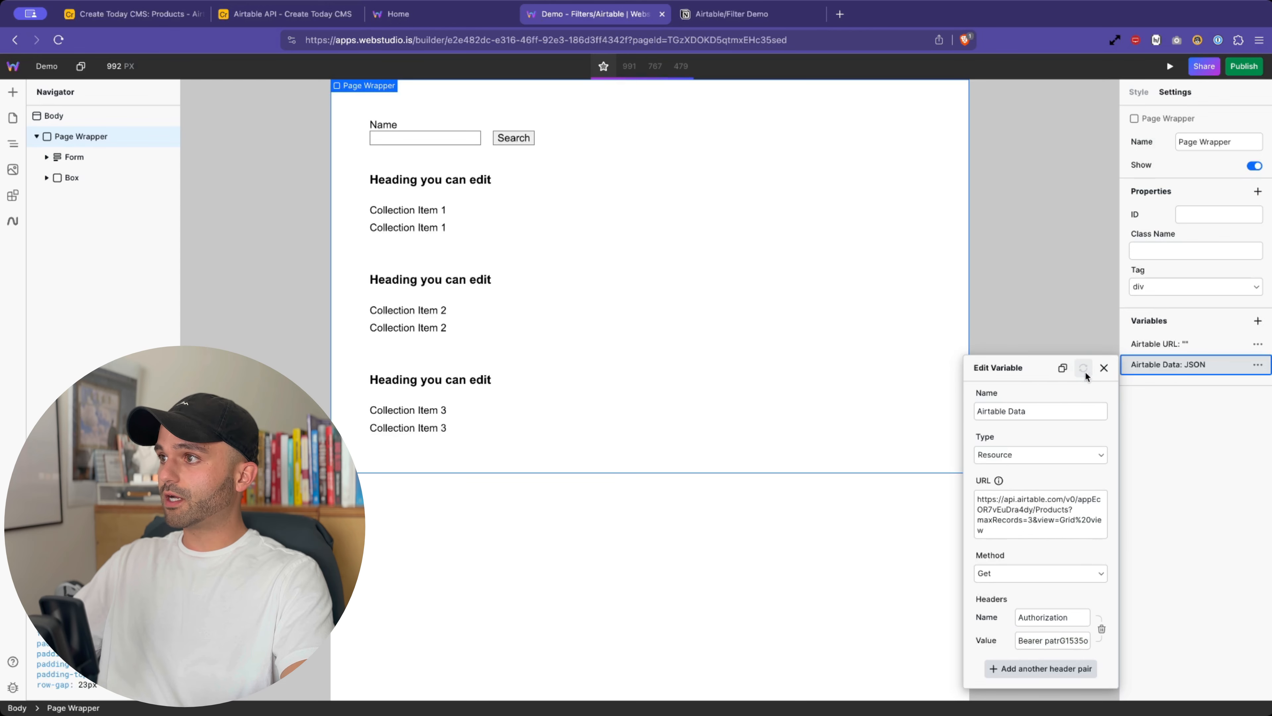
- Inspect the refreshed Airtable Data JSON and review the first returned product record
left_click(1256, 366)
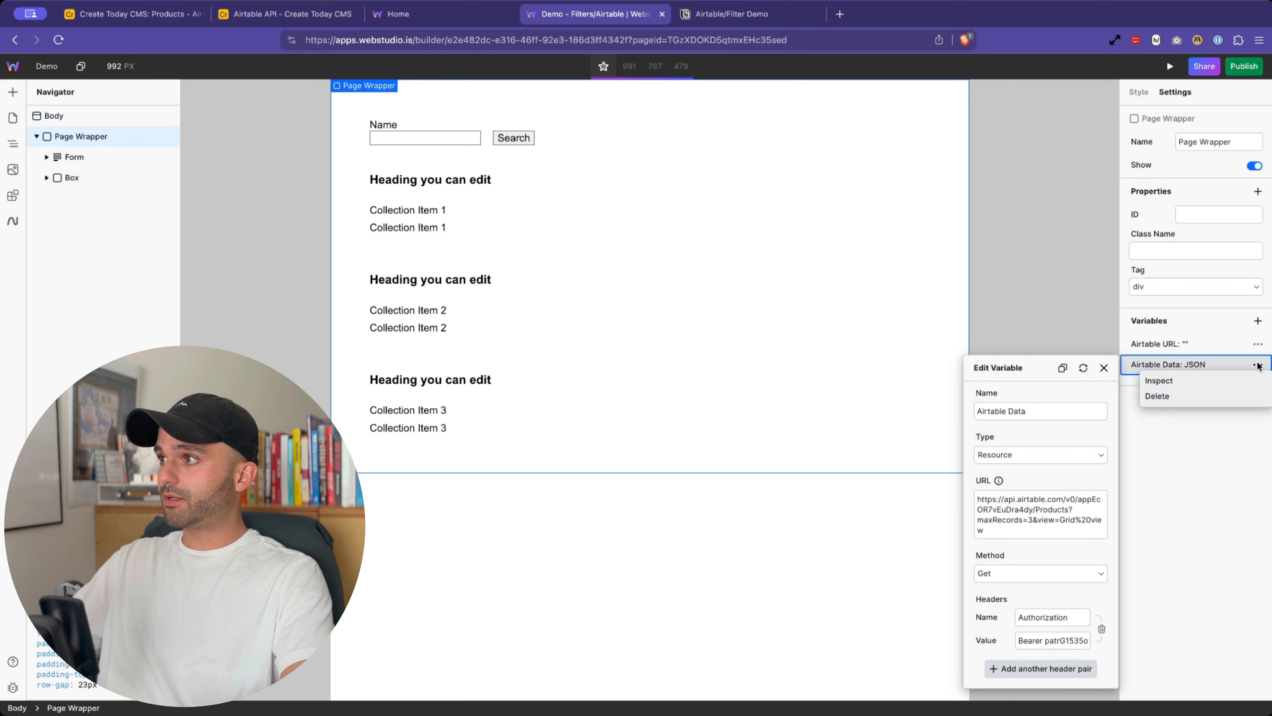
left_click(1227, 378)
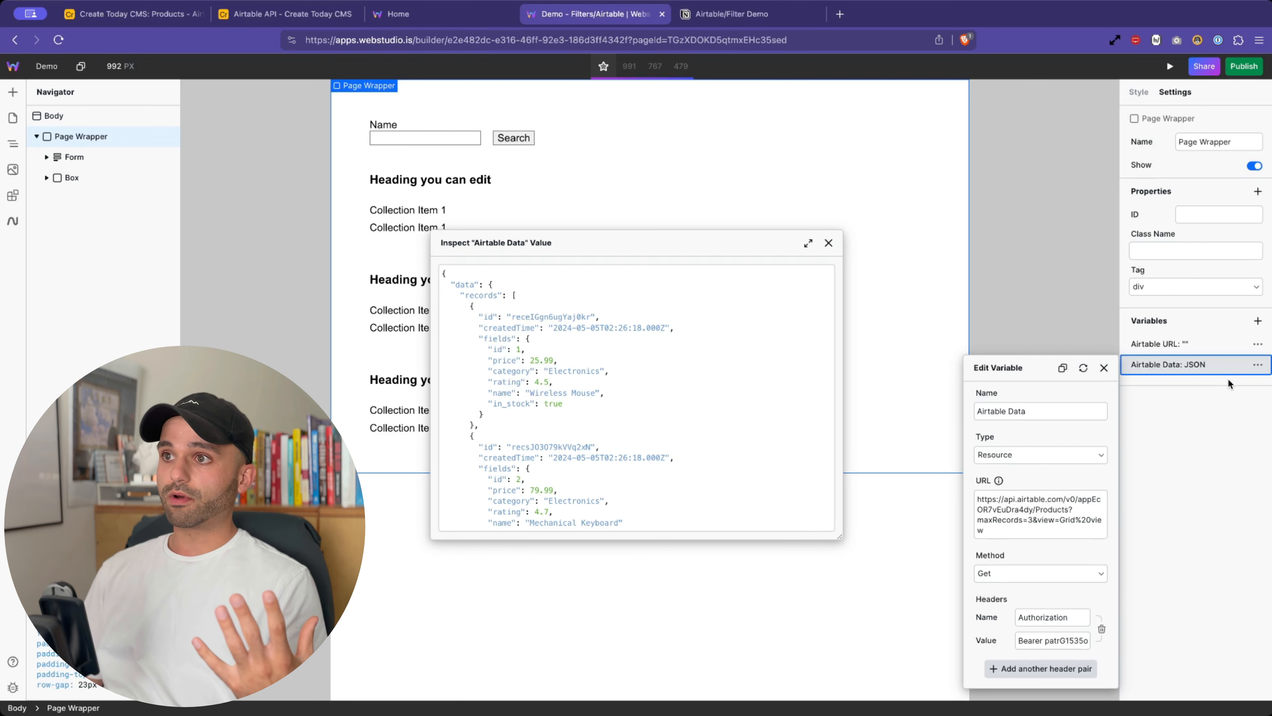
left_click(645, 399)
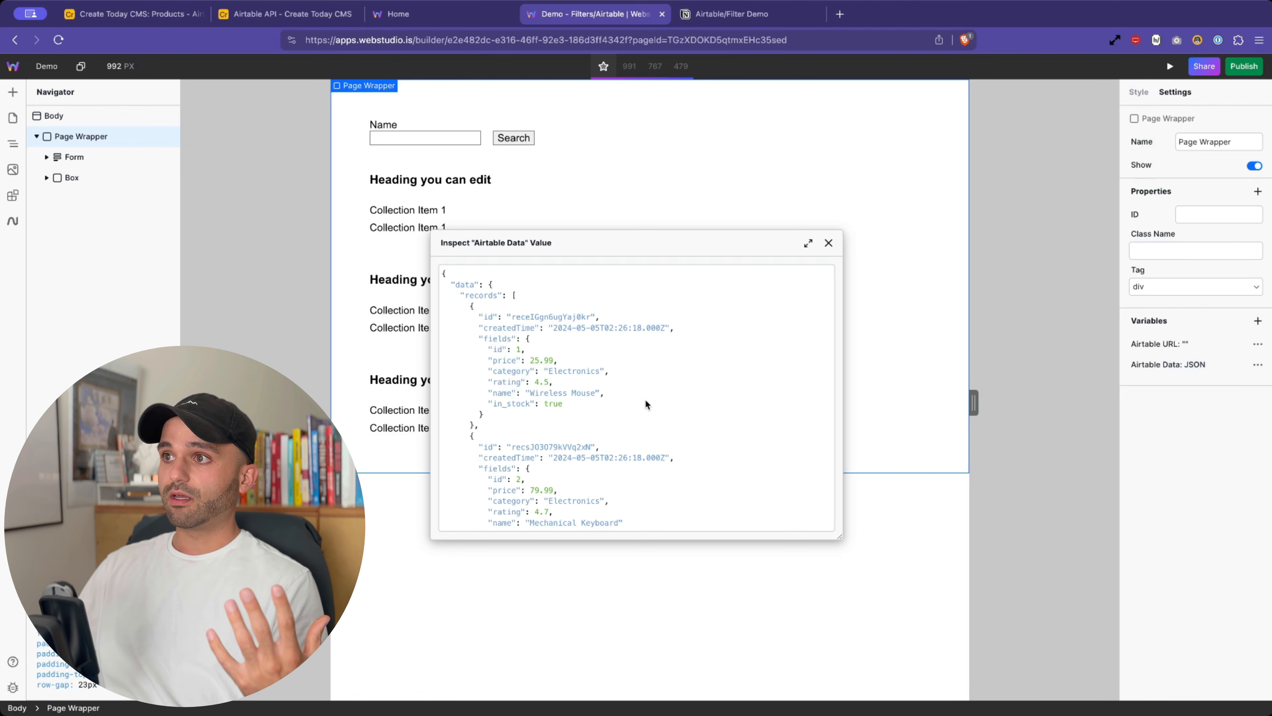
scroll(645, 398, "down", 10)
scroll(644, 398, "up", 10)
left_click_drag(464, 295, 518, 419)
left_click(519, 360)
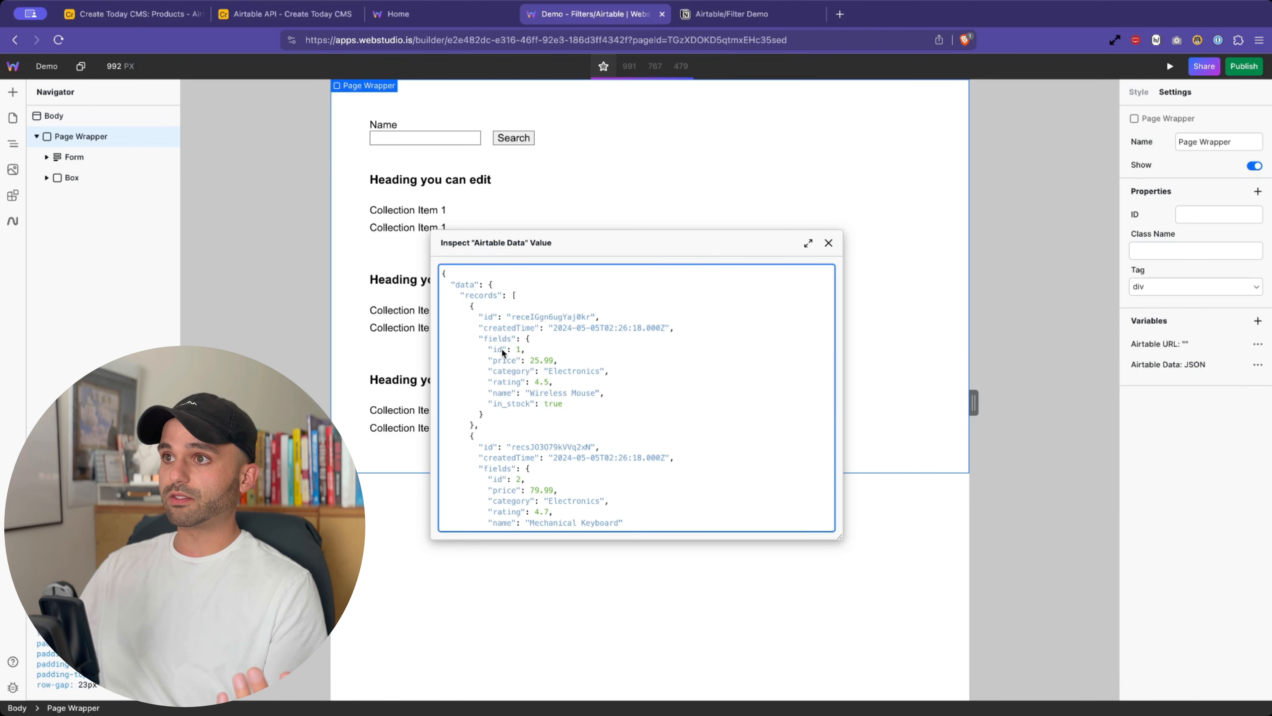
- Confirm the response's status 200 OK fields, then close the inspector
left_click_drag(531, 351, 531, 394)
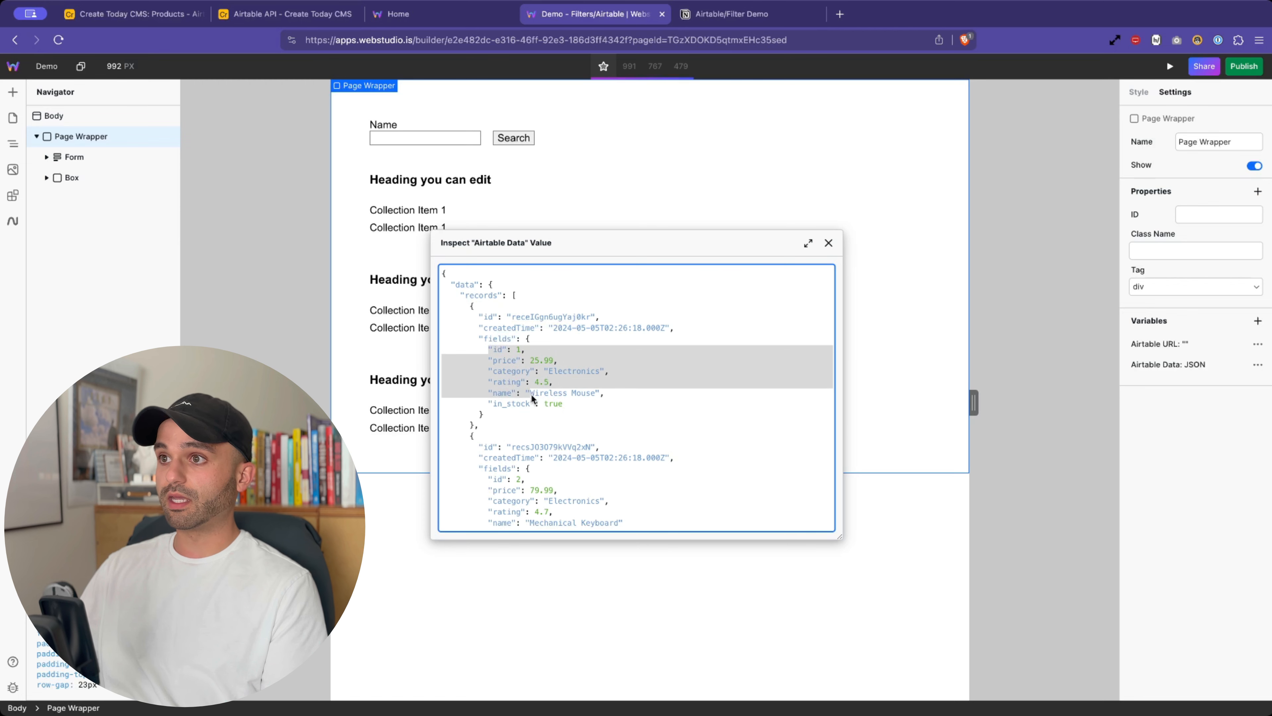
scroll(531, 394, "down", 3)
scroll(531, 393, "down", 2)
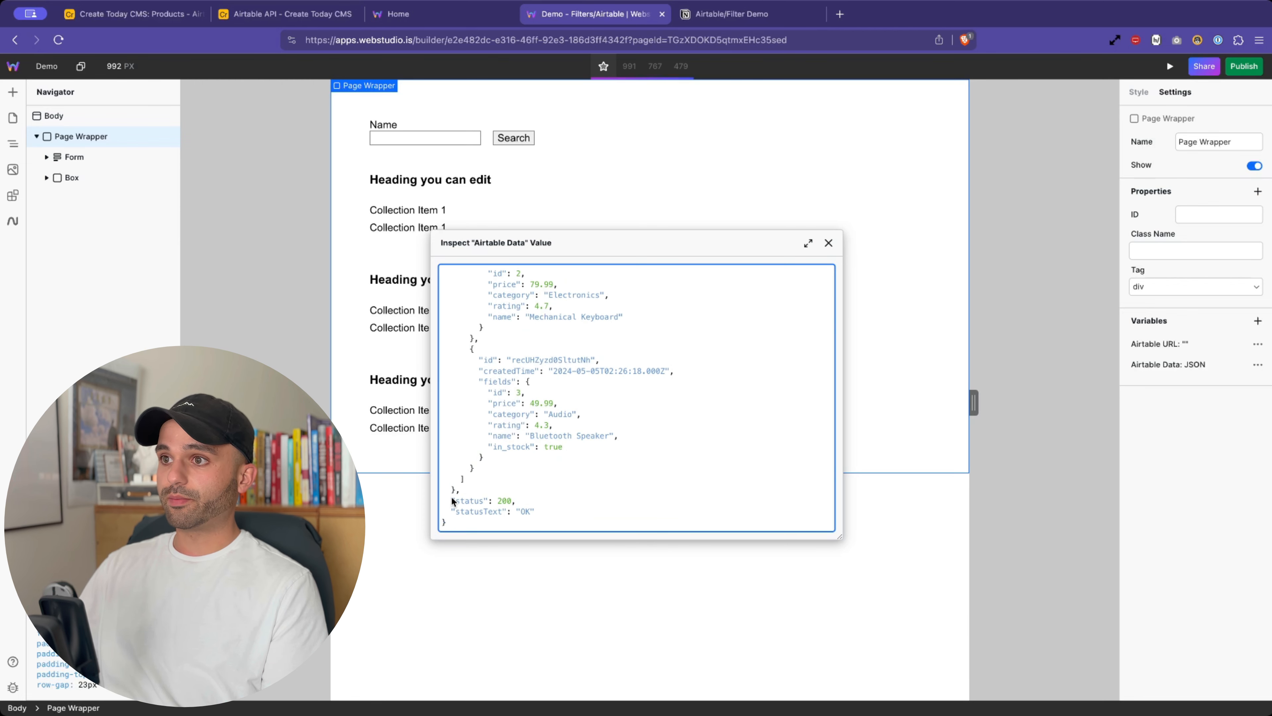
left_click_drag(528, 500, 545, 510)
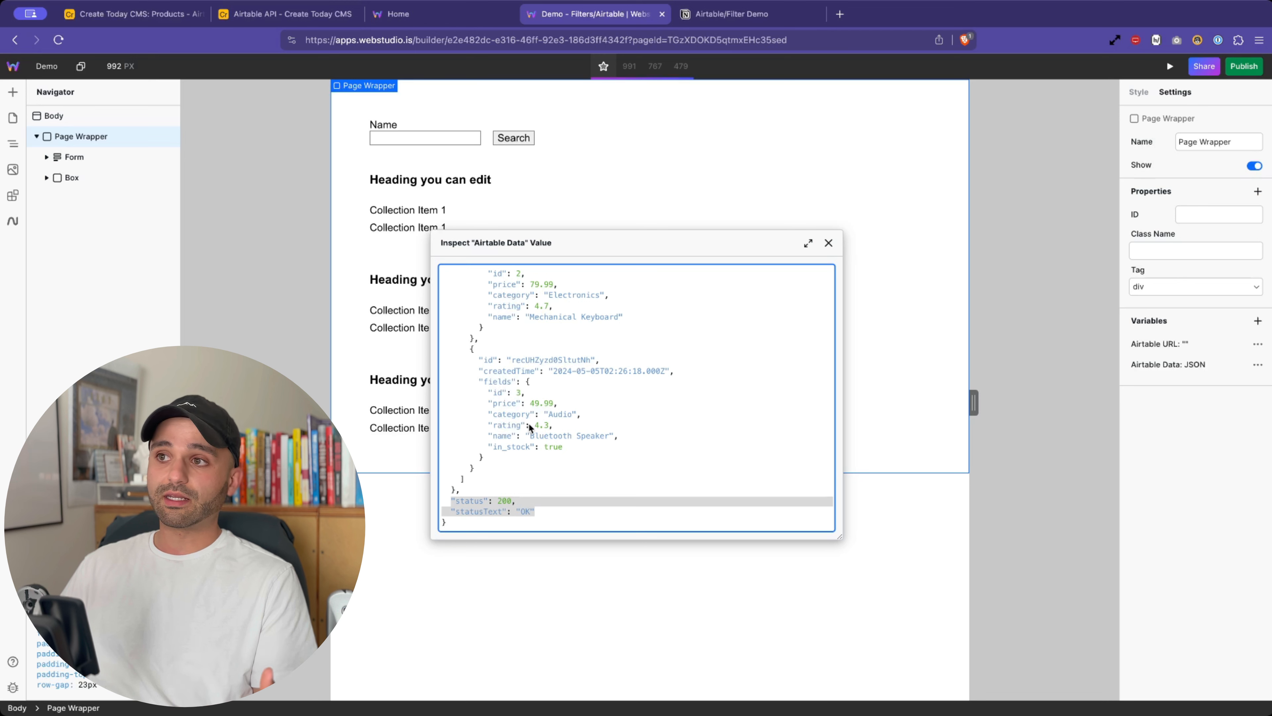
double_click(464, 499)
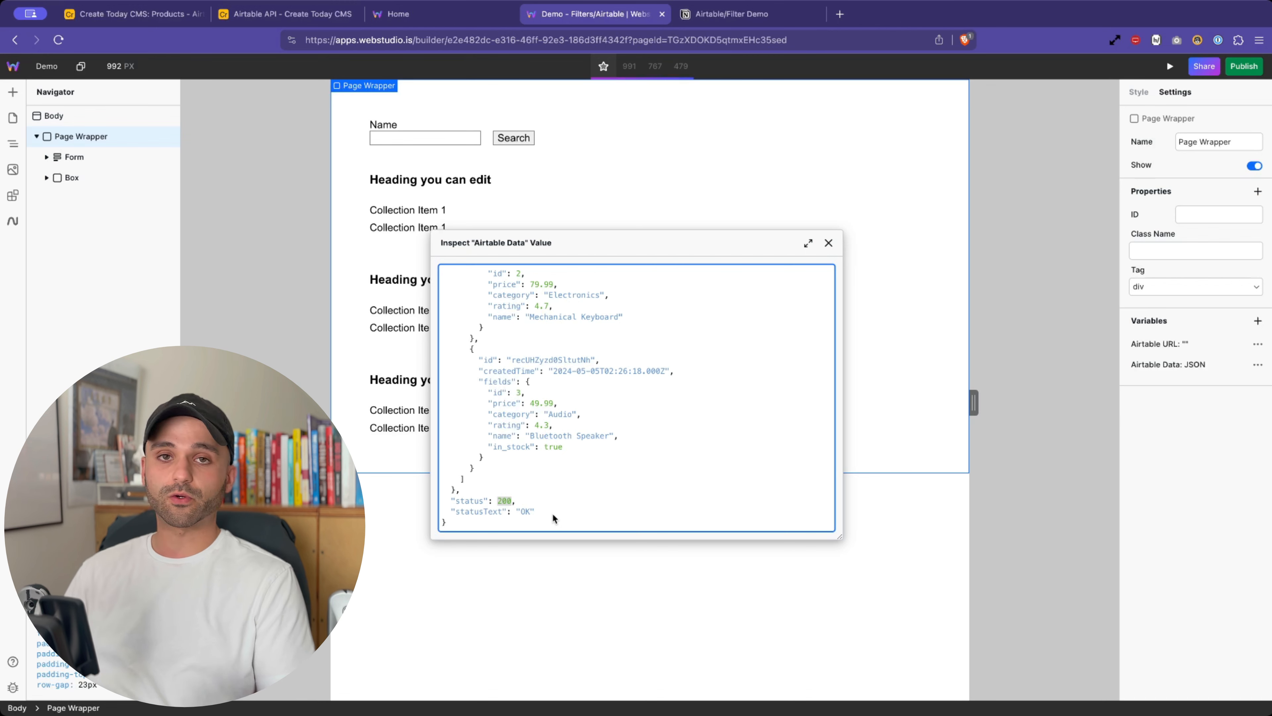
scroll(591, 373, "up", 5)
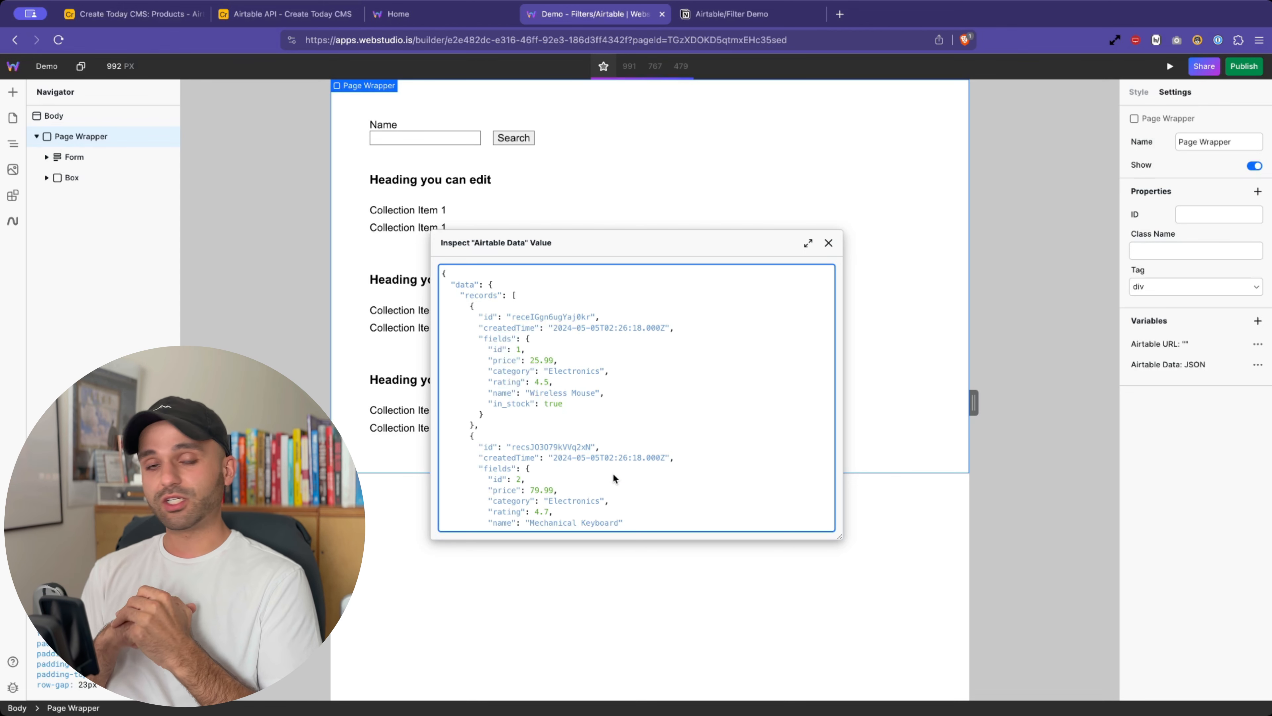
left_click(829, 243)
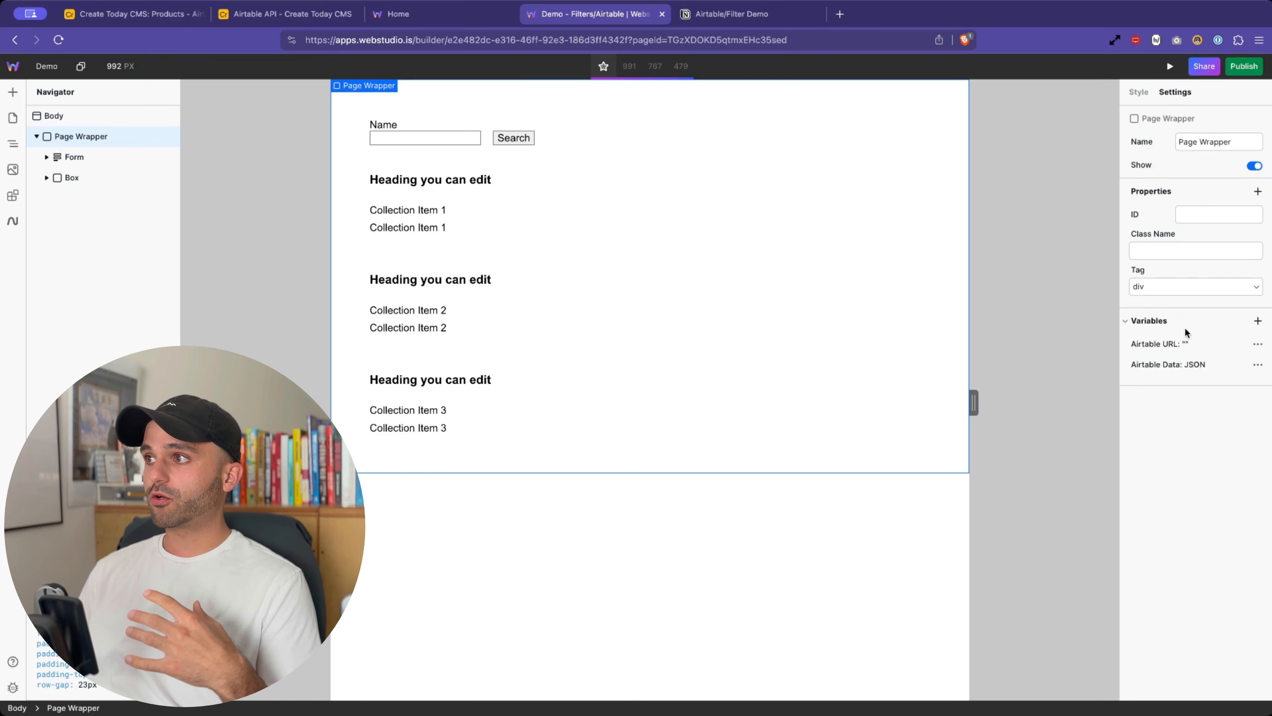
- Delete '?maxRecords=3&view=Grid%20view' from the Airtable Data URL and refetch the resource
left_click(1154, 365)
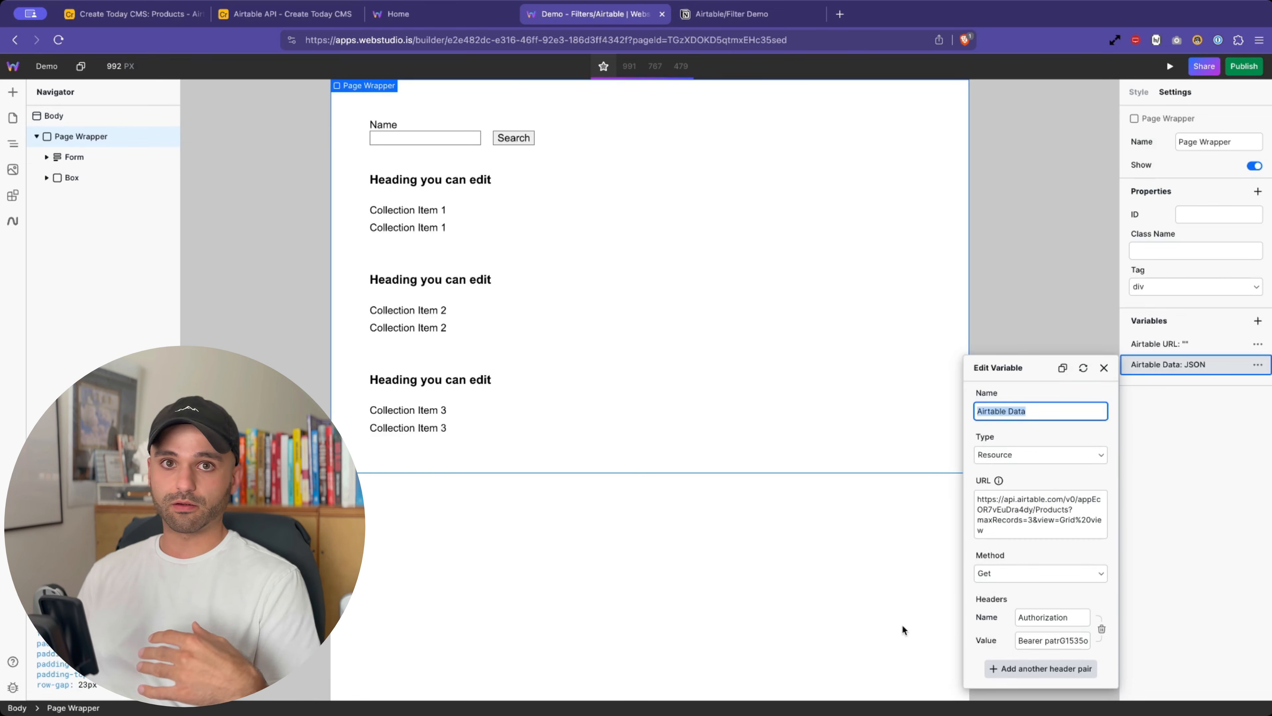
left_click(1067, 513)
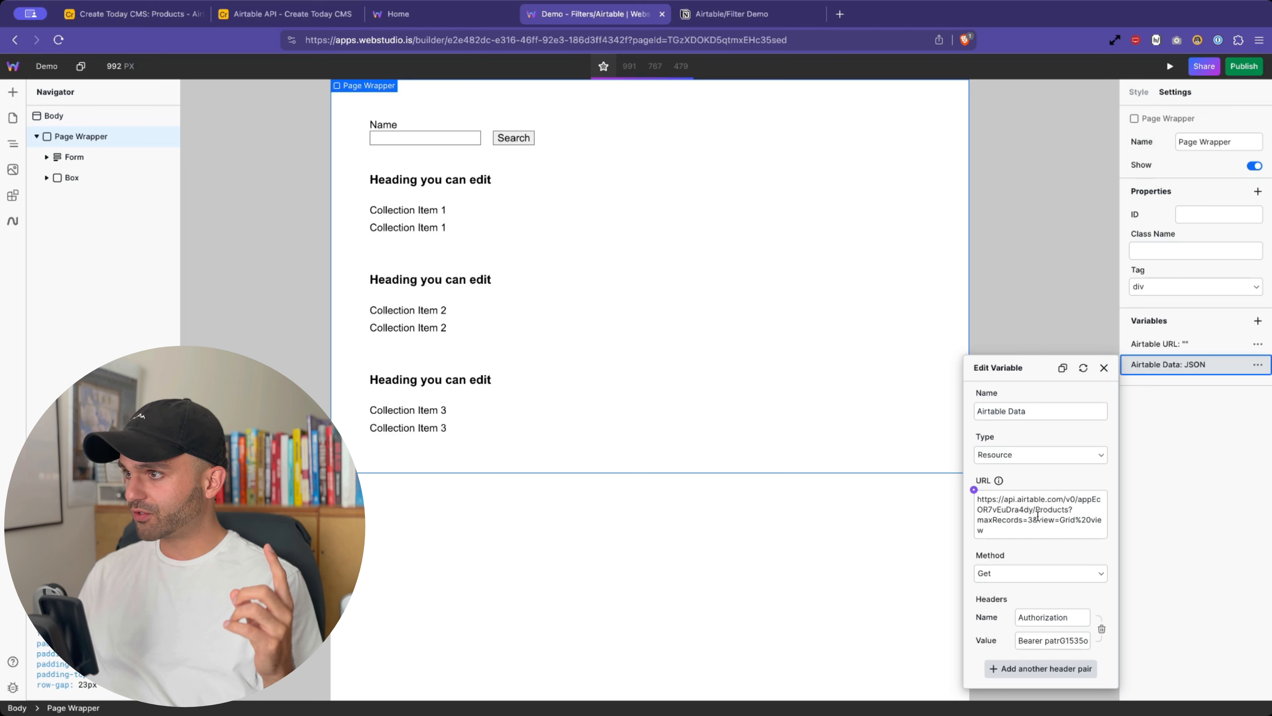
left_click_drag(984, 530, 1056, 510)
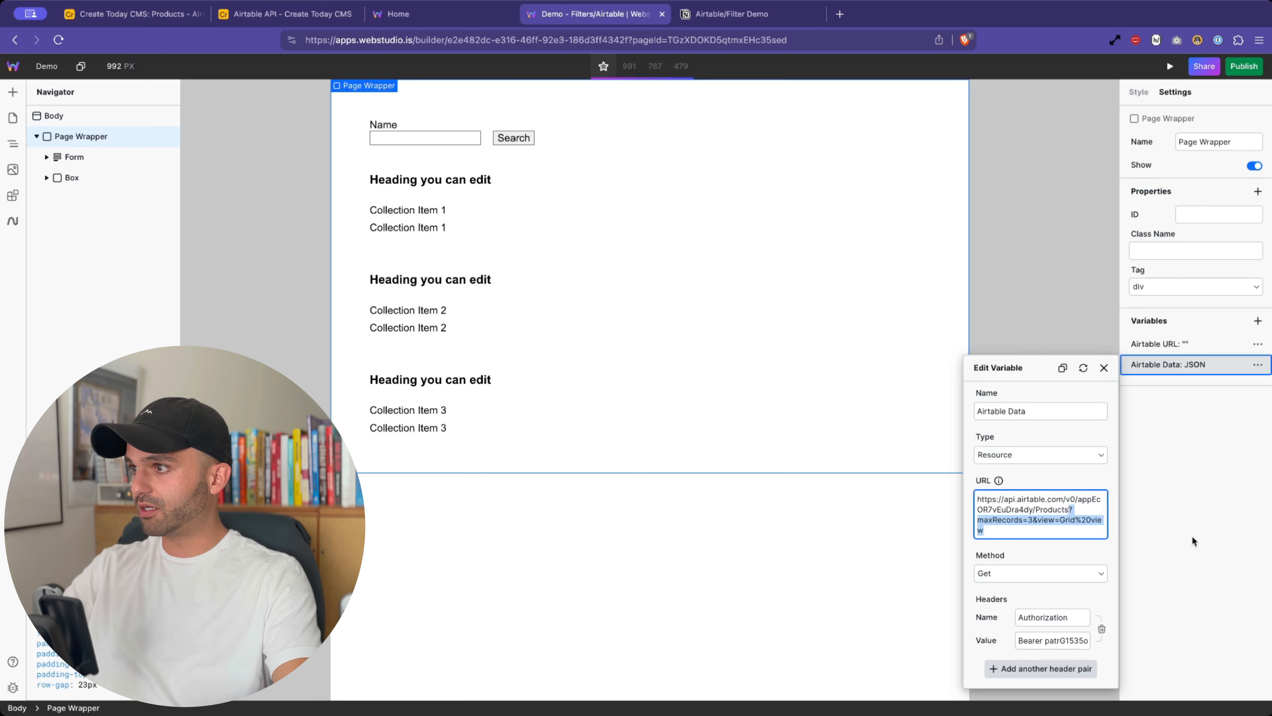
key("BackSpace")
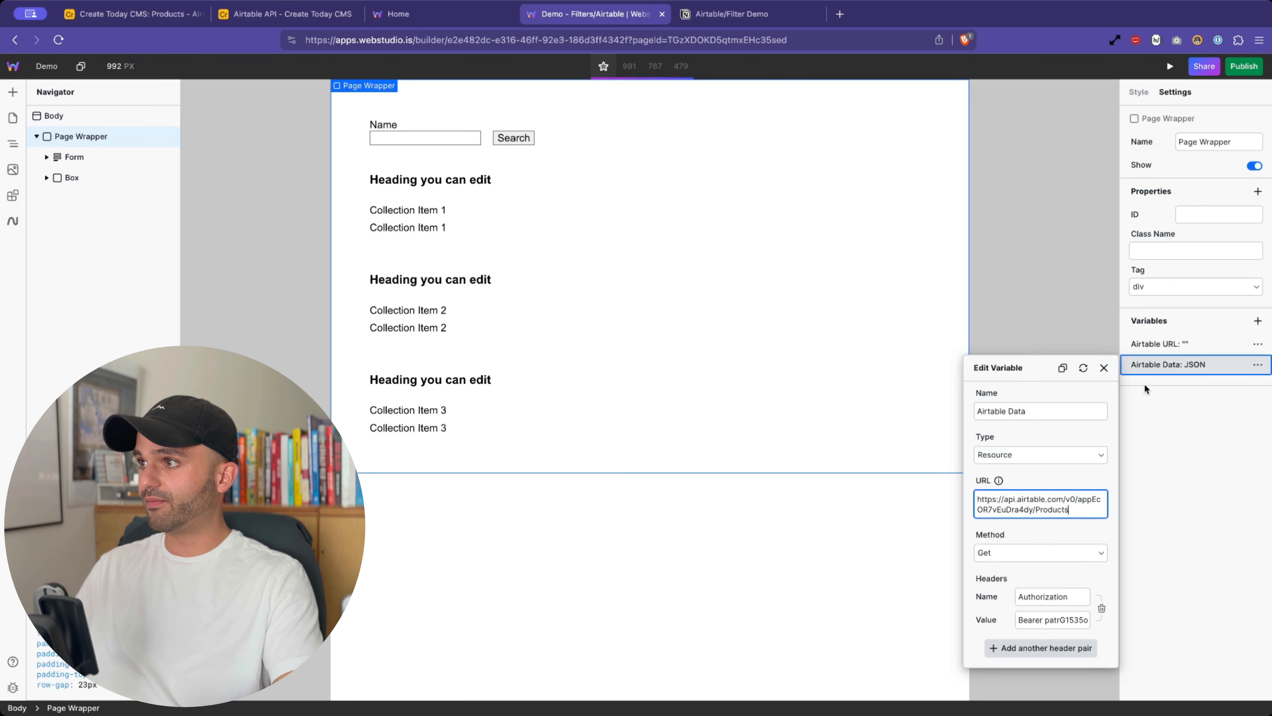
left_click(1084, 368)
- Inspect the refetched Airtable Data JSON response, then close it
left_click(1258, 365)
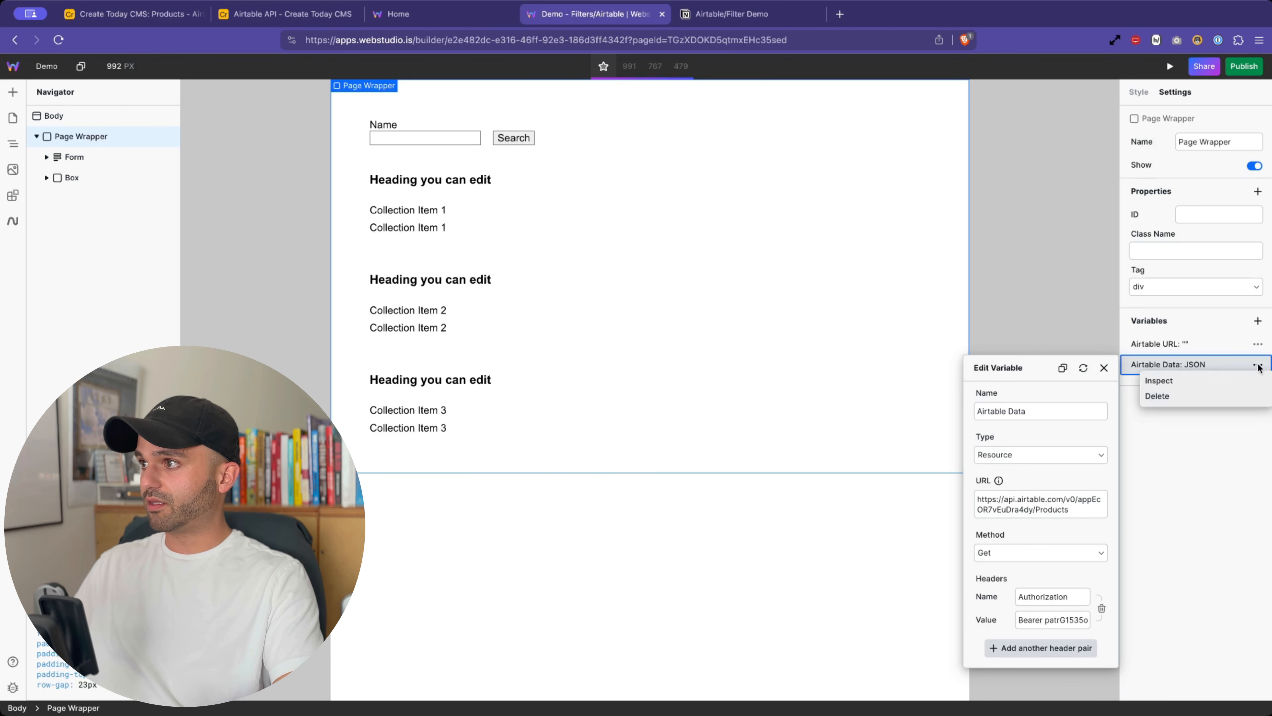
left_click(1205, 379)
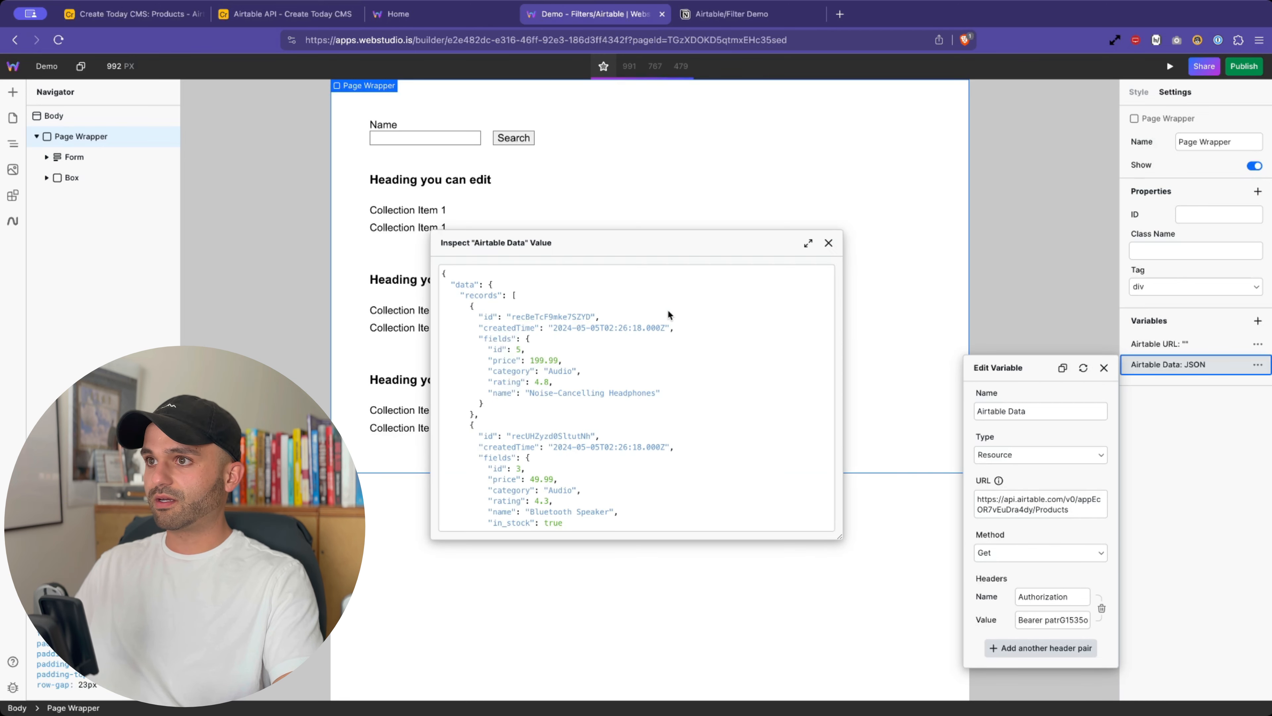
left_click(599, 349)
scroll(596, 351, "down", 10)
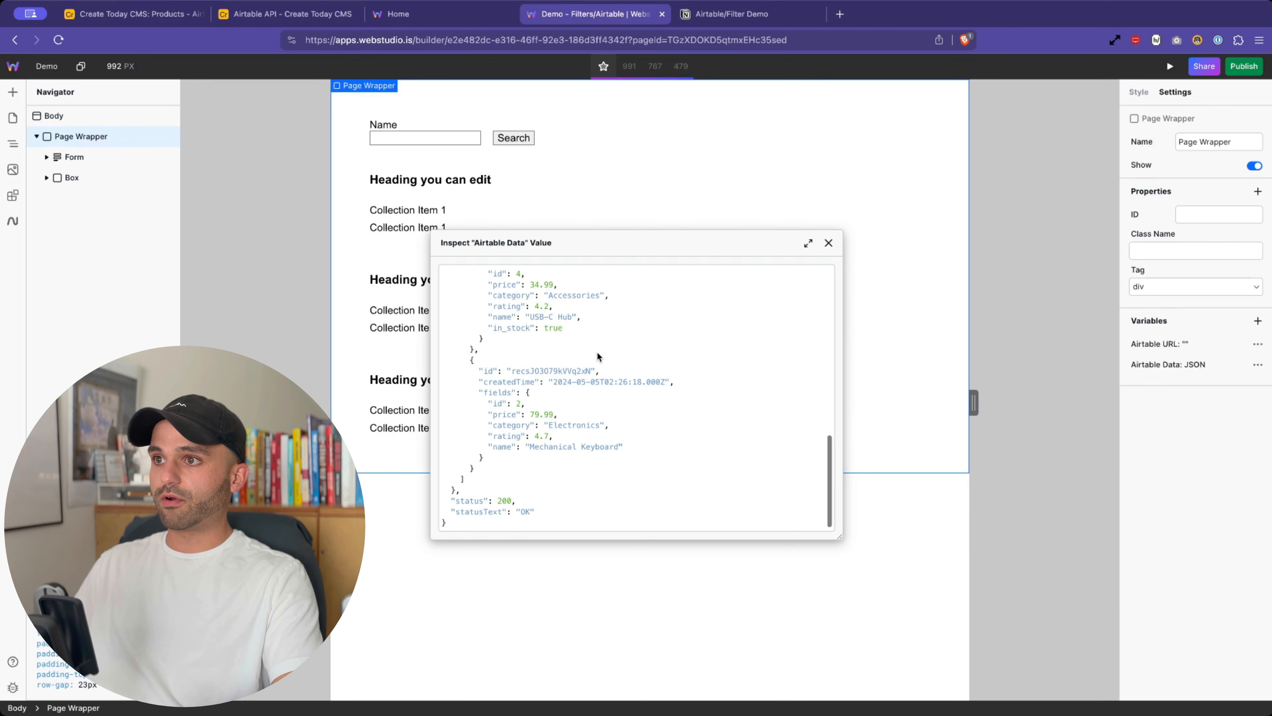
scroll(596, 351, "up", 10)
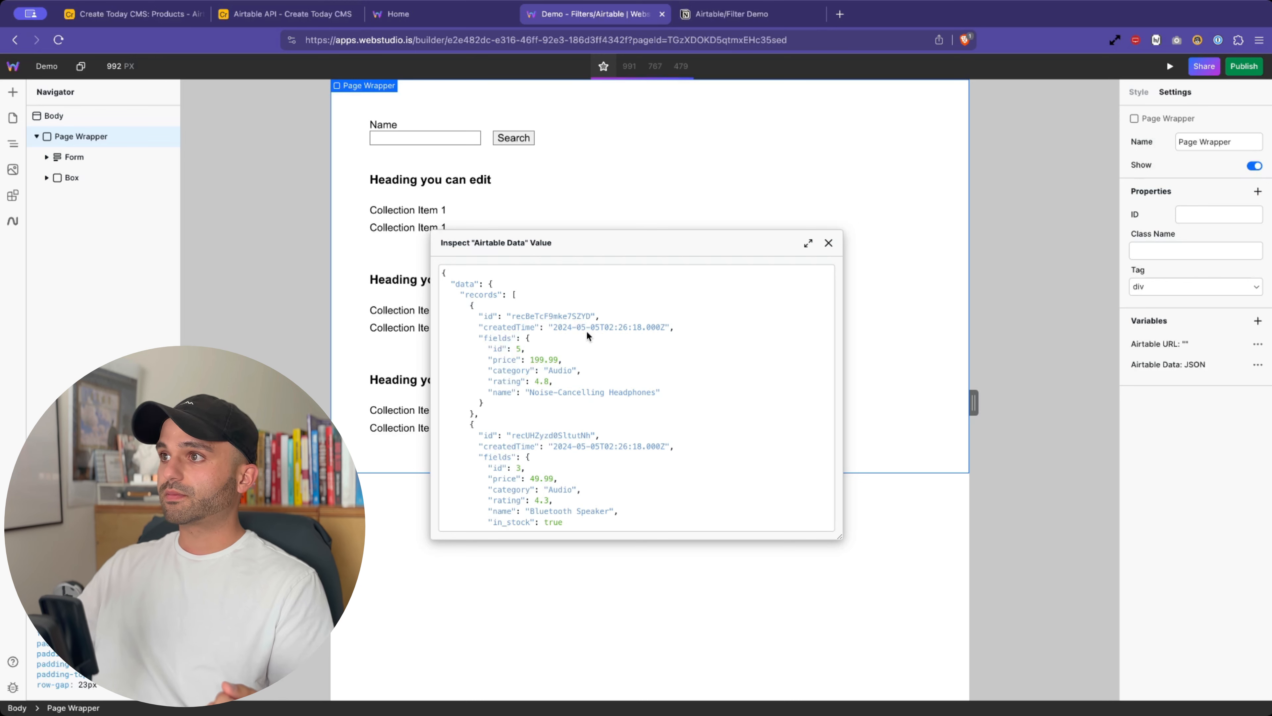
left_click(829, 244)
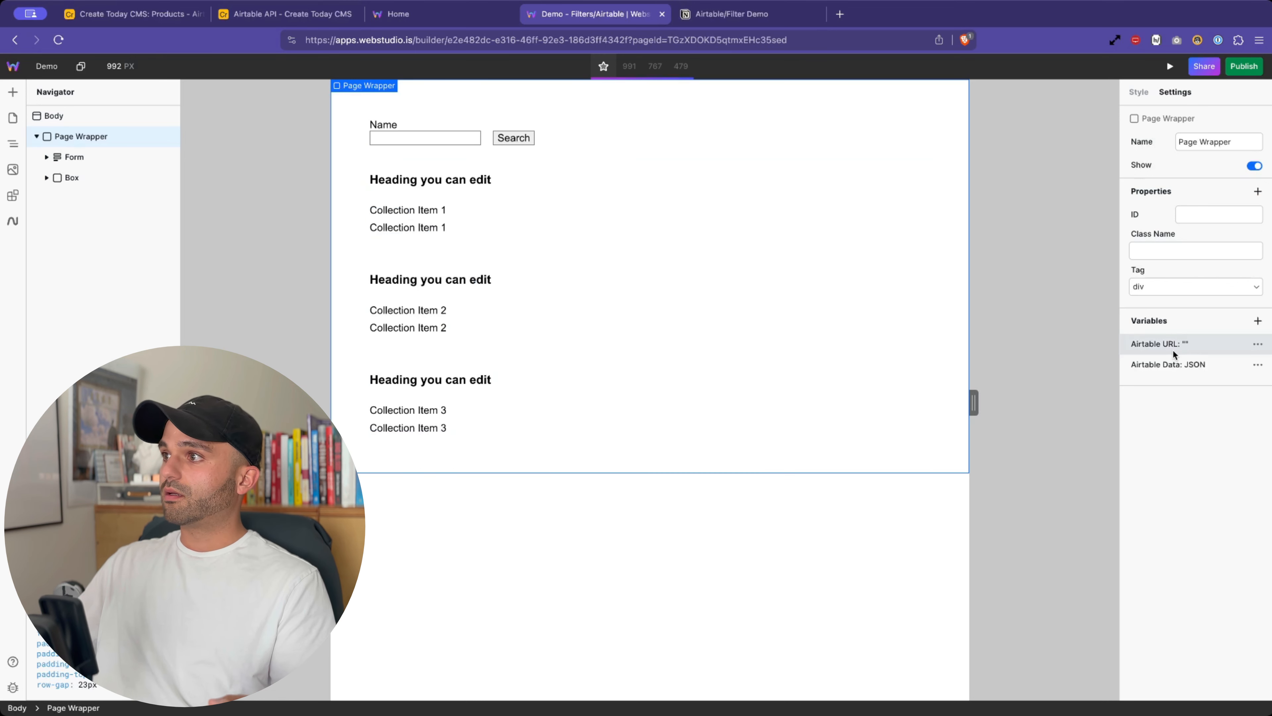
- Open the Airtable Data variable's URL binding in the enlarged expression editor, showing the quoted Products endpoint
left_click(1200, 361)
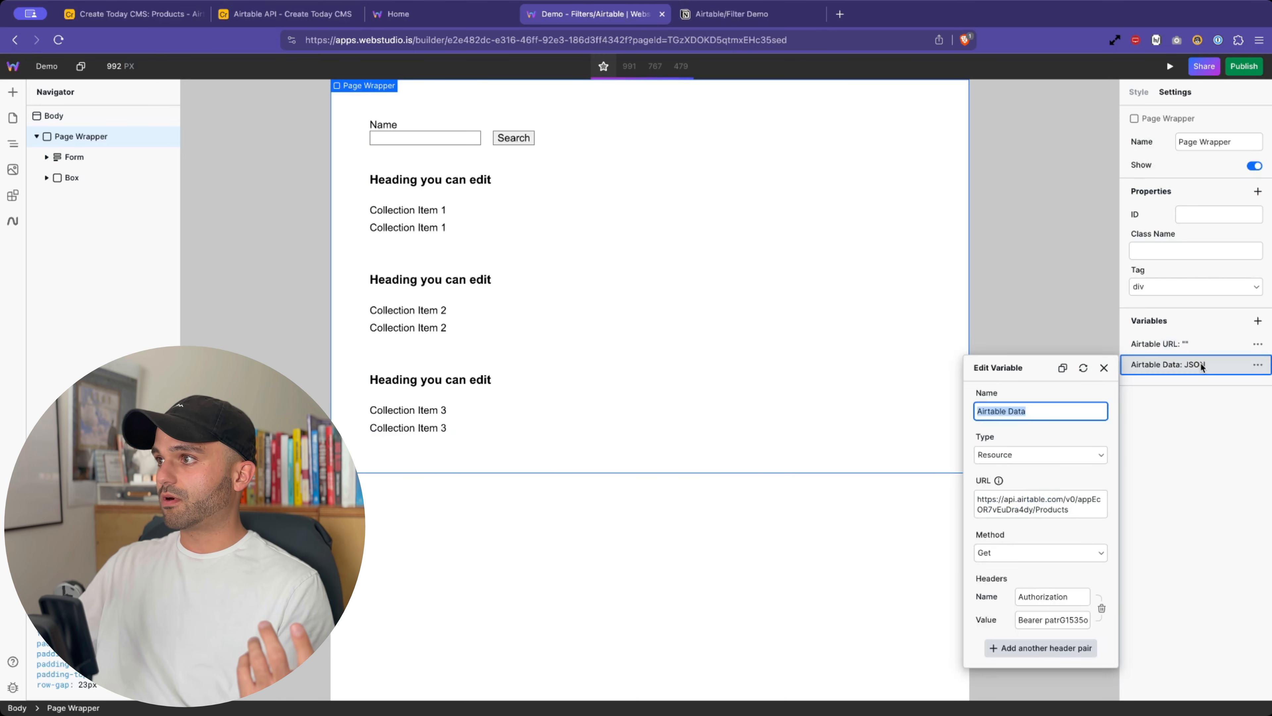
triple_click(1024, 496)
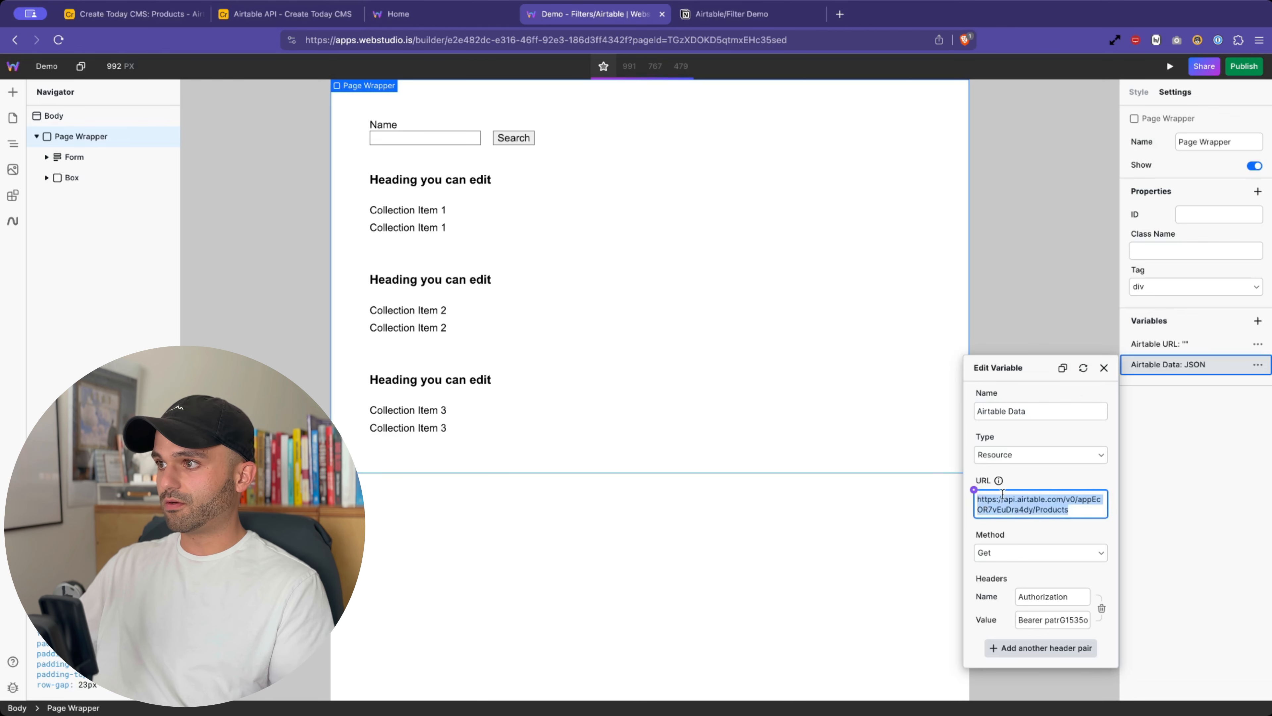
left_click(973, 490)
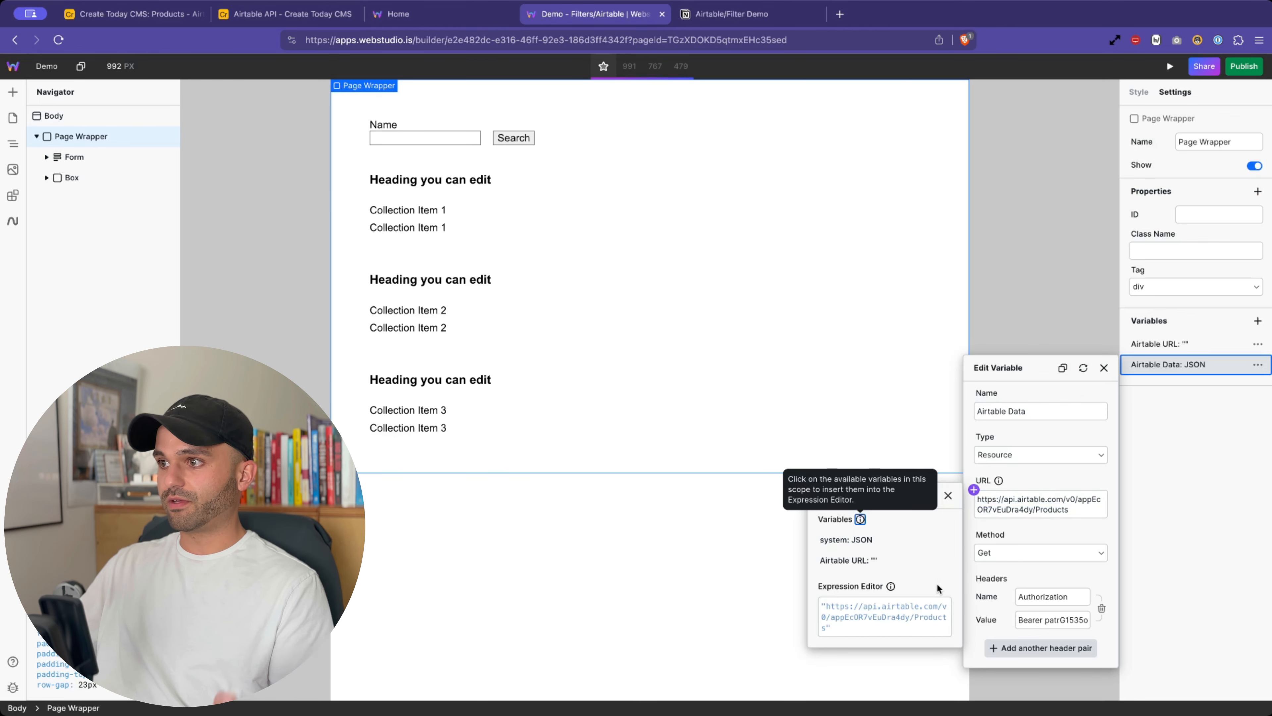
left_click(1008, 499)
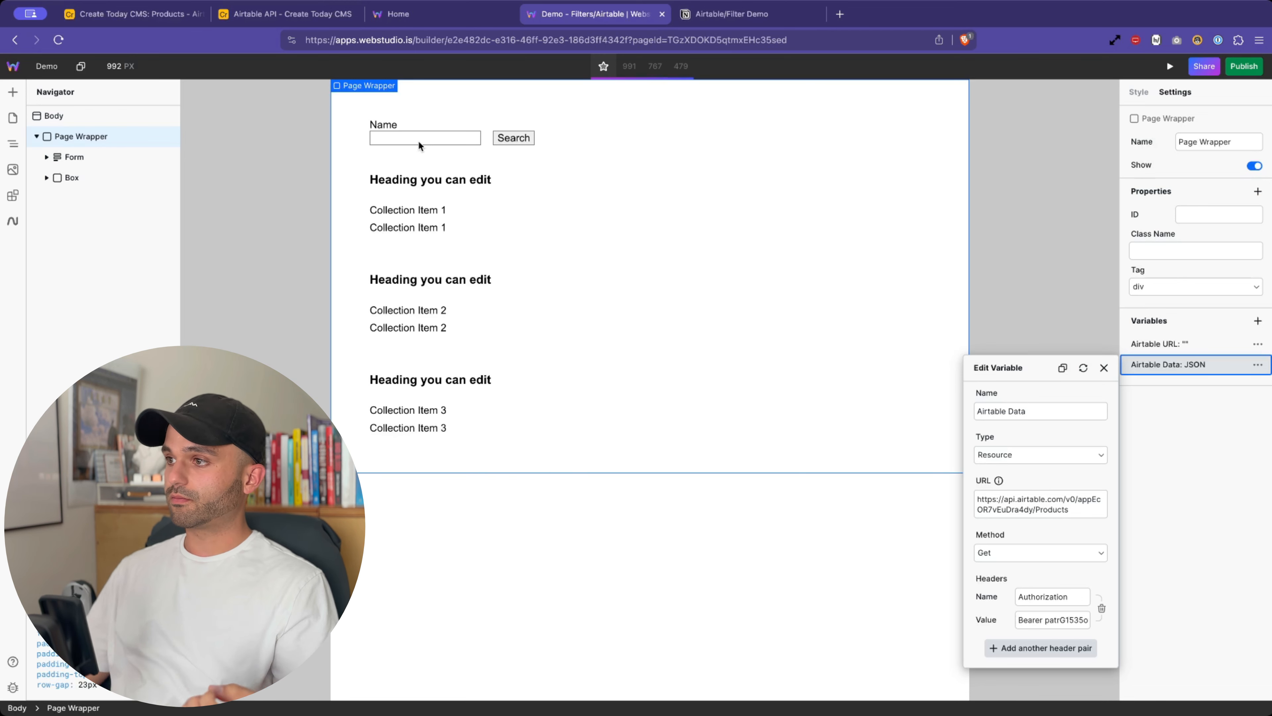
left_click(1028, 506)
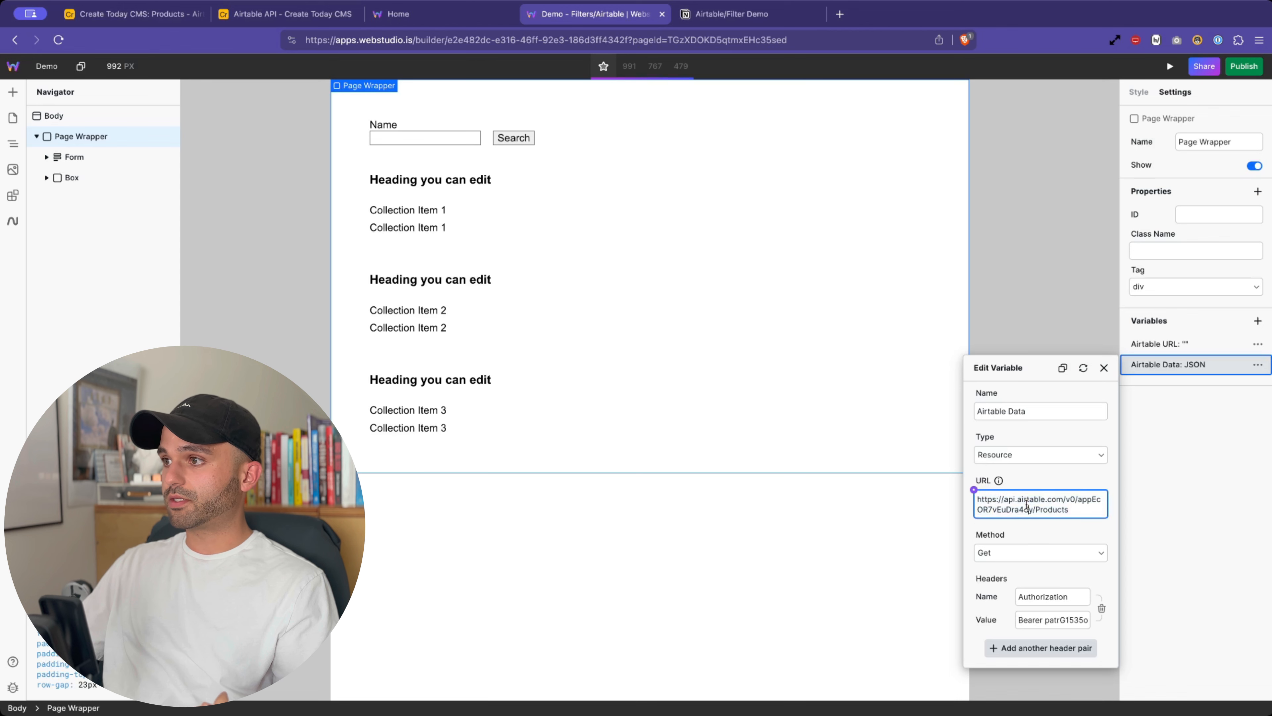
key("super+a")
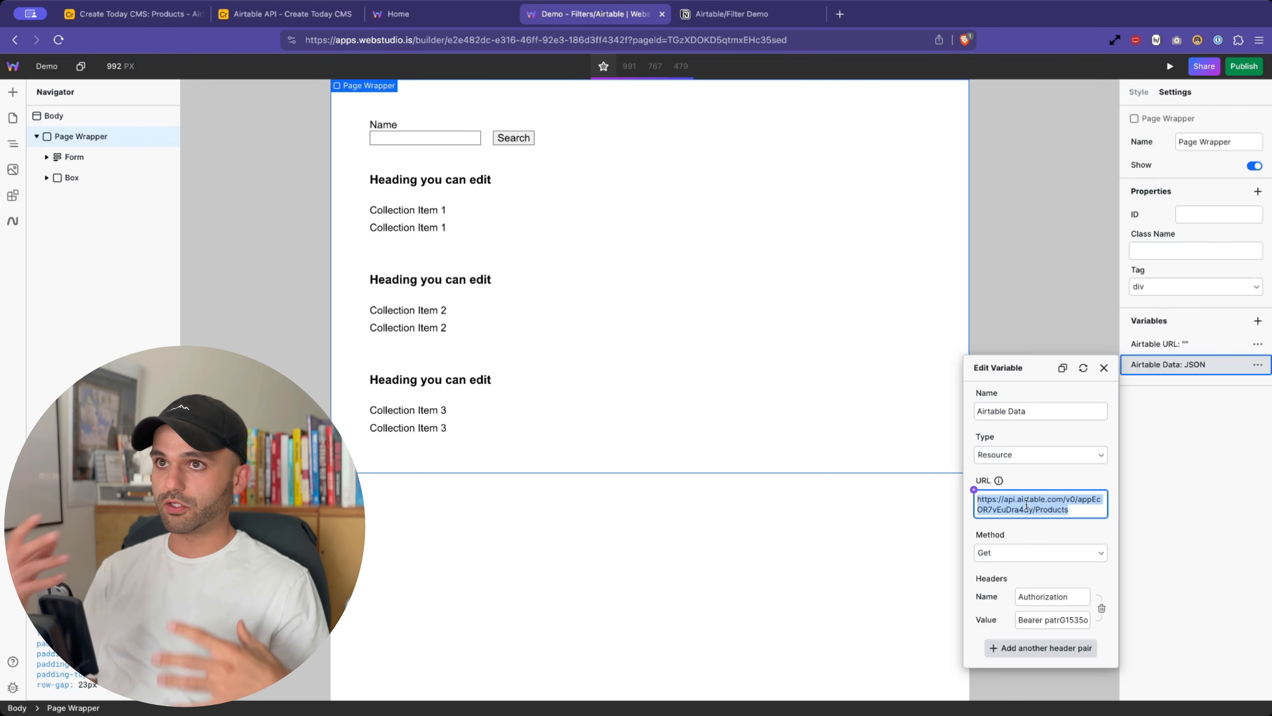
left_click(973, 489)
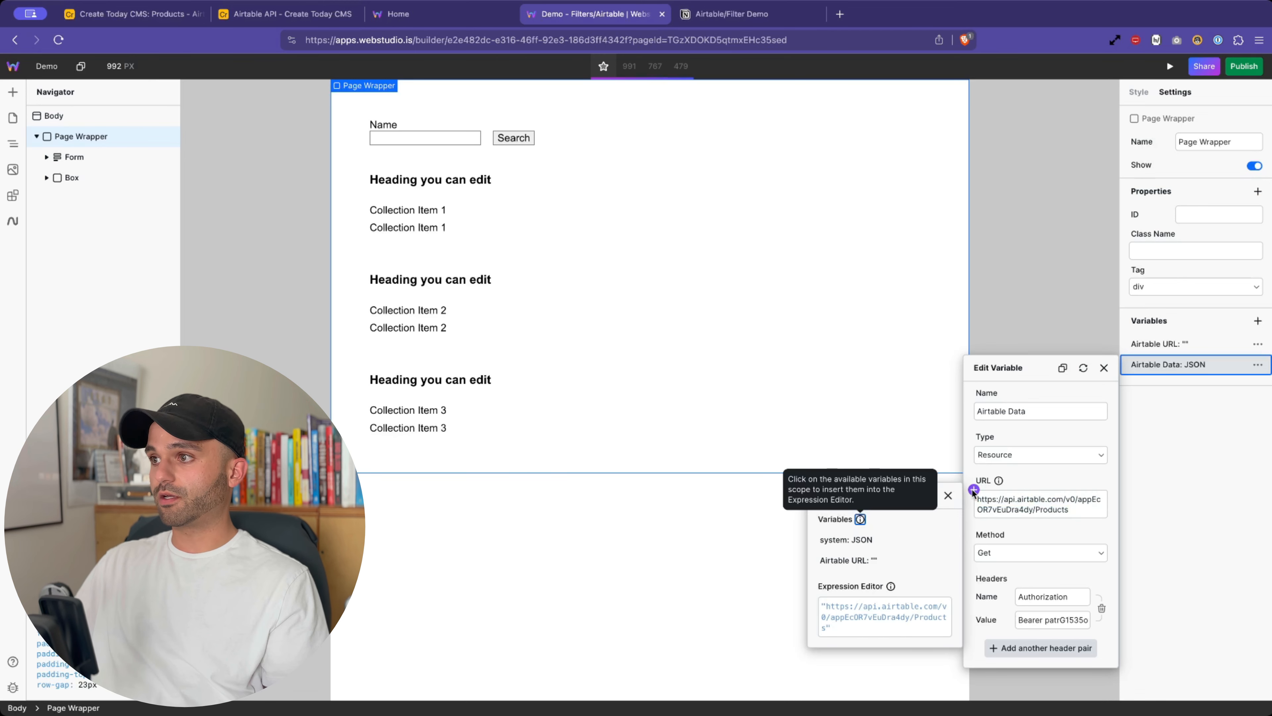
left_click(945, 608)
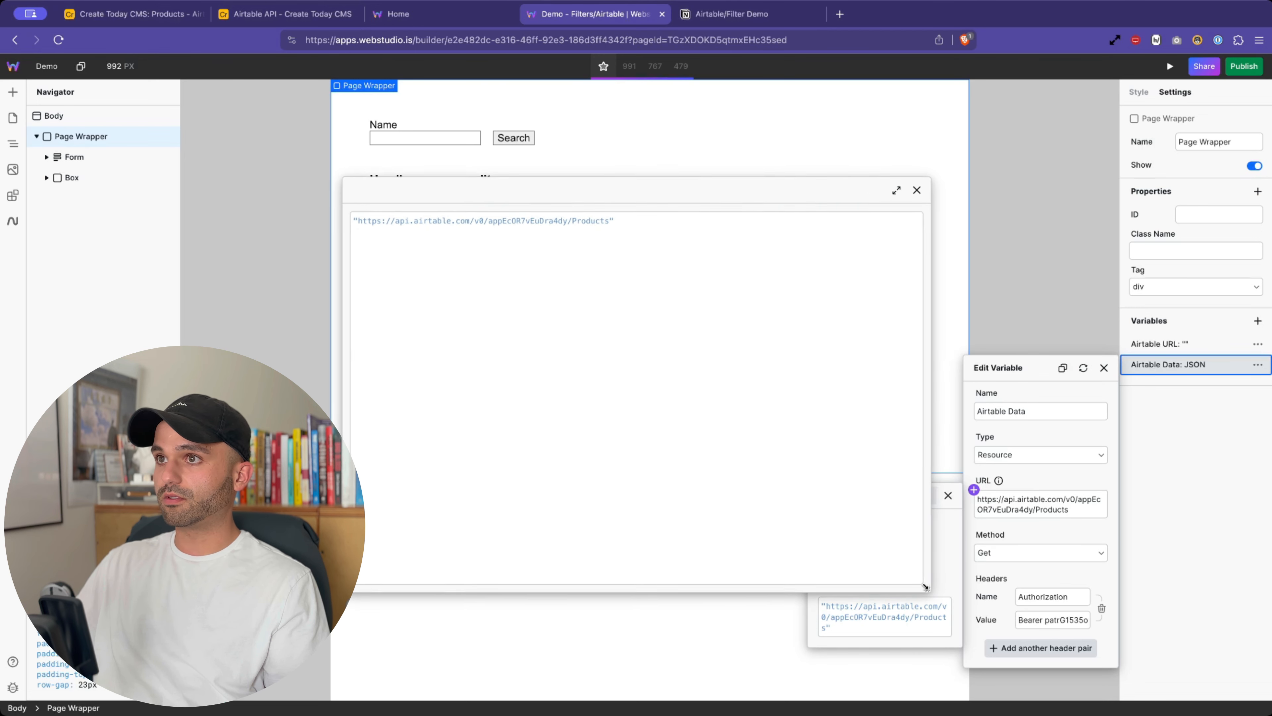
left_click(633, 219)
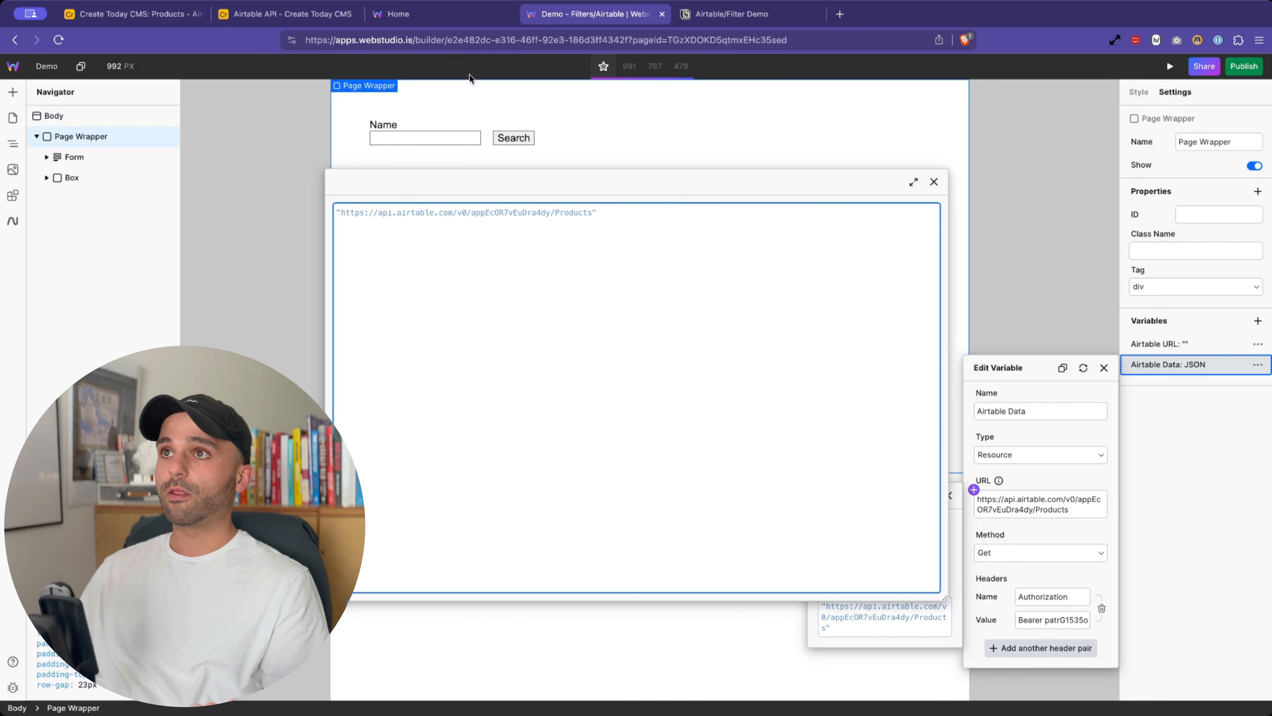
- On the Airtable Products table, try a 'name contains Mou' filter, then delete it so all five products show
left_click(133, 14)
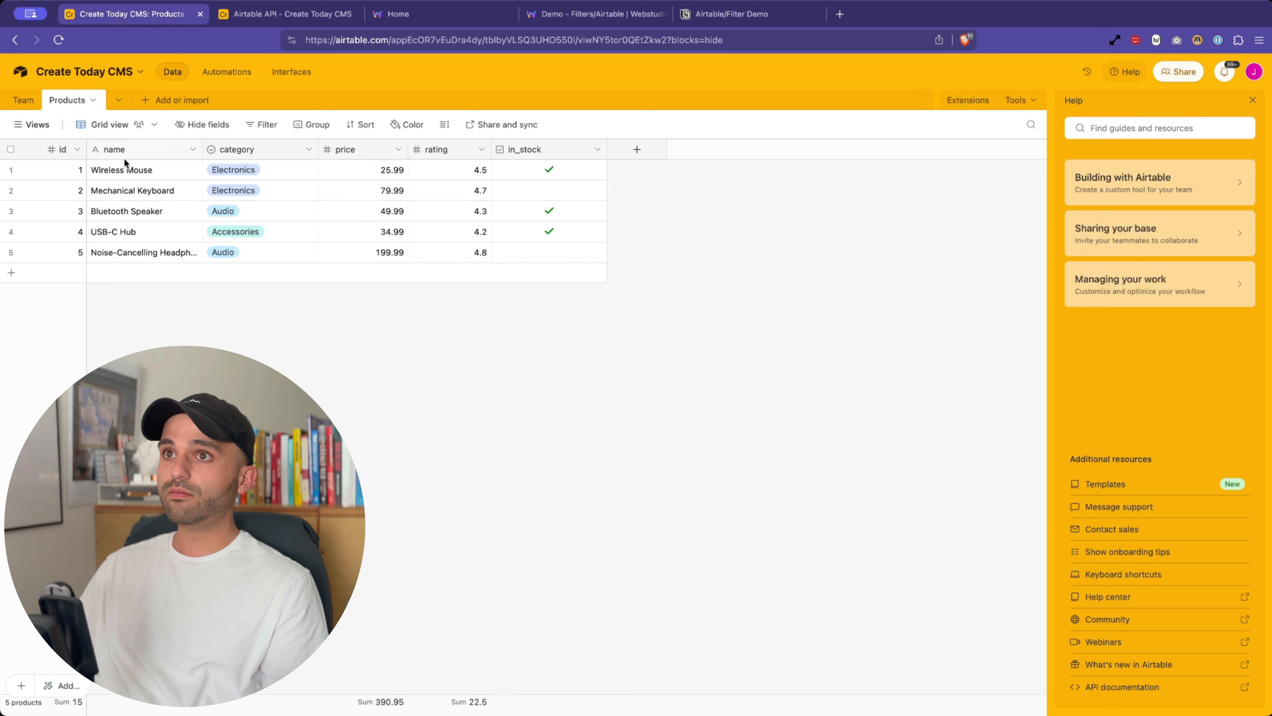
left_click(259, 122)
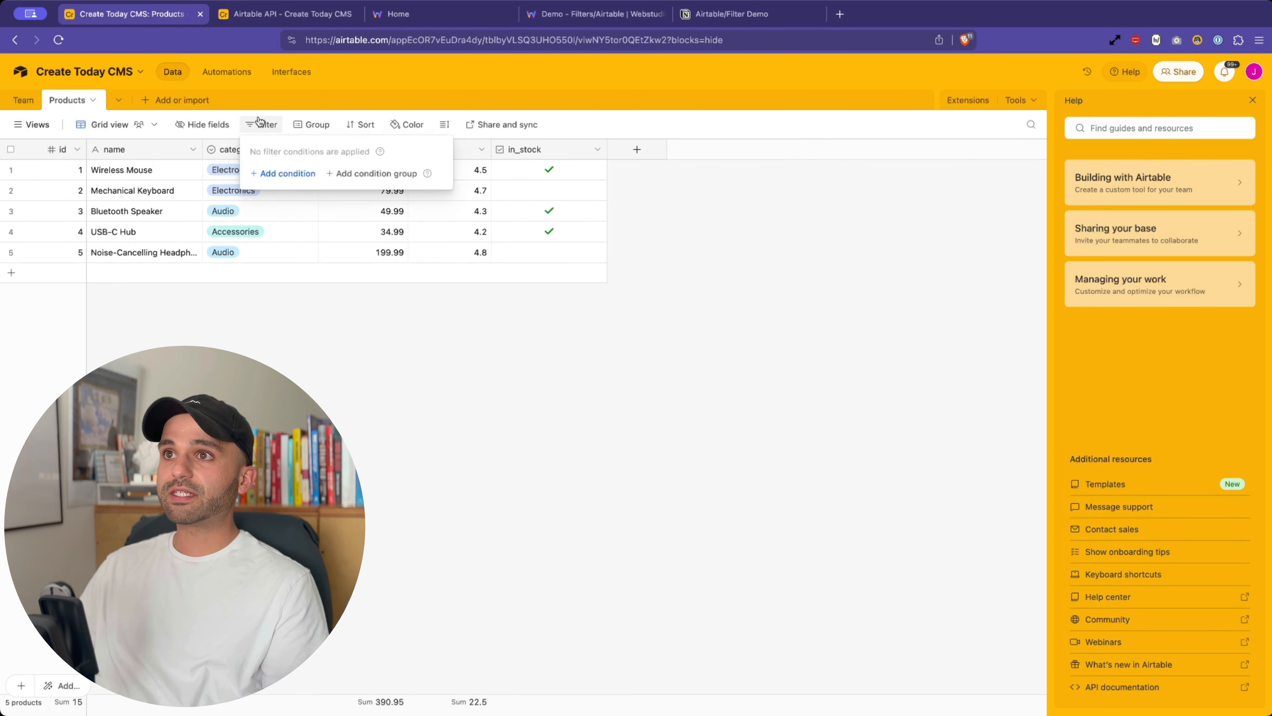
left_click(276, 175)
left_click(331, 174)
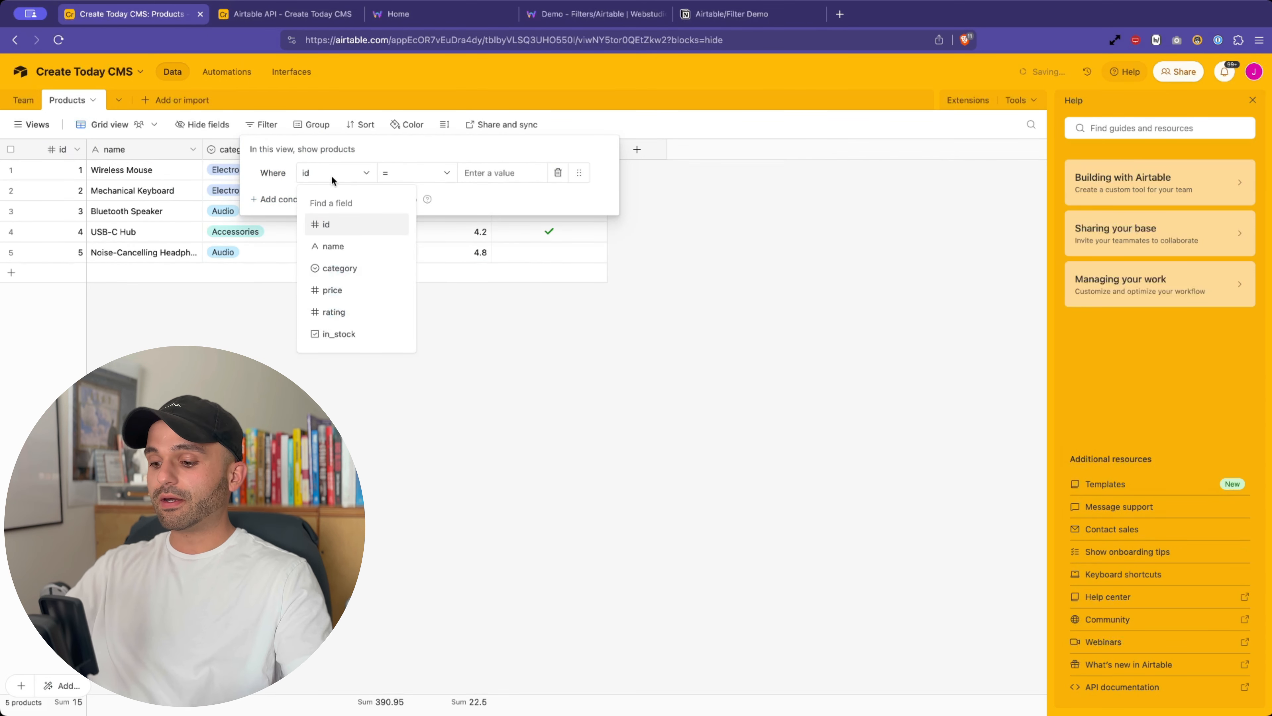
type("n")
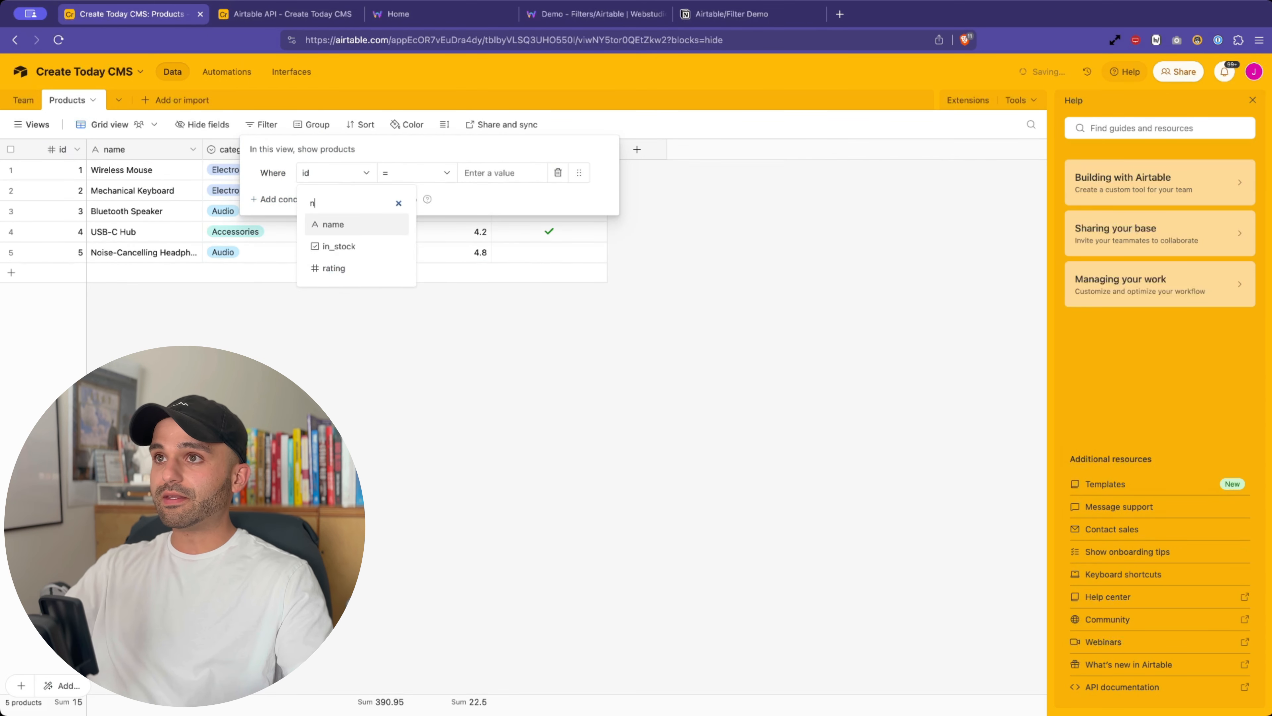
left_click(342, 229)
left_click(416, 172)
left_click(420, 225)
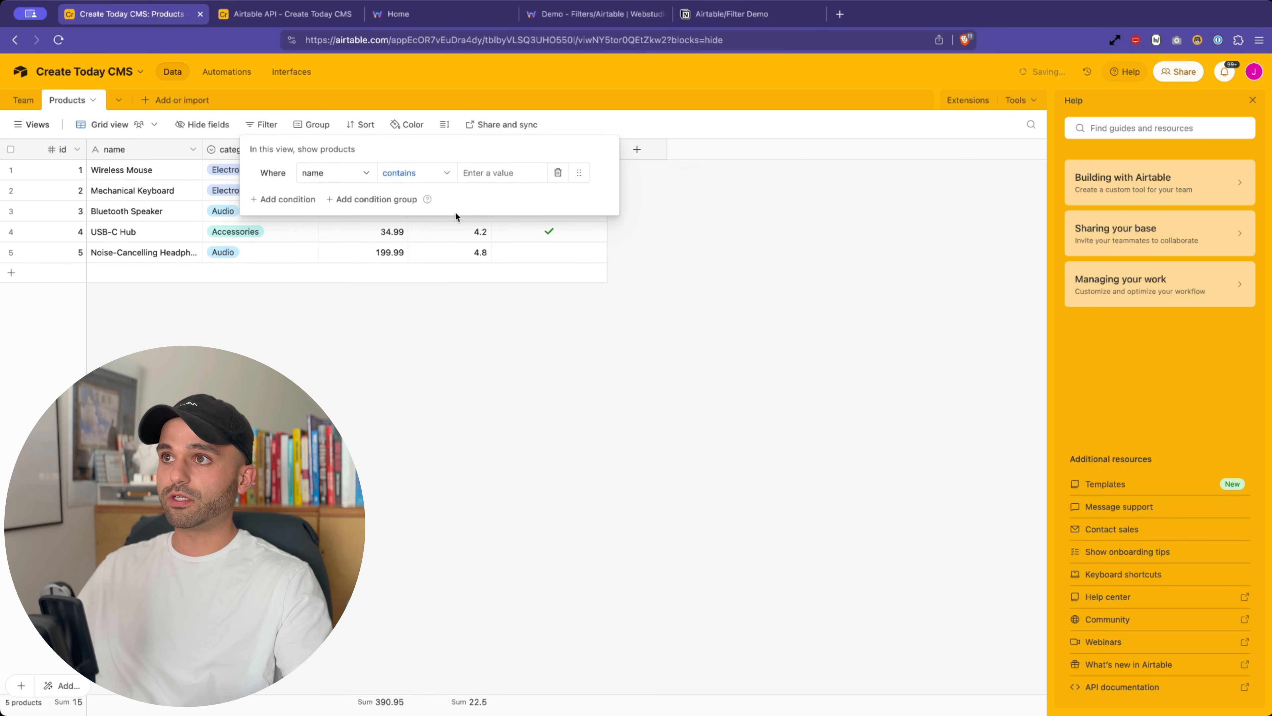
left_click(489, 172)
type("Mou")
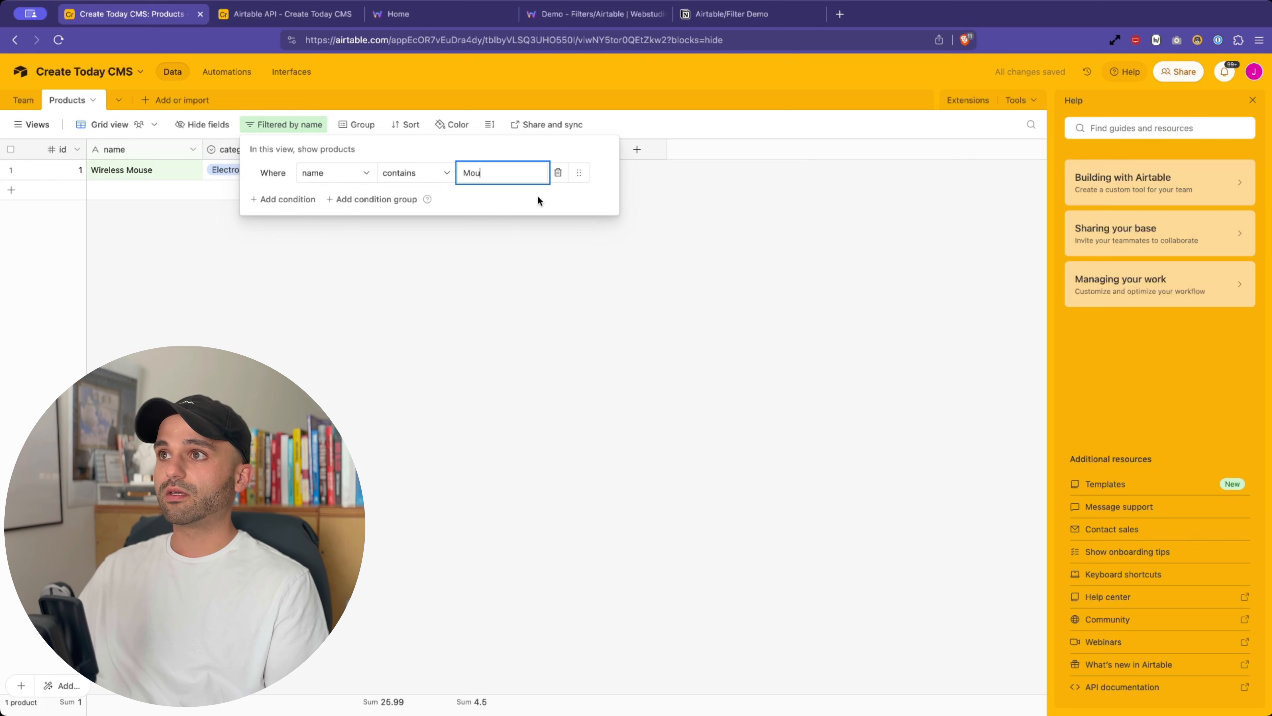
left_click(557, 173)
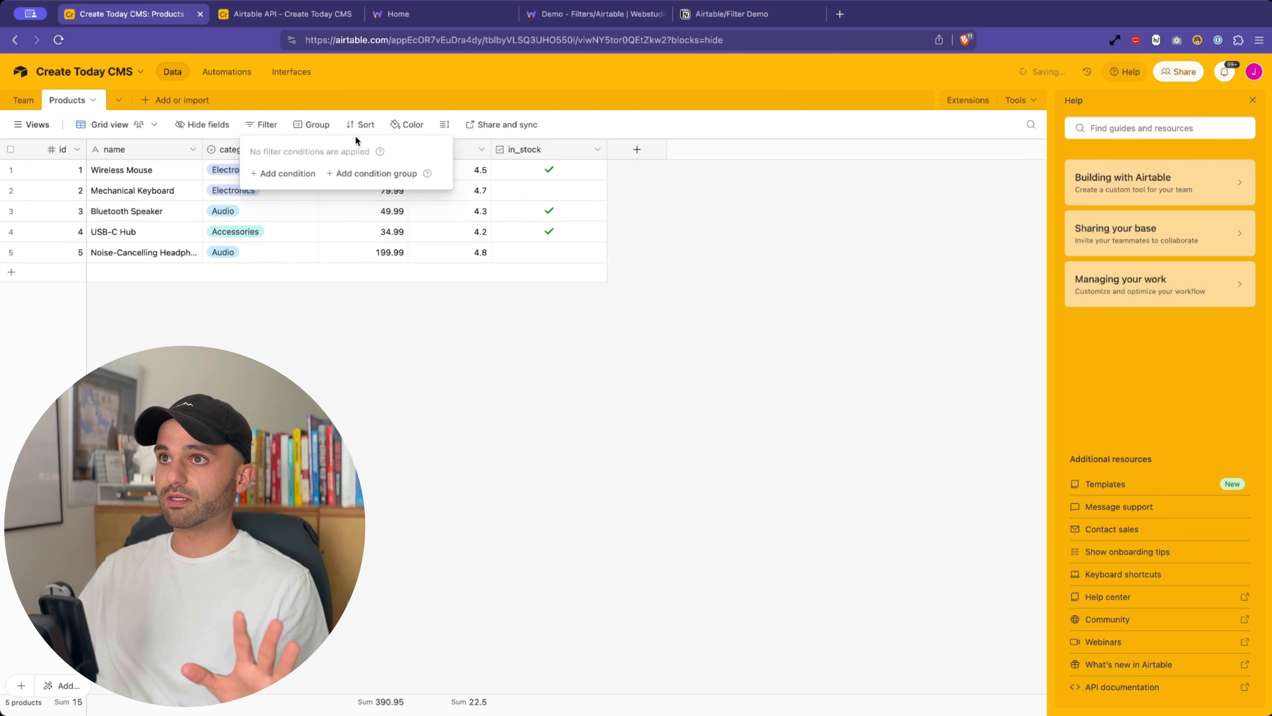
left_click(314, 278)
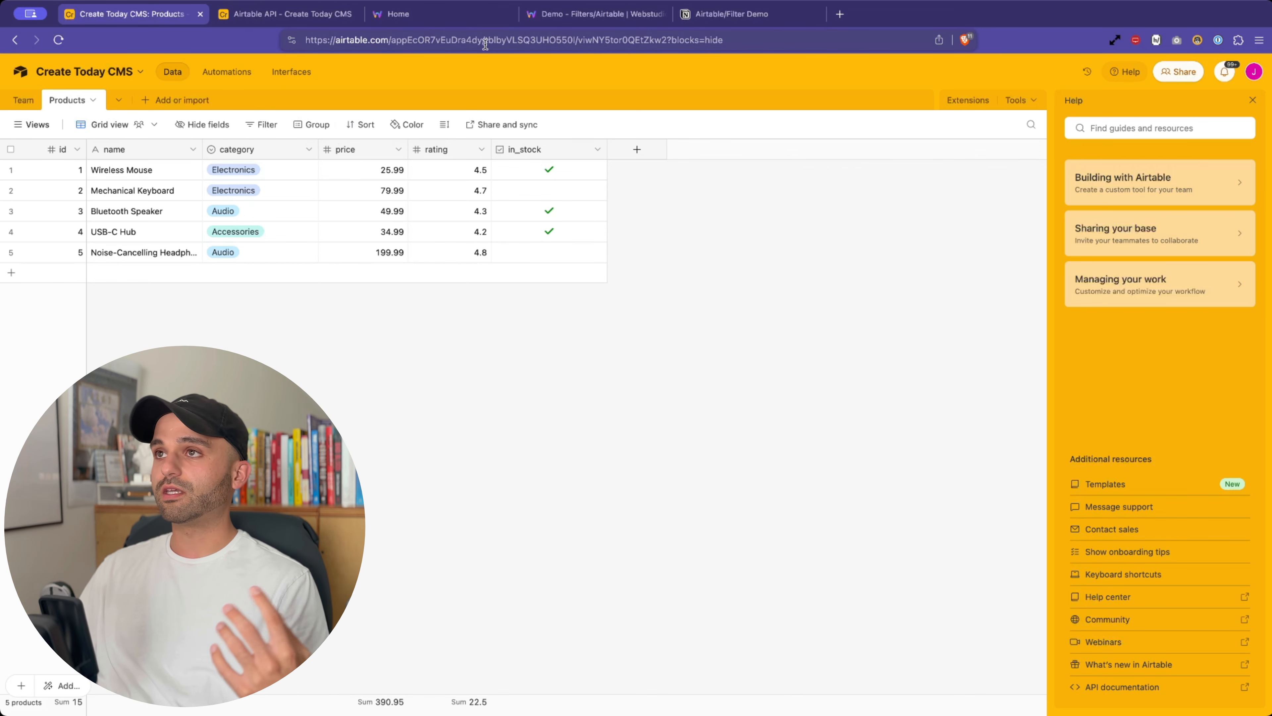
- Return to the Webstudio builder, close the open editors, and select the Home page's Page Wrapper
left_click(469, 23)
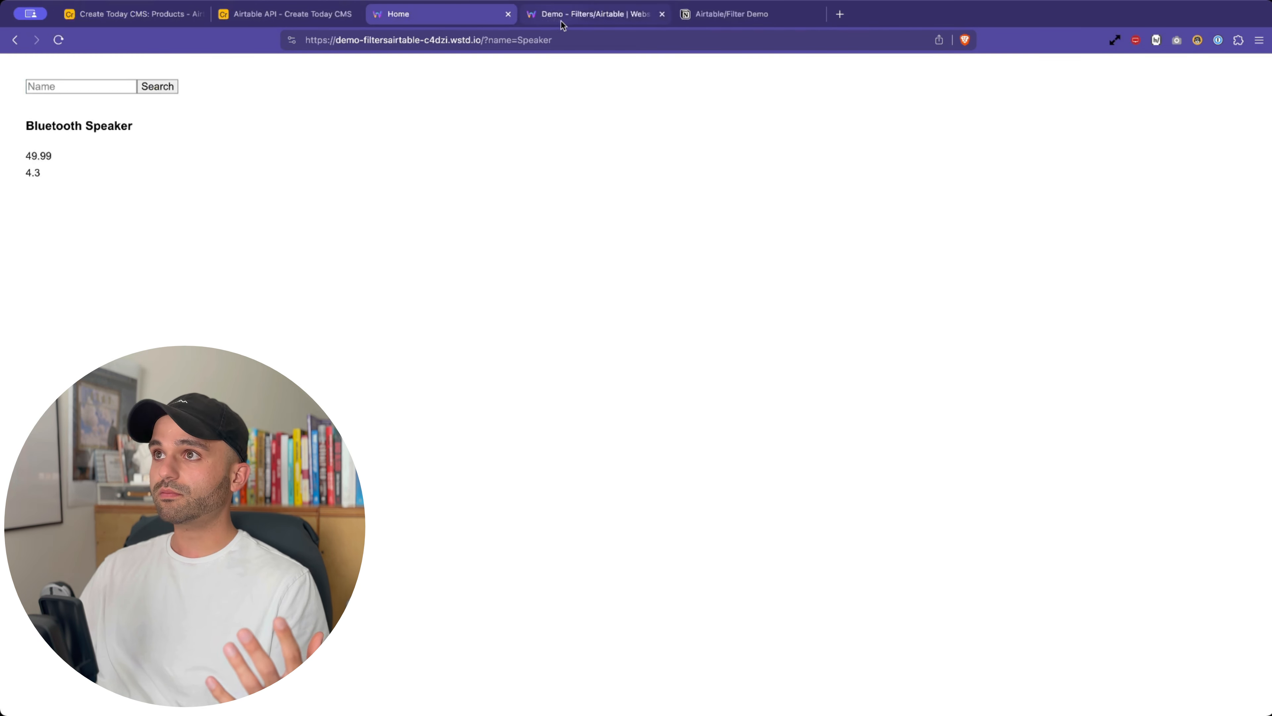
left_click(576, 20)
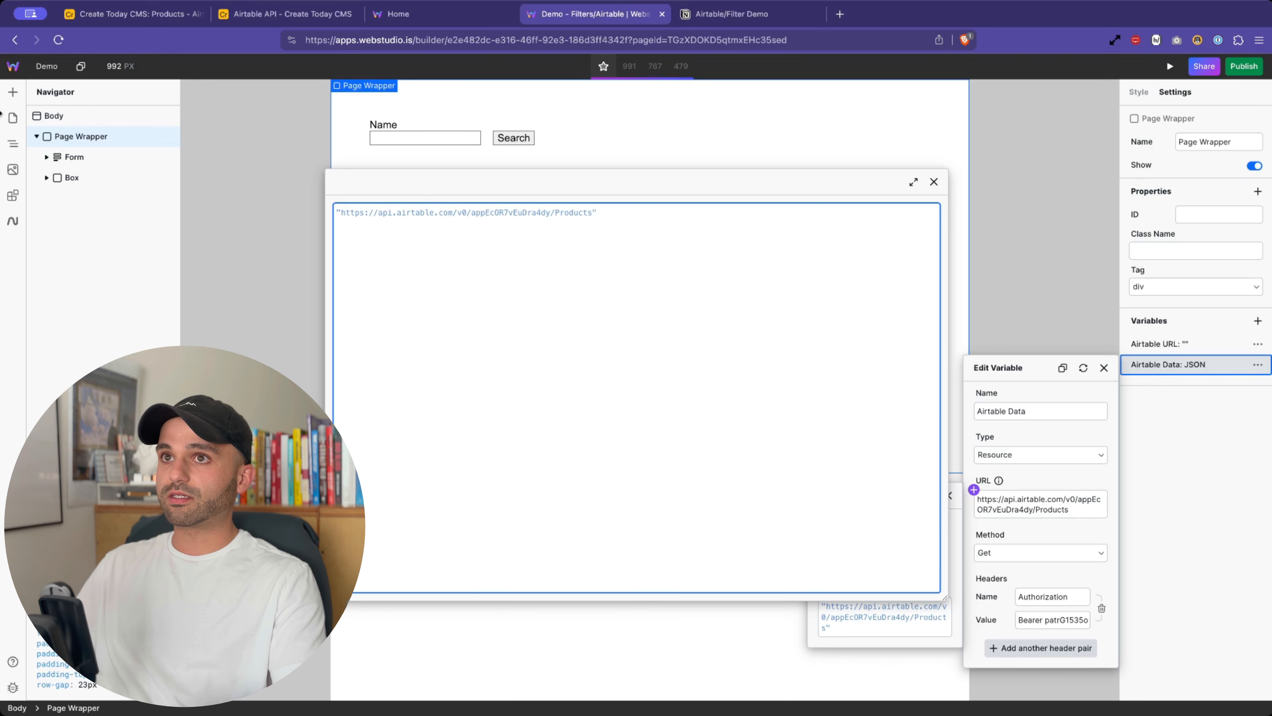
left_click(14, 118)
left_click(13, 116)
left_click(13, 118)
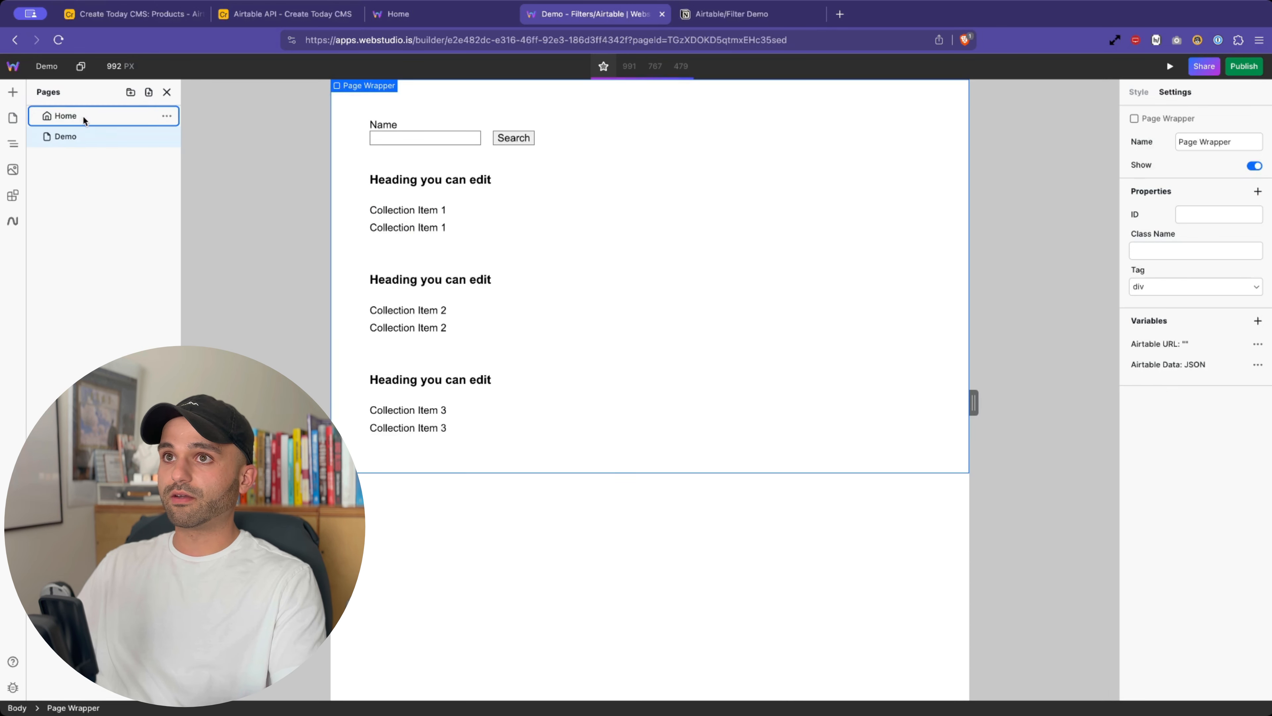
left_click(83, 115)
left_click(133, 137)
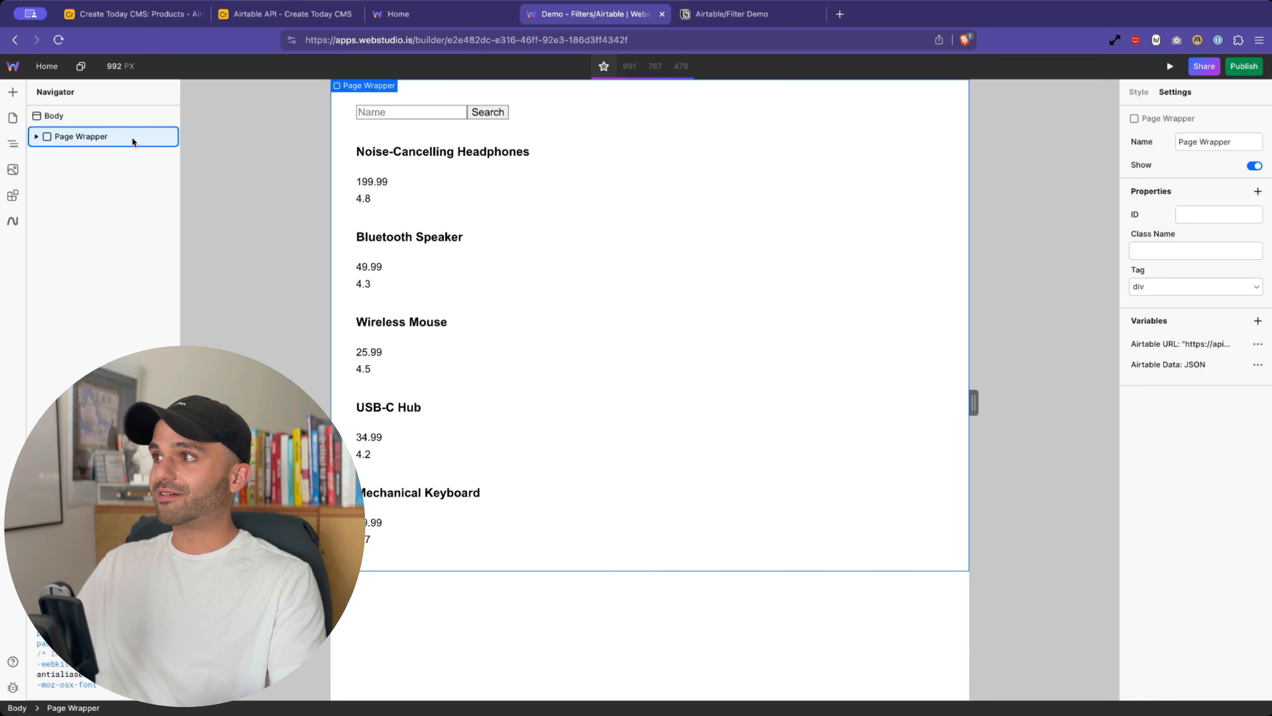
- Inspect the Home page's Airtable Data URL expression, noting its filterByFormula SEARCH on system.search.name
left_click(1170, 360)
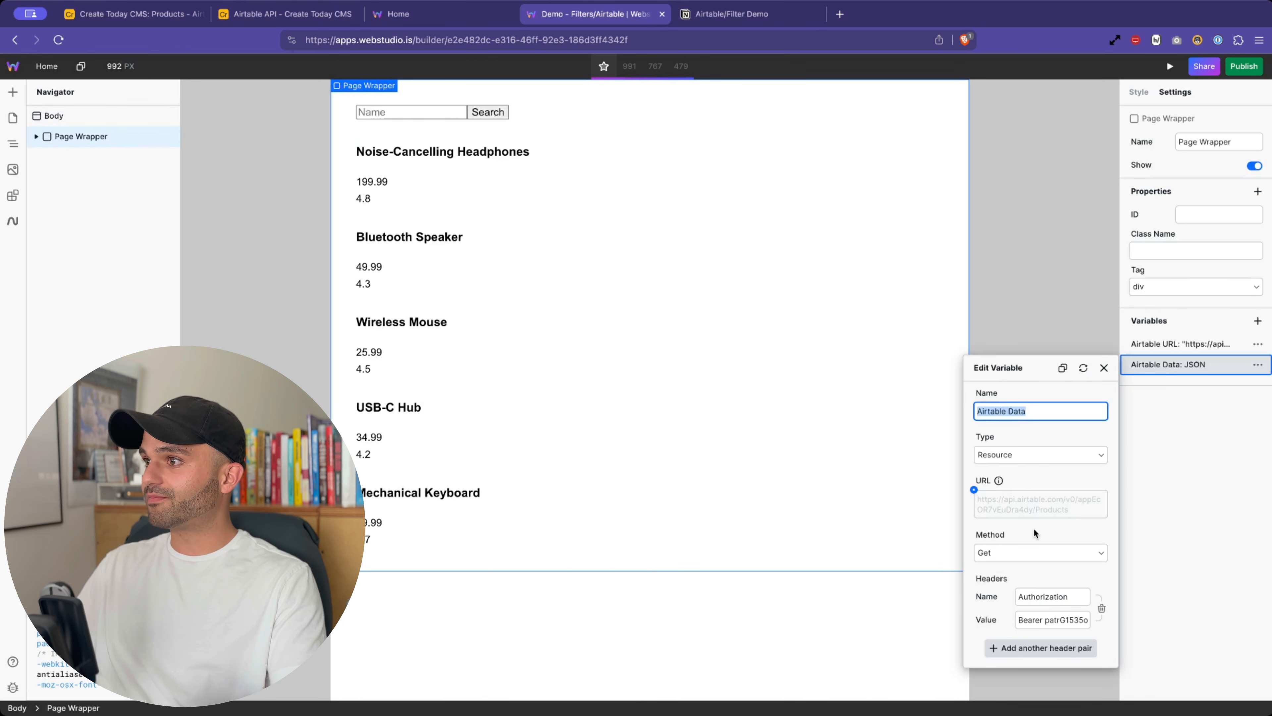
left_click(973, 488)
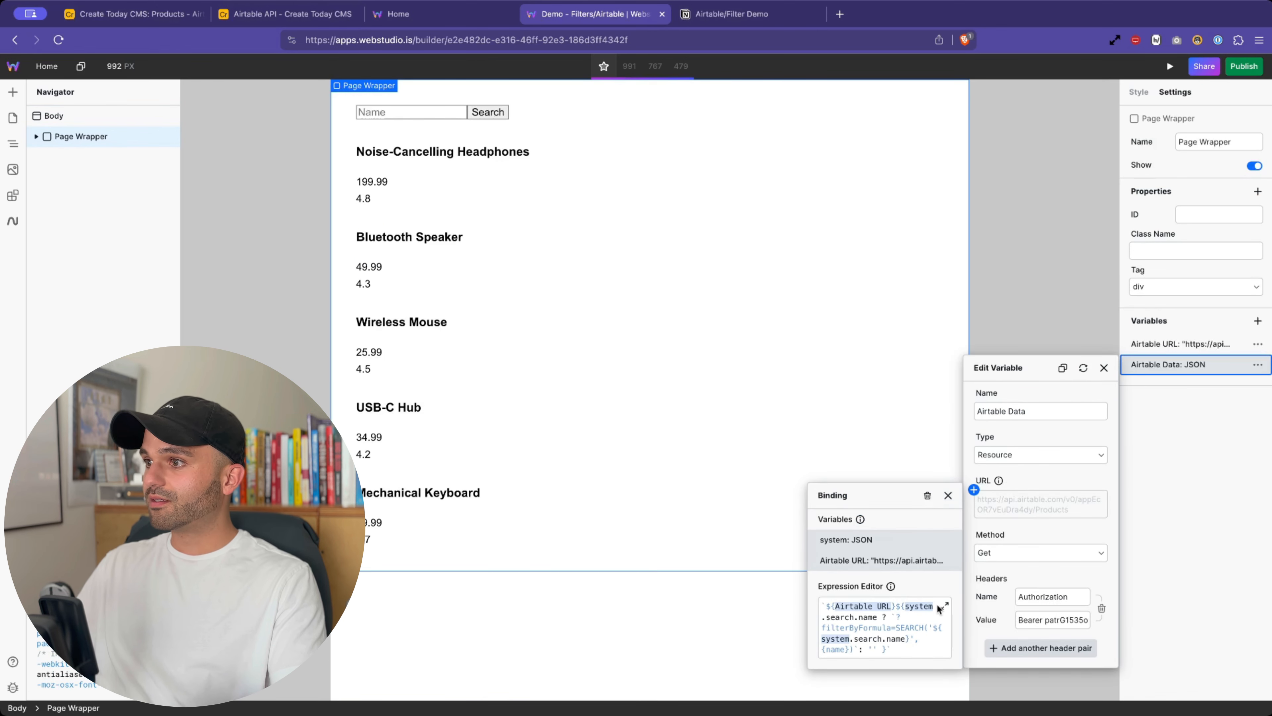
left_click(942, 606)
left_click(620, 315)
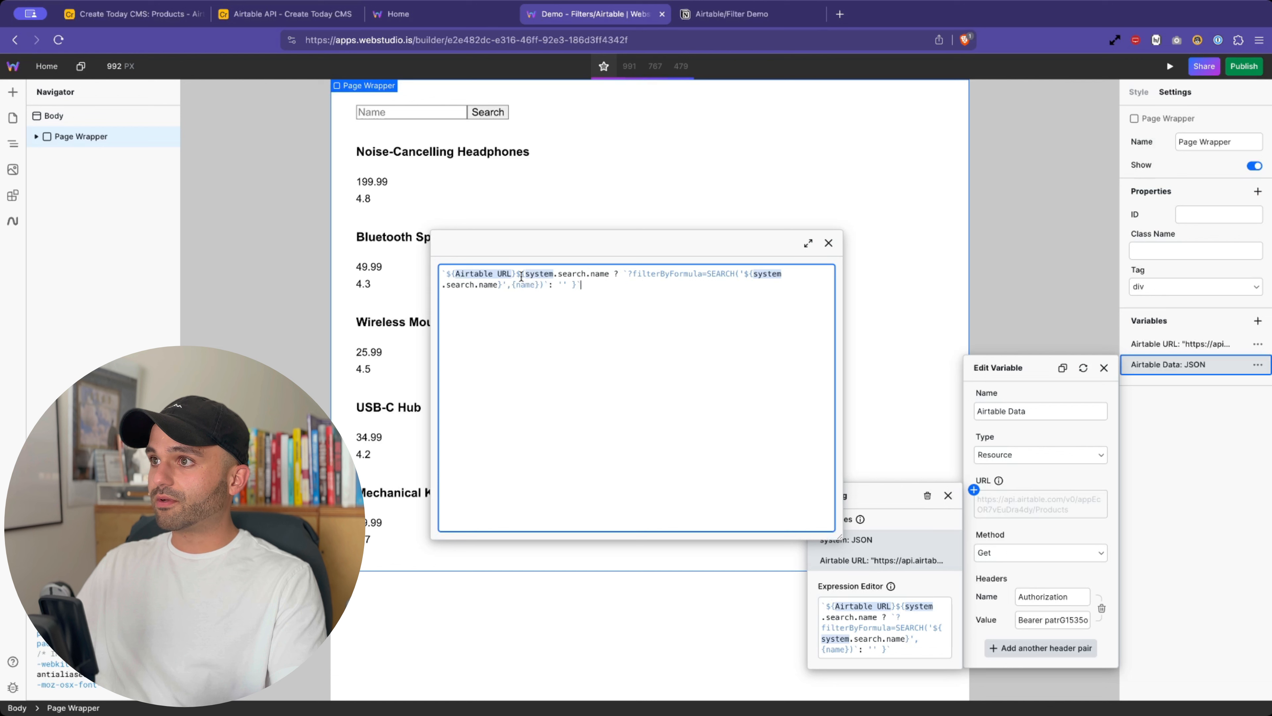
left_click_drag(630, 276, 726, 289)
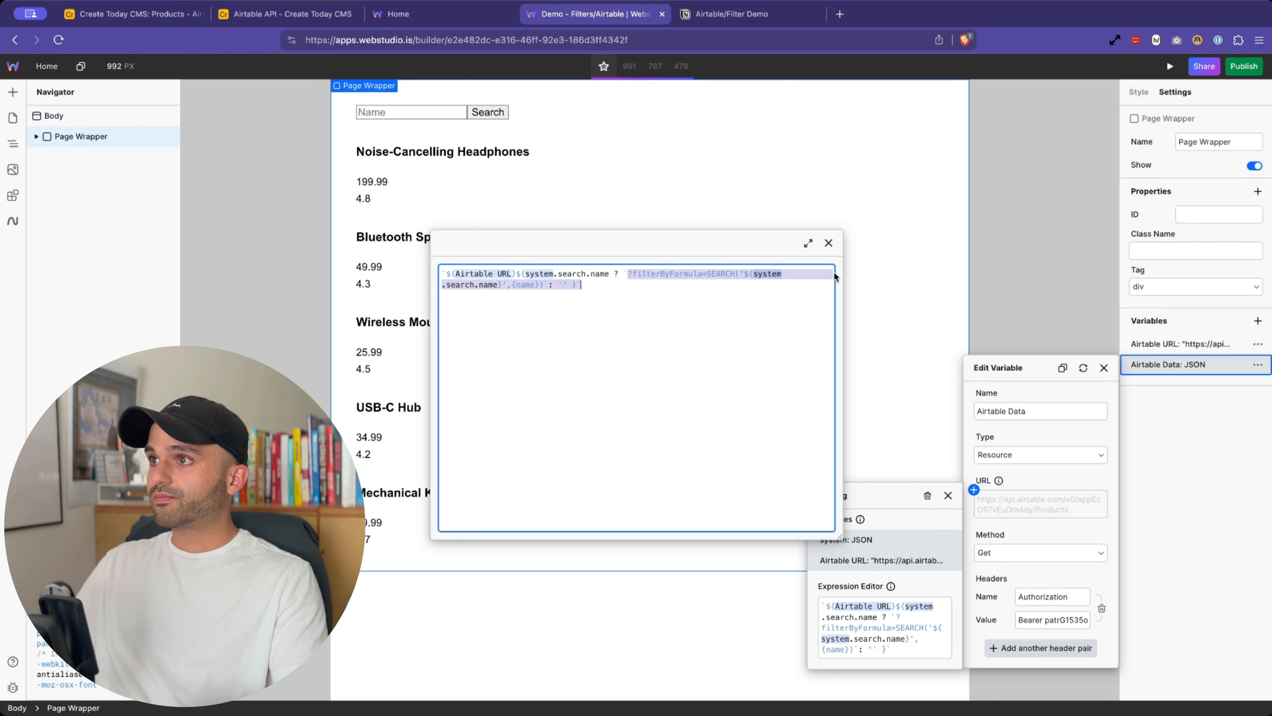
left_click(828, 242)
left_click(1103, 368)
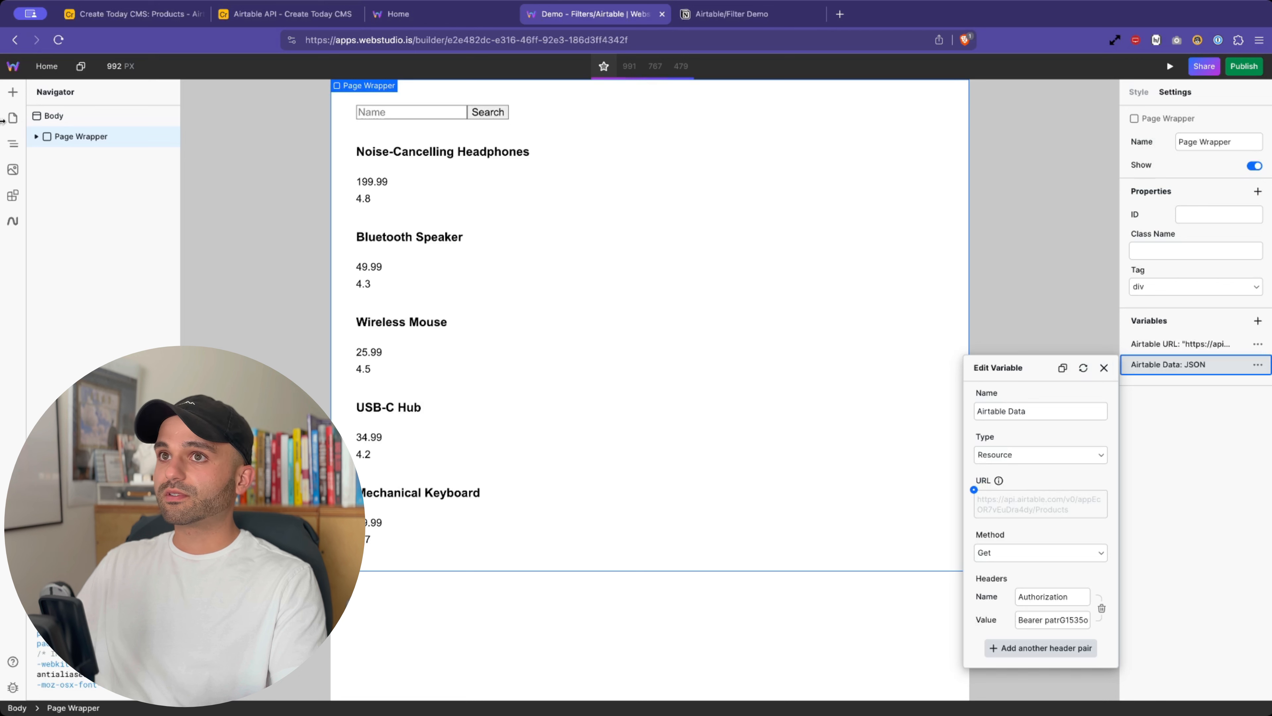
left_click(13, 117)
- On the Demo page, paste ?filterByFormula=SEARCH('',{name}) after the Airtable Data Products URL
left_click(66, 136)
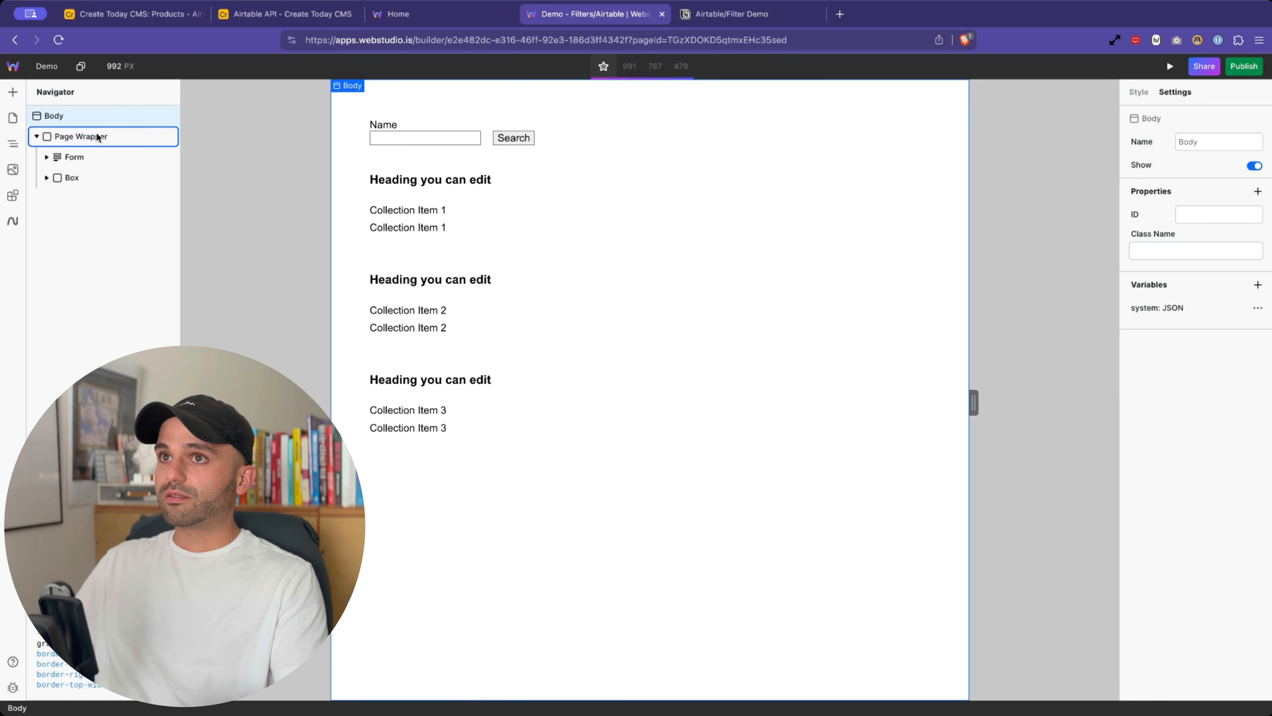
left_click(1176, 369)
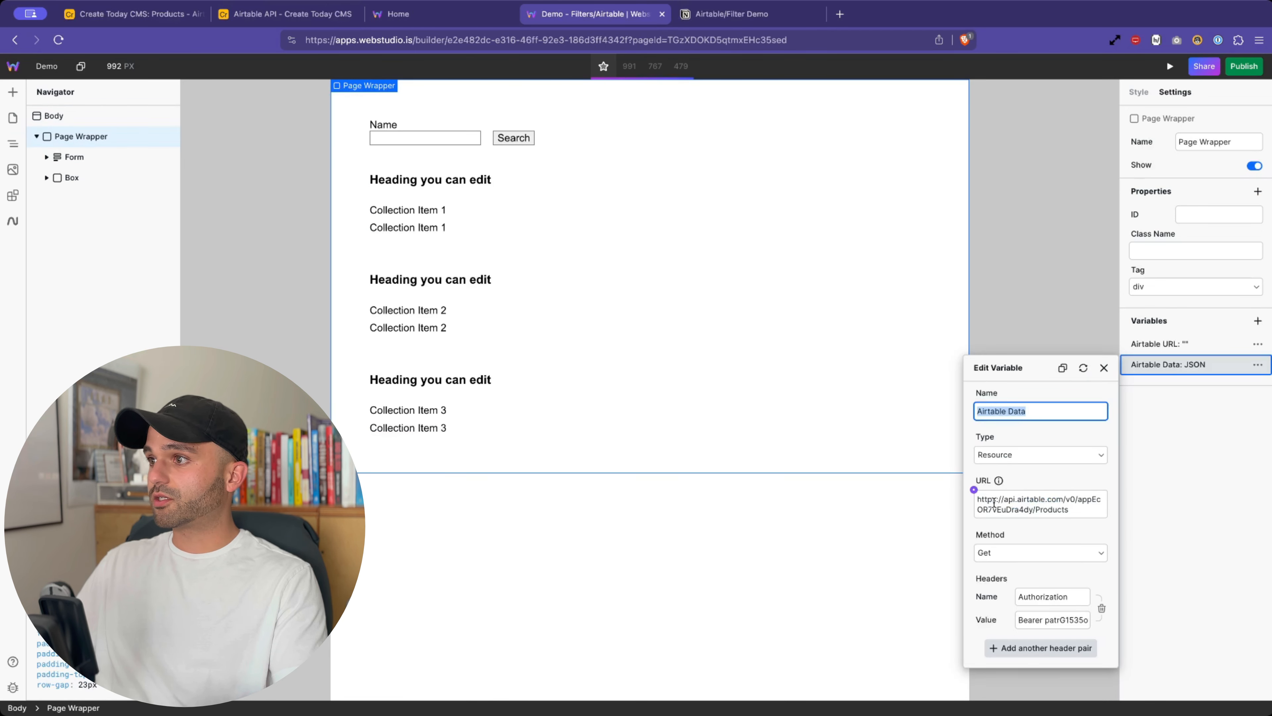
left_click(974, 489)
left_click(945, 605)
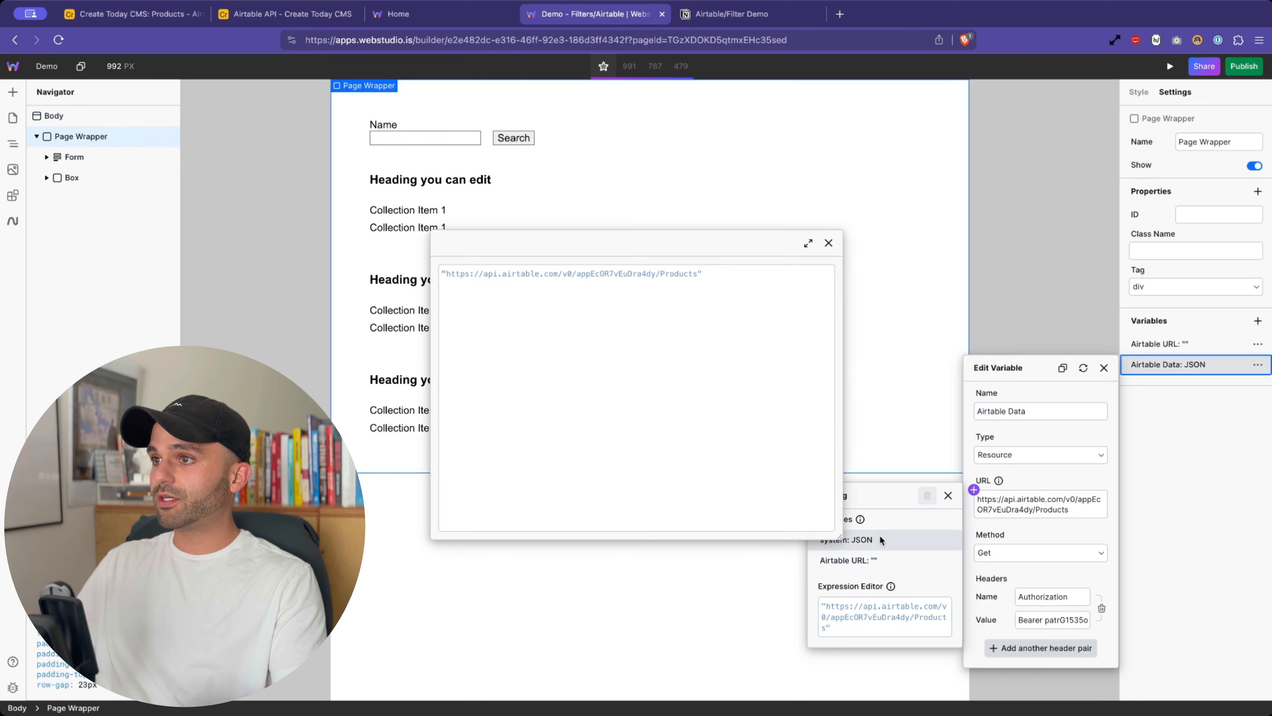
left_click(702, 340)
type("?filterByFormula=SEARCH('${$ws$dataSource$i3K5M9QXBfJM7NVFi3oRG.search.name}',{name})`: '' }`")
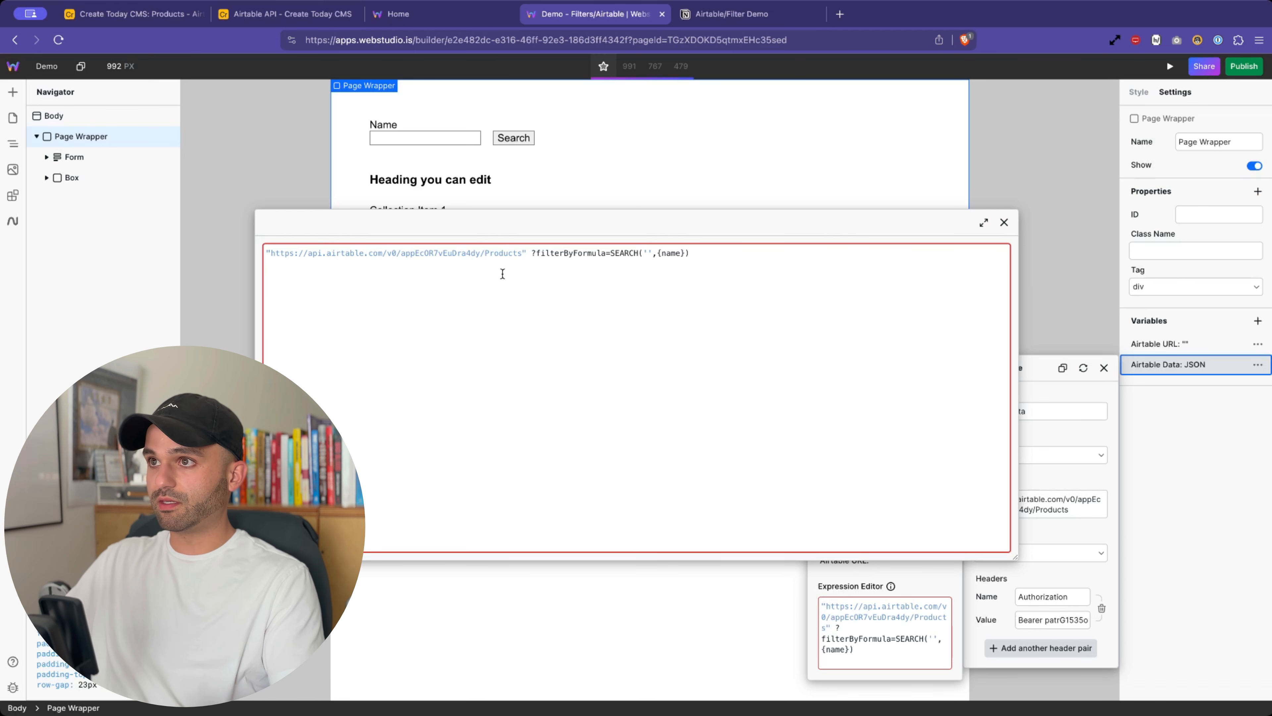
- Point out filterByFormula and SEARCH in the added query, then place the caret inside SEARCH's empty quotes
left_click_drag(532, 253, 699, 253)
left_click(571, 254)
double_click(571, 253)
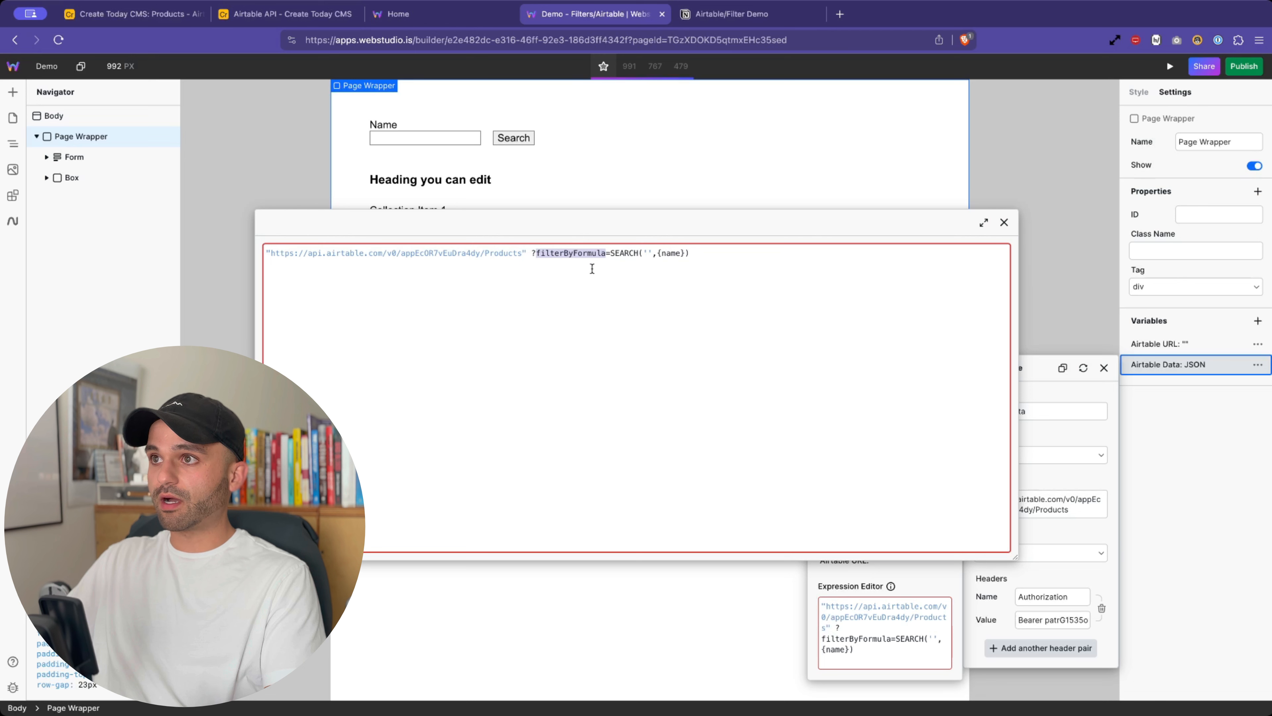
left_click(608, 253)
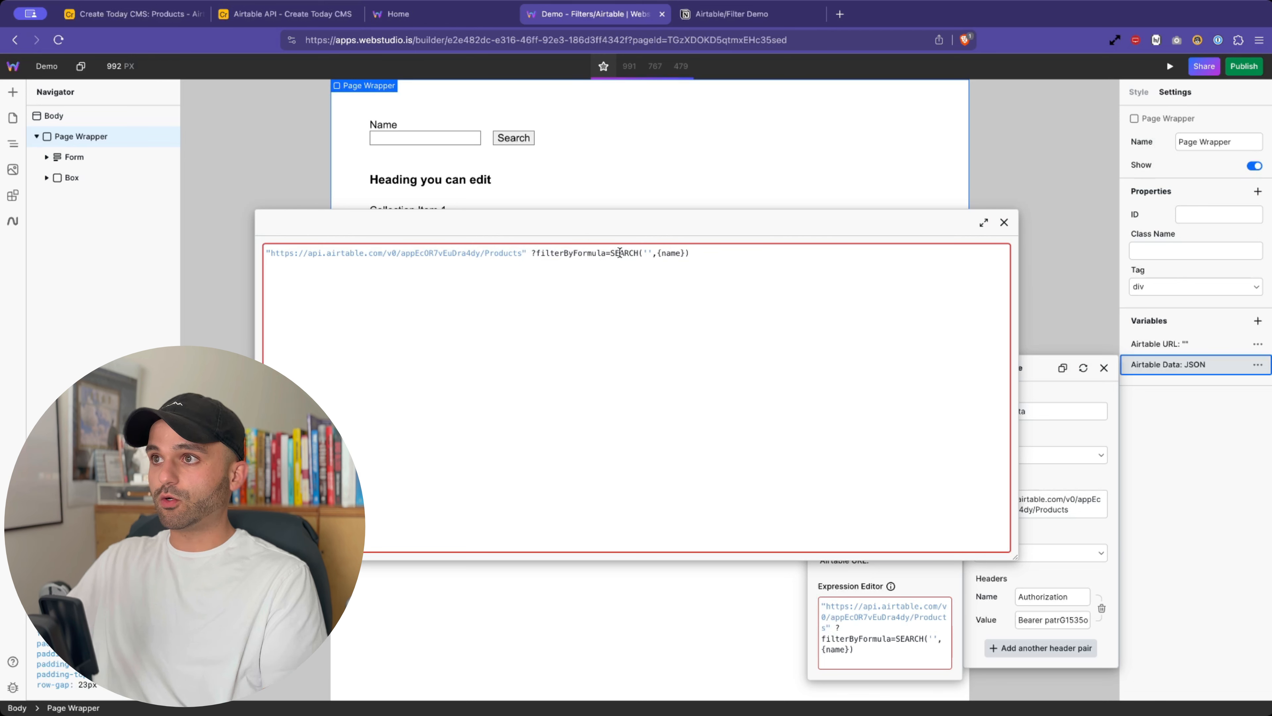
double_click(620, 253)
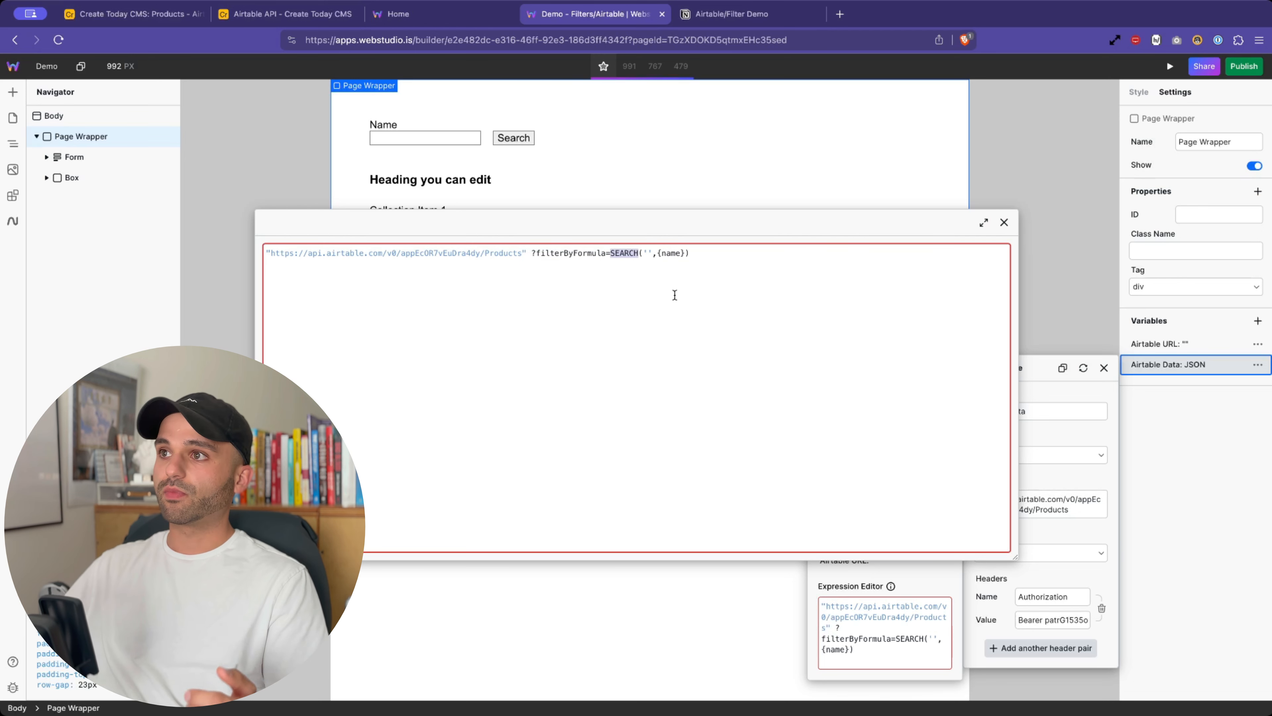
left_click(647, 255)
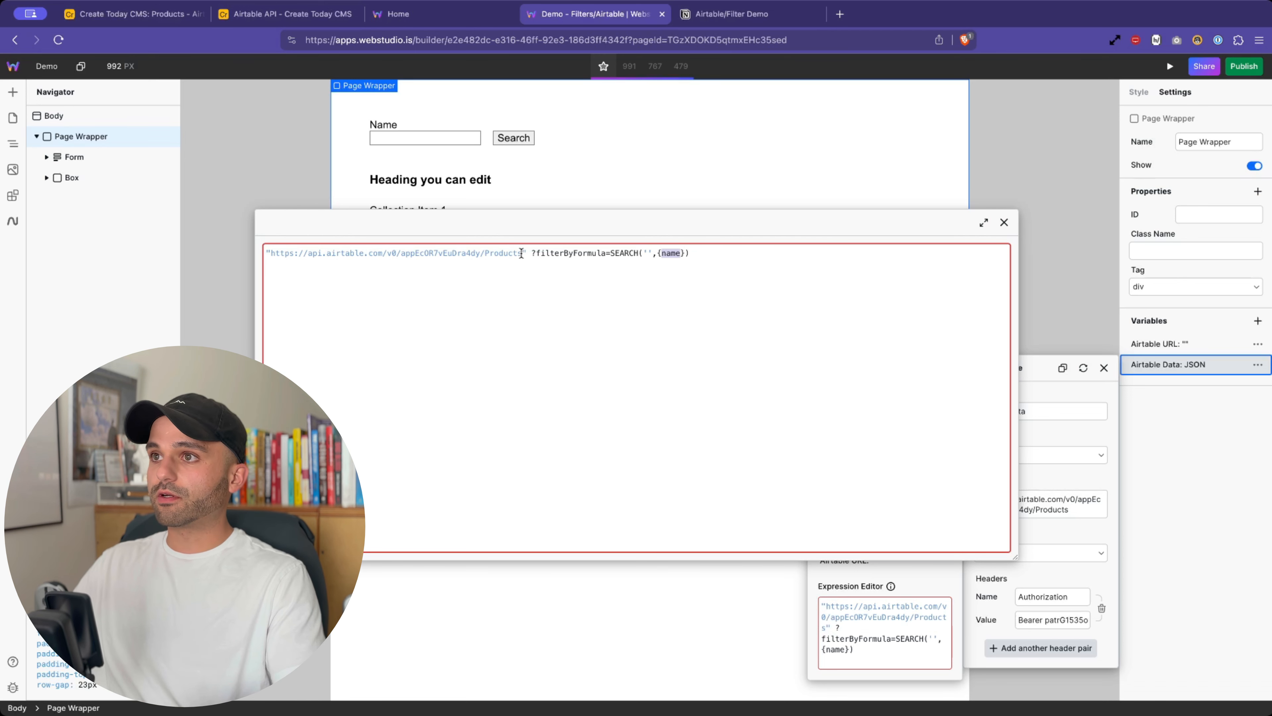
- Review the base URL and appended query, then delete the empty quotes inside SEARCH
left_click_drag(521, 253, 334, 240)
left_click_drag(529, 254, 694, 254)
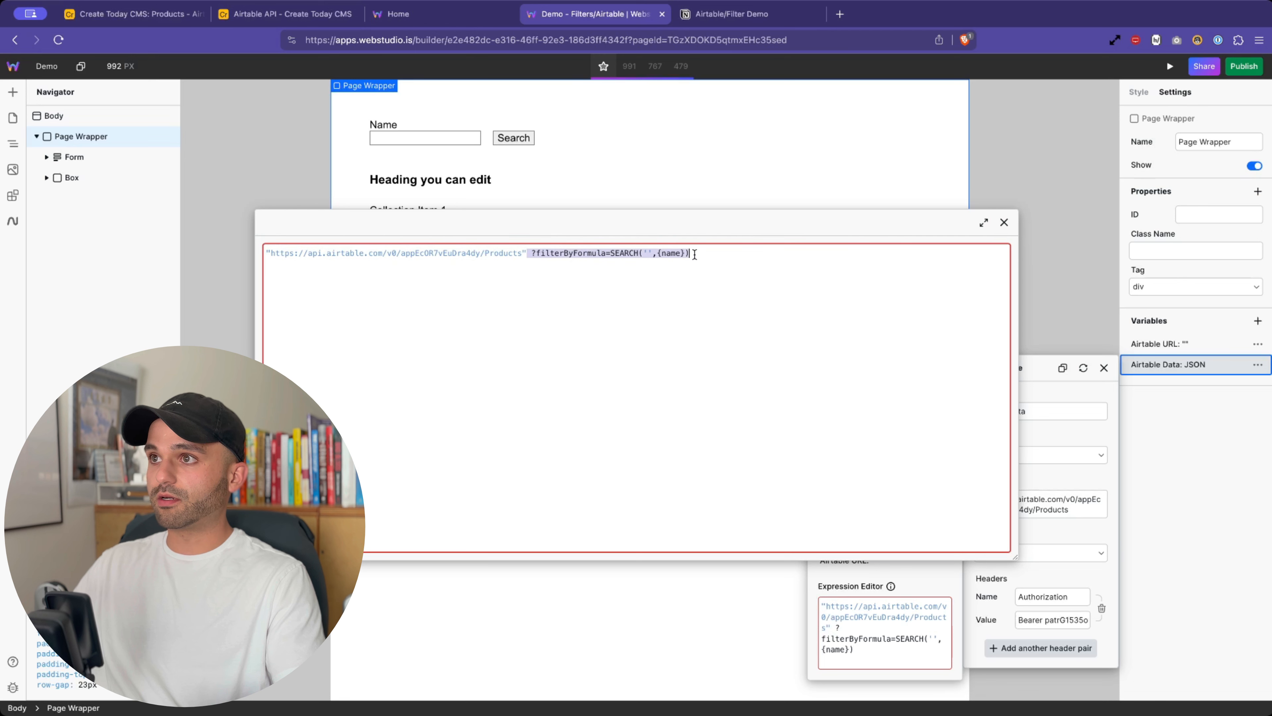
left_click(631, 253)
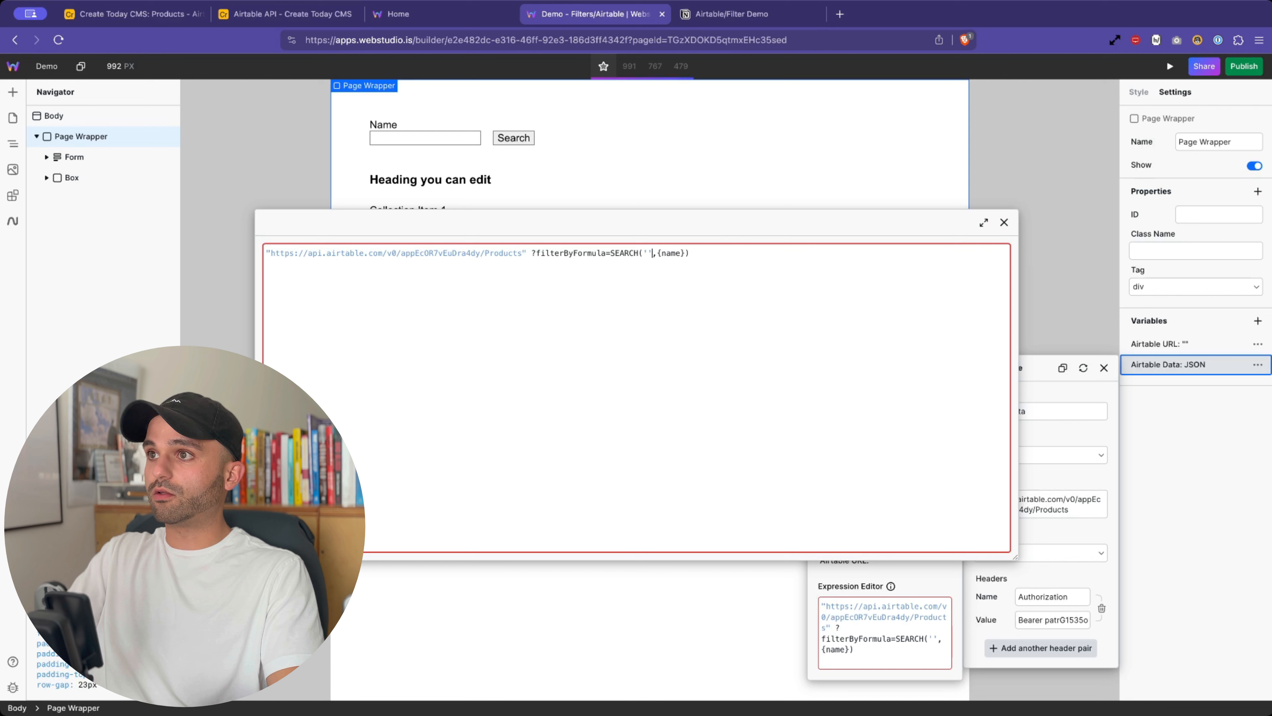
key("BackSpace")
key("BackSpace")
- Enter system.params.name as the SEARCH argument, using autocomplete for system and params
type("sys")
key("Return")
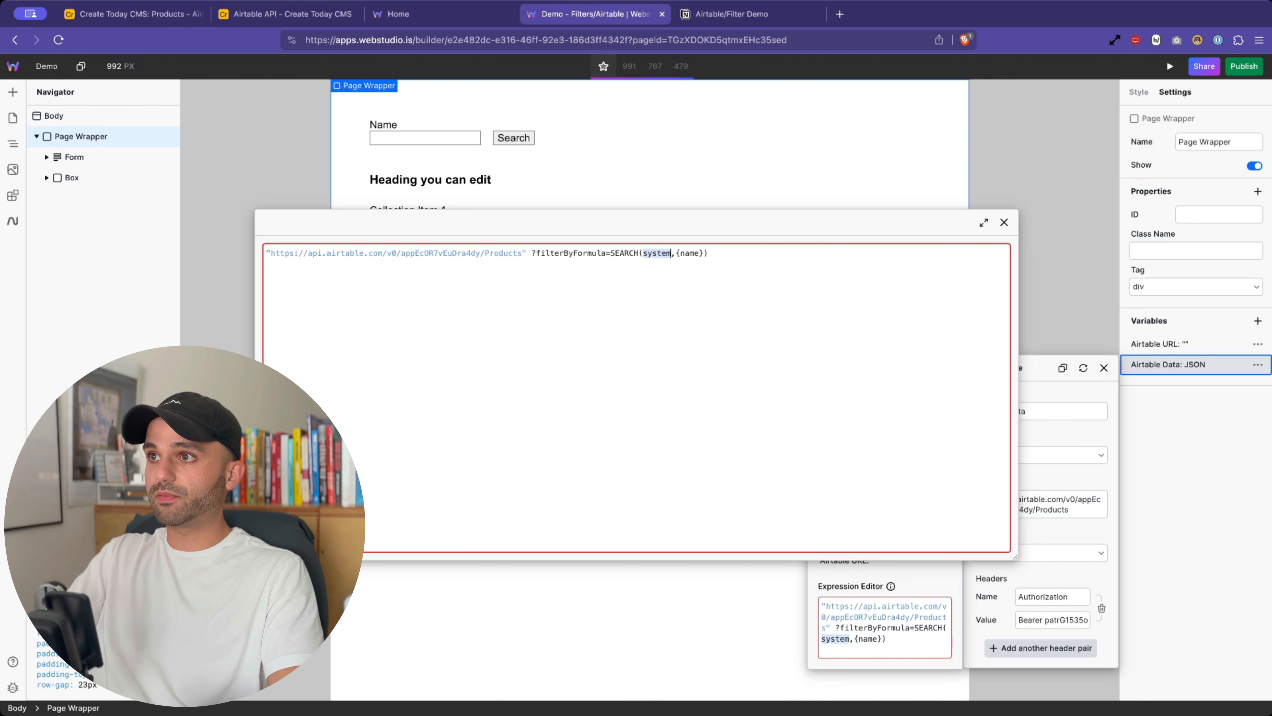
type(".")
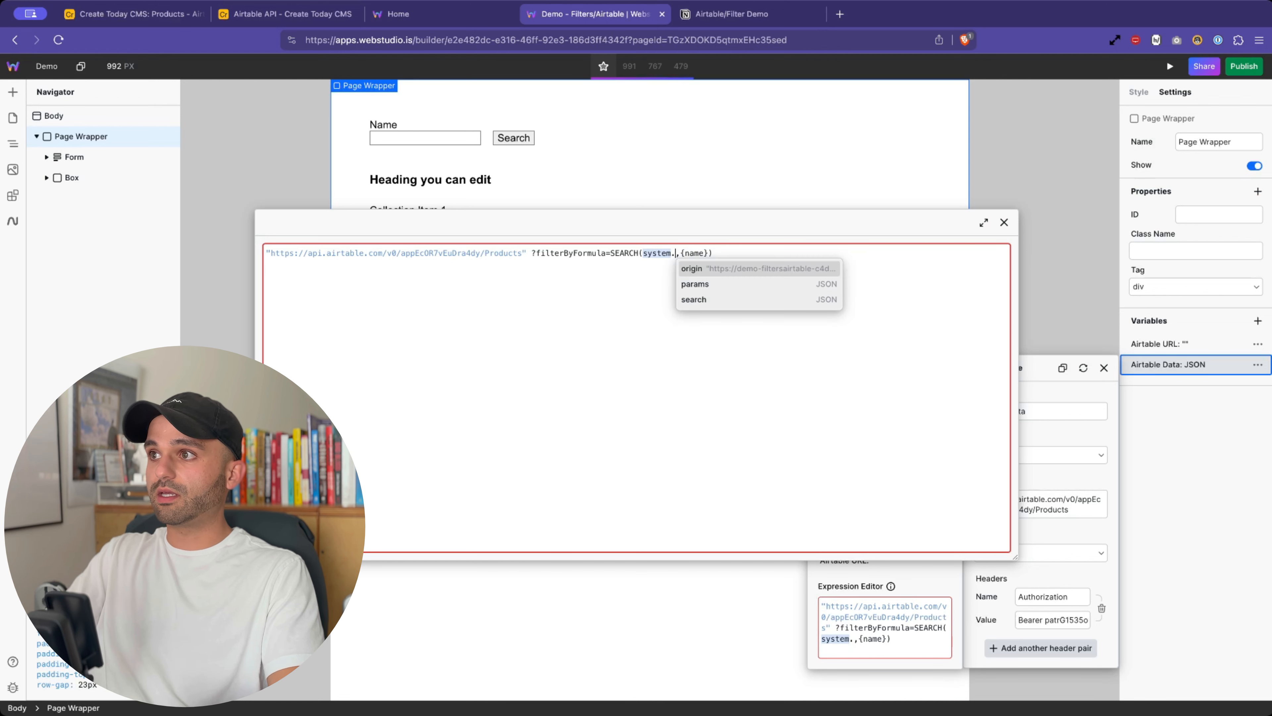
key("Tab")
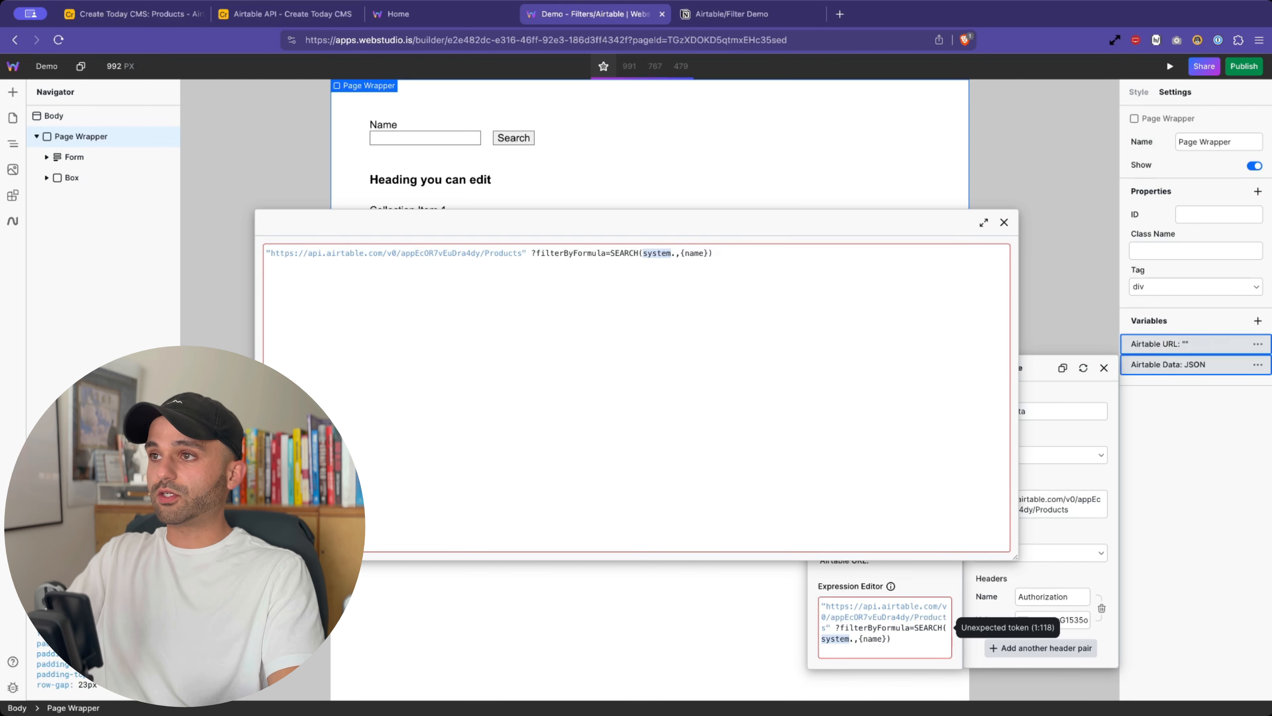
left_click(673, 253)
type("p")
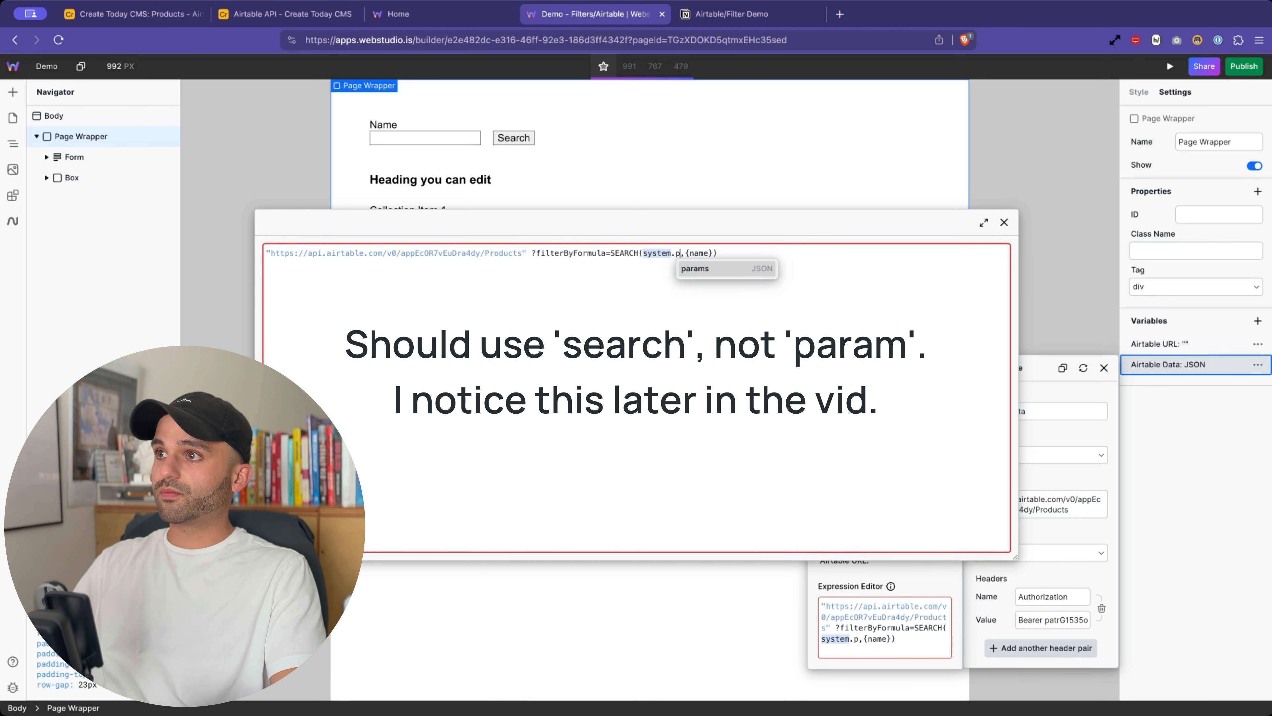
left_click(745, 270)
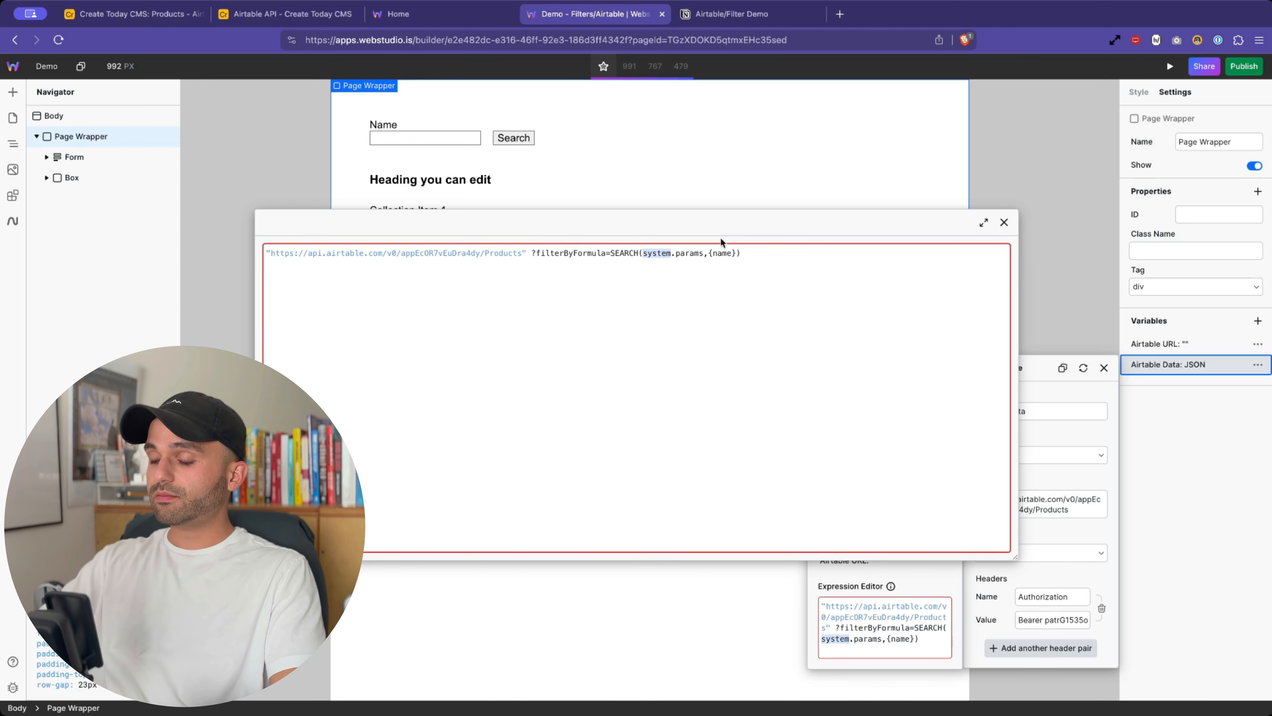
type(".")
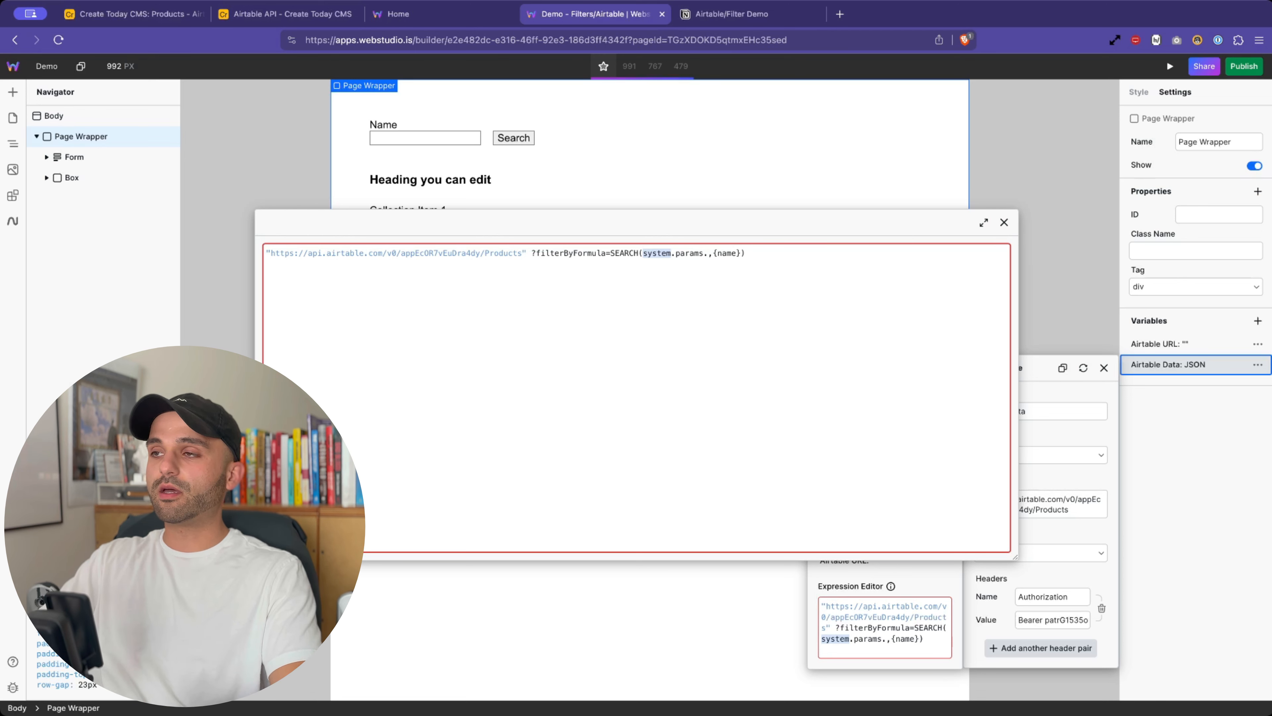
type("name")
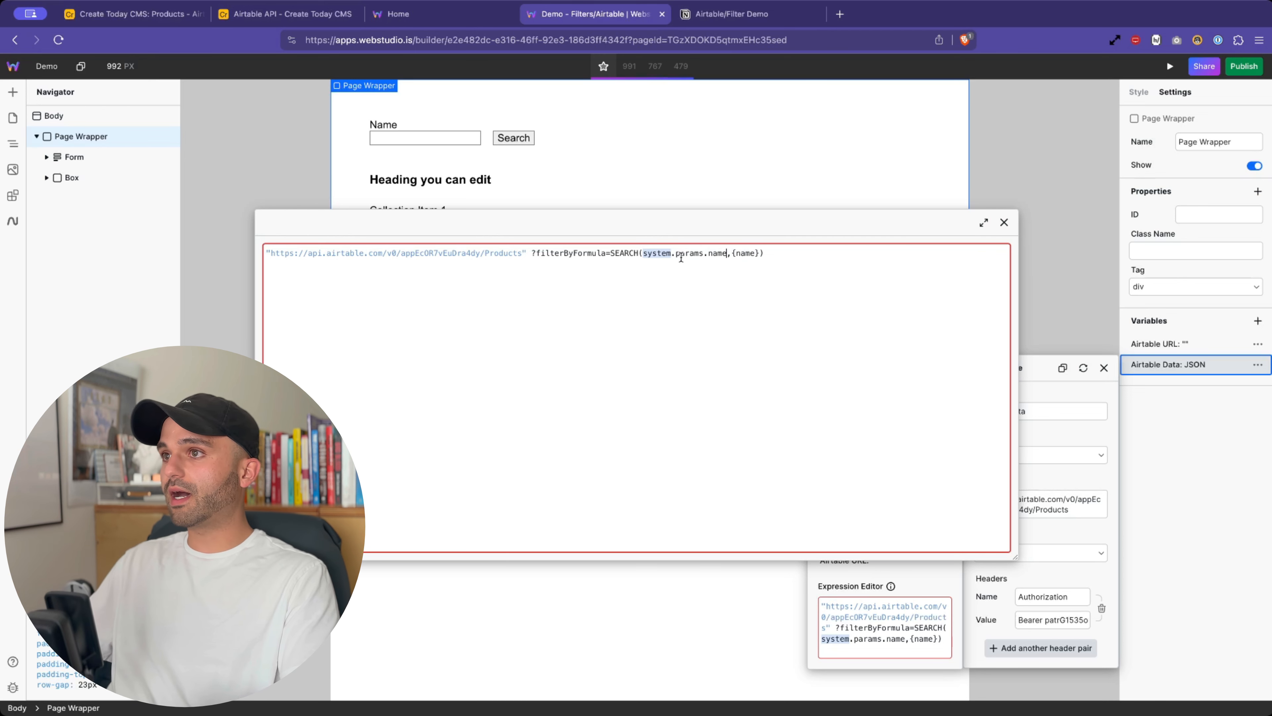
- Delete the gap between the URL's closing quote and the filter, and remove the URL's opening quote
left_click_drag(641, 250, 717, 252)
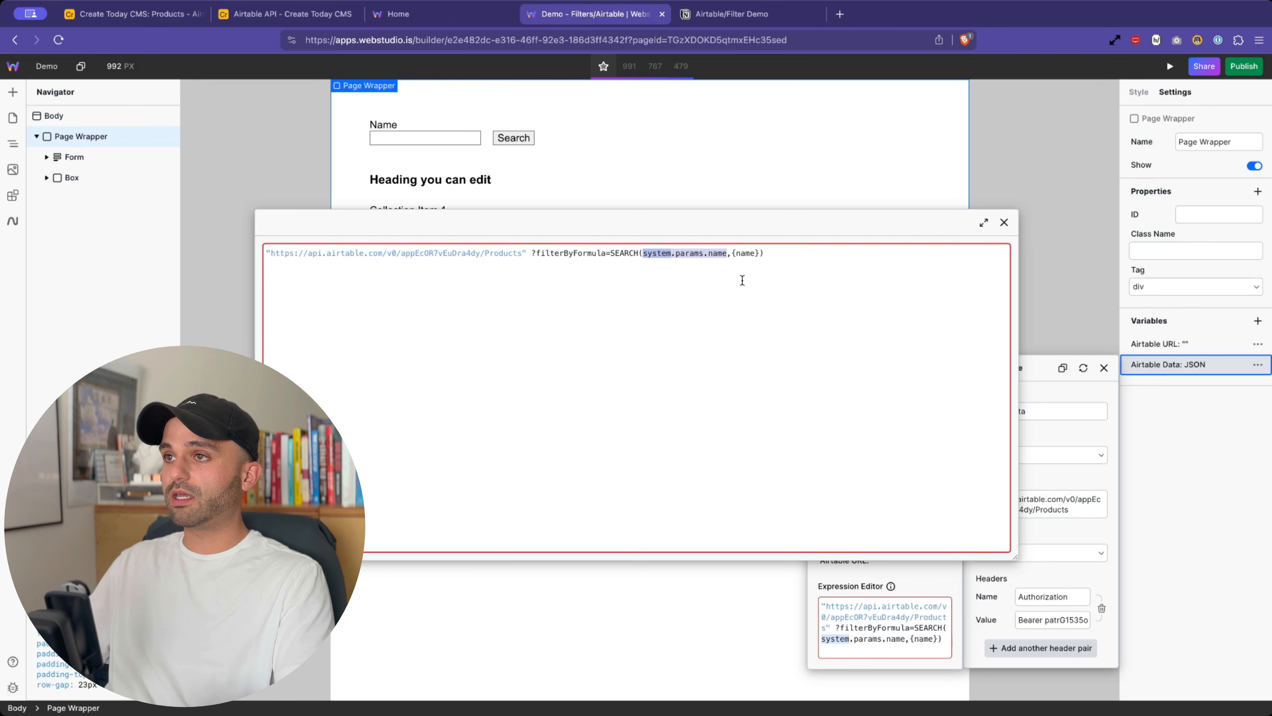
left_click(553, 254)
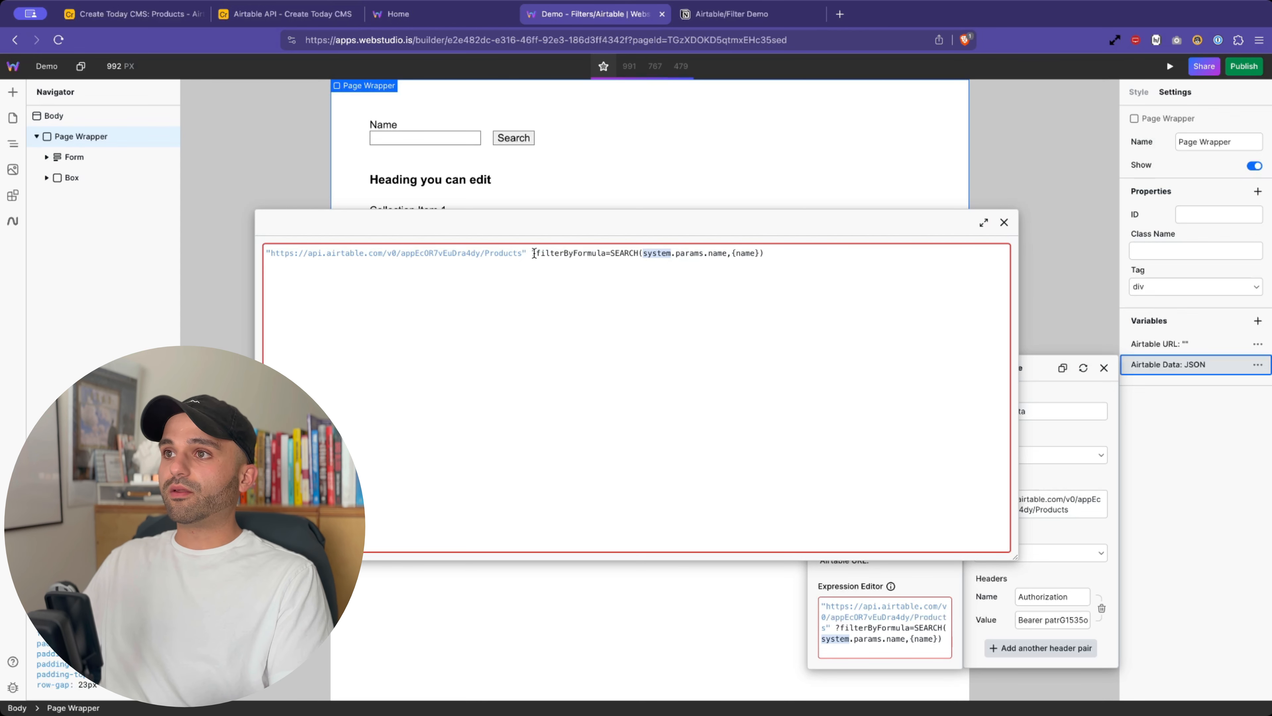
left_click(533, 252)
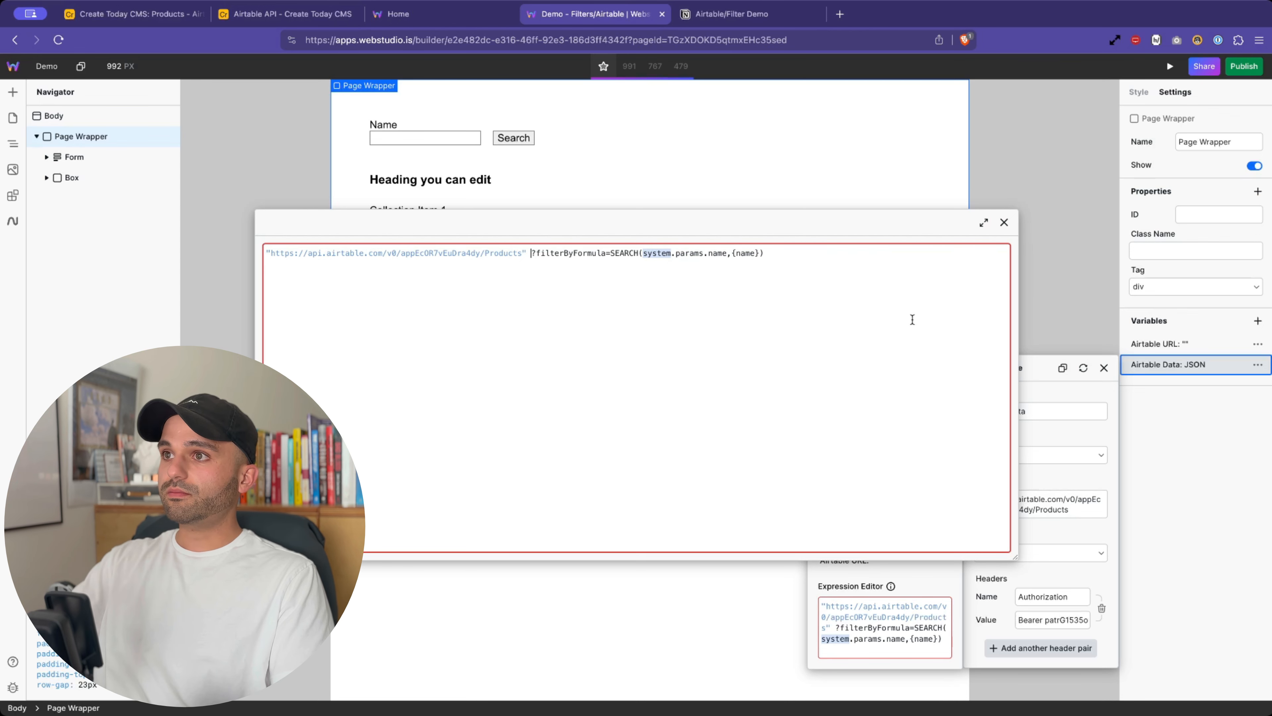
key("BackSpace")
key("BackSpace")
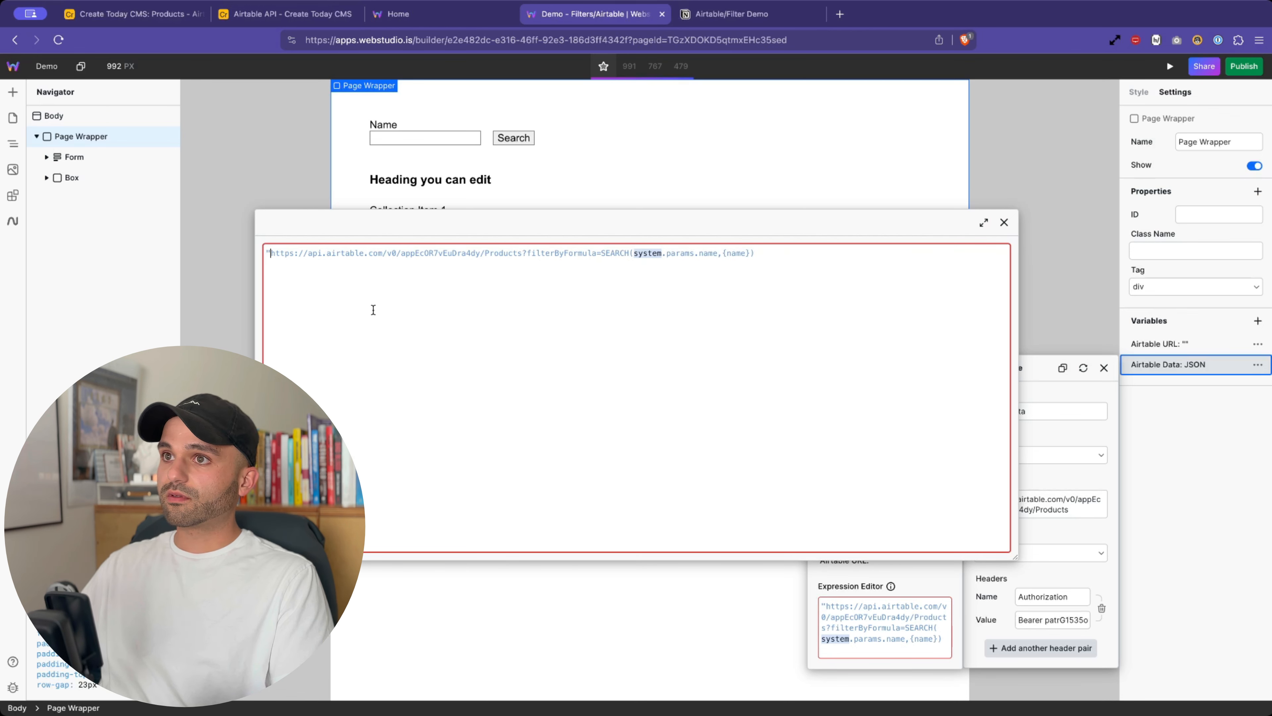
key("BackSpace")
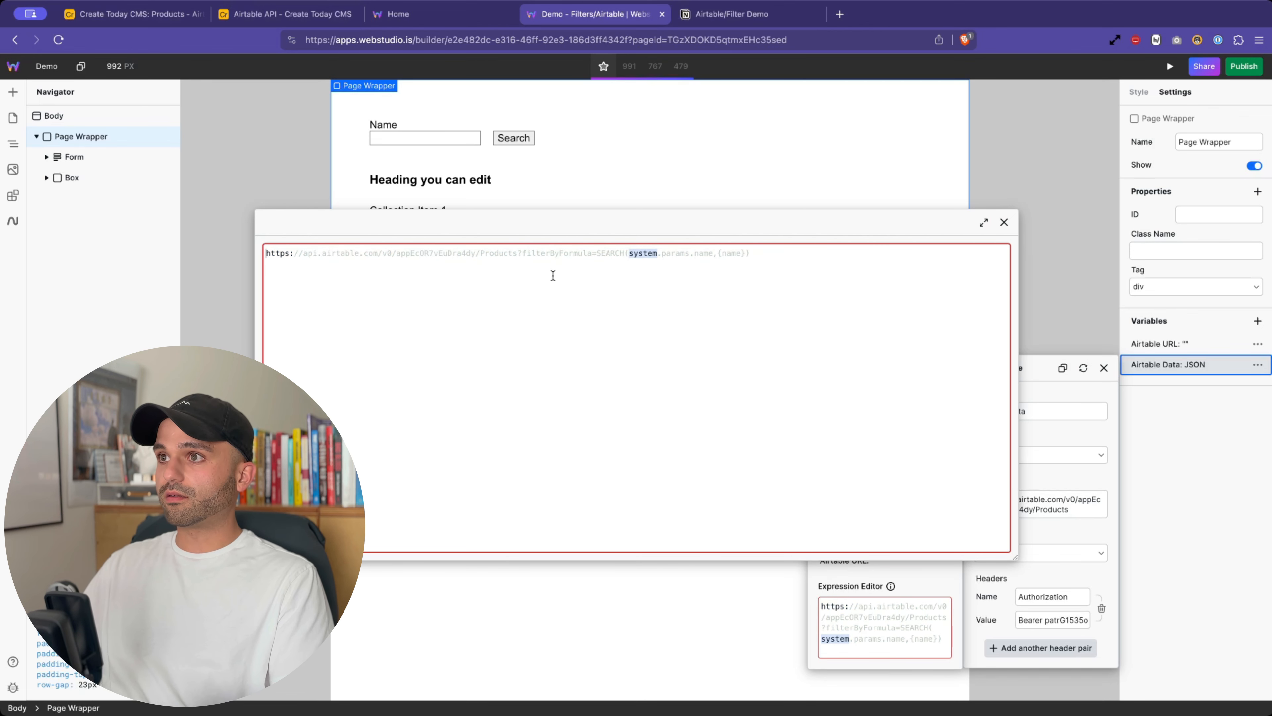
- Review the joined URL, the system.params.name reference and the {name} argument, then place the caret at the URL start
left_click_drag(270, 253, 600, 253)
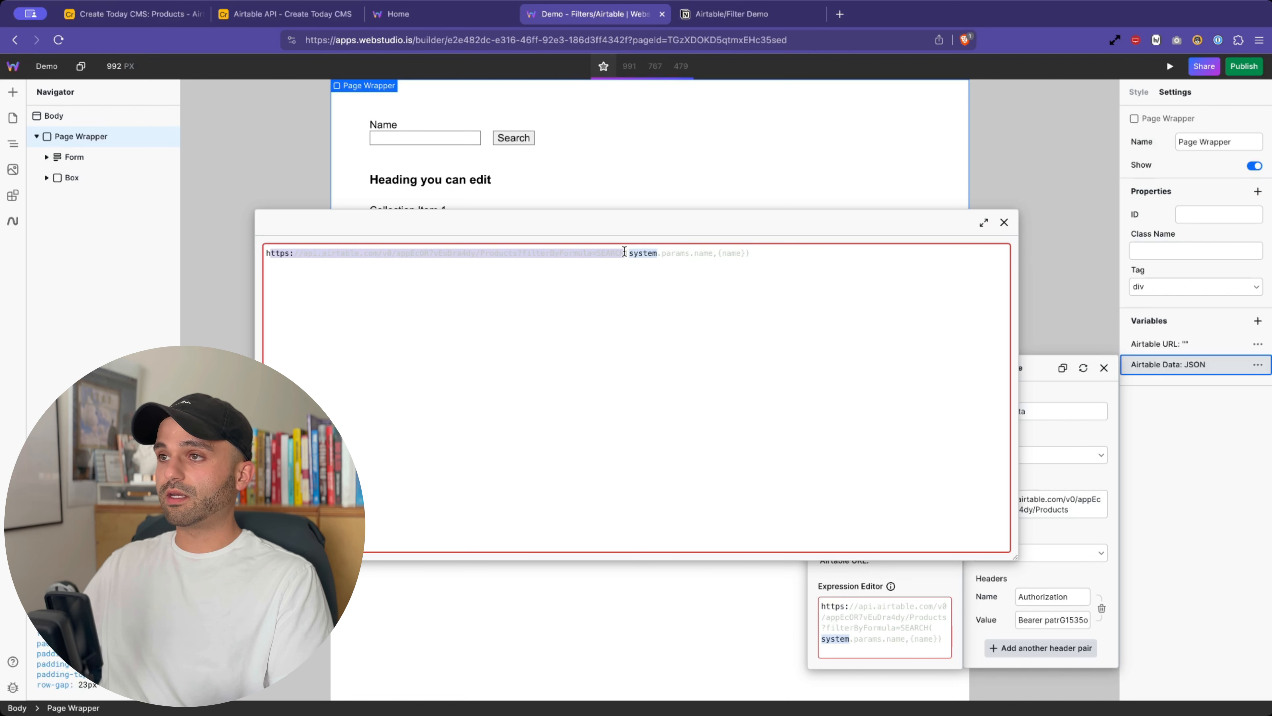
left_click_drag(625, 252, 711, 252)
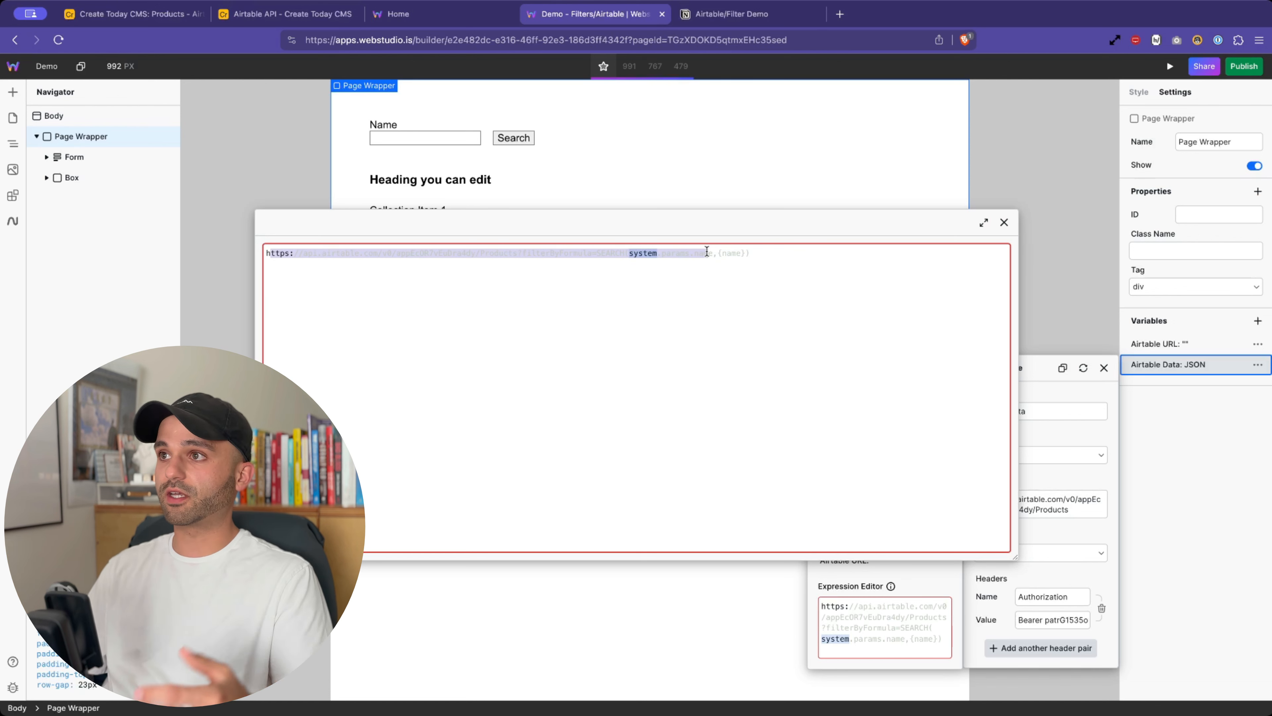
left_click(704, 250)
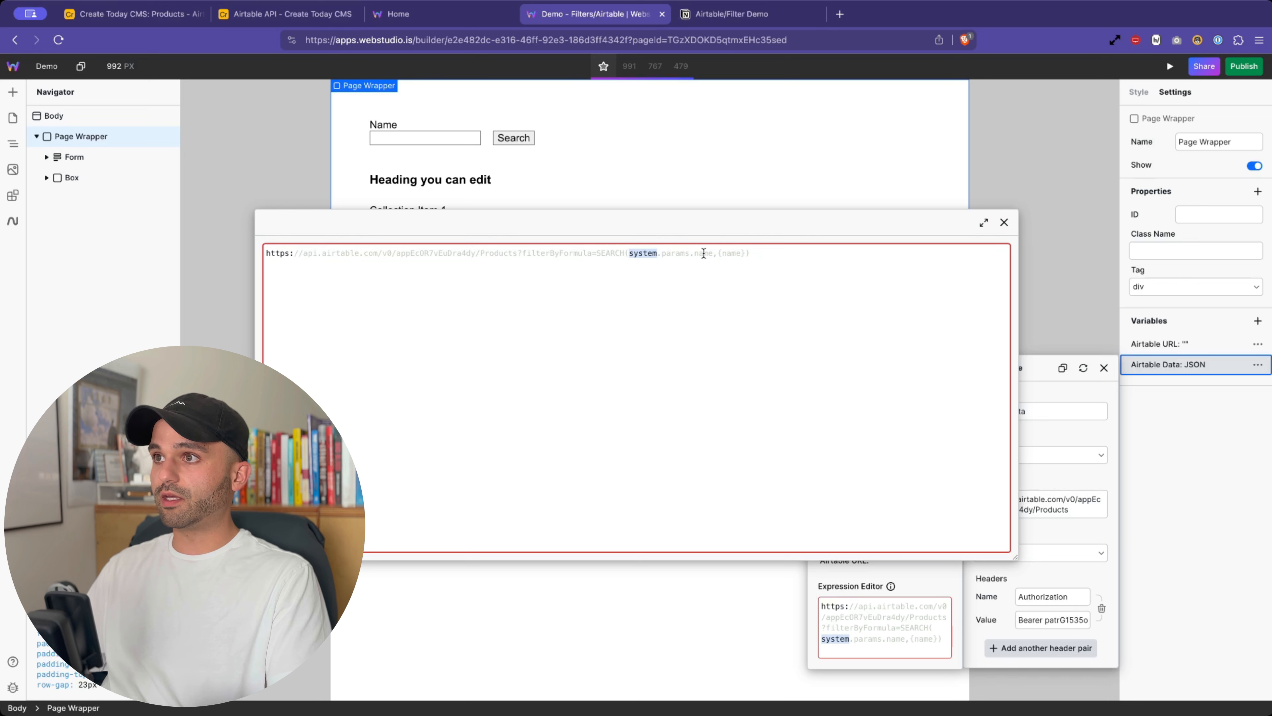
left_click_drag(713, 252, 759, 252)
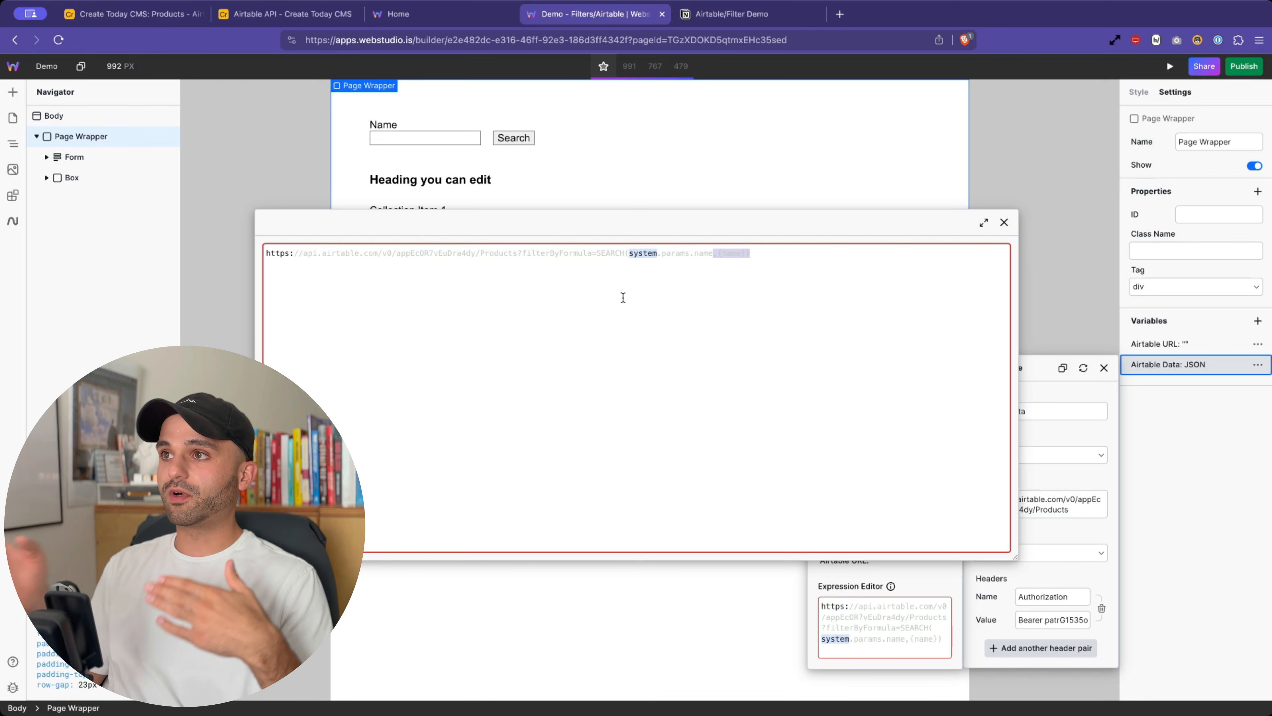
left_click(406, 251)
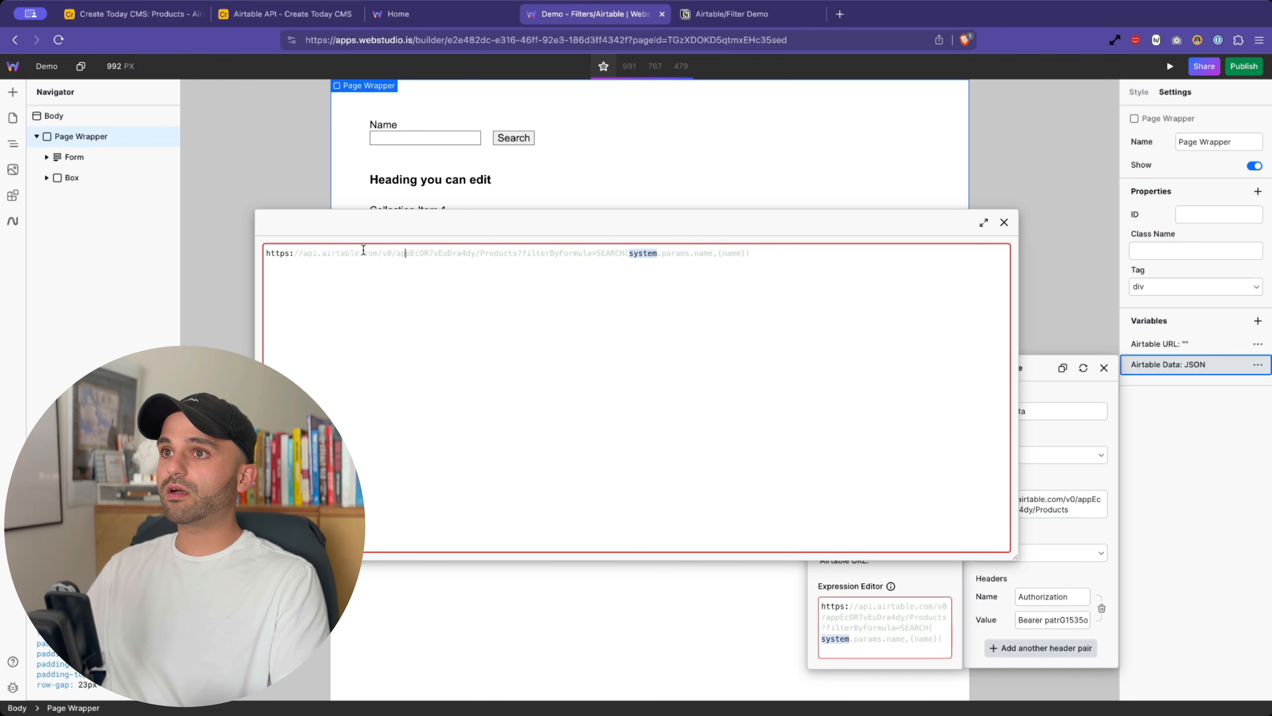
left_click(265, 255)
left_click(266, 251)
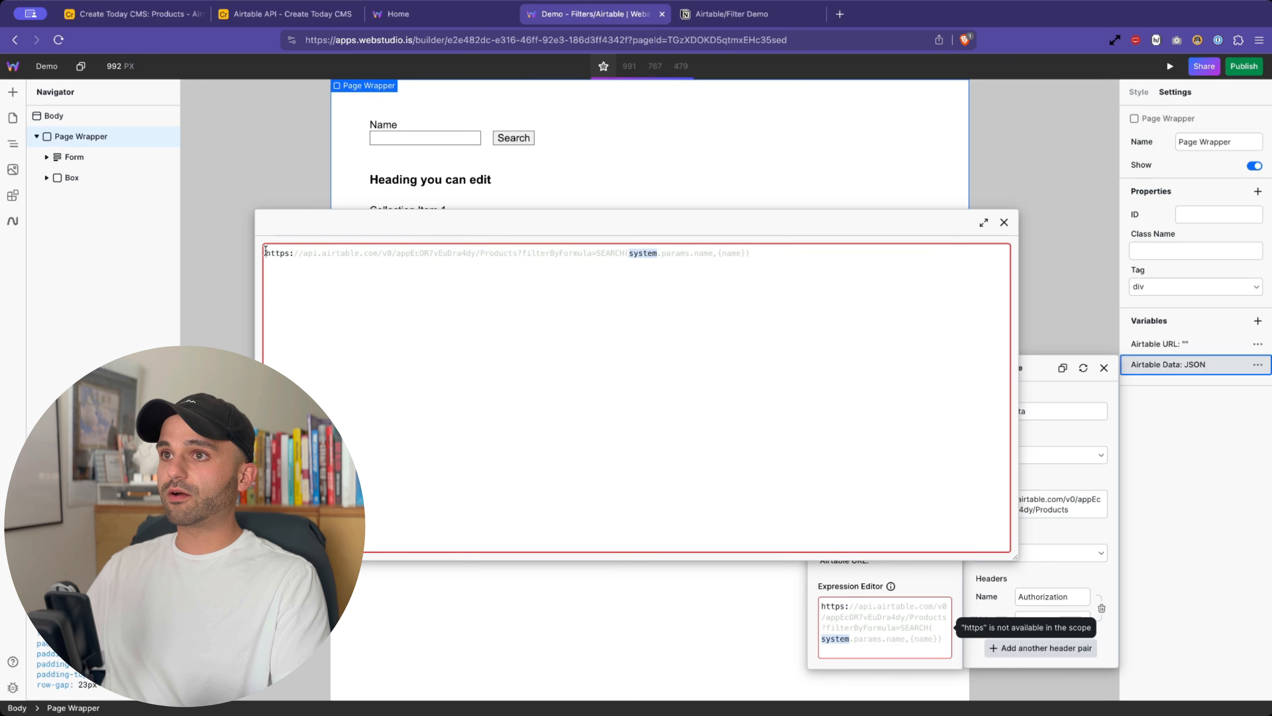
- Wrap the URL in backticks and make the SEARCH argument ${system.params.name} followed by a comma
type("`")
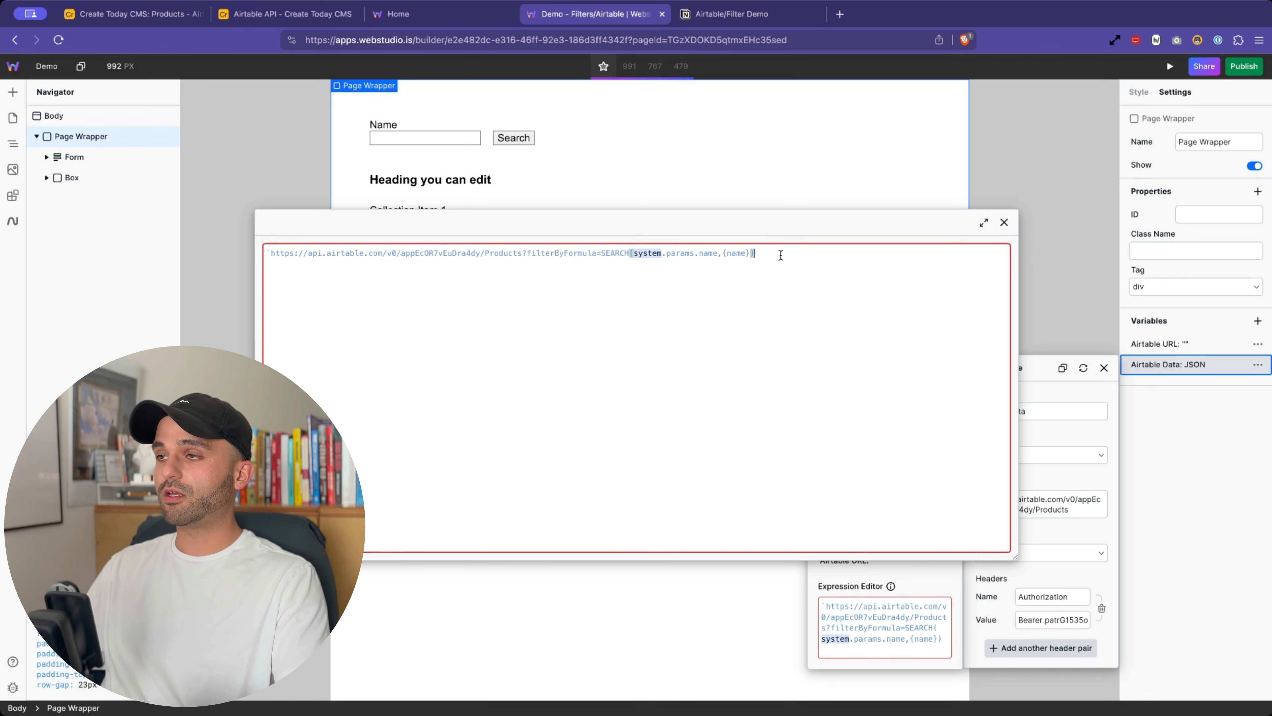
type("`")
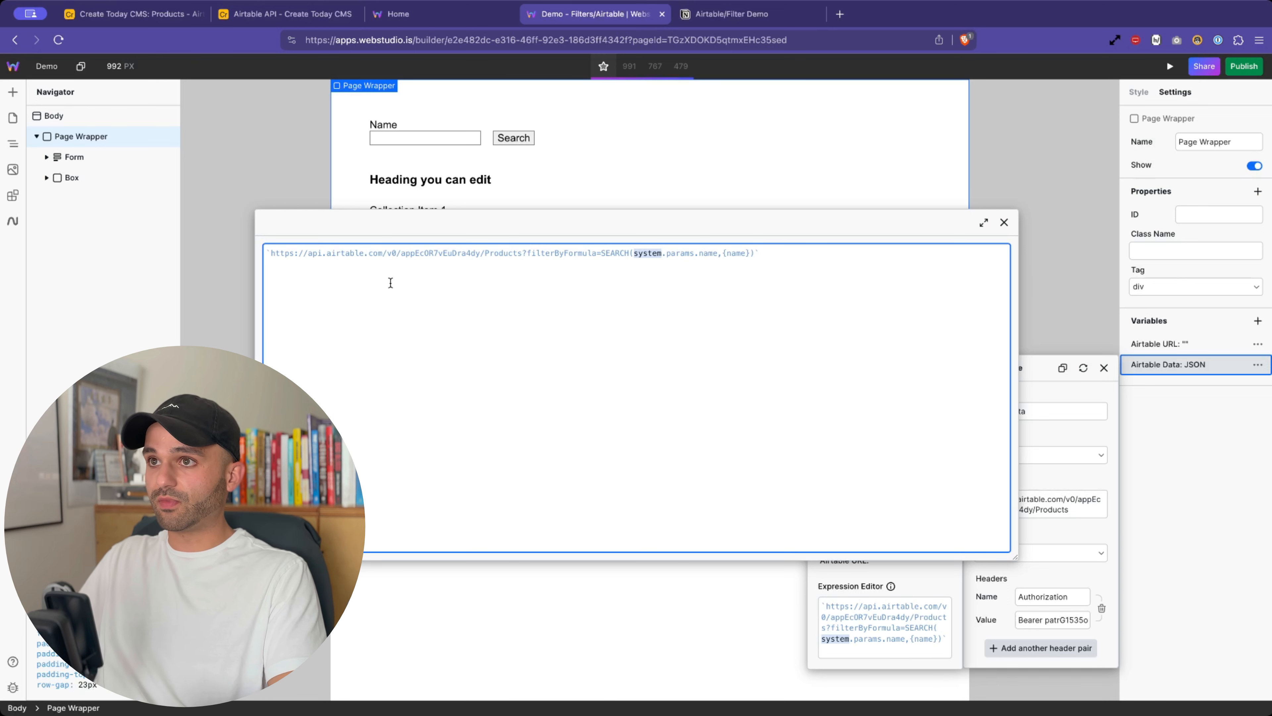
left_click_drag(271, 253, 526, 253)
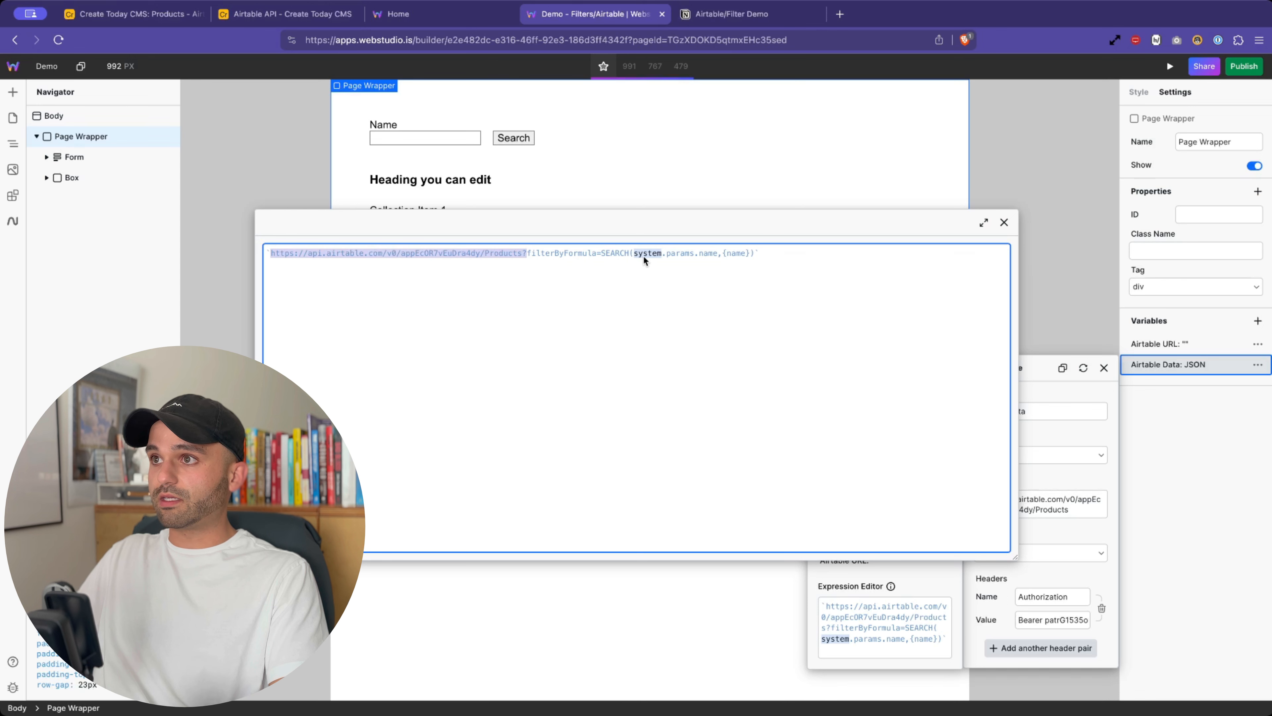
left_click(631, 253)
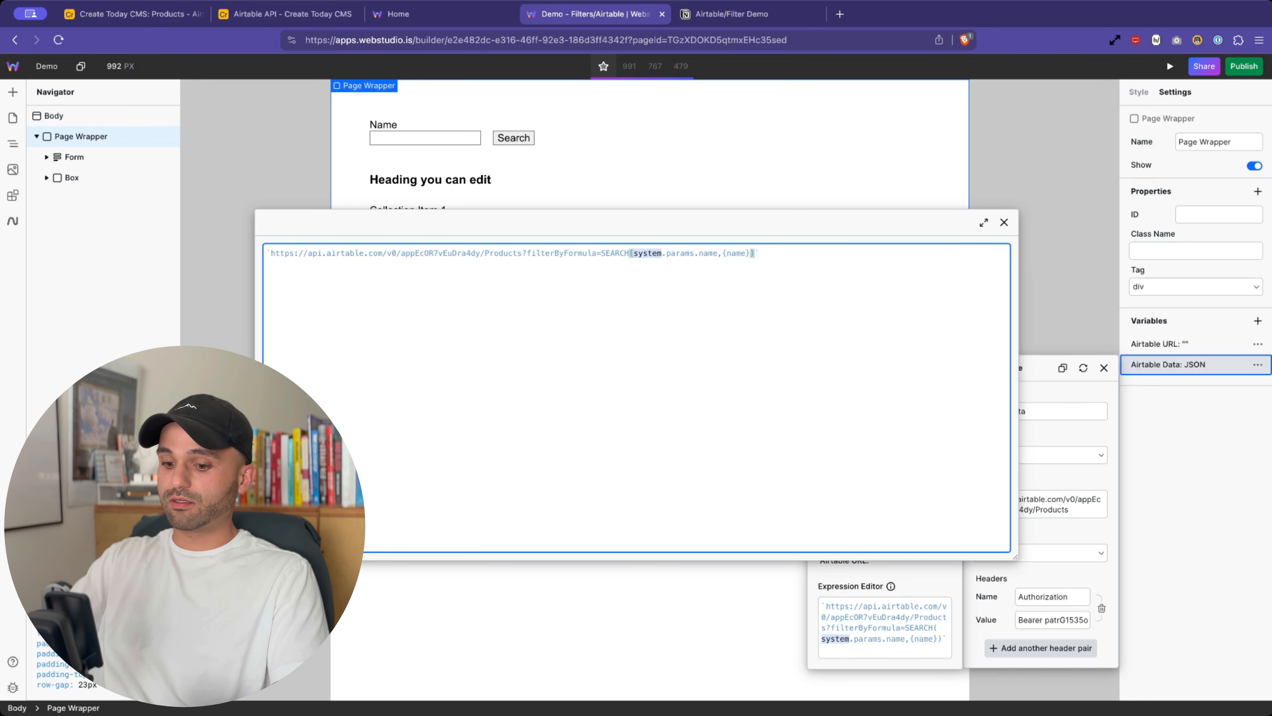
type("$")
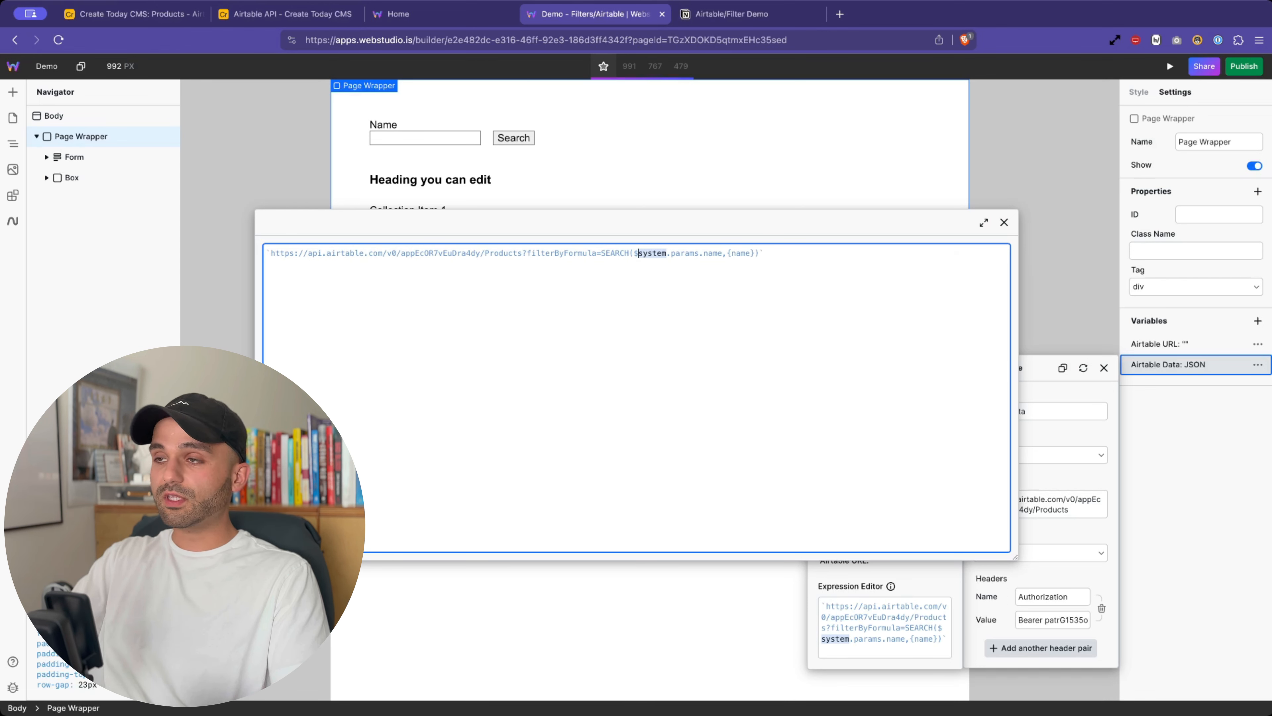
type("{")
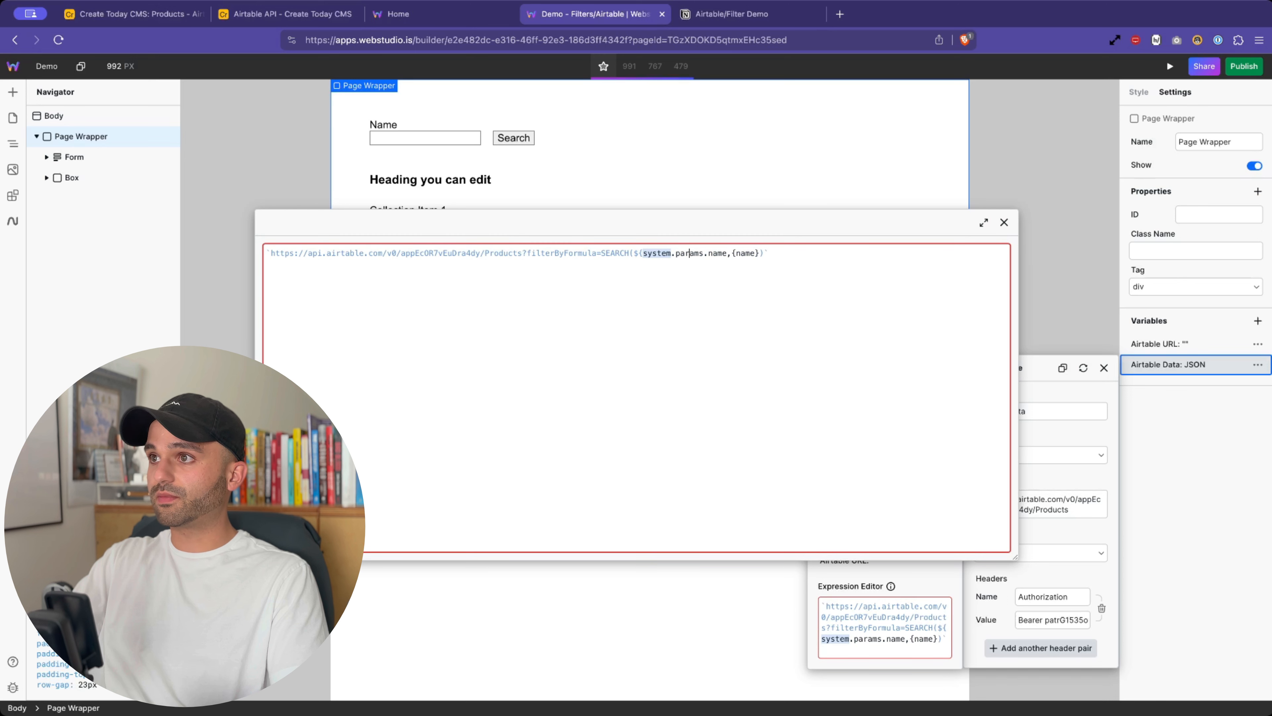
type("<")
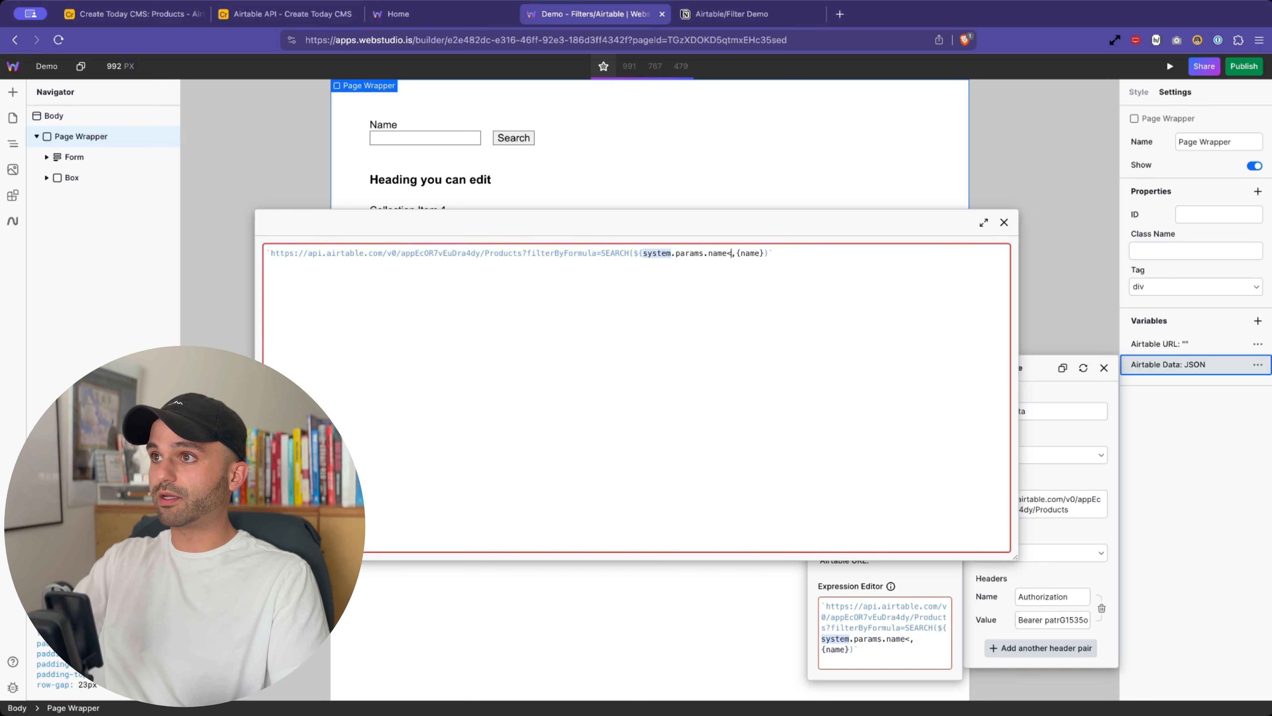
key("Delete")
type("}")
key("BackSpace")
key("BackSpace")
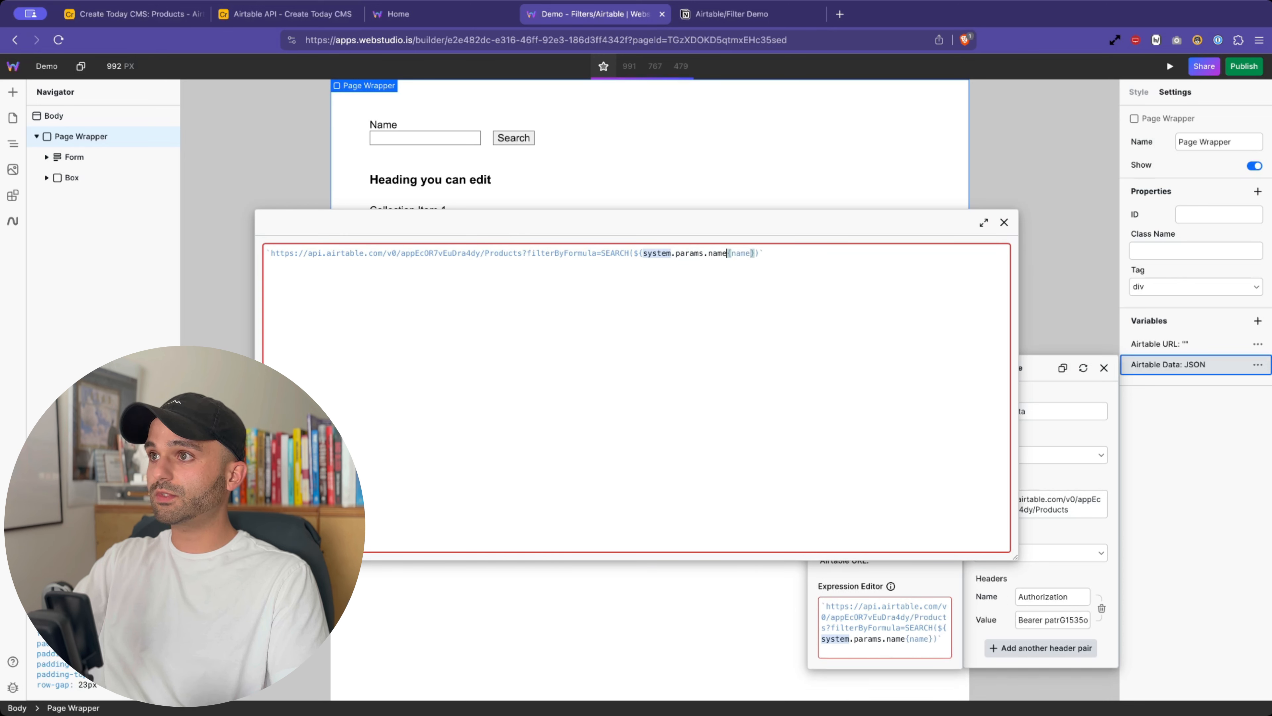
type("},")
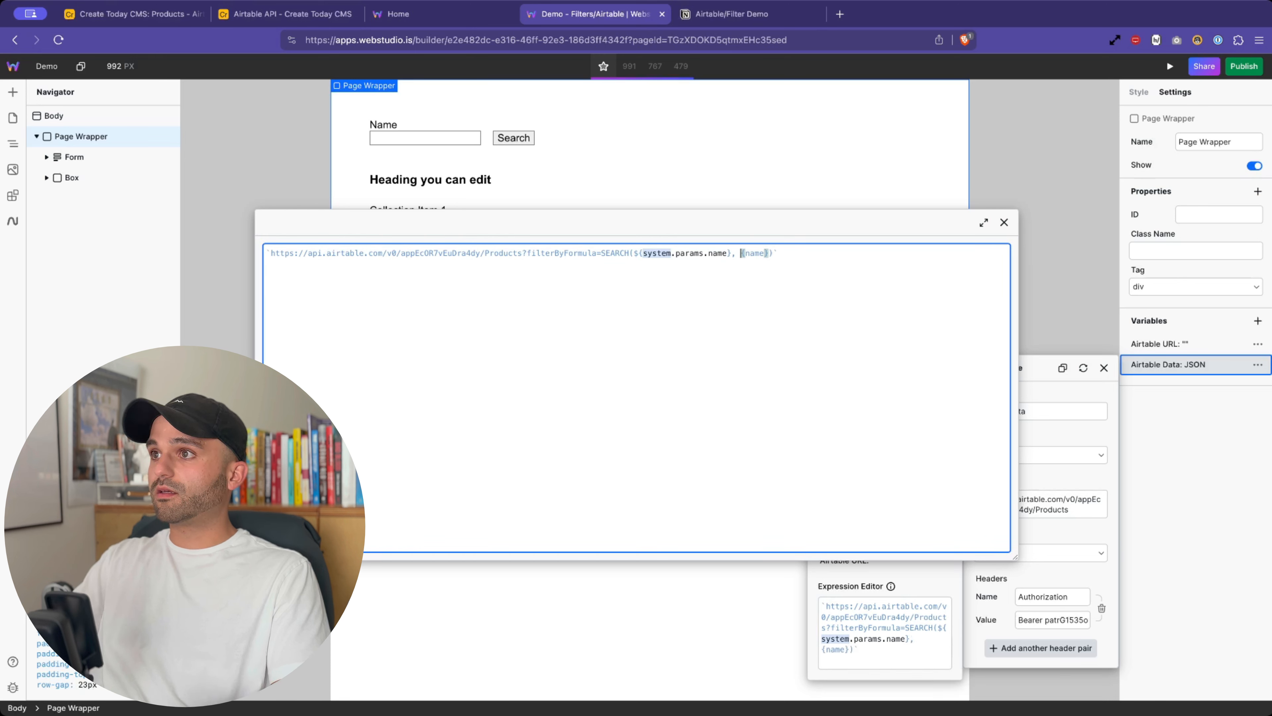
left_click(717, 296)
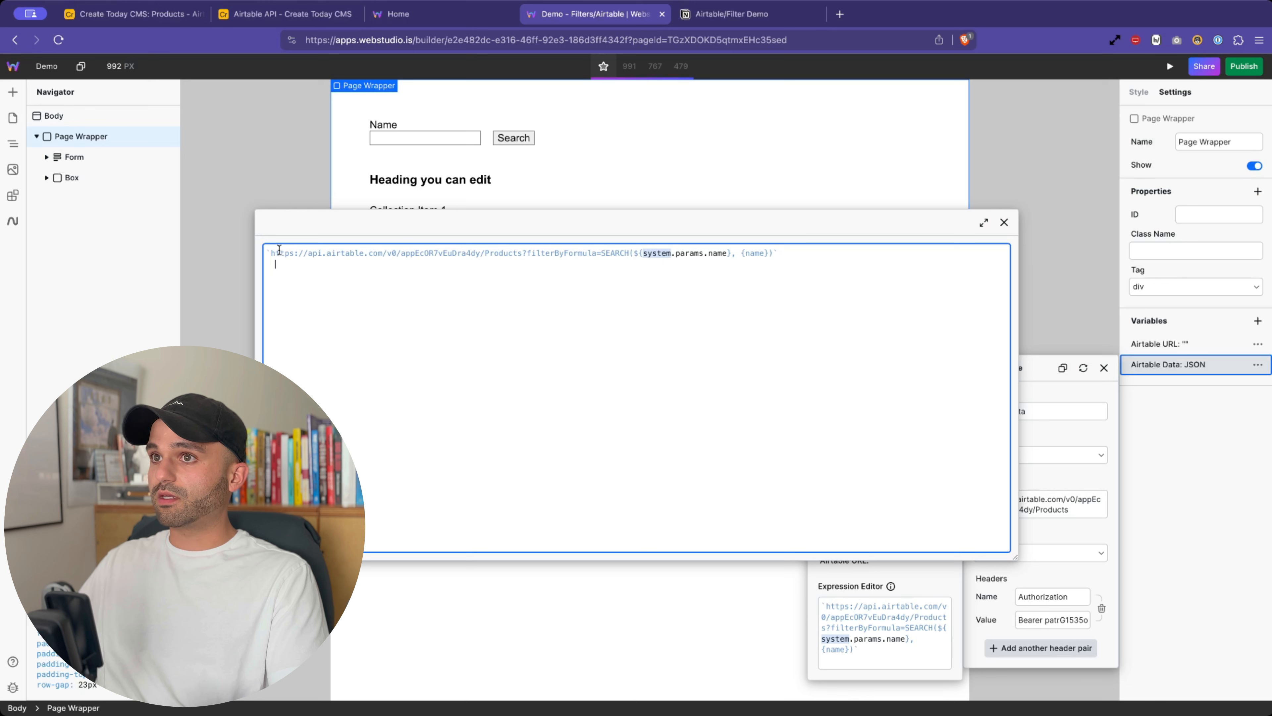
- Review the fixed URL part, the interpolated system.params.name parameter and the trailing {name} argument
left_click_drag(271, 252, 638, 256)
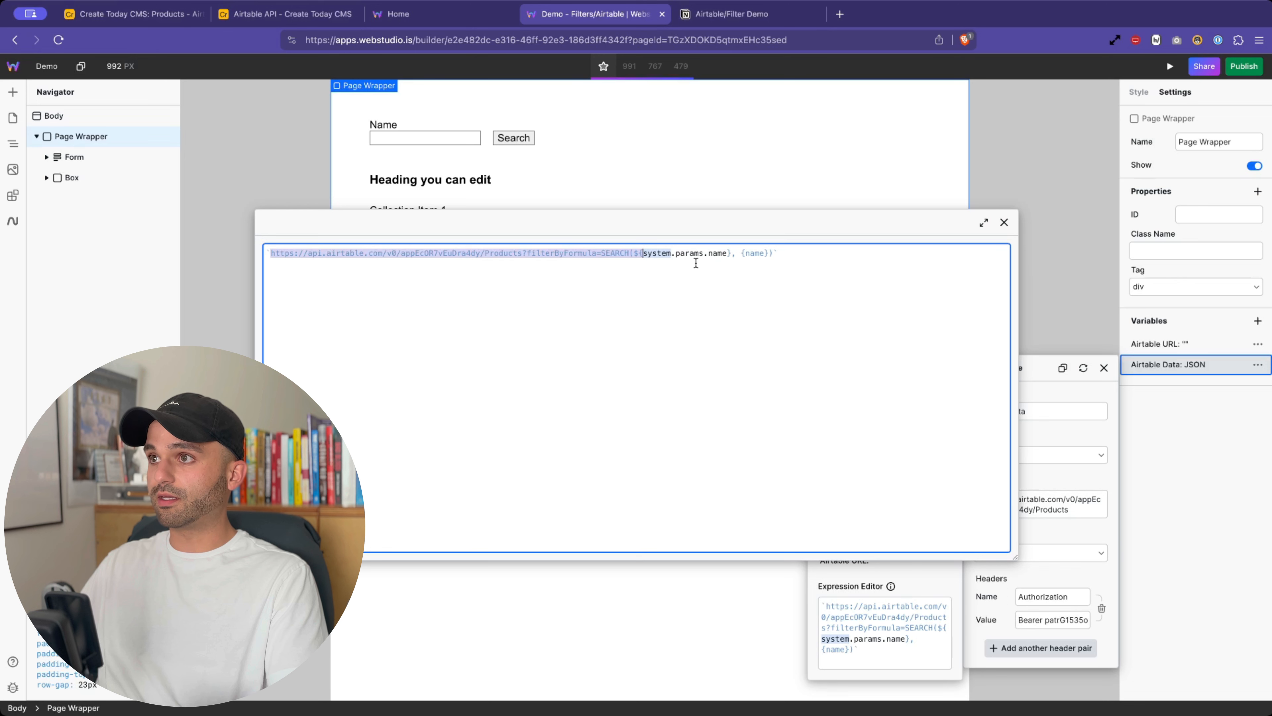
left_click(644, 255)
left_click_drag(642, 253, 723, 254)
left_click(729, 253)
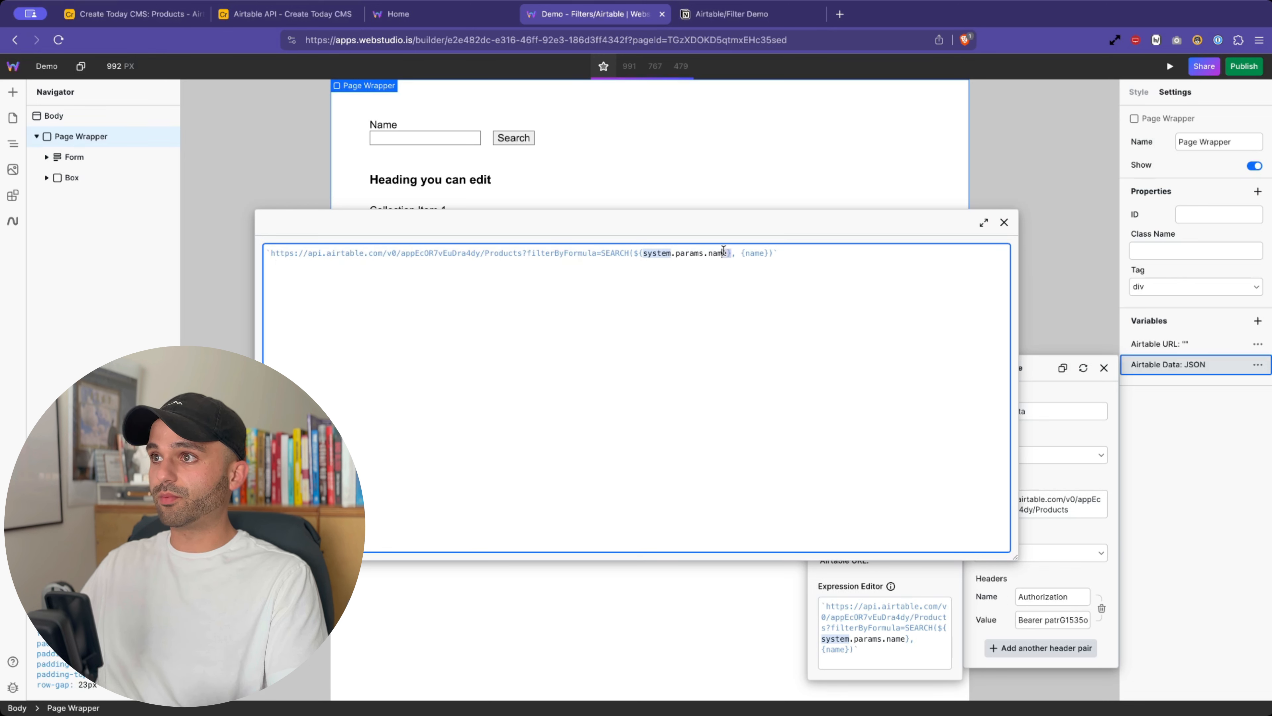
left_click_drag(735, 253, 834, 252)
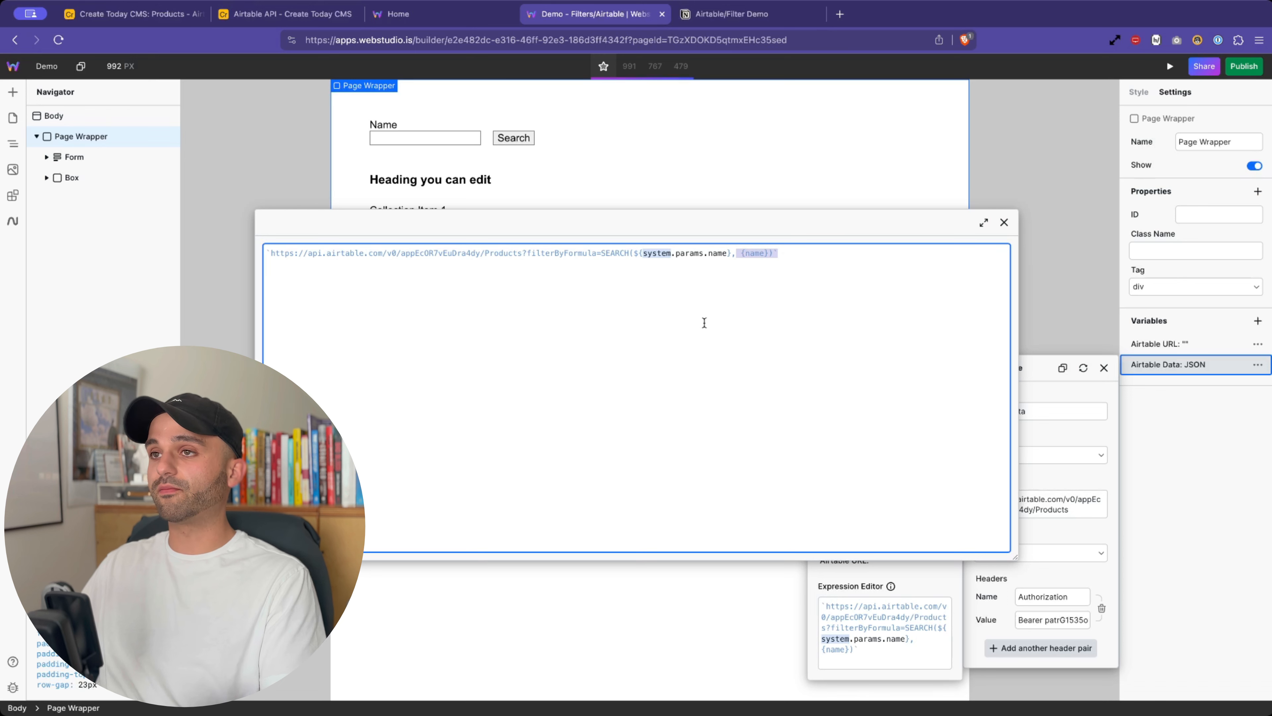
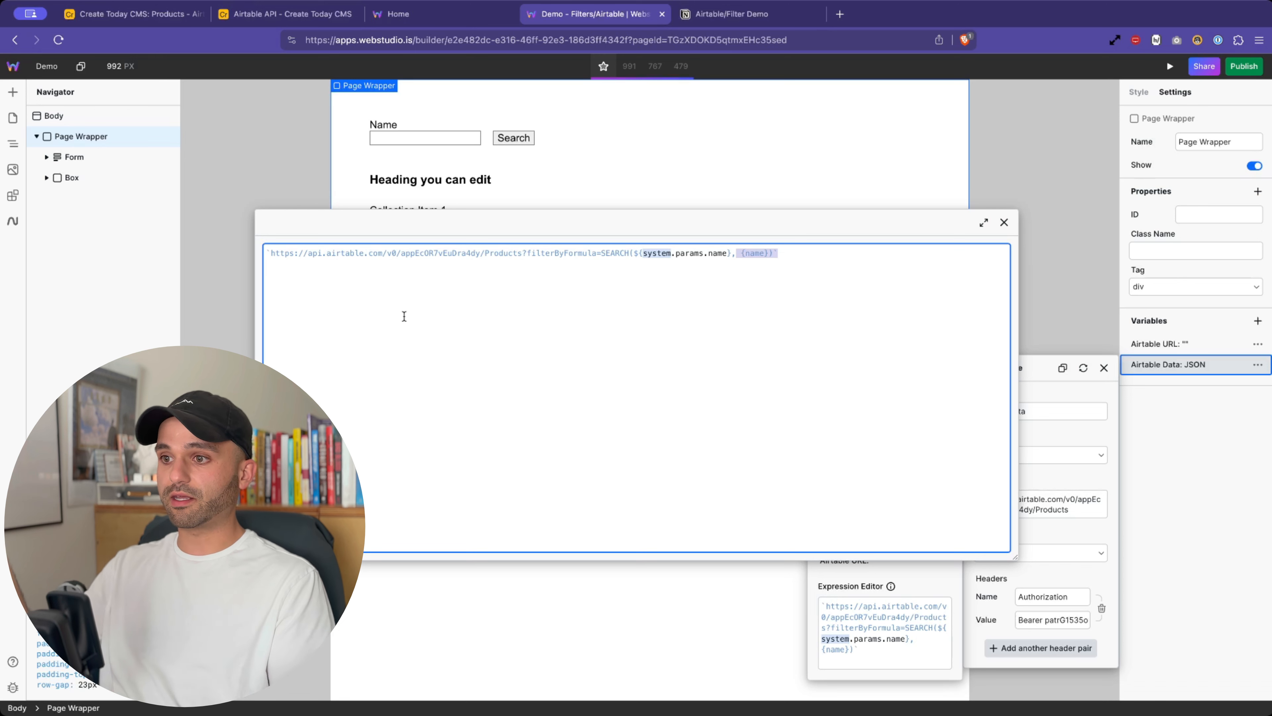
- Remove the blank line so the Airtable Data URL ends in {name}), then close all variable editors
left_click(609, 330)
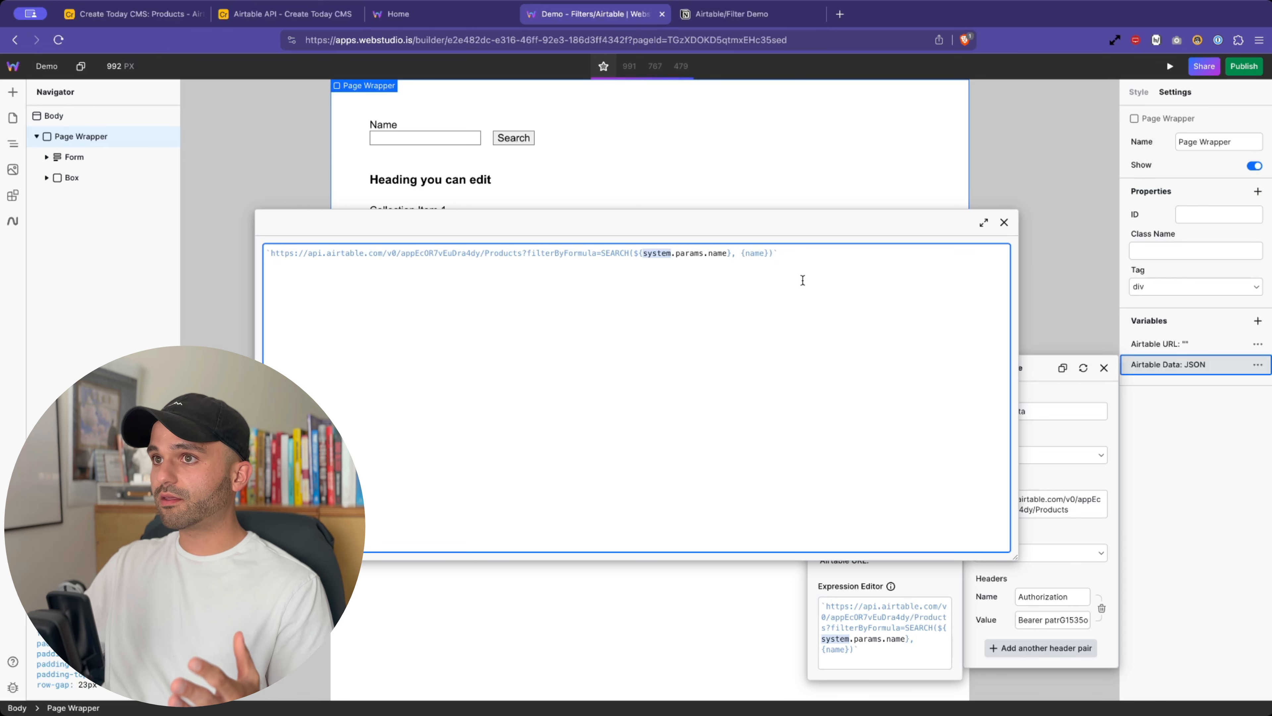
key("BackSpace")
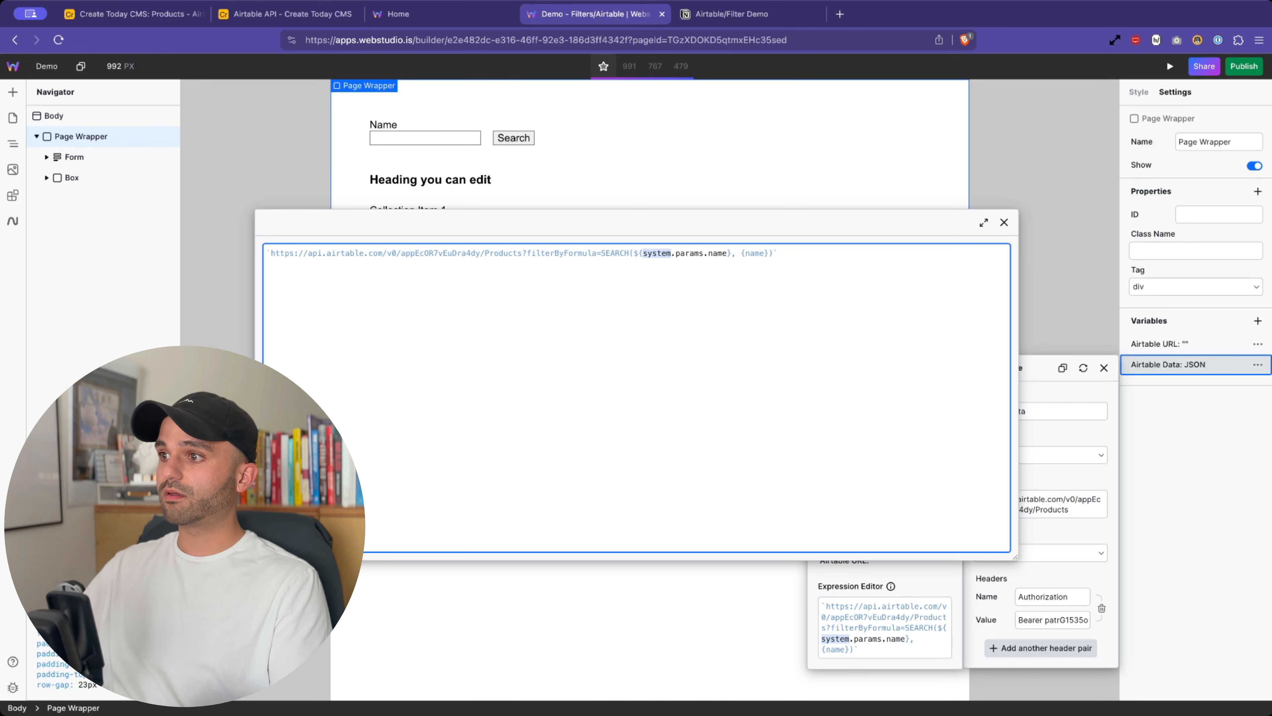
left_click(1003, 222)
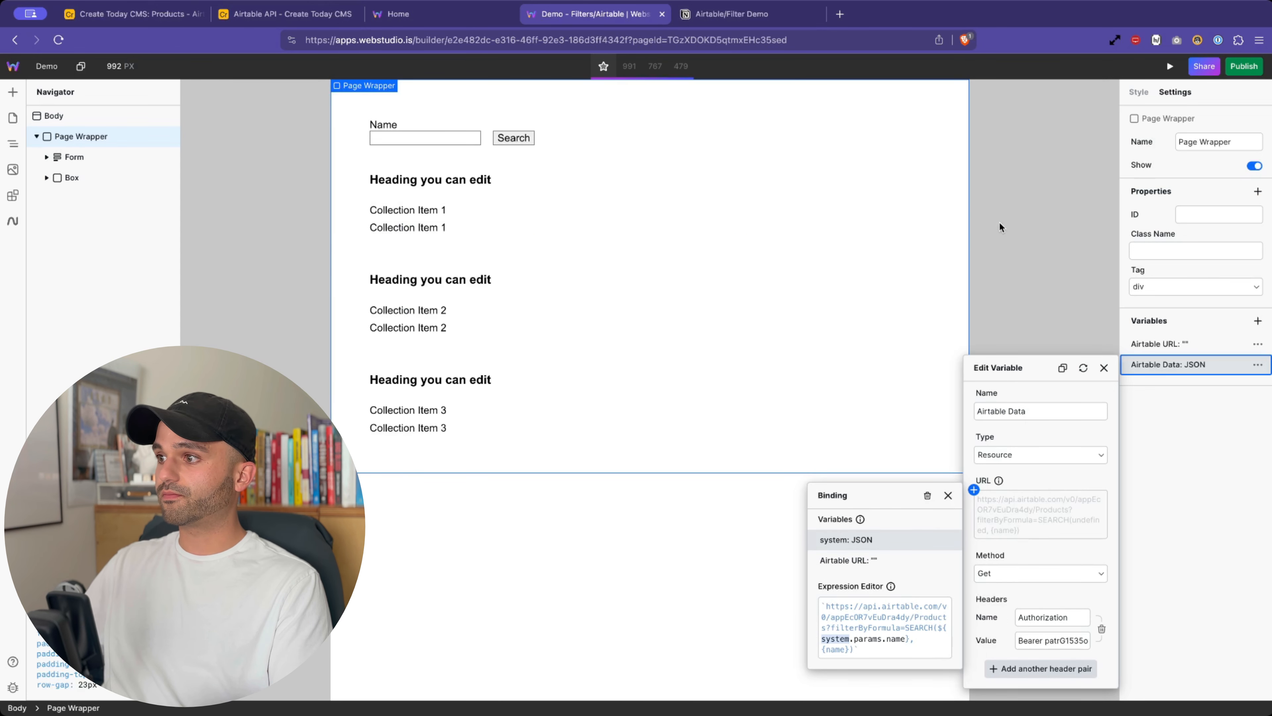
left_click(948, 496)
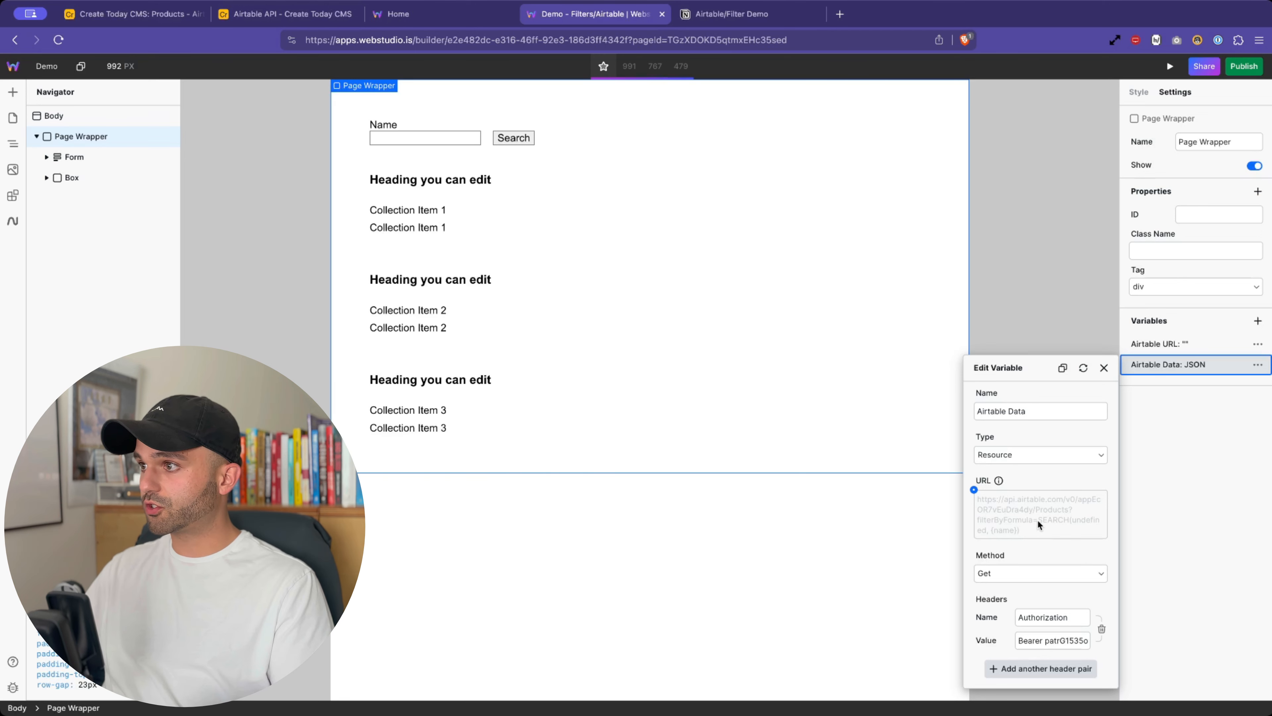
left_click_drag(1039, 524, 988, 531)
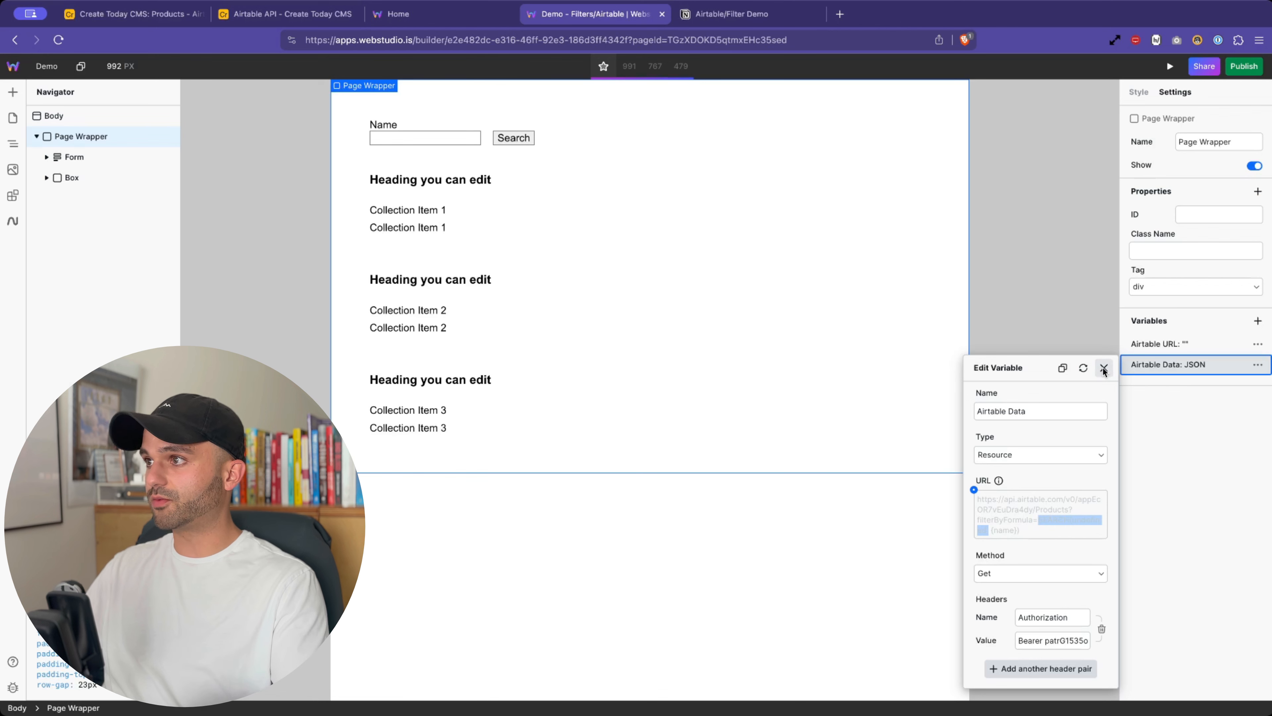
left_click(1104, 369)
left_click(1168, 67)
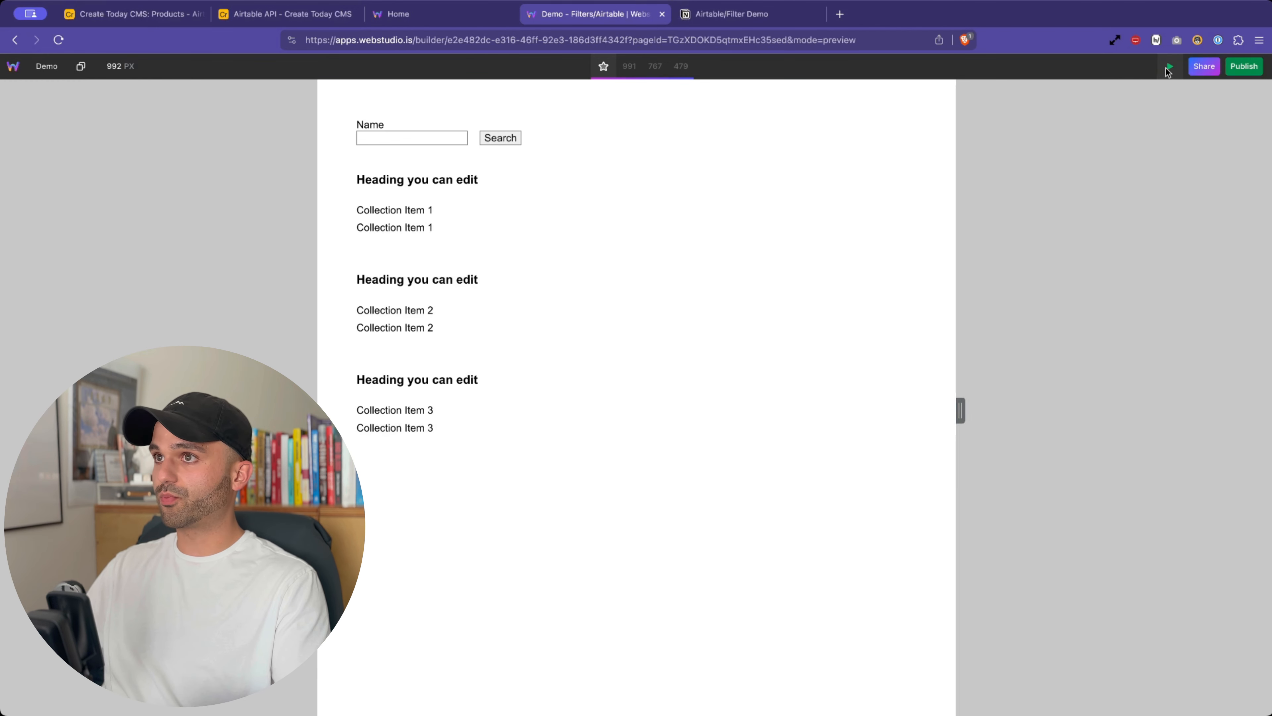
left_click(410, 138)
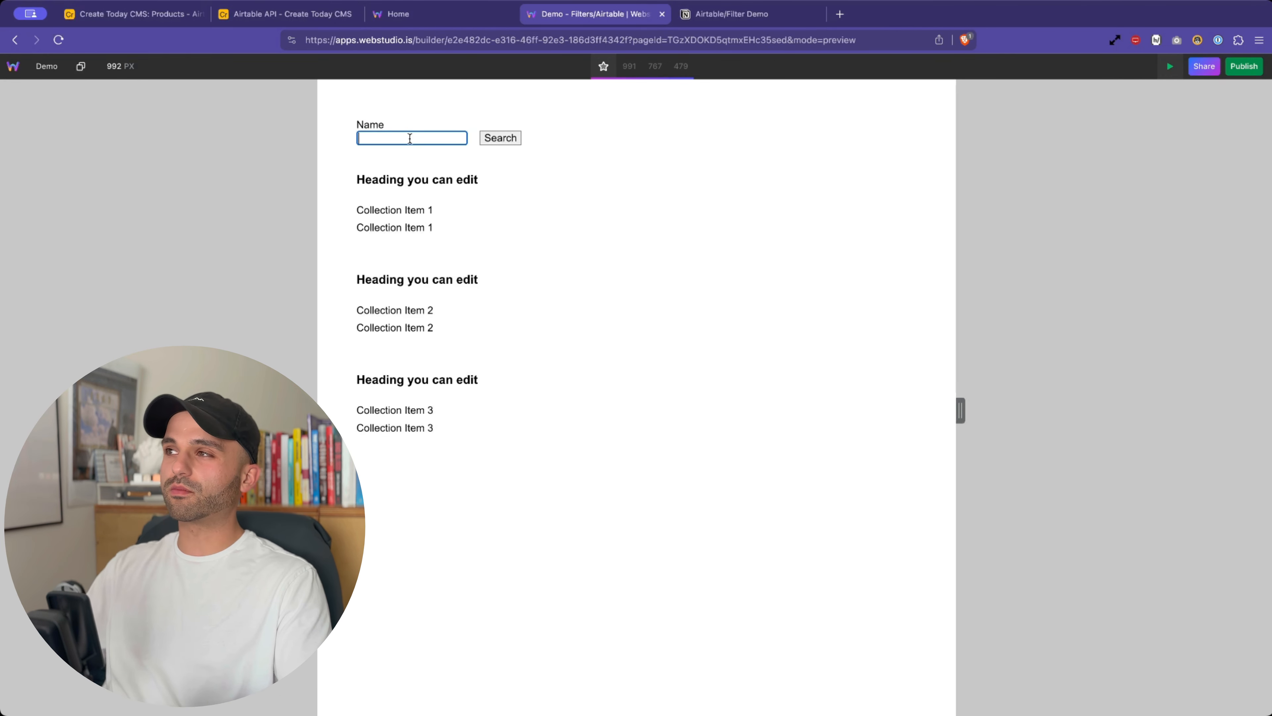
key("super+shift+p")
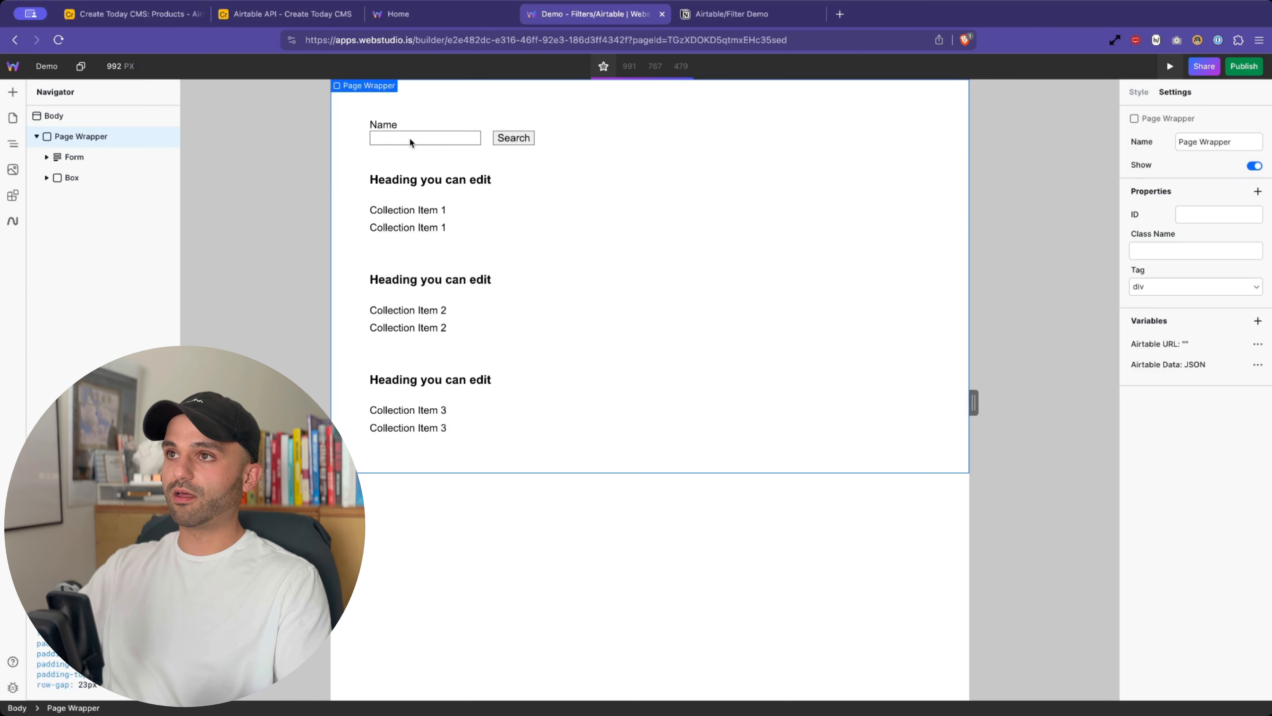
left_click(510, 138)
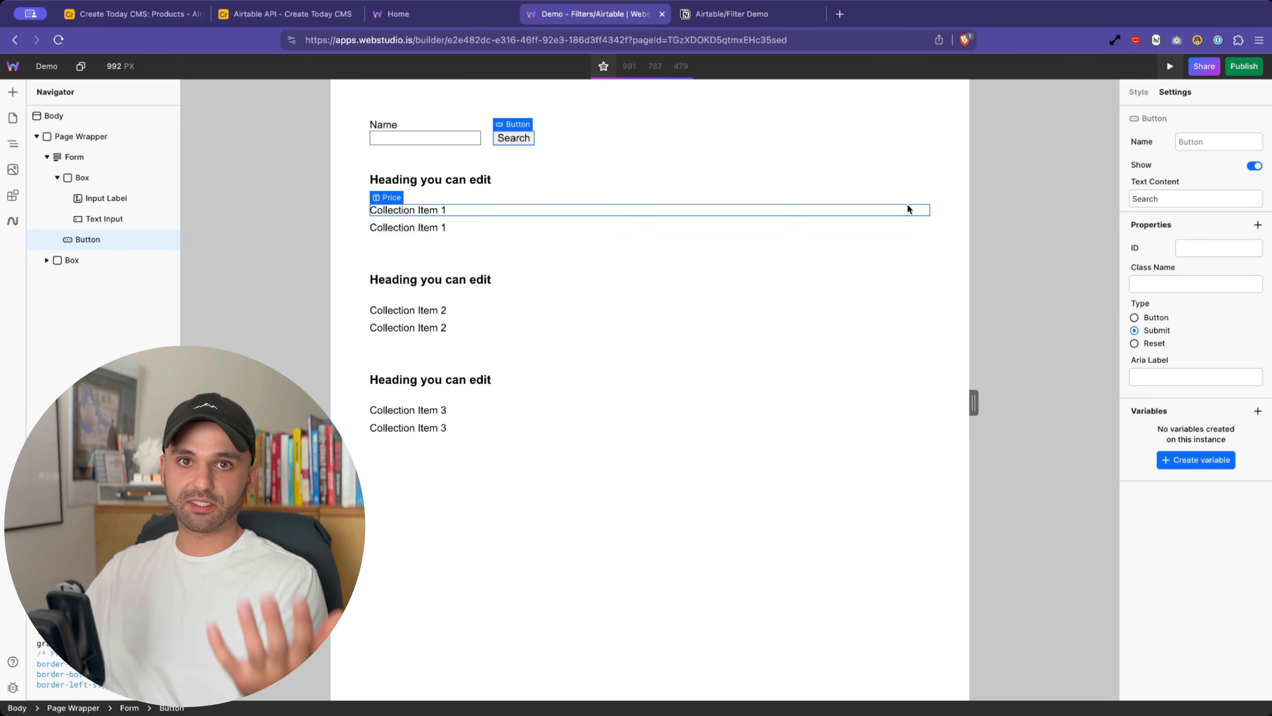
left_click(1169, 67)
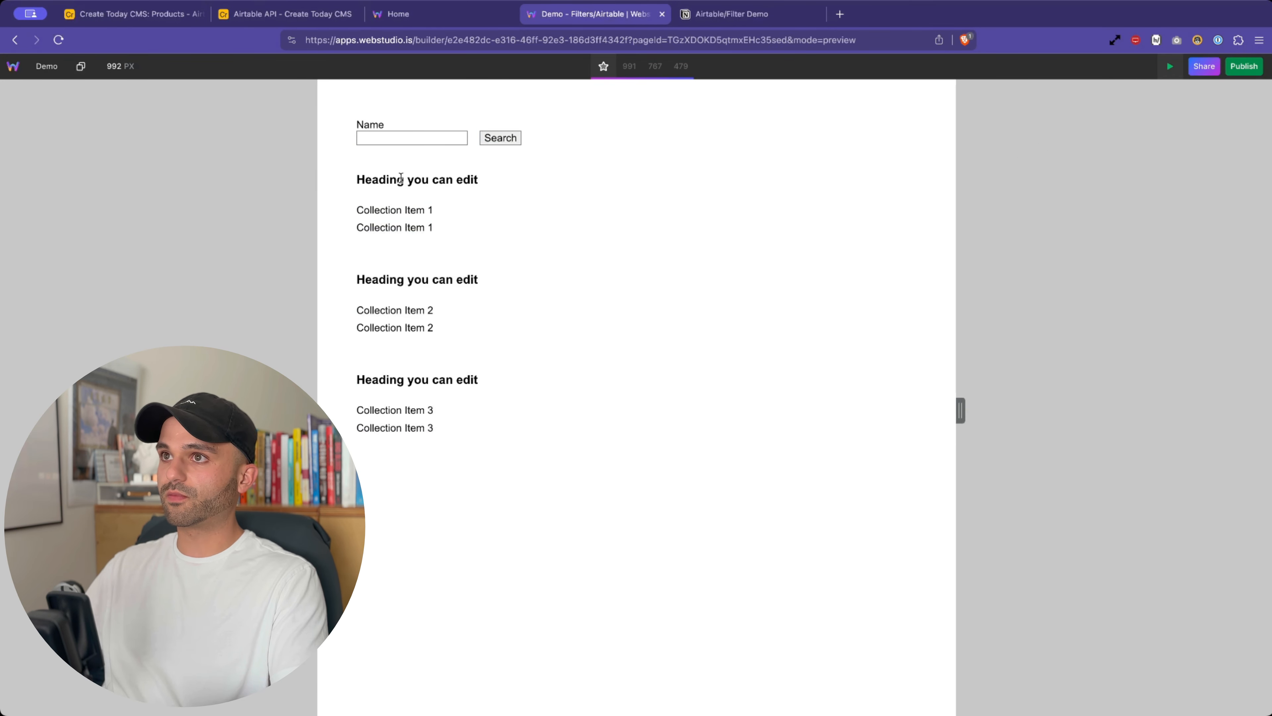
left_click(401, 138)
type("Mouse")
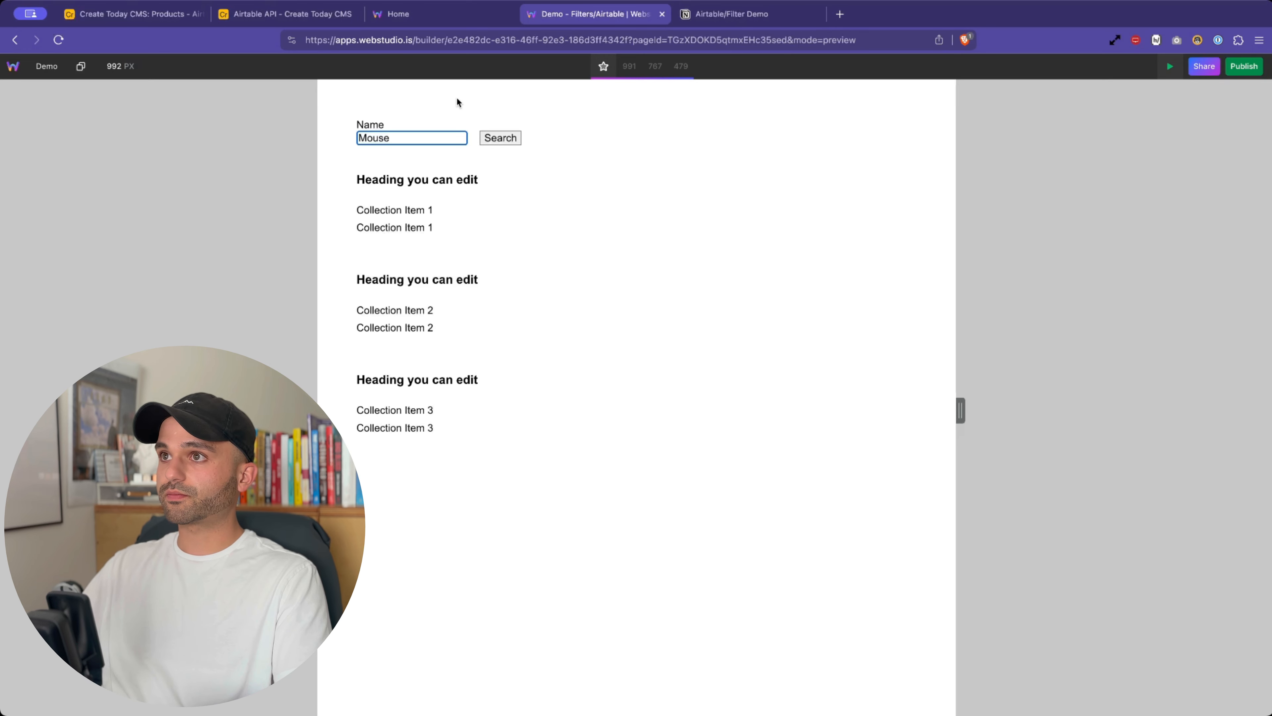
left_click(502, 140)
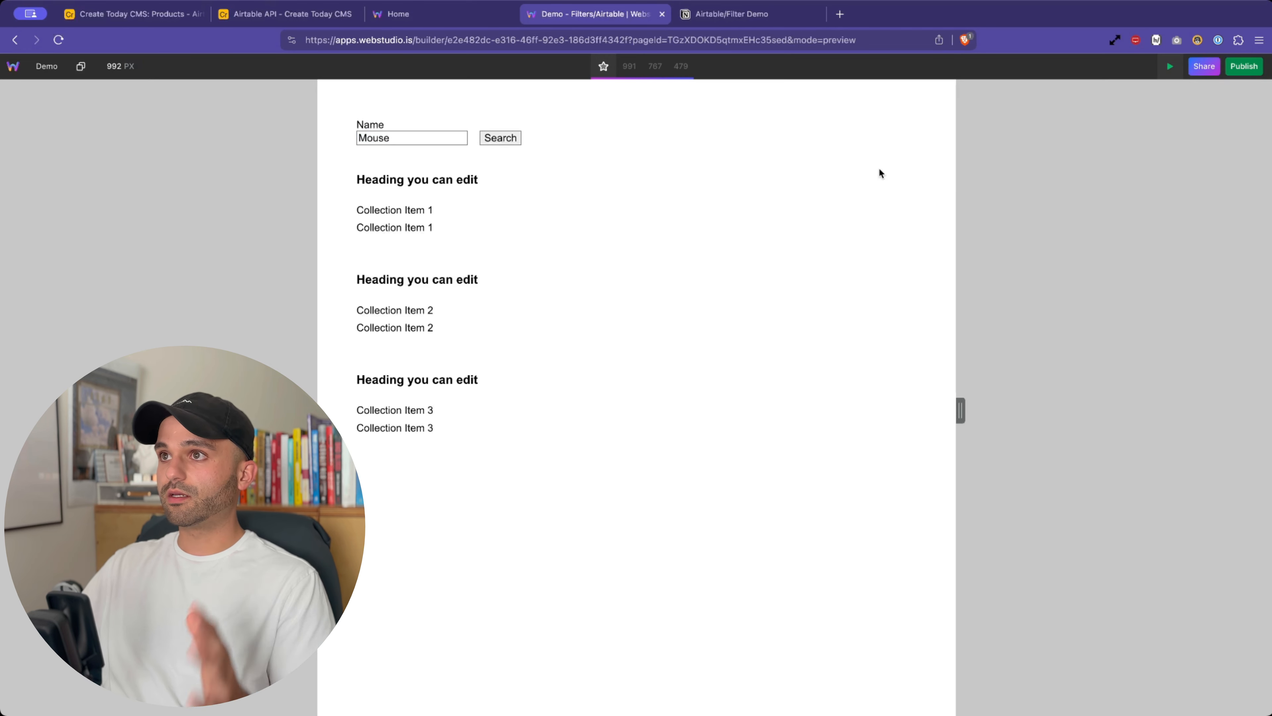
left_click(1172, 73)
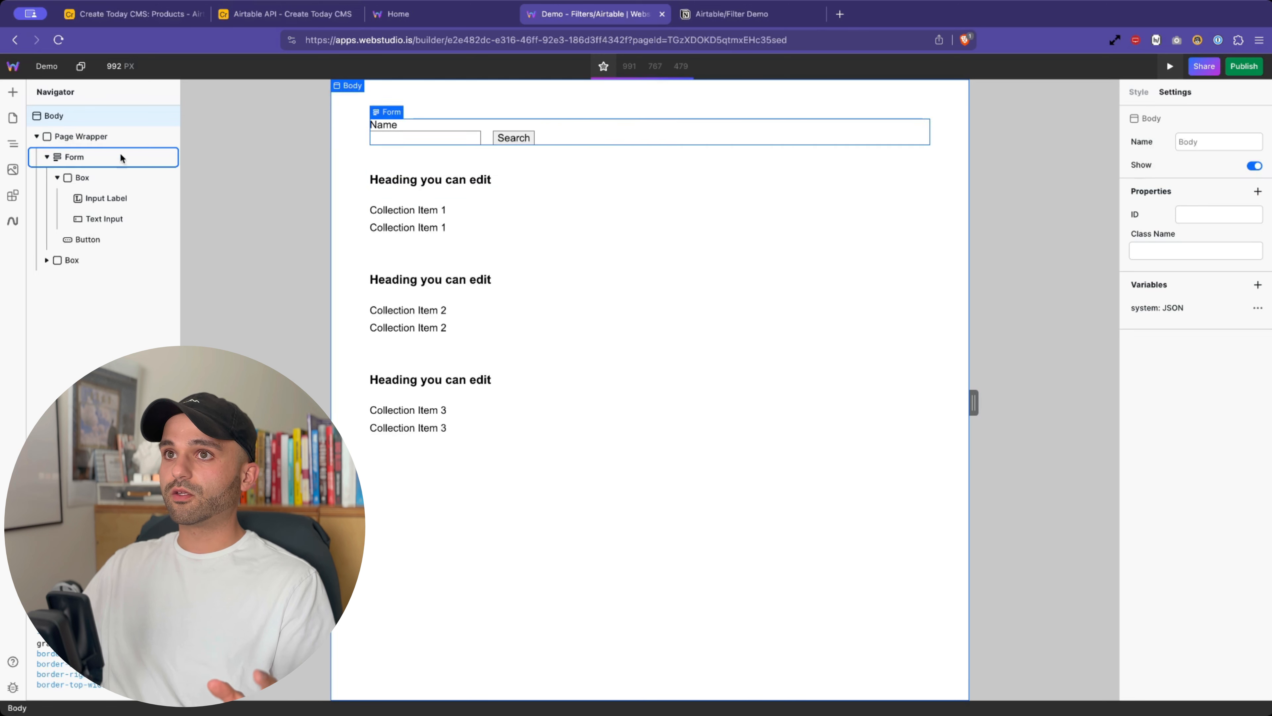
left_click(111, 134)
left_click(1257, 365)
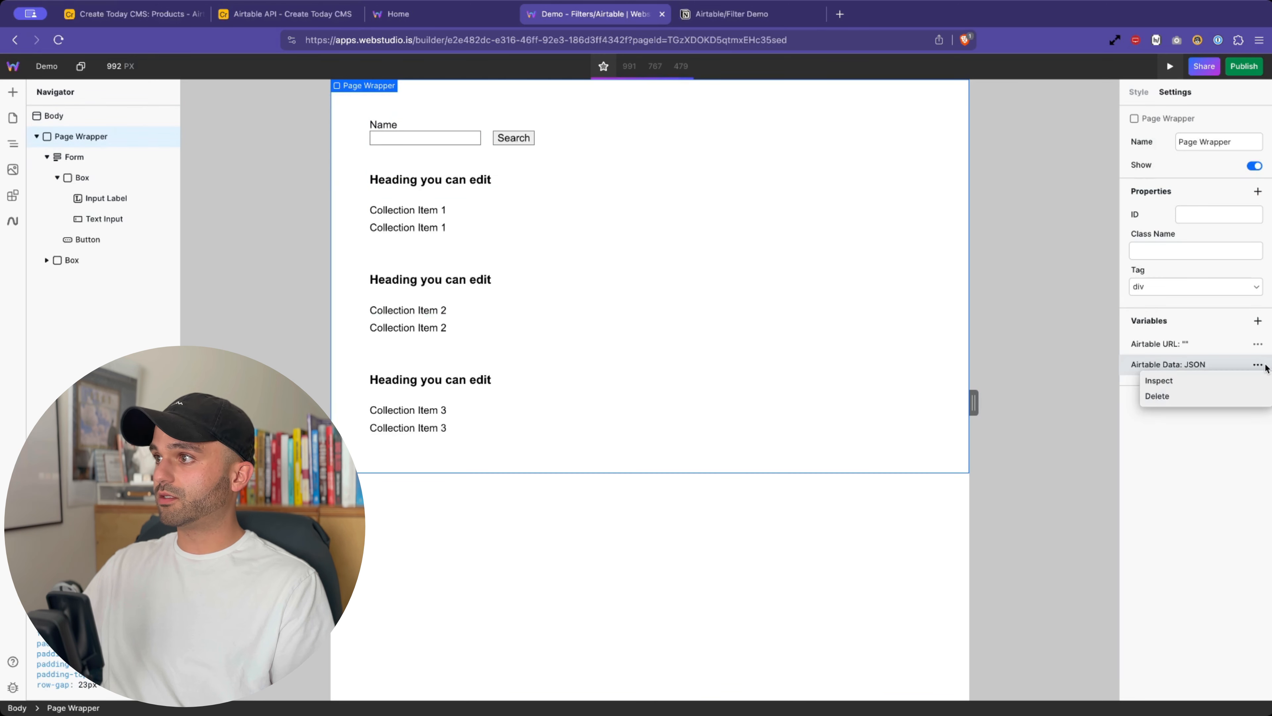
left_click(1177, 379)
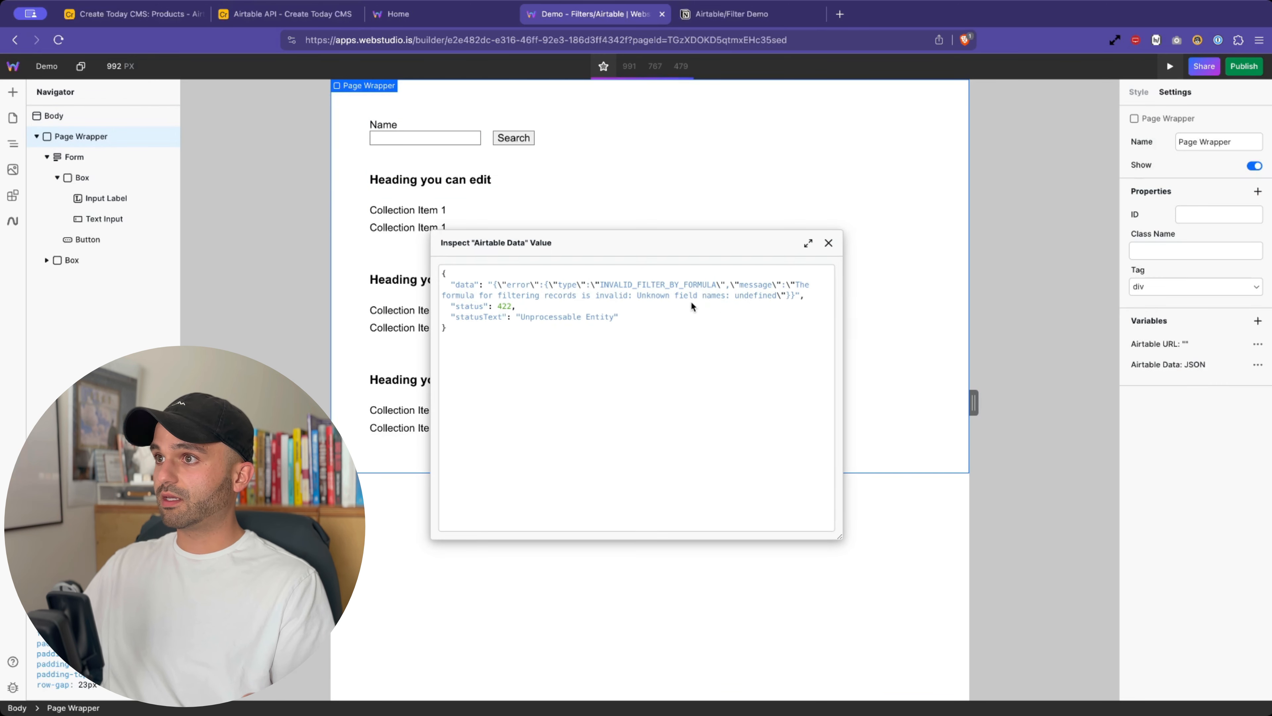
left_click_drag(535, 285, 726, 295)
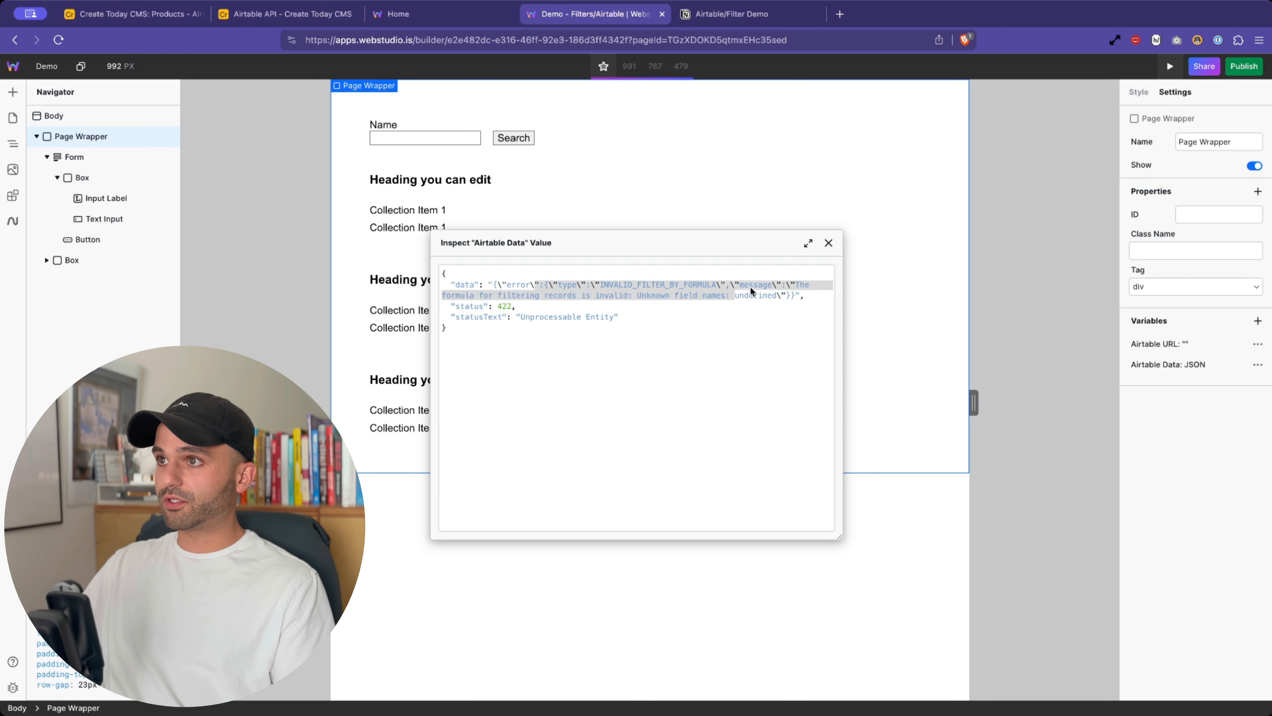
left_click(829, 242)
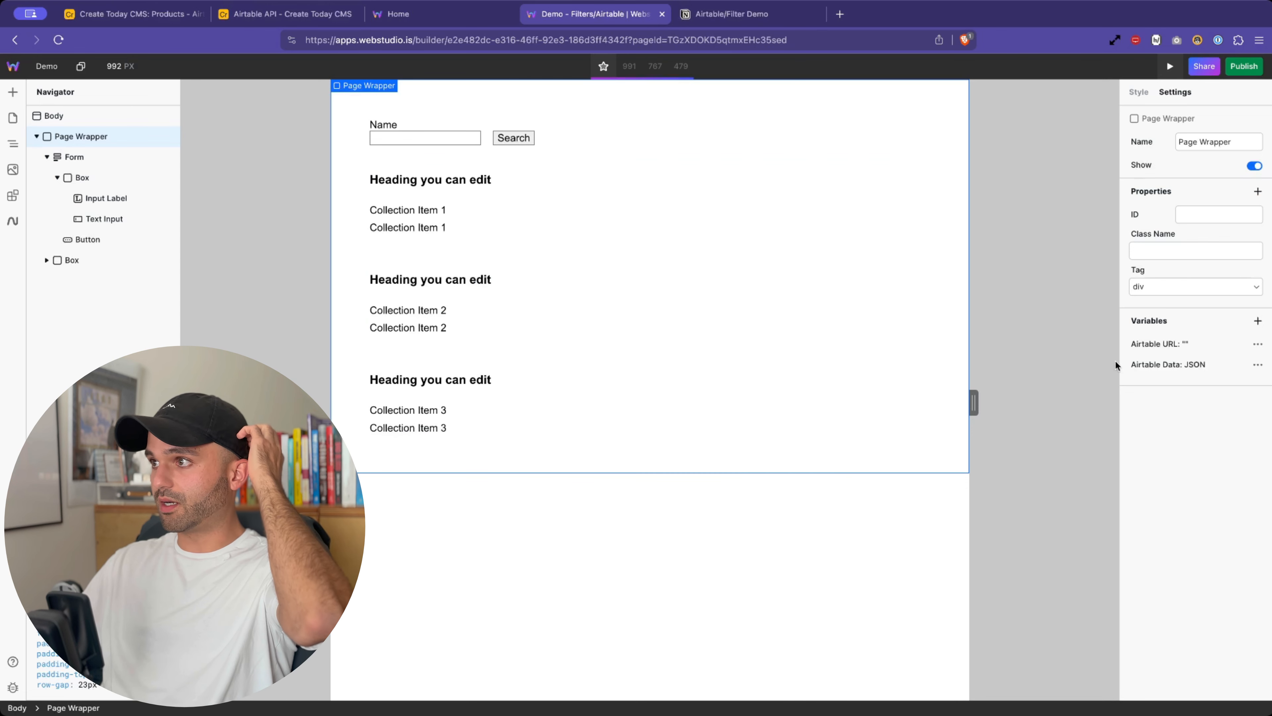
left_click(1257, 364)
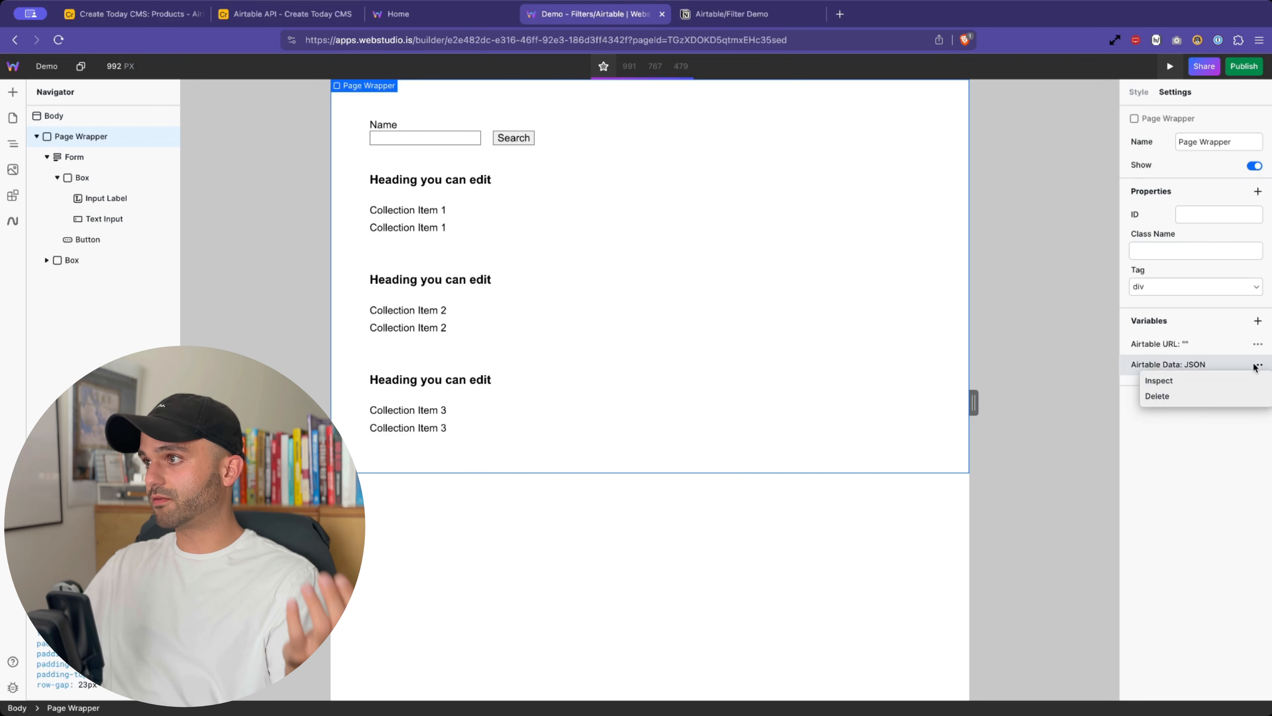
left_click(1188, 379)
left_click_drag(495, 295, 745, 295)
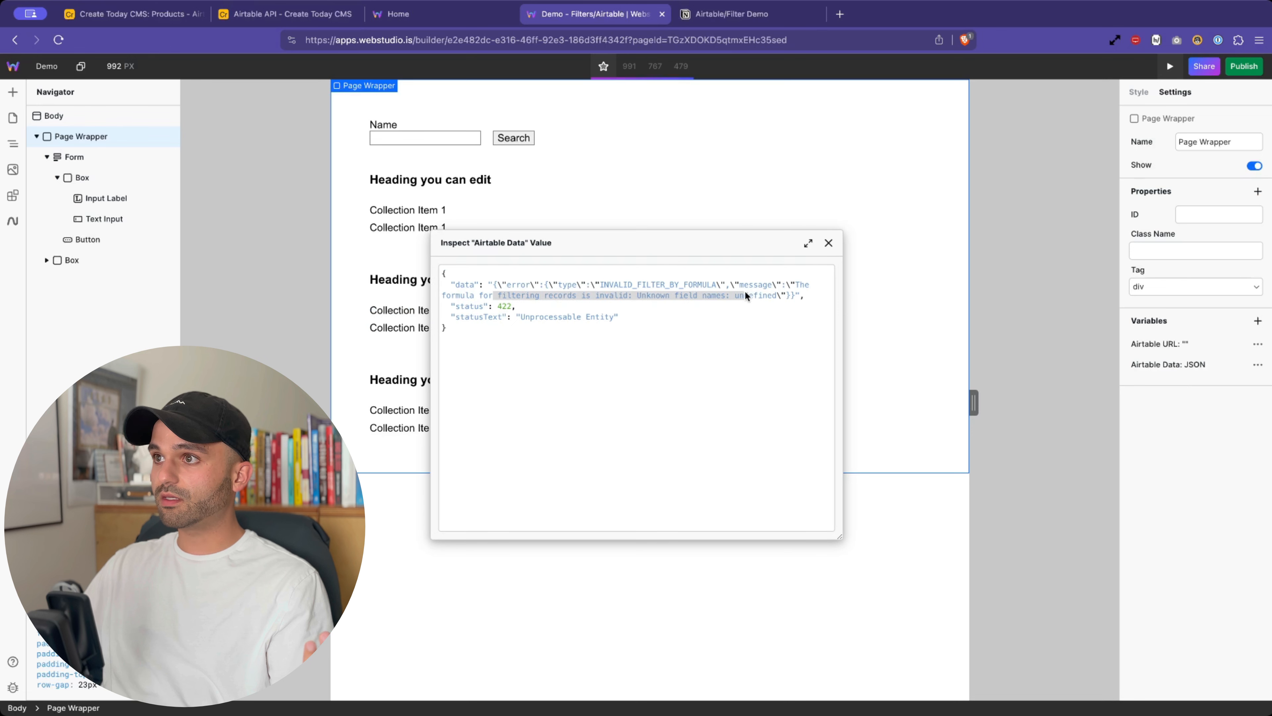
left_click(763, 296)
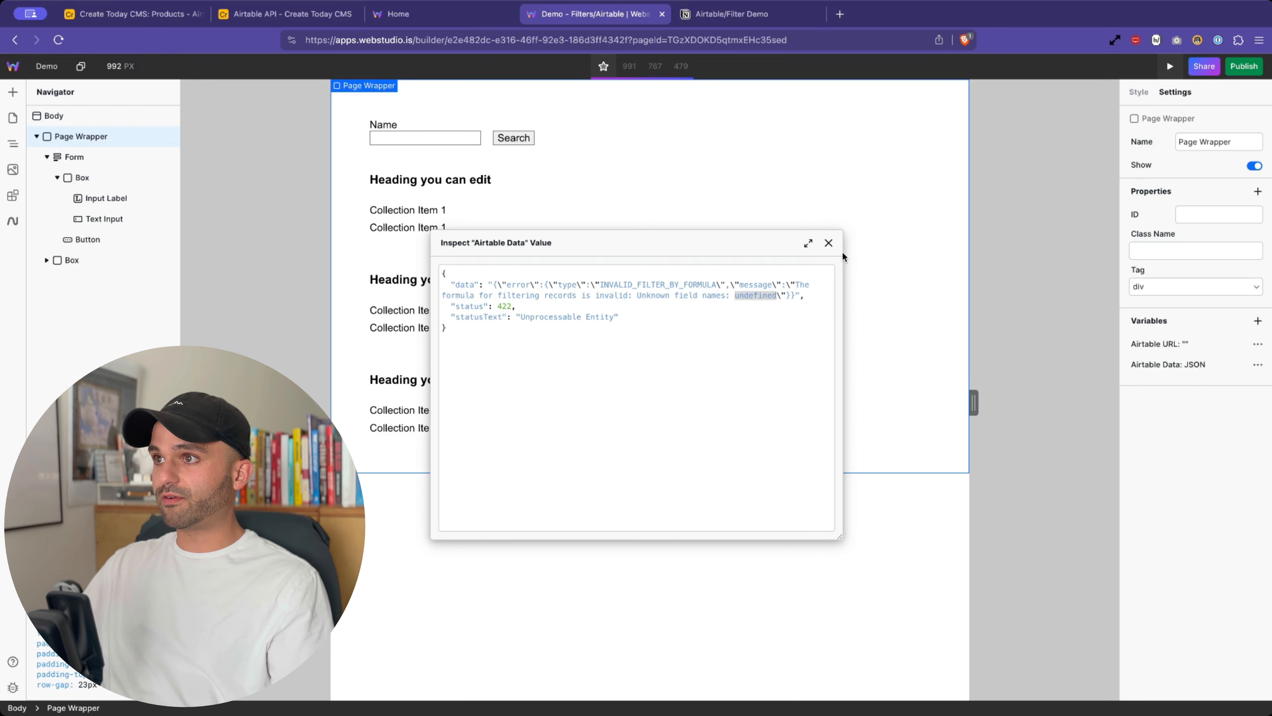
left_click(827, 244)
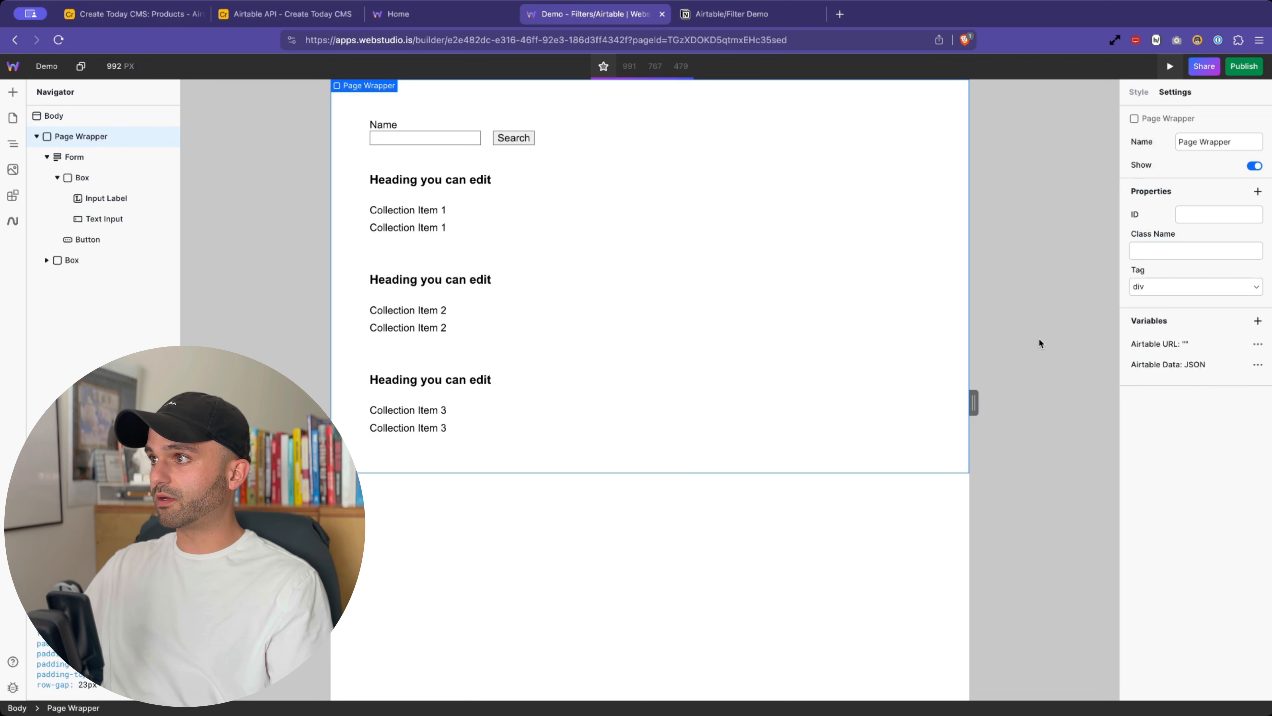
left_click(1167, 365)
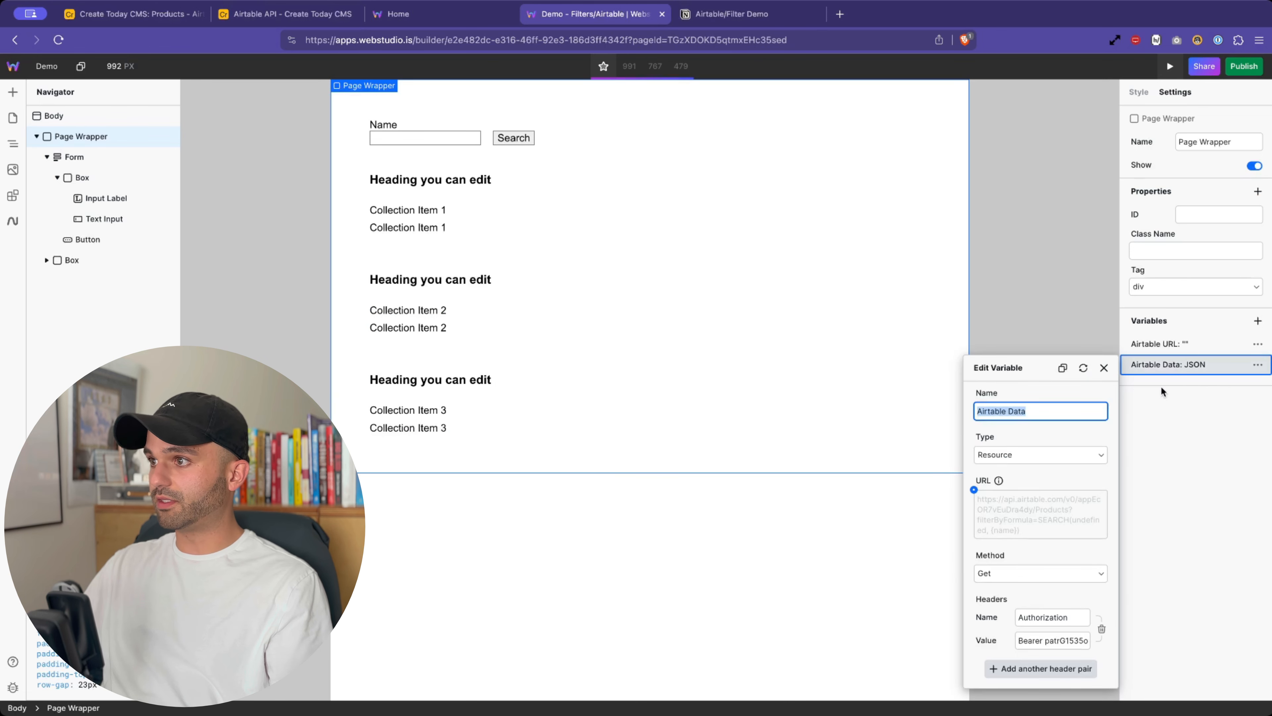
left_click(1040, 529)
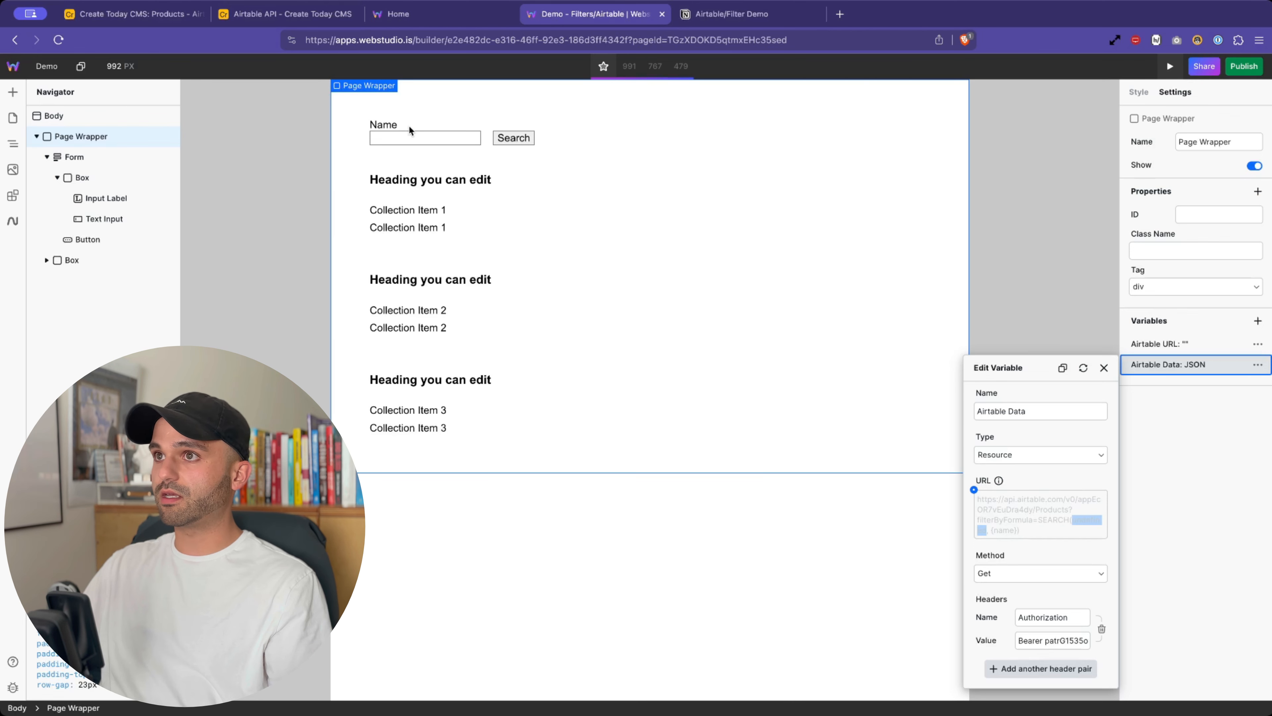
left_click(1174, 429)
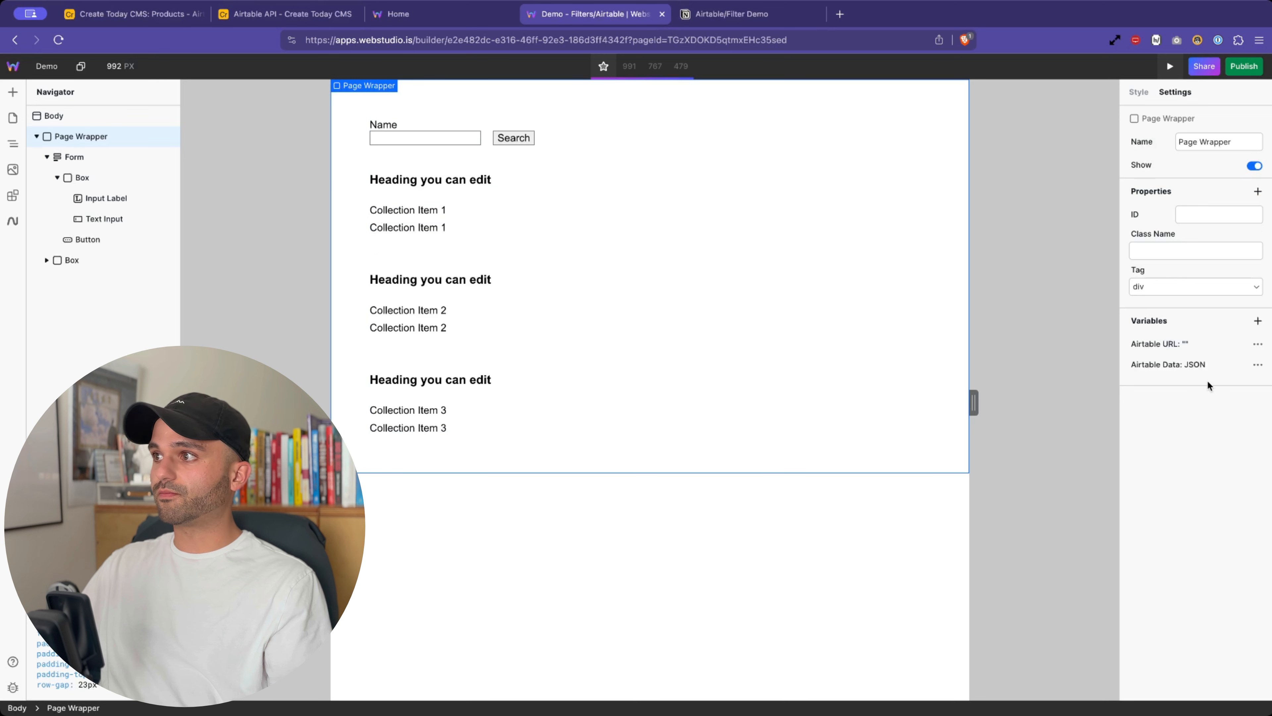
- Retype the Airtable Data URL's system.params.name path using the params autocomplete suggestion
left_click(1233, 366)
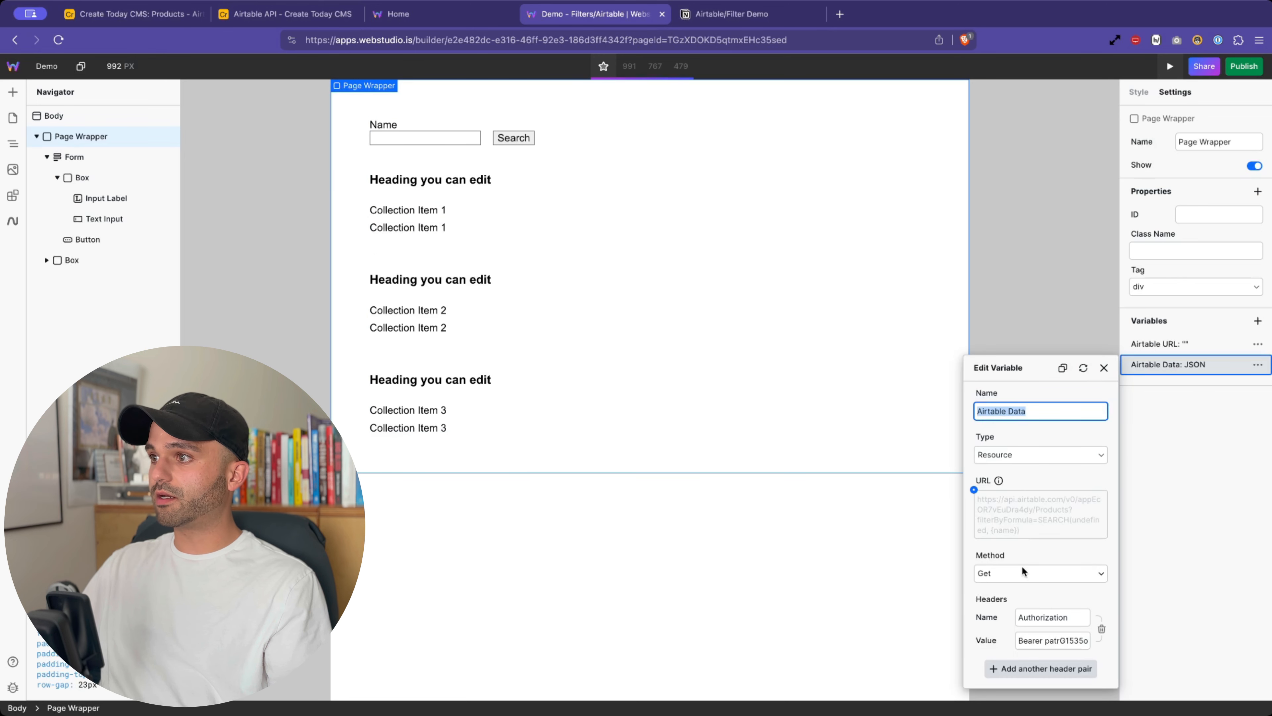
left_click(973, 490)
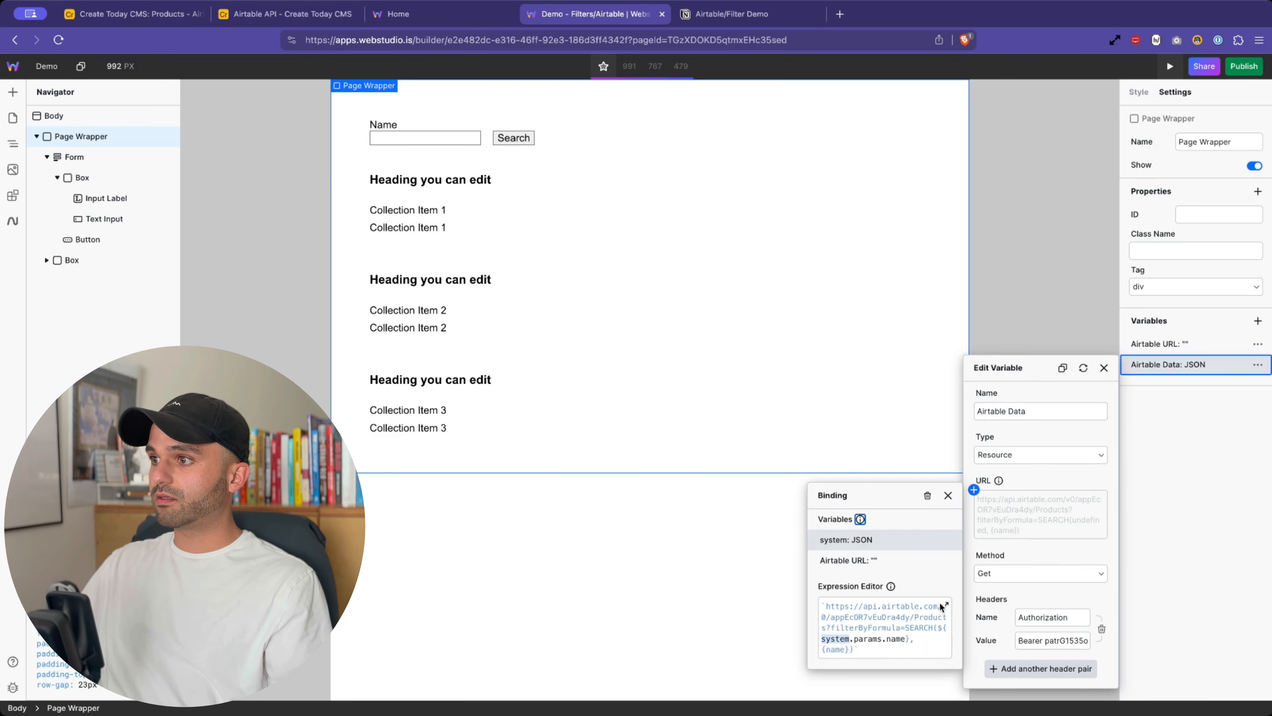
left_click(944, 606)
left_click(513, 285)
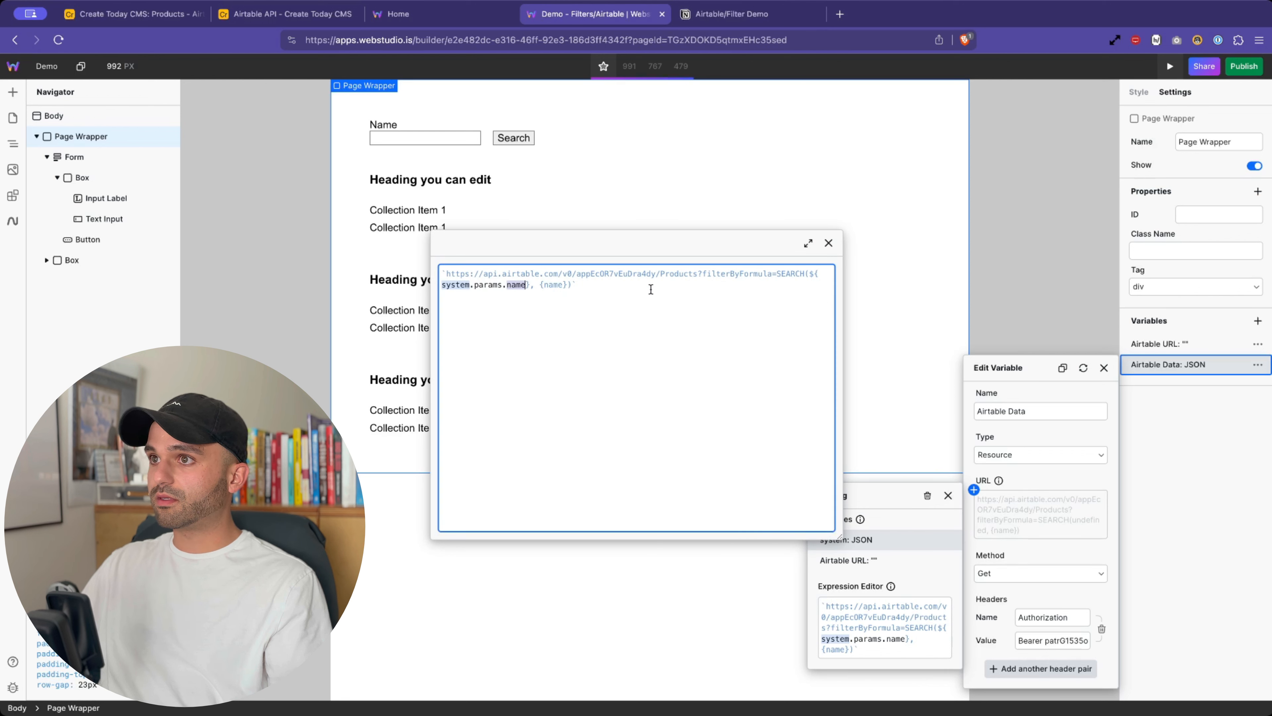
key("BackSpace")
key("BackSpace")
key("BackSpace")
key("BackSpace")
key("BackSpace")
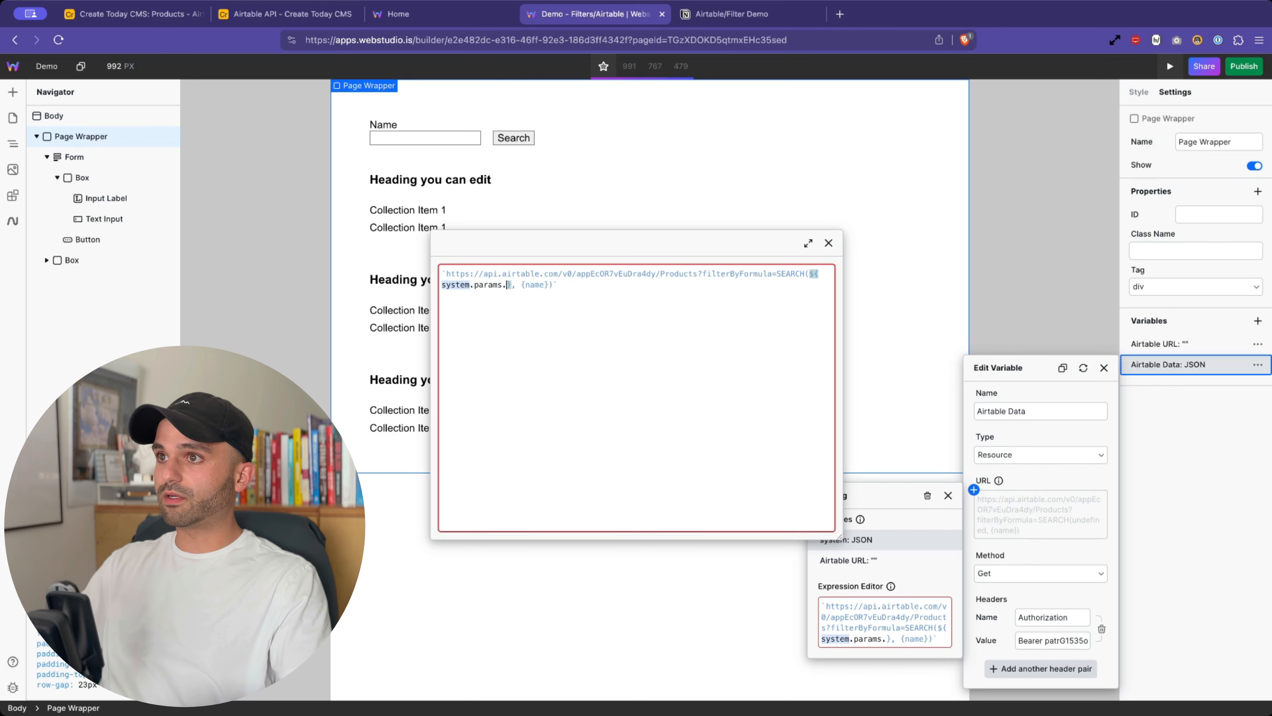
key("BackSpace")
key("BackSpace")
key("BackSpace")
key("BackSpace")
key("BackSpace")
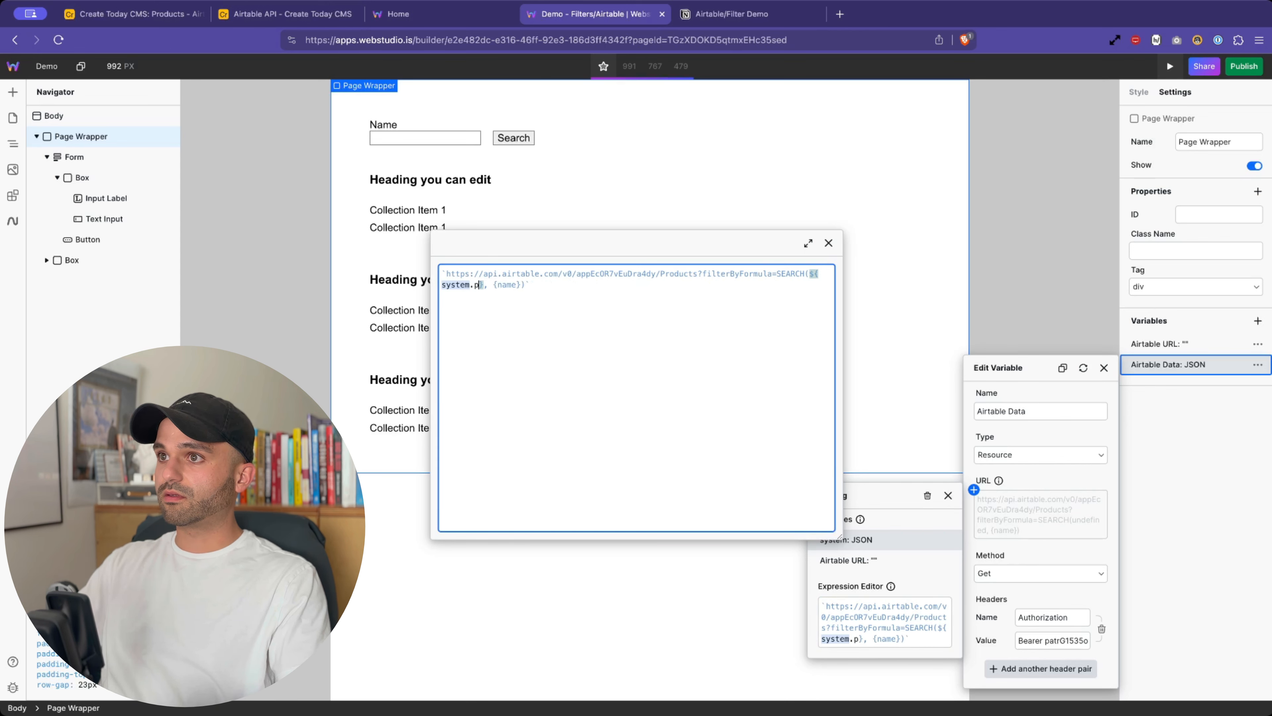
key("Return")
type(".")
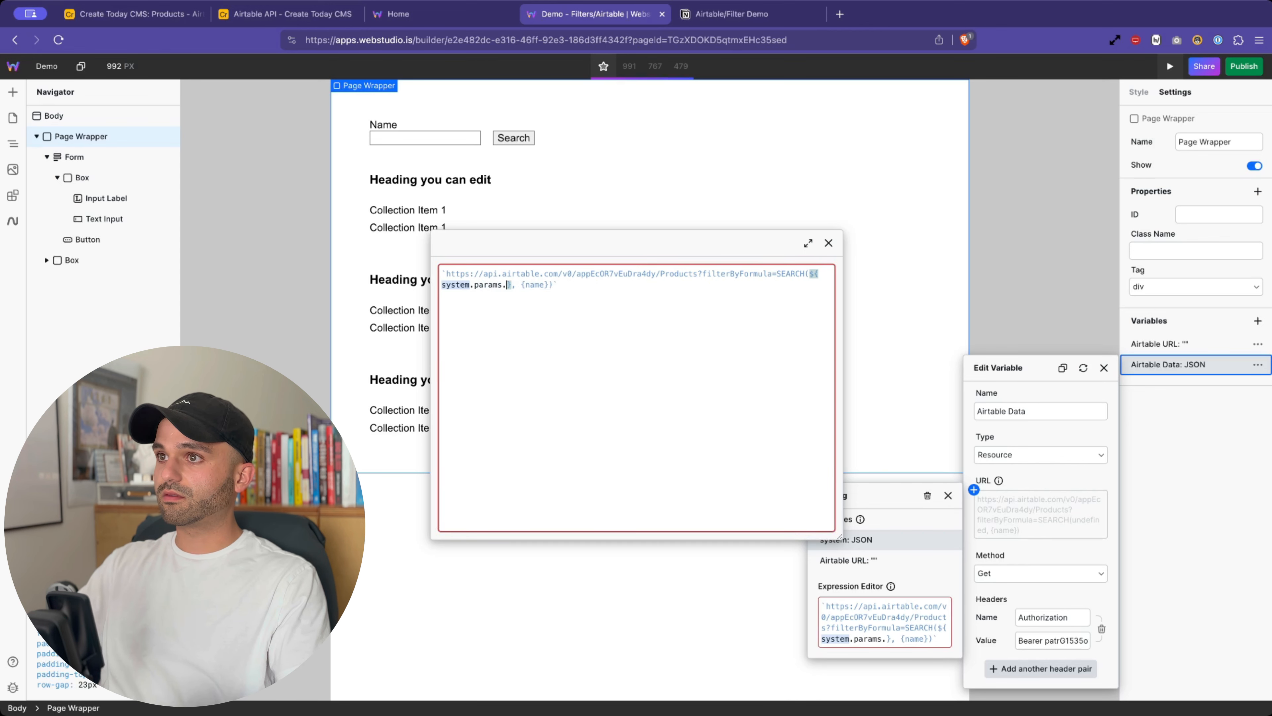
type("name")
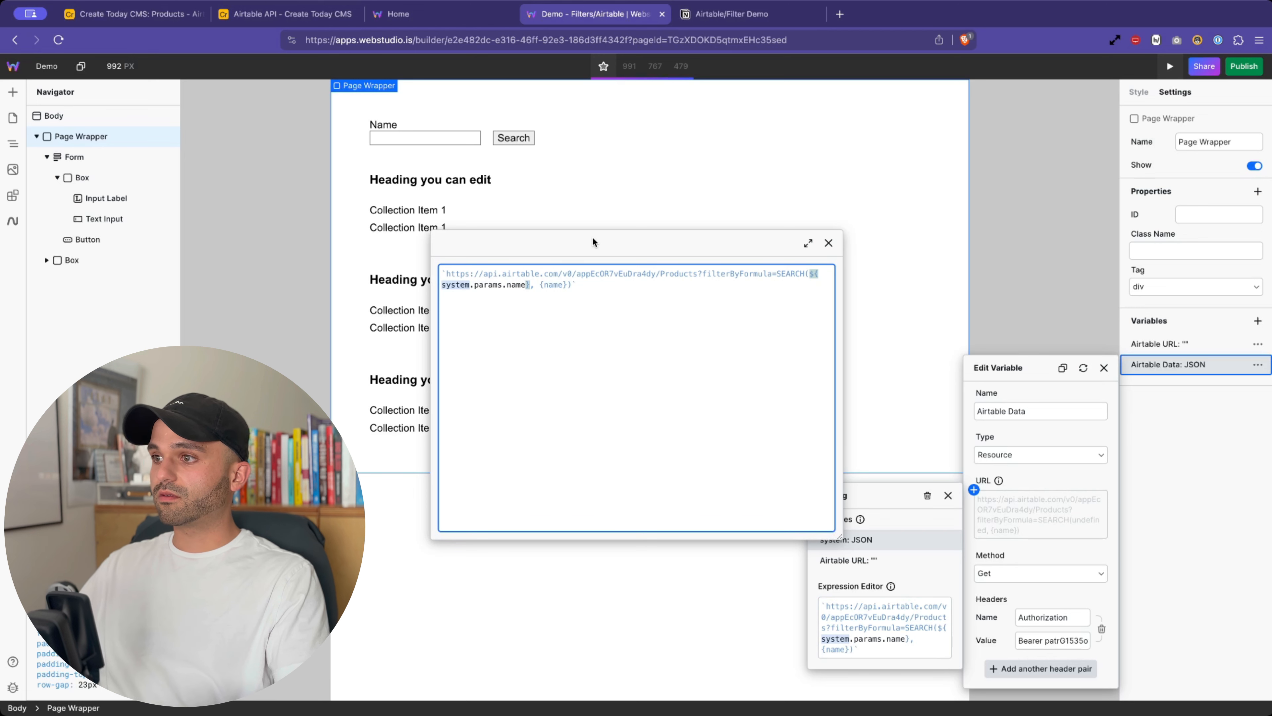
- Close the expression, Binding and variable editors, collapse the Box and select the Form
left_click(829, 244)
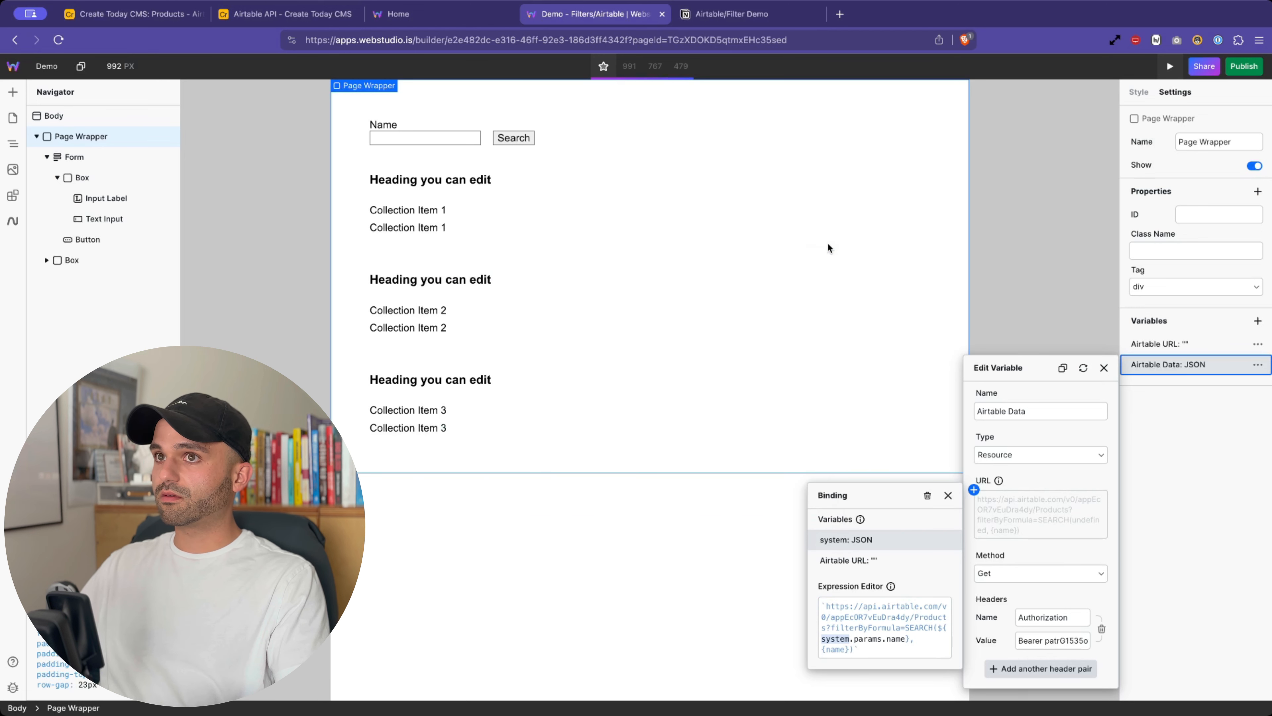
left_click(56, 175)
left_click(56, 178)
left_click(83, 155)
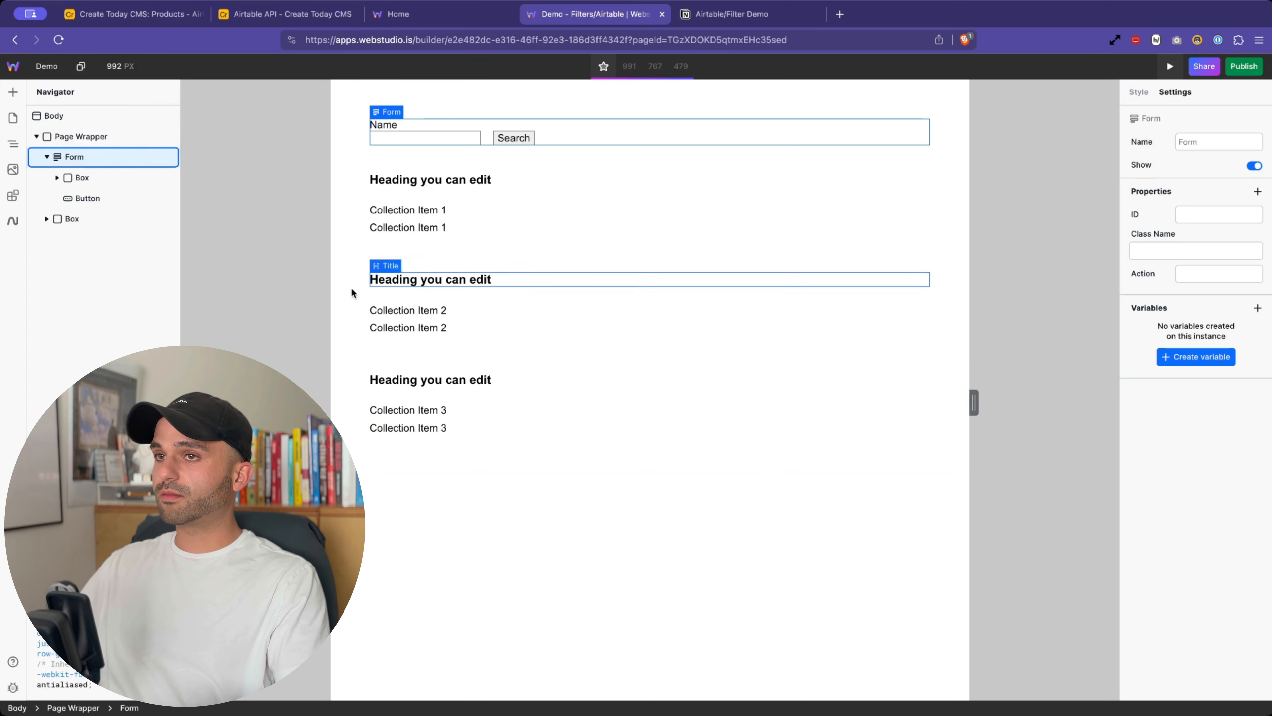
- Inspect the system variable's value, finding name Mouse under search while params is empty
left_click(95, 136)
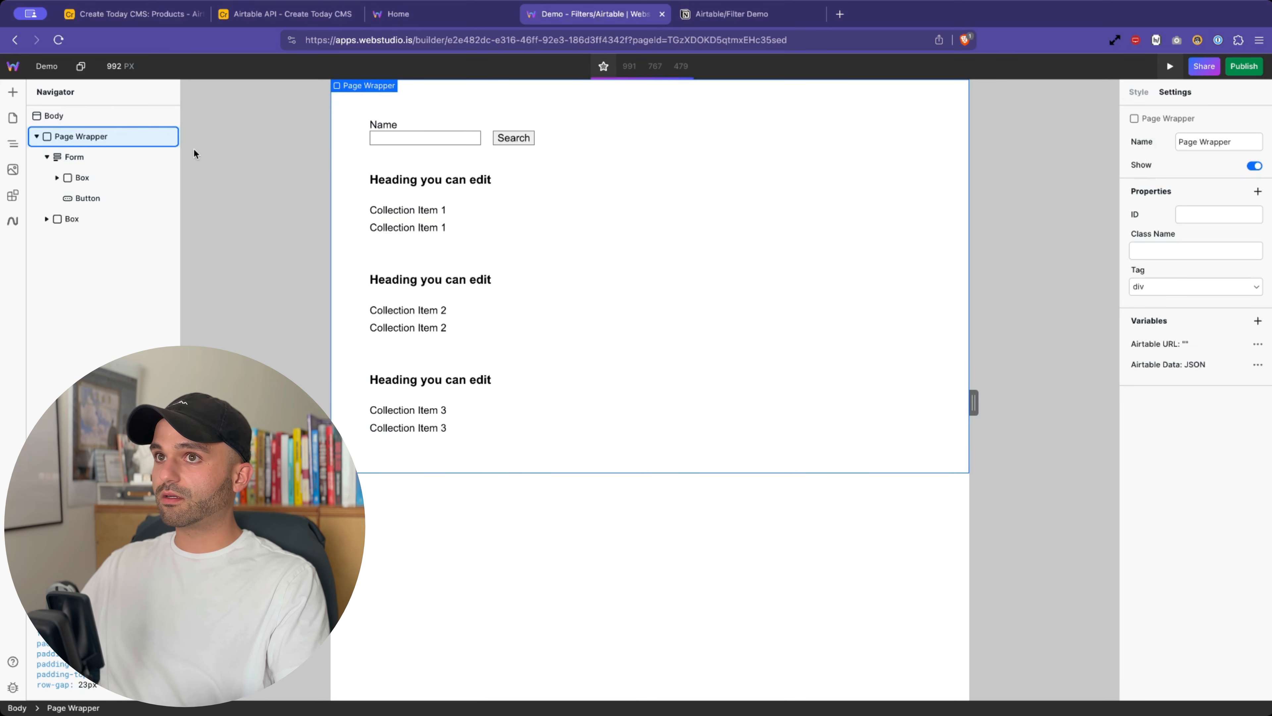
left_click(135, 117)
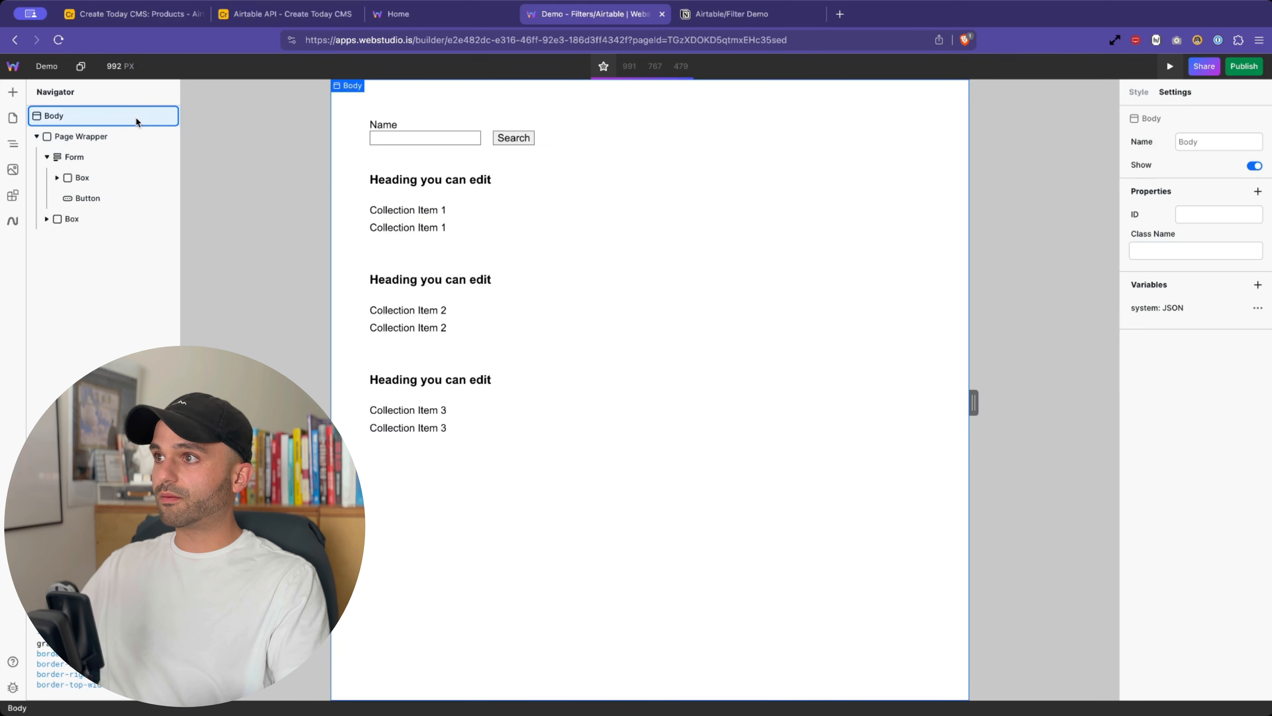
left_click(1257, 307)
left_click(1195, 324)
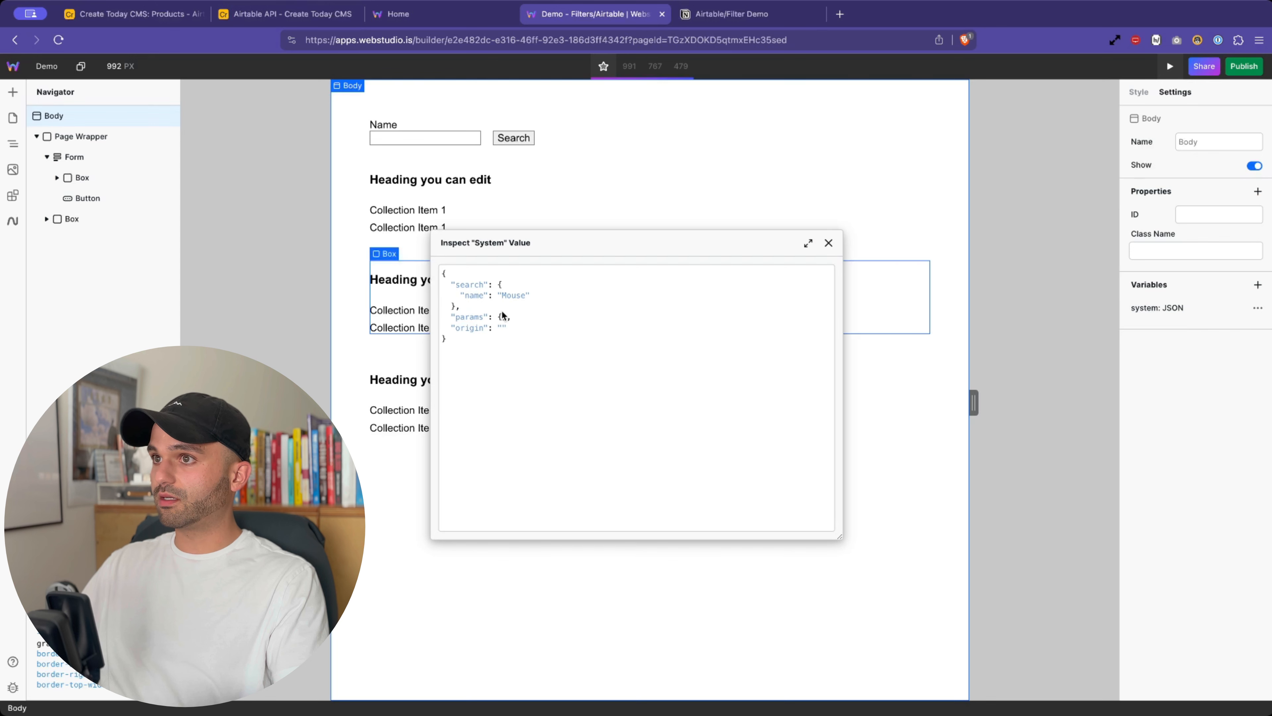
double_click(475, 296)
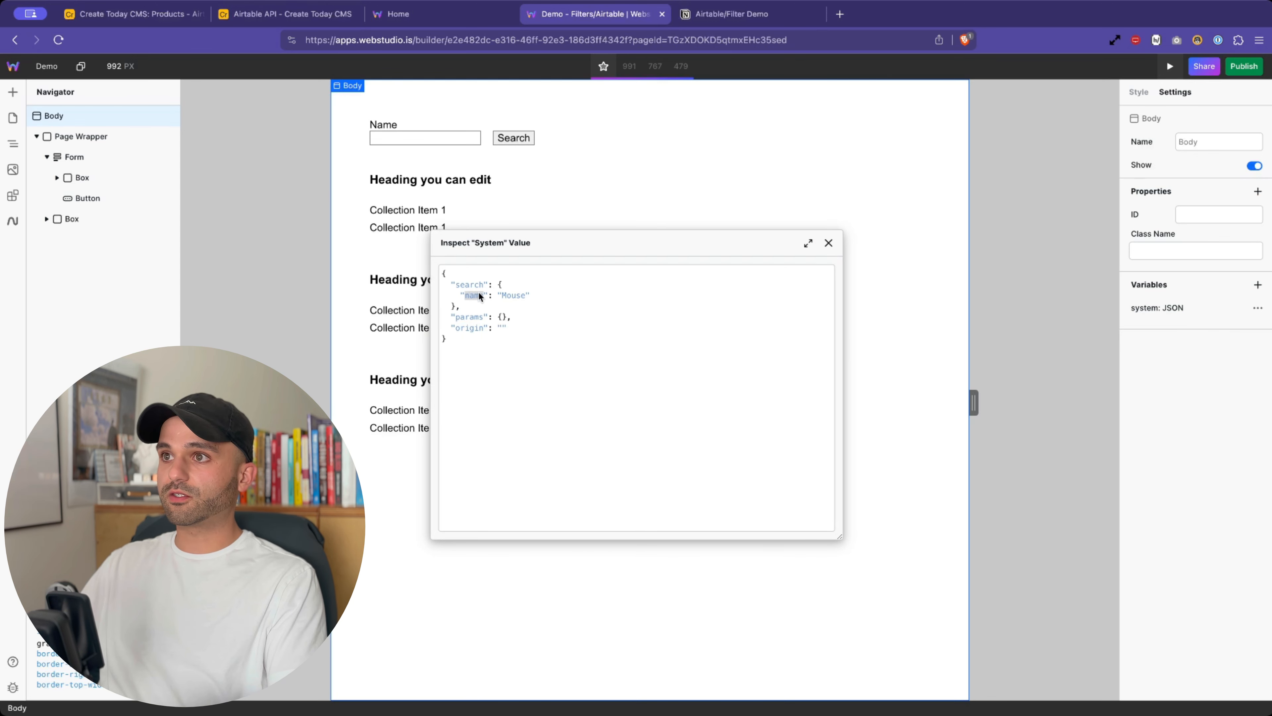
double_click(471, 285)
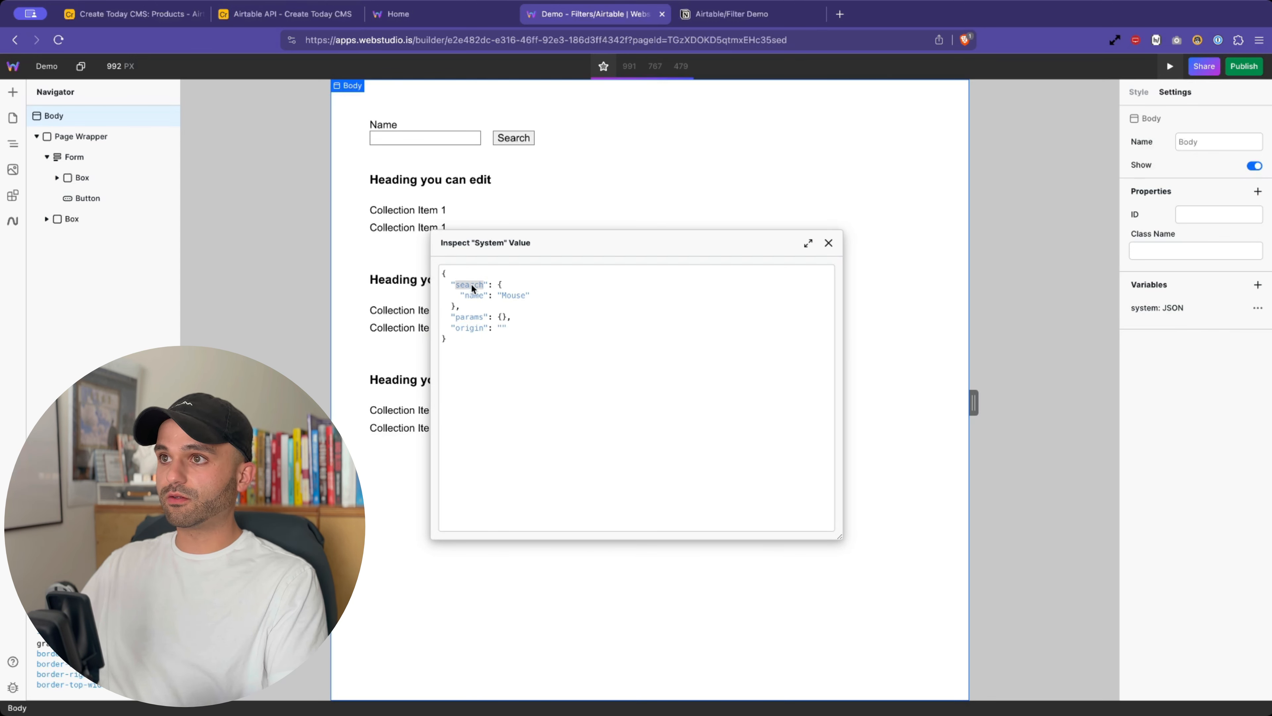
double_click(471, 316)
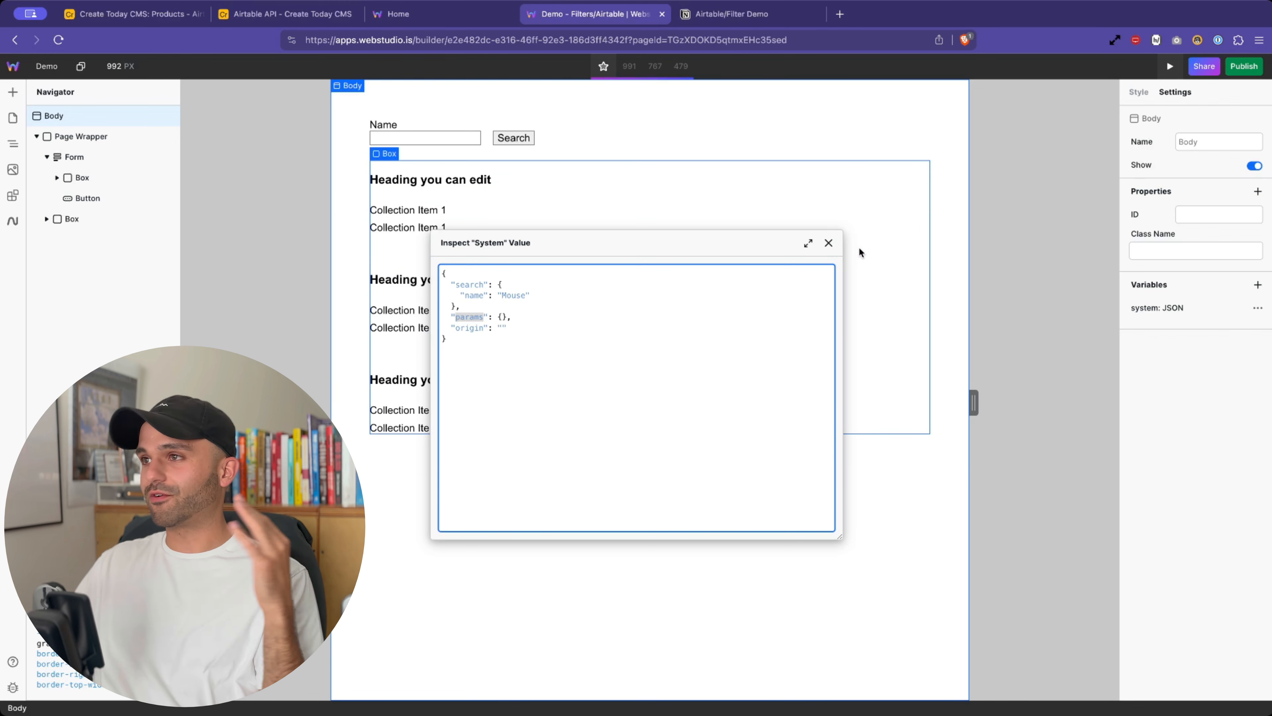
left_click(479, 285)
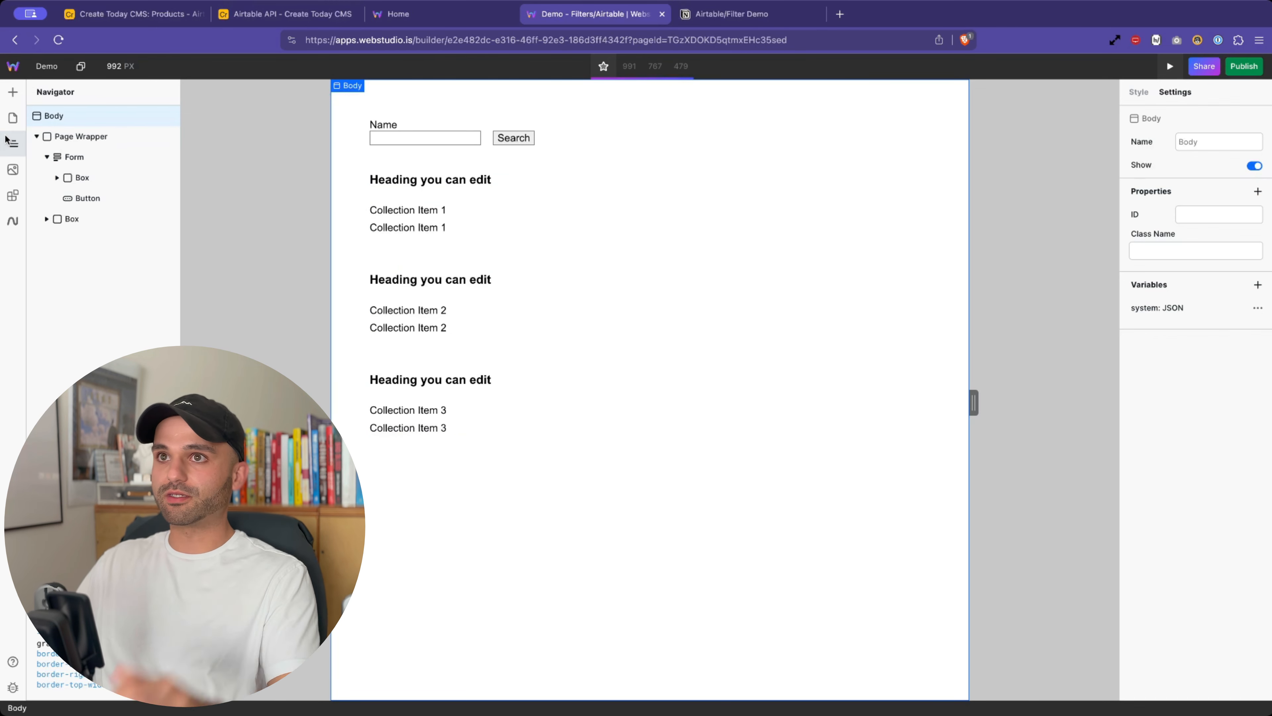
- Return to the element tree, select Page Wrapper and open the Airtable Data variable
left_click(12, 117)
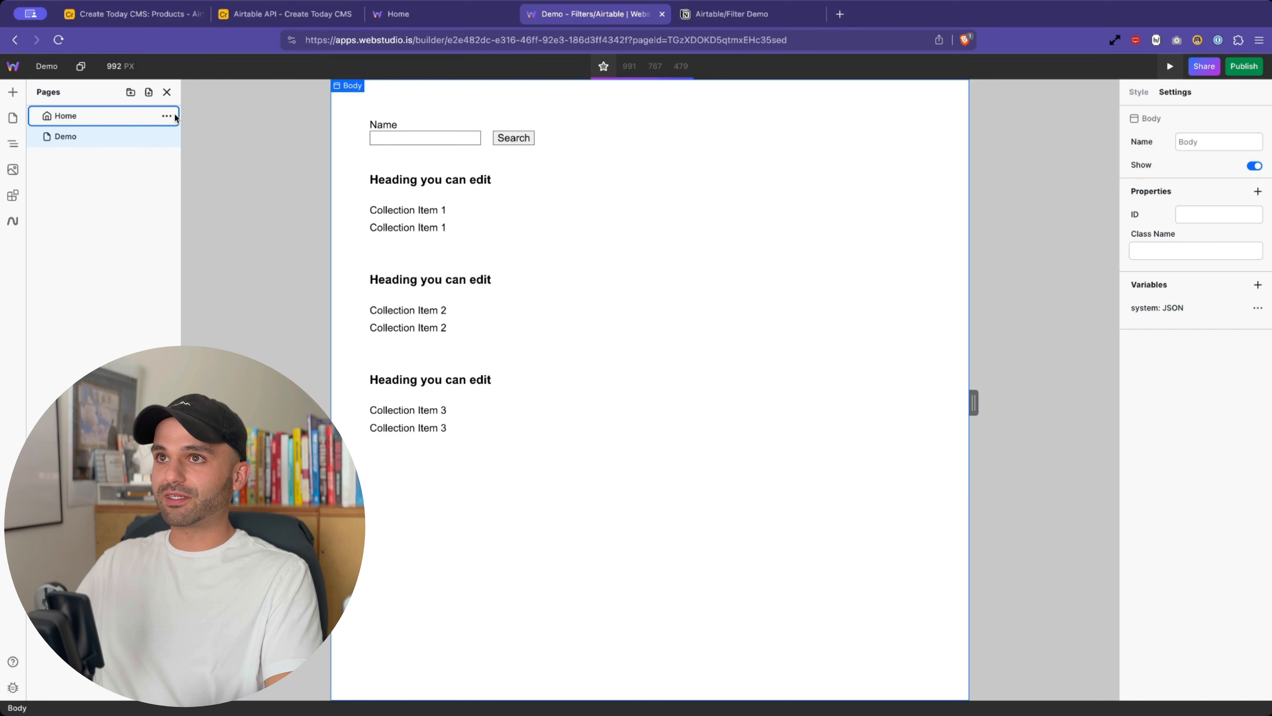
left_click(166, 91)
left_click(77, 218)
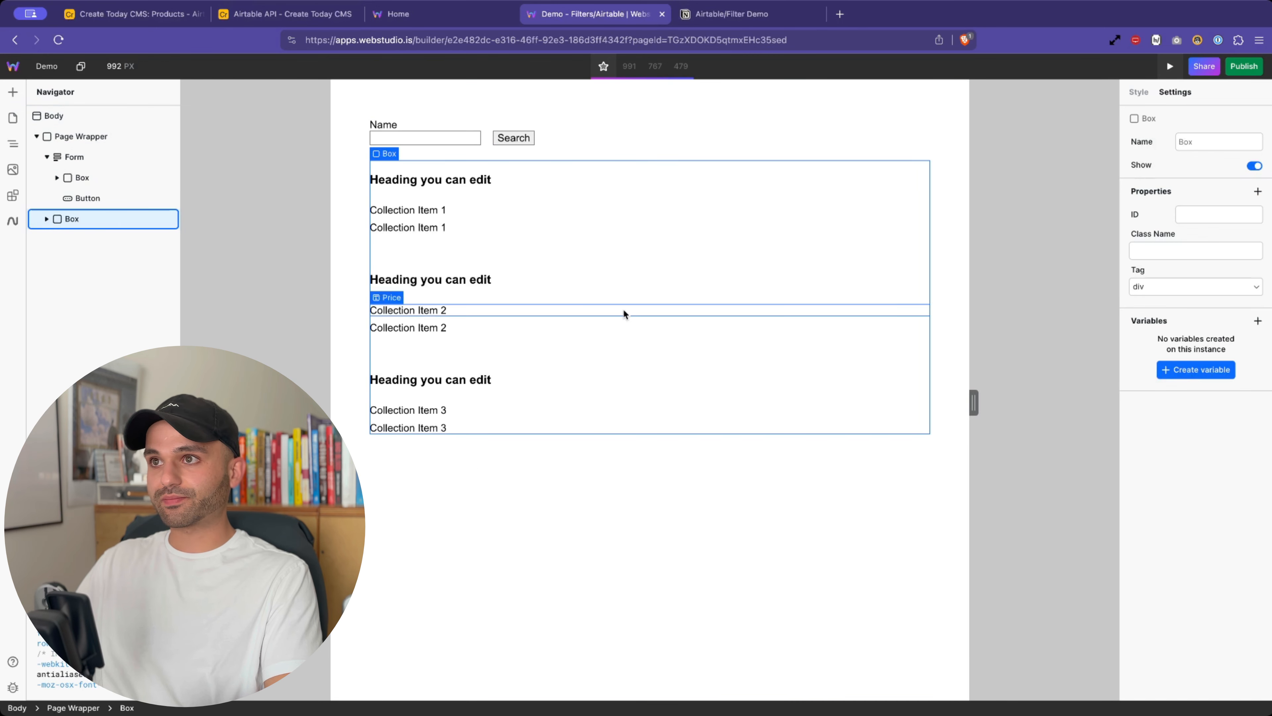
left_click(89, 137)
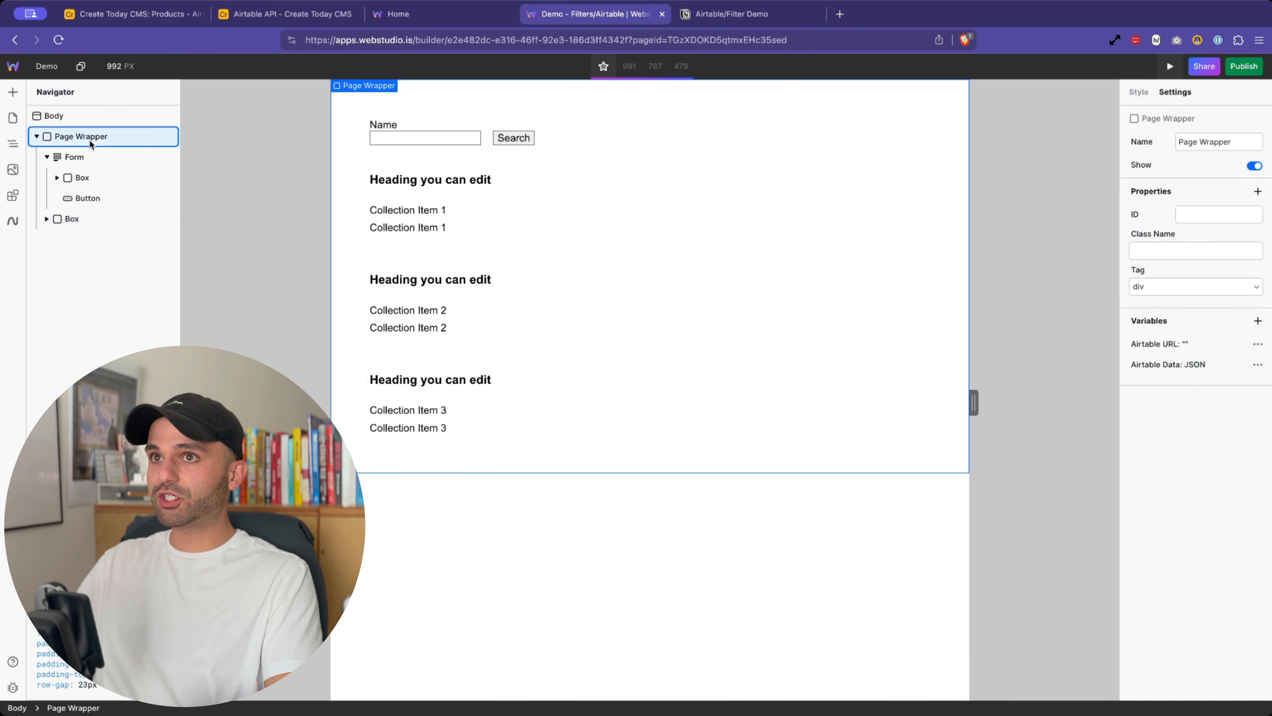
left_click(1186, 370)
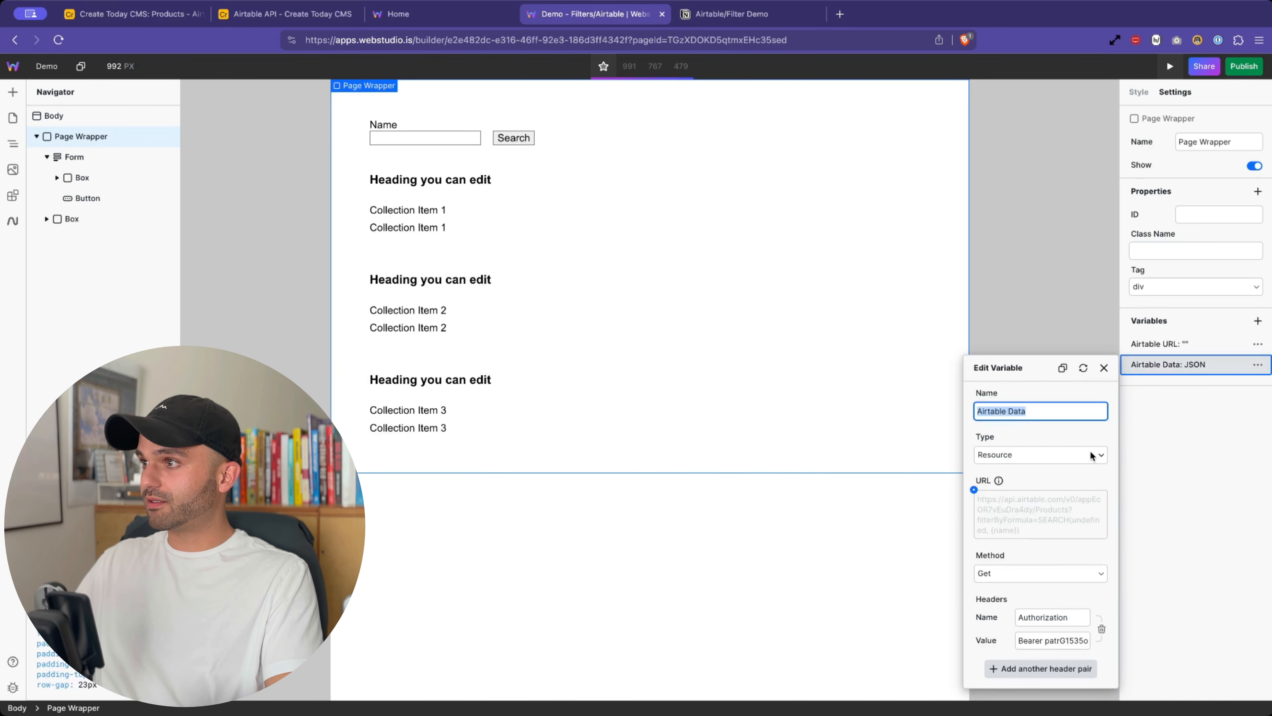
- Change the URL binding's path from system.params.name to system.search.name
left_click(973, 489)
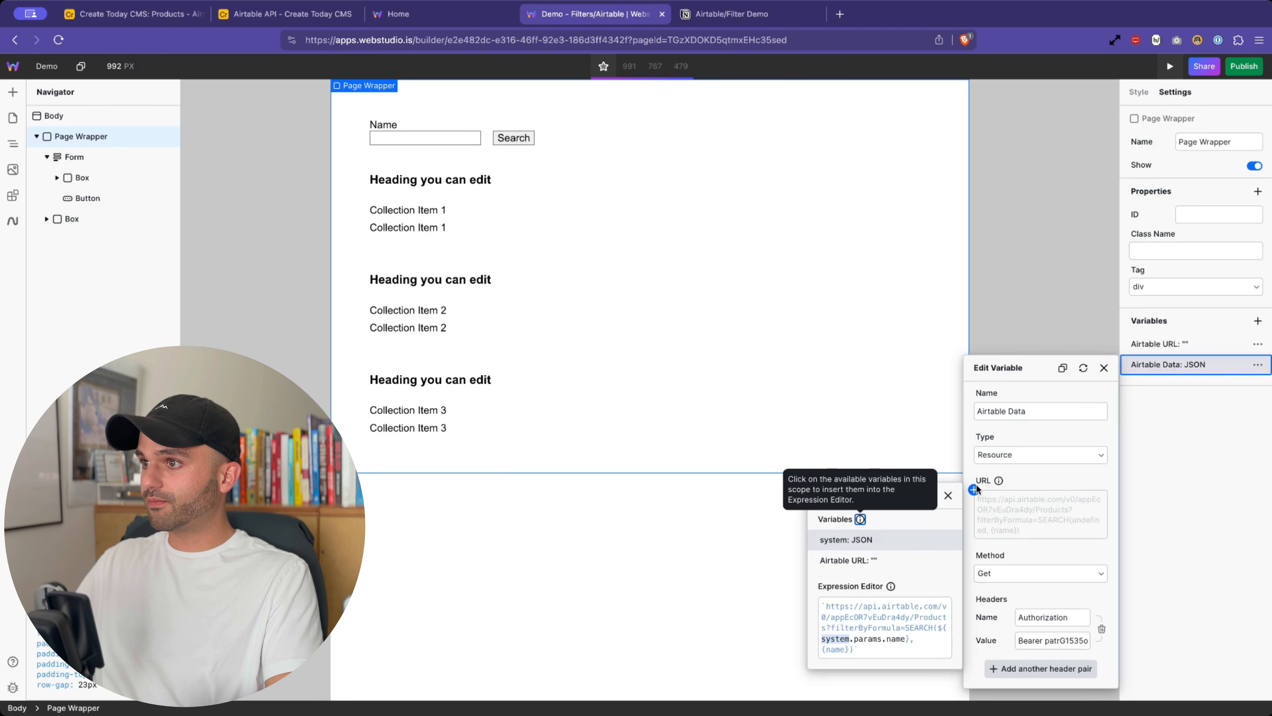
left_click(839, 639)
type("search")
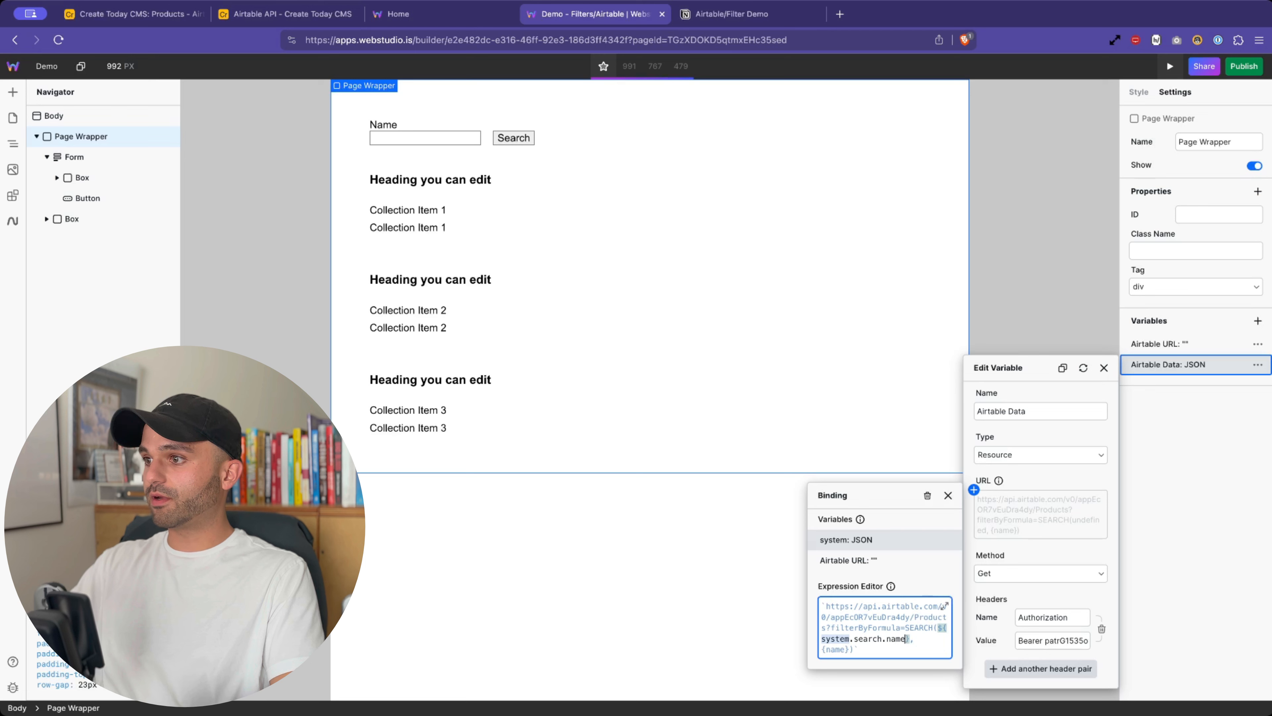
key("BackSpace")
key("BackSpace")
key("BackSpace")
key("BackSpace")
type(".")
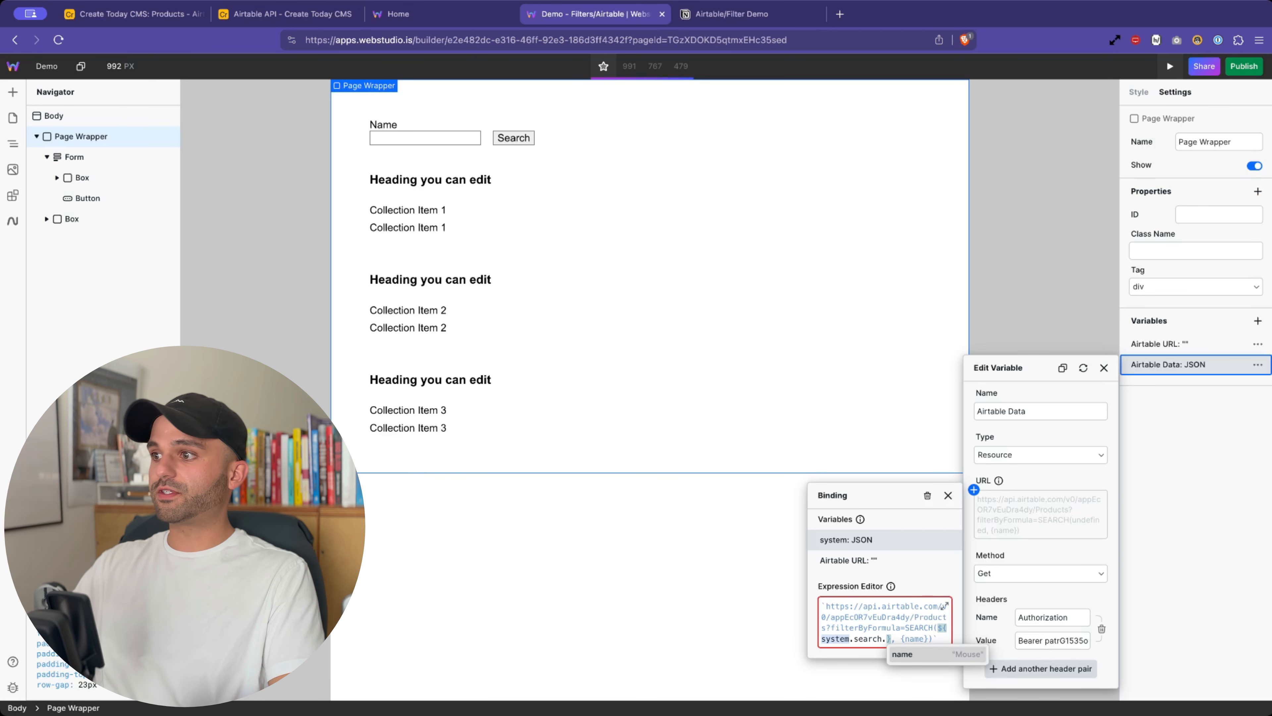
left_click(917, 653)
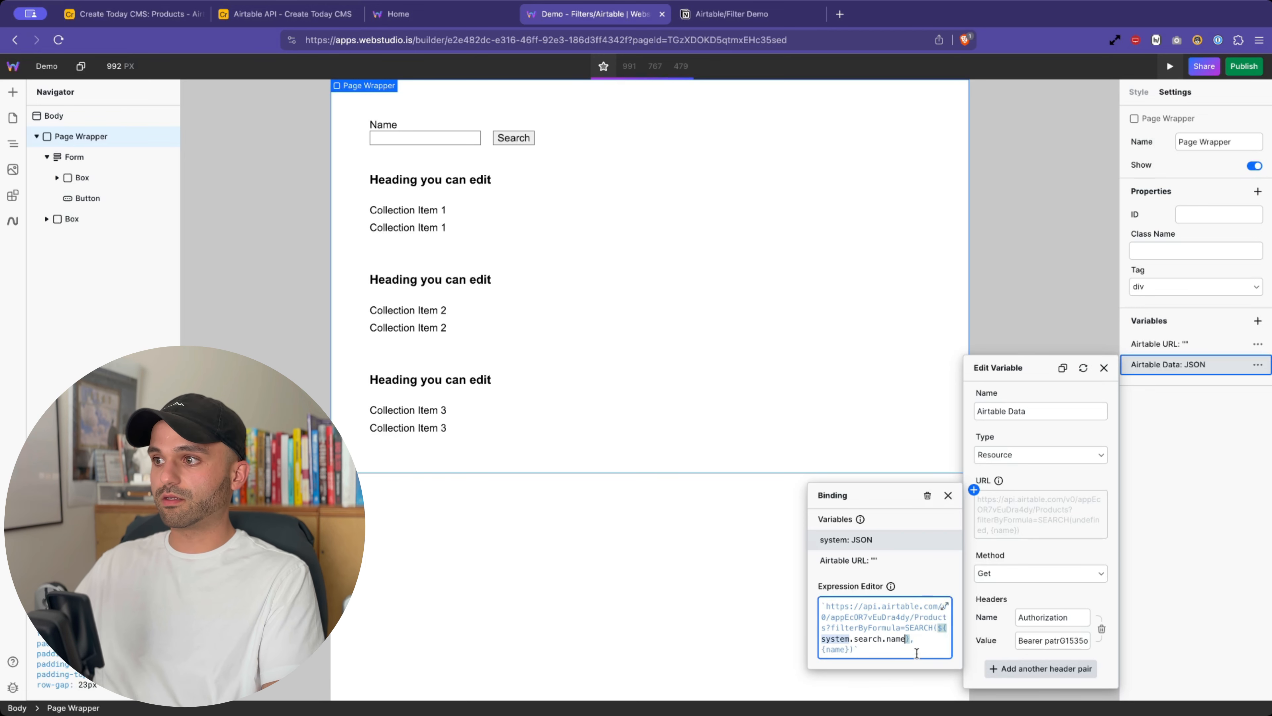
left_click(949, 496)
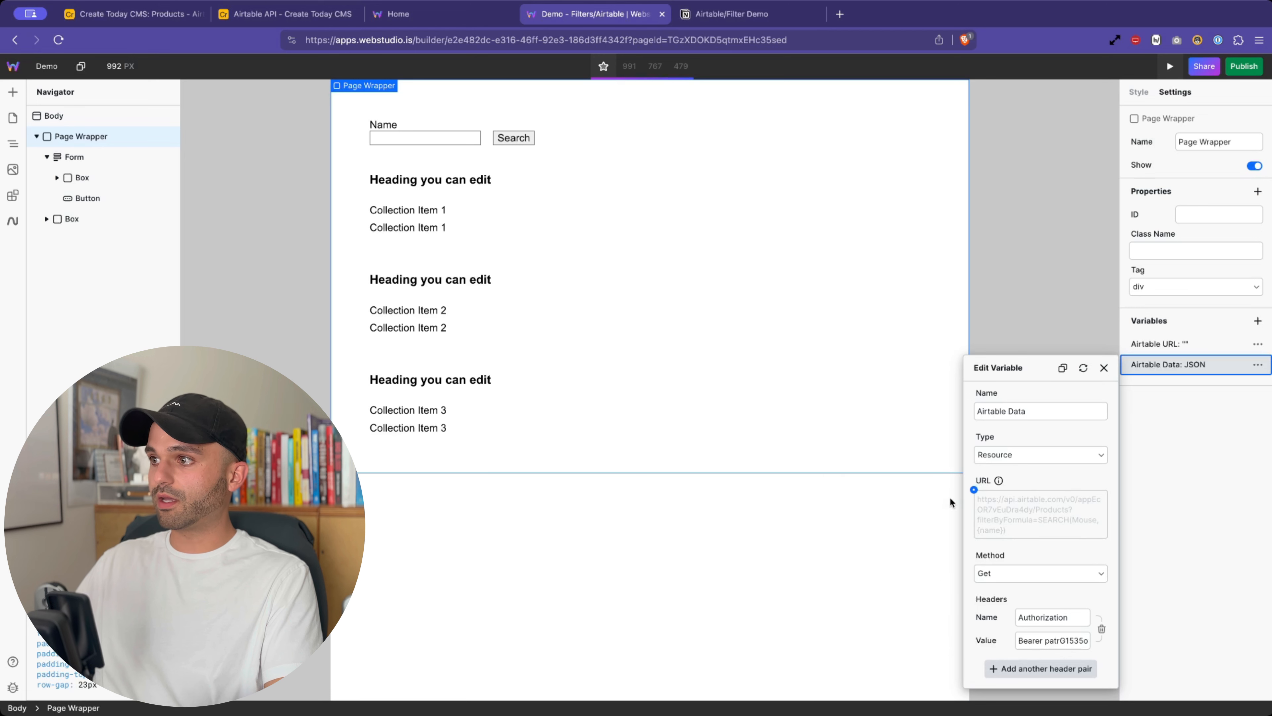
- Refresh Airtable Data and inspect its response, showing the 422 unknown-field-name error
left_click(1079, 367)
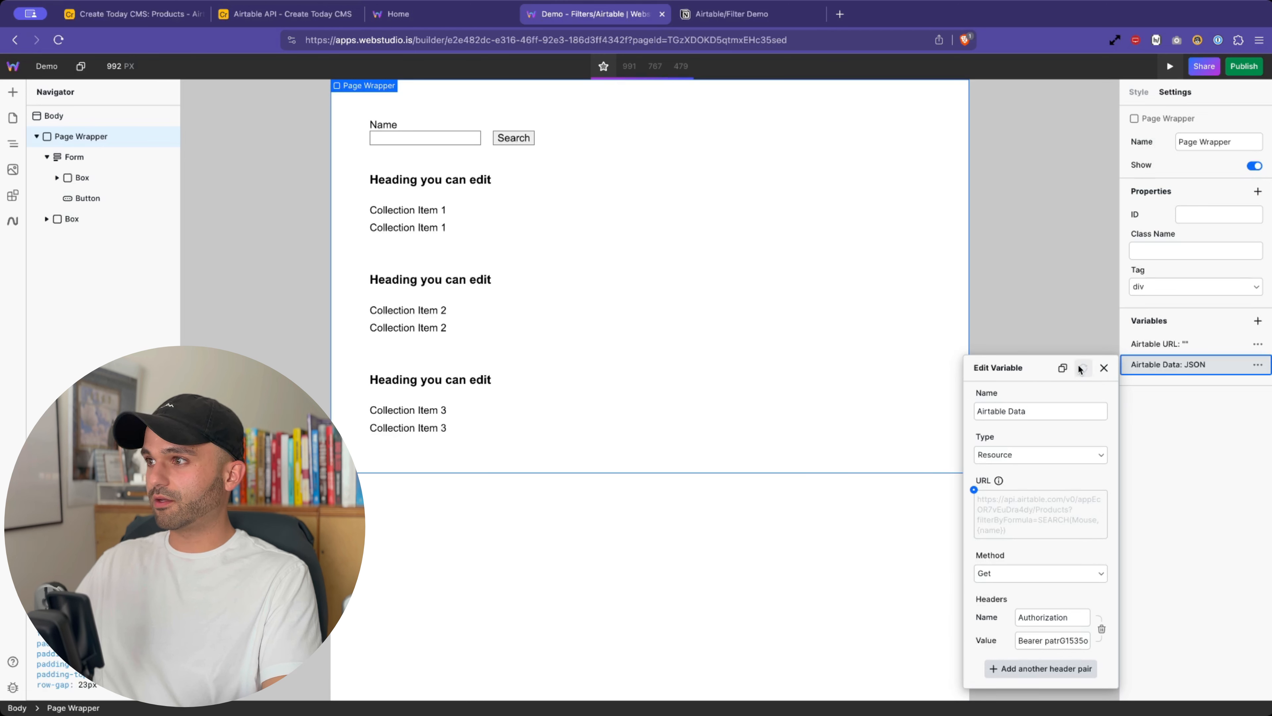
left_click(1104, 367)
left_click(1258, 364)
left_click(1159, 380)
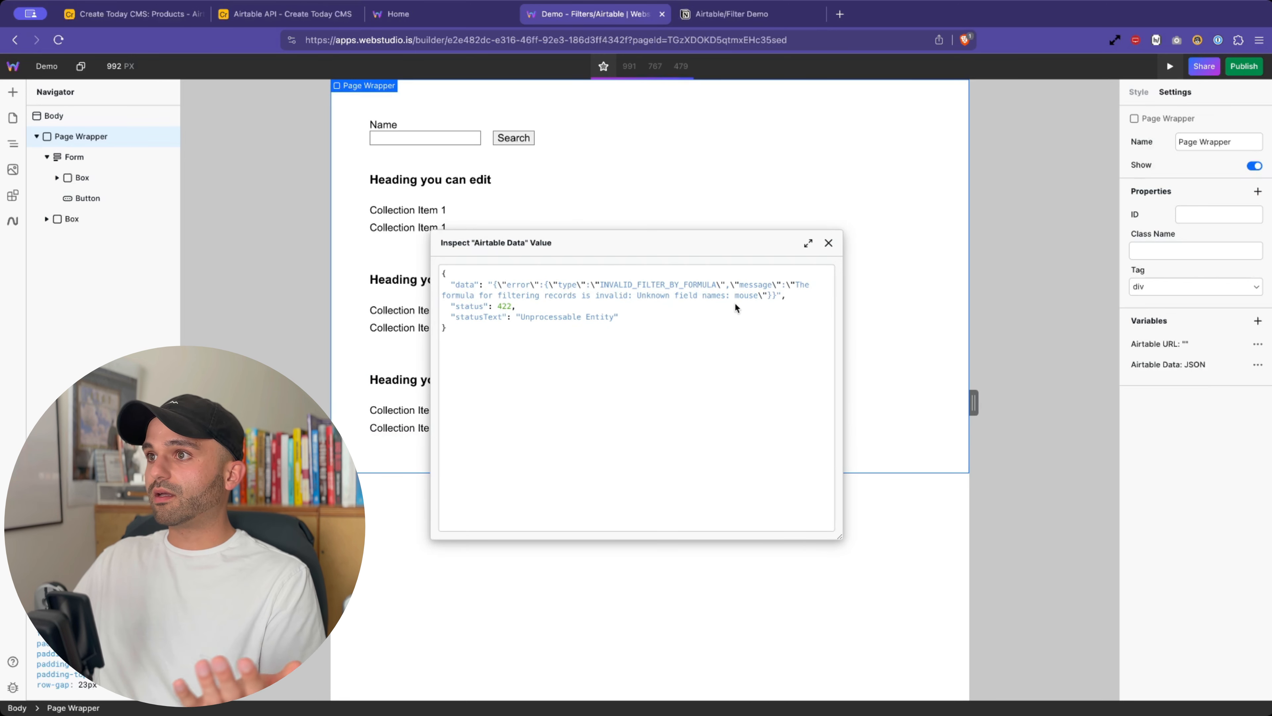
left_click(828, 243)
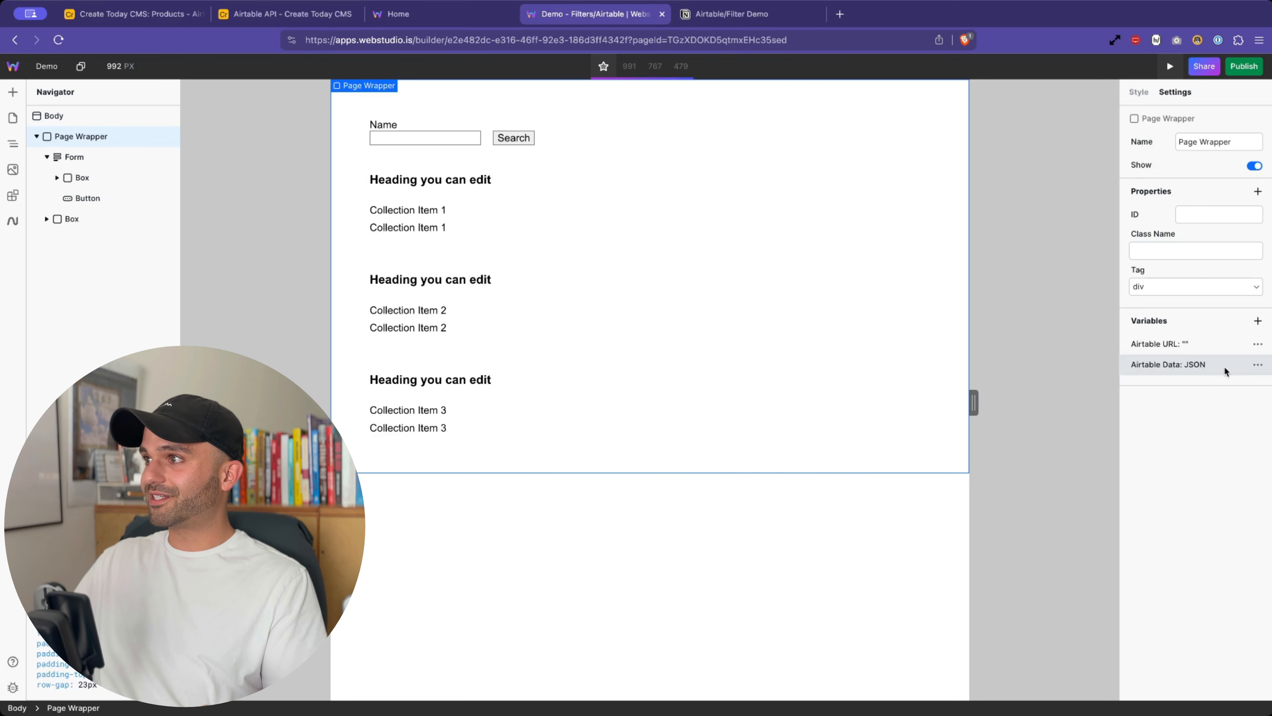
- Wrap the search term in double quotes so the URL filters SEARCH("Mouse", {name})
left_click(1235, 365)
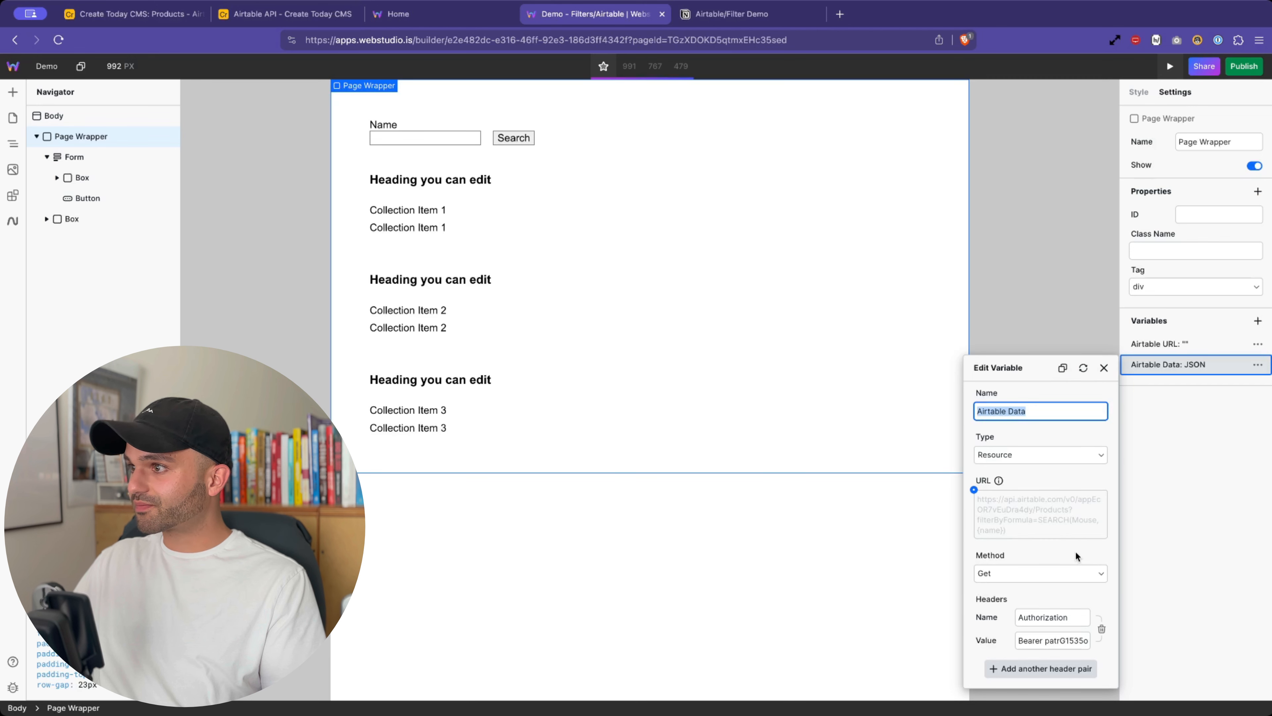
left_click(974, 489)
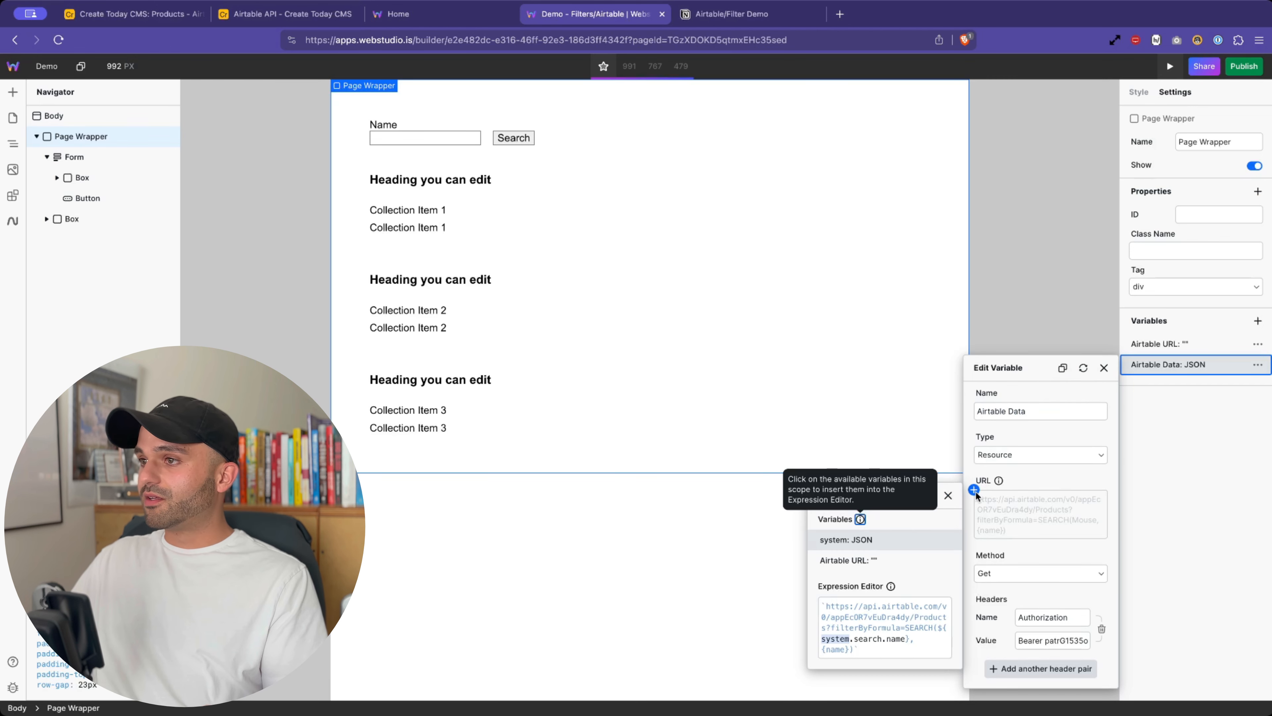
left_click(944, 606)
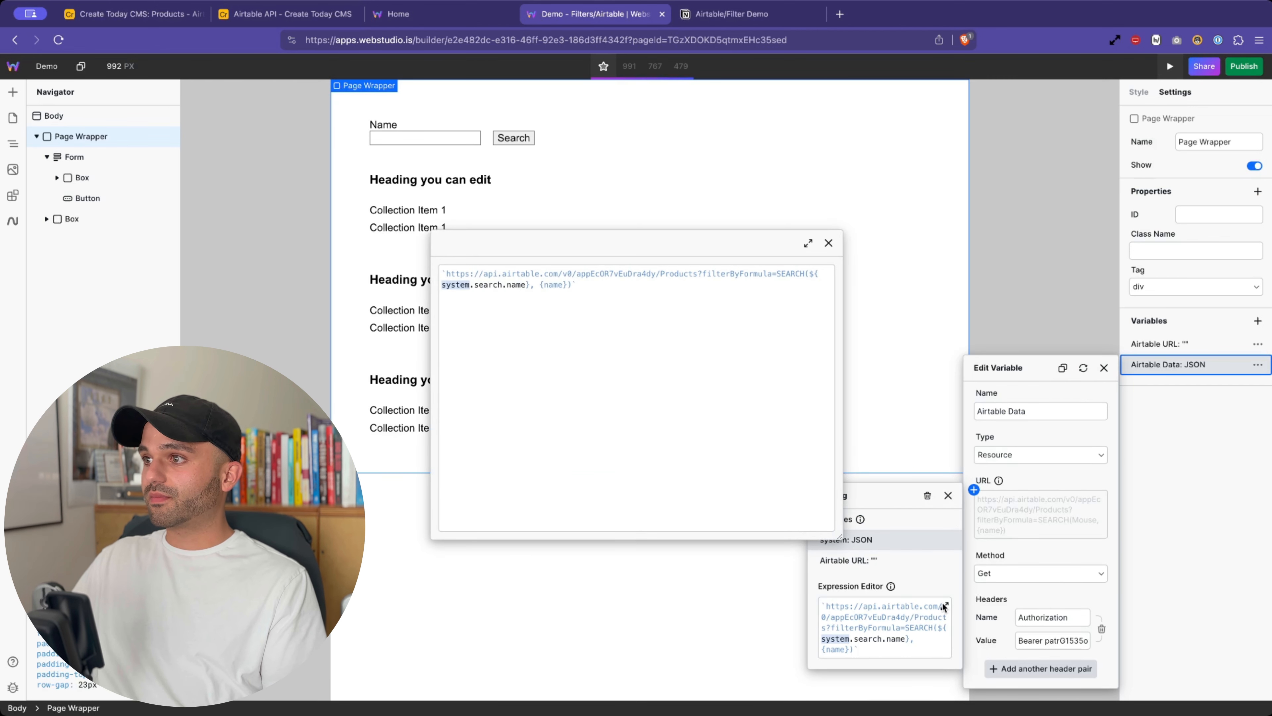
left_click(809, 275)
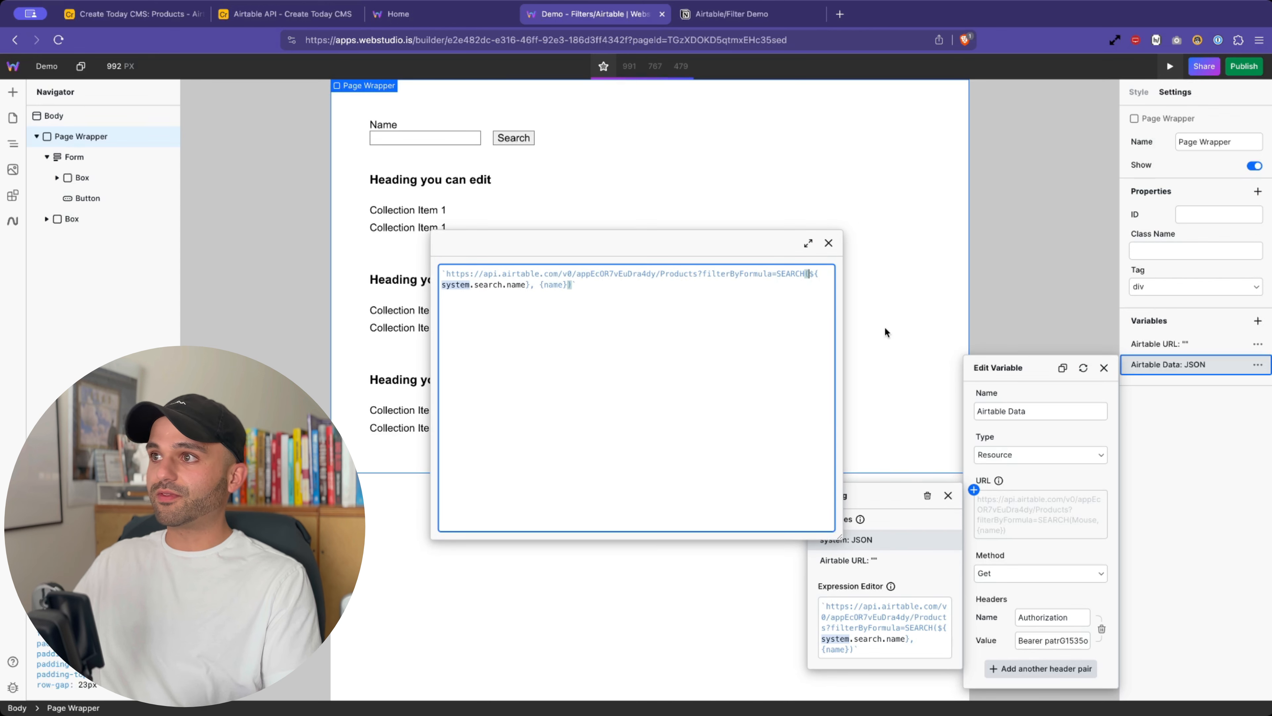
type("\"")
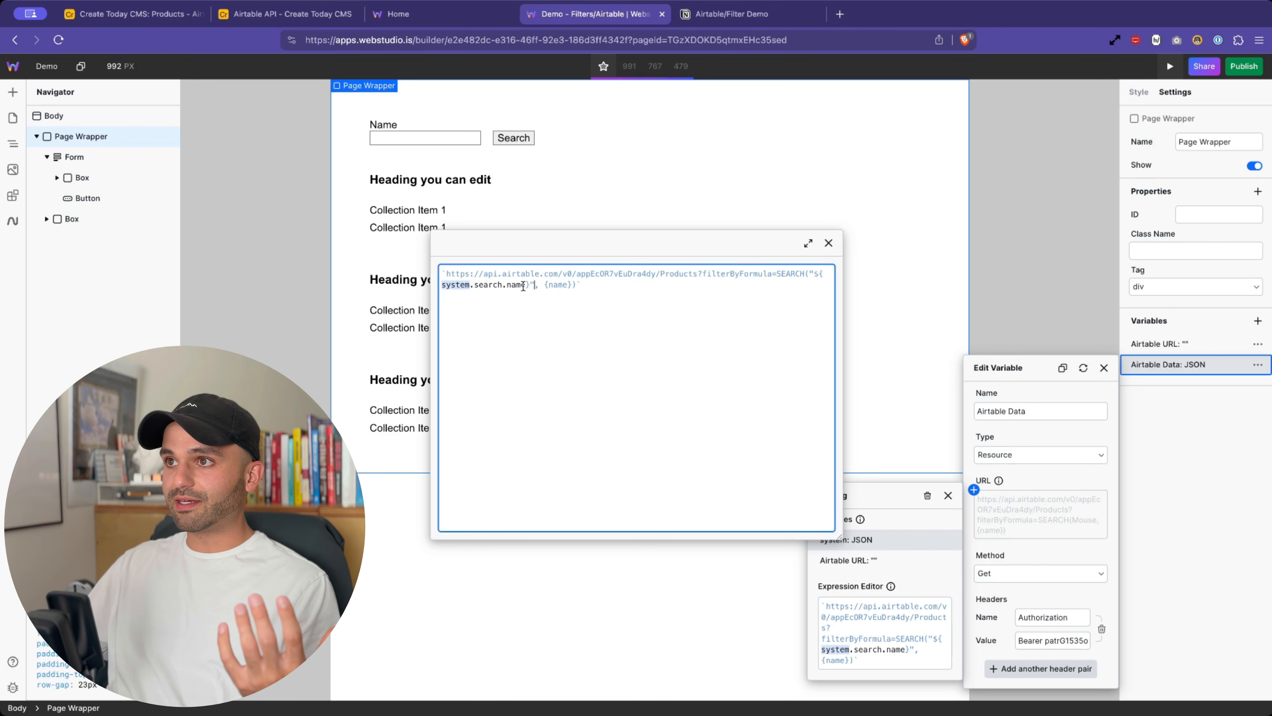
left_click(828, 244)
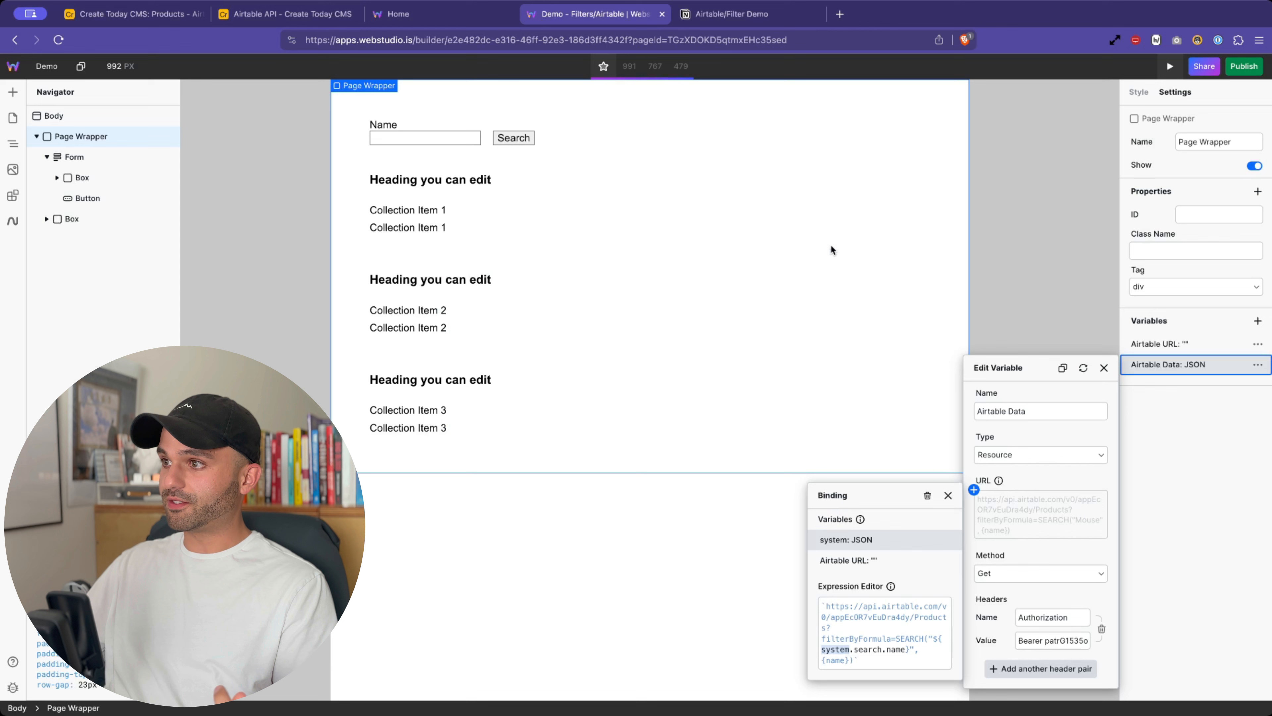
left_click(948, 496)
- Refresh Airtable Data and inspect the 200 response containing the Wireless Mouse record
left_click(1080, 372)
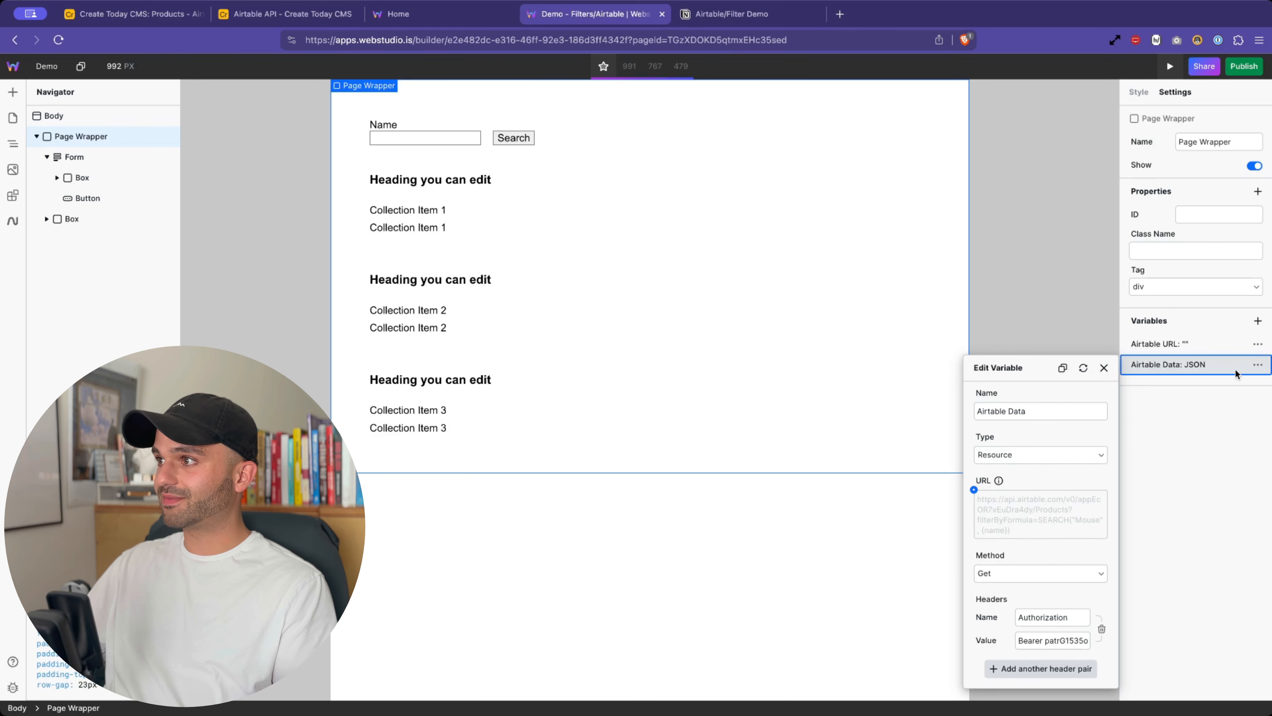
left_click(1258, 365)
left_click(1214, 376)
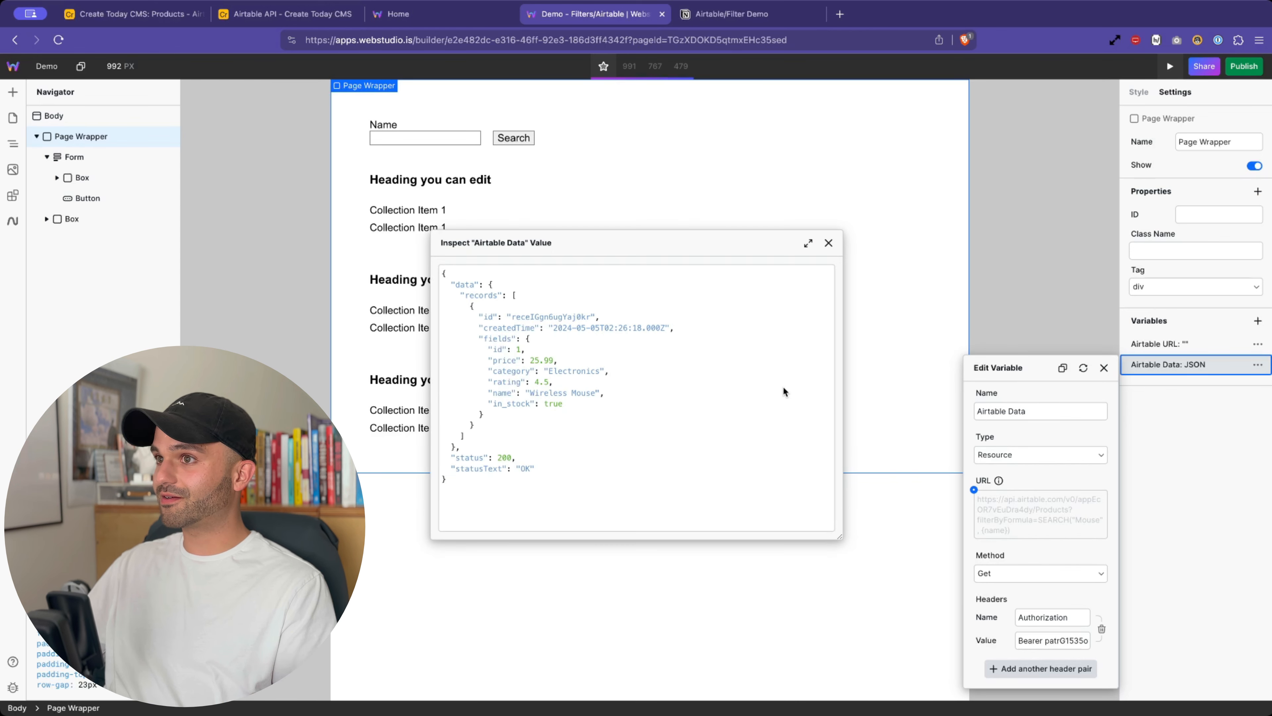
left_click_drag(459, 303, 535, 434)
- Select the Collection in the Navigator and bind its Data to the Airtable Data variable
left_click(829, 242)
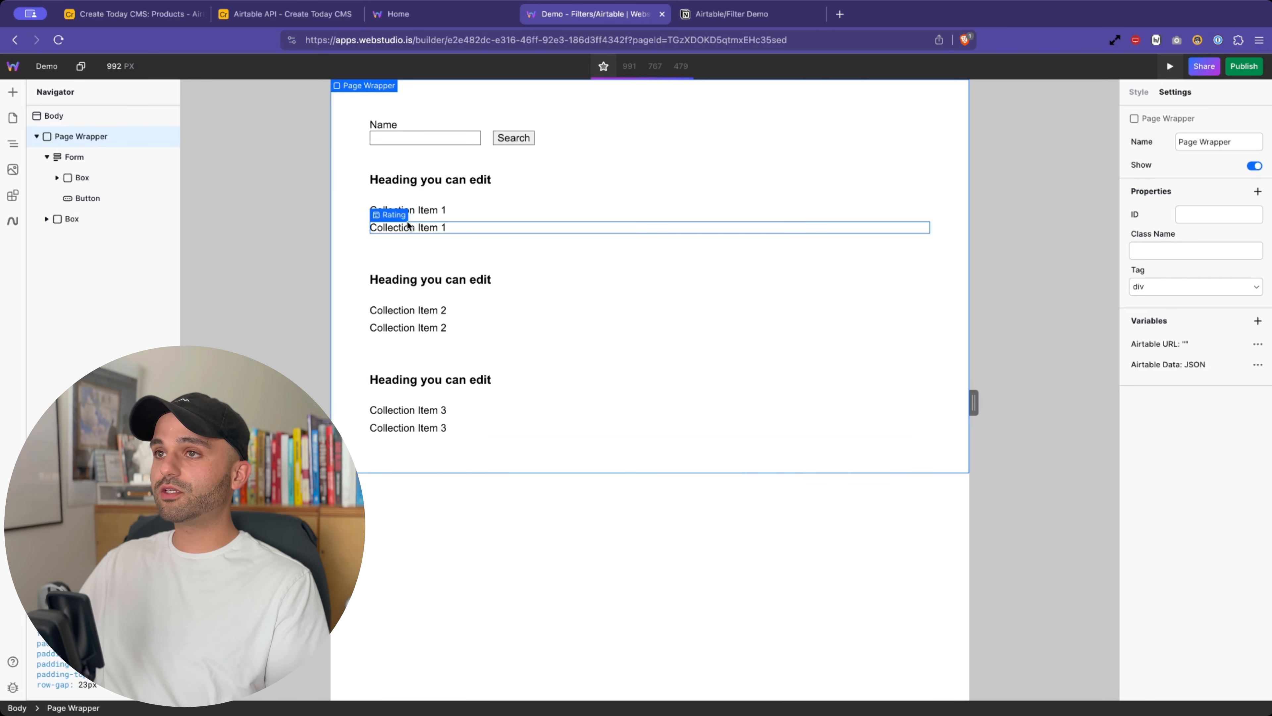
left_click(412, 241)
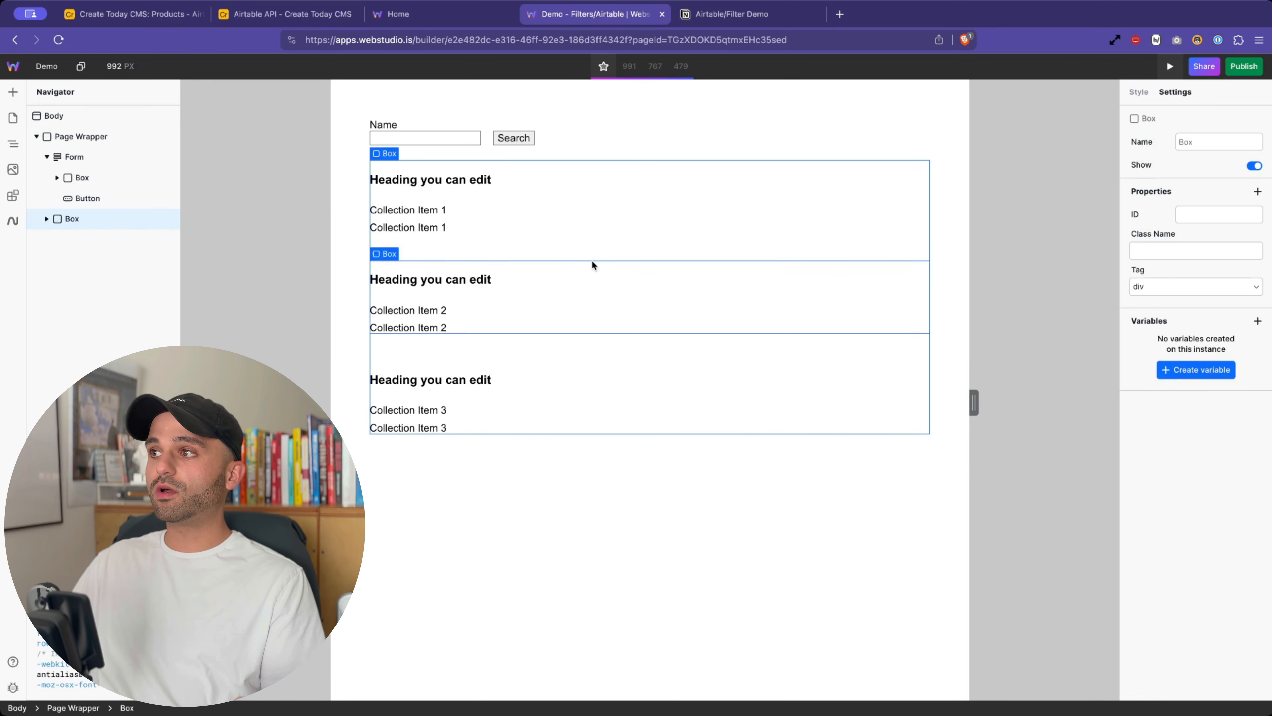
left_click(47, 156)
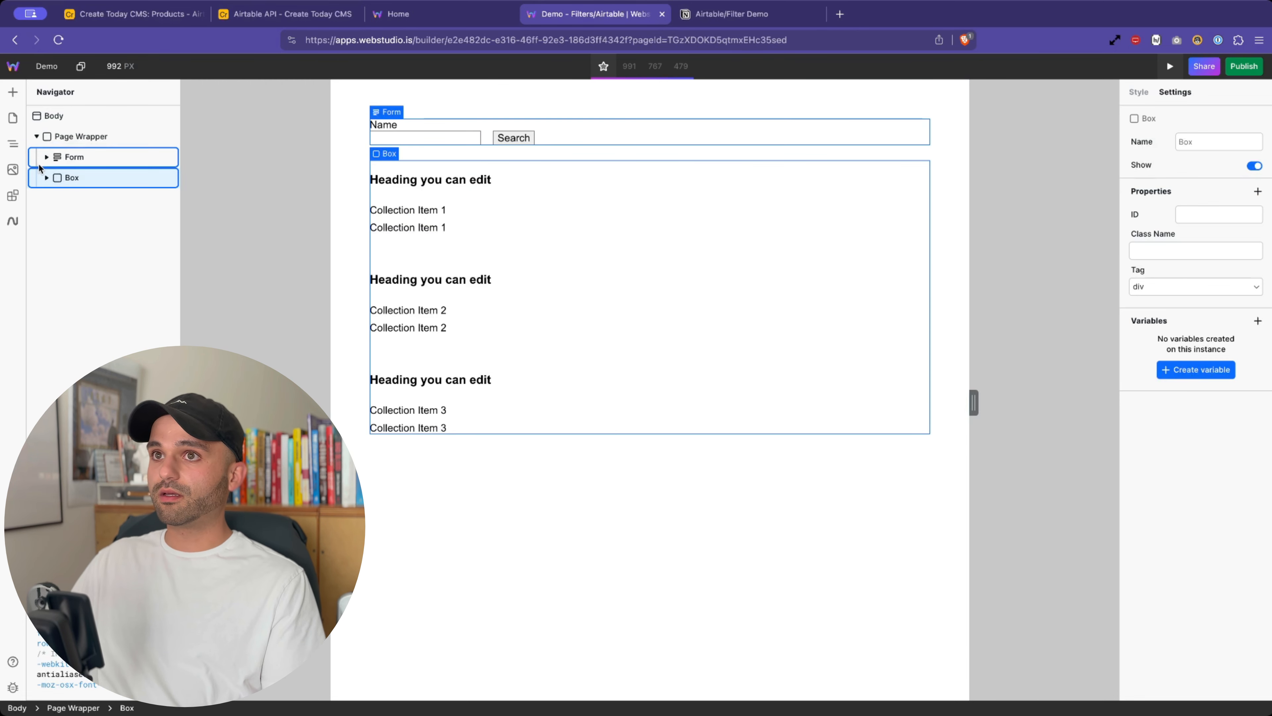
left_click(47, 177)
left_click(88, 199)
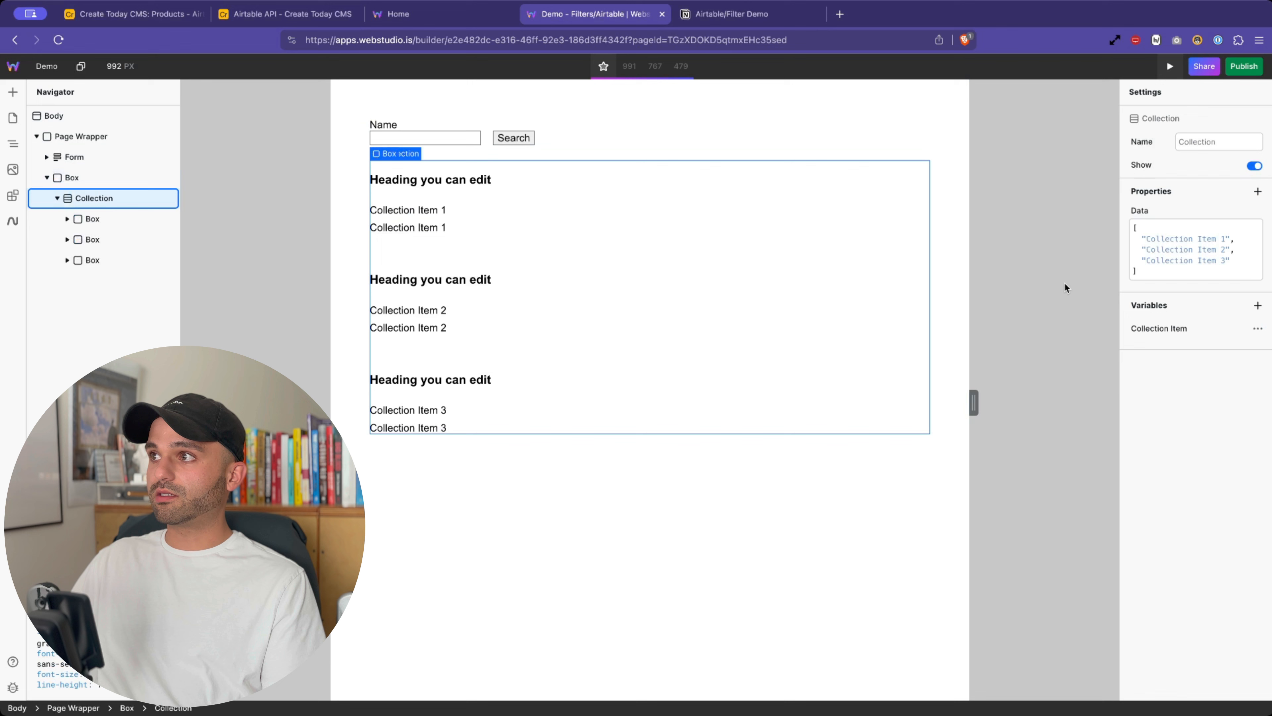
left_click(1129, 219)
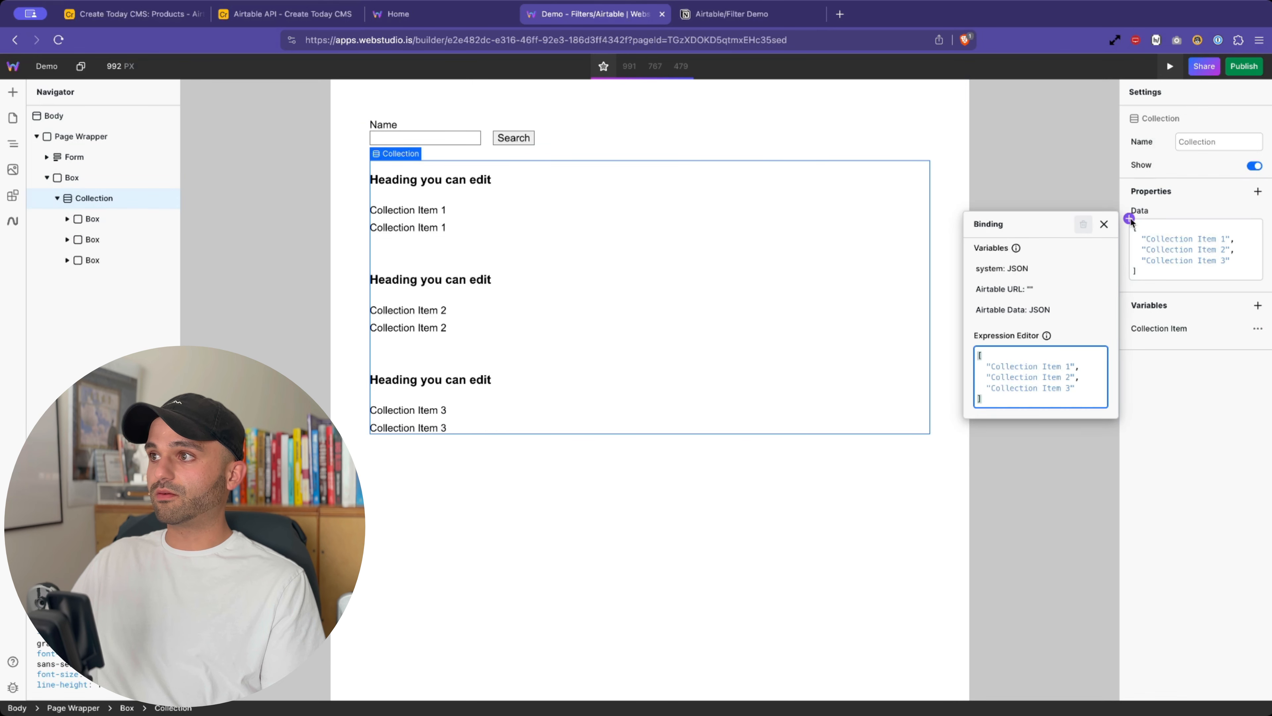
left_click(1024, 309)
left_click(1049, 352)
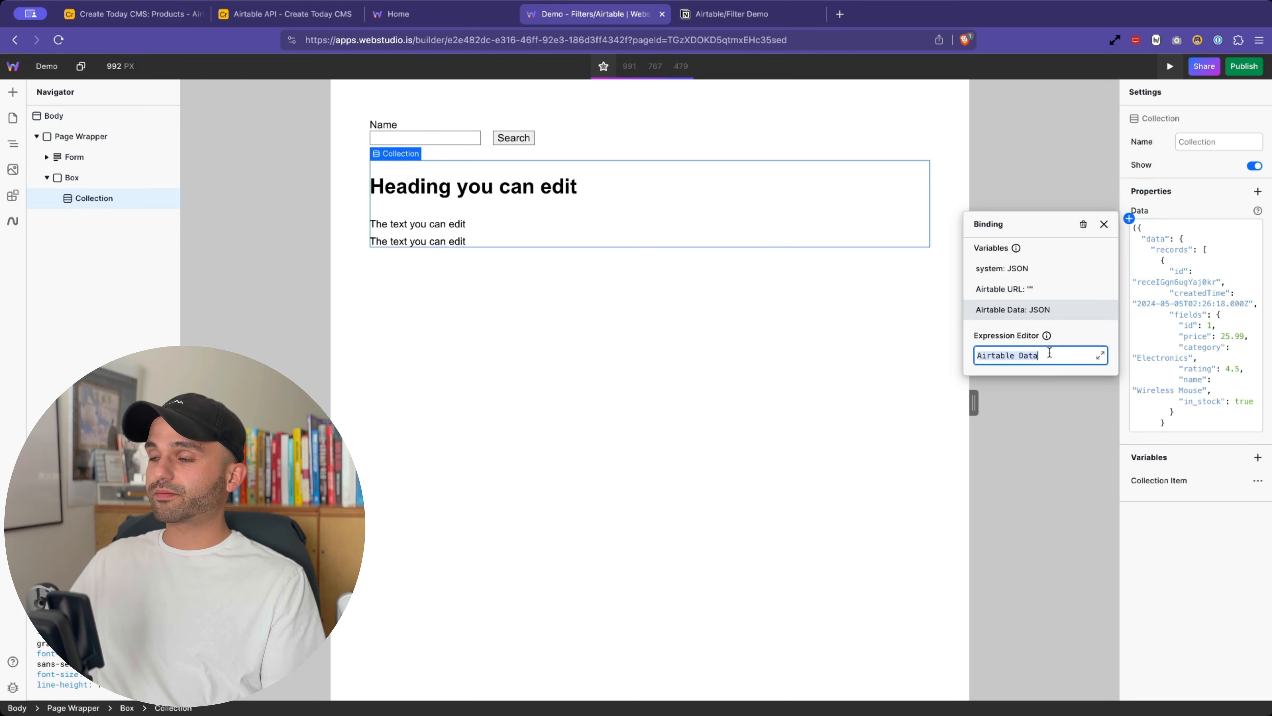
type(".")
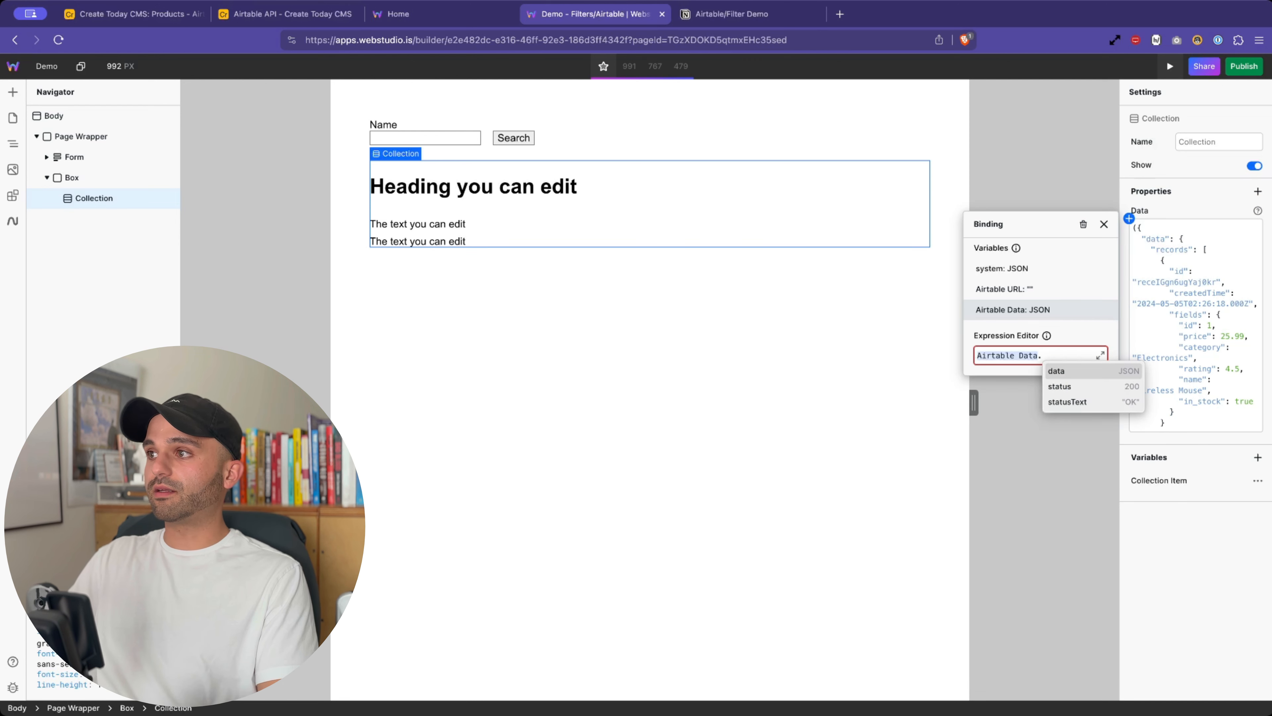
left_click(1201, 294)
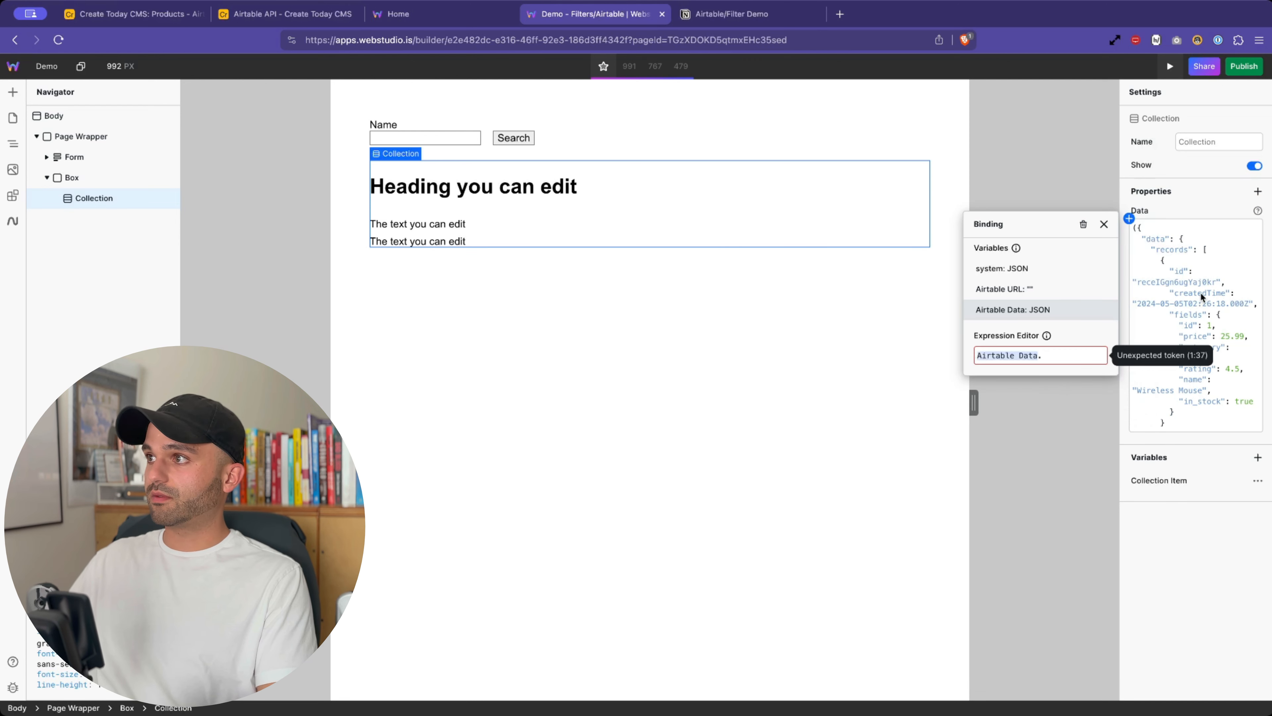
left_click(1105, 225)
- Review the bound Data JSON in the larger editor: data, records array and status 200
left_click(1254, 228)
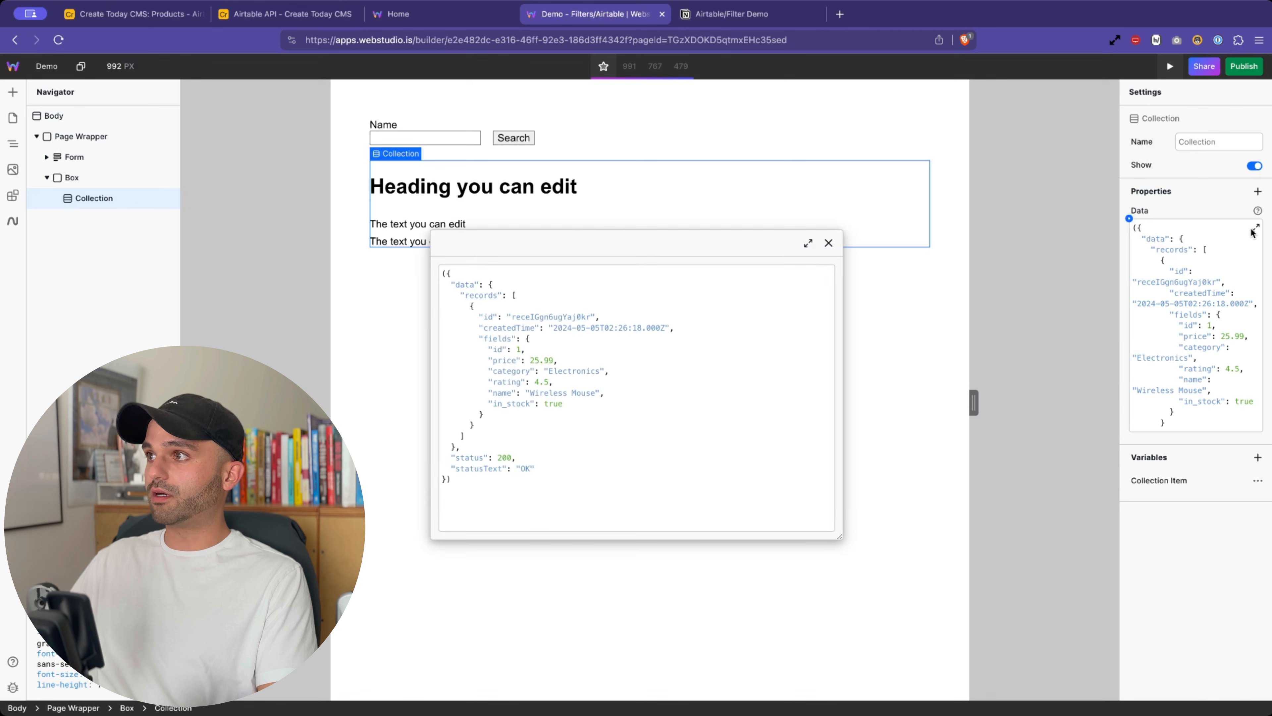
left_click_drag(442, 270, 491, 353)
left_click(506, 314)
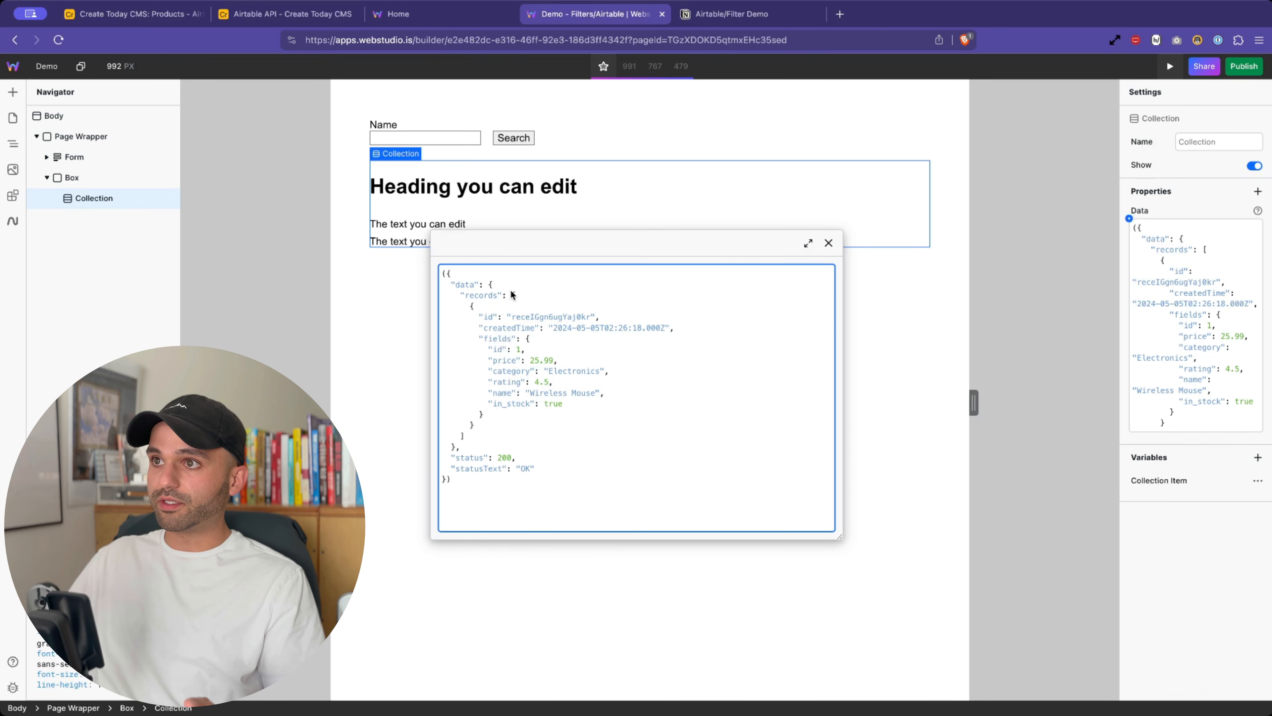
left_click_drag(513, 295, 474, 437)
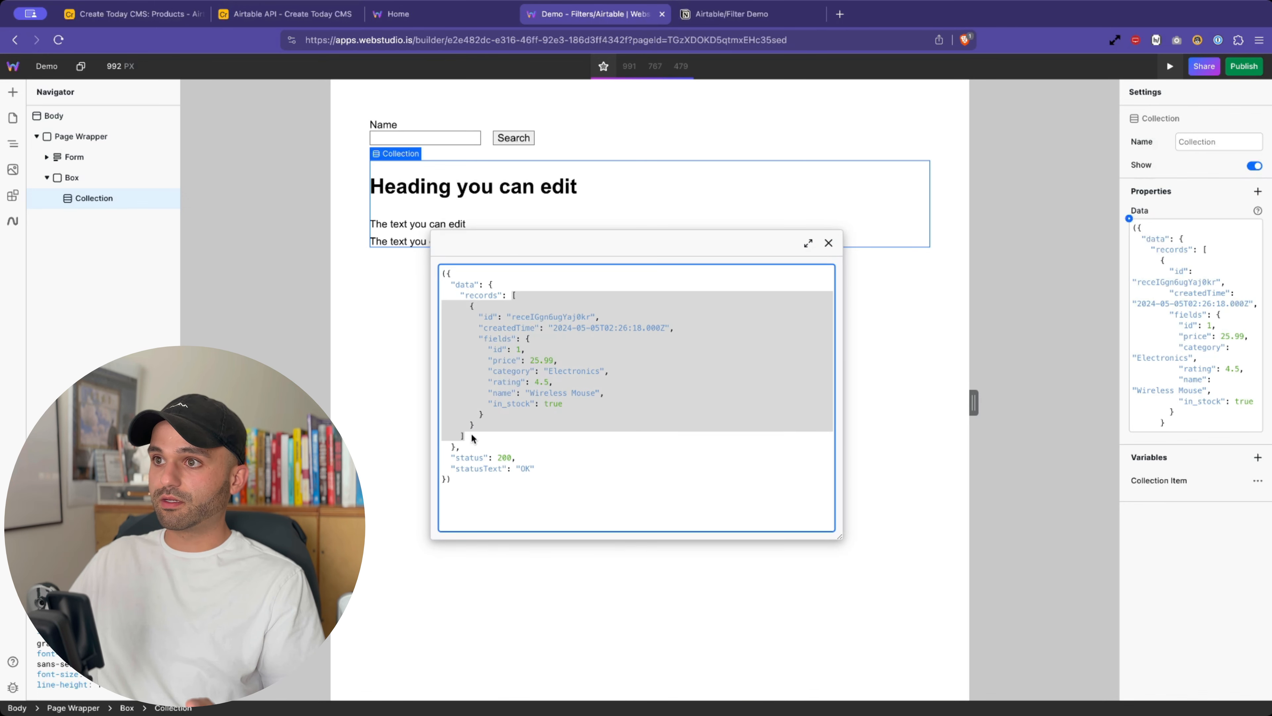
double_click(458, 284)
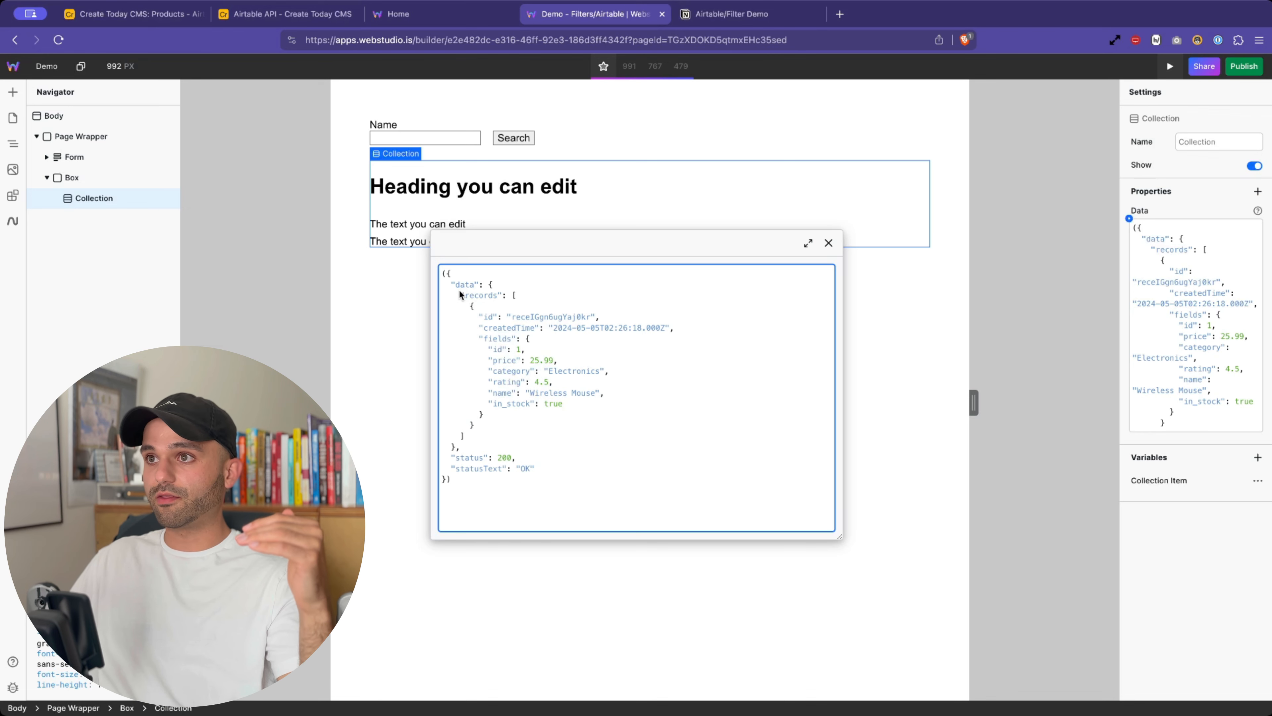
left_click_drag(459, 291, 484, 435)
left_click(470, 460)
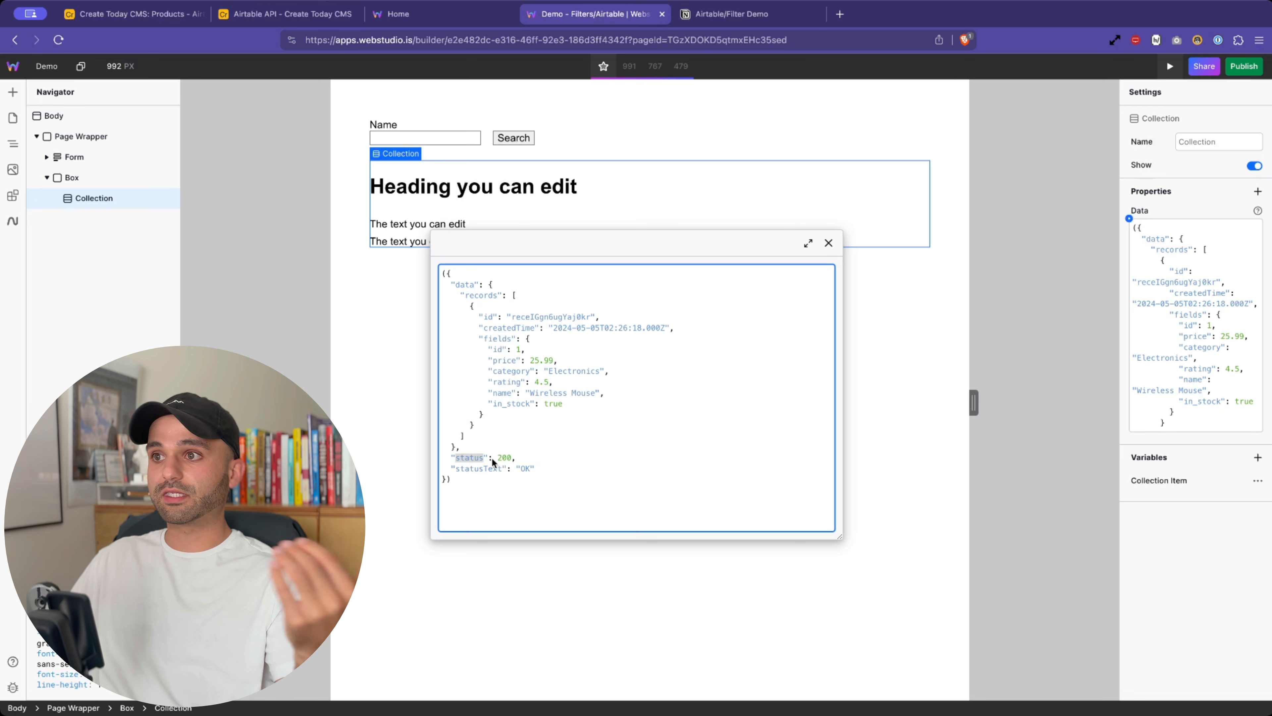
double_click(504, 458)
- Rebind the Collection's Data to Airtable Data.data.records via autocomplete and close the popover
left_click(828, 243)
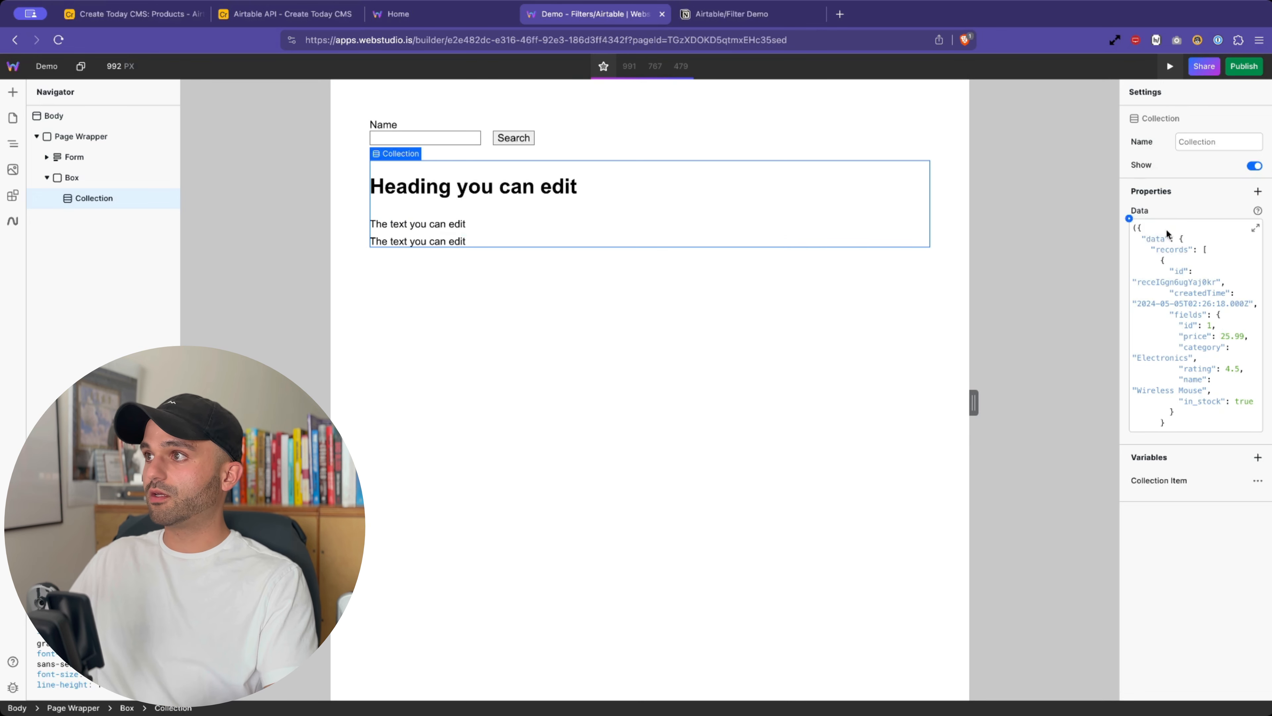
left_click(1128, 218)
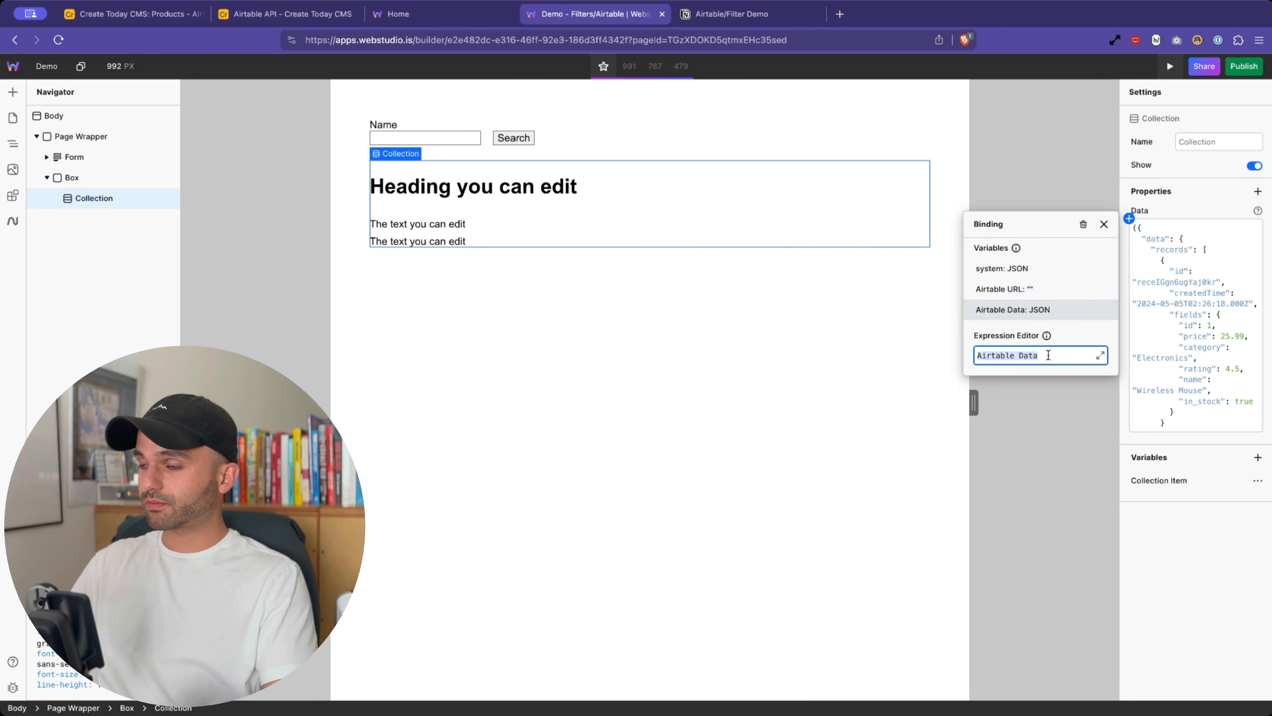
type(".")
key("Return")
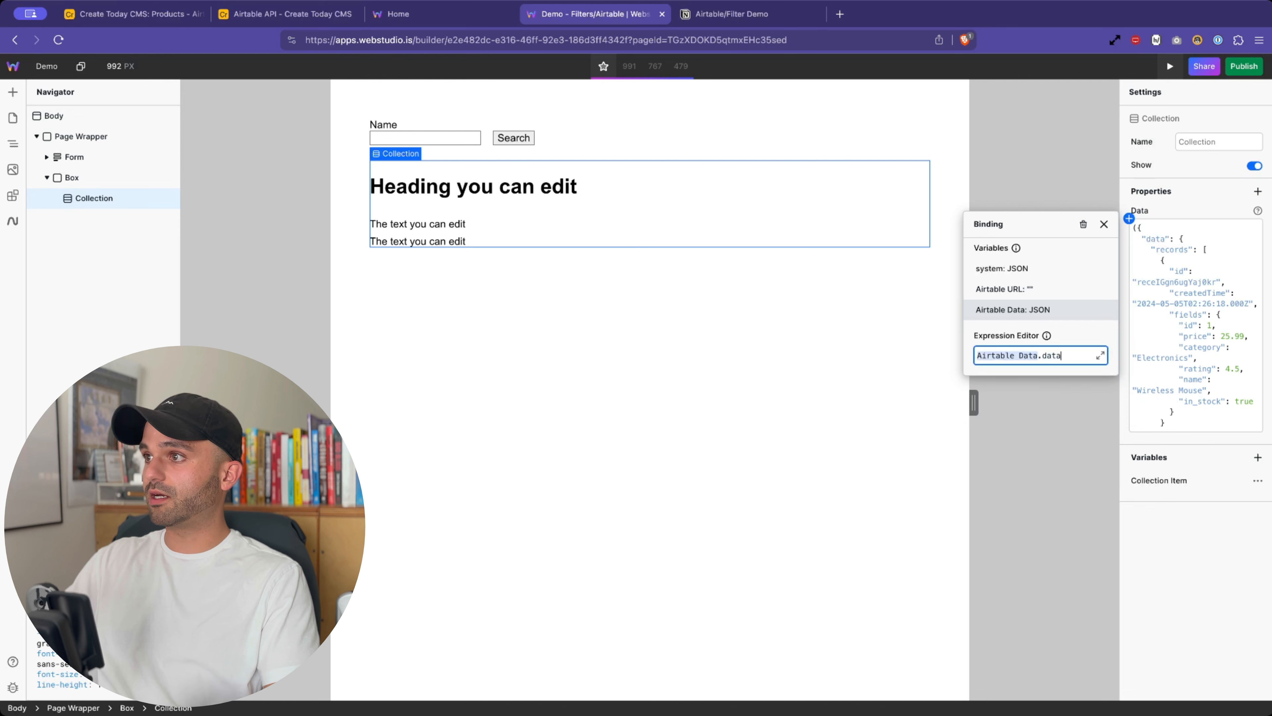
type(".")
key("Return")
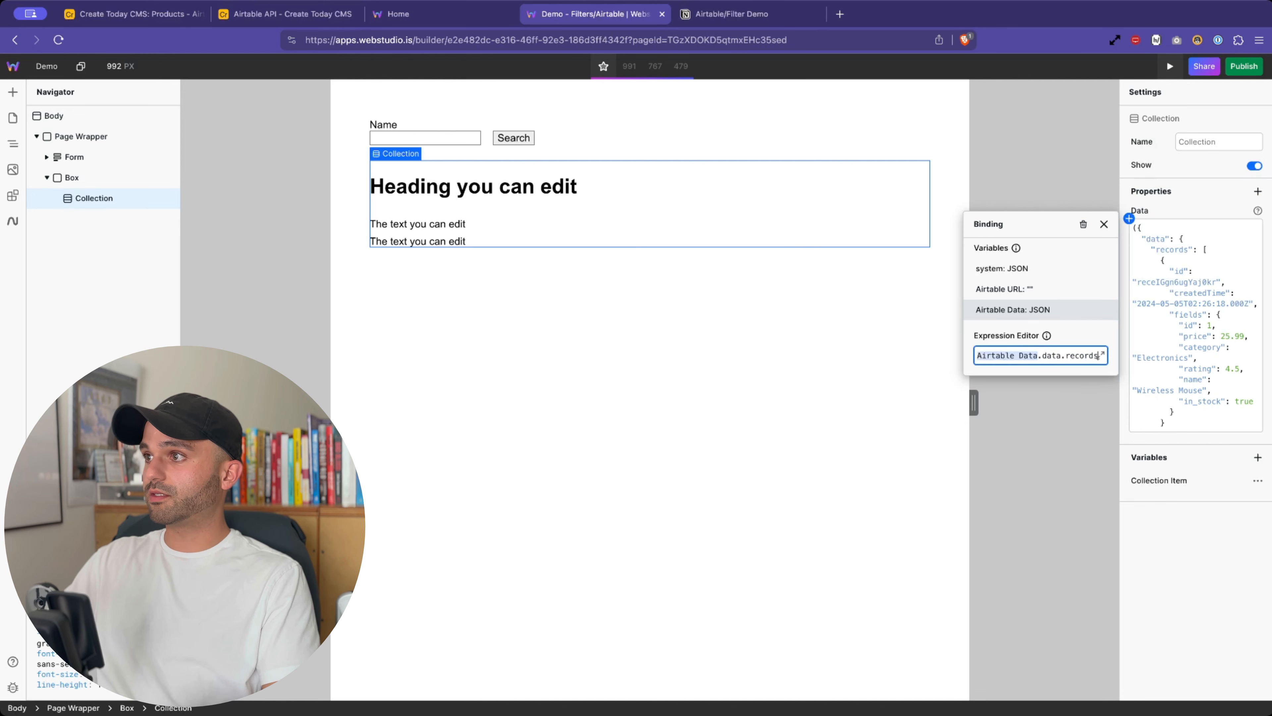
type(".")
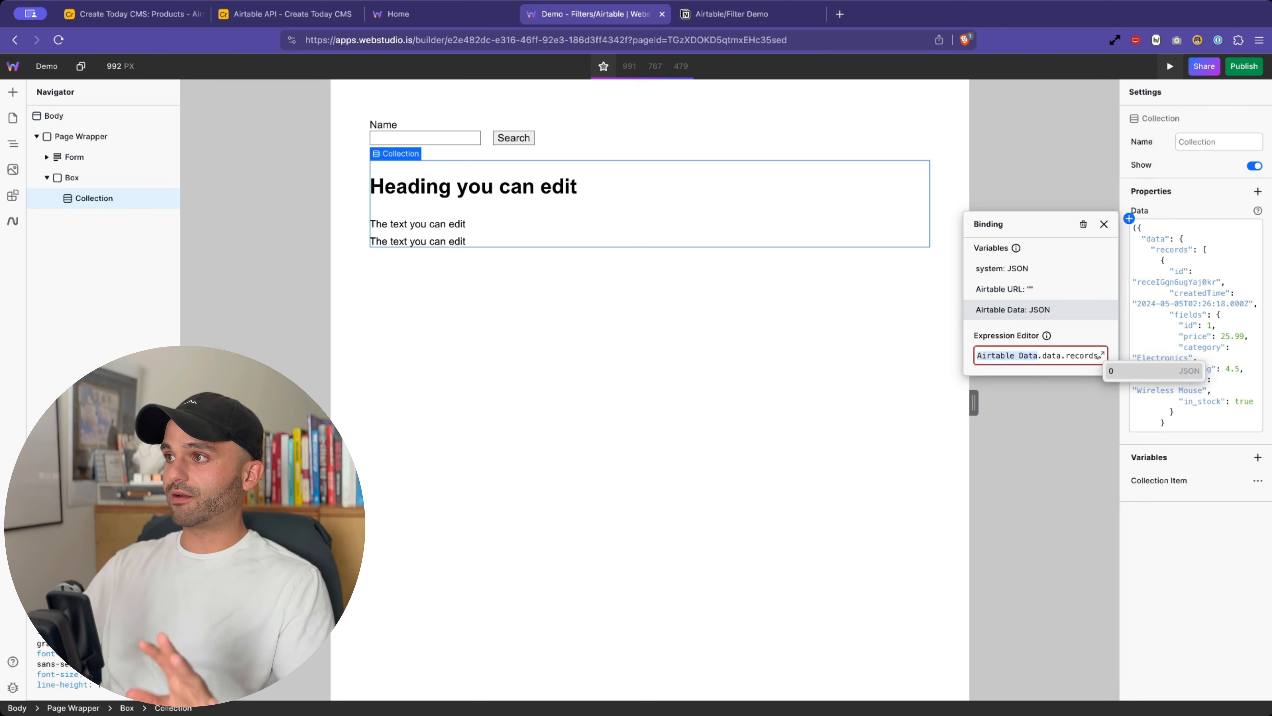
key("BackSpace")
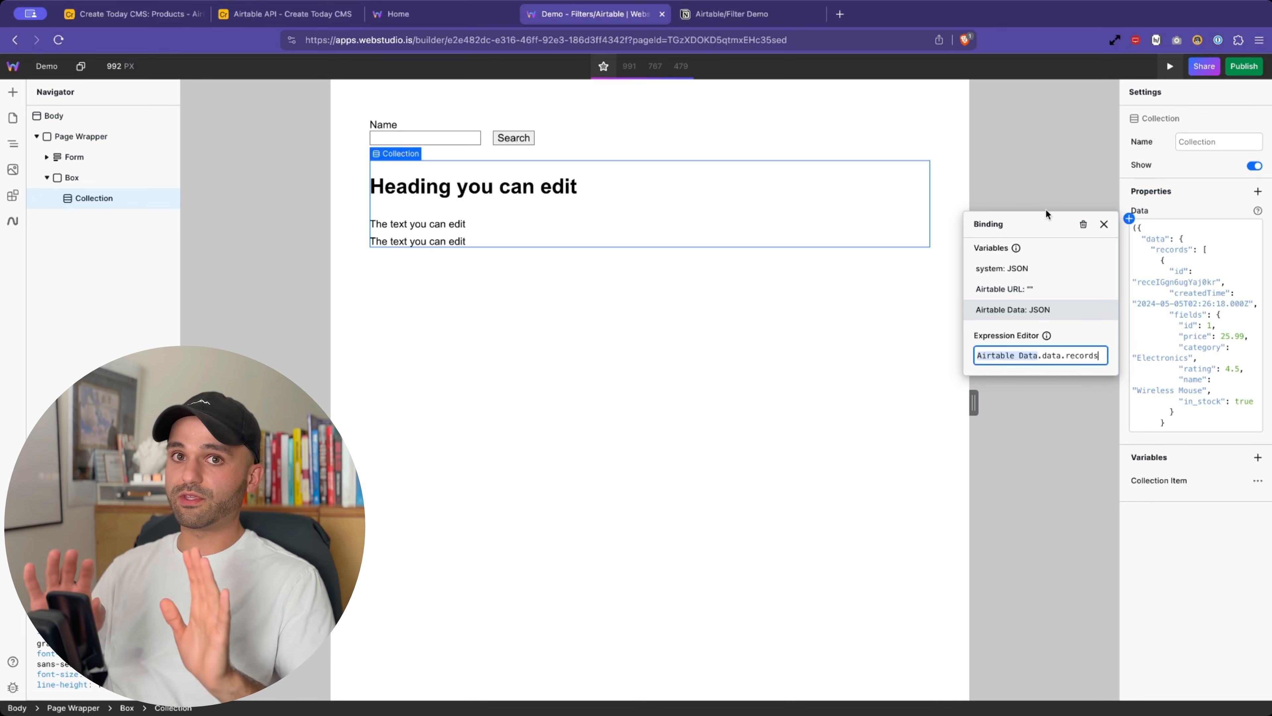
left_click(1039, 221)
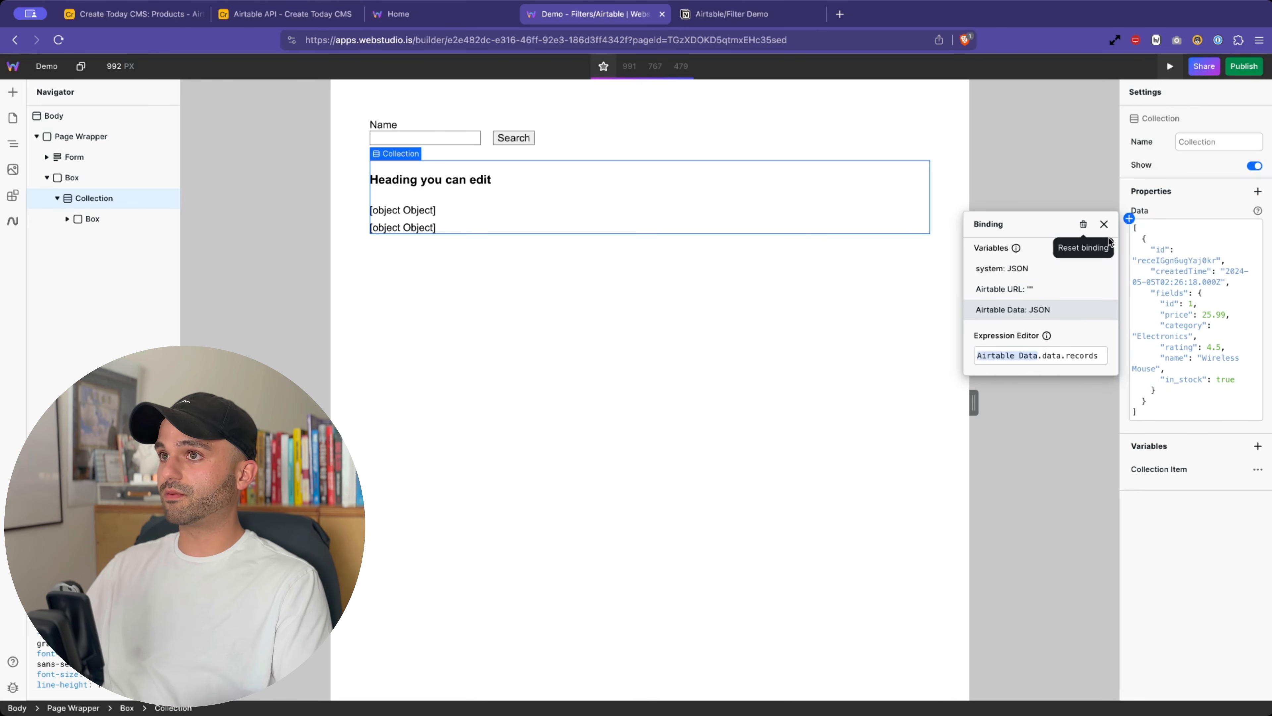
left_click(1104, 224)
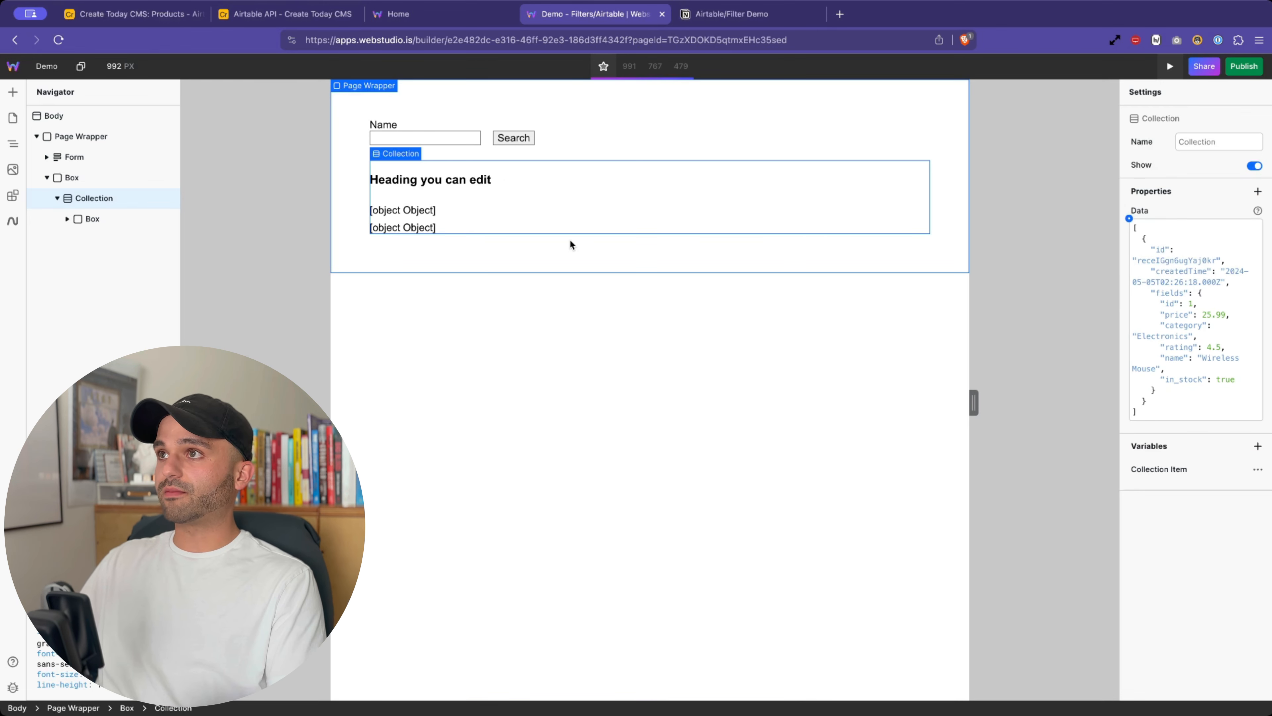
- Expand the inner Box to reveal Title, Price and Rating, then select the Collection
left_click(92, 222)
left_click(66, 219)
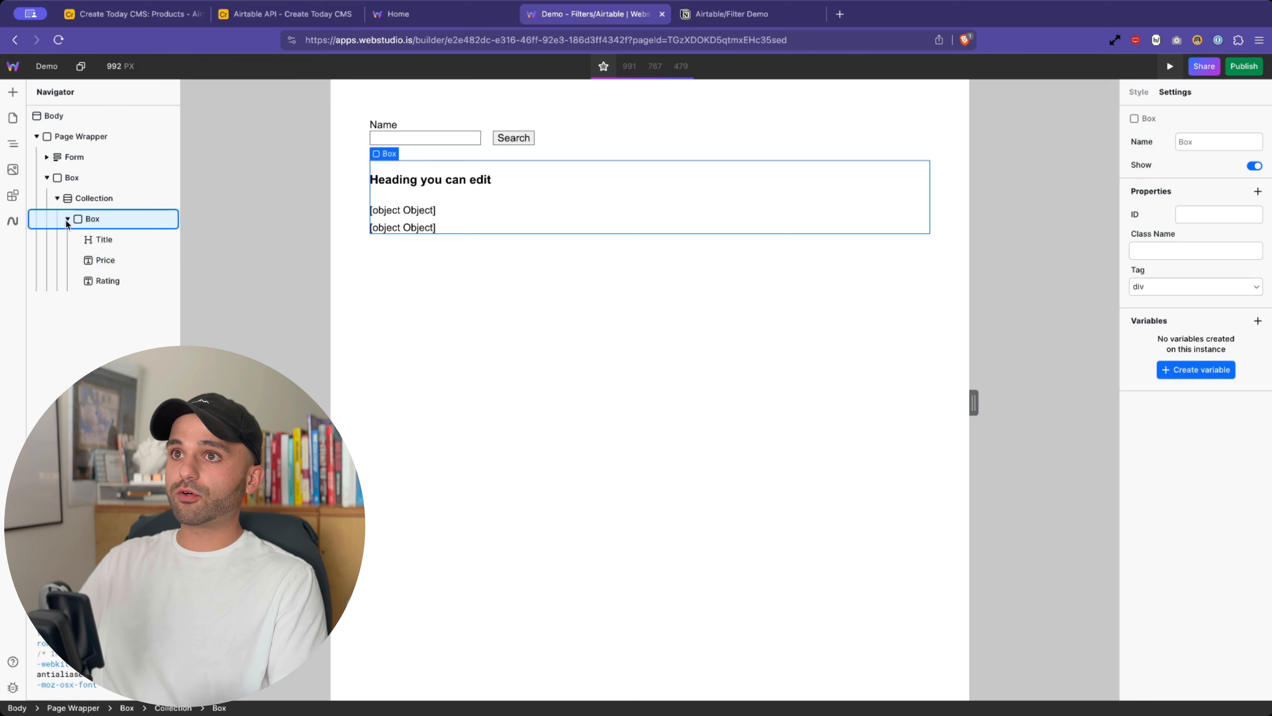
left_click(105, 240)
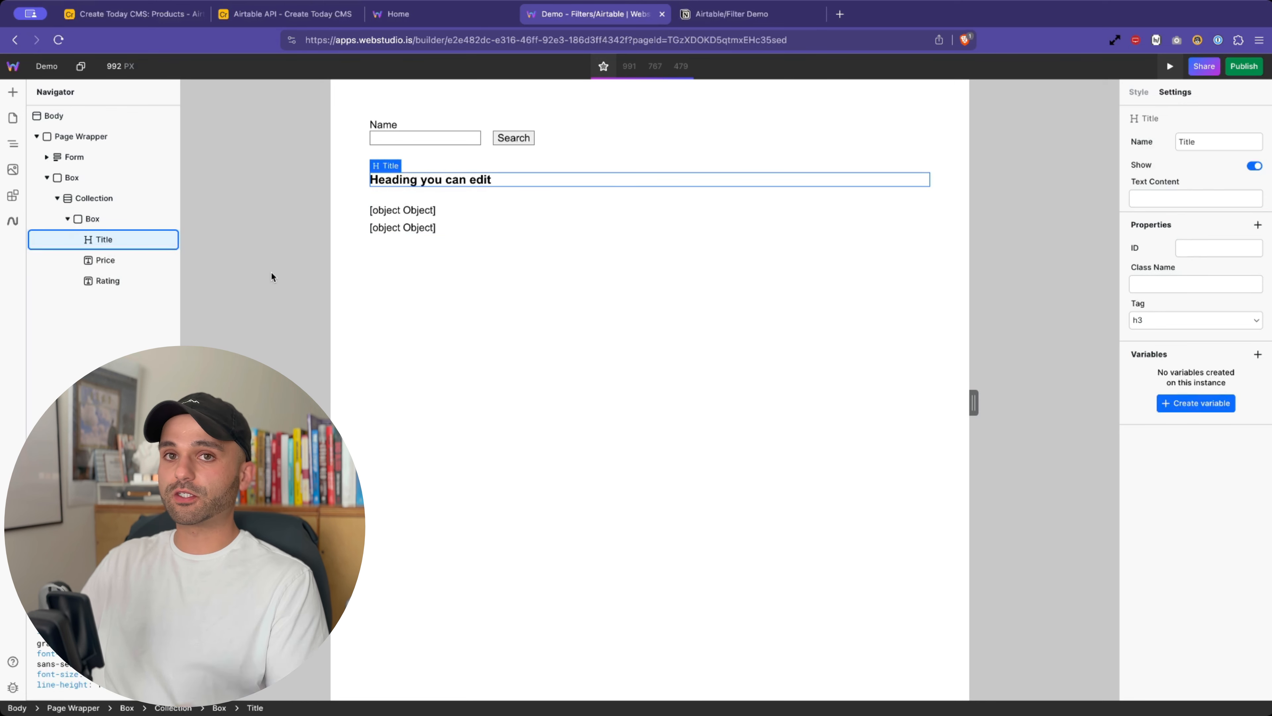
left_click(1129, 190)
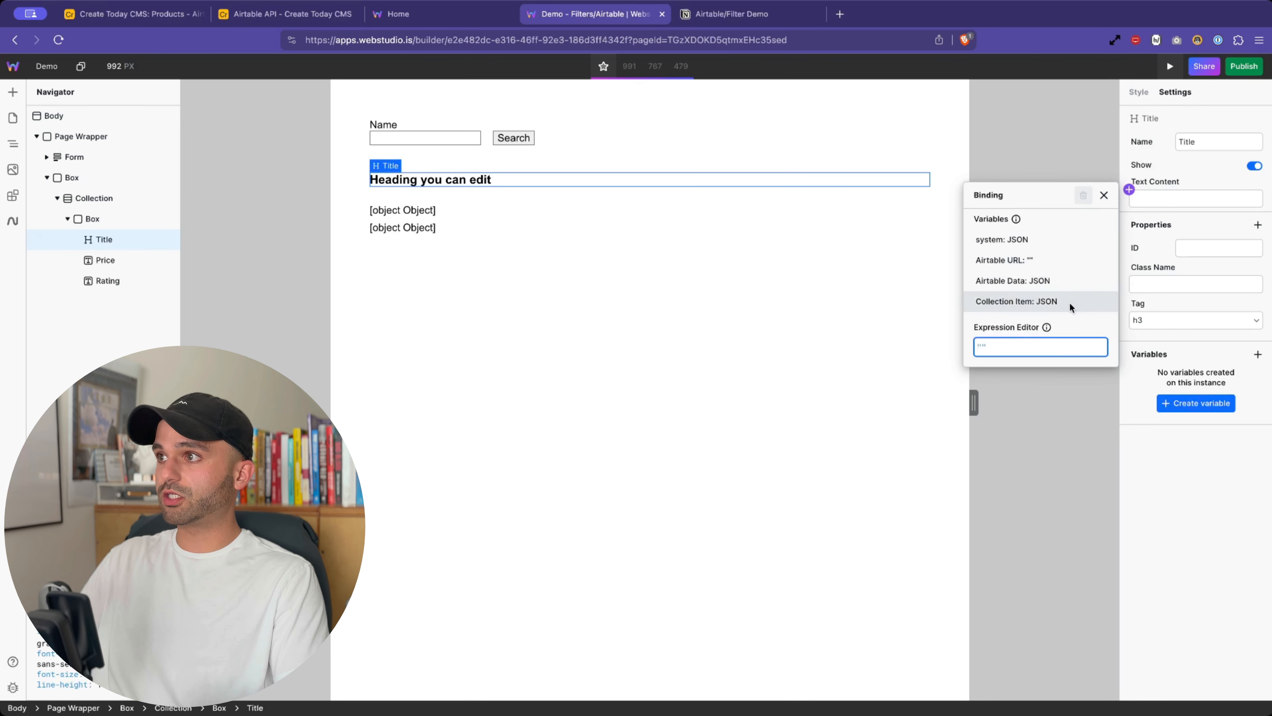
left_click(90, 198)
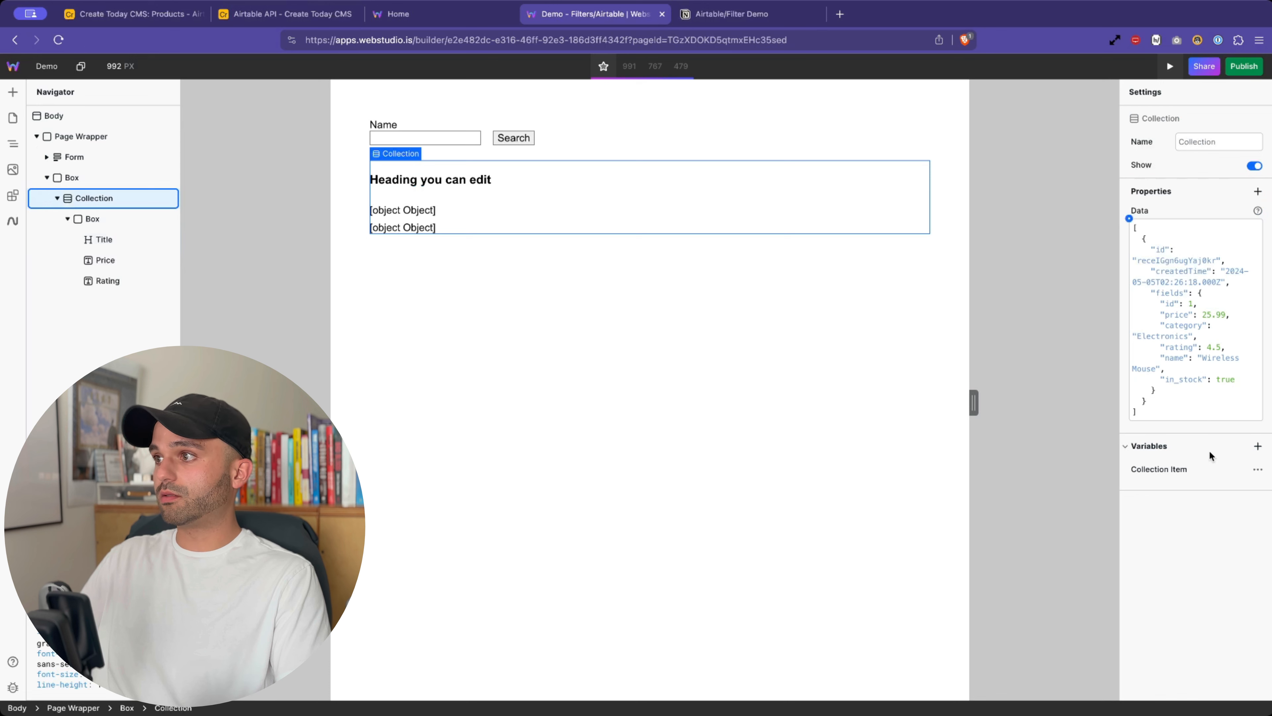
- Rename the Collection Item variable to Product Item
left_click(1156, 468)
double_click(994, 514)
type("Product Item")
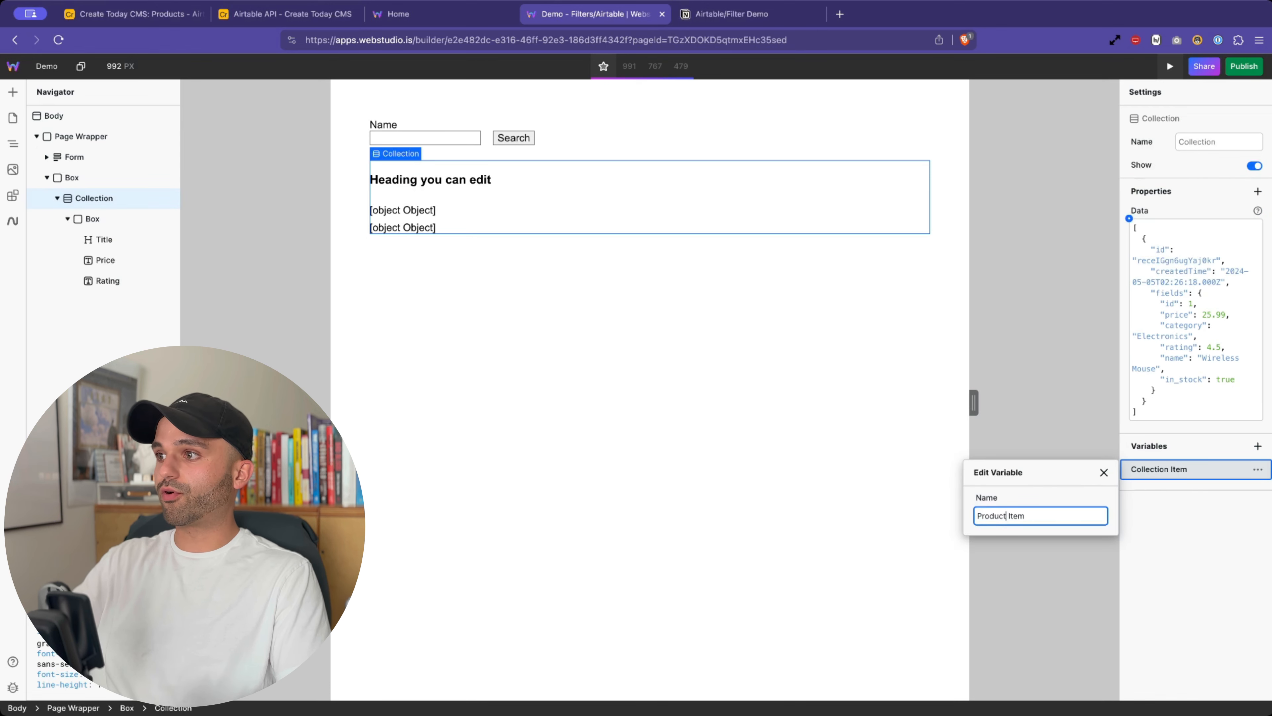
key("Return")
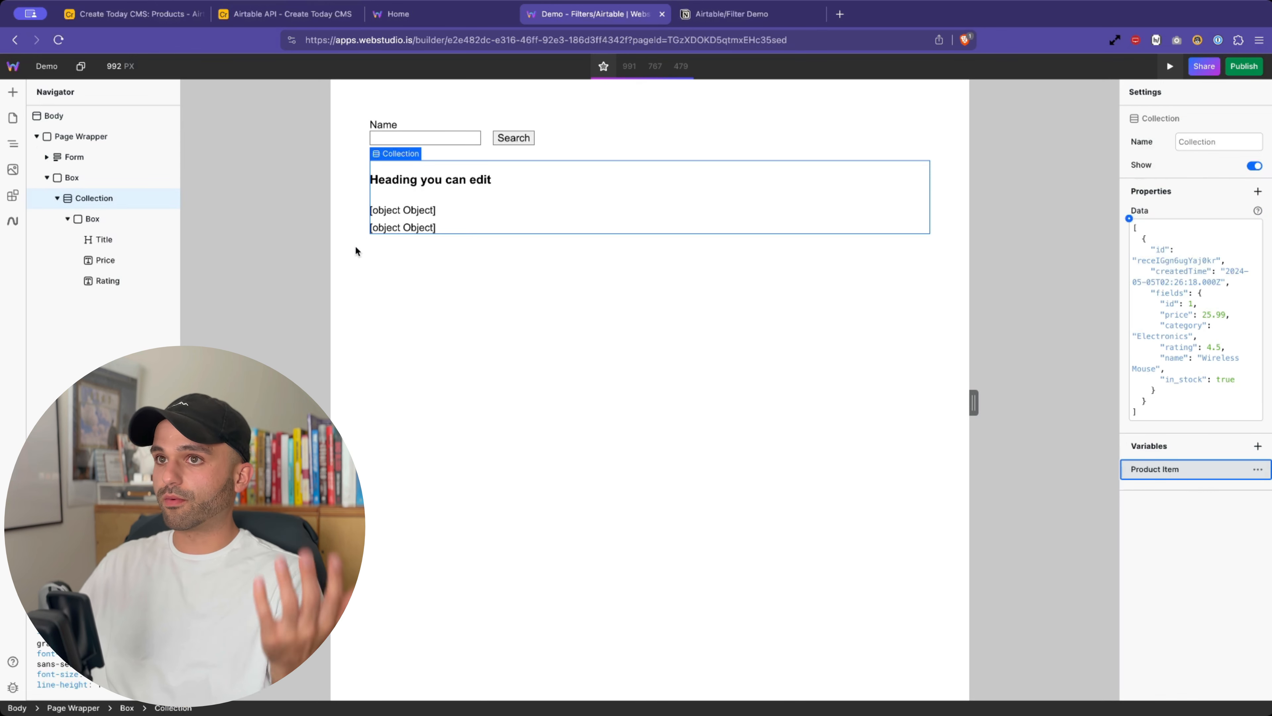
left_click(100, 226)
- Bind the Title's text content to Product Item.fields.name so it shows Wireless Mouse
left_click(173, 239)
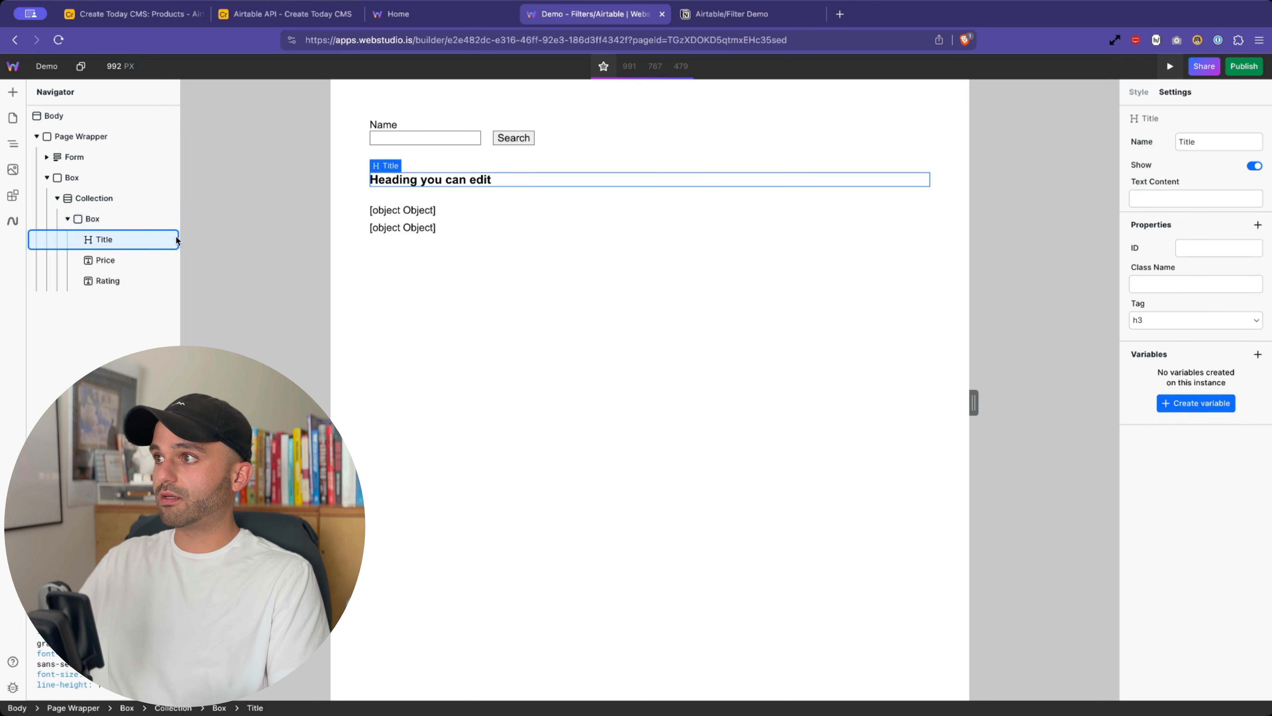
left_click(1129, 189)
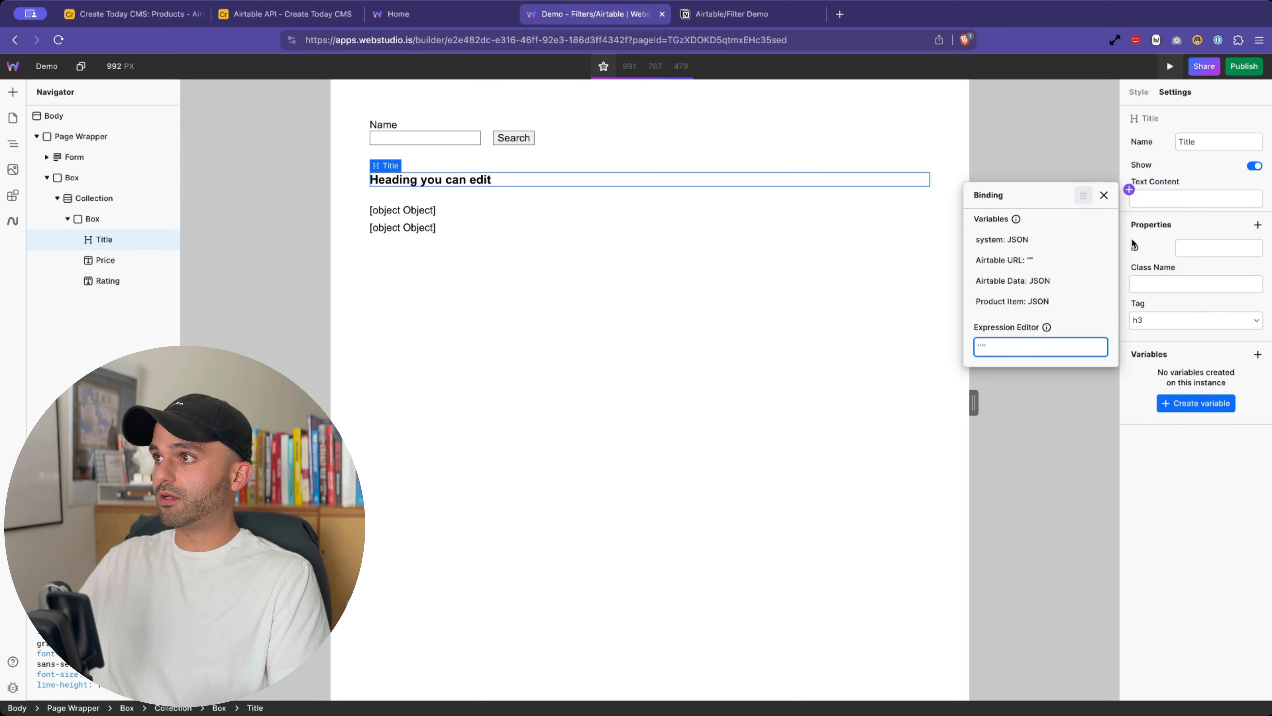
left_click(1074, 303)
triple_click(1043, 350)
type(".")
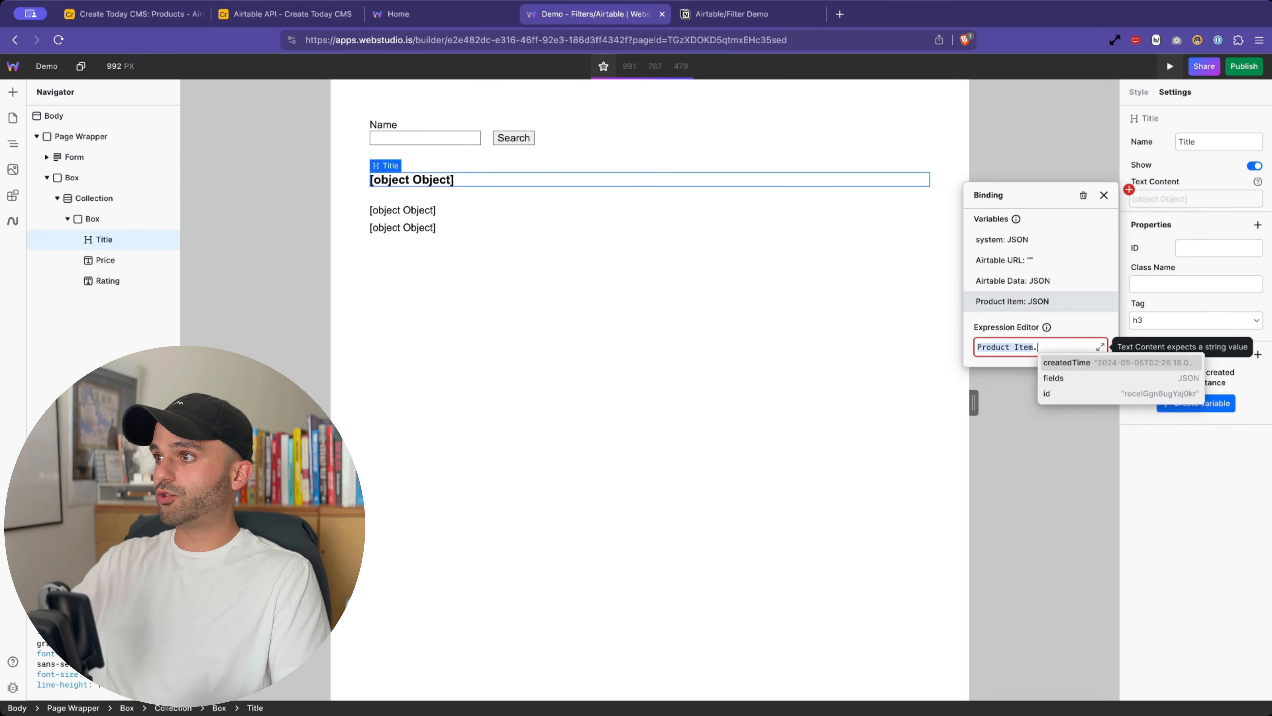
key("Down")
key("Escape")
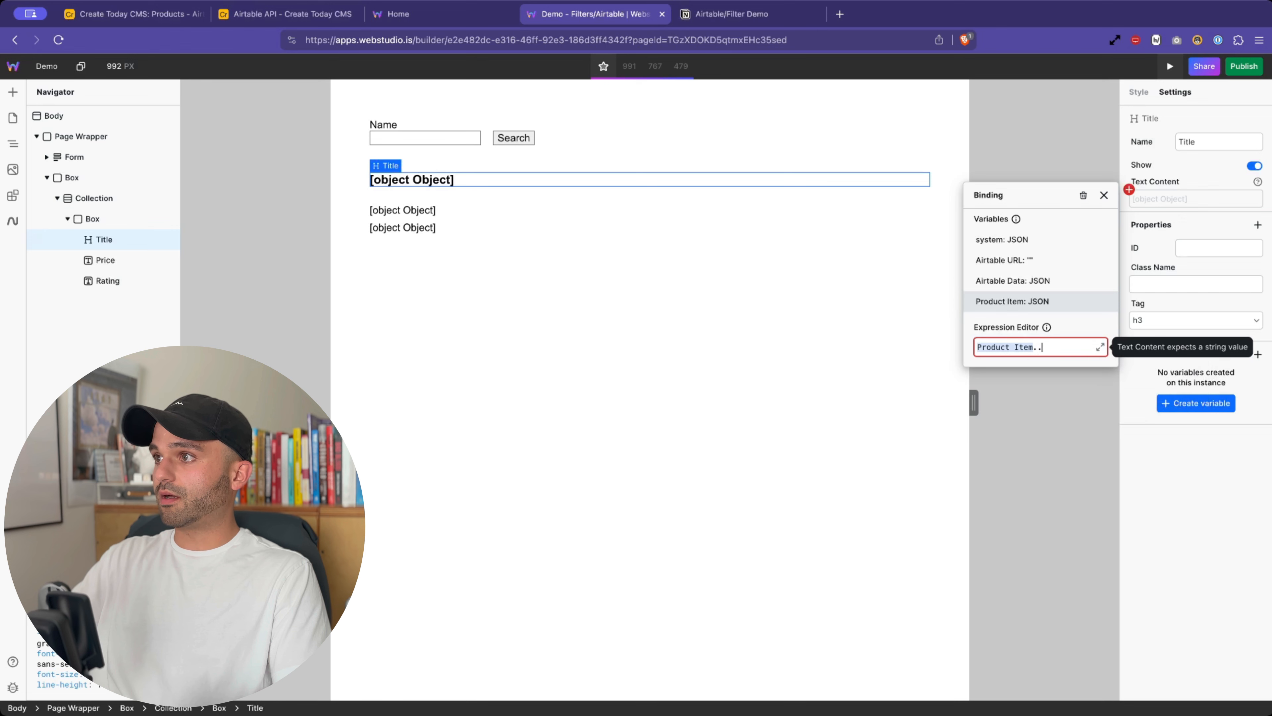
type(".fields.")
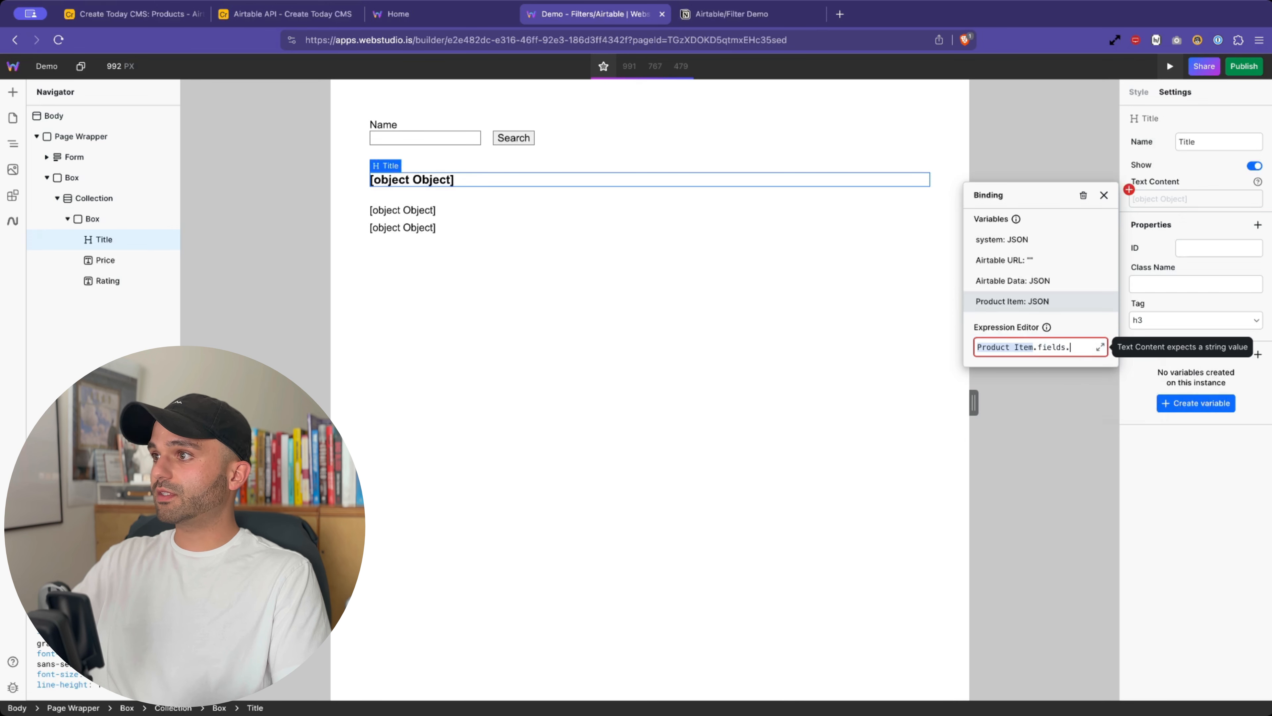
key("Down")
key("Down")
key("Down")
key("Return")
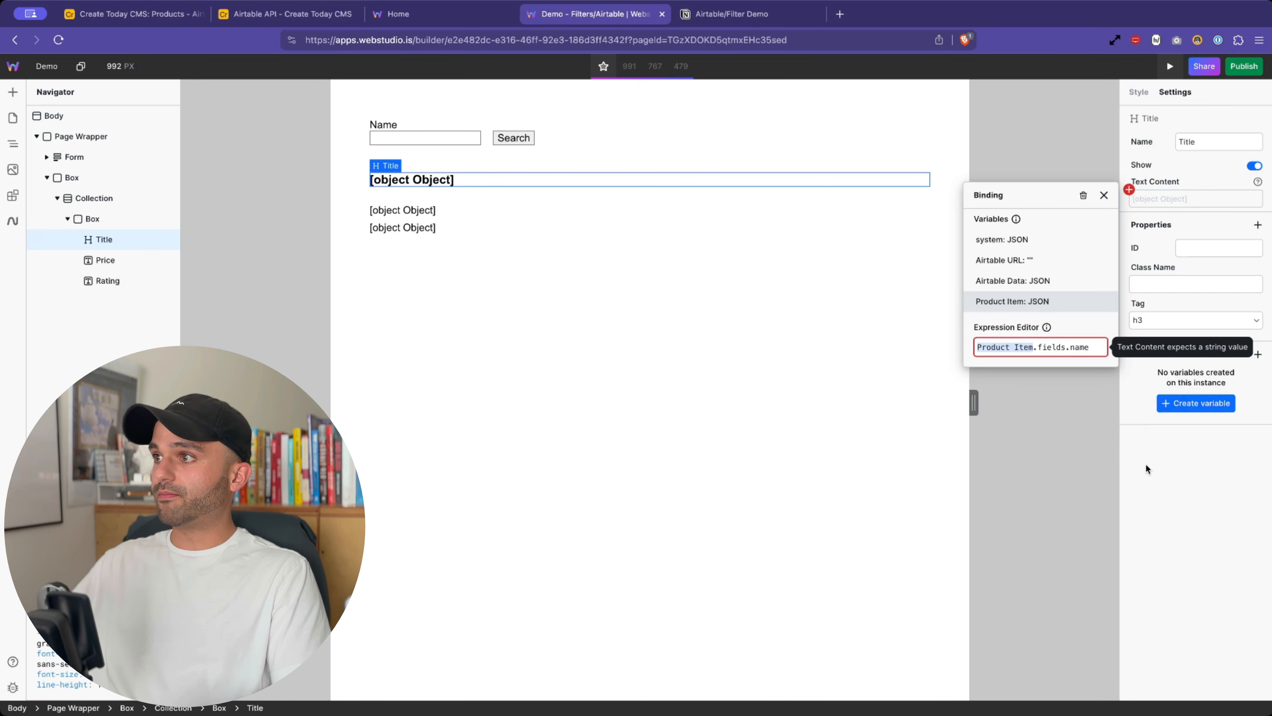
key("Escape")
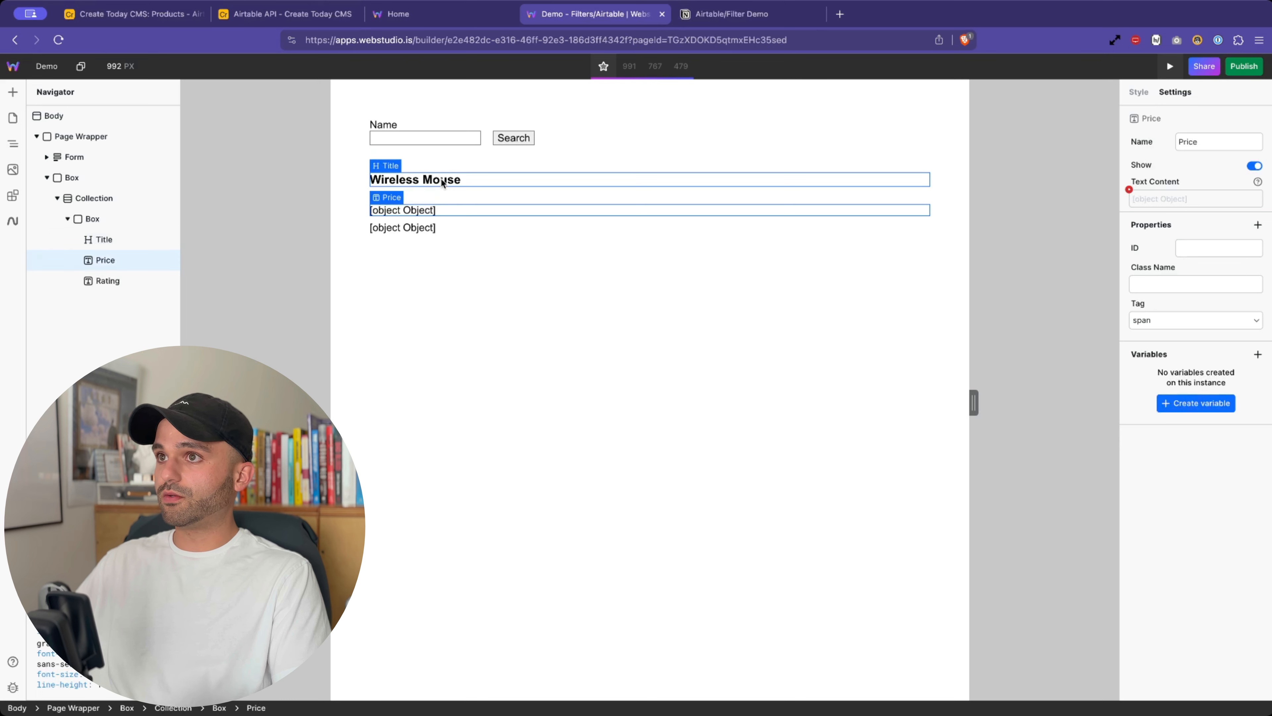
- Reopen the Title binding to review the Product Item.fields.name expression, then close it
left_click(1129, 189)
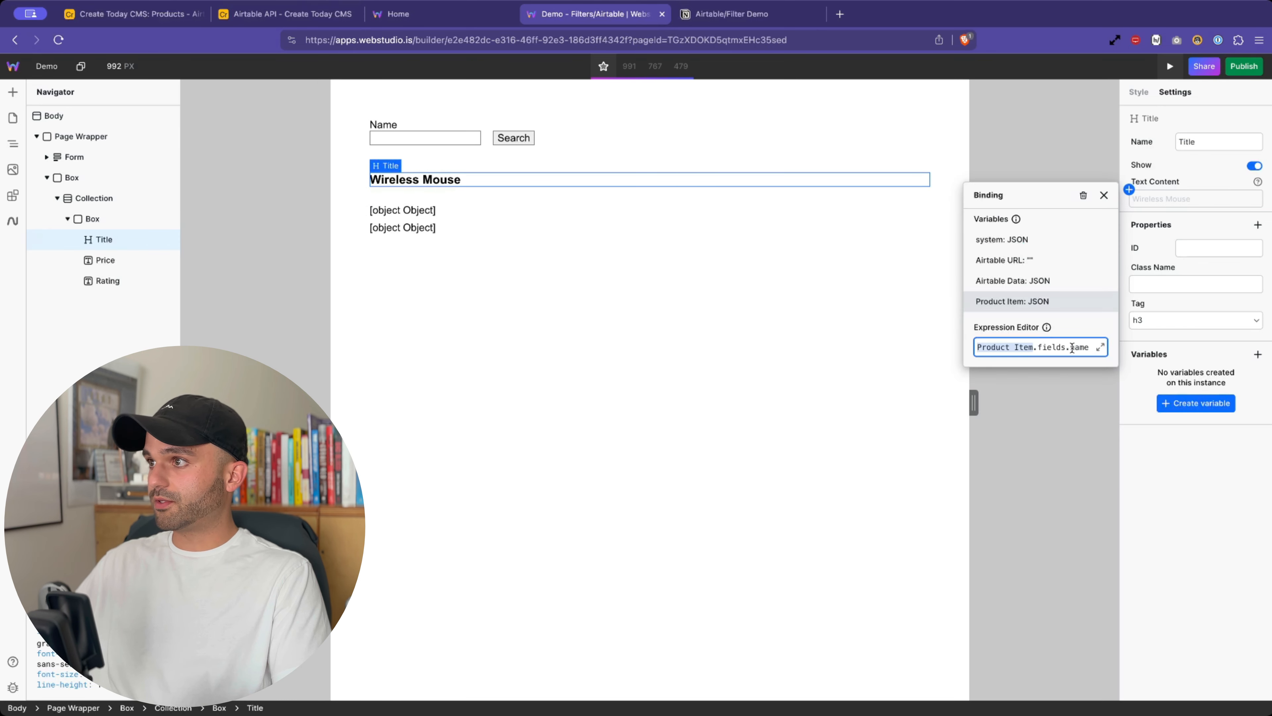
left_click_drag(1072, 346, 970, 345)
left_click(1191, 487)
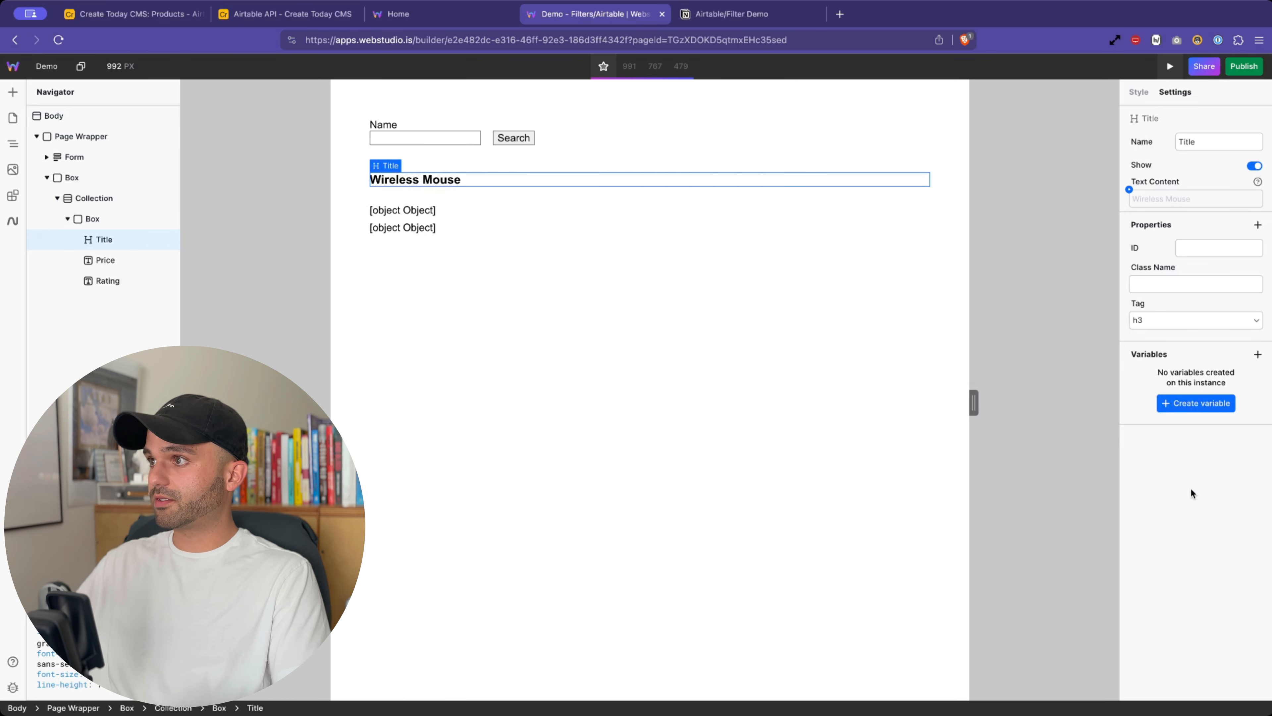
left_click(426, 210)
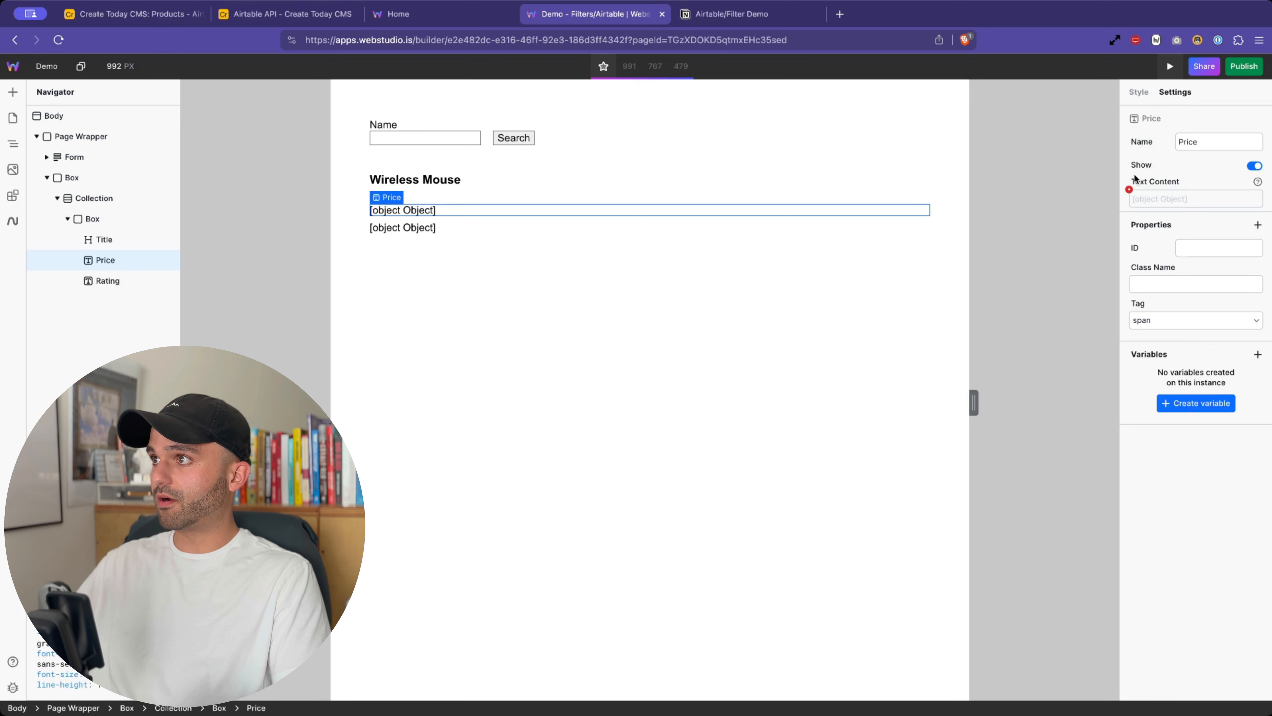
- Bind the price line to Product Item.fields.price, deleting an accidental duplicate Price, so it shows 25.99
left_click(1129, 190)
type(".fields.")
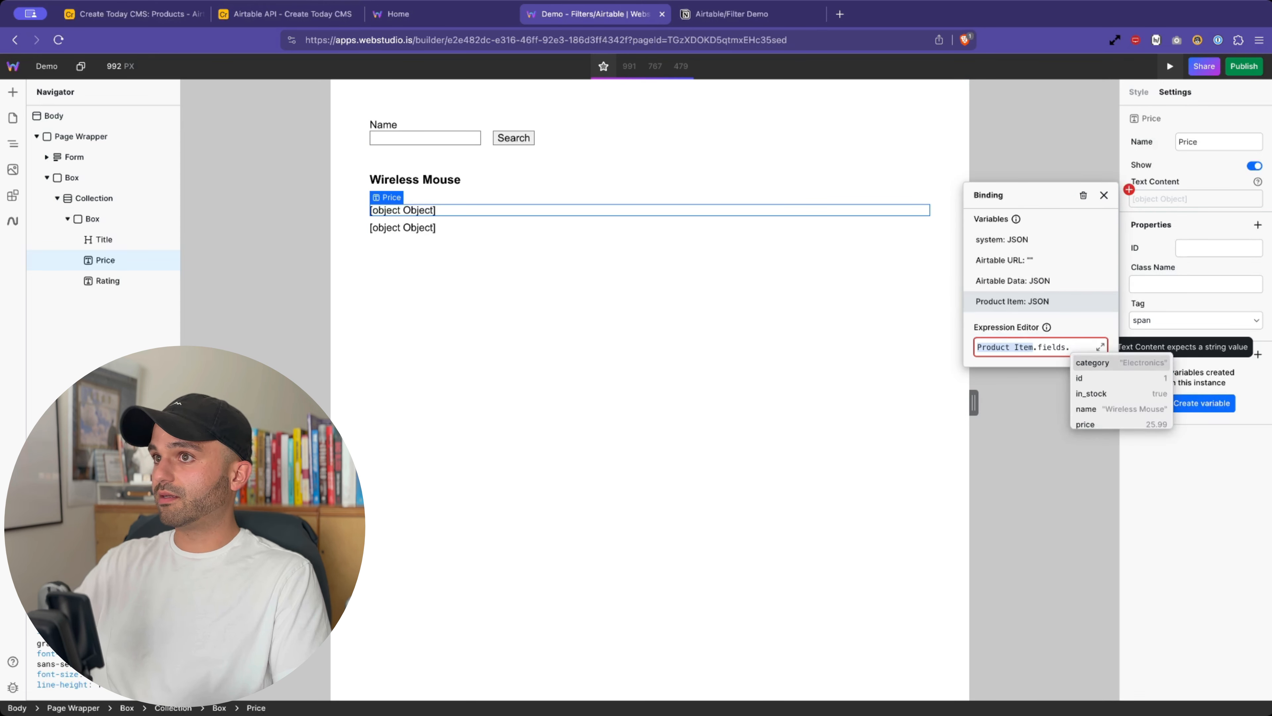
key("Down")
key("Down")
key("Down")
key("Down")
key("Return")
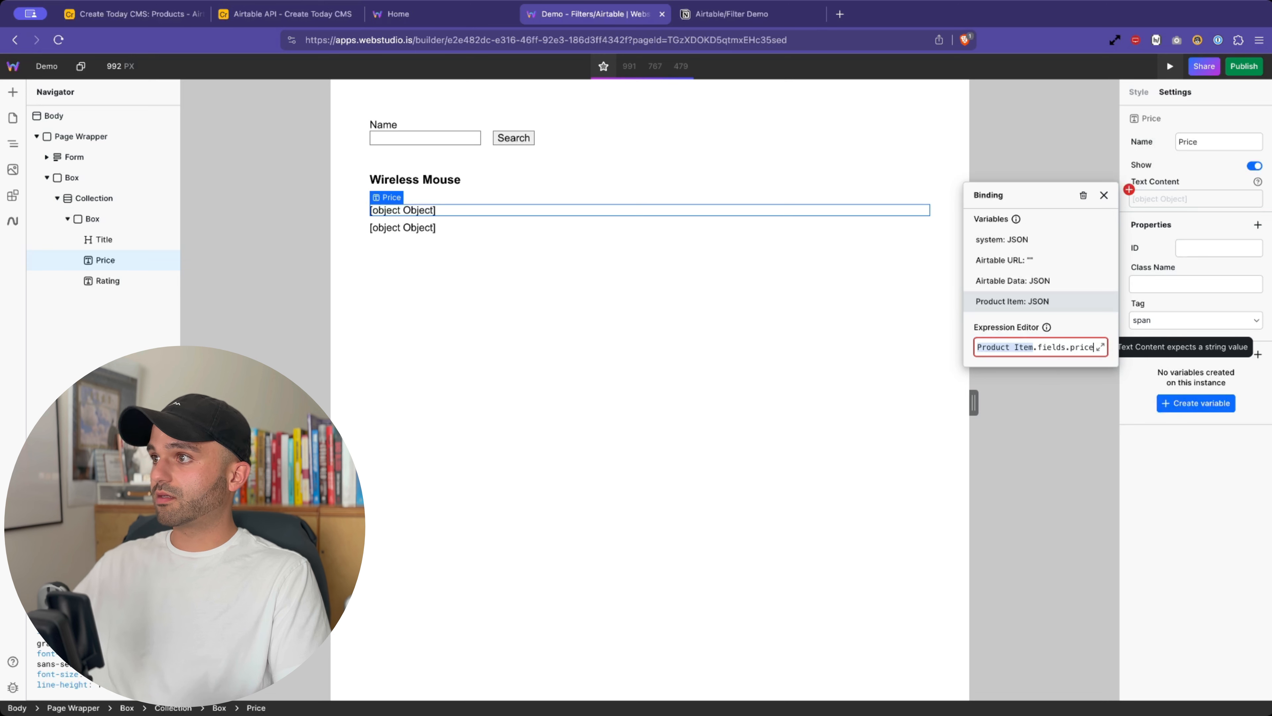
left_click(602, 304)
key("super+d")
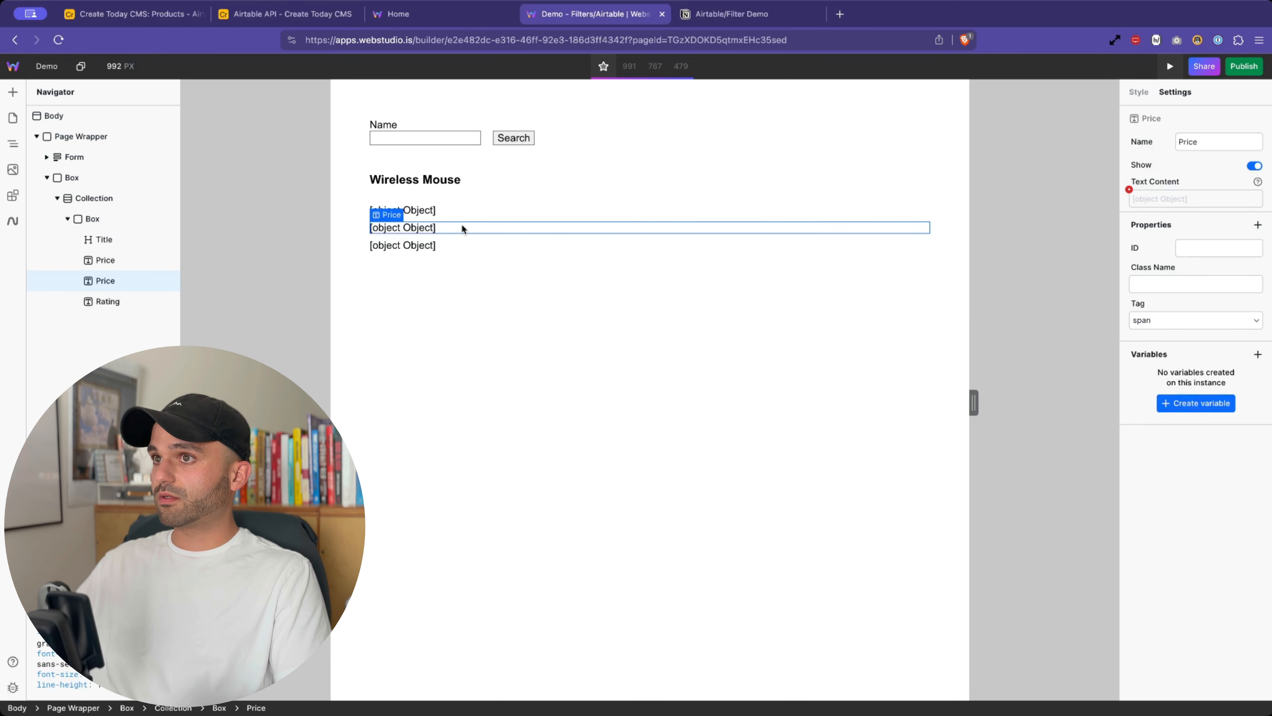
left_click(441, 211)
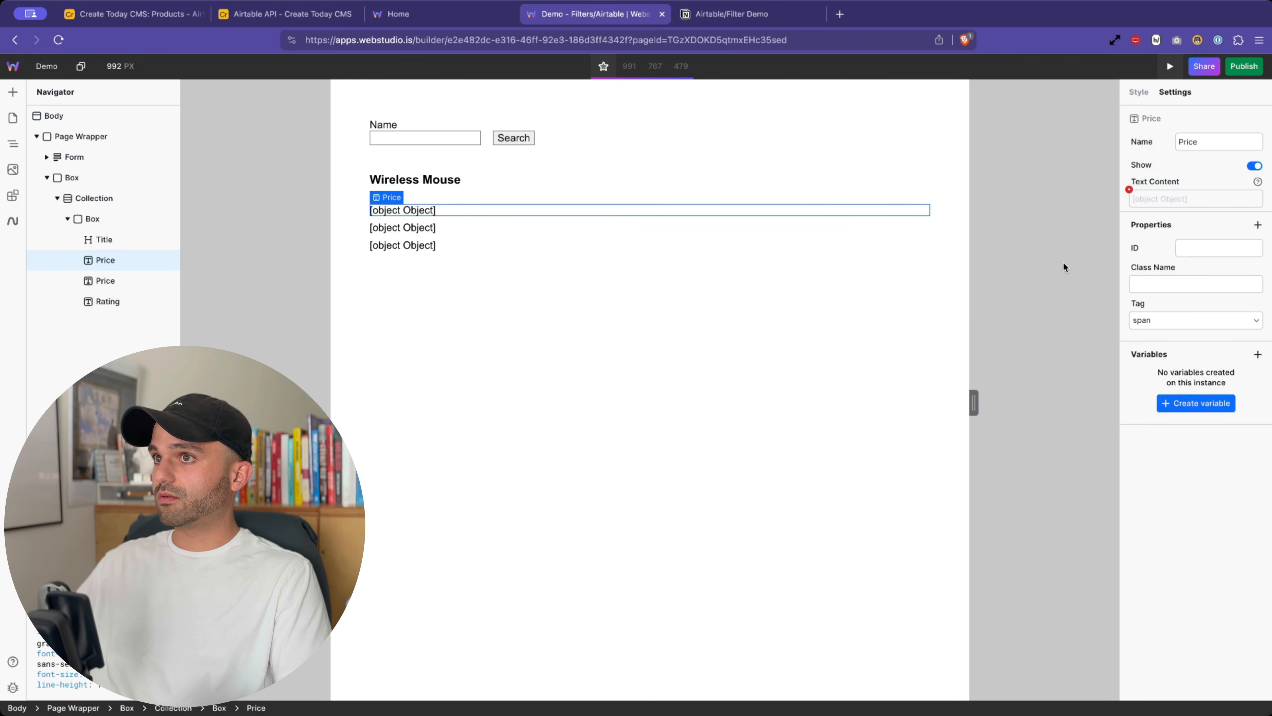
key("Delete")
left_click(1128, 189)
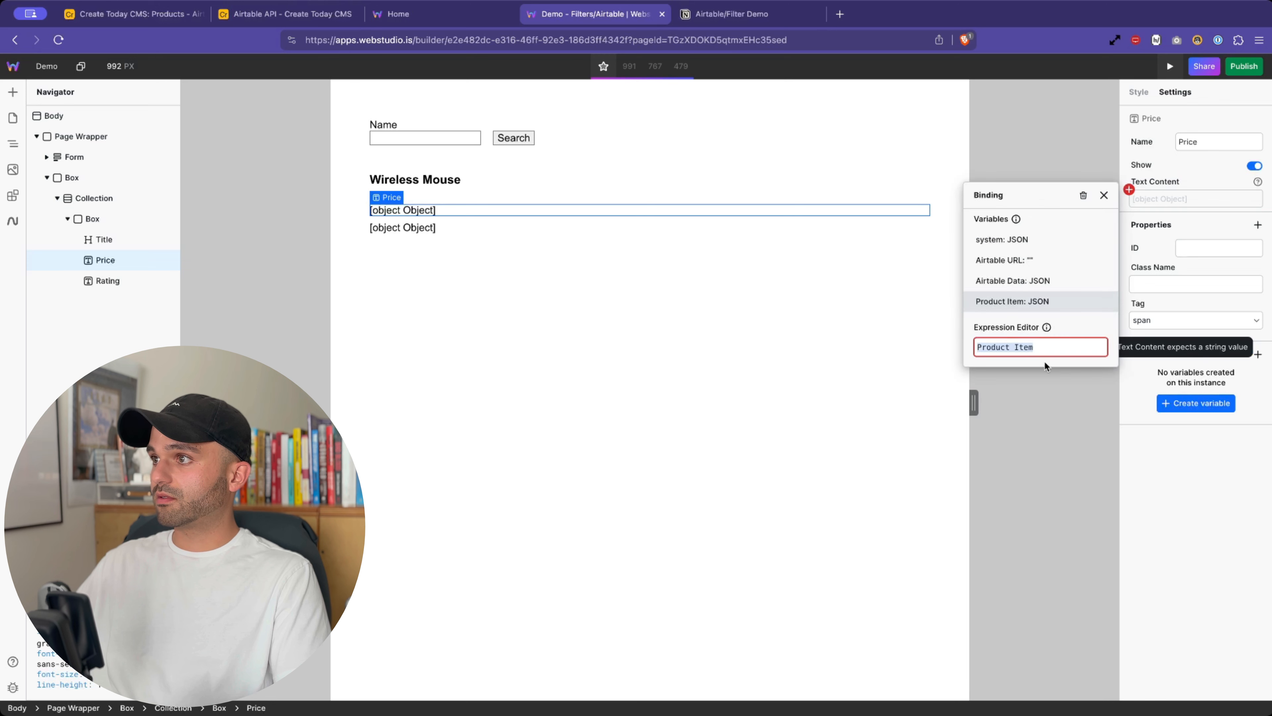
type(".fields.")
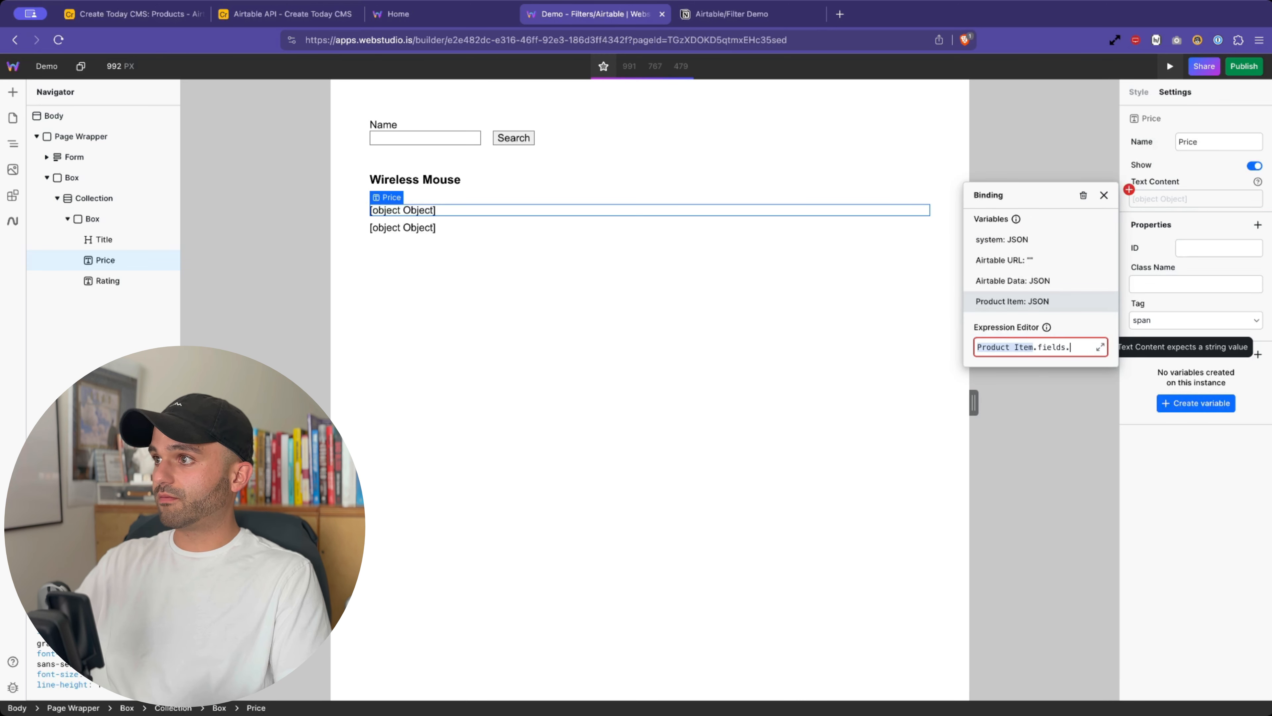
type("pri.price")
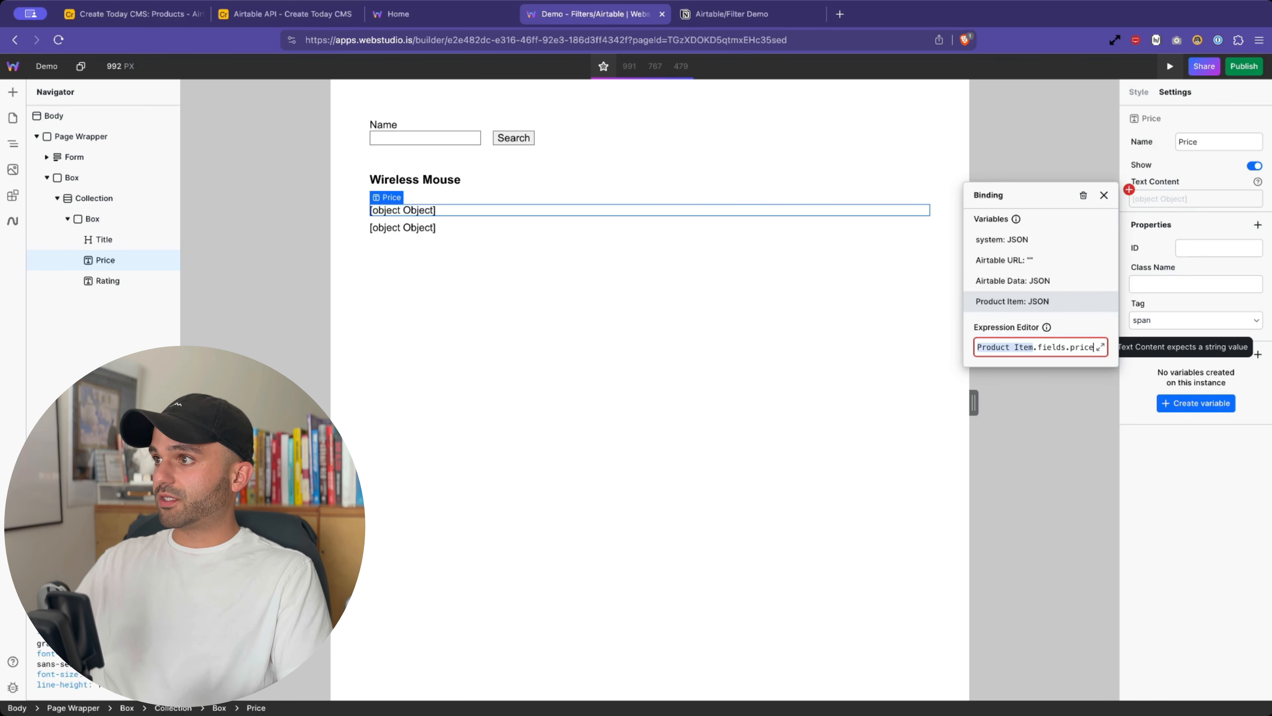
left_click(1091, 593)
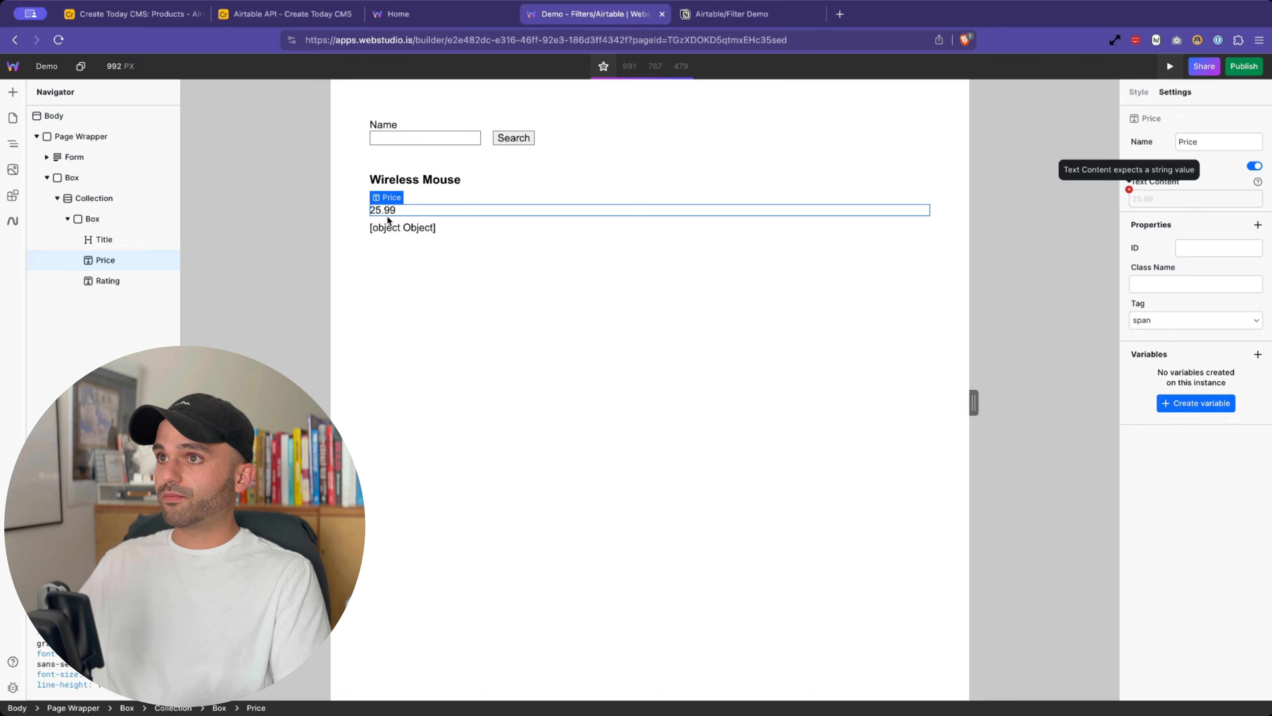
- Bind the rating line to Product Item.fields.rating so it shows 4.5
left_click(401, 228)
left_click(1128, 189)
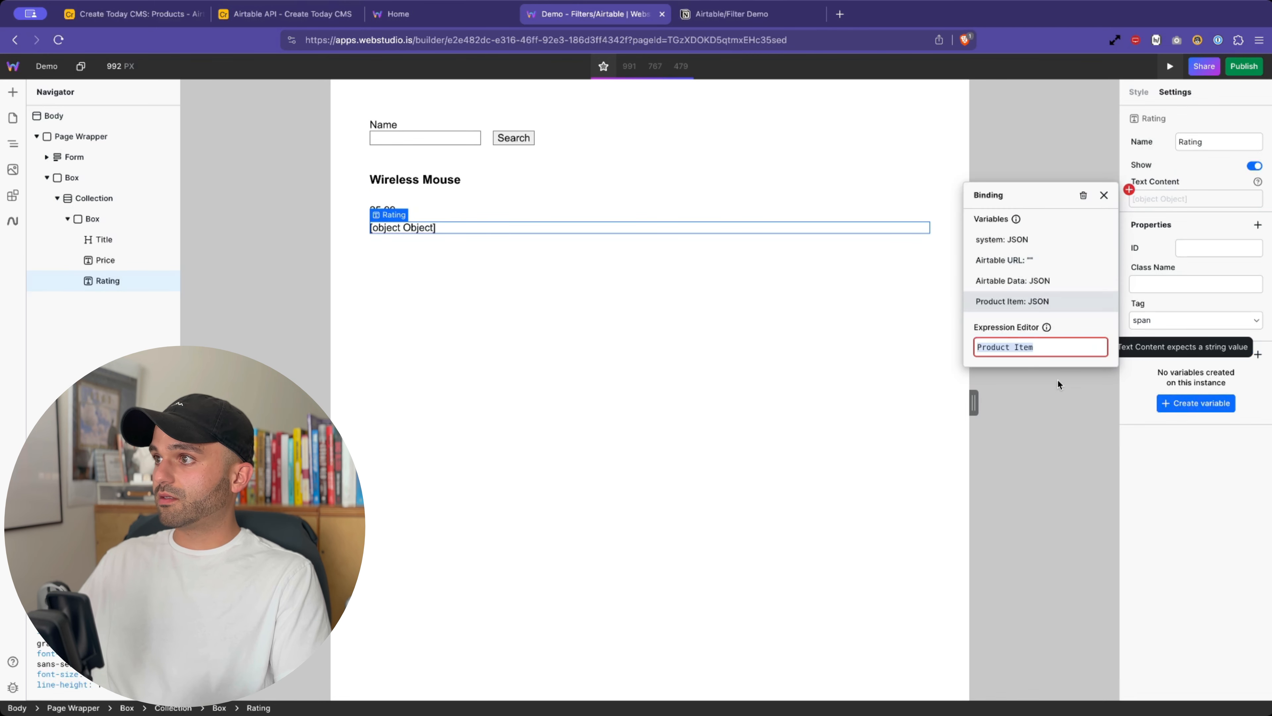
type(".fields.price")
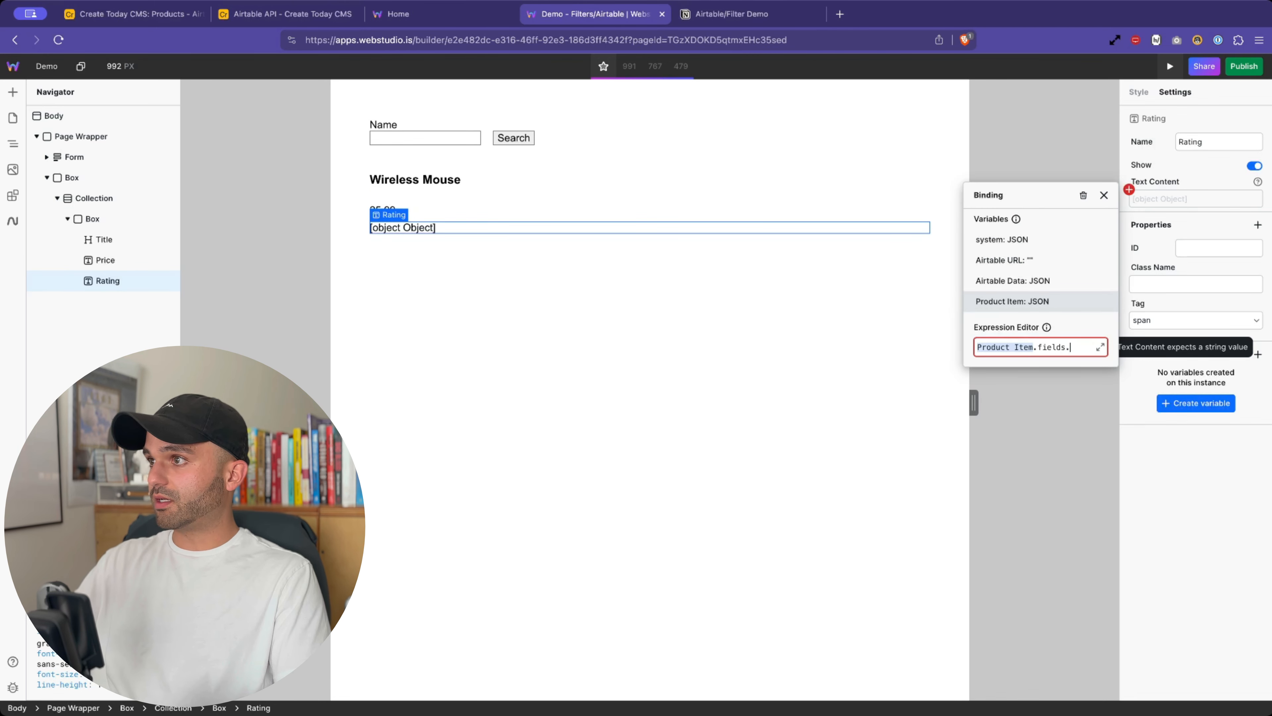
key("Down")
key("Down")
key("Down")
key("Down")
key("Down")
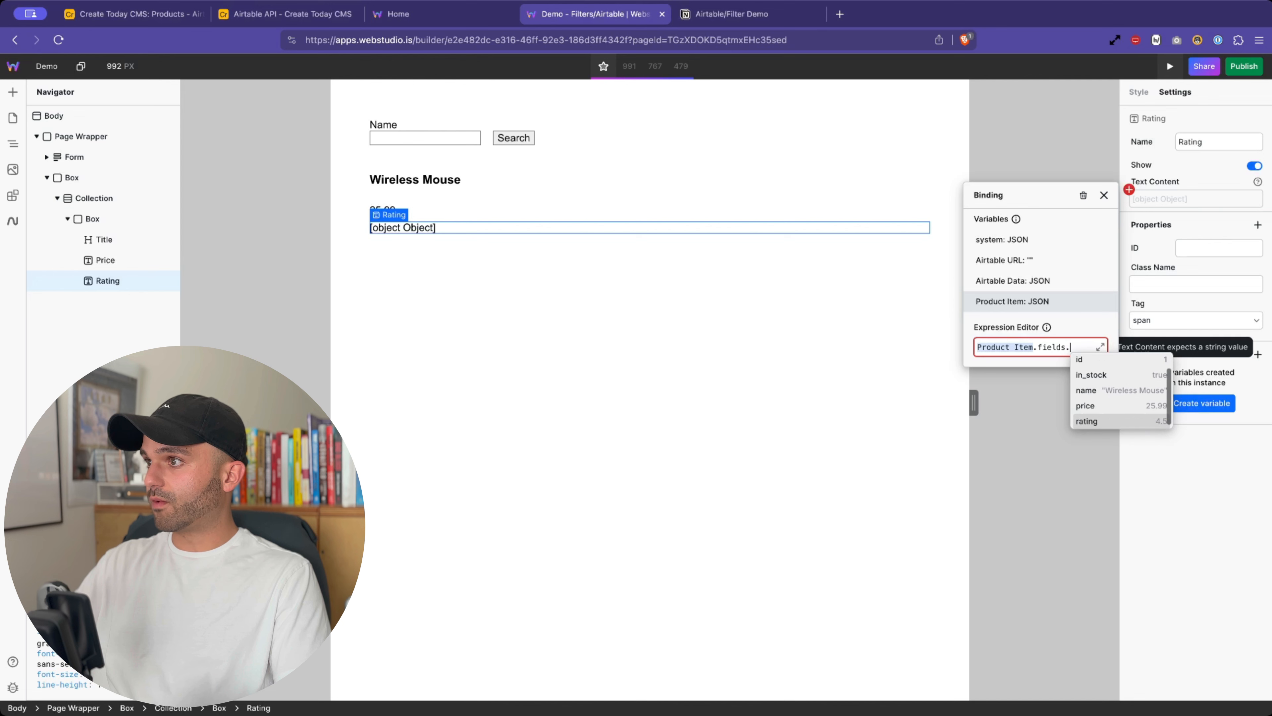
key("Return")
left_click(630, 326)
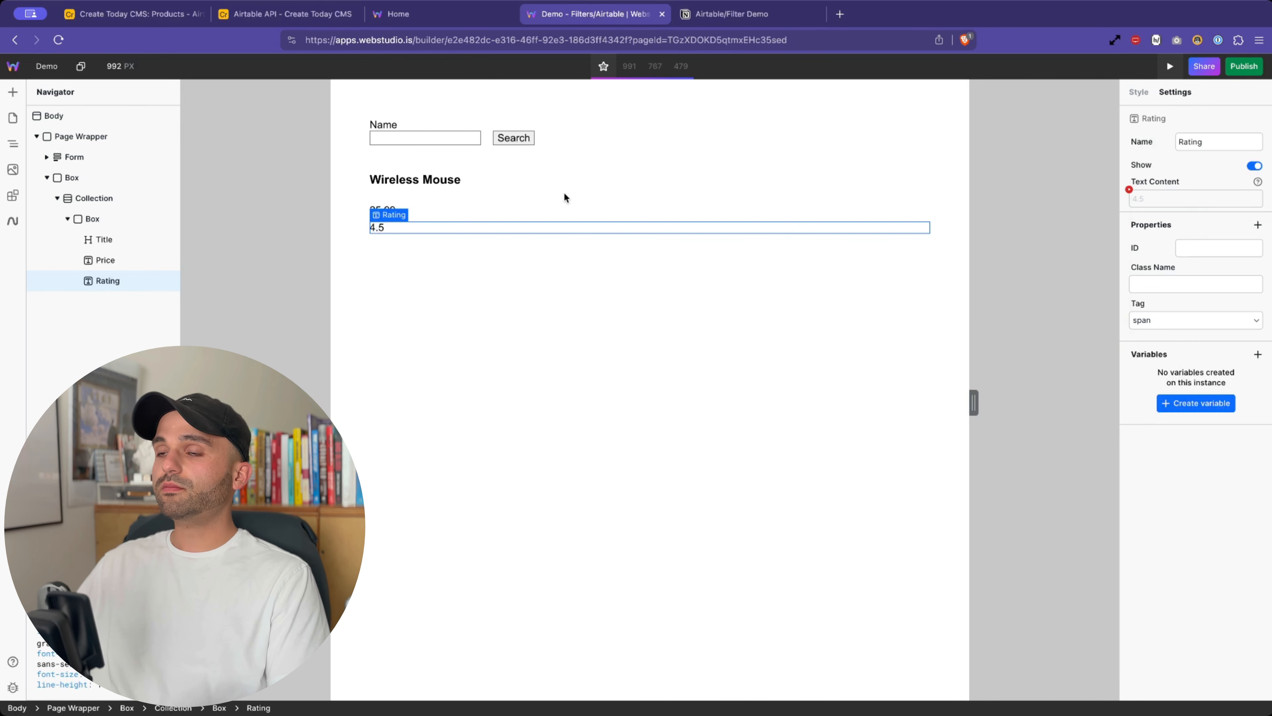
left_click(449, 200)
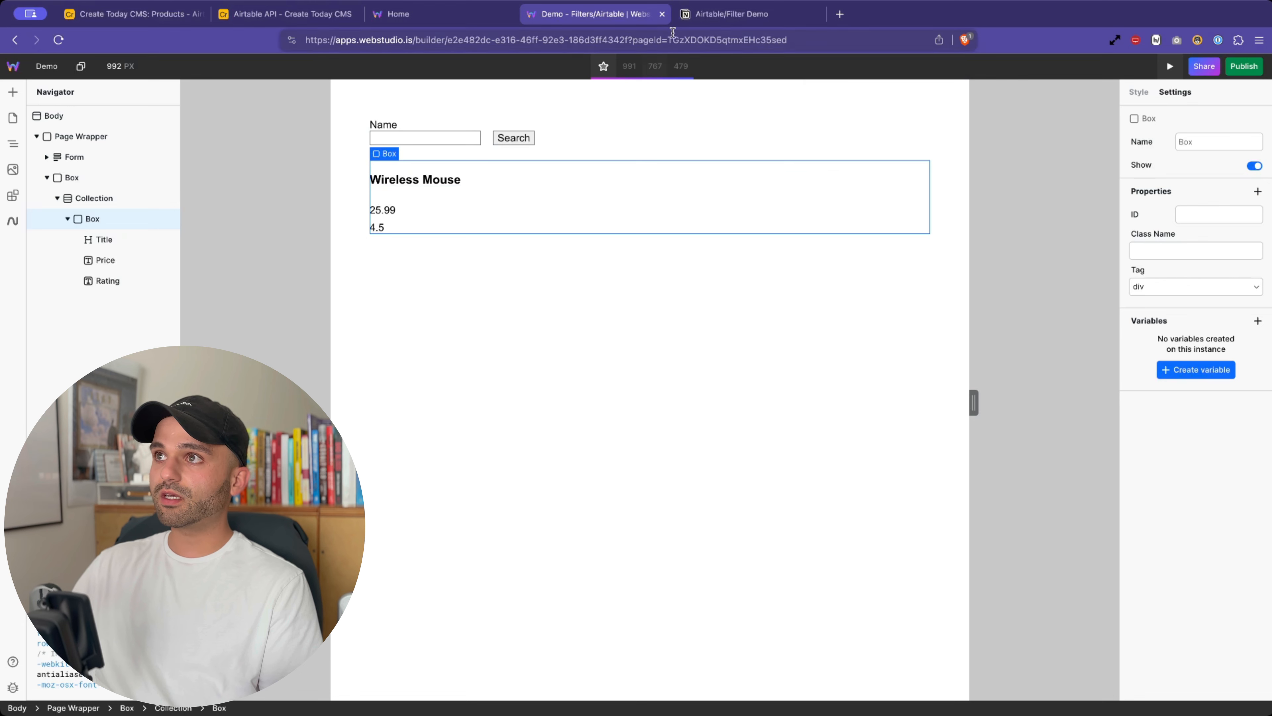
- In the Notion checklist, tick 'Fetch the data' and add an 'Advanced use case' to-do below it
left_click(698, 15)
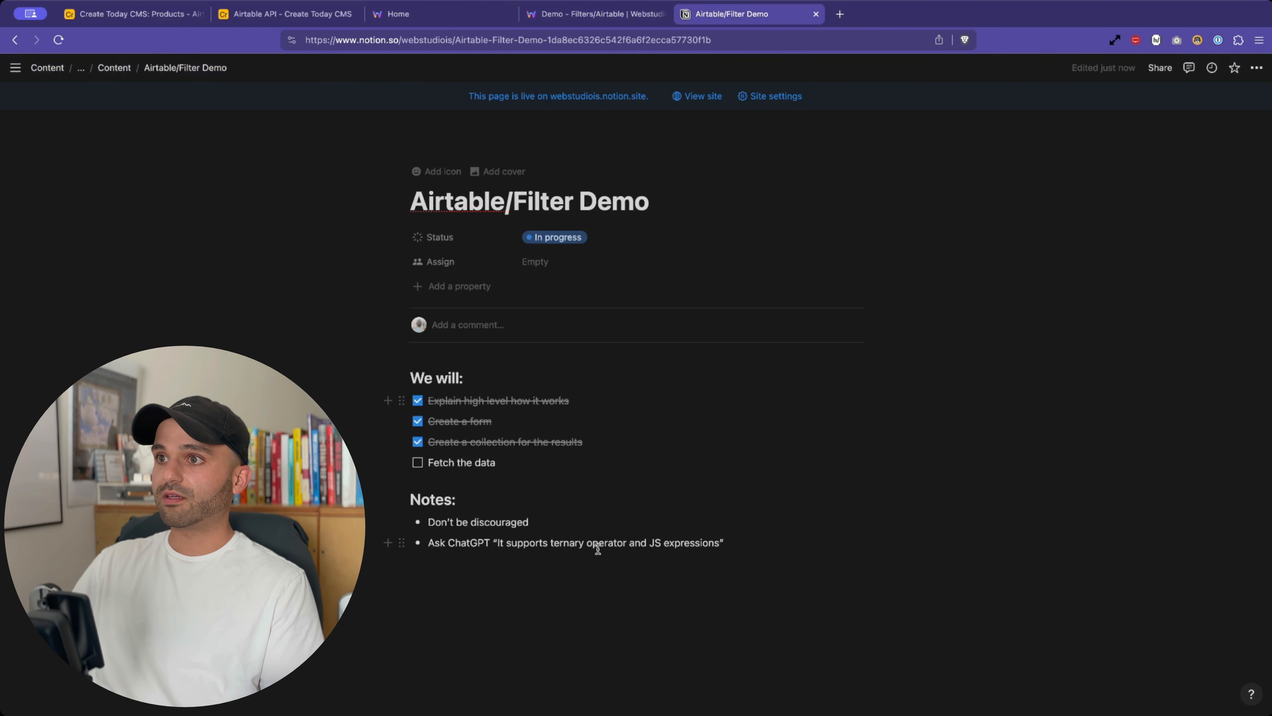
left_click(418, 463)
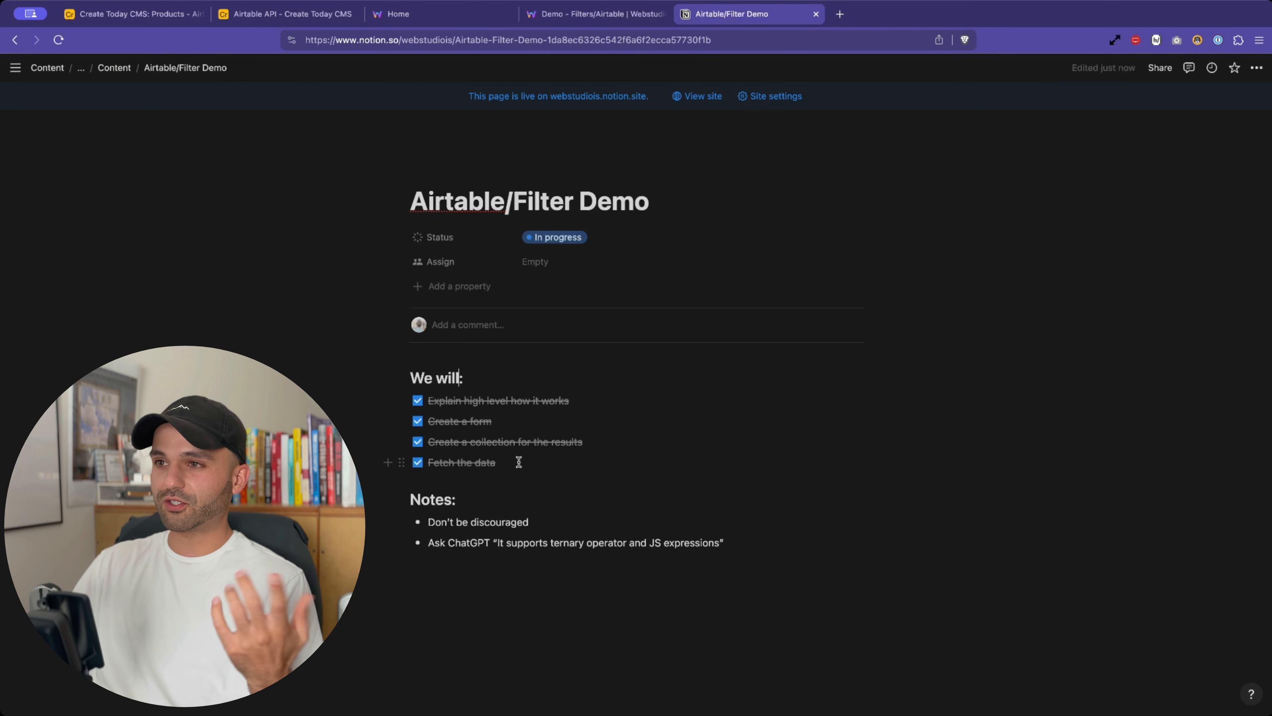
left_click(519, 462)
key("Return")
type("van")
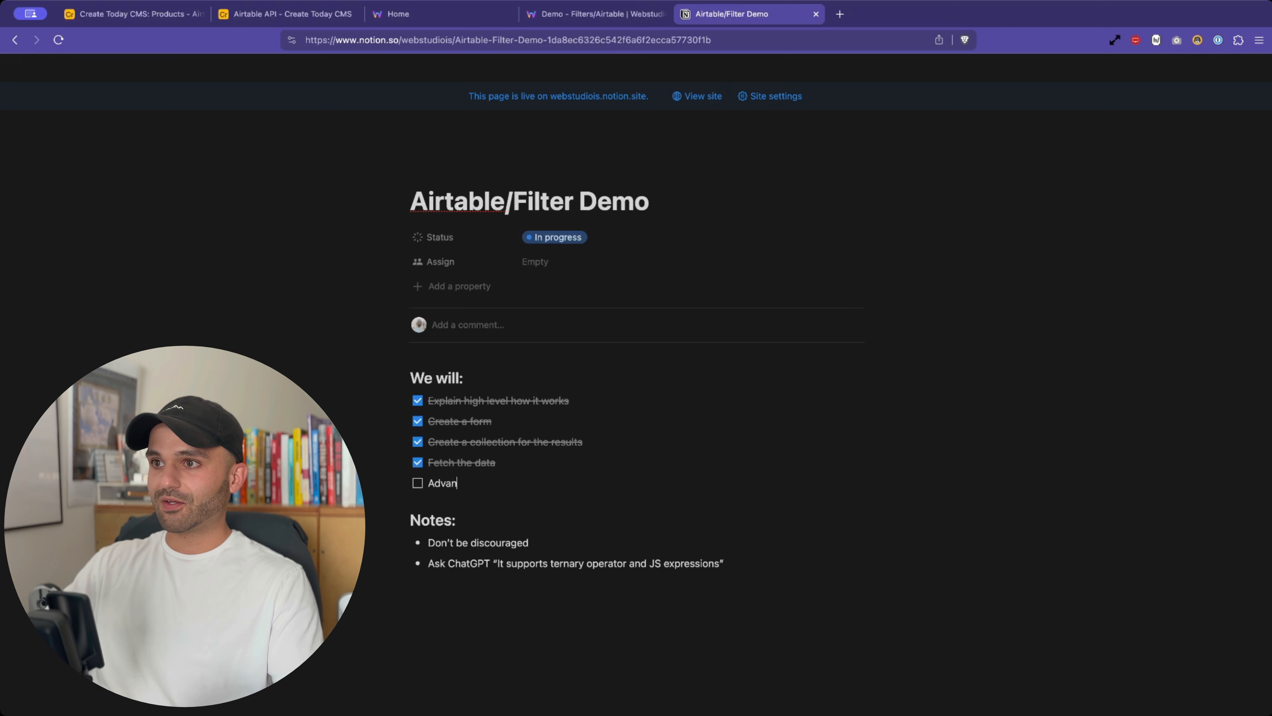
type("ced use case")
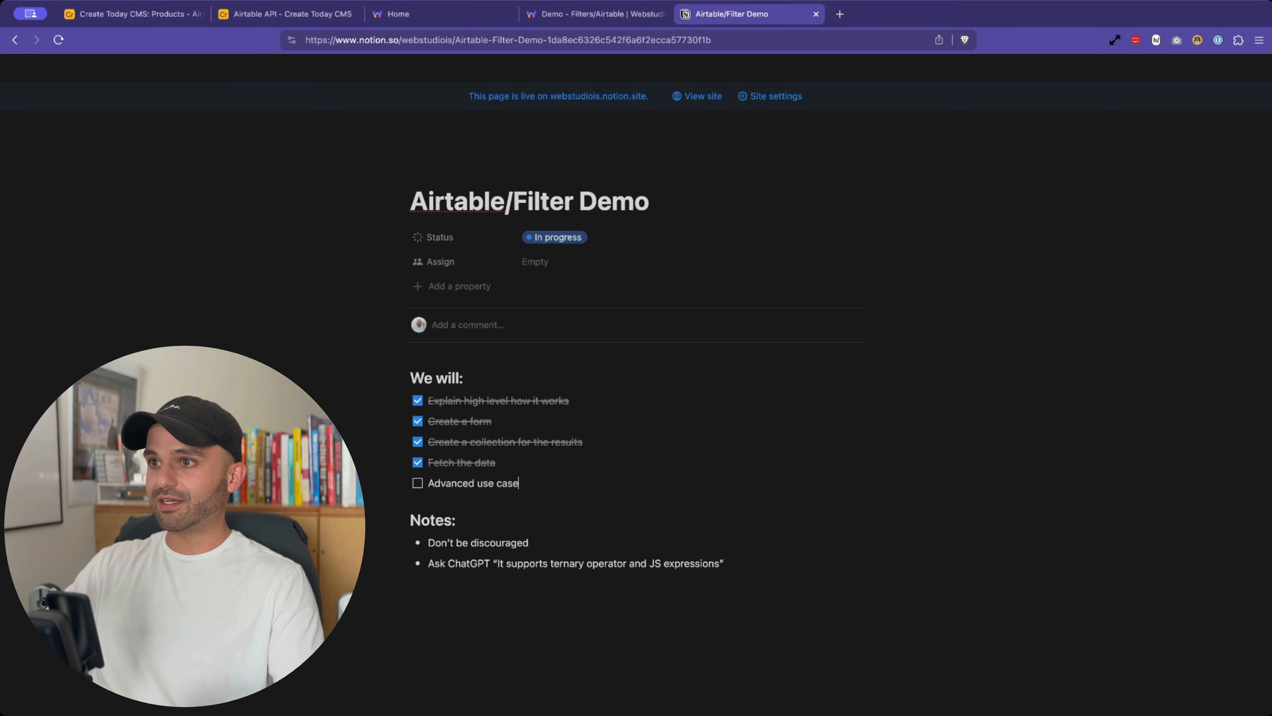
left_click(568, 502)
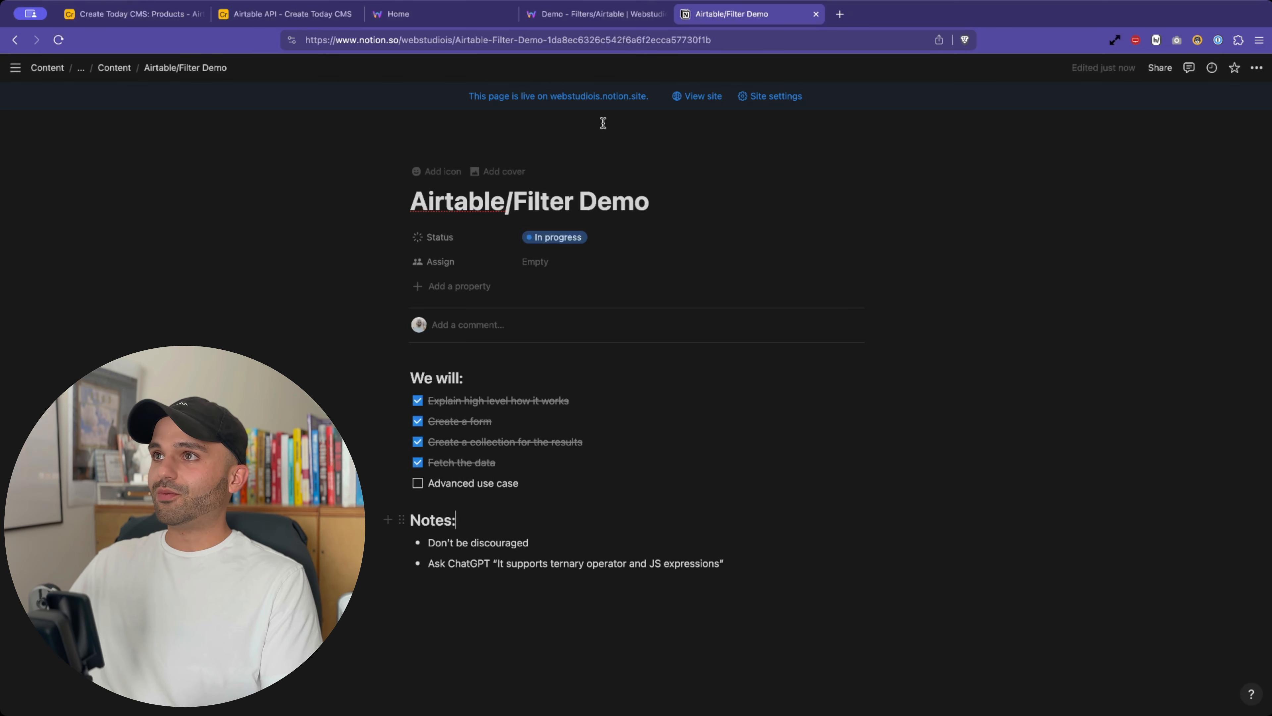
left_click(577, 14)
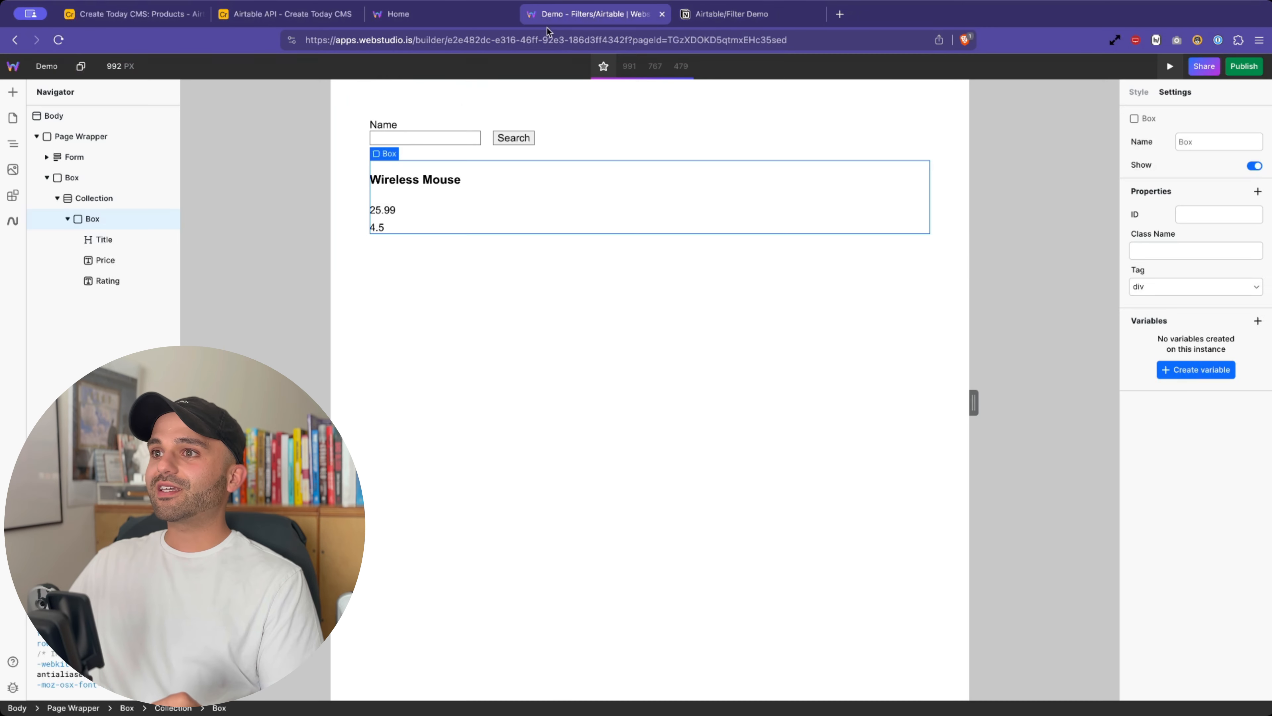
left_click(1169, 67)
left_click_drag(348, 157, 566, 457)
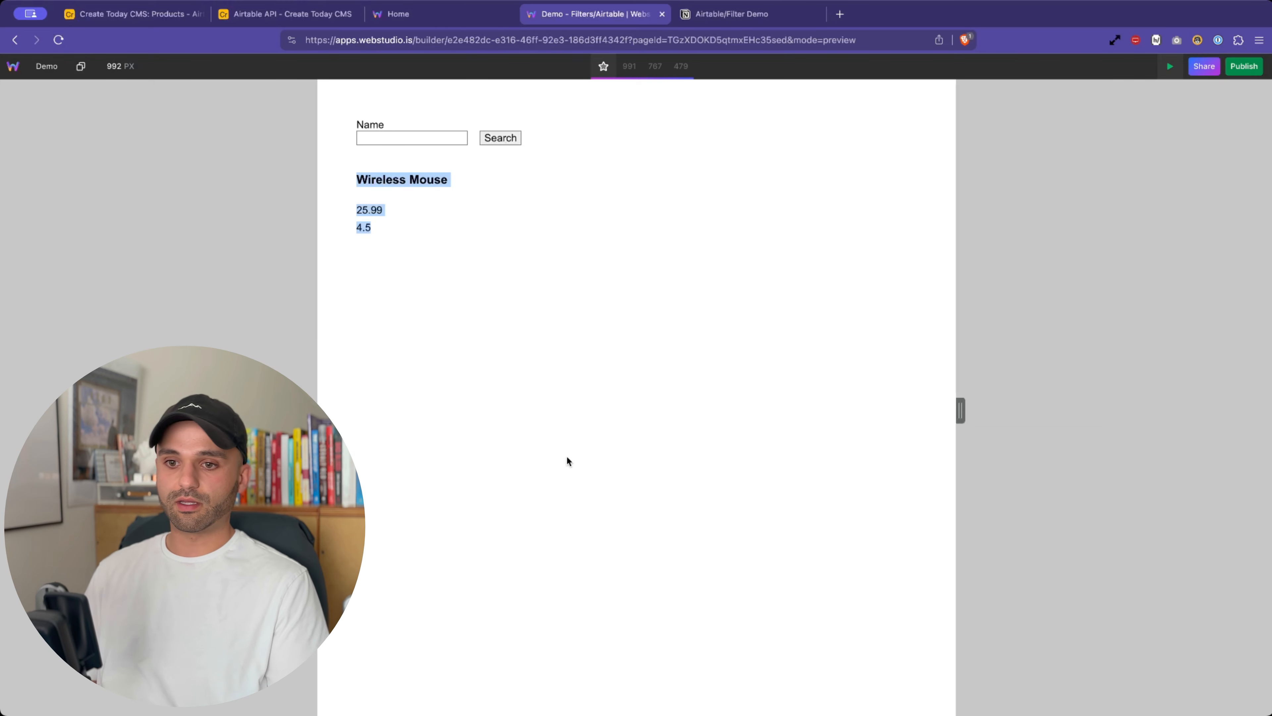
left_click(1170, 66)
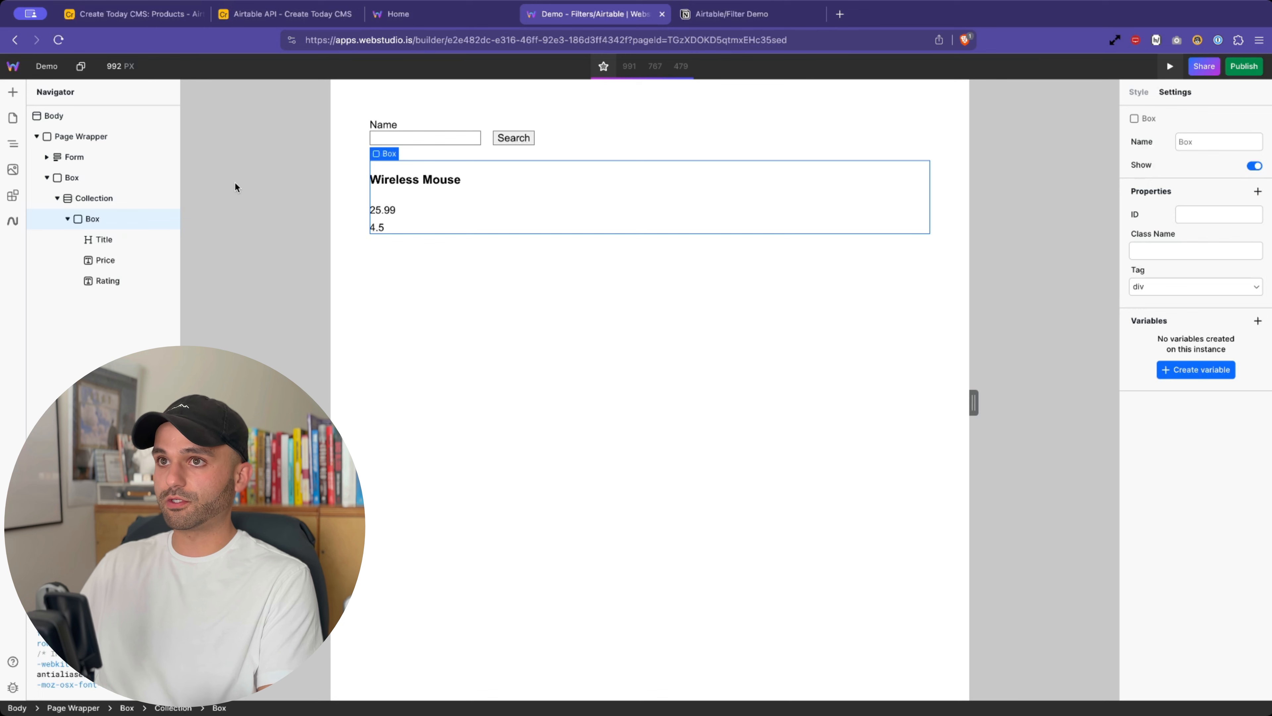
- Open the Airtable Data variable's URL binding on Page Wrapper in an enlarged expression editor
left_click(485, 141)
left_click(81, 137)
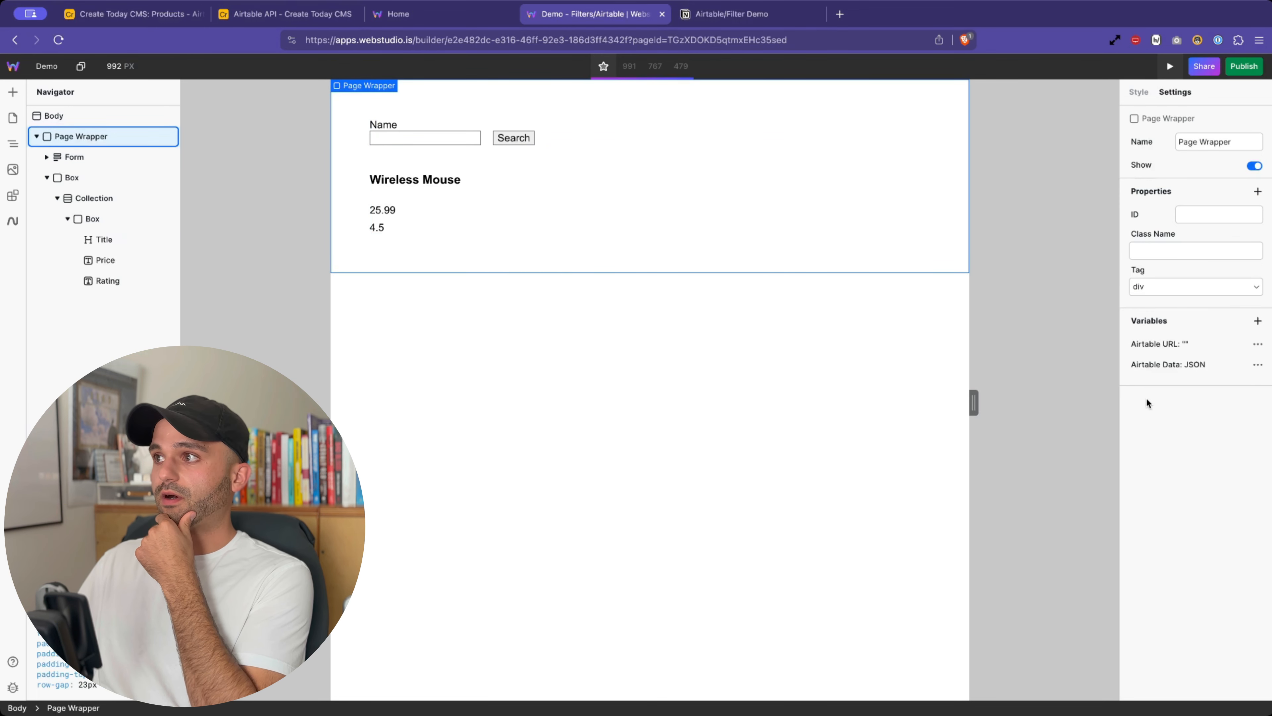
left_click(1229, 370)
left_click(973, 490)
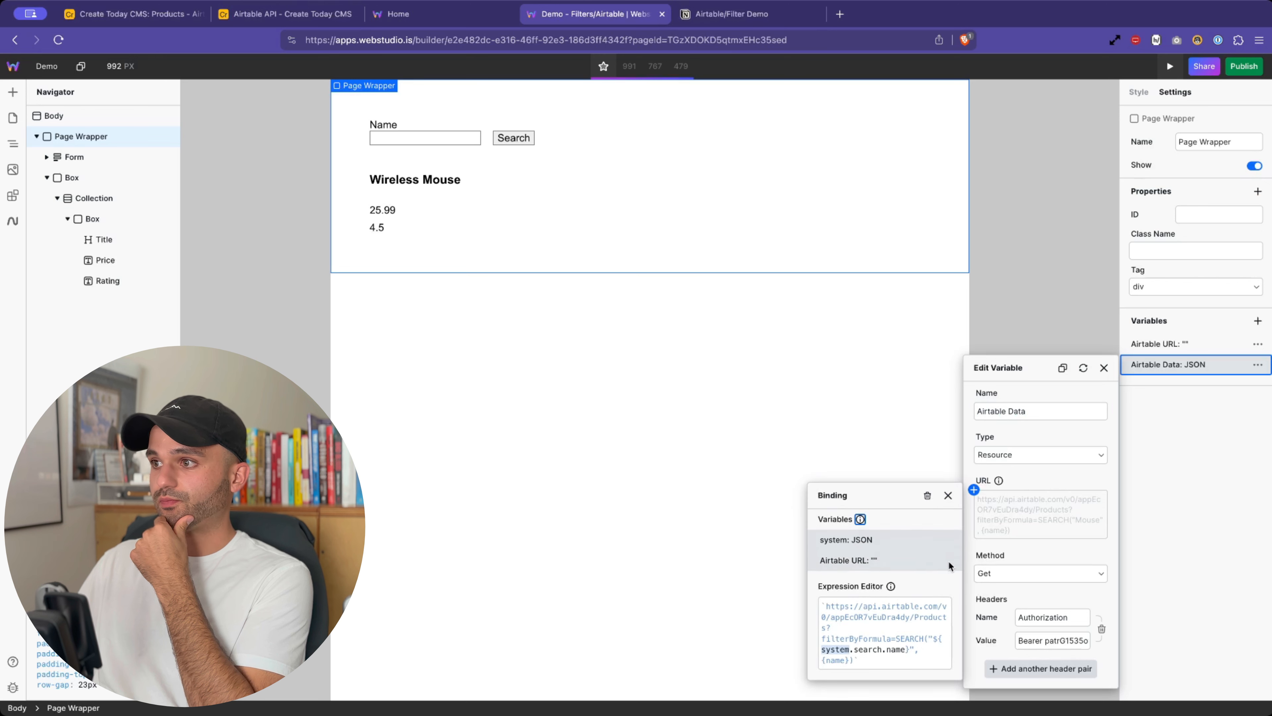
left_click(945, 606)
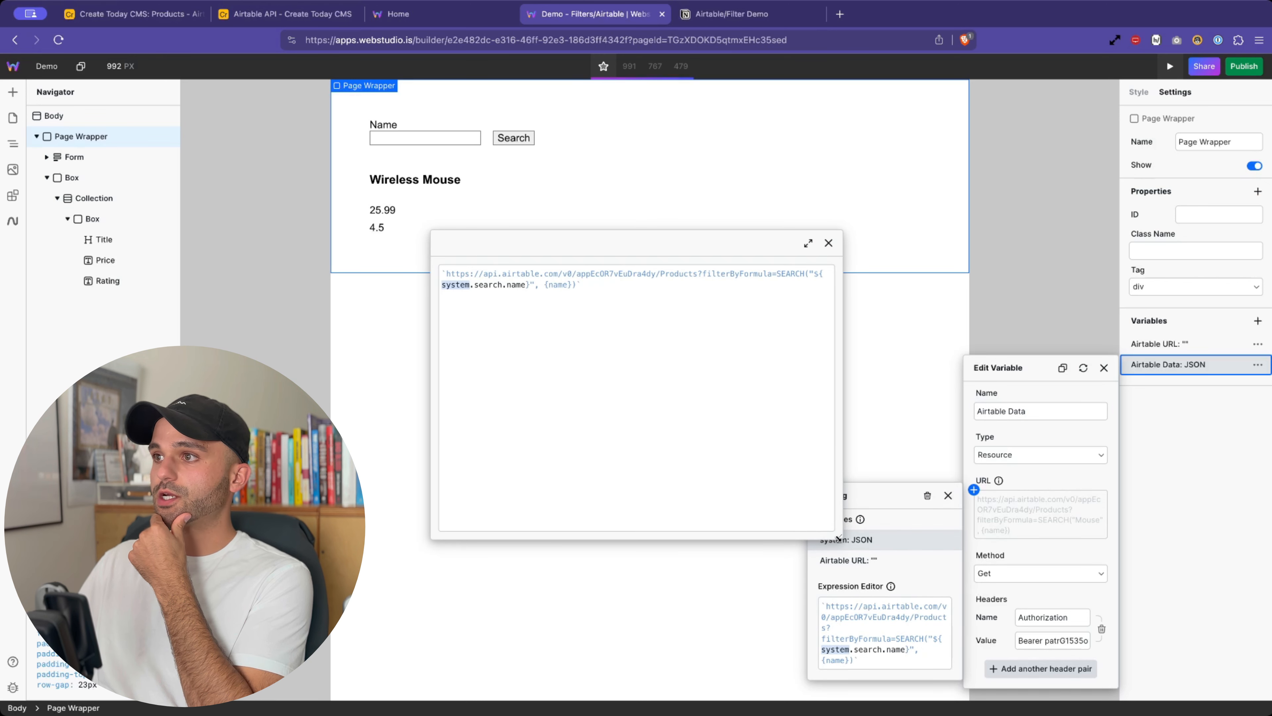
left_click_drag(839, 539, 1040, 551)
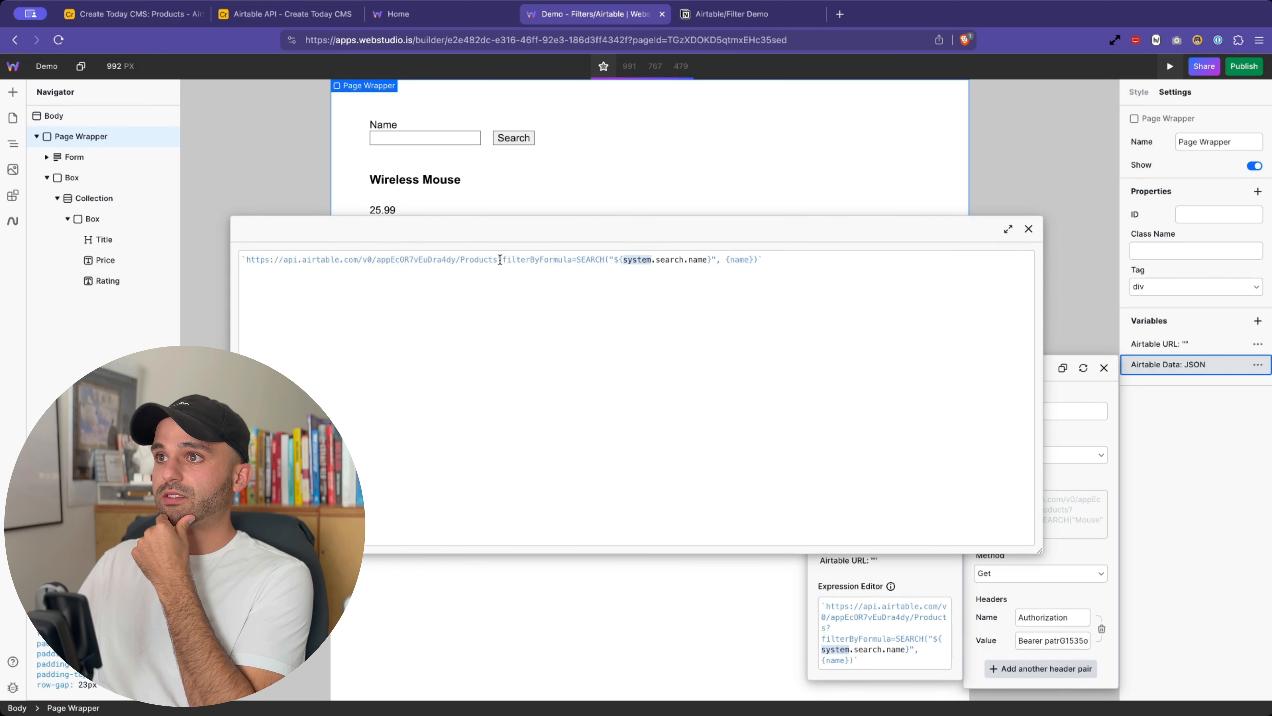
- Examine the URL's base Products part and its ?filterByFormula SEARCH query on system.search.name
left_click_drag(500, 259, 758, 259)
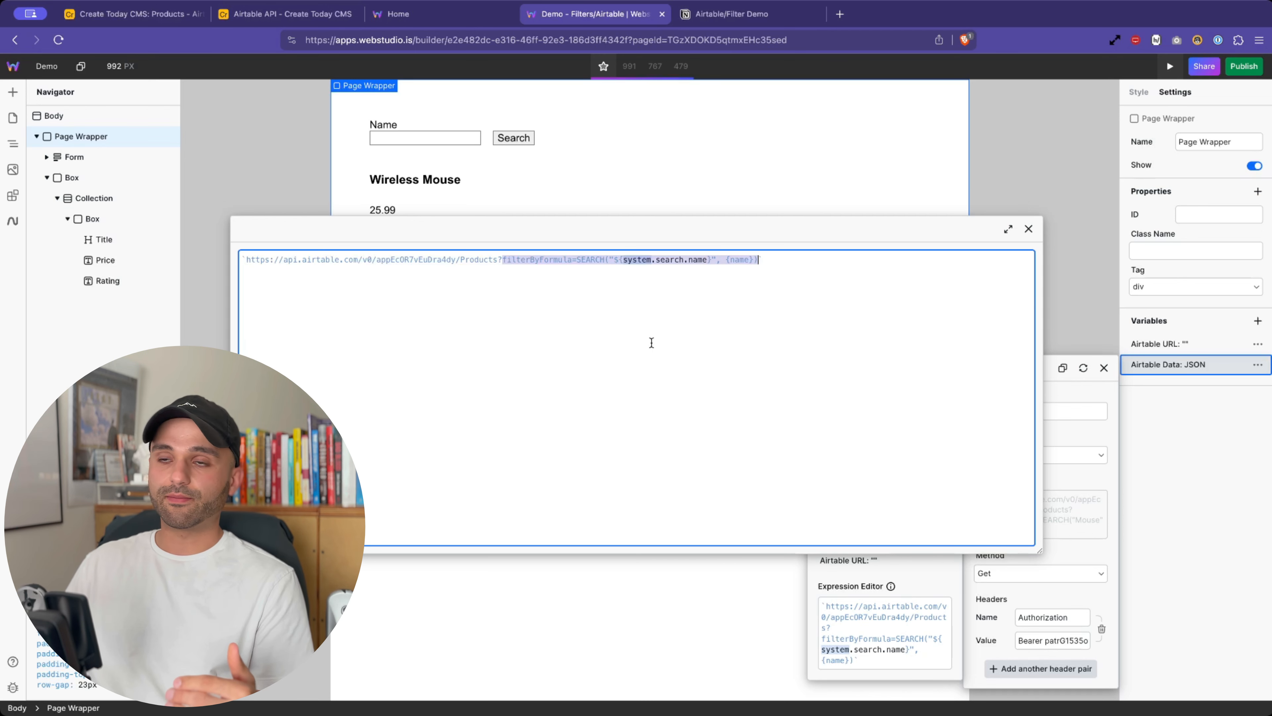
double_click(700, 259)
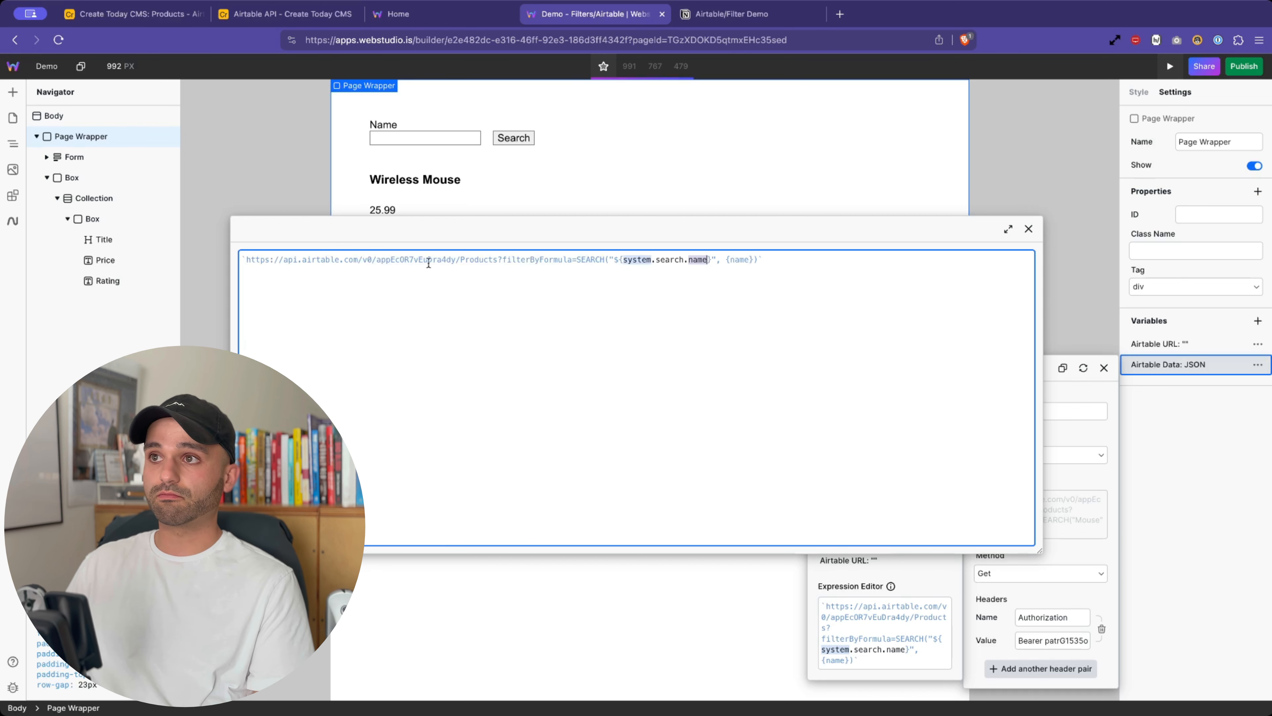
left_click_drag(502, 259, 829, 262)
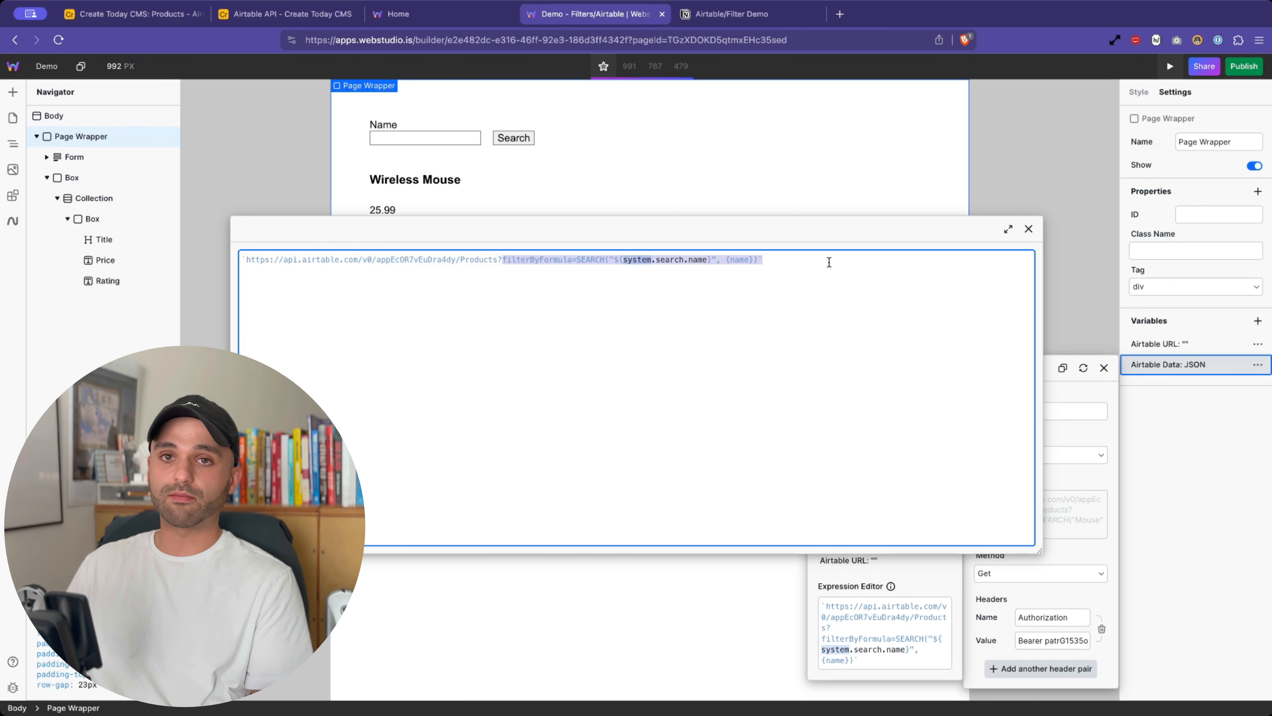
left_click_drag(497, 259, 269, 256)
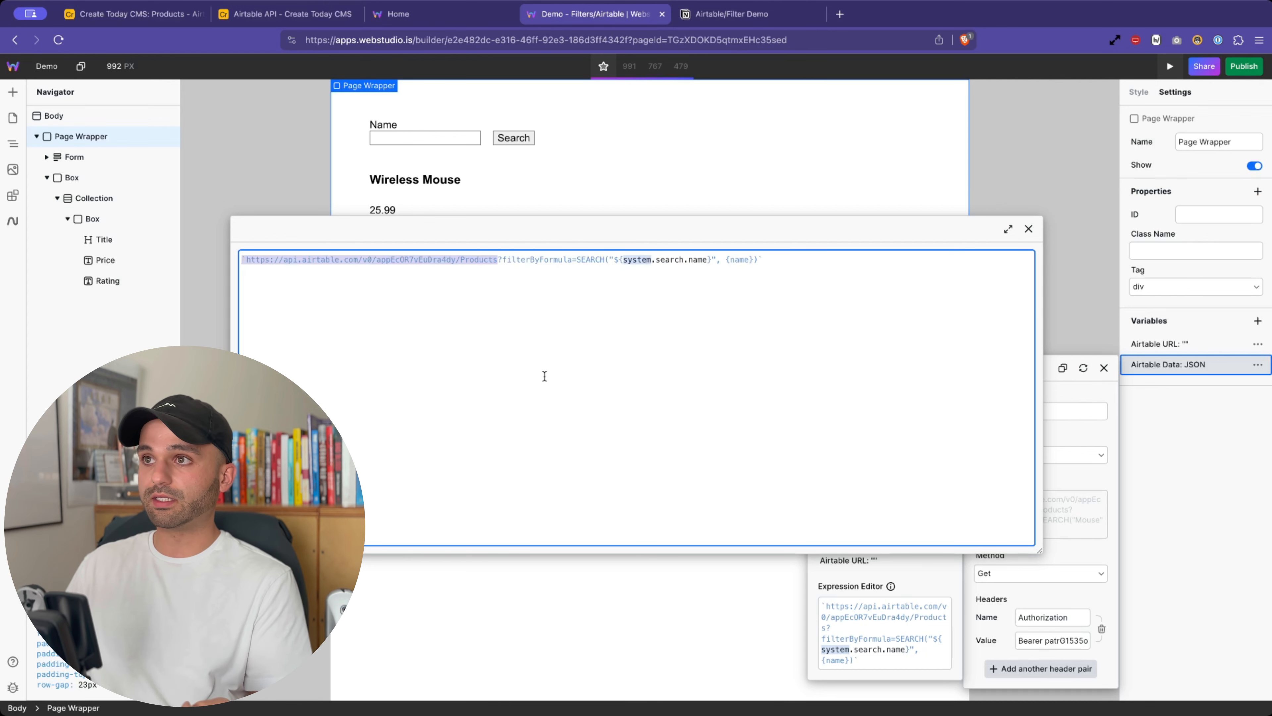
left_click(525, 264)
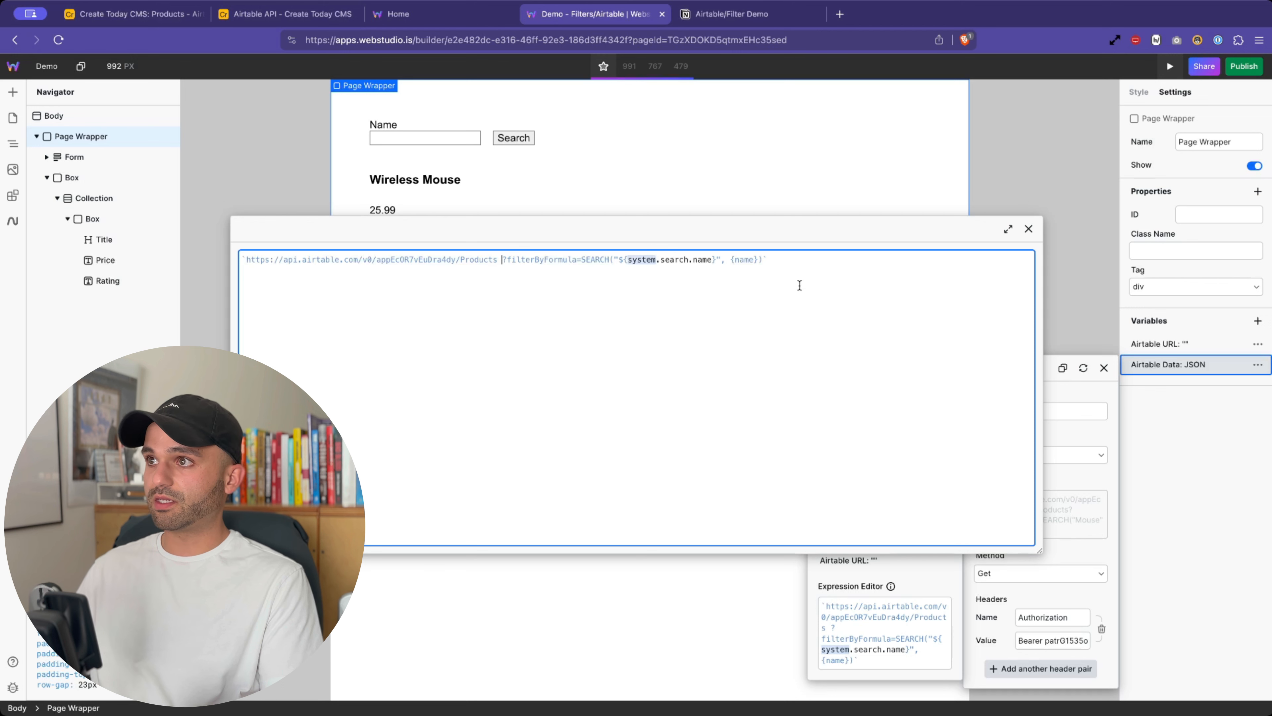
left_click(761, 260)
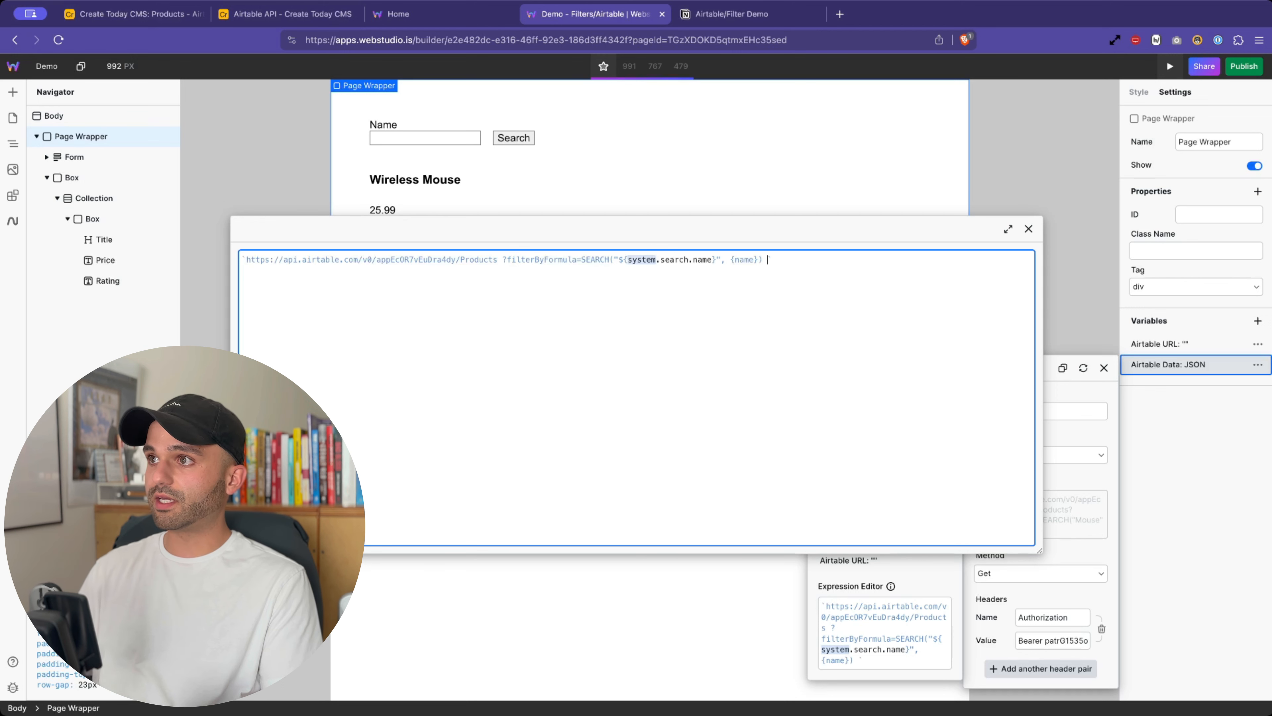
left_click_drag(502, 260, 788, 260)
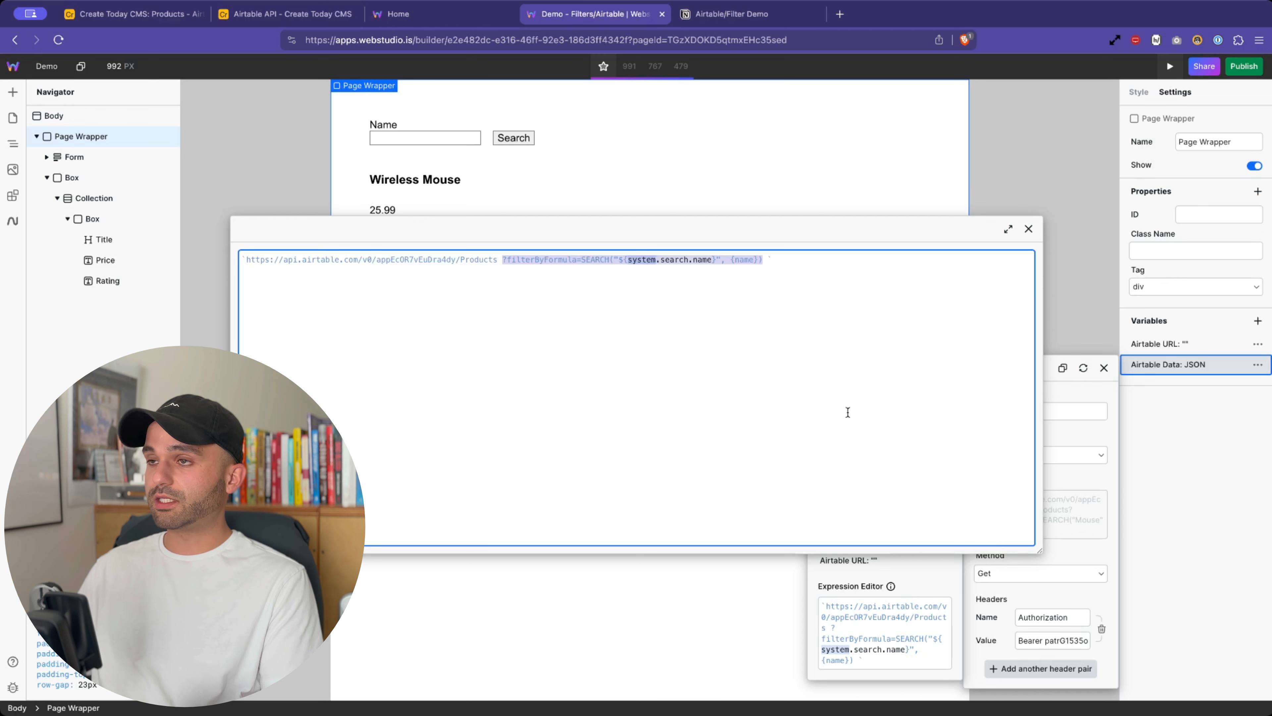
left_click(630, 260)
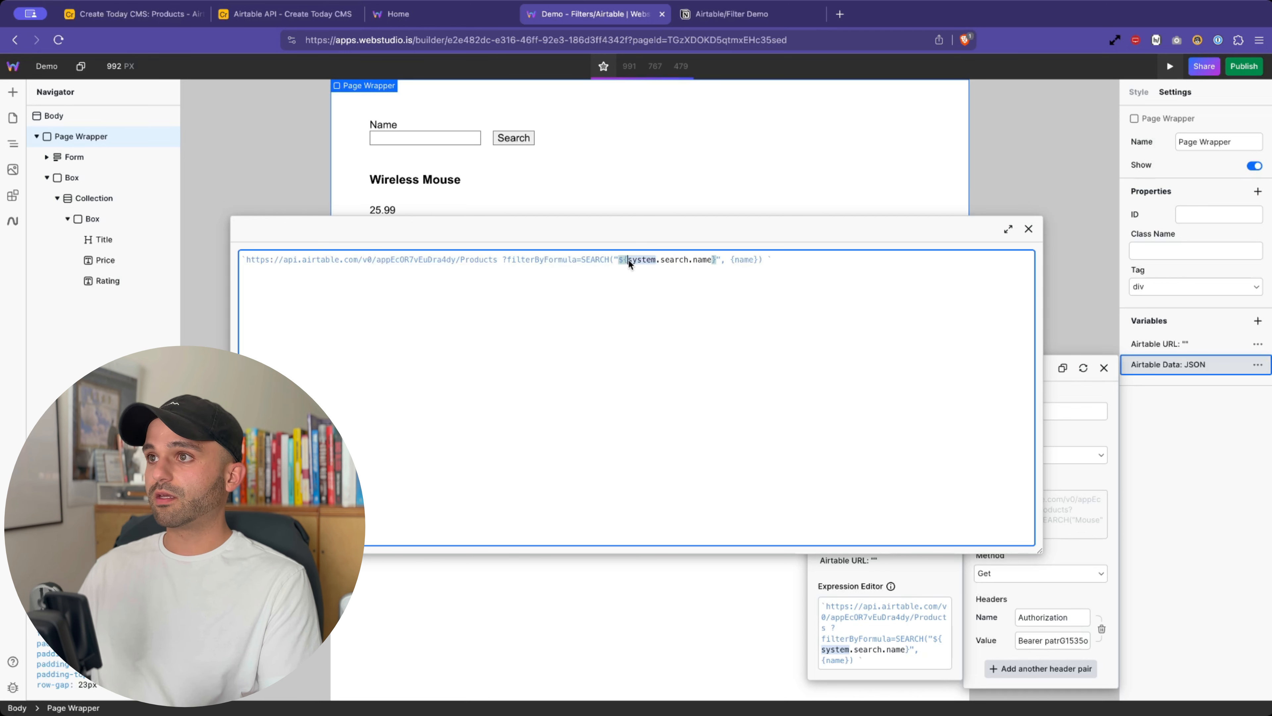
left_click_drag(711, 259, 628, 260)
left_click_drag(503, 260, 762, 259)
- Wrap the ?filterByFormula query with ${ before it and } at the expression's end
left_click(501, 260)
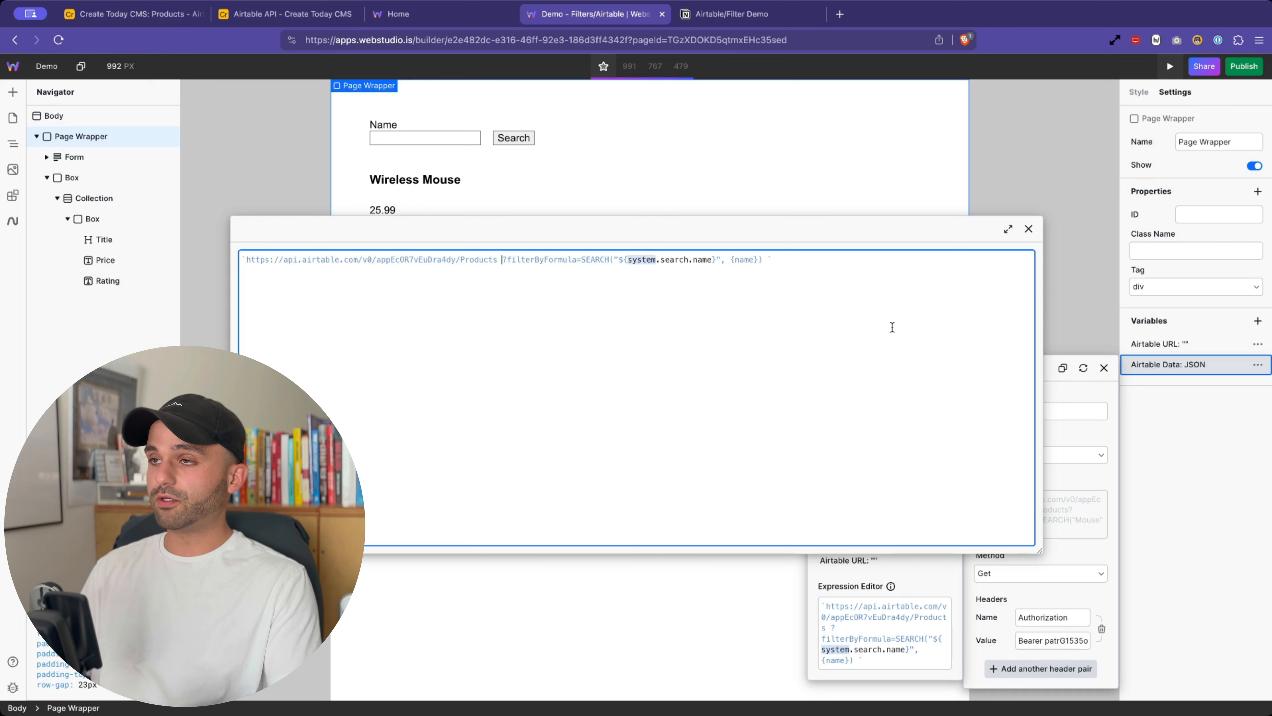
type("${")
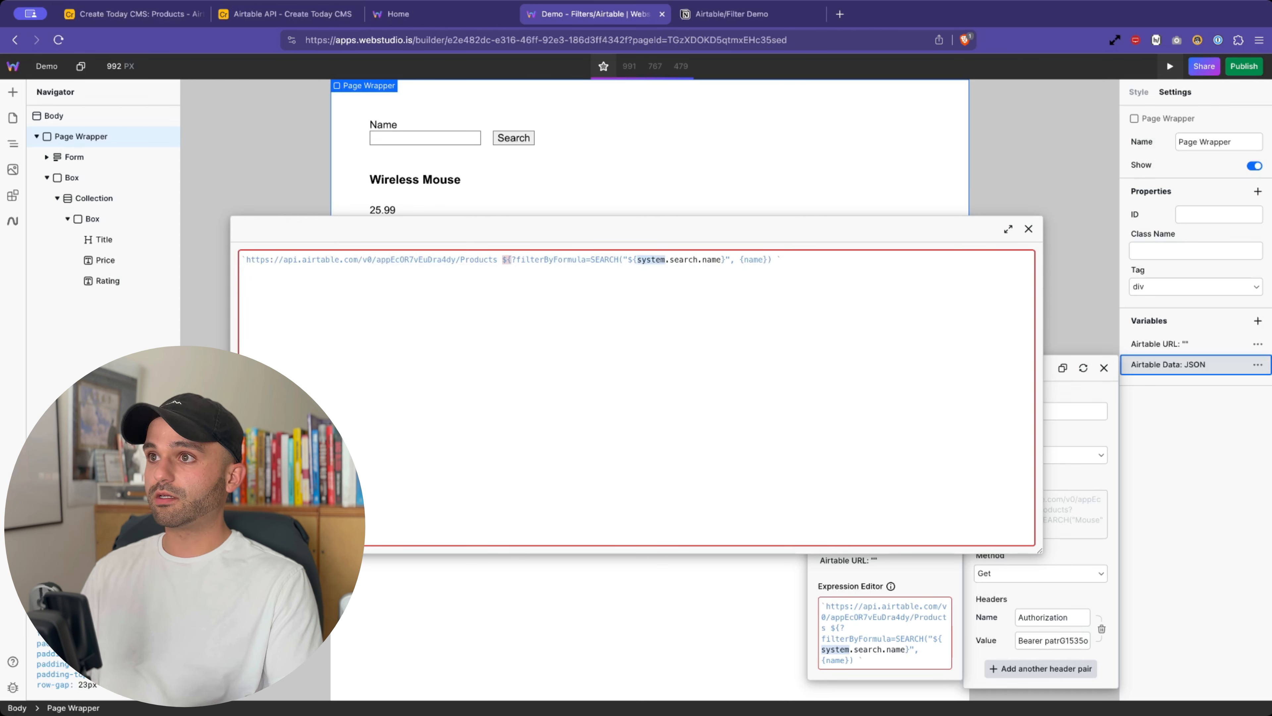
left_click(777, 260)
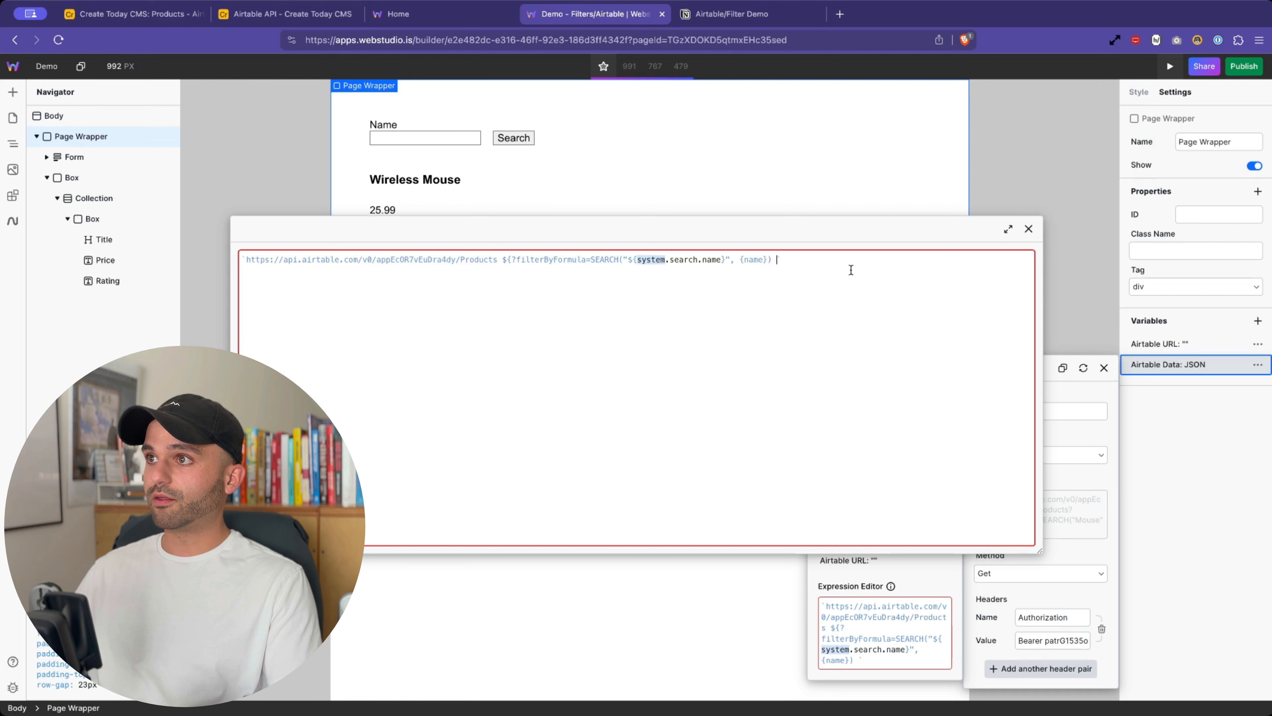
type("}")
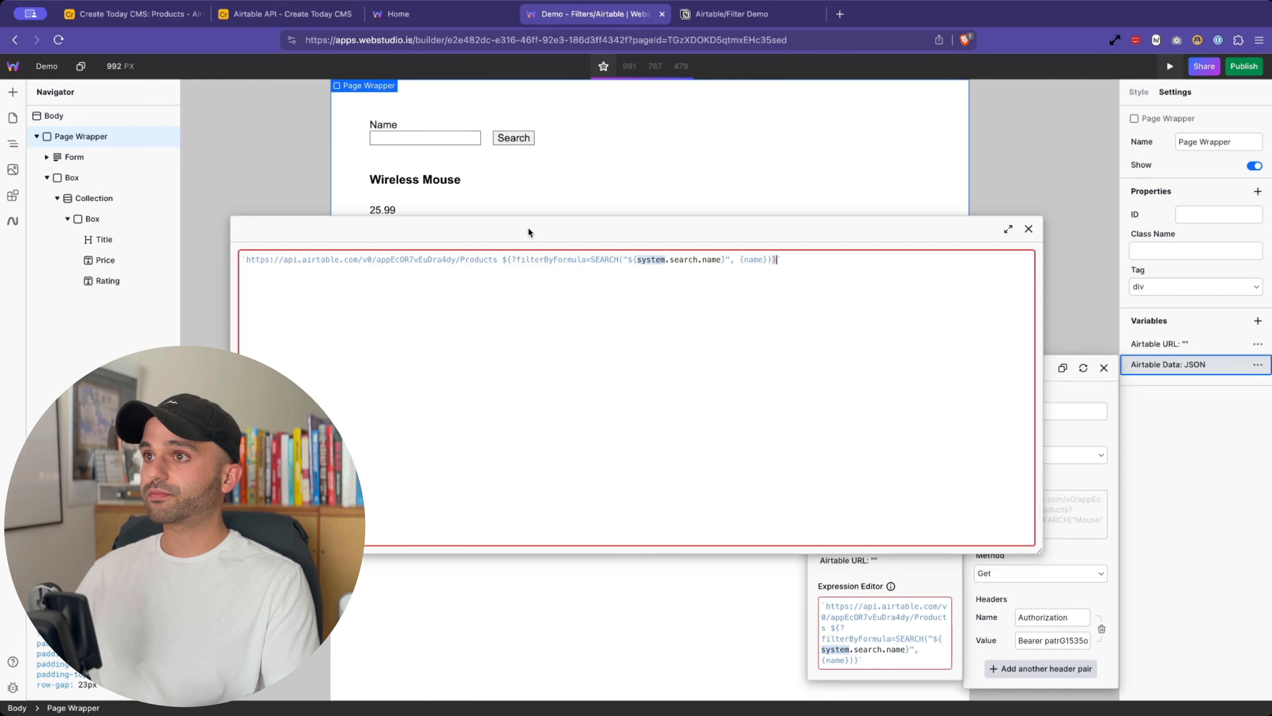
- Insert 'system.search.name ?' after the ${ opening, picking search and name from autocomplete
left_click(511, 259)
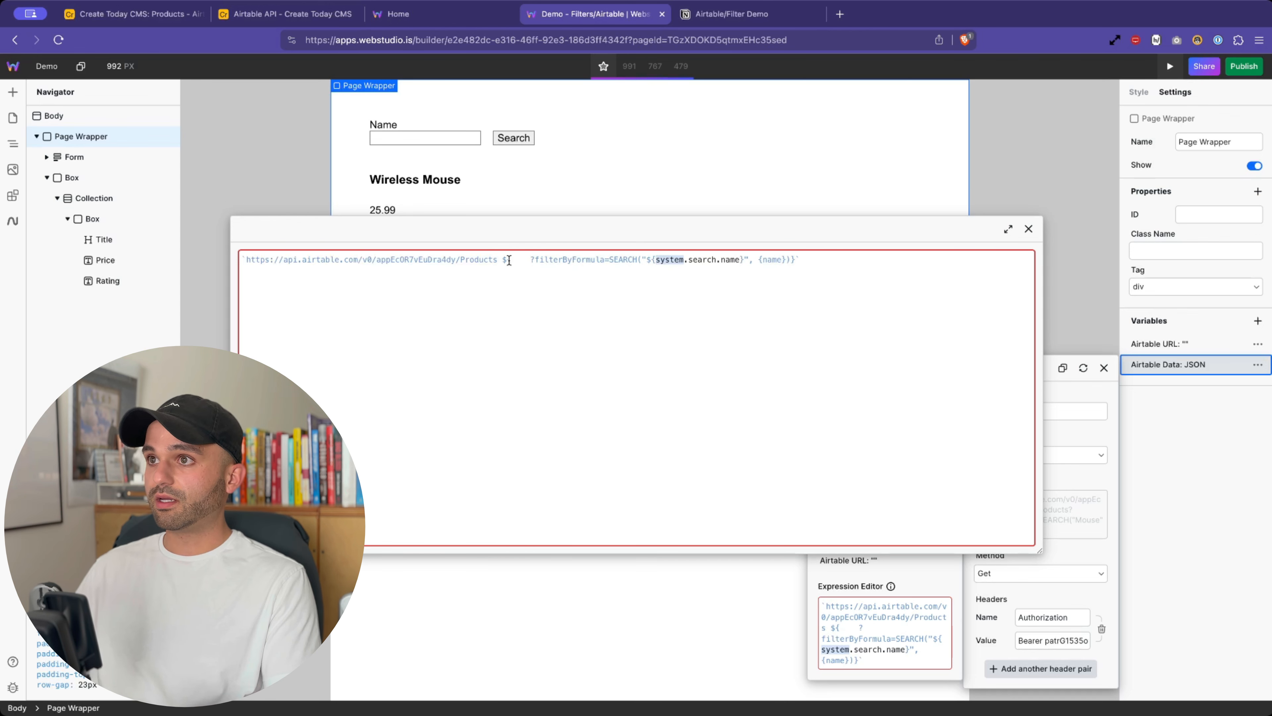
left_click_drag(510, 259, 521, 260)
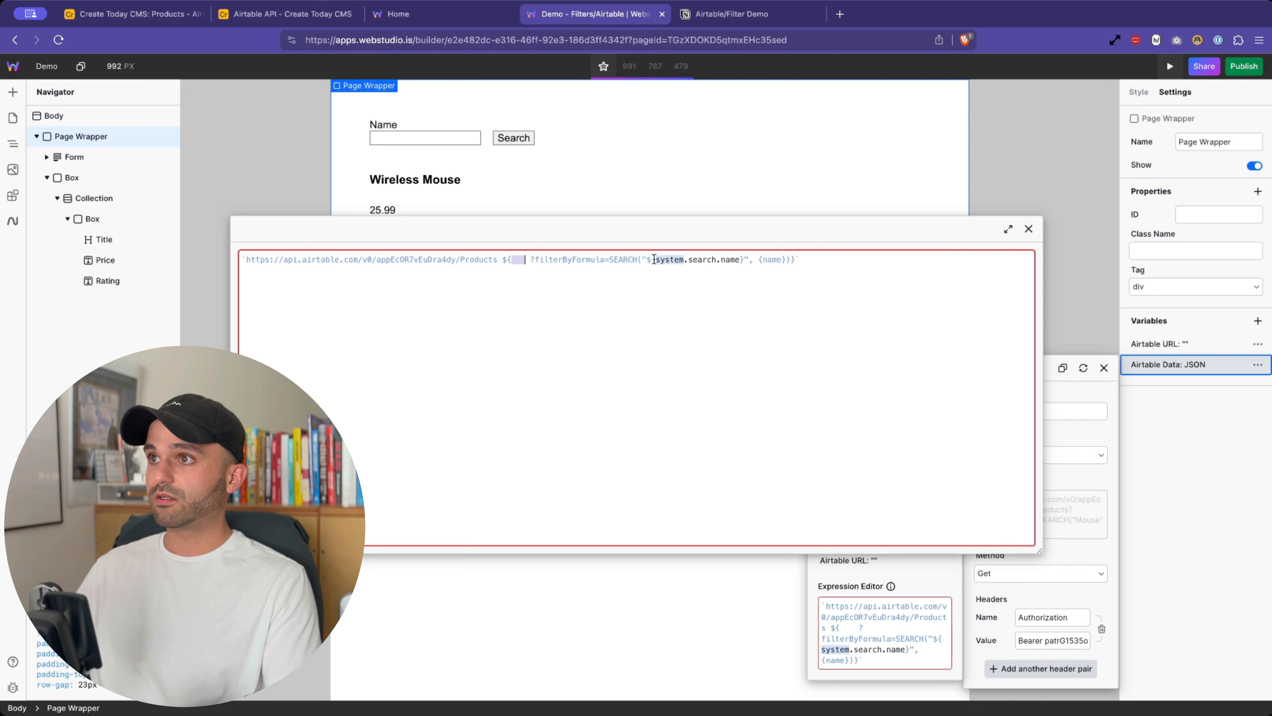
left_click_drag(656, 259, 739, 260)
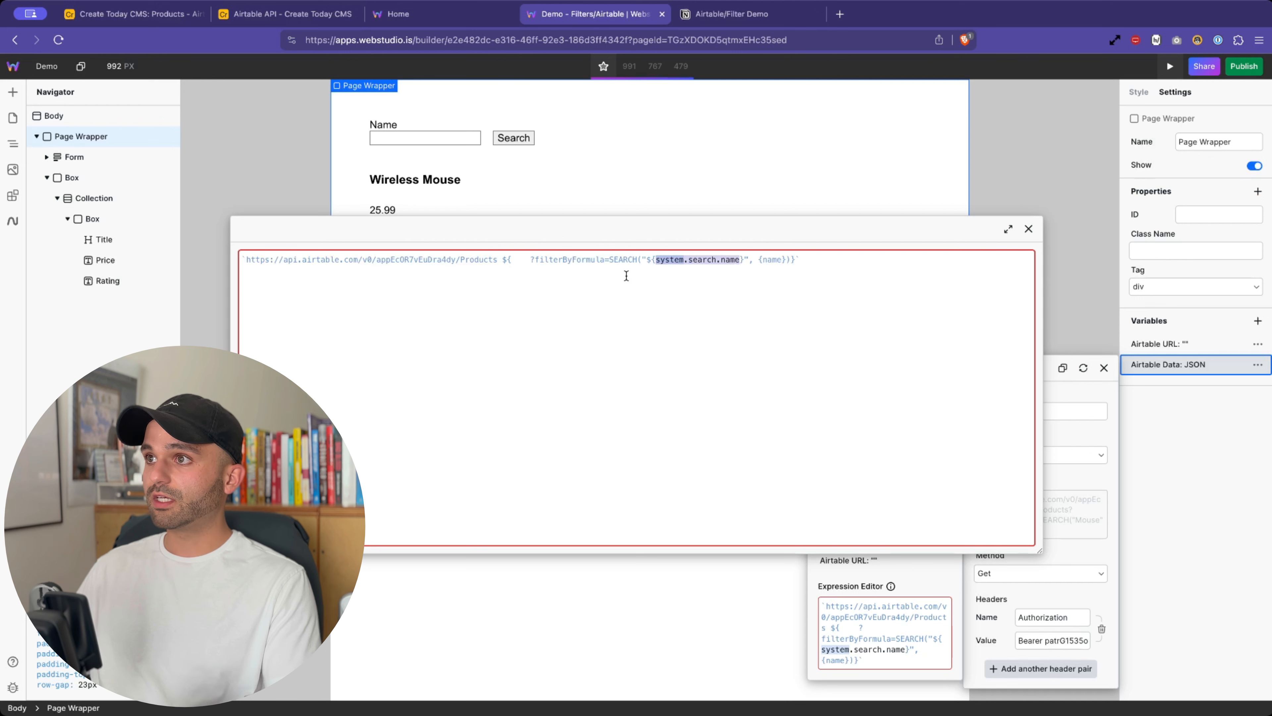
left_click(512, 260)
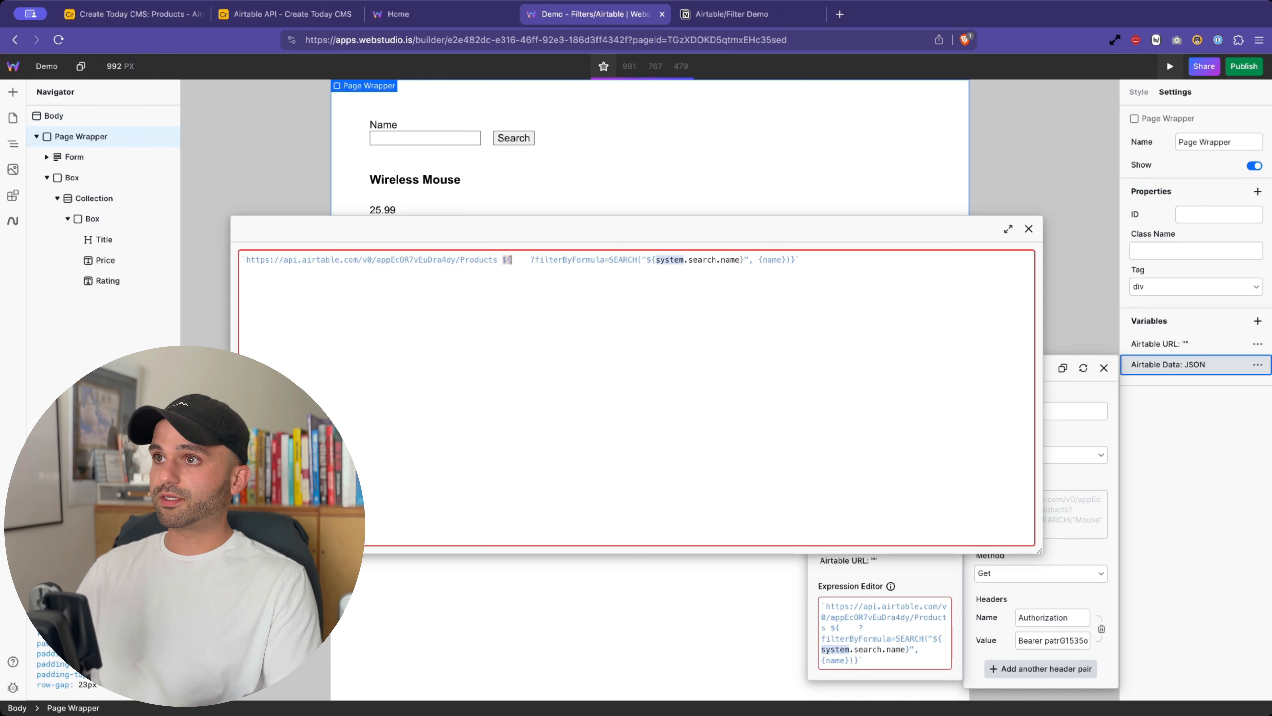
type("system.")
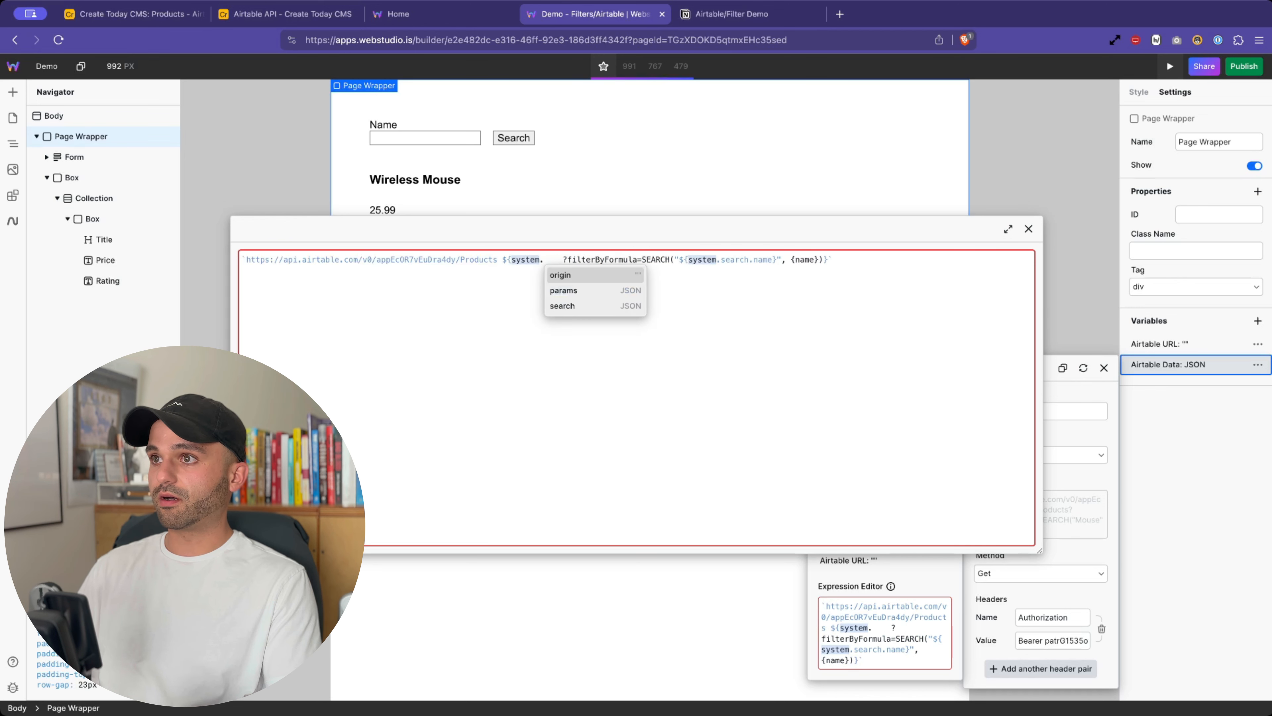
key("Escape")
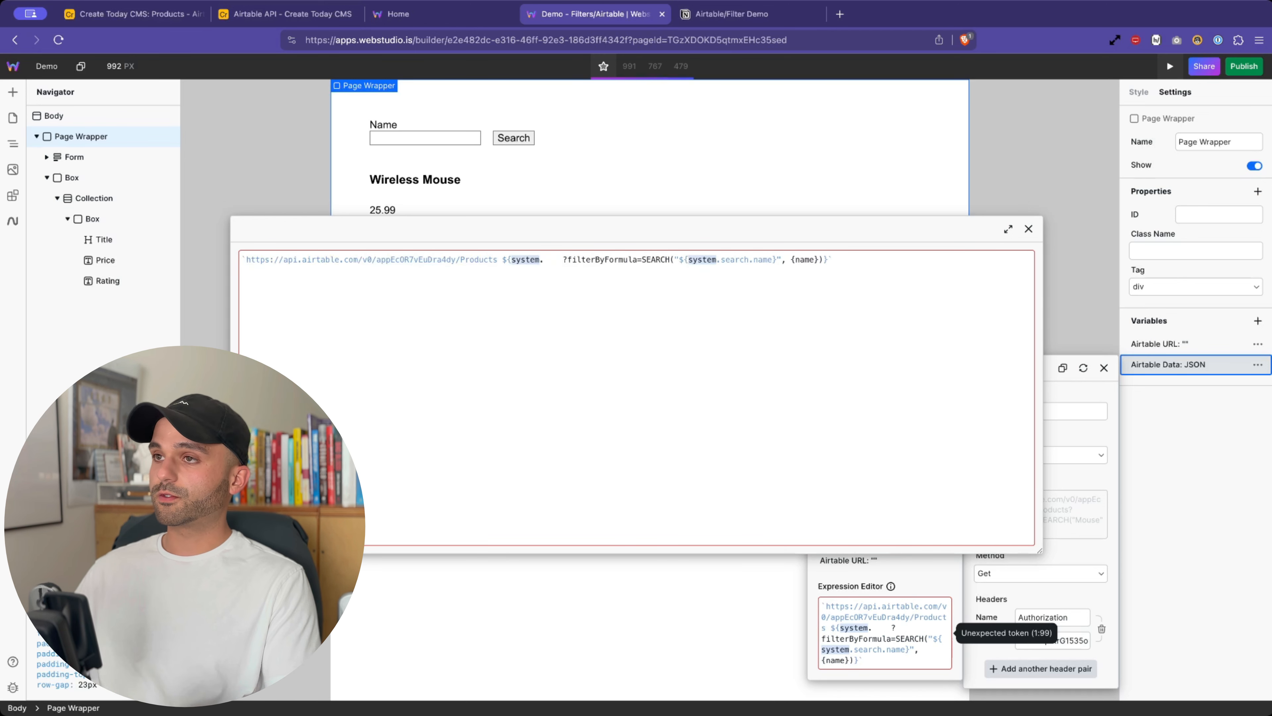
left_click(545, 258)
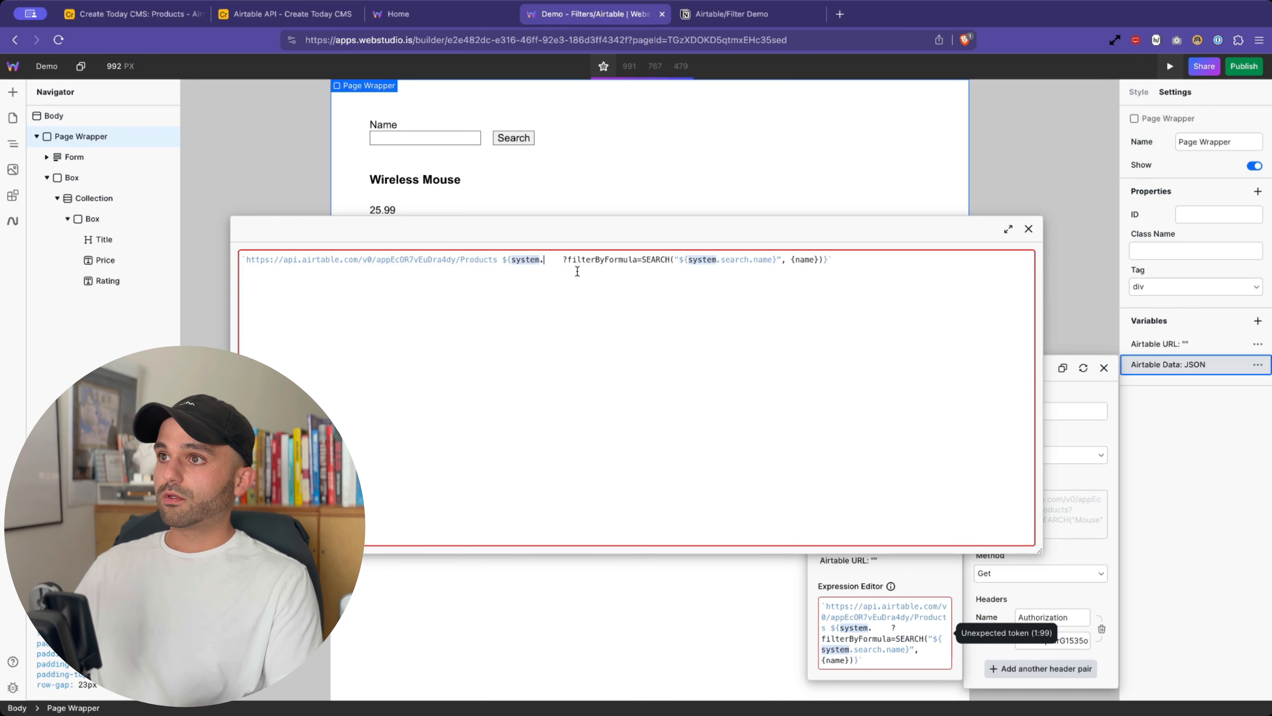
key("BackSpace")
type(".")
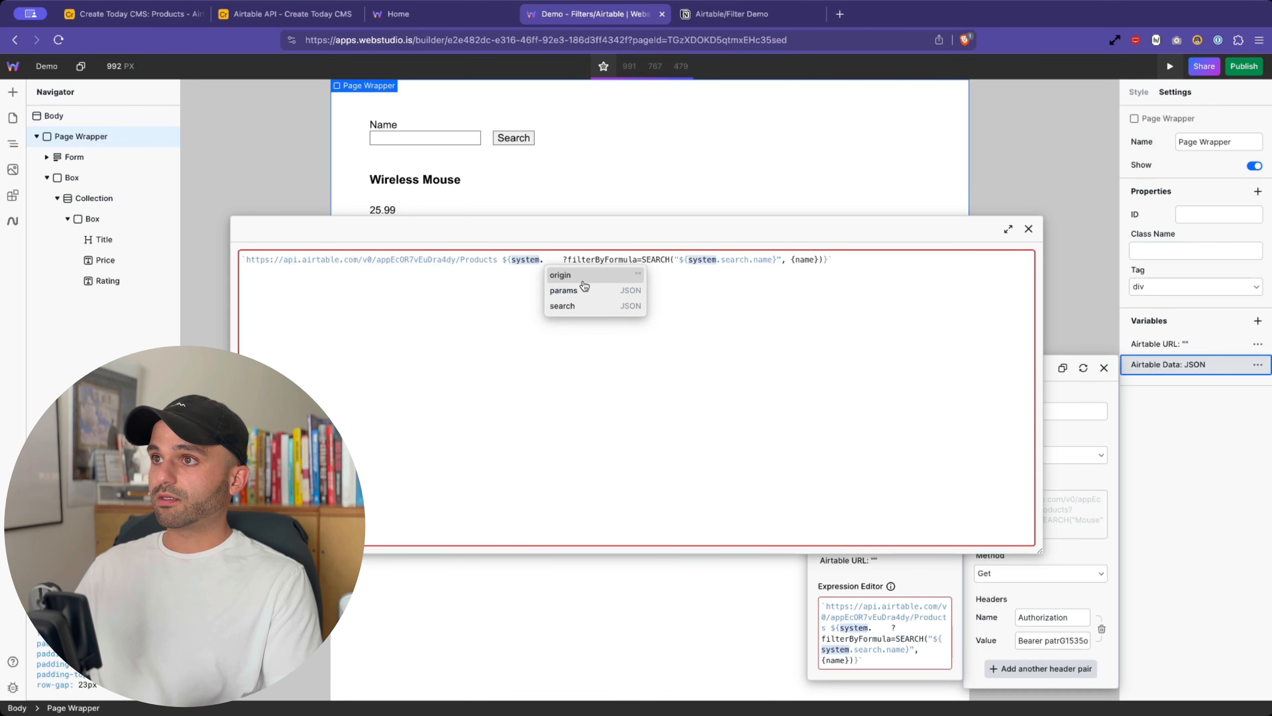
left_click(585, 305)
type(".")
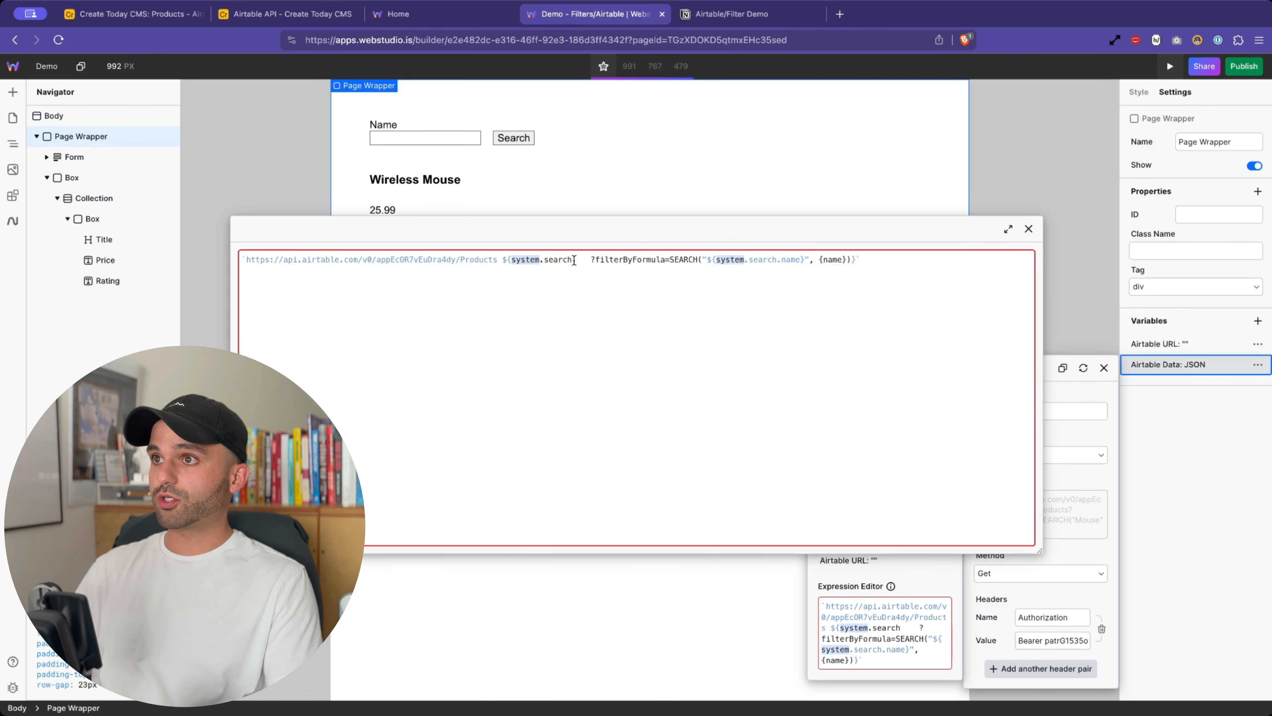
left_click(597, 275)
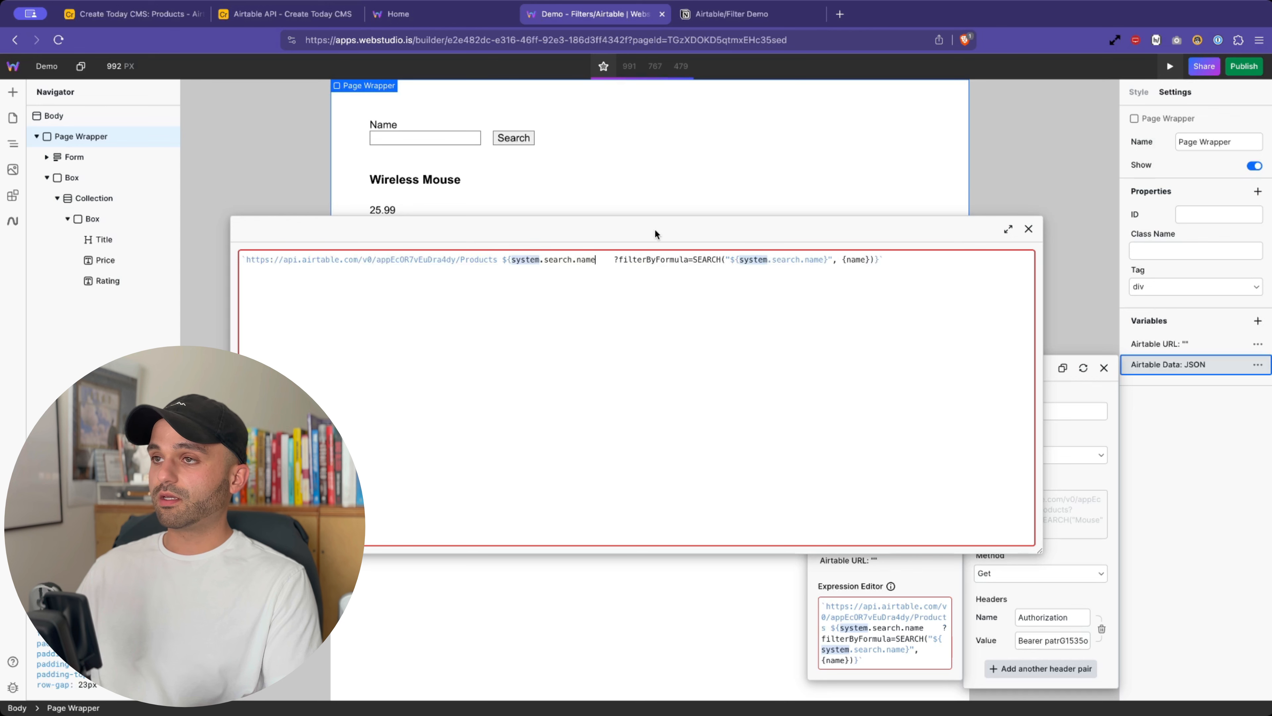
type("?")
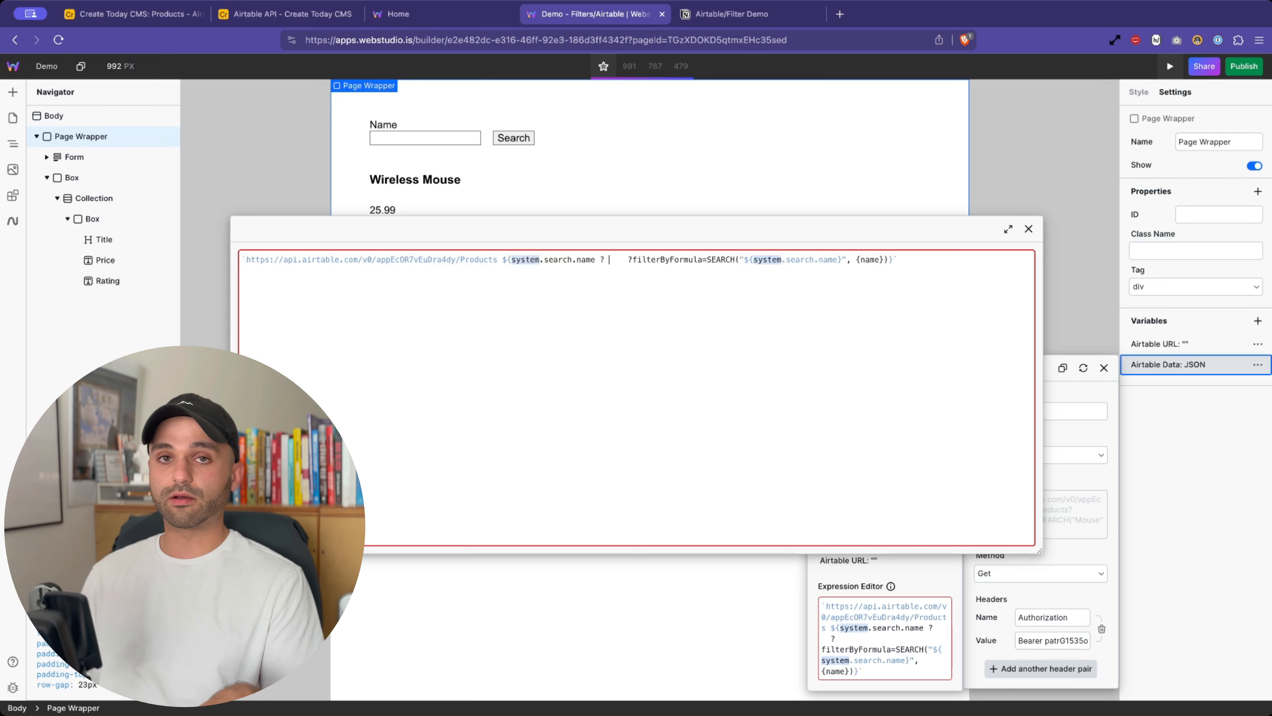
- Look up MDN's Conditional (ternary) operator page
left_click(840, 14)
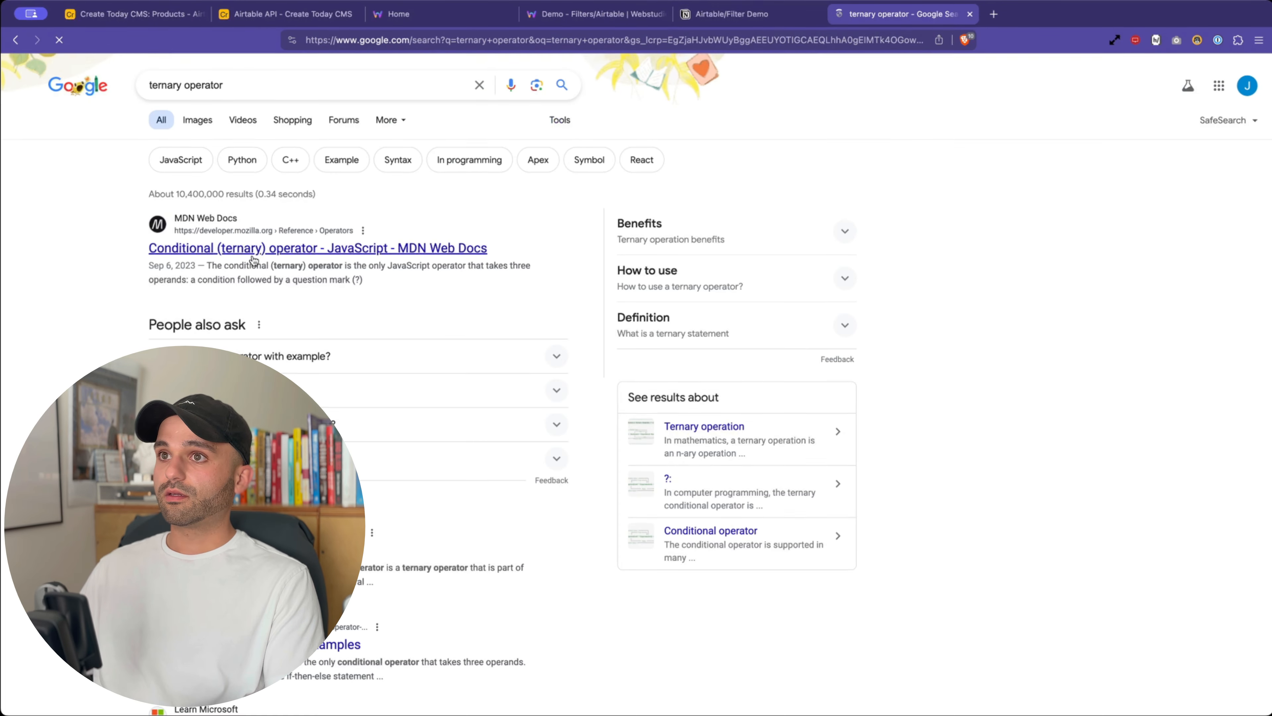
left_click(253, 260)
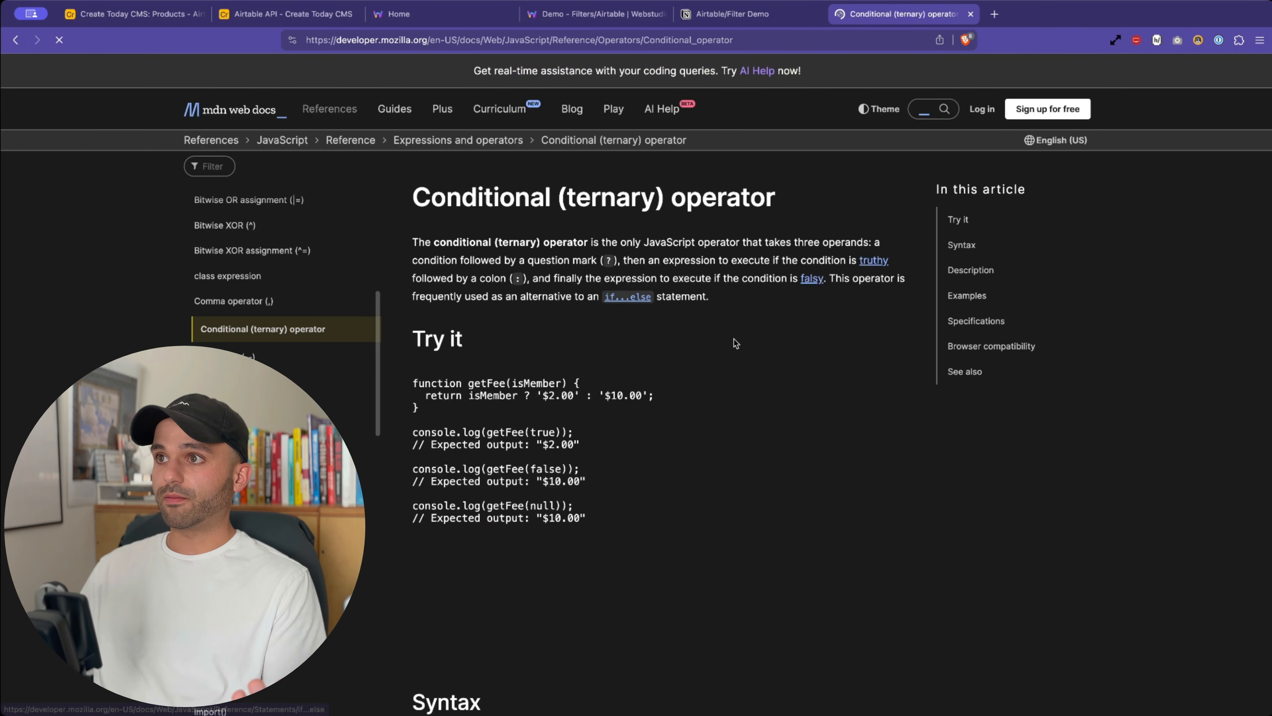
scroll(711, 343, "down", 8)
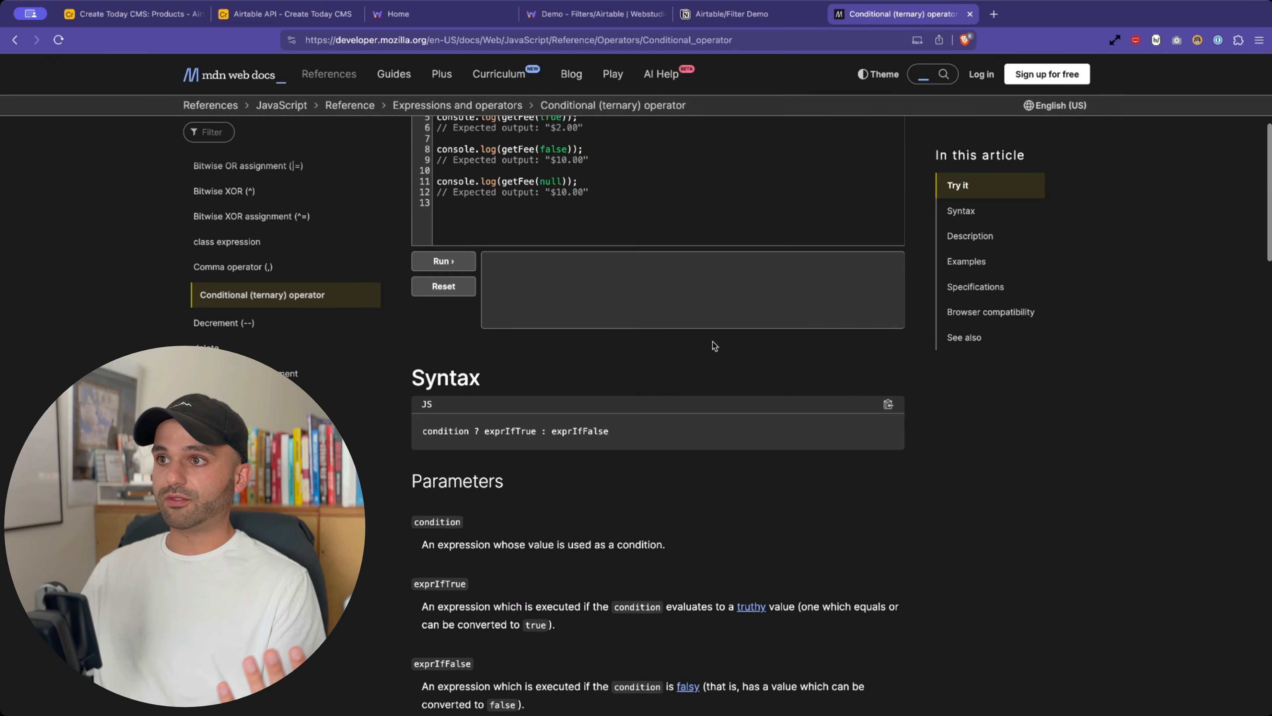
scroll(492, 340, "up", 5)
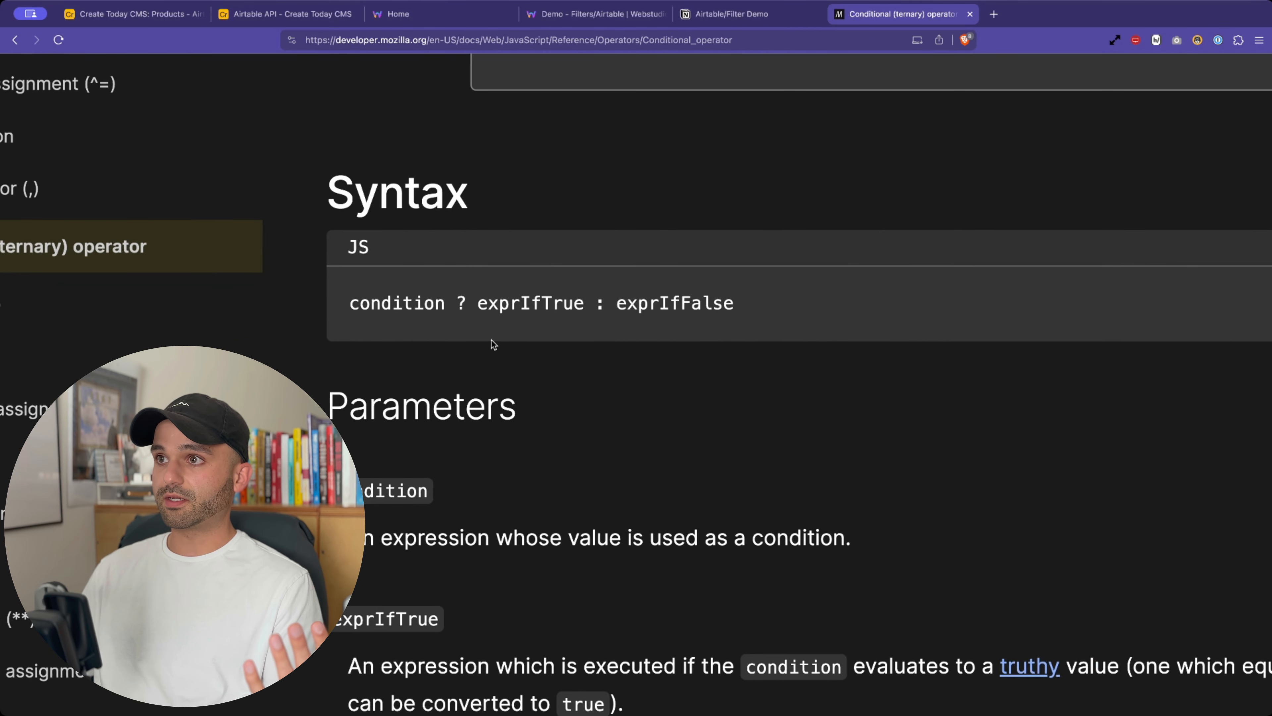
- Highlight condition, ?, exprIfTrue, the colon and exprIfFalse in the ternary syntax
triple_click(366, 293)
left_click(408, 288)
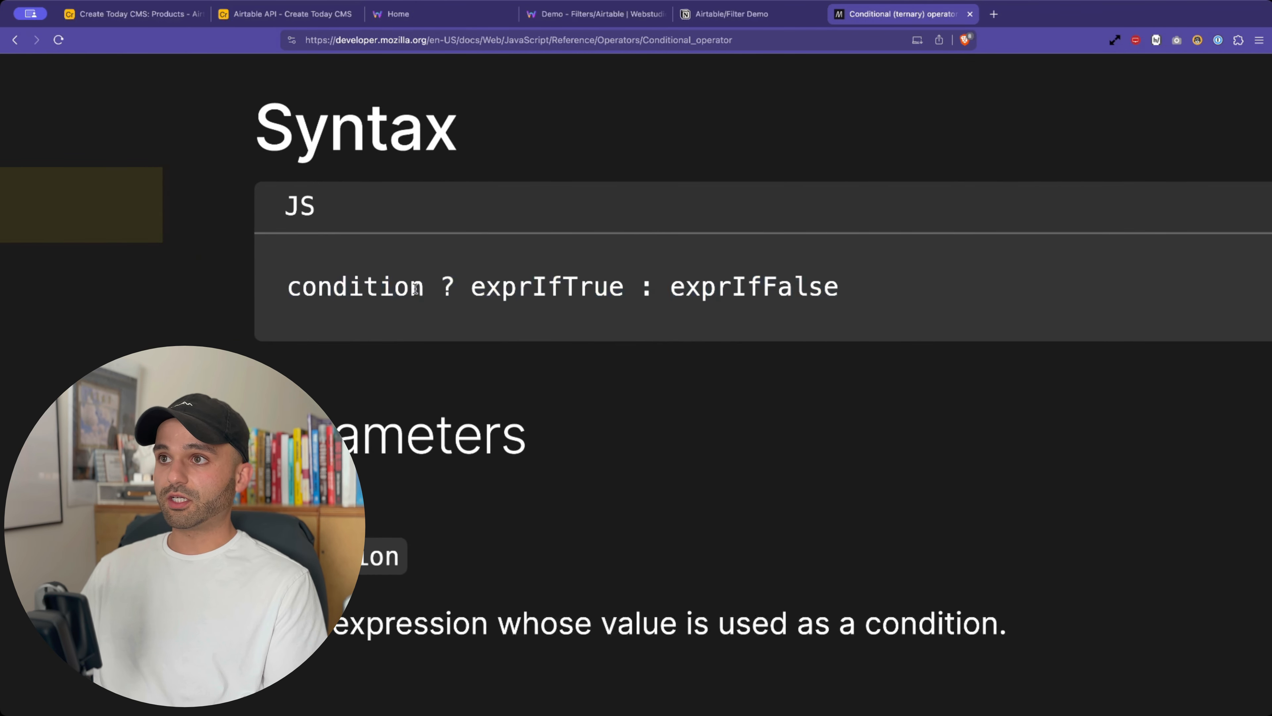
left_click_drag(440, 289, 460, 287)
double_click(522, 290)
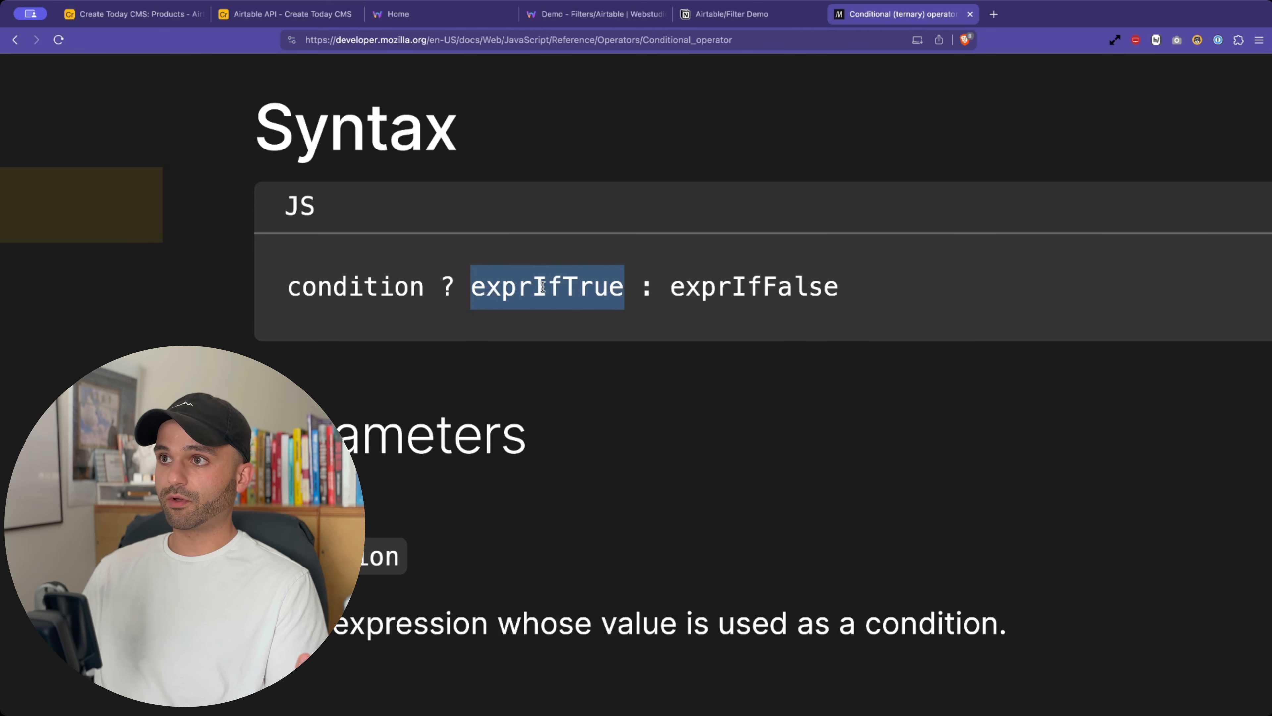
left_click(645, 293)
double_click(646, 293)
left_click(734, 289)
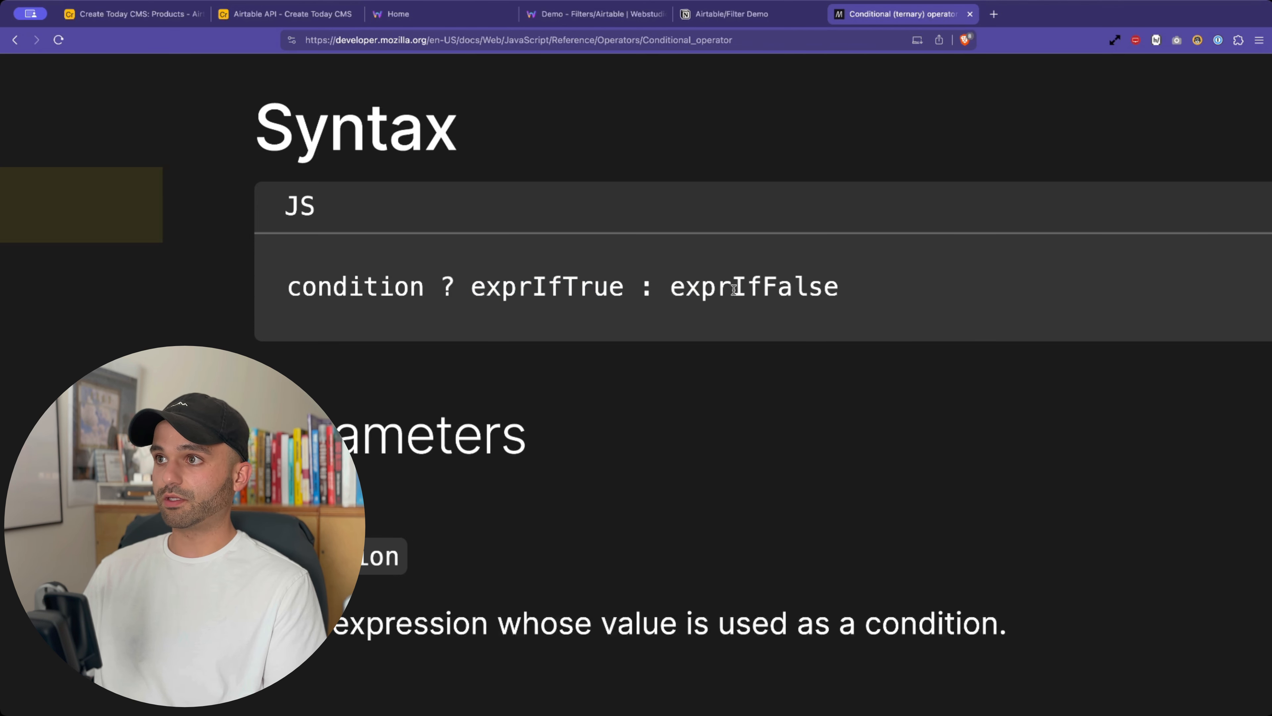
double_click(734, 289)
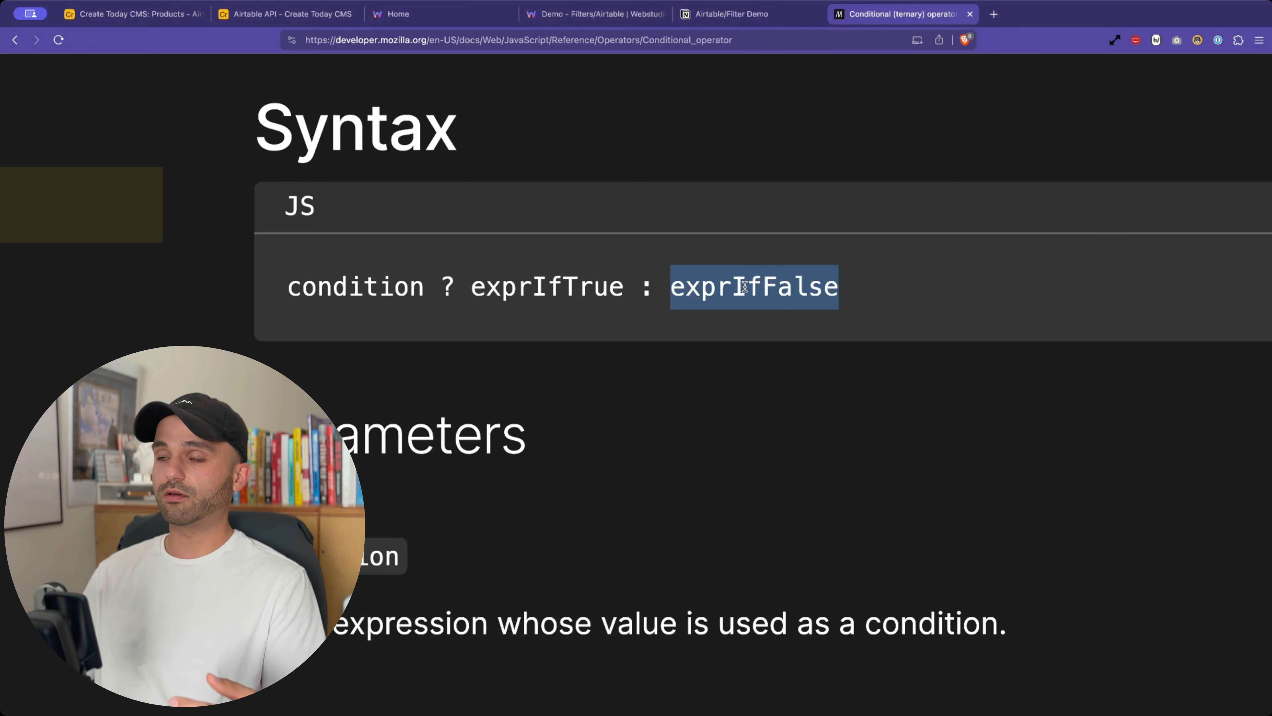
double_click(317, 289)
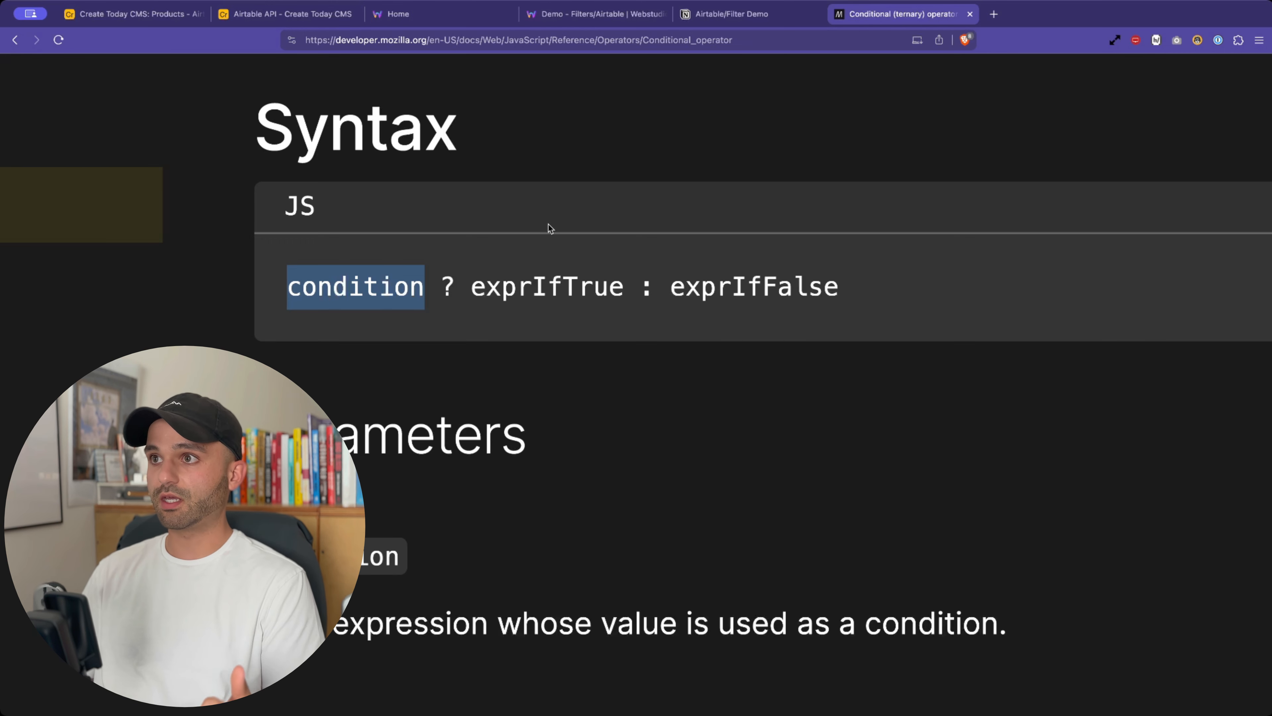
double_click(531, 287)
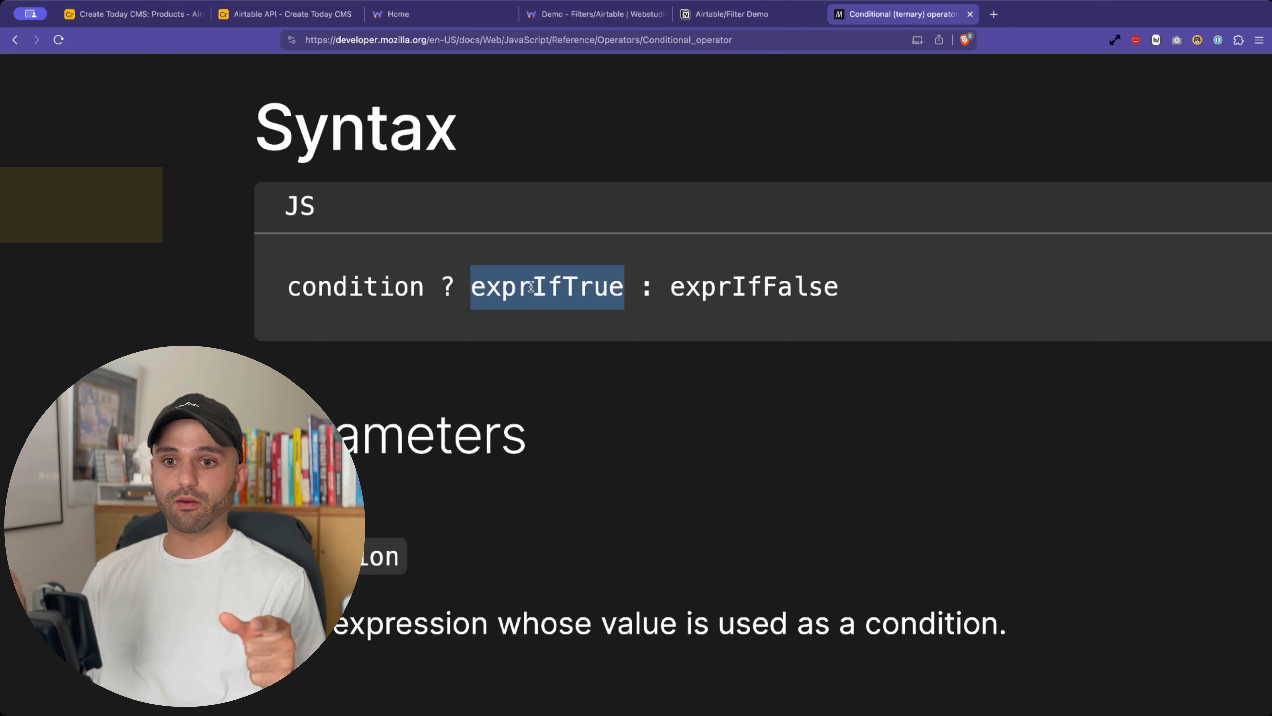
left_click(794, 298)
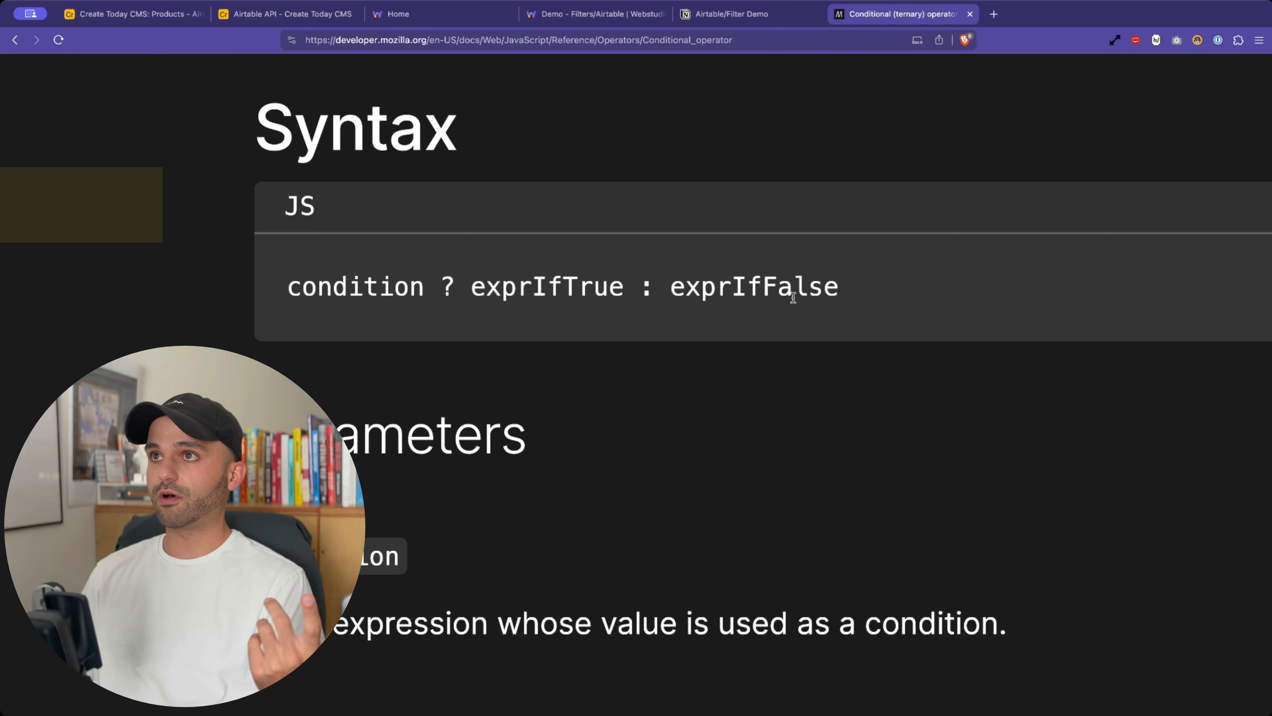
double_click(793, 298)
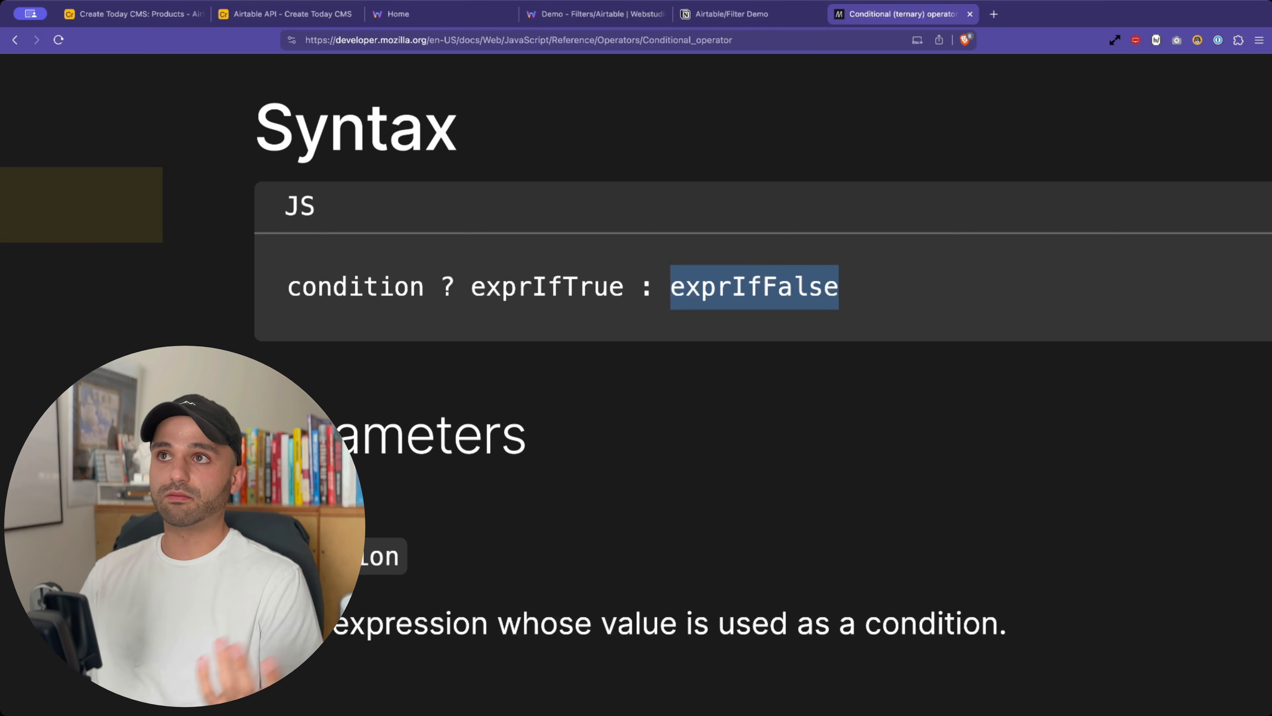
left_click(399, 14)
- Delete the stray space after ? and open a backtick template before ?filterByFormula
left_click(561, 14)
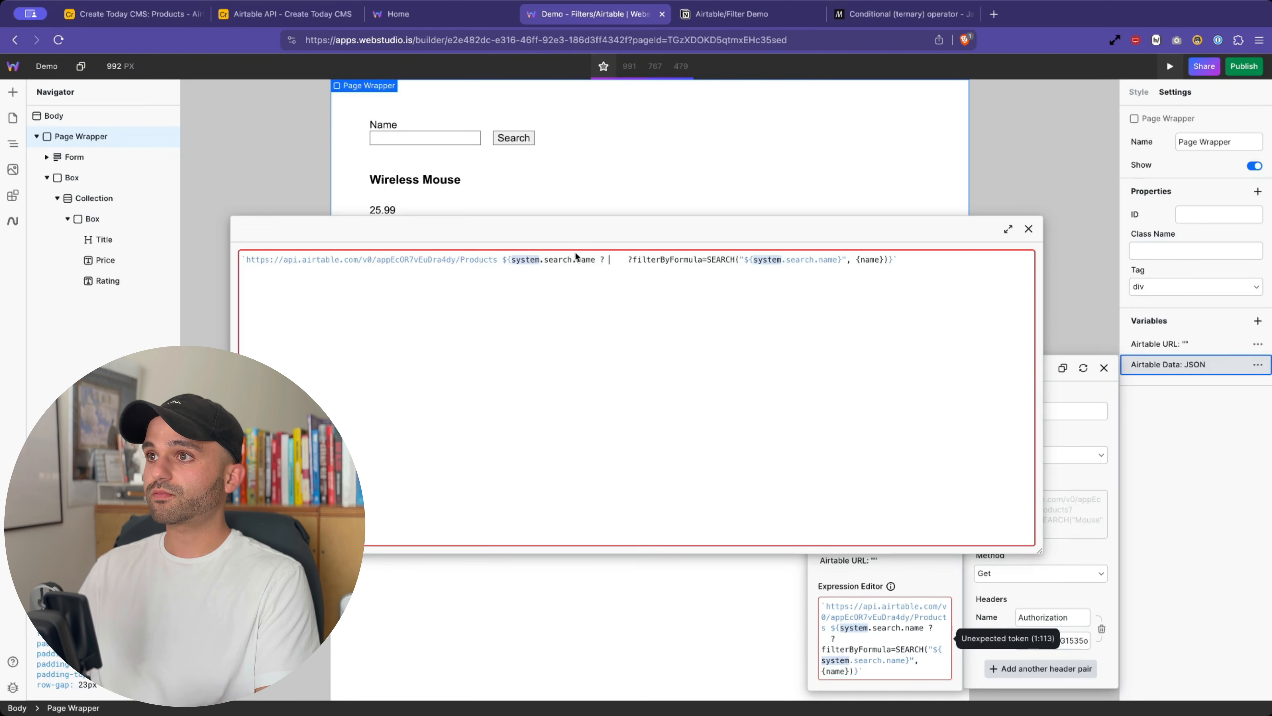
left_click(624, 257)
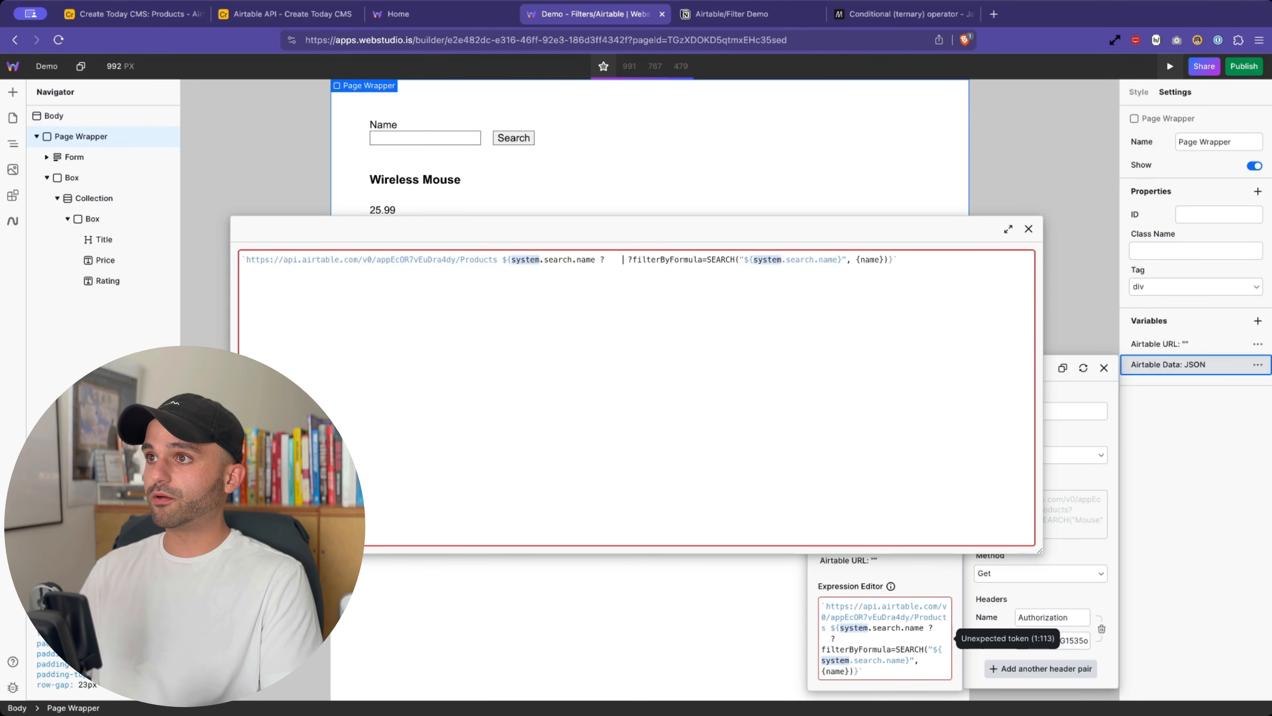
key("BackSpace")
key("BackSpace")
key("BackSpace")
key("BackSpace")
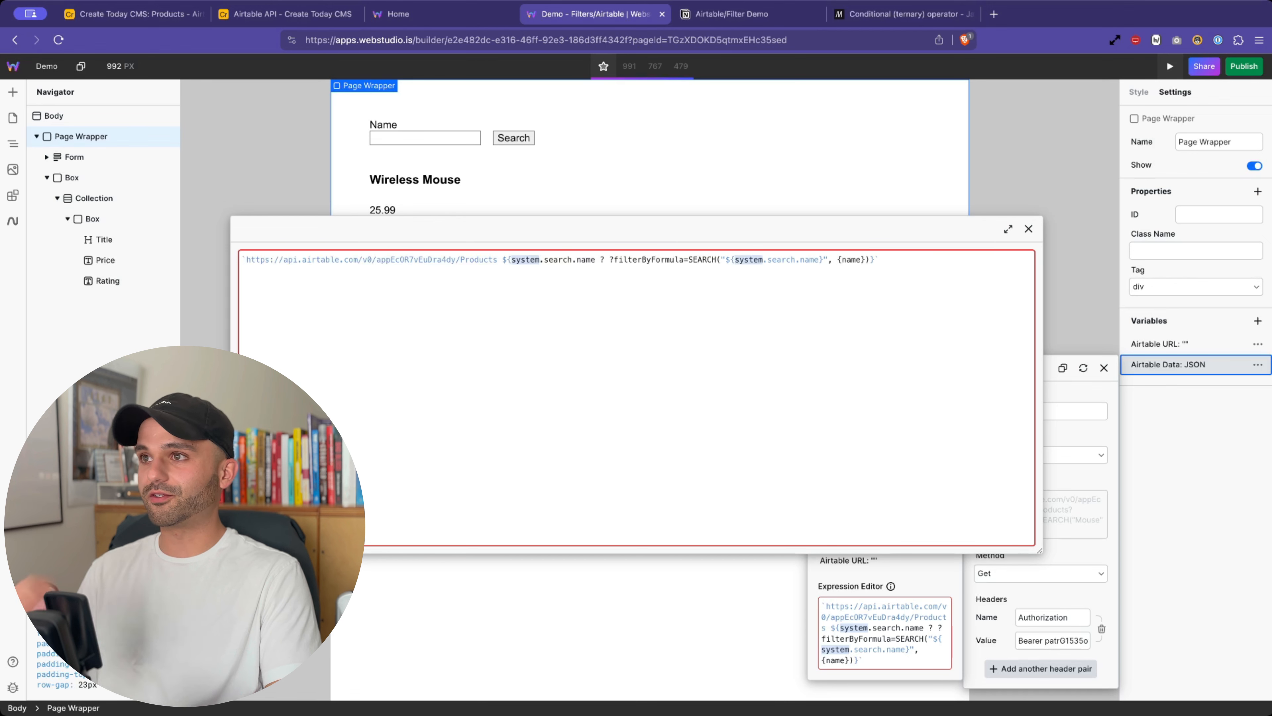
type("`")
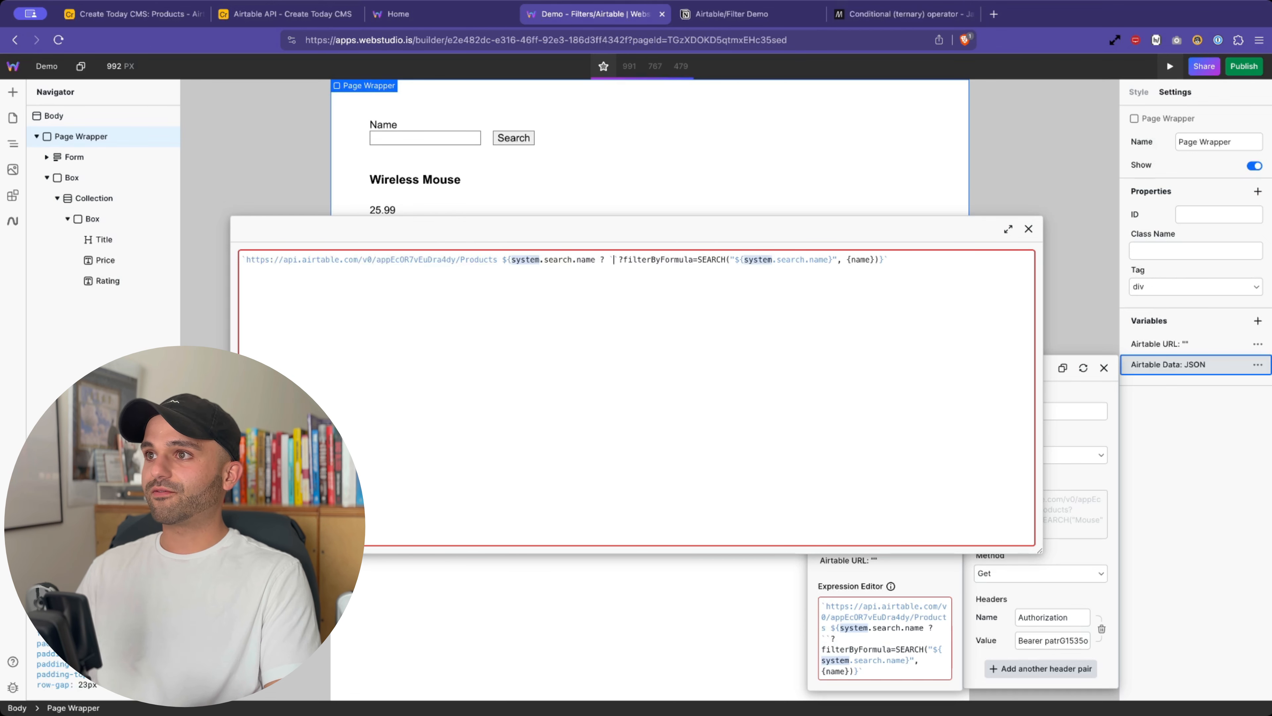
key("BackSpace")
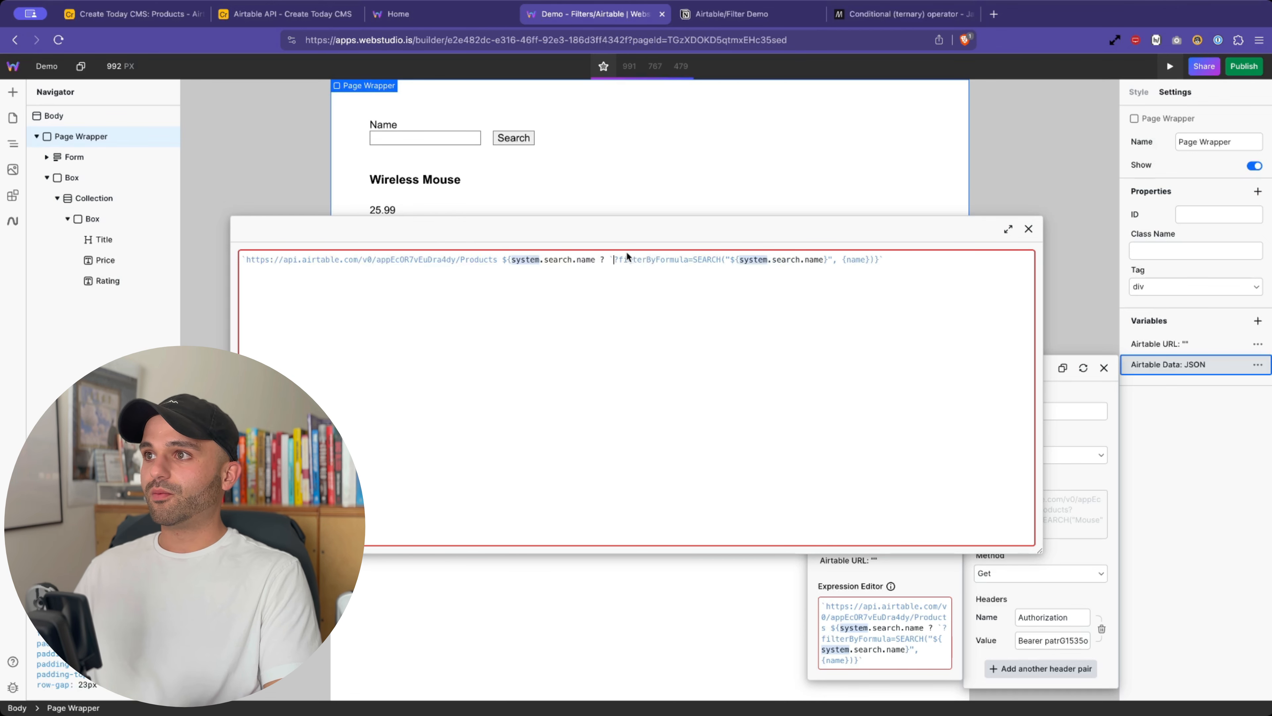
key("BackSpace")
type("`")
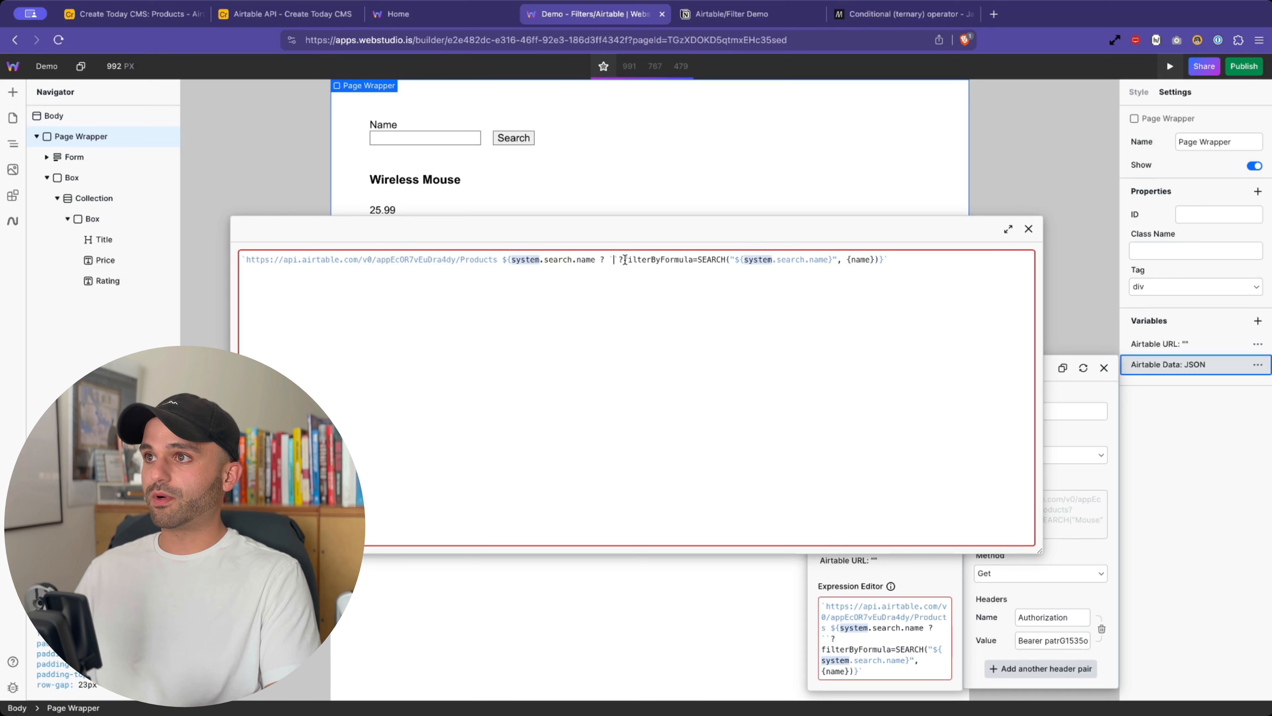
key("Delete")
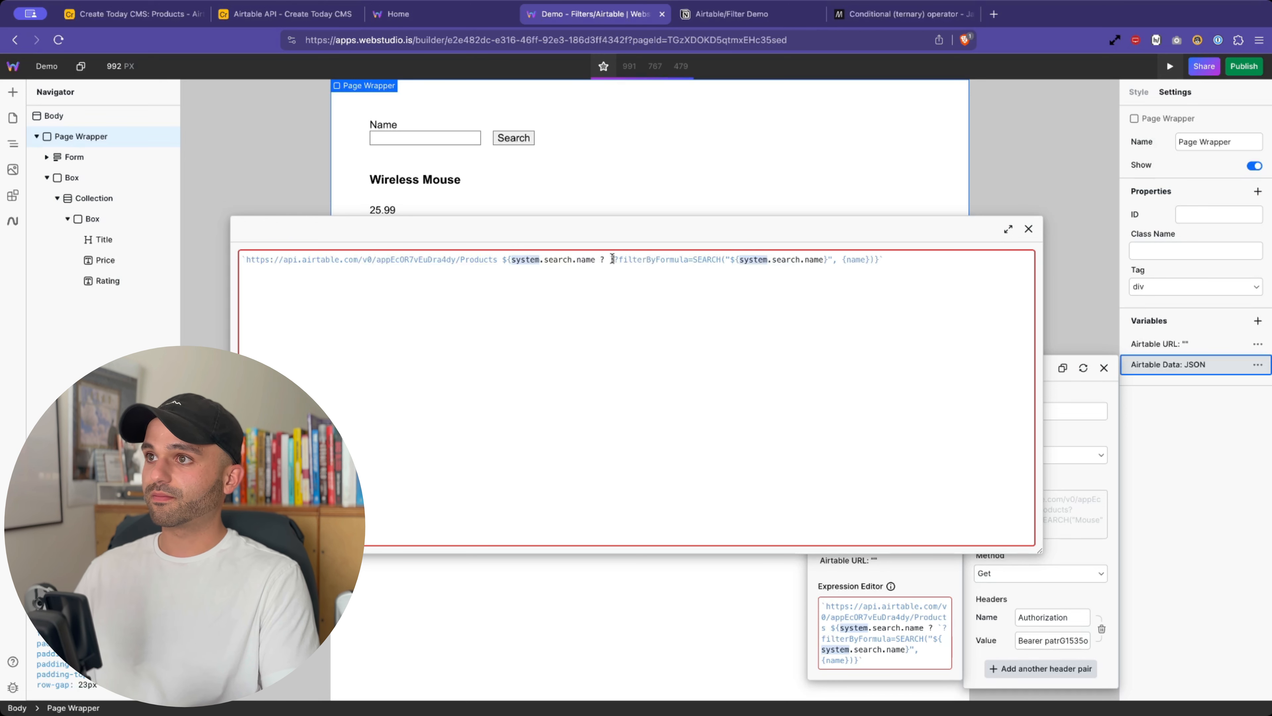
- Trace the filterByFormula query through system.search.name and move to the expression's end
left_click_drag(613, 260, 717, 257)
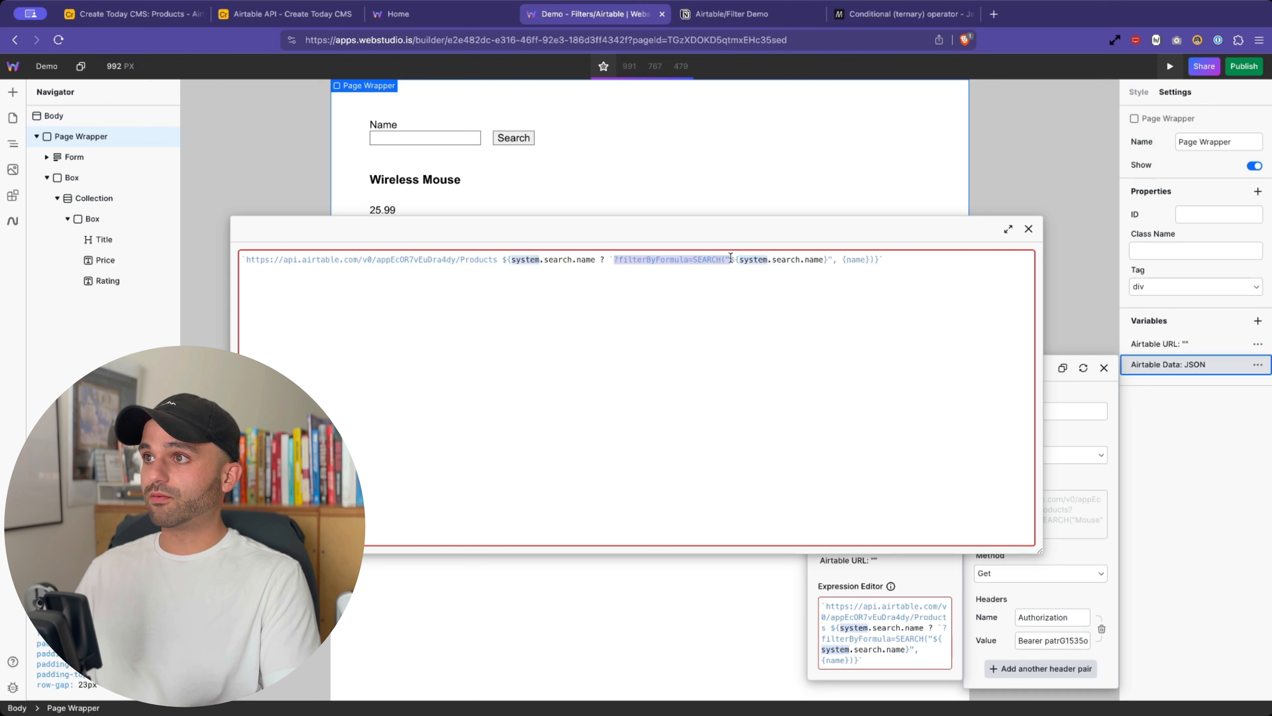
left_click_drag(733, 257, 760, 260)
left_click_drag(791, 256, 866, 257)
left_click(830, 257)
left_click(878, 257)
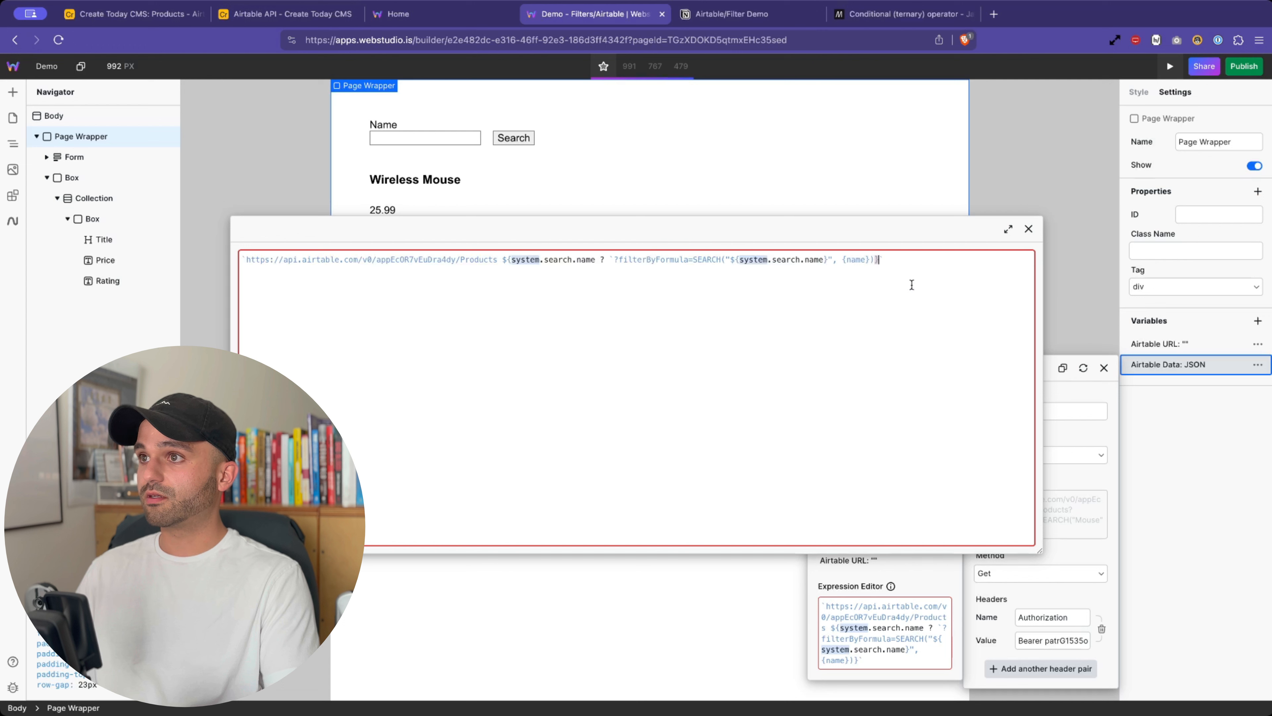
left_click(900, 265)
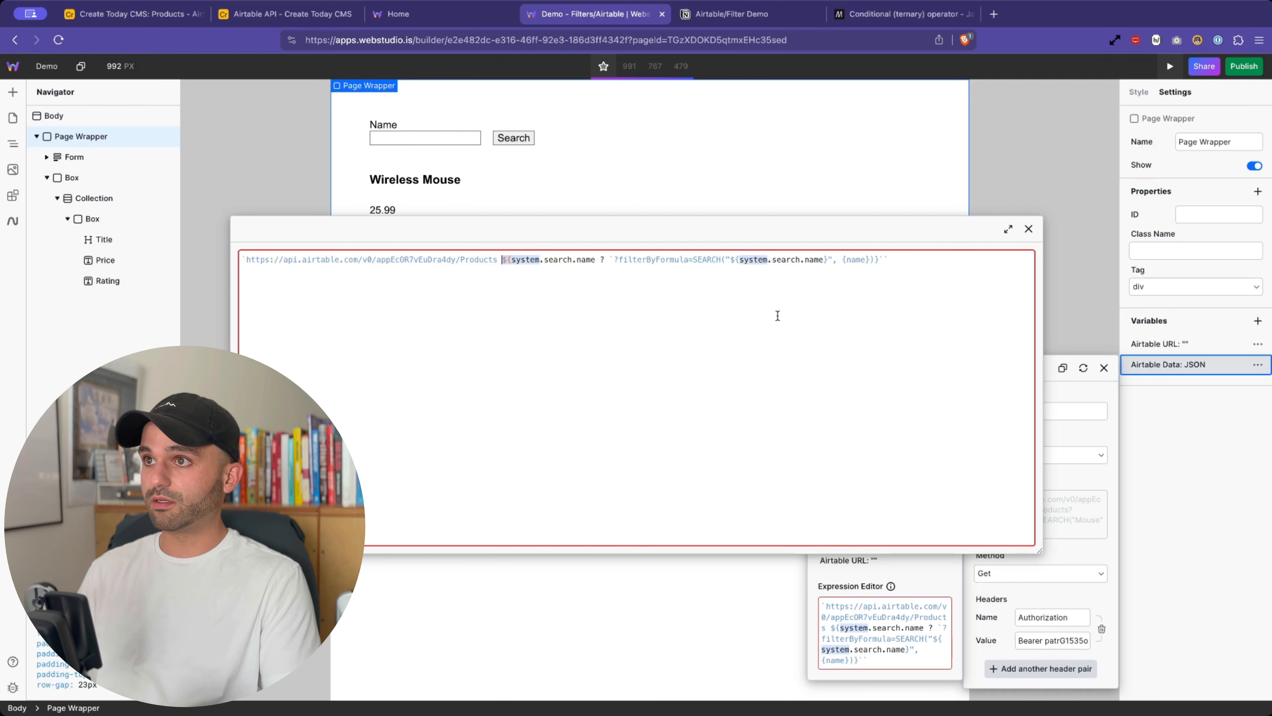
- Remove the space after Products and append the : '' false branch
key("BackSpace")
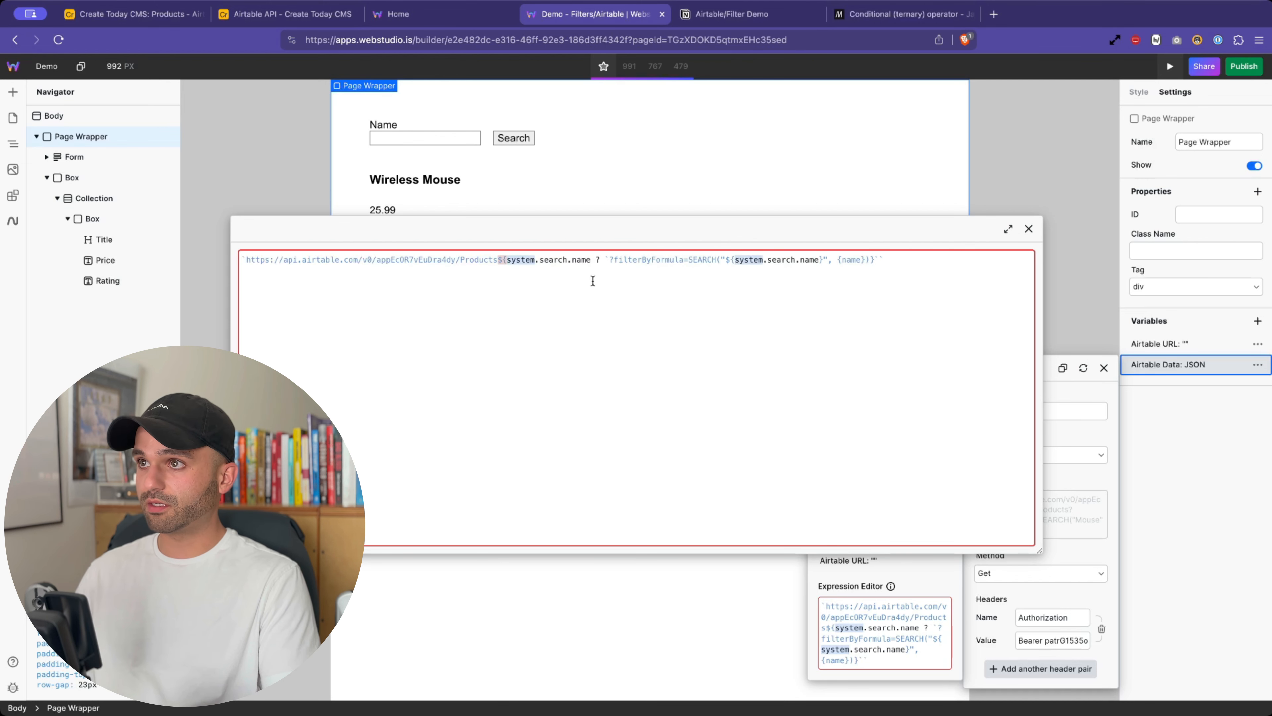
left_click(596, 261)
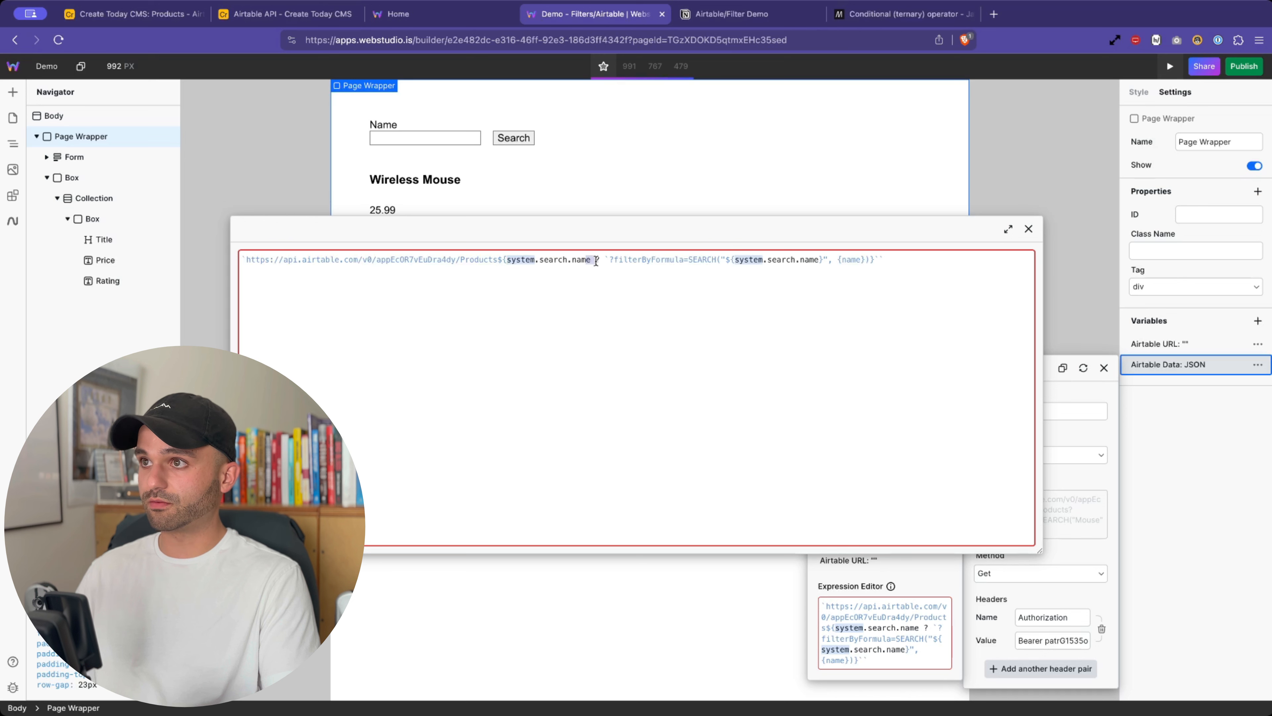
left_click(625, 290)
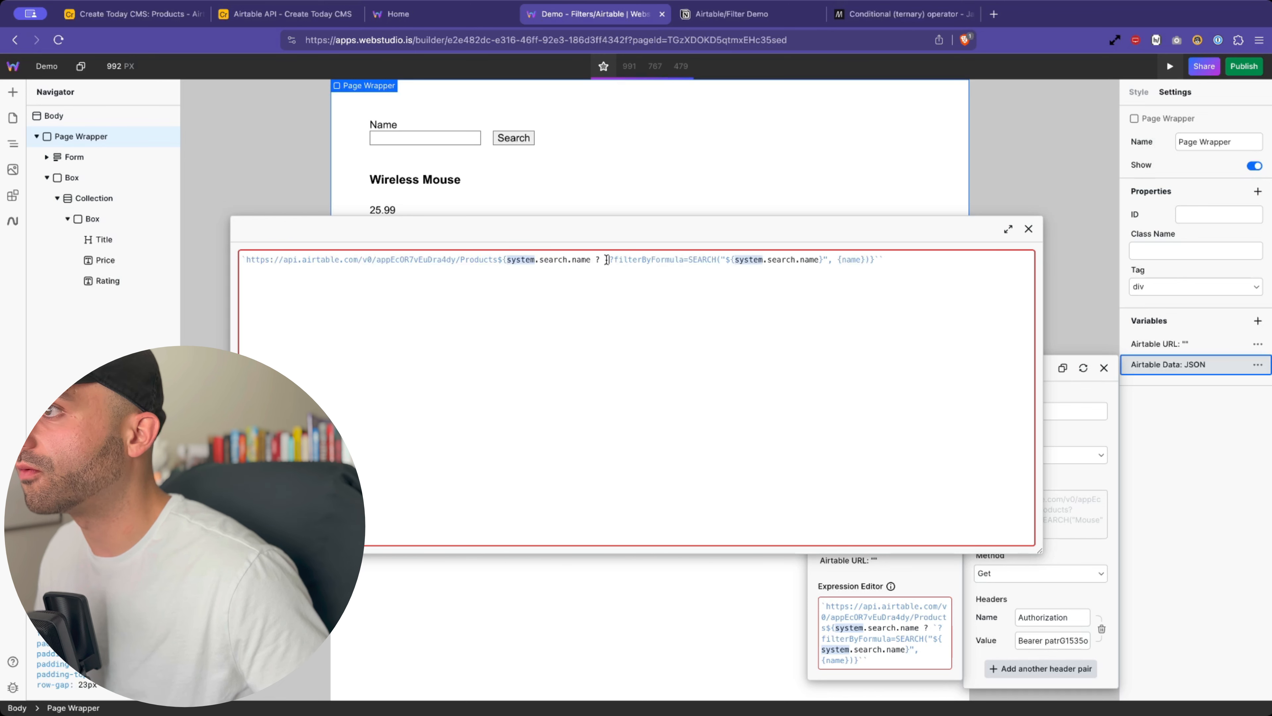
left_click_drag(605, 259, 875, 258)
left_click(875, 258)
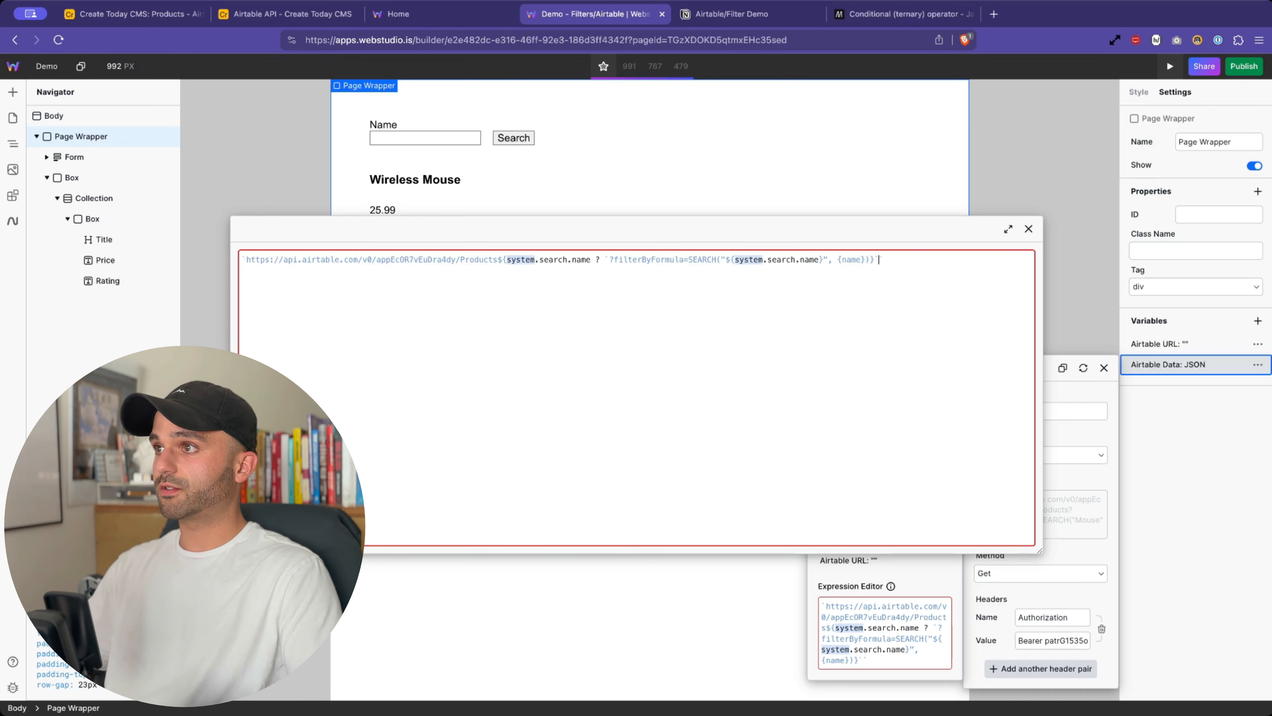
type(": ''")
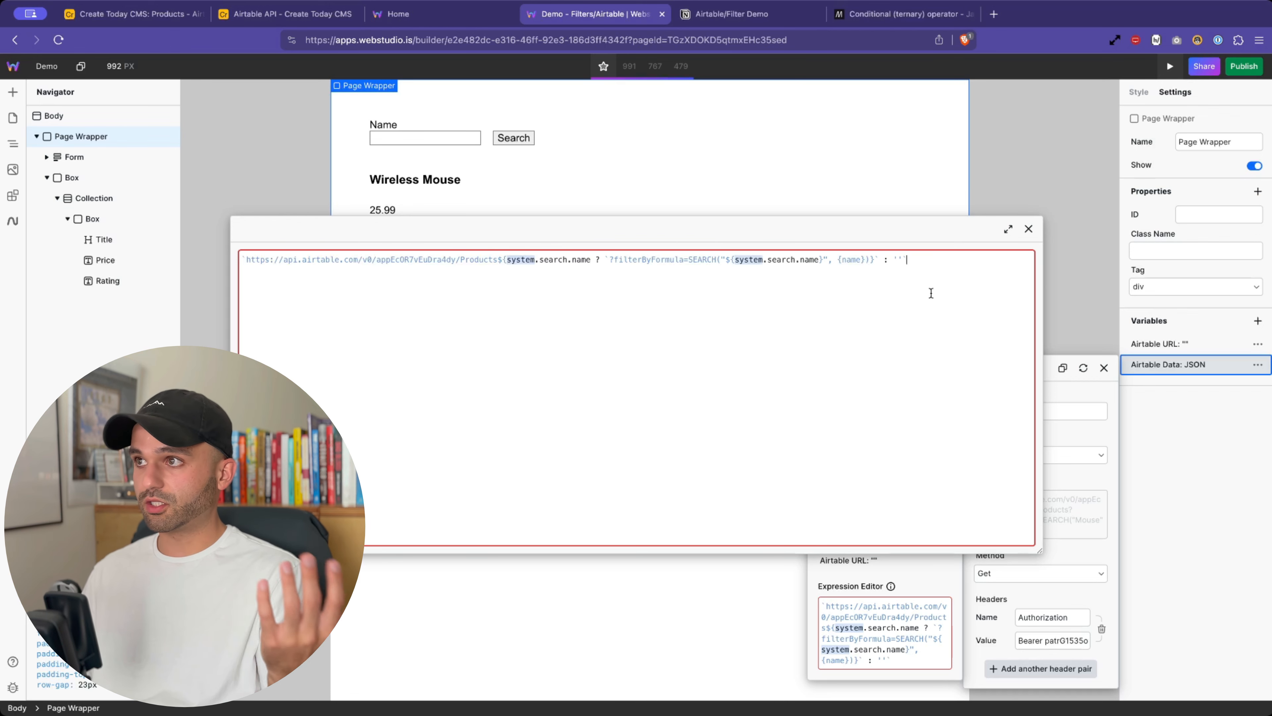
- Fix the closing } and add the final backtick, then close the expanded editor
left_click(902, 240)
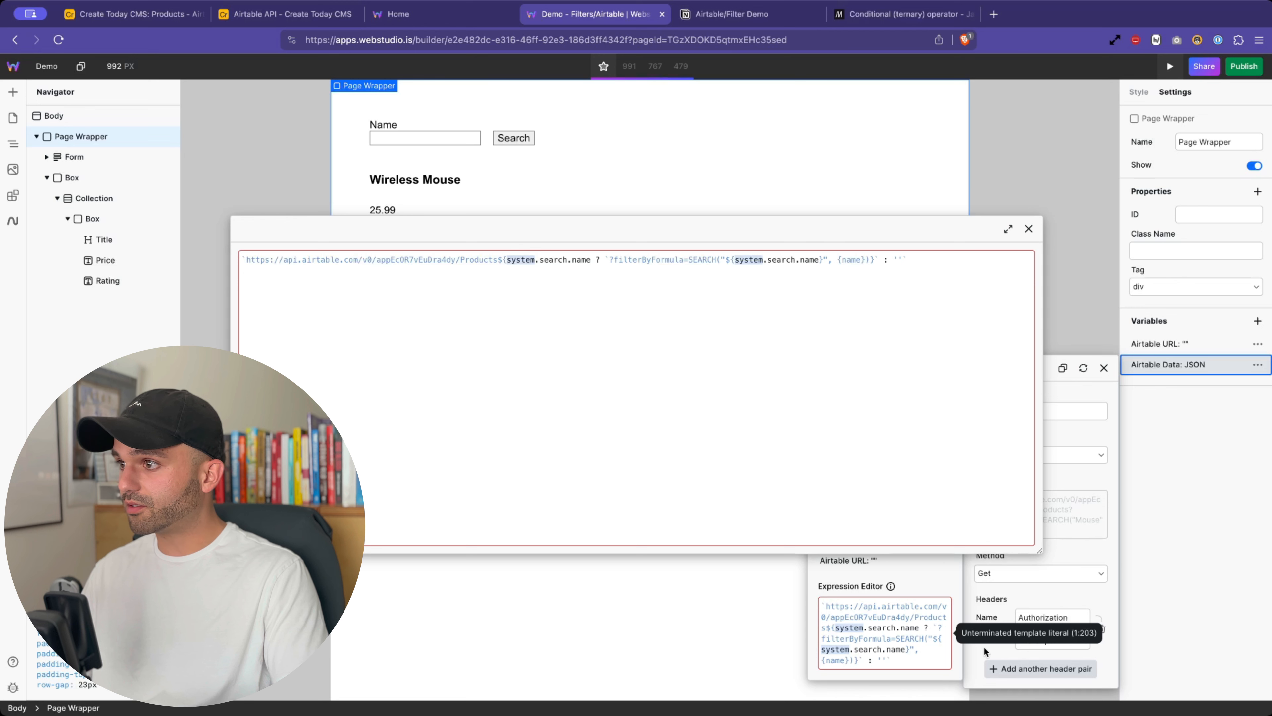
left_click(922, 263)
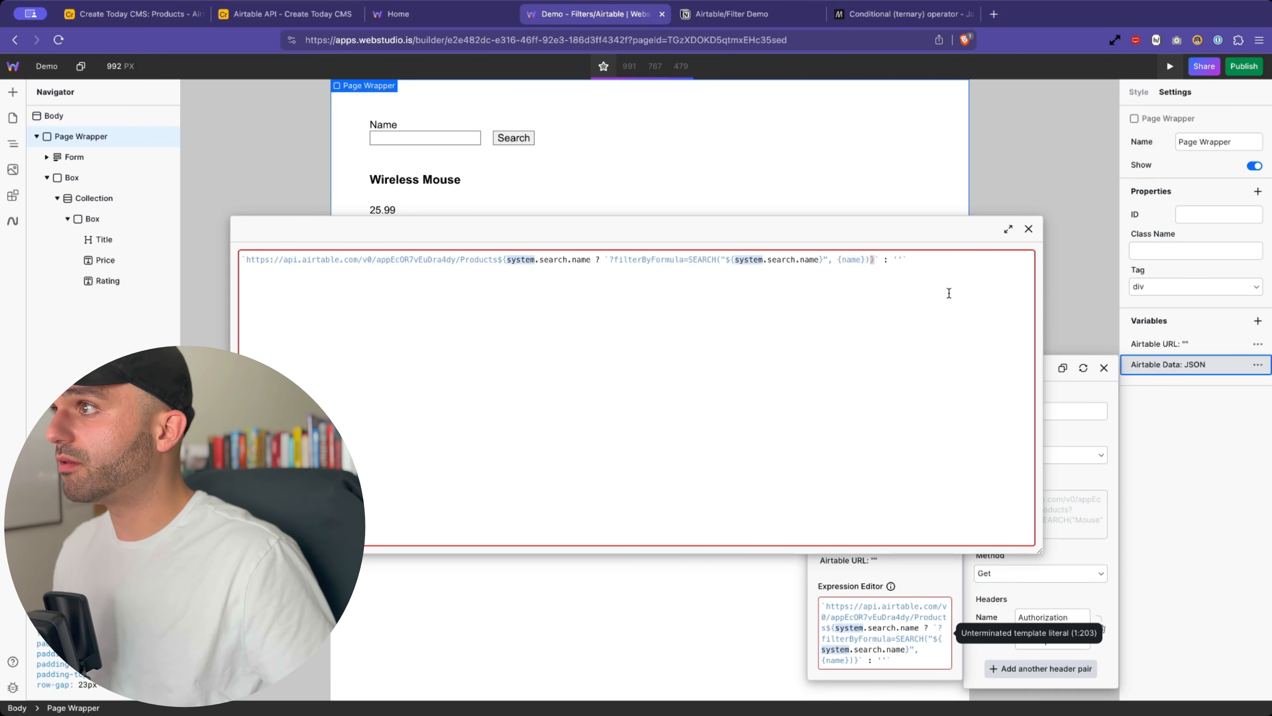
key("BackSpace")
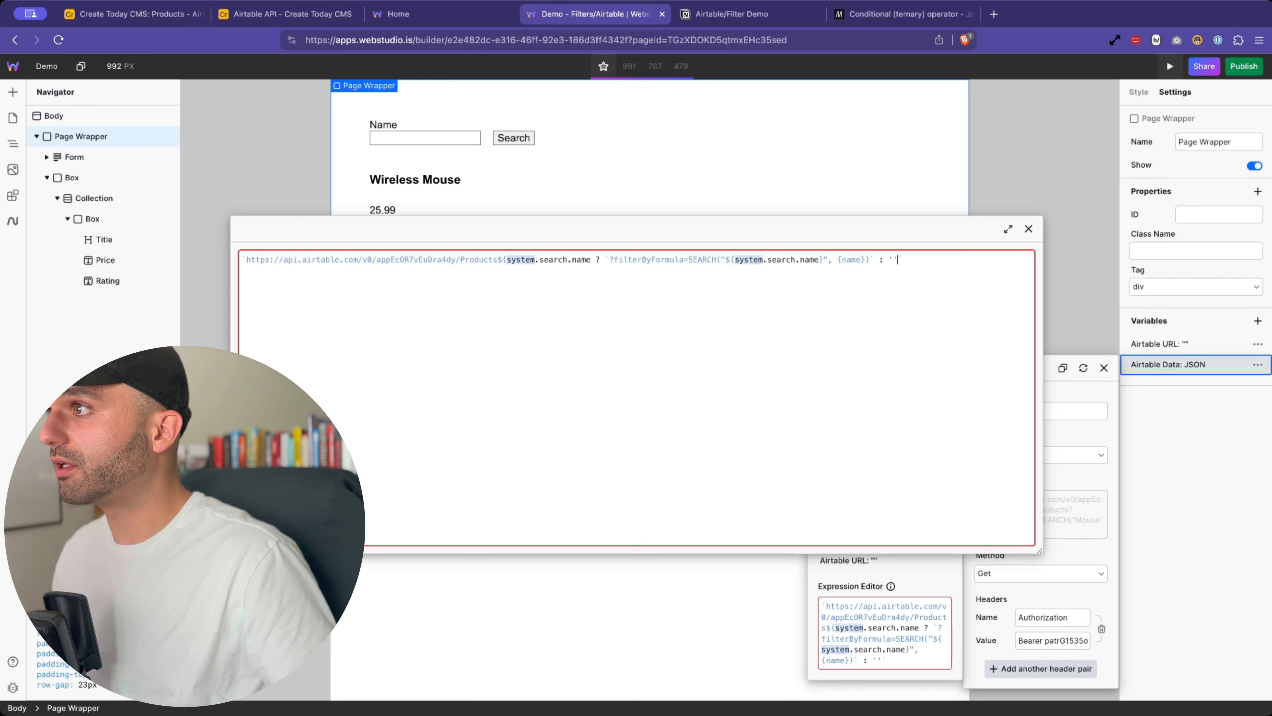
type("}")
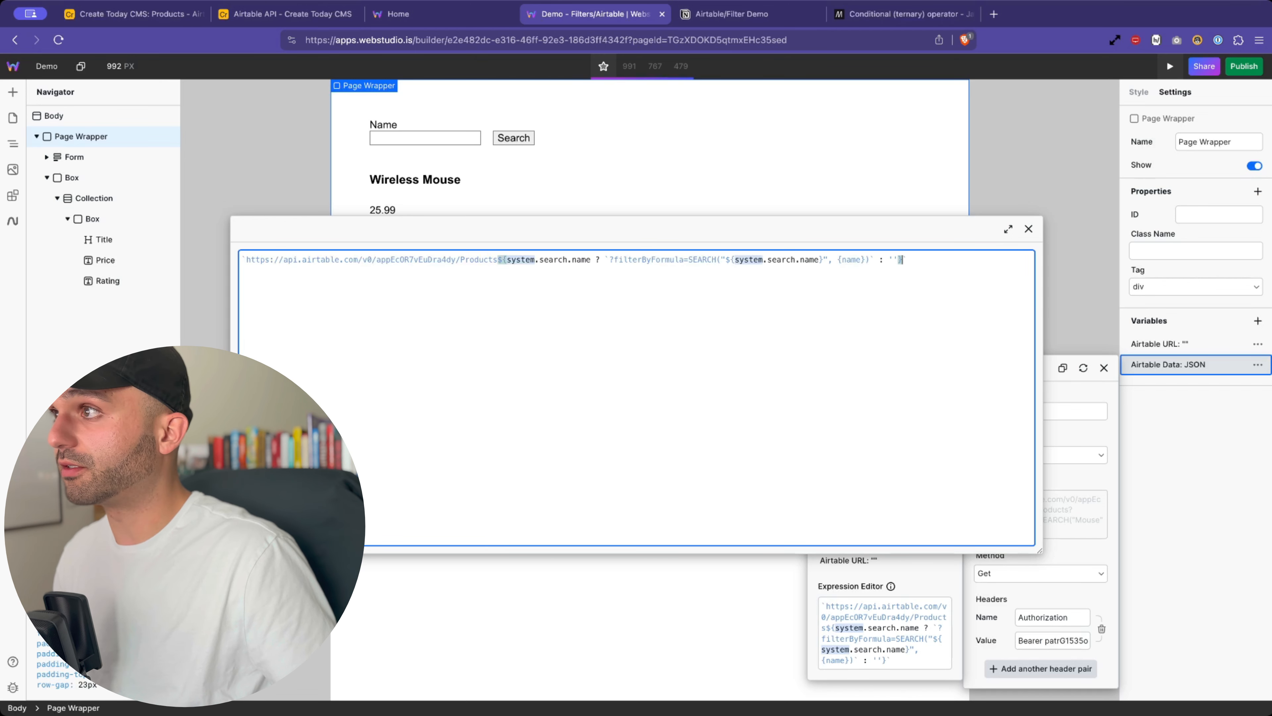
left_click(705, 315)
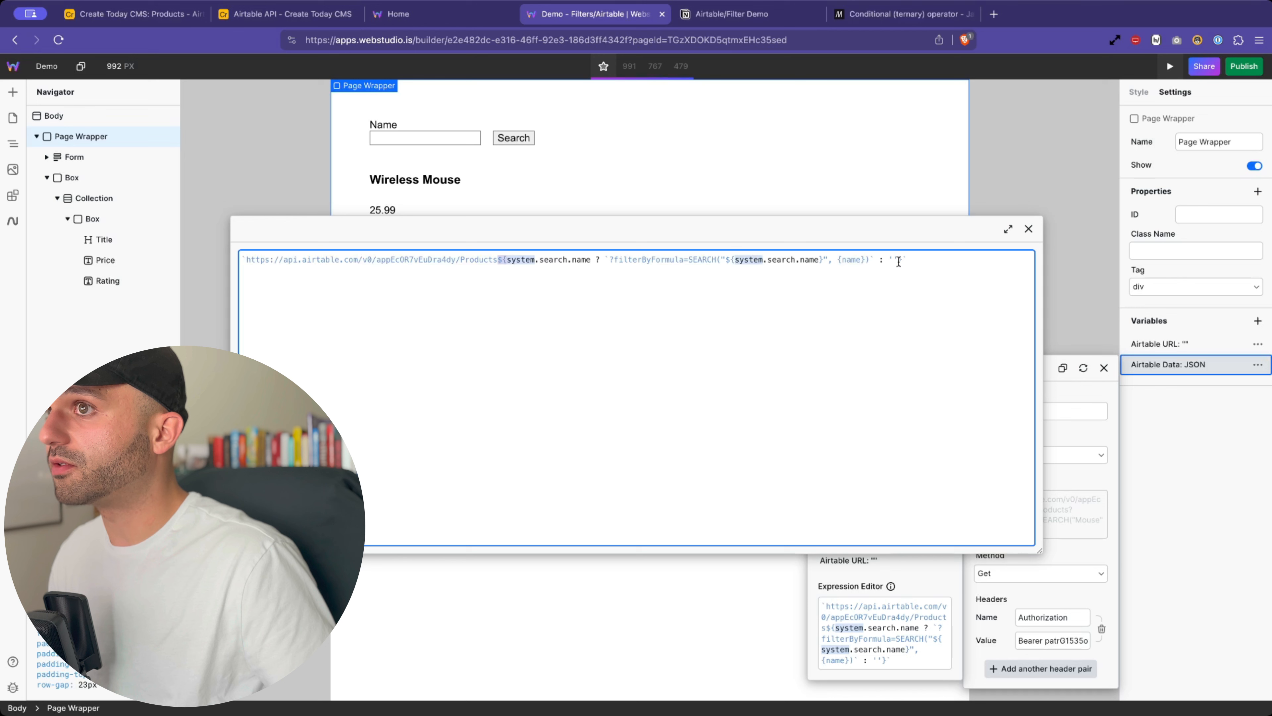
type("`")
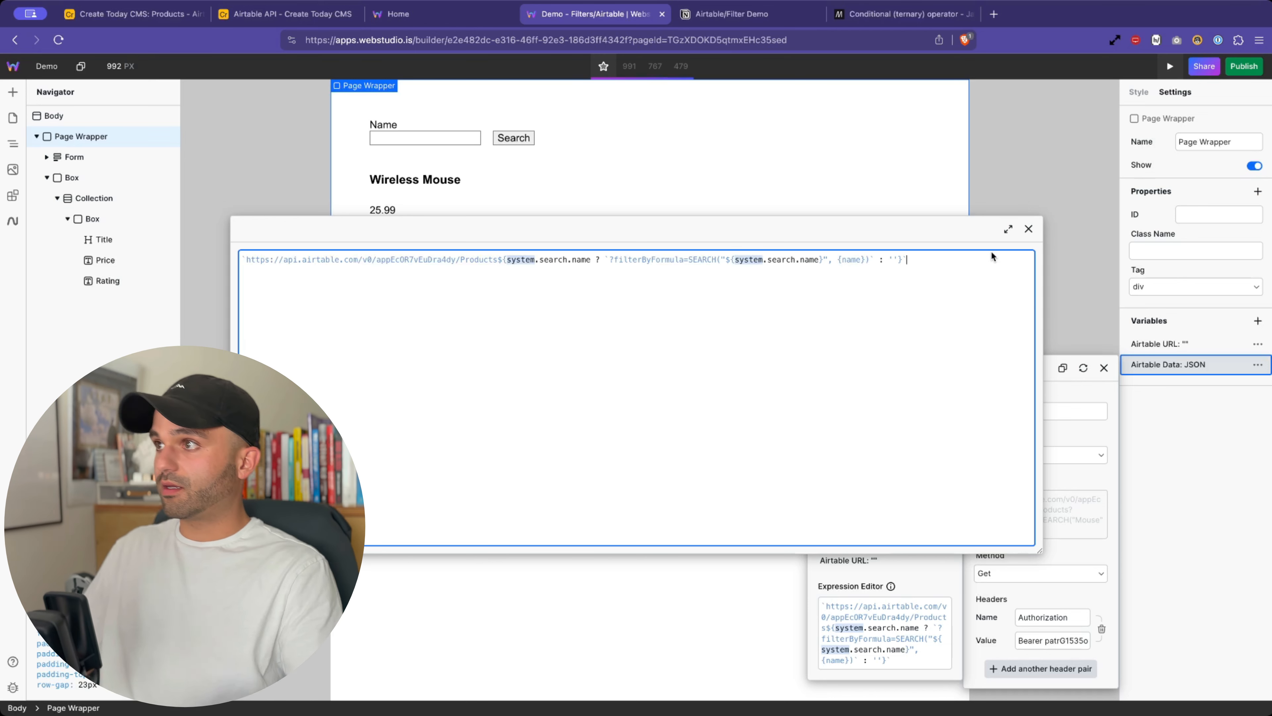
left_click(1028, 229)
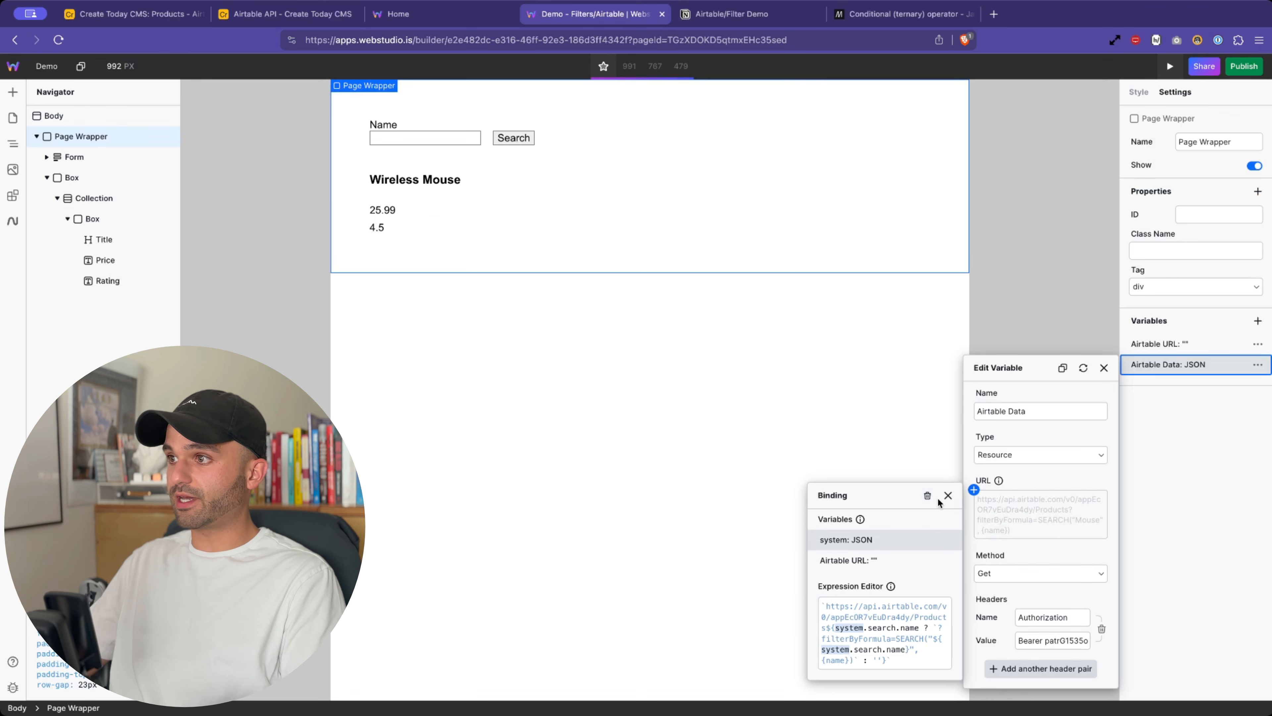
- Refresh the Airtable Data resource, toggle Preview, and reload so all five products appear
left_click(947, 495)
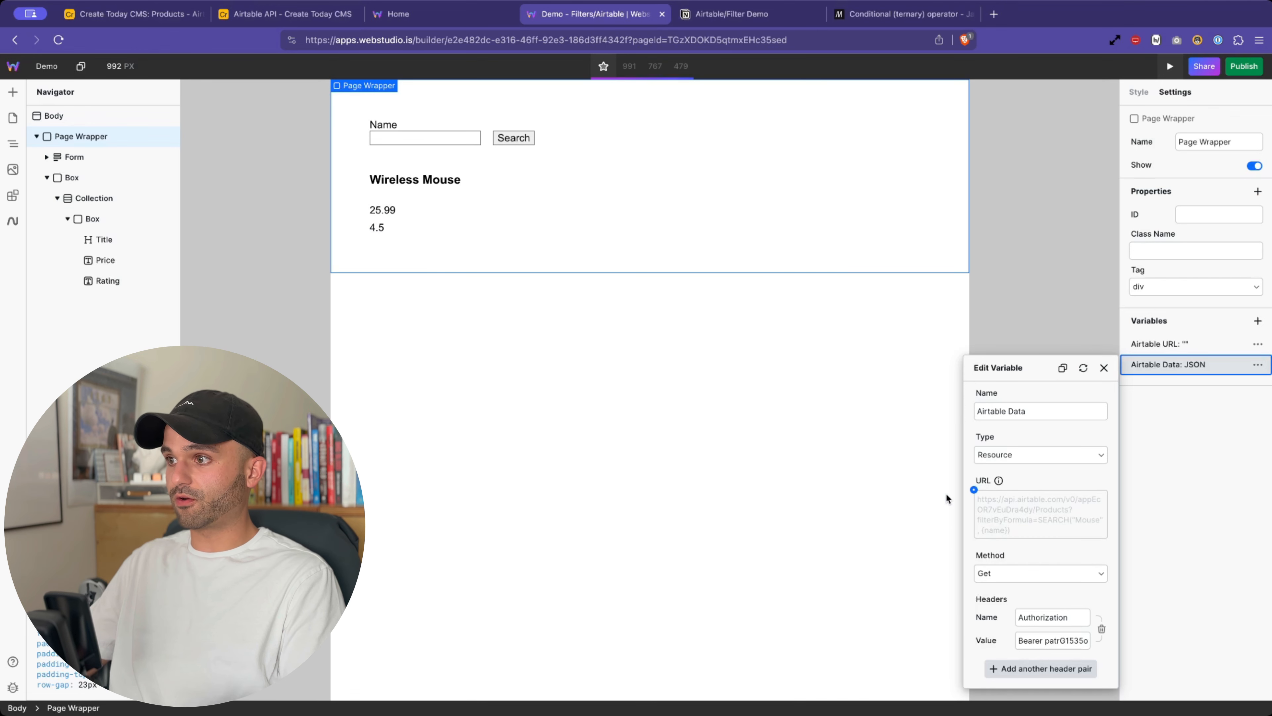
left_click(1083, 368)
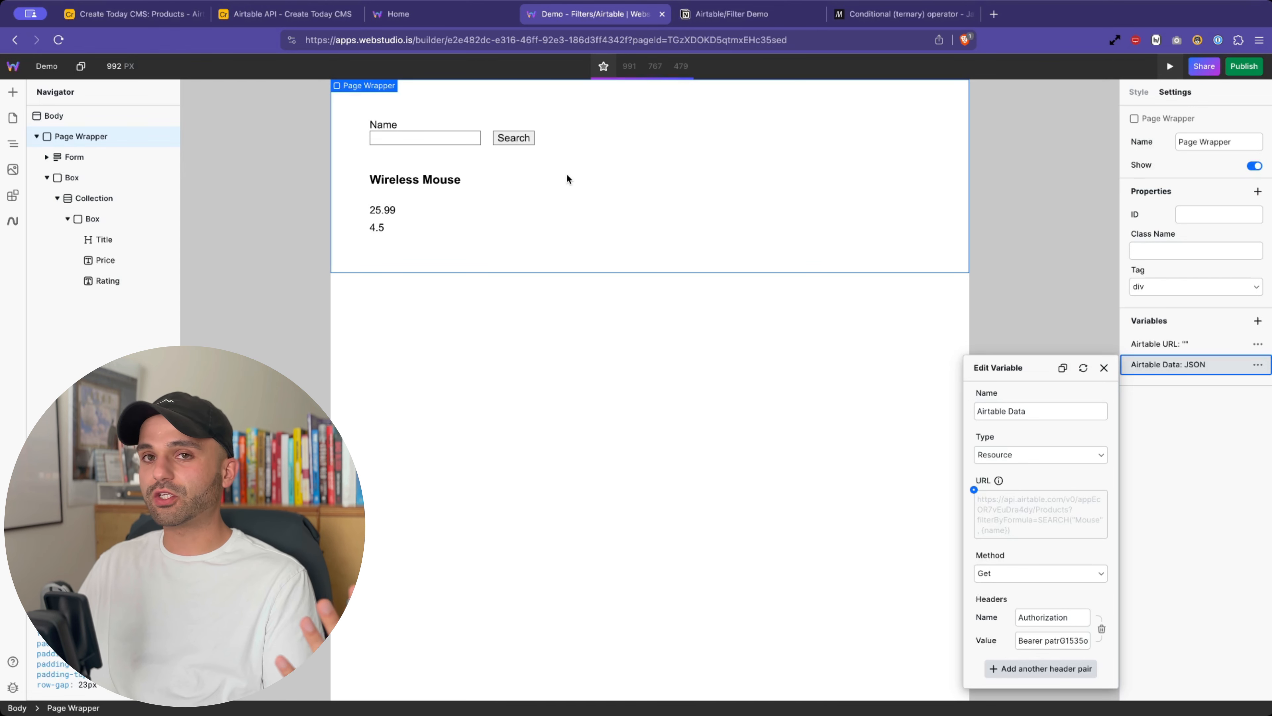
left_click_drag(569, 40, 830, 39)
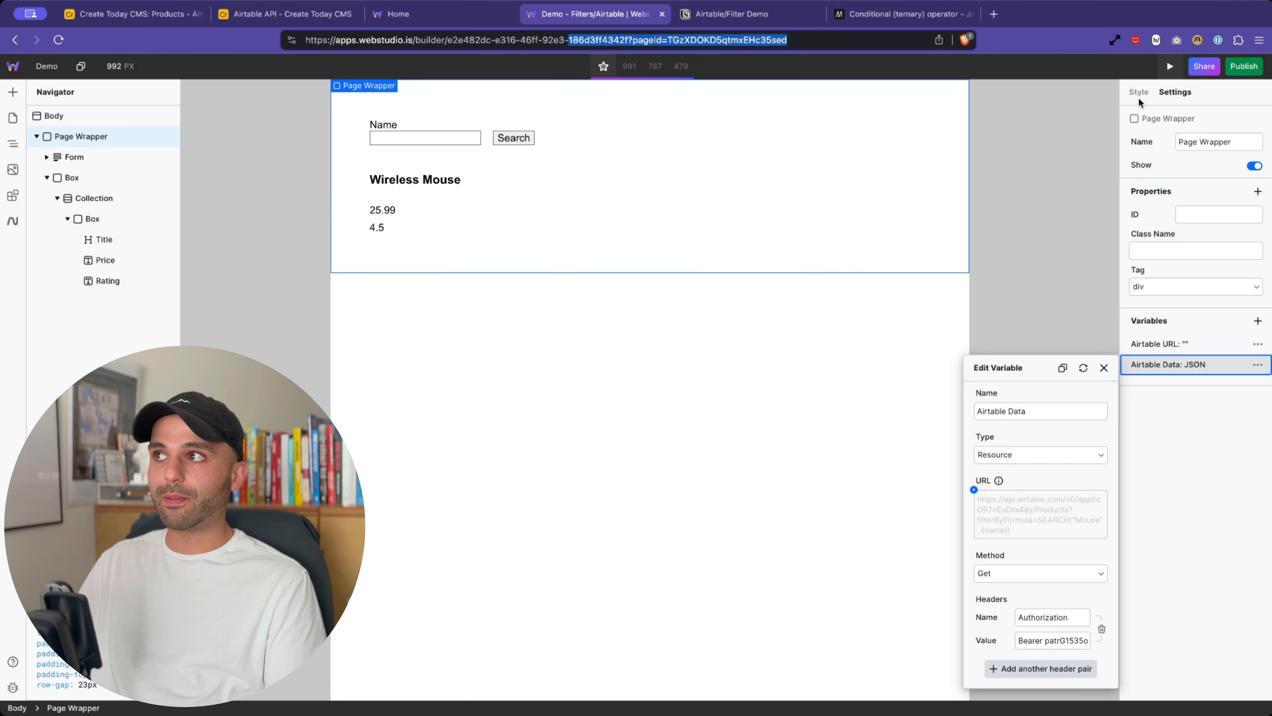
left_click(1169, 66)
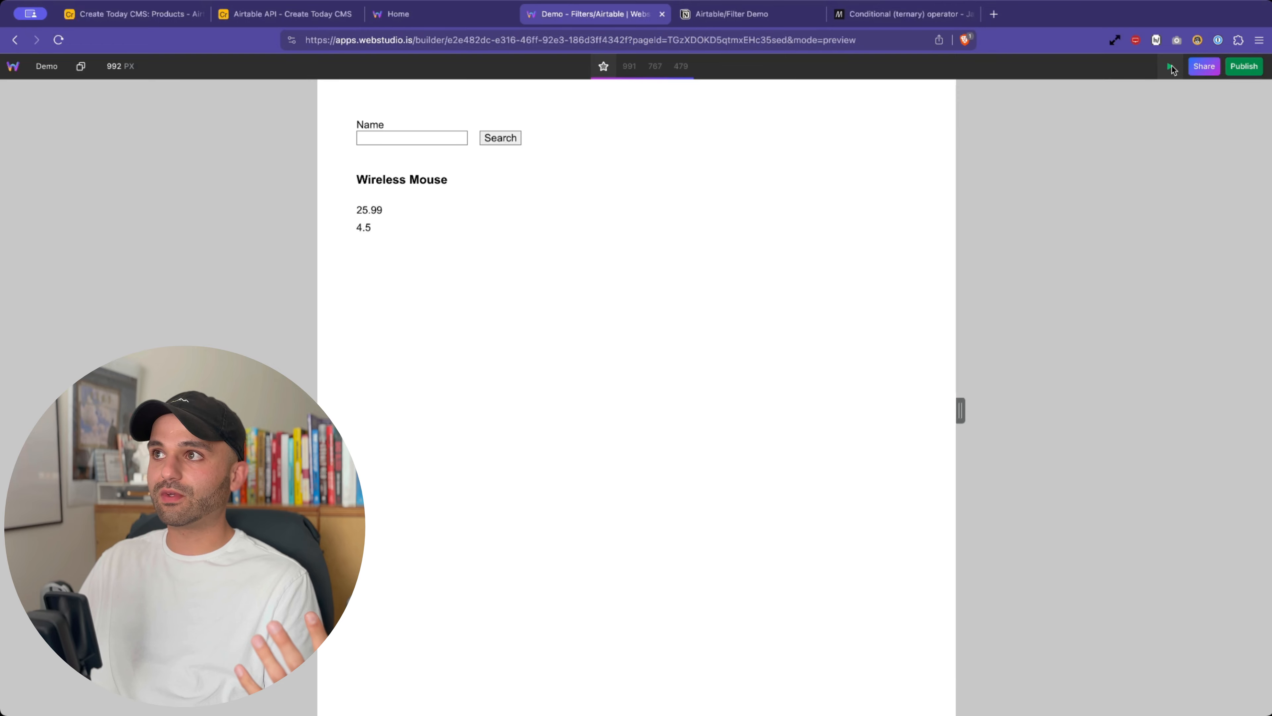
left_click(1171, 67)
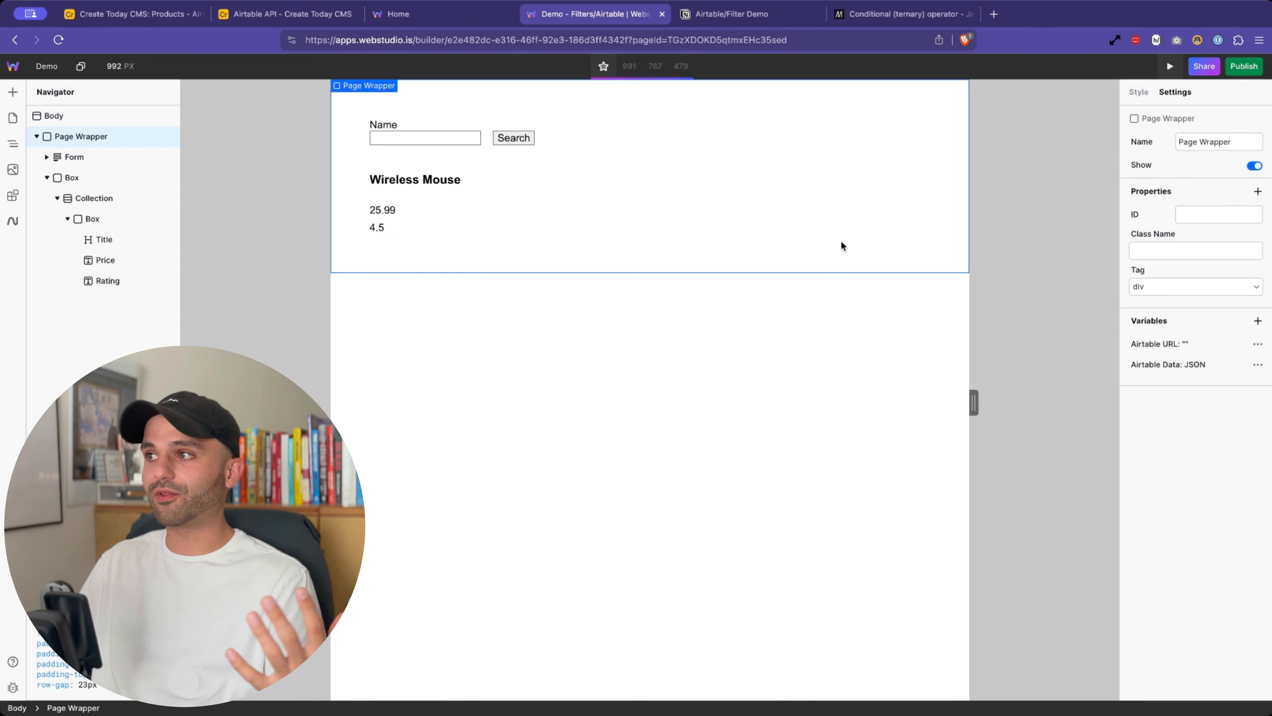
left_click(58, 41)
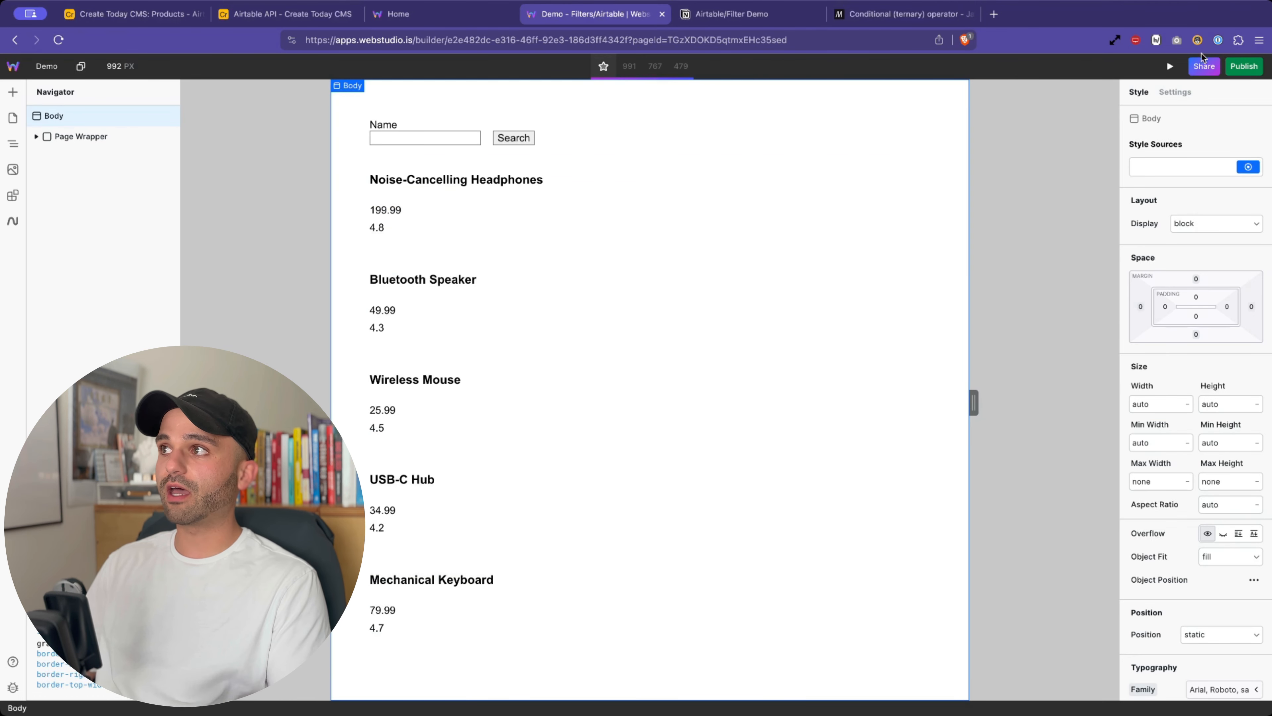
- In Preview, search the Name field for 'Mouse' to narrow the list to Wireless Mouse
left_click(1167, 67)
left_click(426, 143)
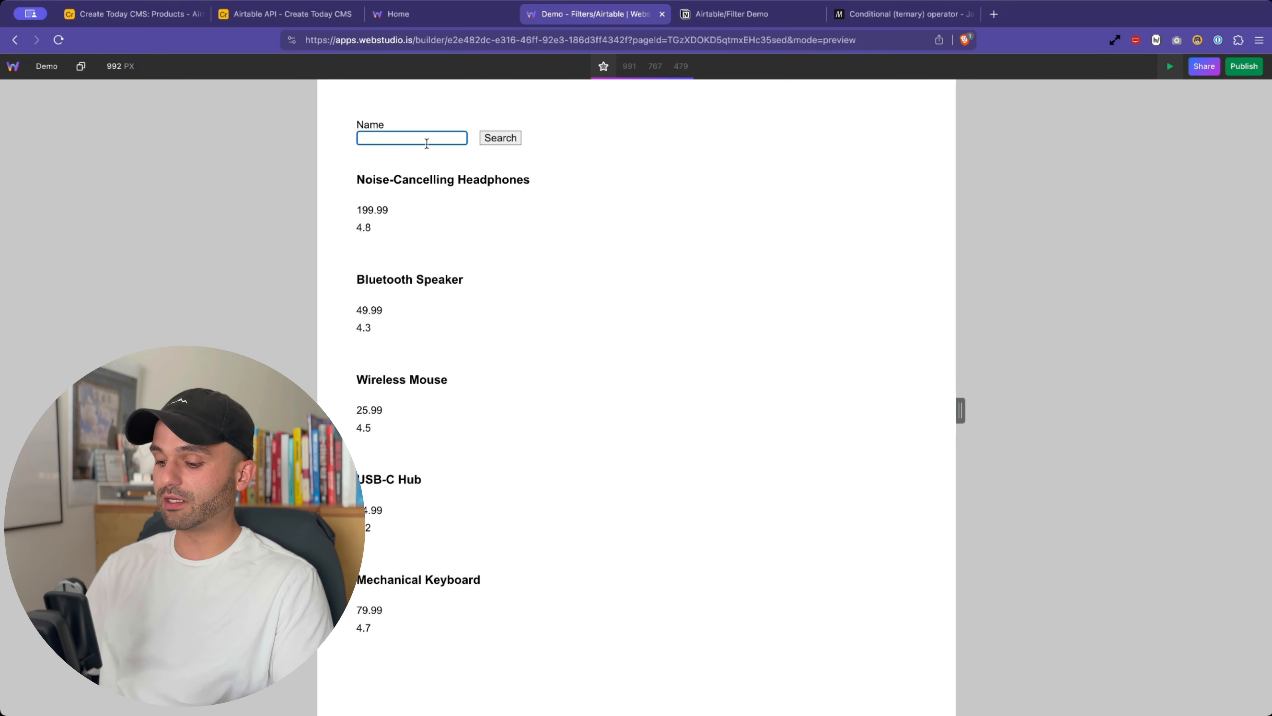
type("Mouse")
left_click(499, 138)
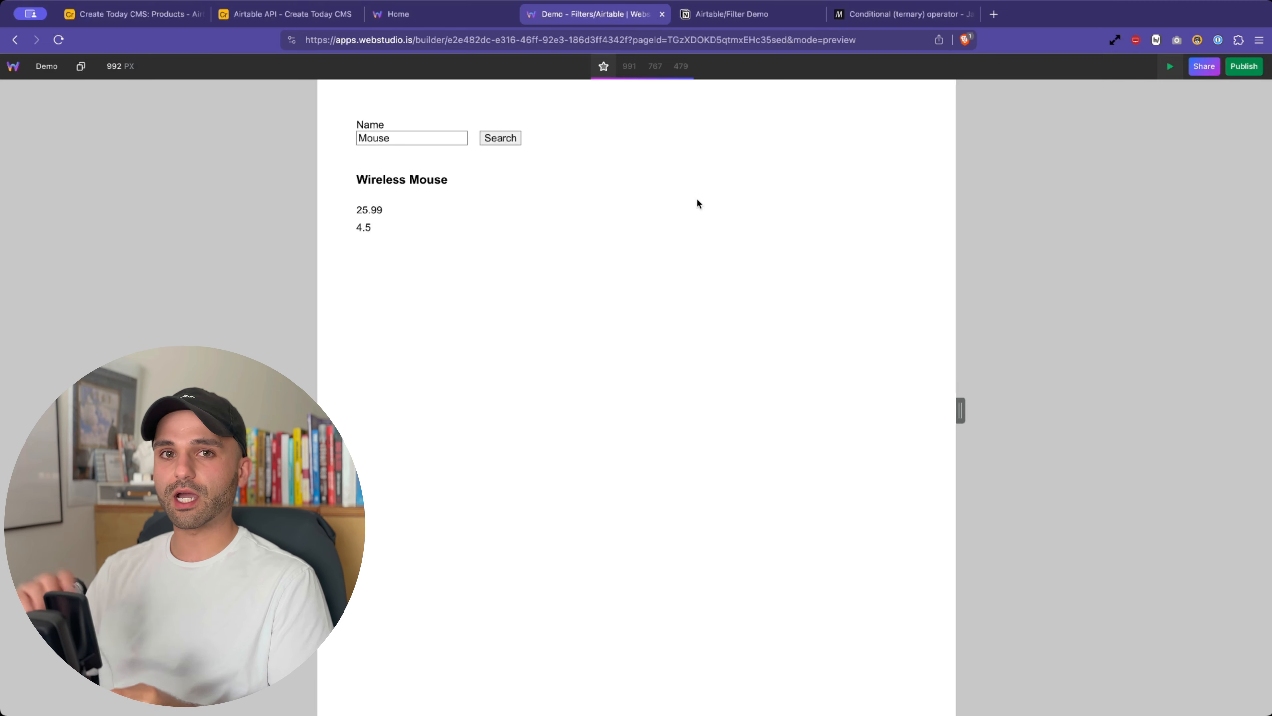
- Publish the Demo page to the live site and exit preview mode
left_click(1245, 70)
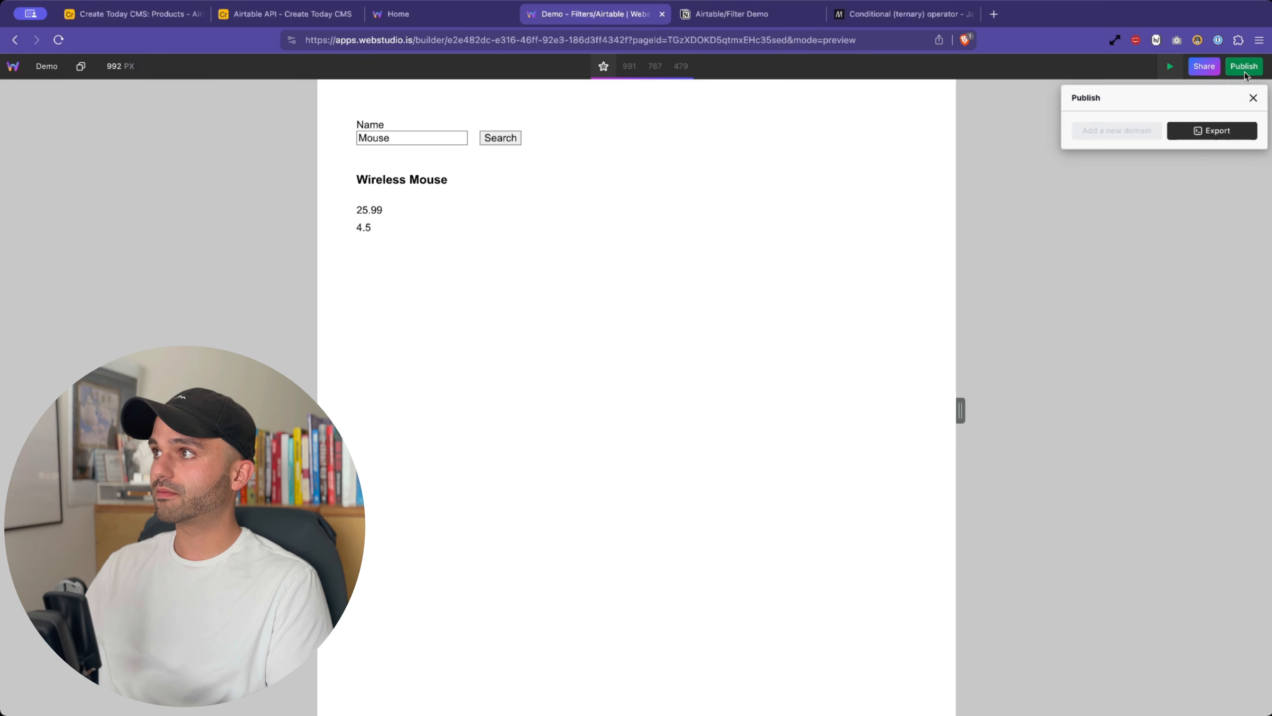
left_click(1140, 180)
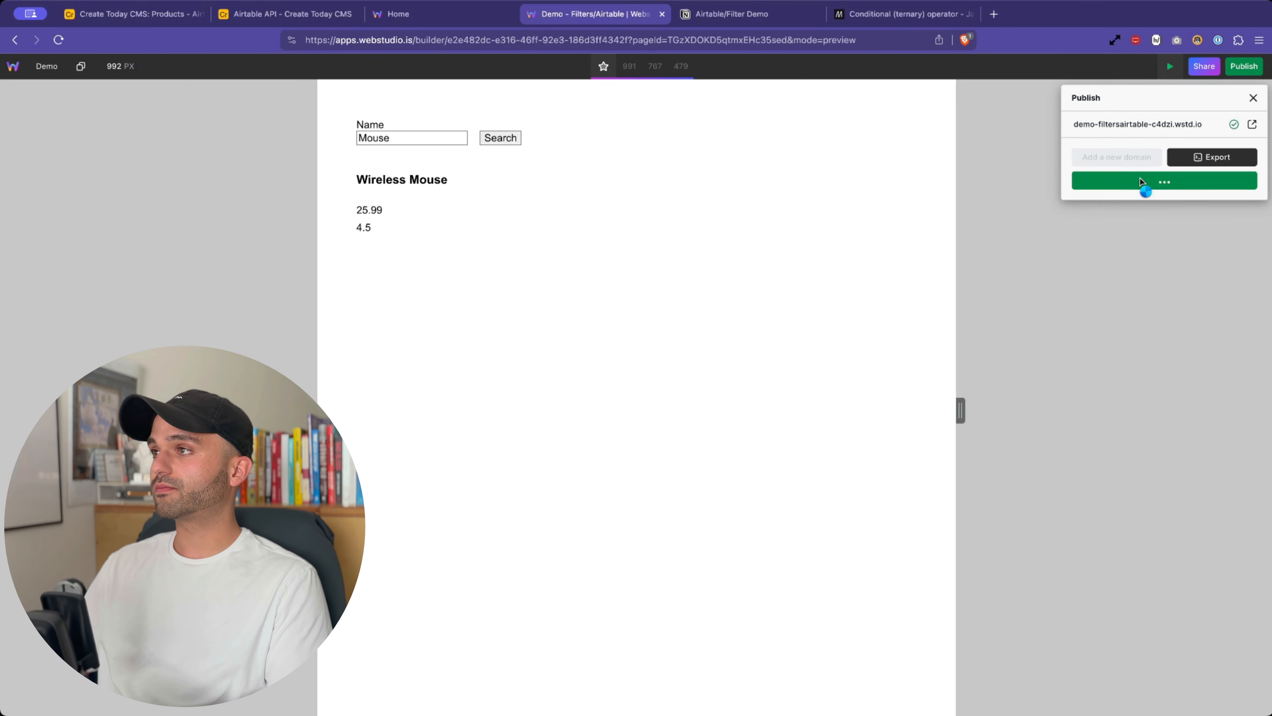
left_click(401, 14)
left_click(596, 19)
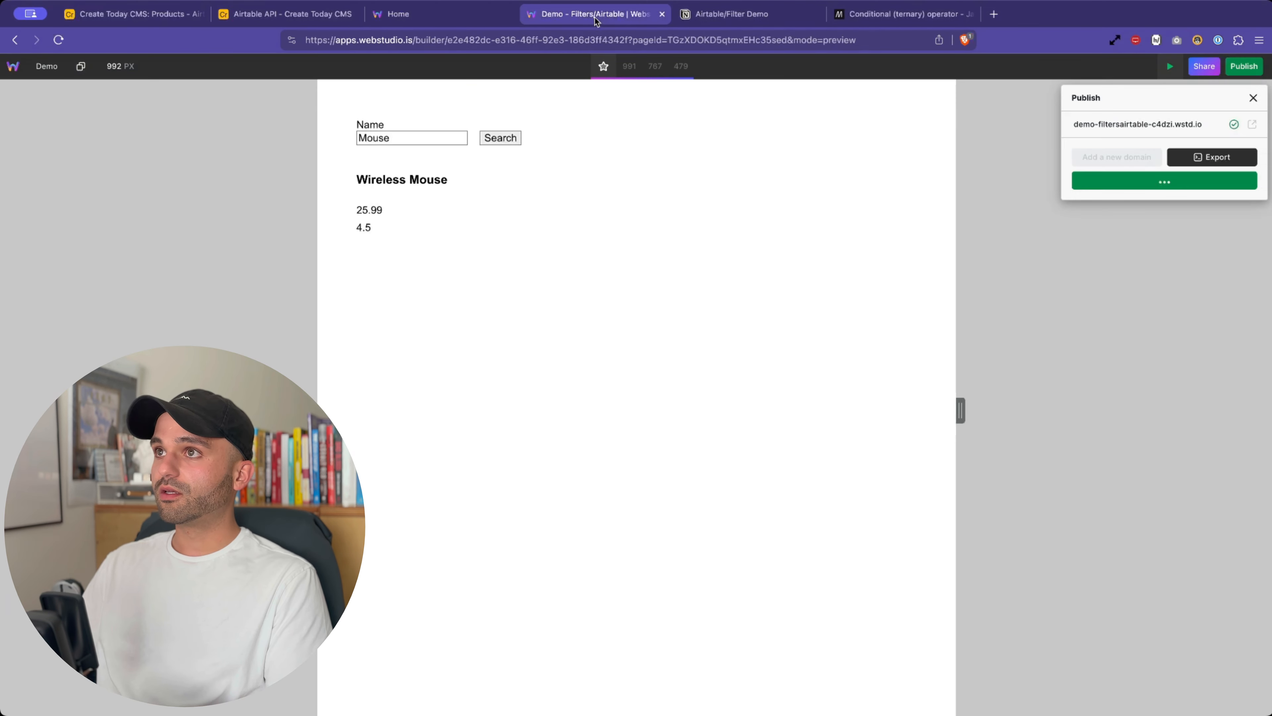
left_click(1170, 66)
left_click(1170, 66)
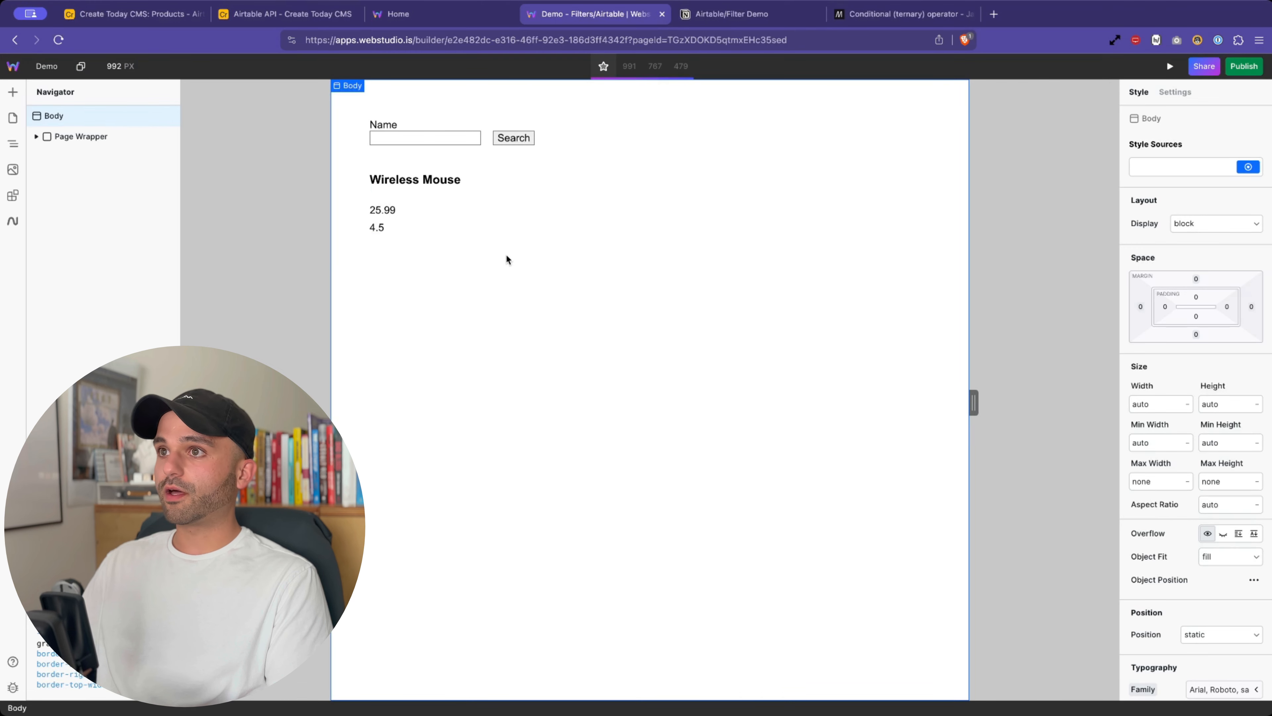
- From Page Wrapper's Settings, open the Airtable Data URL binding in the enlarged Expression Editor
left_click(489, 141)
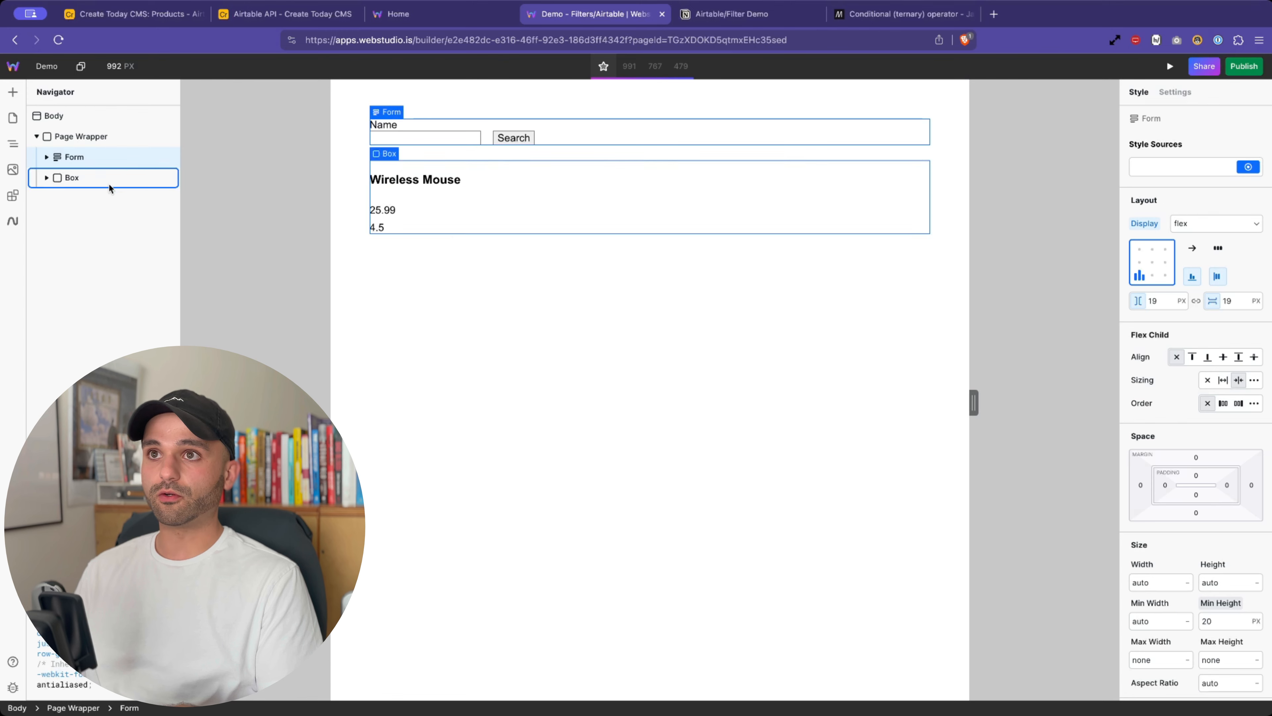
left_click(90, 136)
left_click(1171, 96)
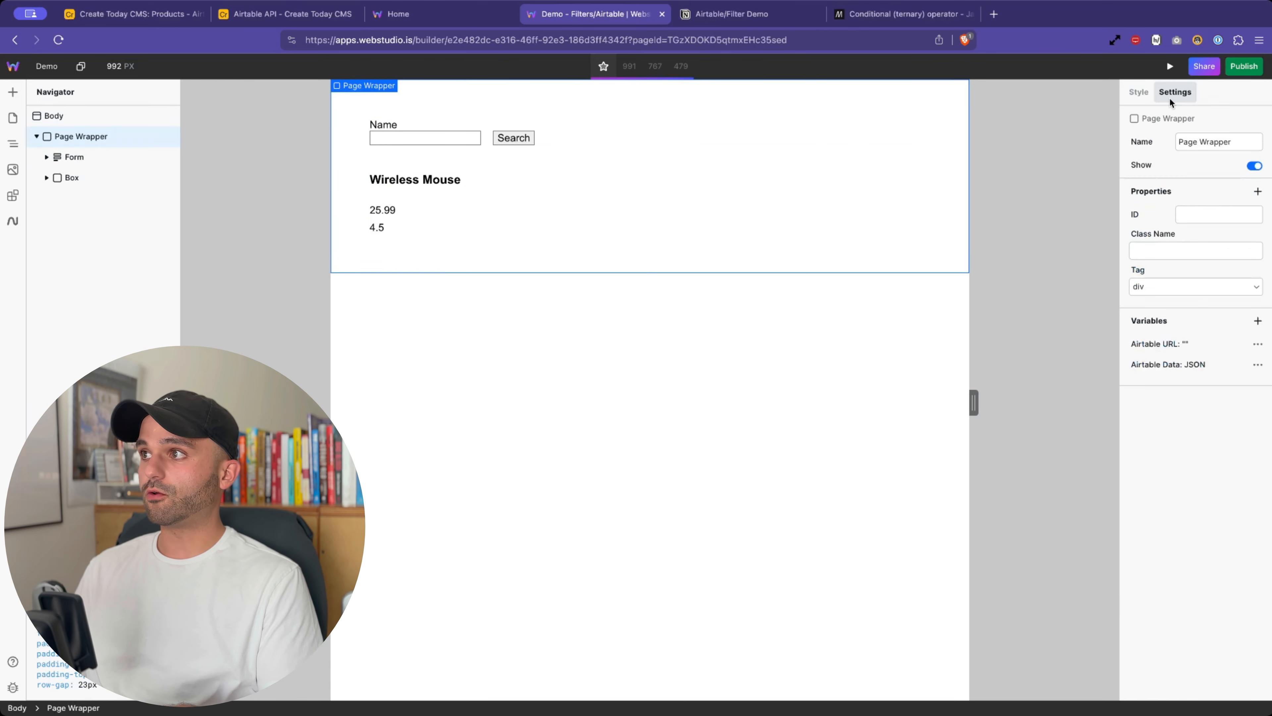
left_click(1185, 369)
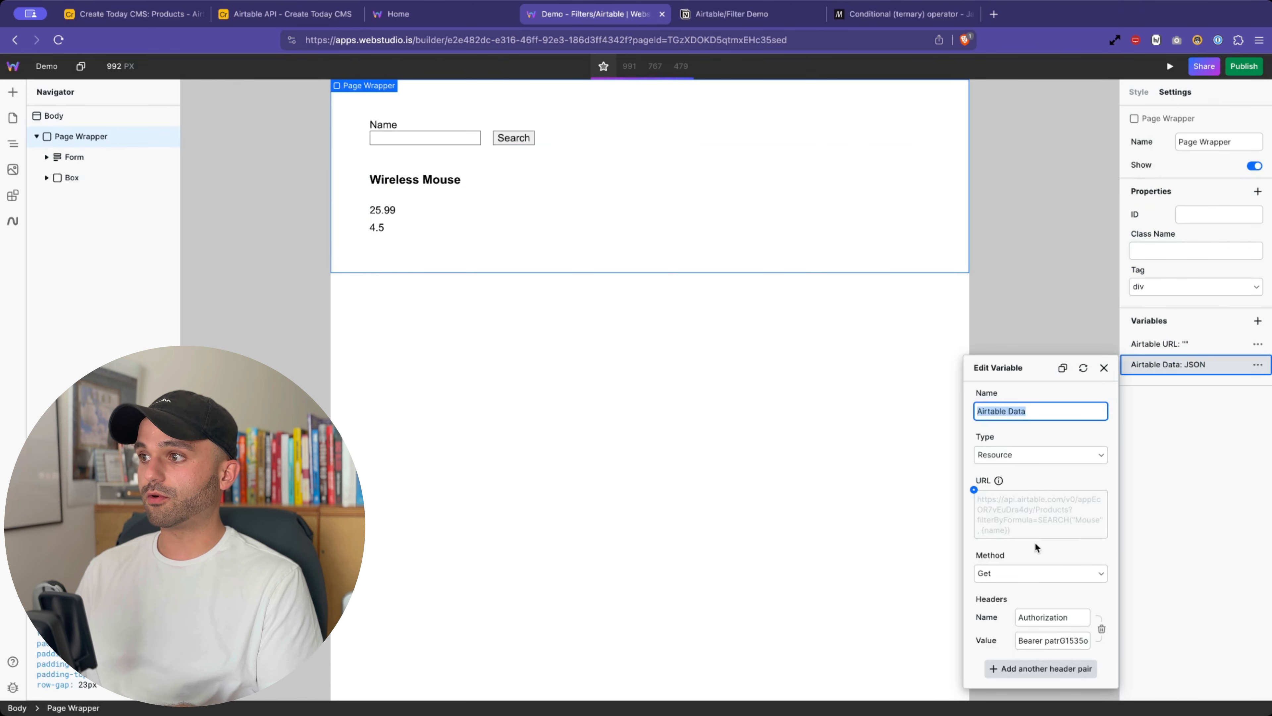
left_click(973, 489)
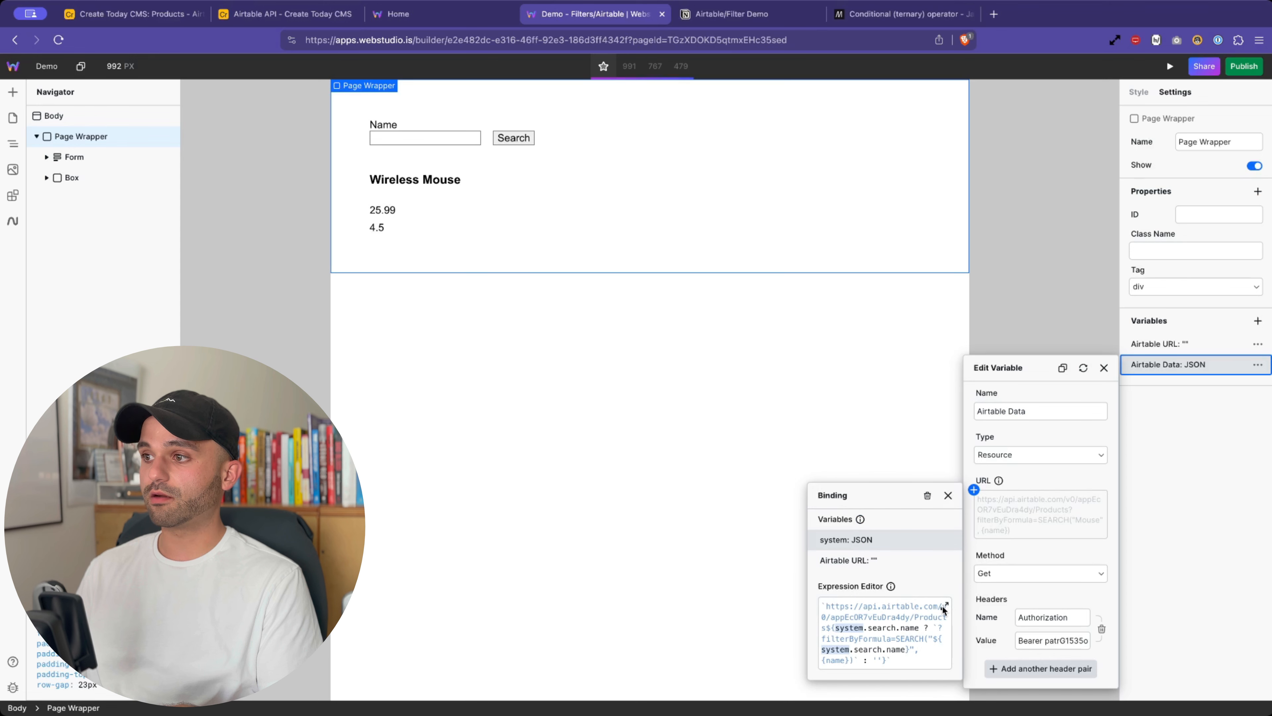
left_click(944, 605)
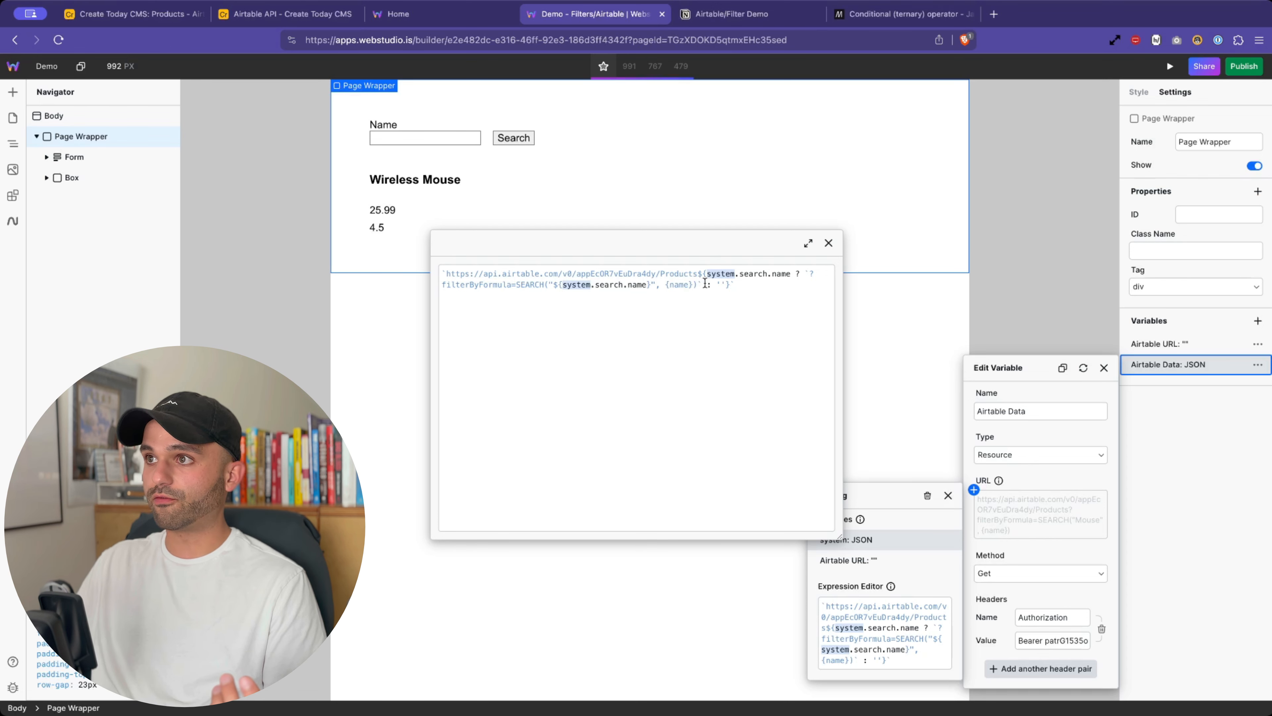
- Mark the ternary and filterByFormula branches, then bring the system.search.name reference into the address bar
left_click(698, 275)
left_click_drag(702, 277, 711, 284)
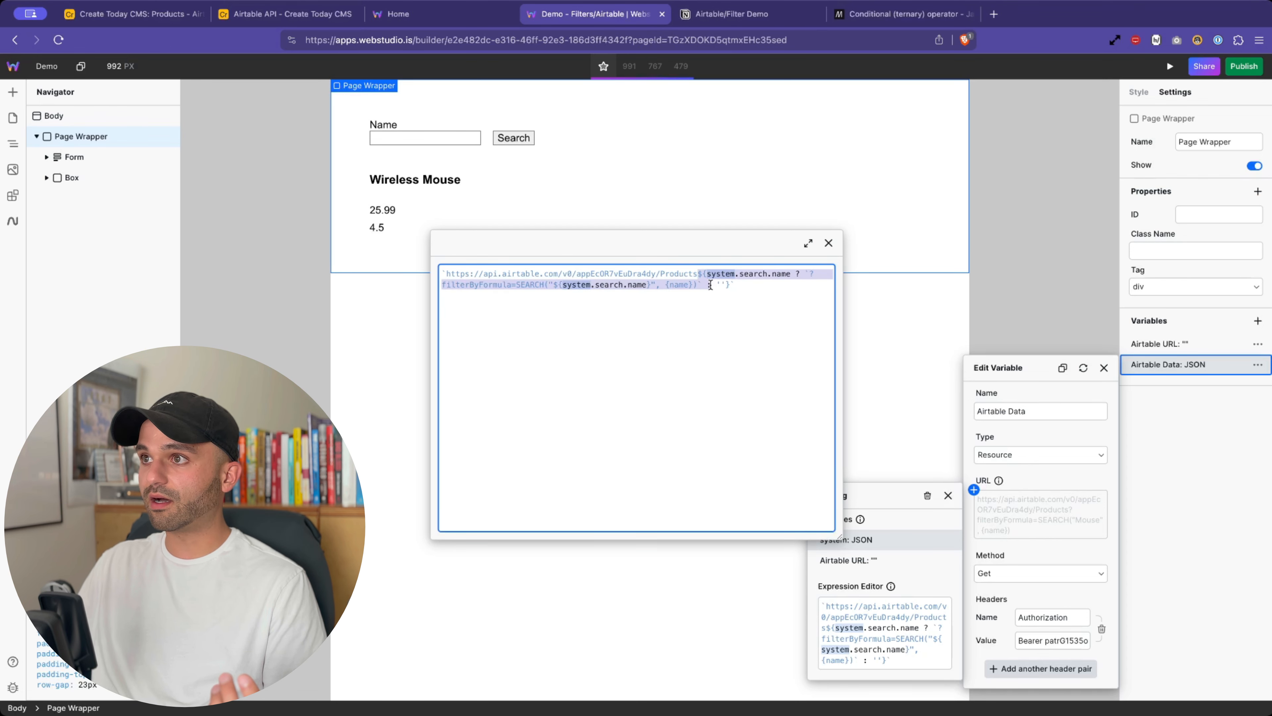
left_click(744, 285)
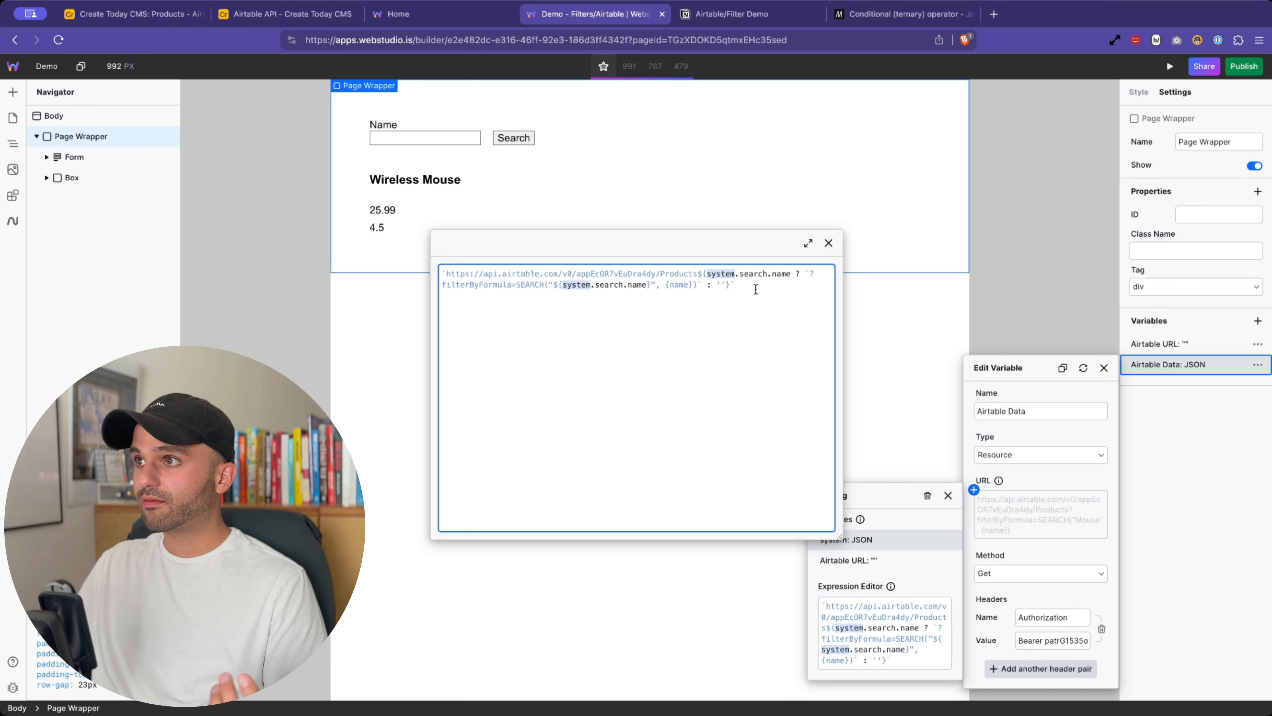
left_click_drag(807, 274, 761, 283)
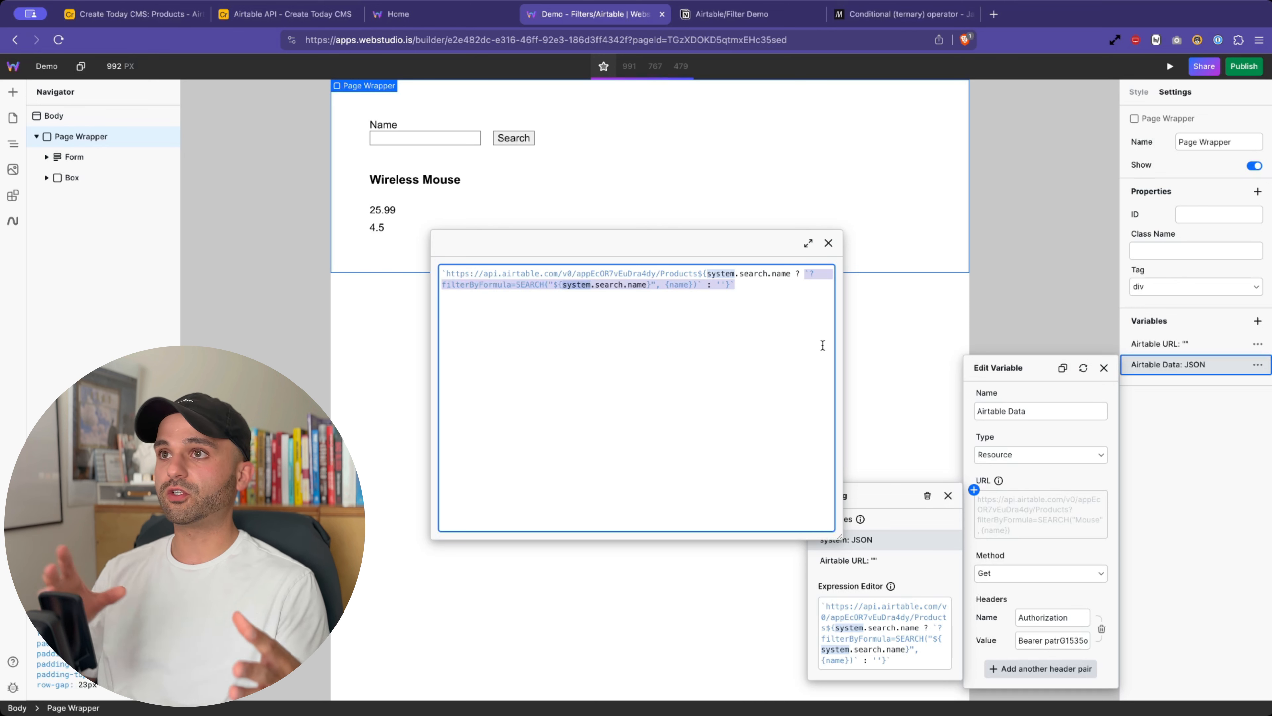
left_click(626, 271)
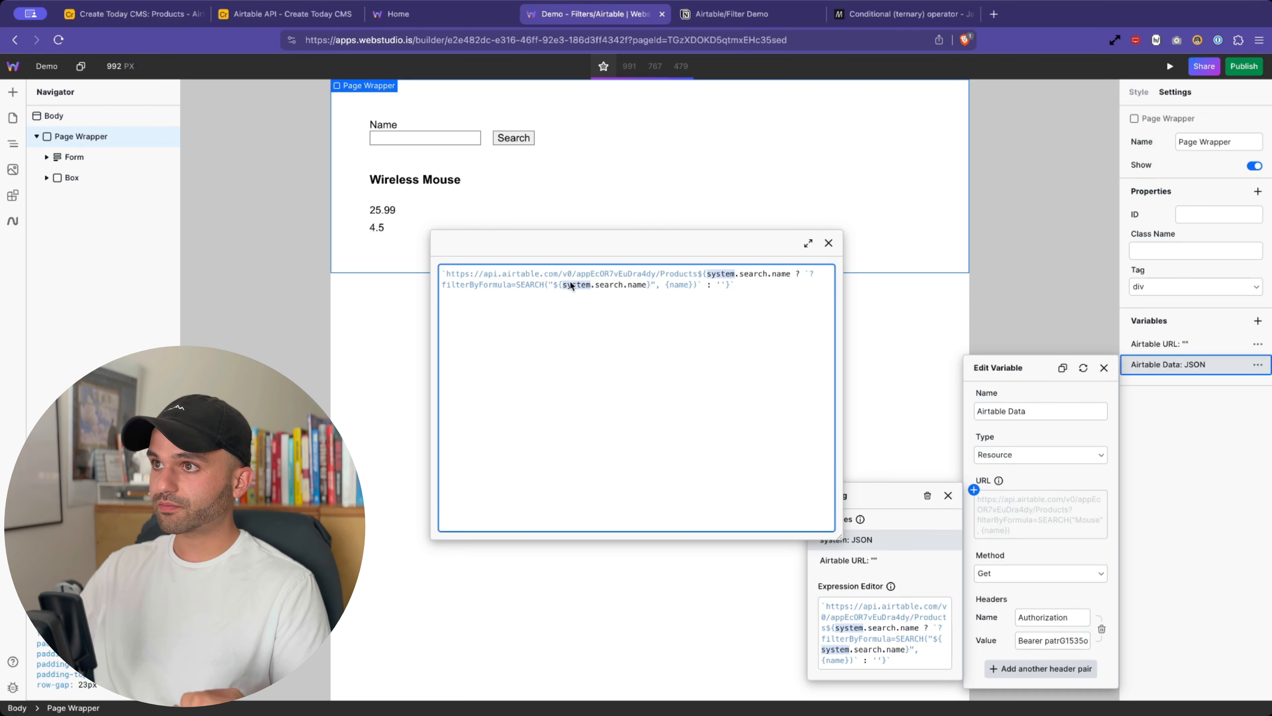
left_click_drag(558, 283, 609, 285)
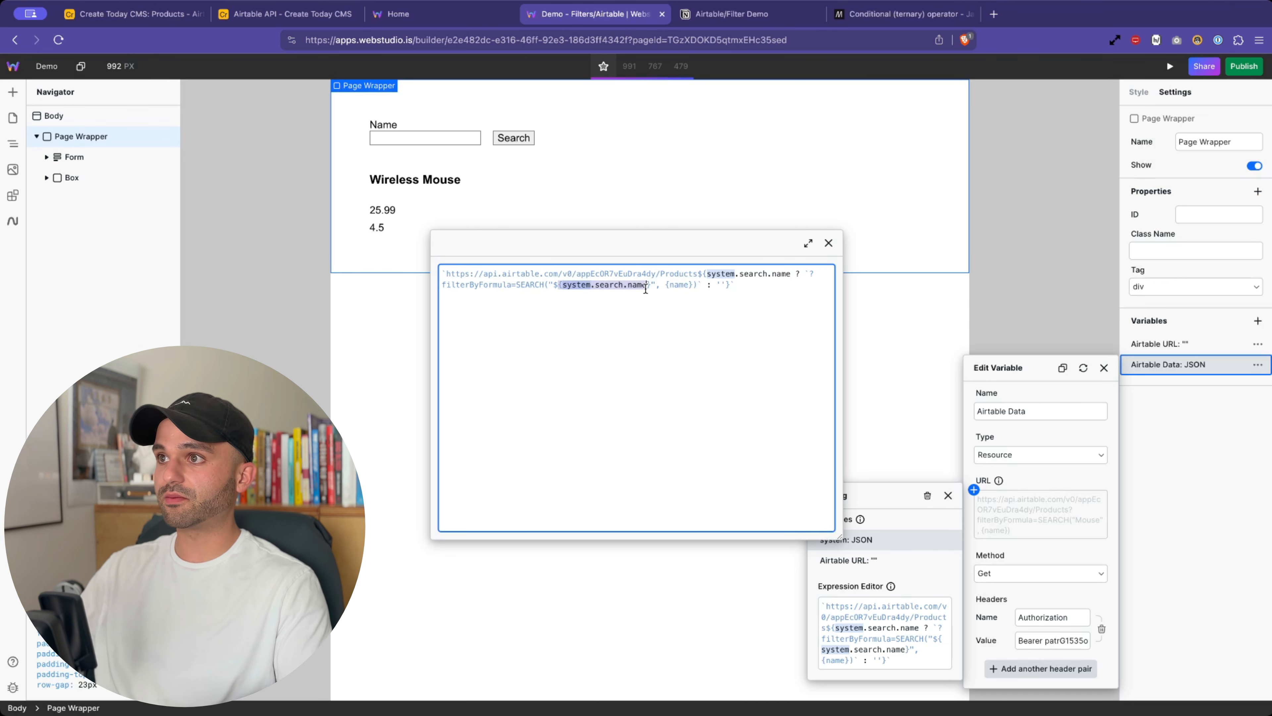
left_click(436, 40)
type("{$ws$dataSource$gV0WVkgHIKcQjojt2x58E.search.name")
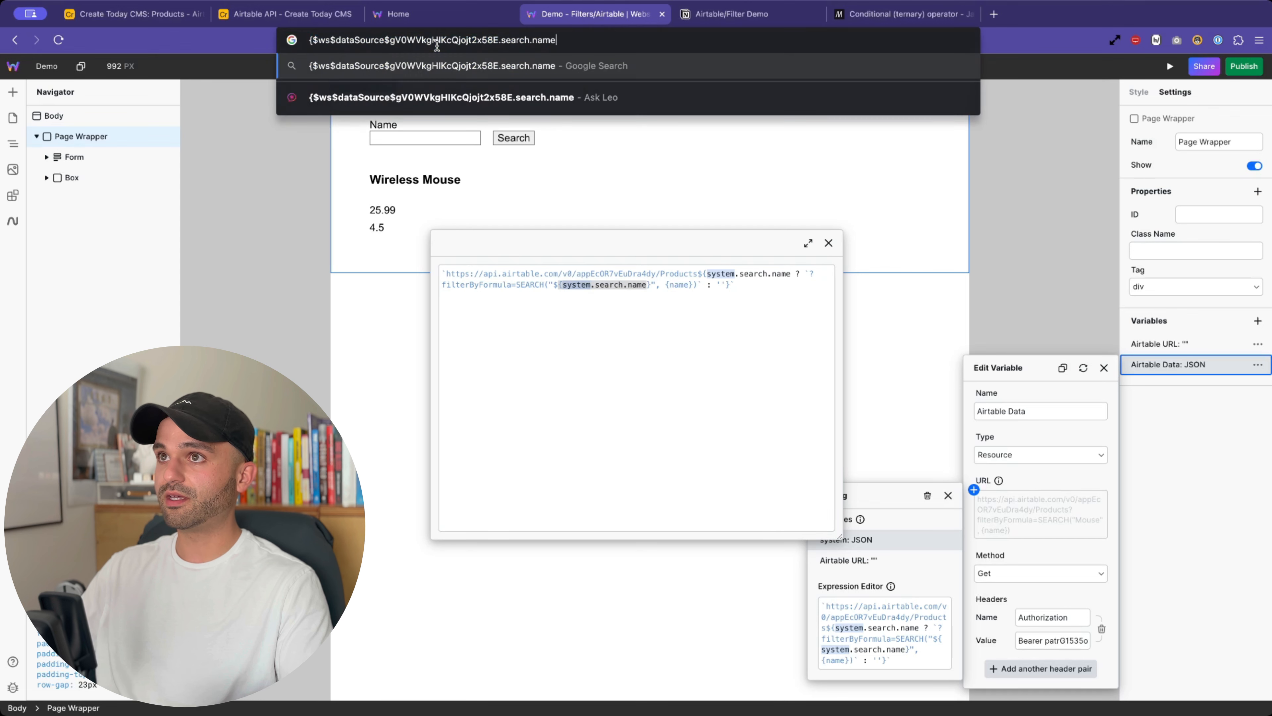
left_click_drag(320, 40, 475, 40)
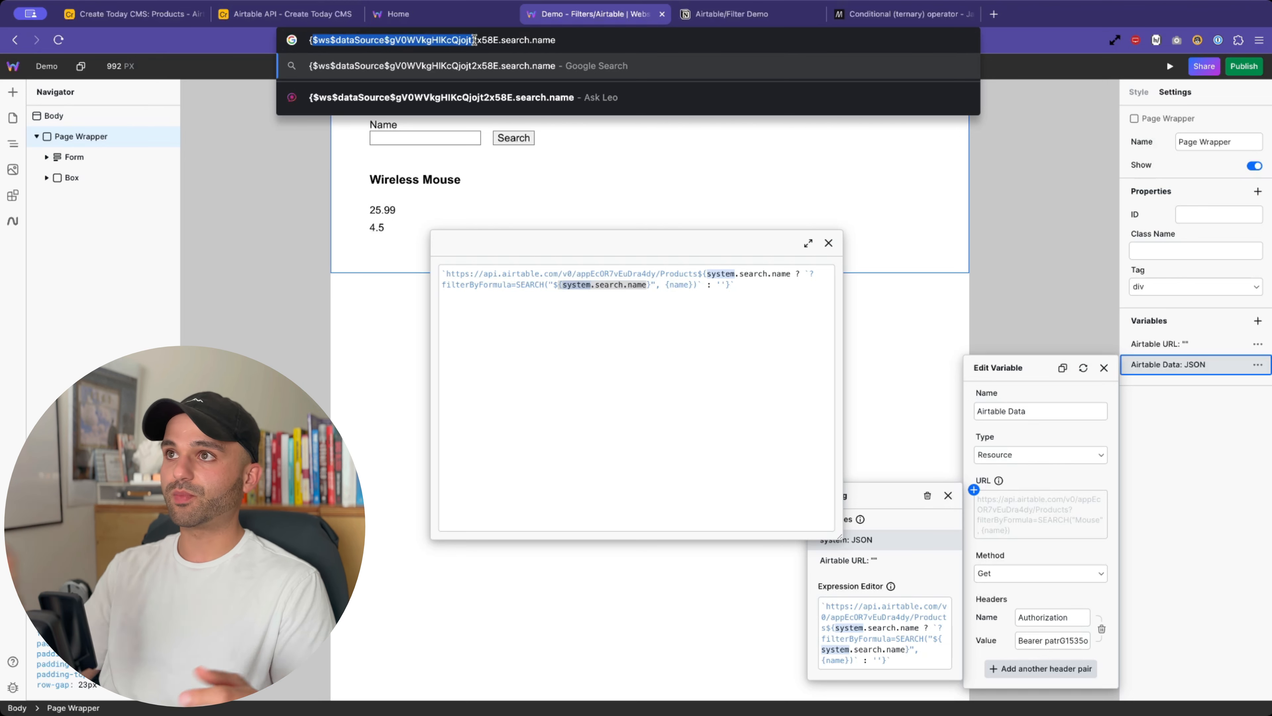
left_click_drag(556, 41, 319, 32)
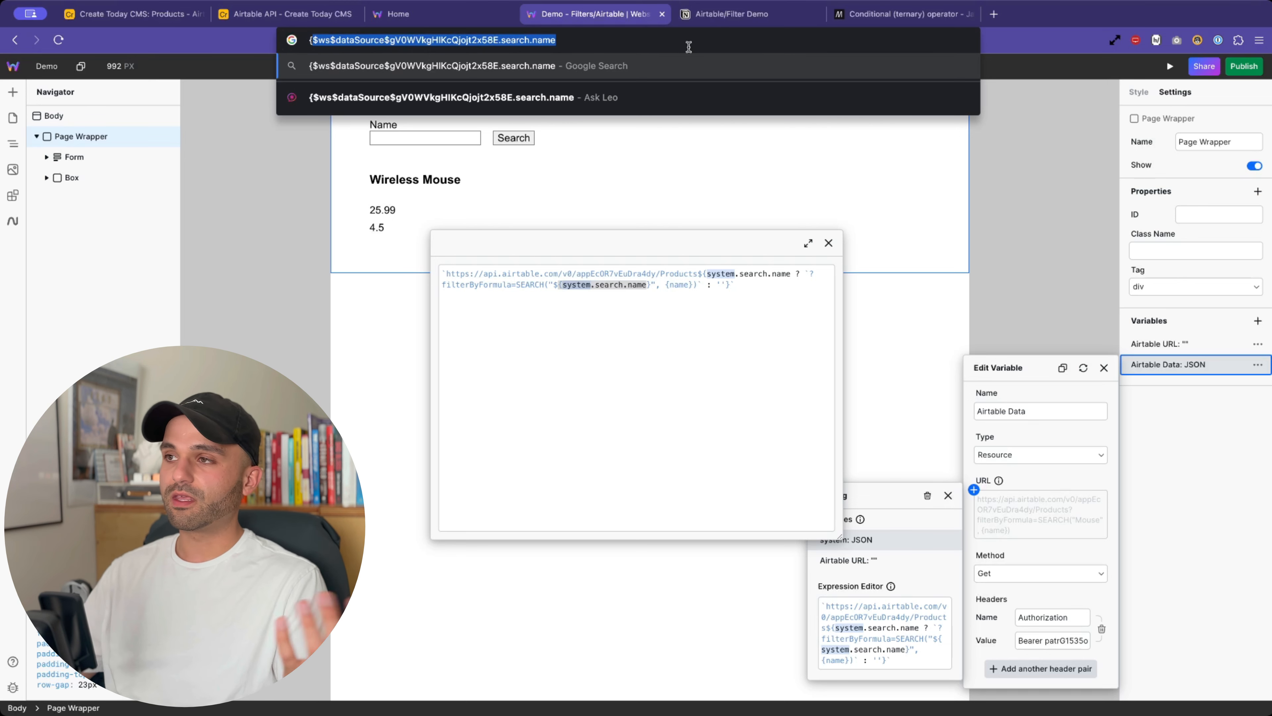
left_click(745, 299)
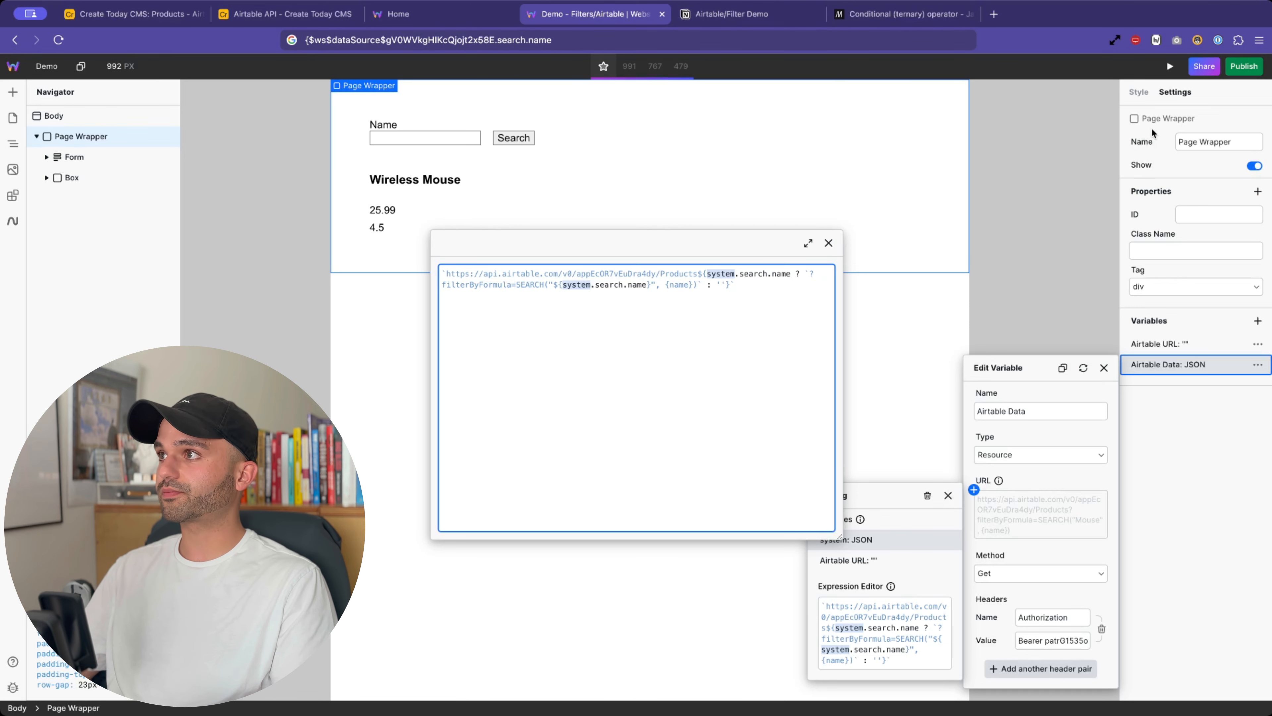
- Copy the published Demo page link from Publish and load it in a new browser tab
key("Escape")
key("Escape")
left_click(1236, 70)
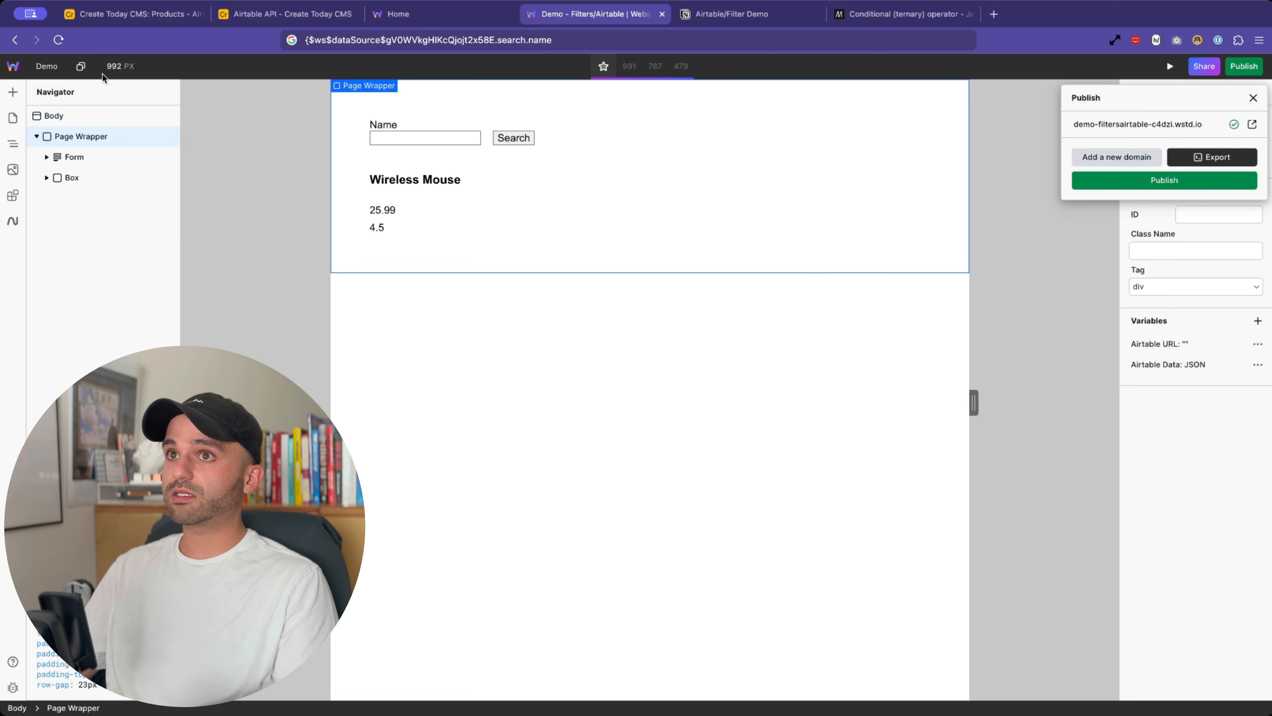
left_click(82, 66)
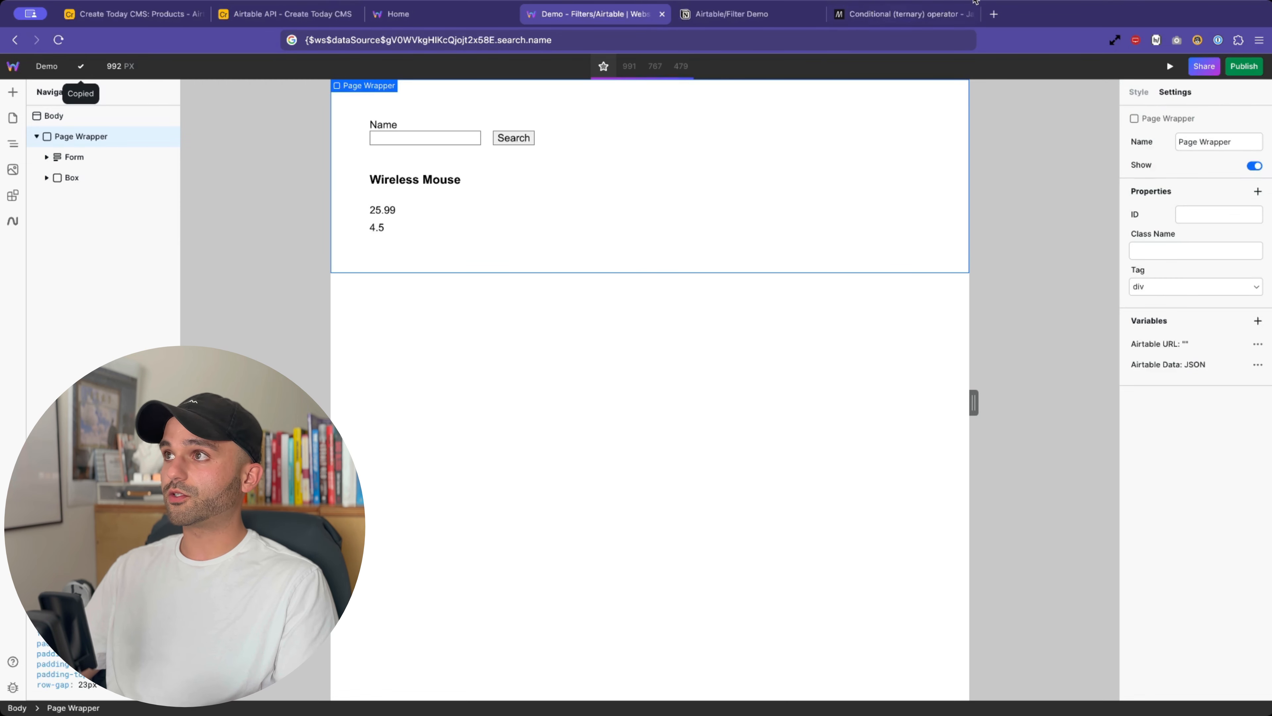
left_click(996, 15)
key("super+v")
key("Return")
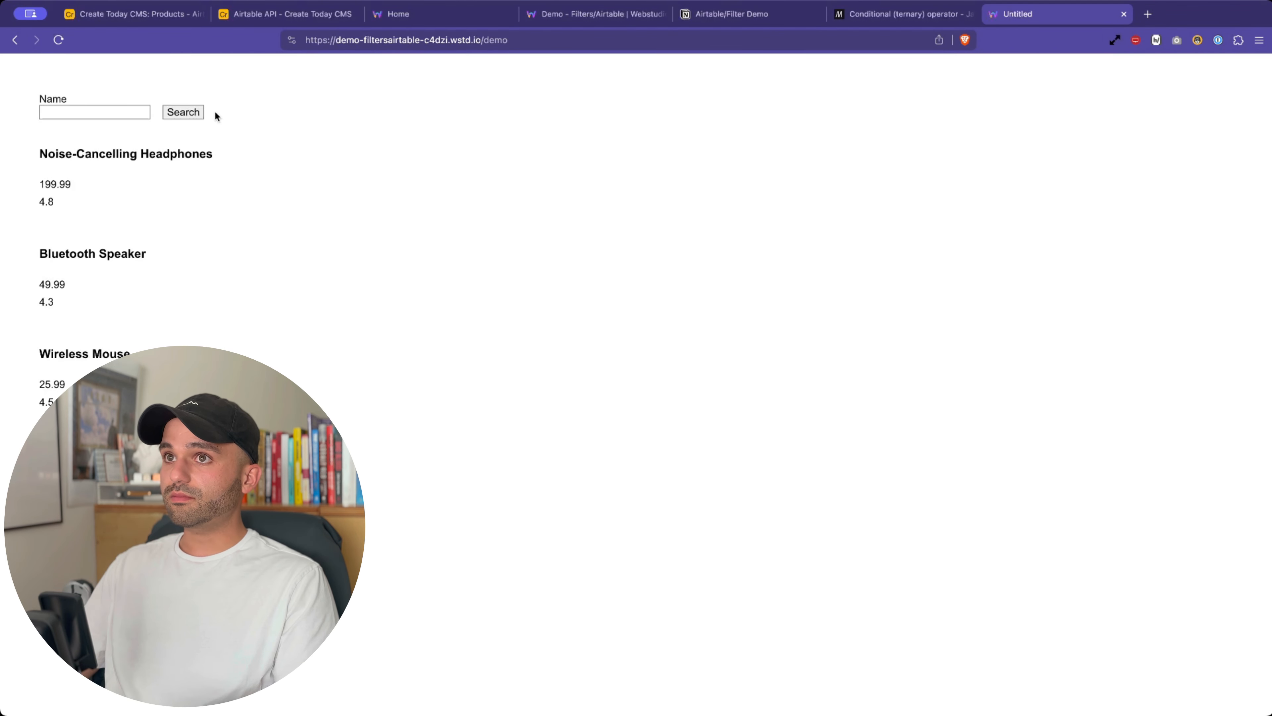
- Search the live site's Name field for 'Mouse' to show only Wireless Mouse
left_click(110, 113)
type("Mouse")
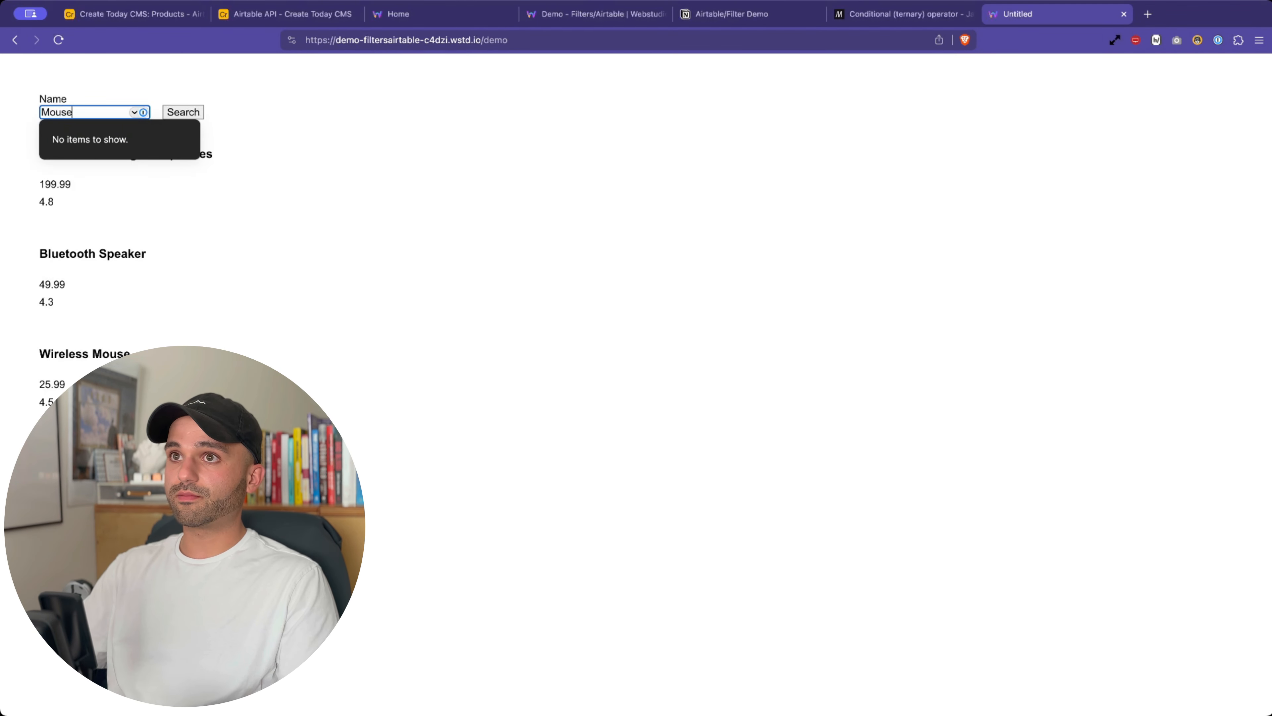
key("Return")
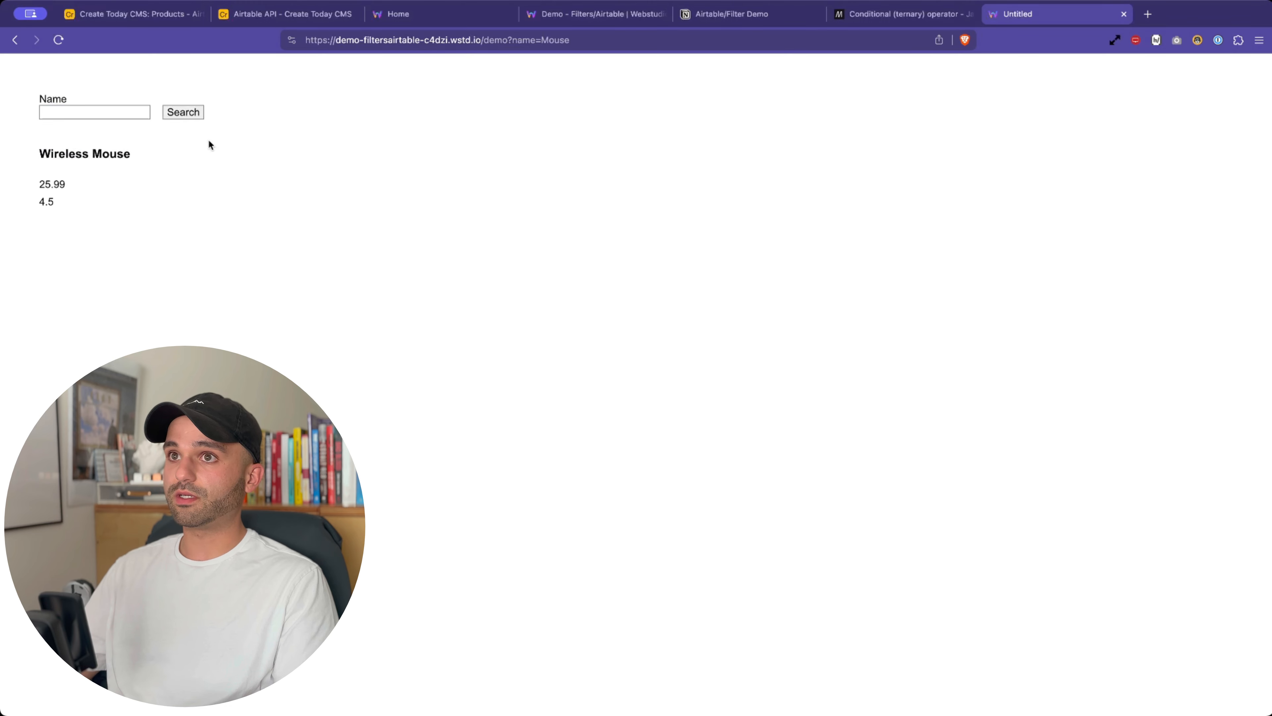
- Remove ?name=Mouse from the address and reload the Demo page listing all products
left_click_drag(509, 39, 709, 39)
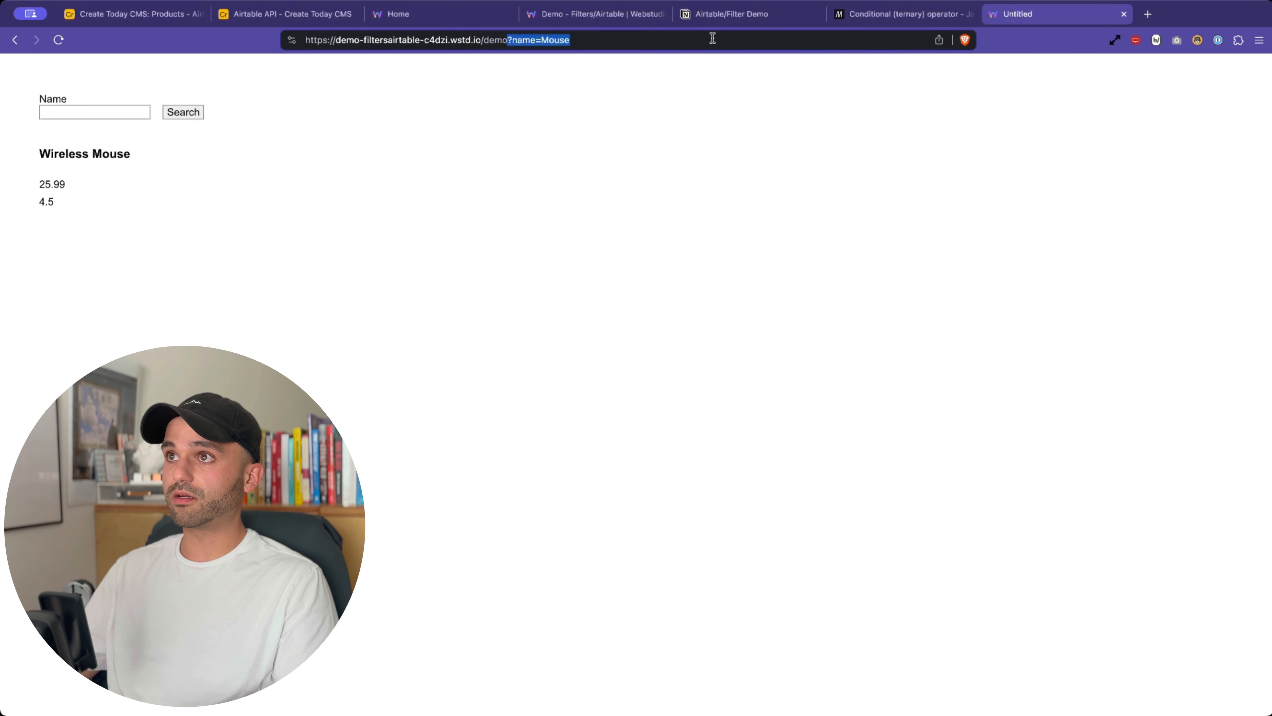
key("BackSpace")
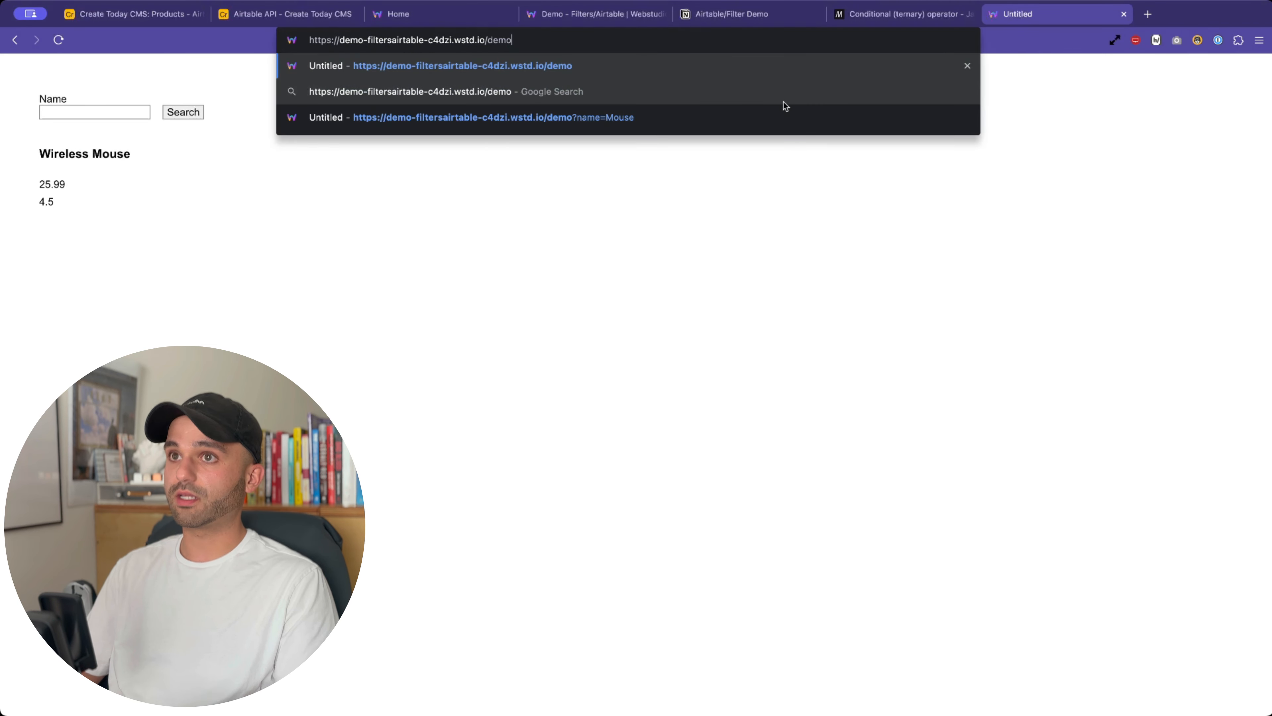
key("Return")
left_click_drag(22, 138, 20, 599)
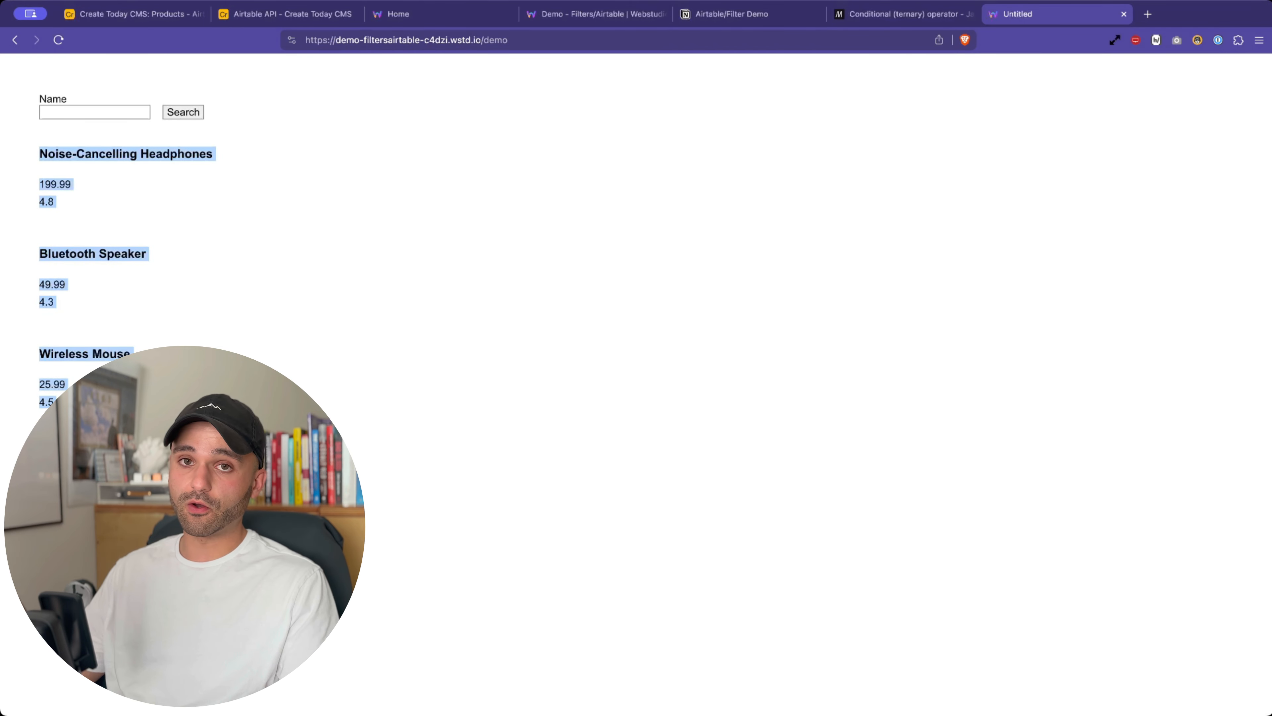
- Tick the 'Advanced use case' checkbox on the Notion Airtable/Filter Demo checklist
left_click(716, 15)
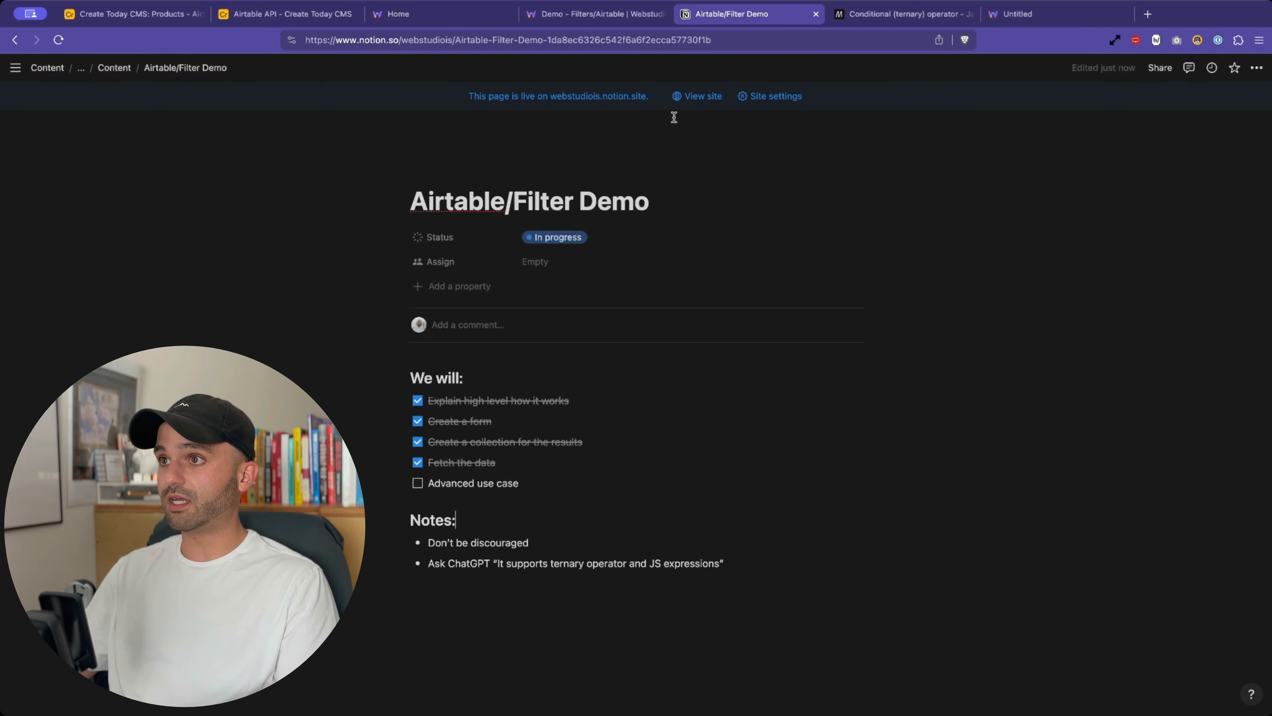
left_click(416, 484)
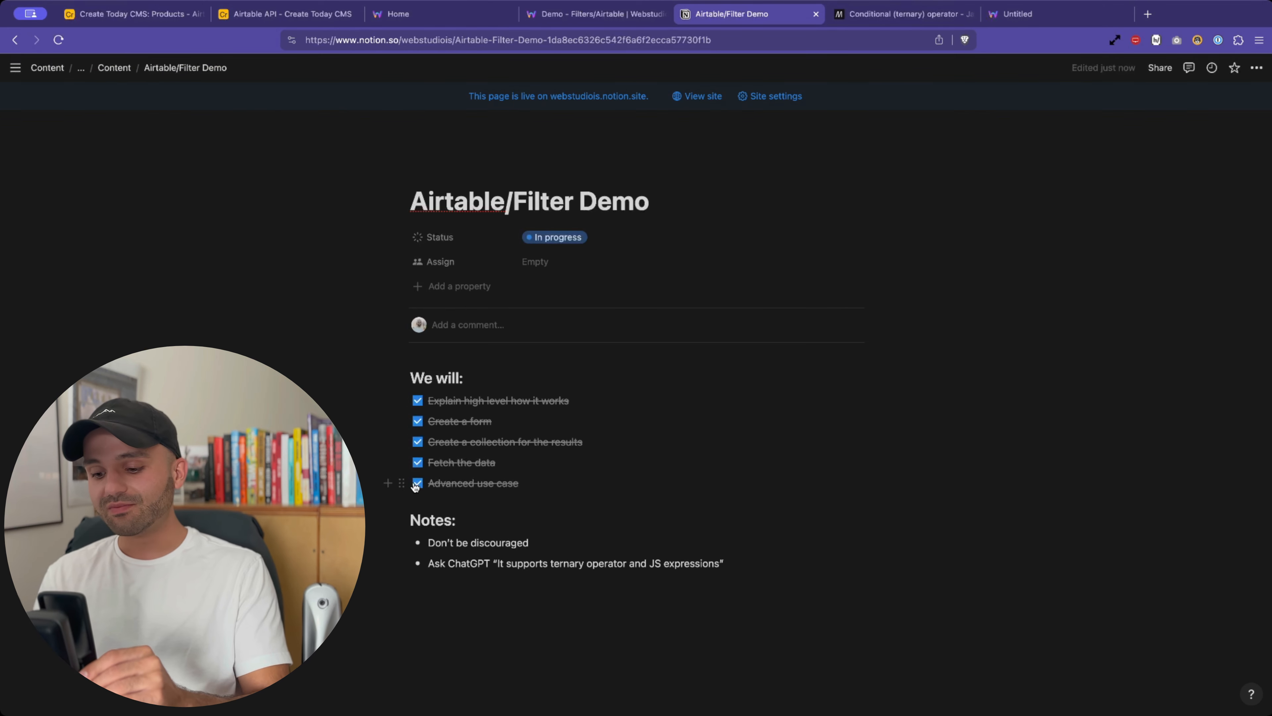